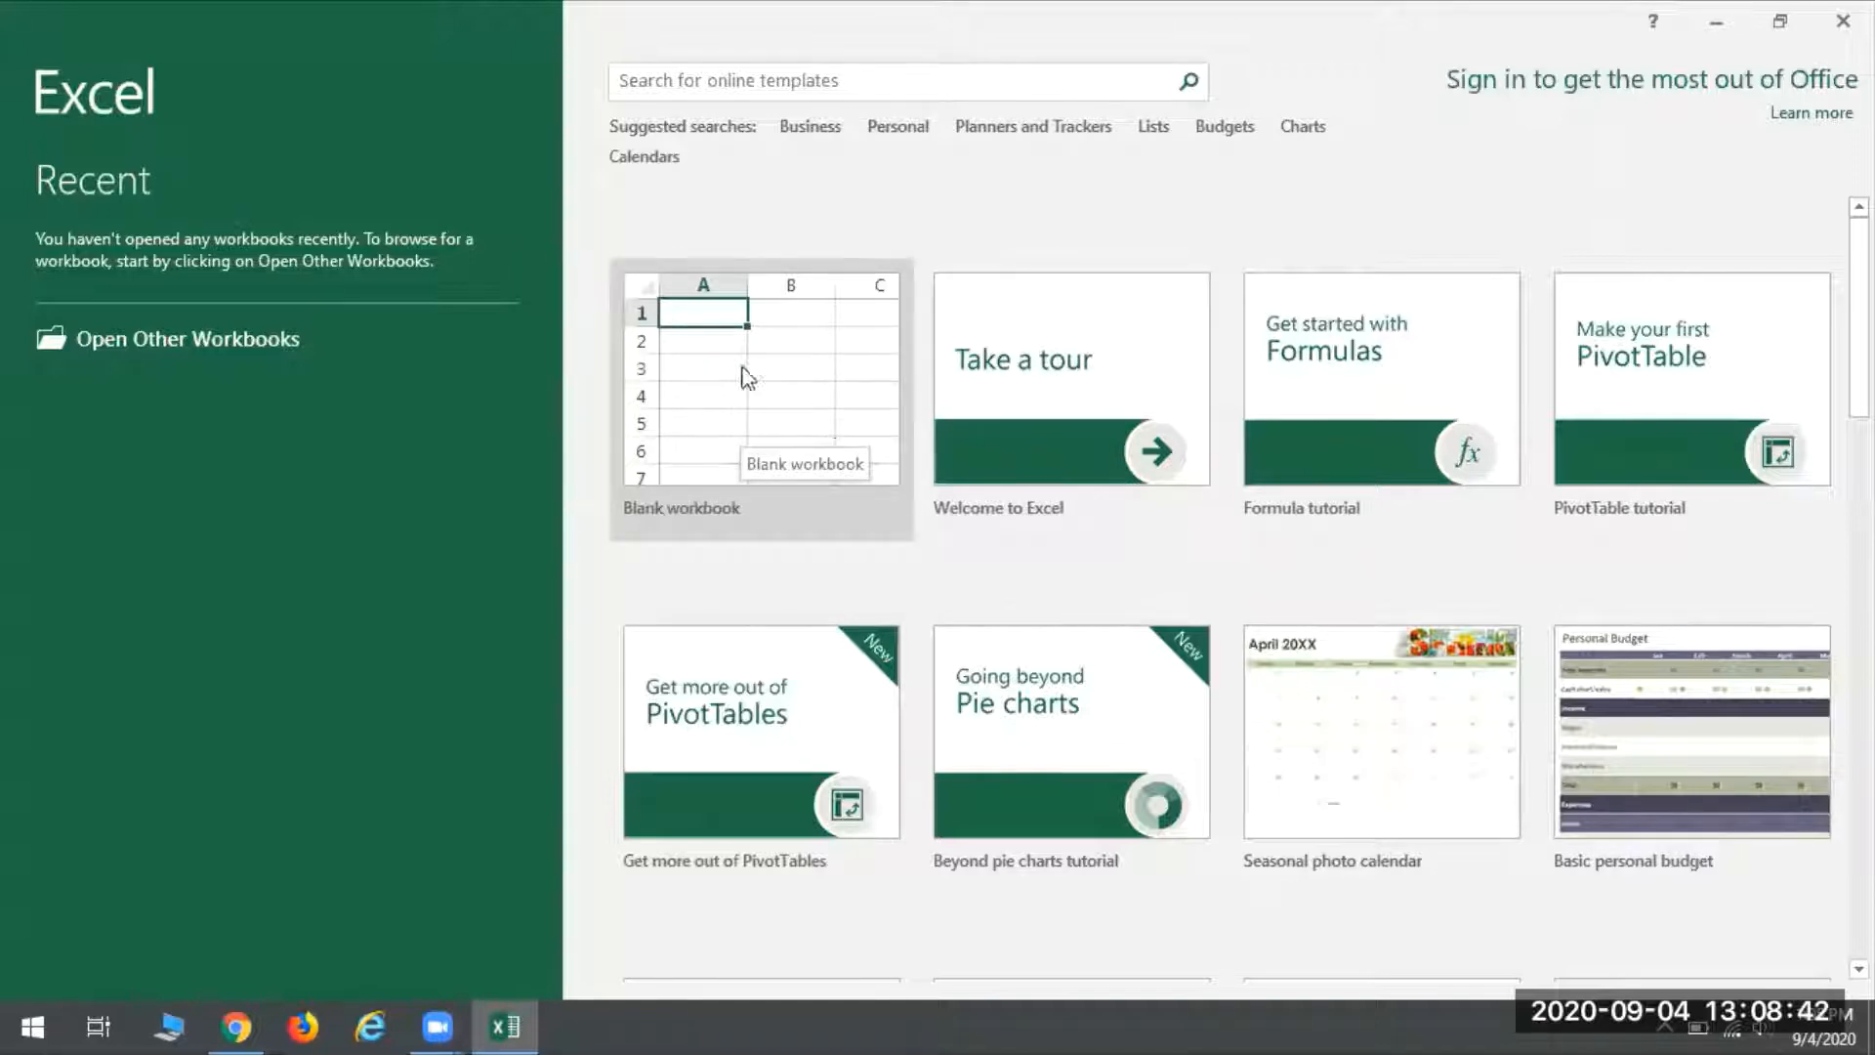
- Create a blank workbook and look through its columns past Z and its rows down to about row 74
click(733, 376)
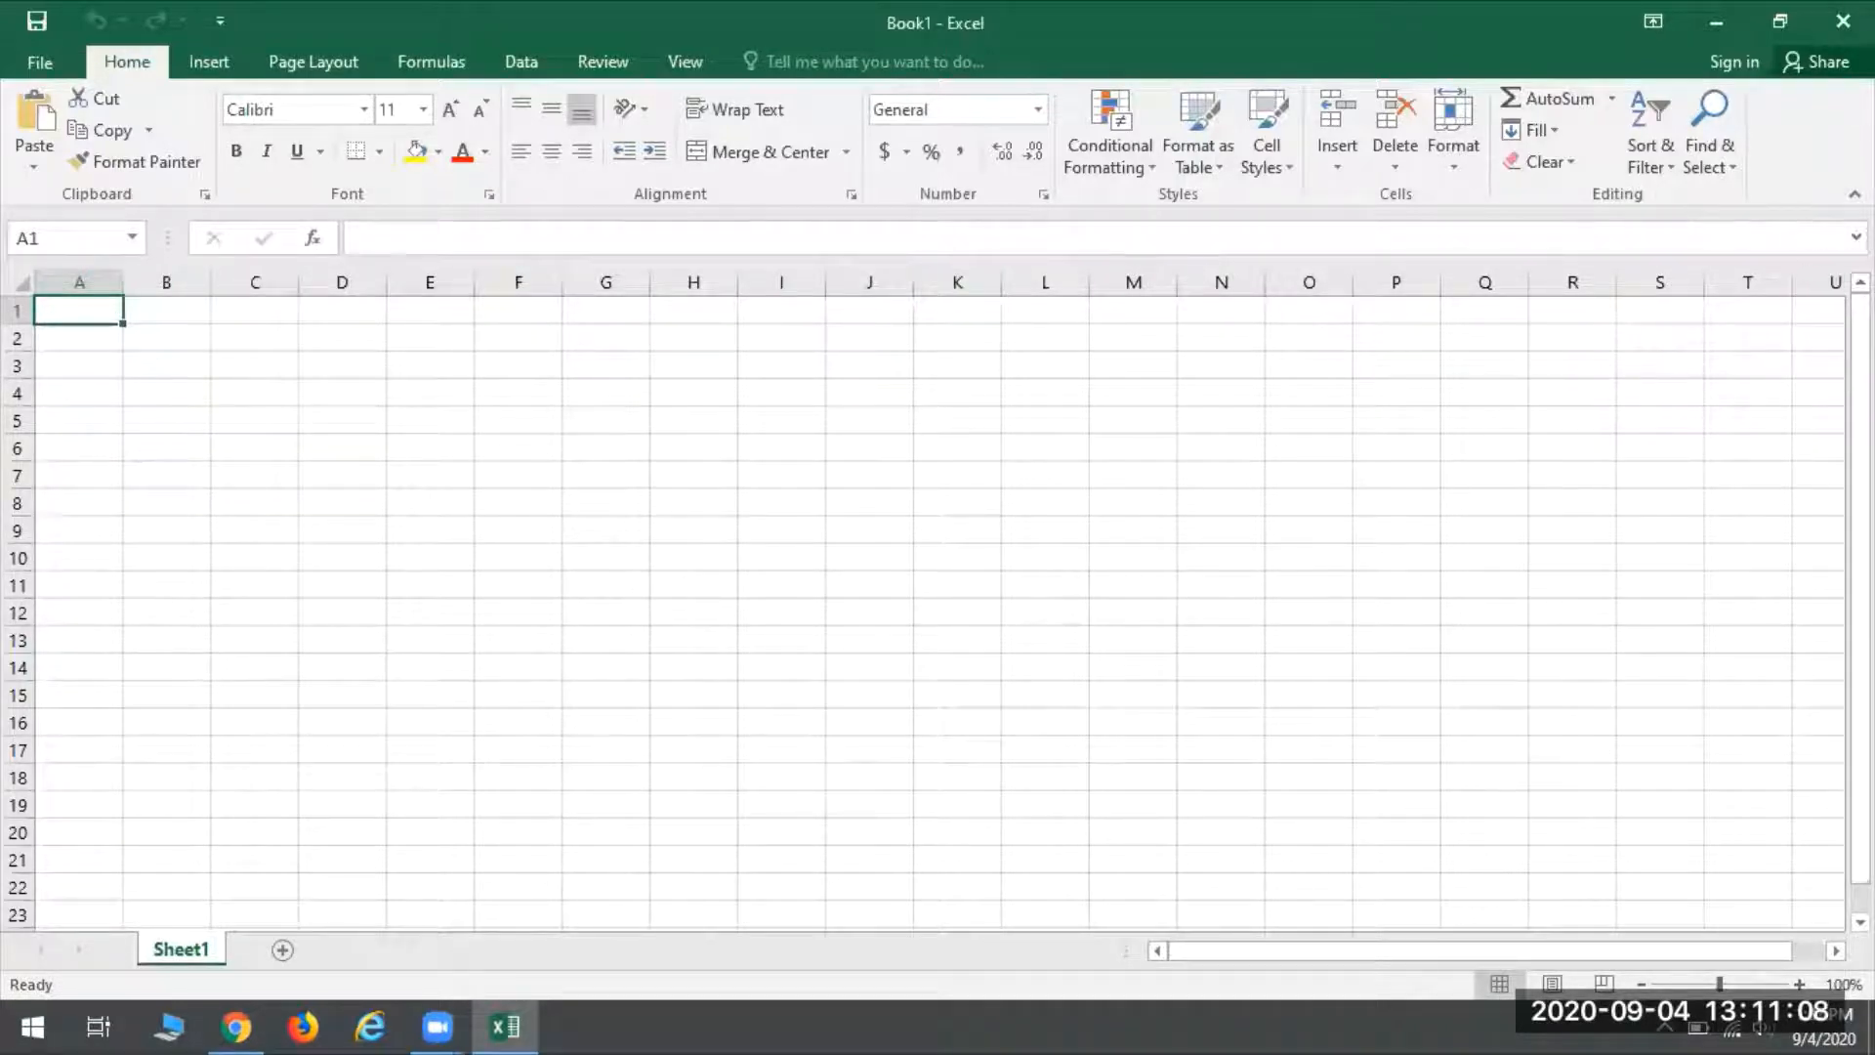
scroll(937, 605, right, 8)
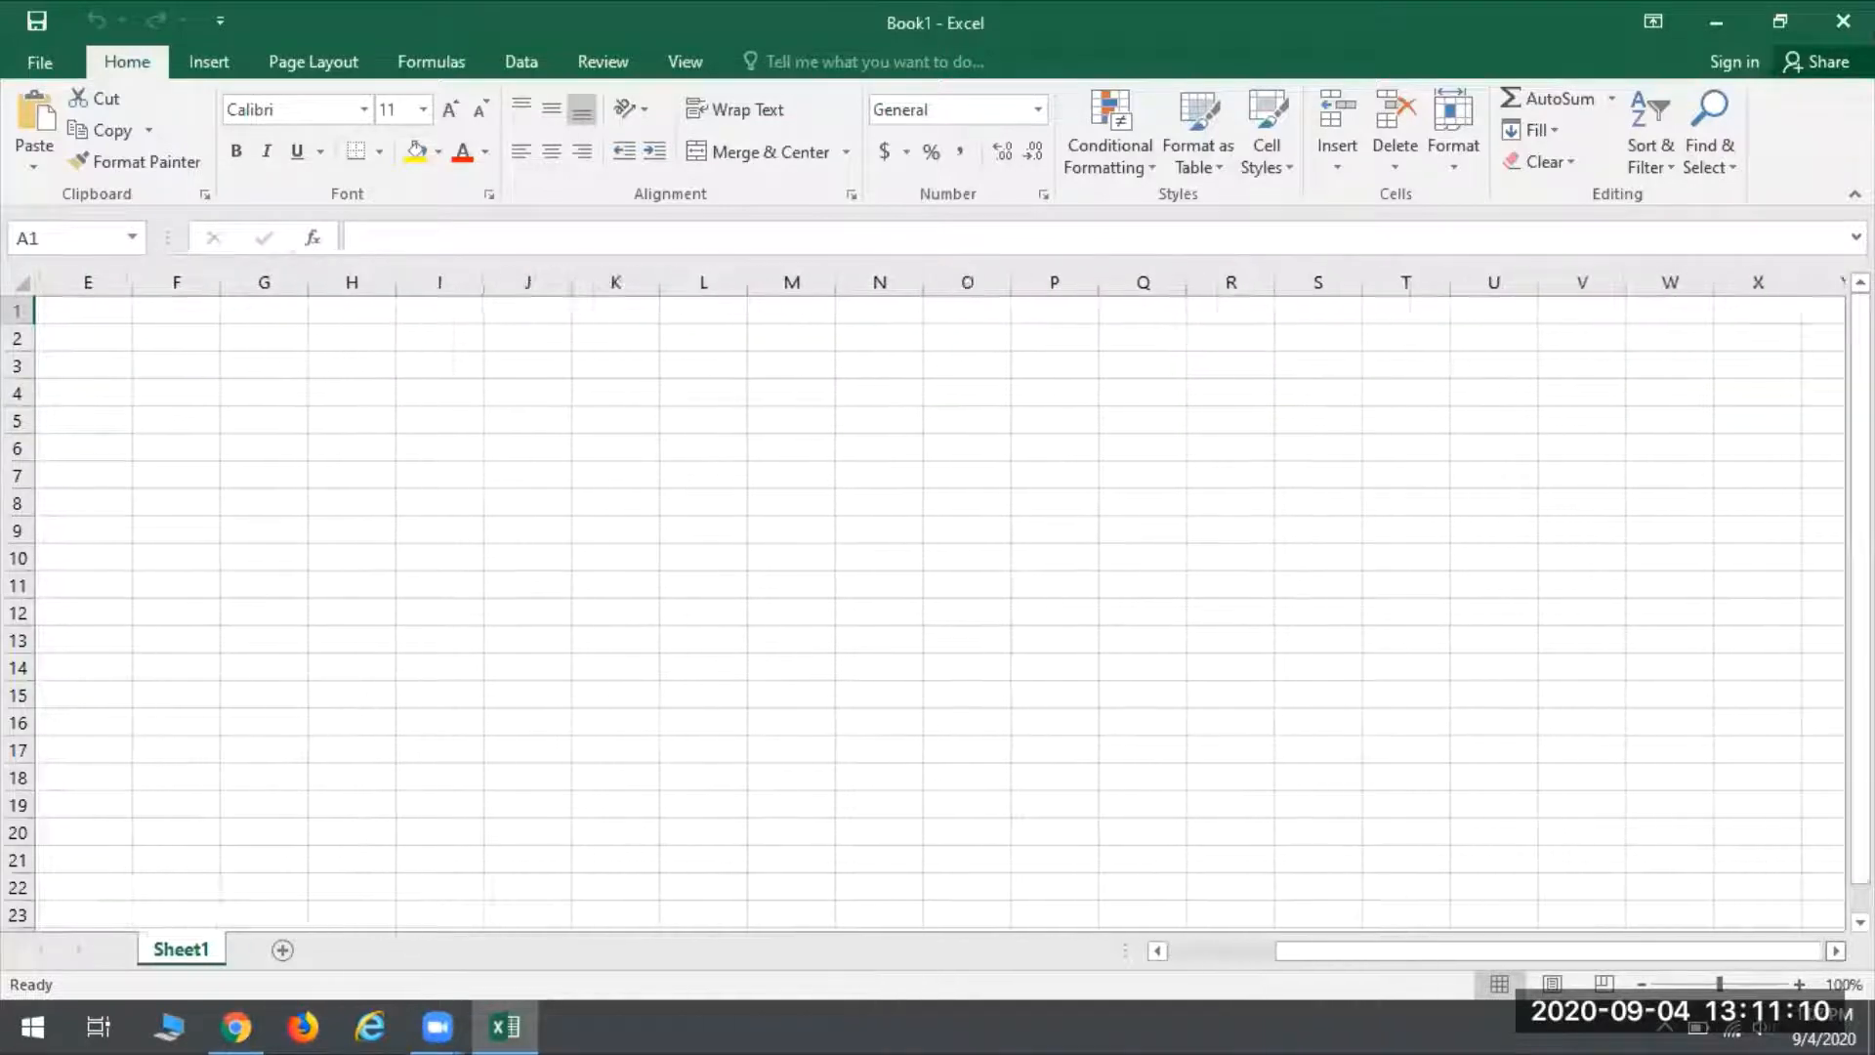
scroll(1578, 560, right, 2)
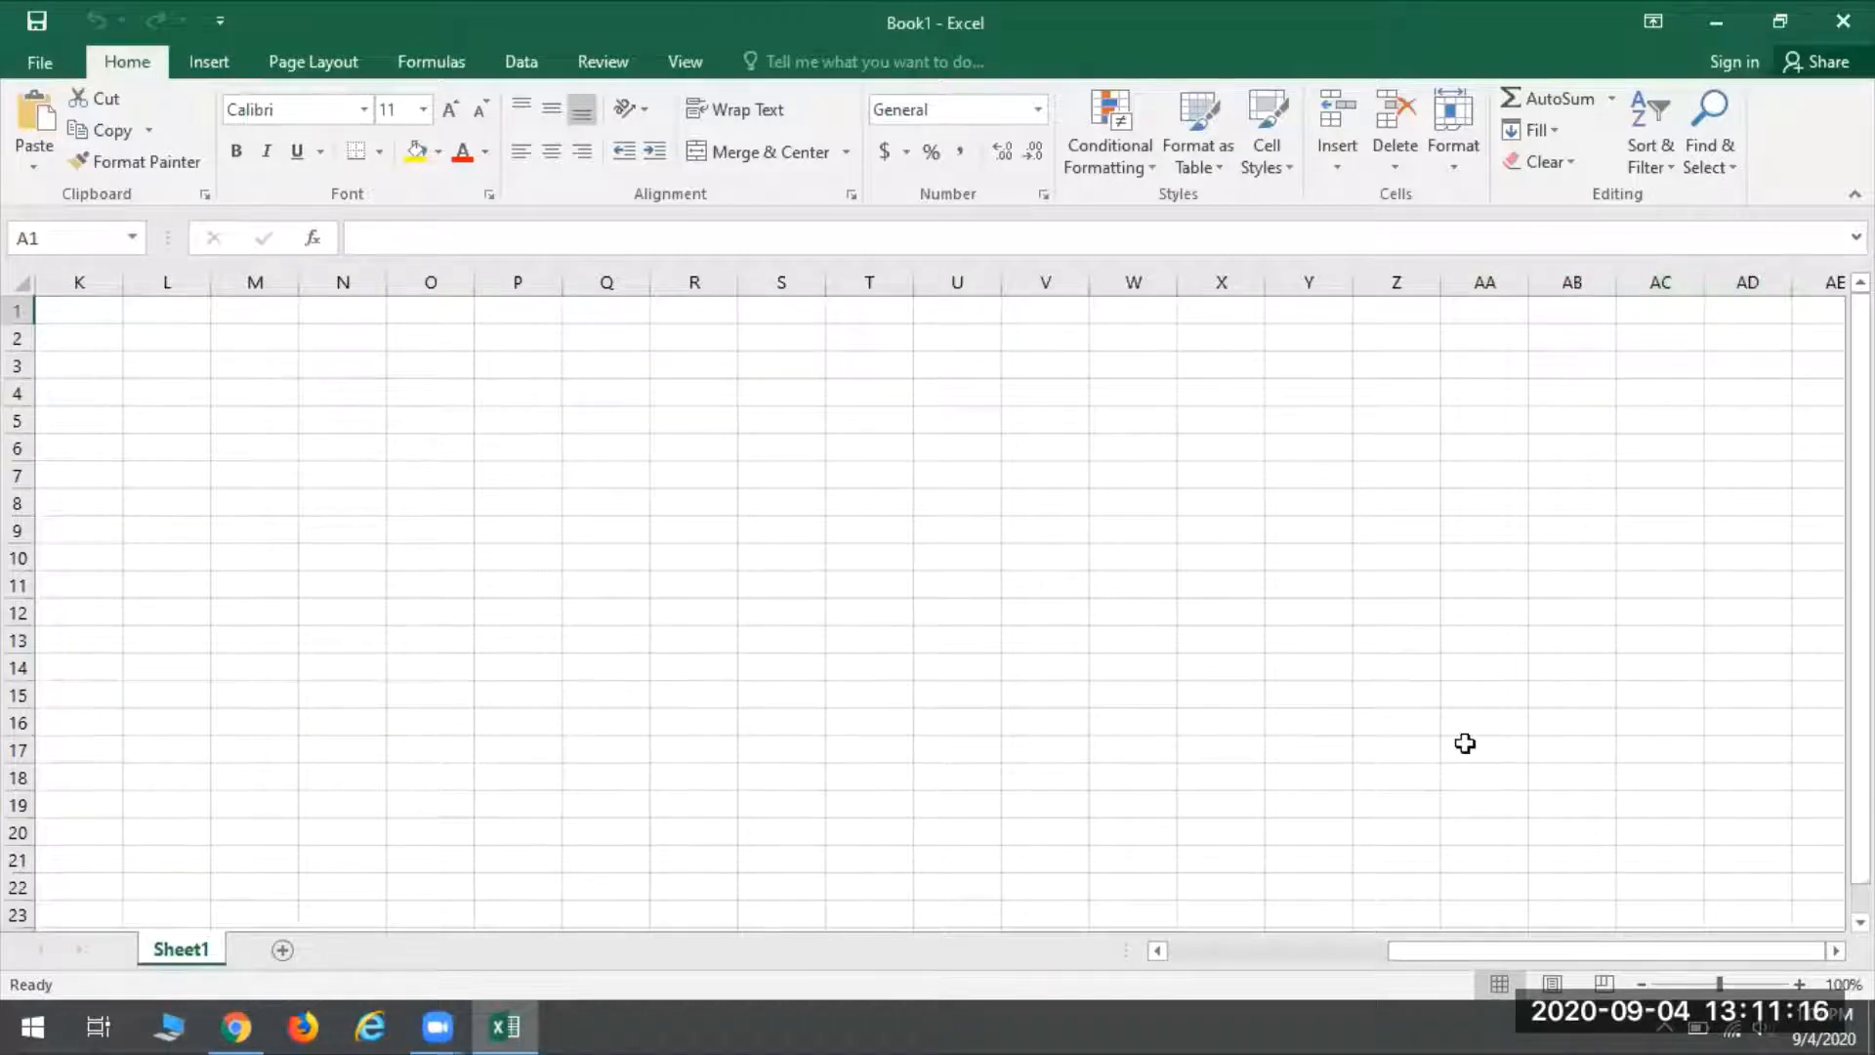
drag(1535, 951, 1191, 954)
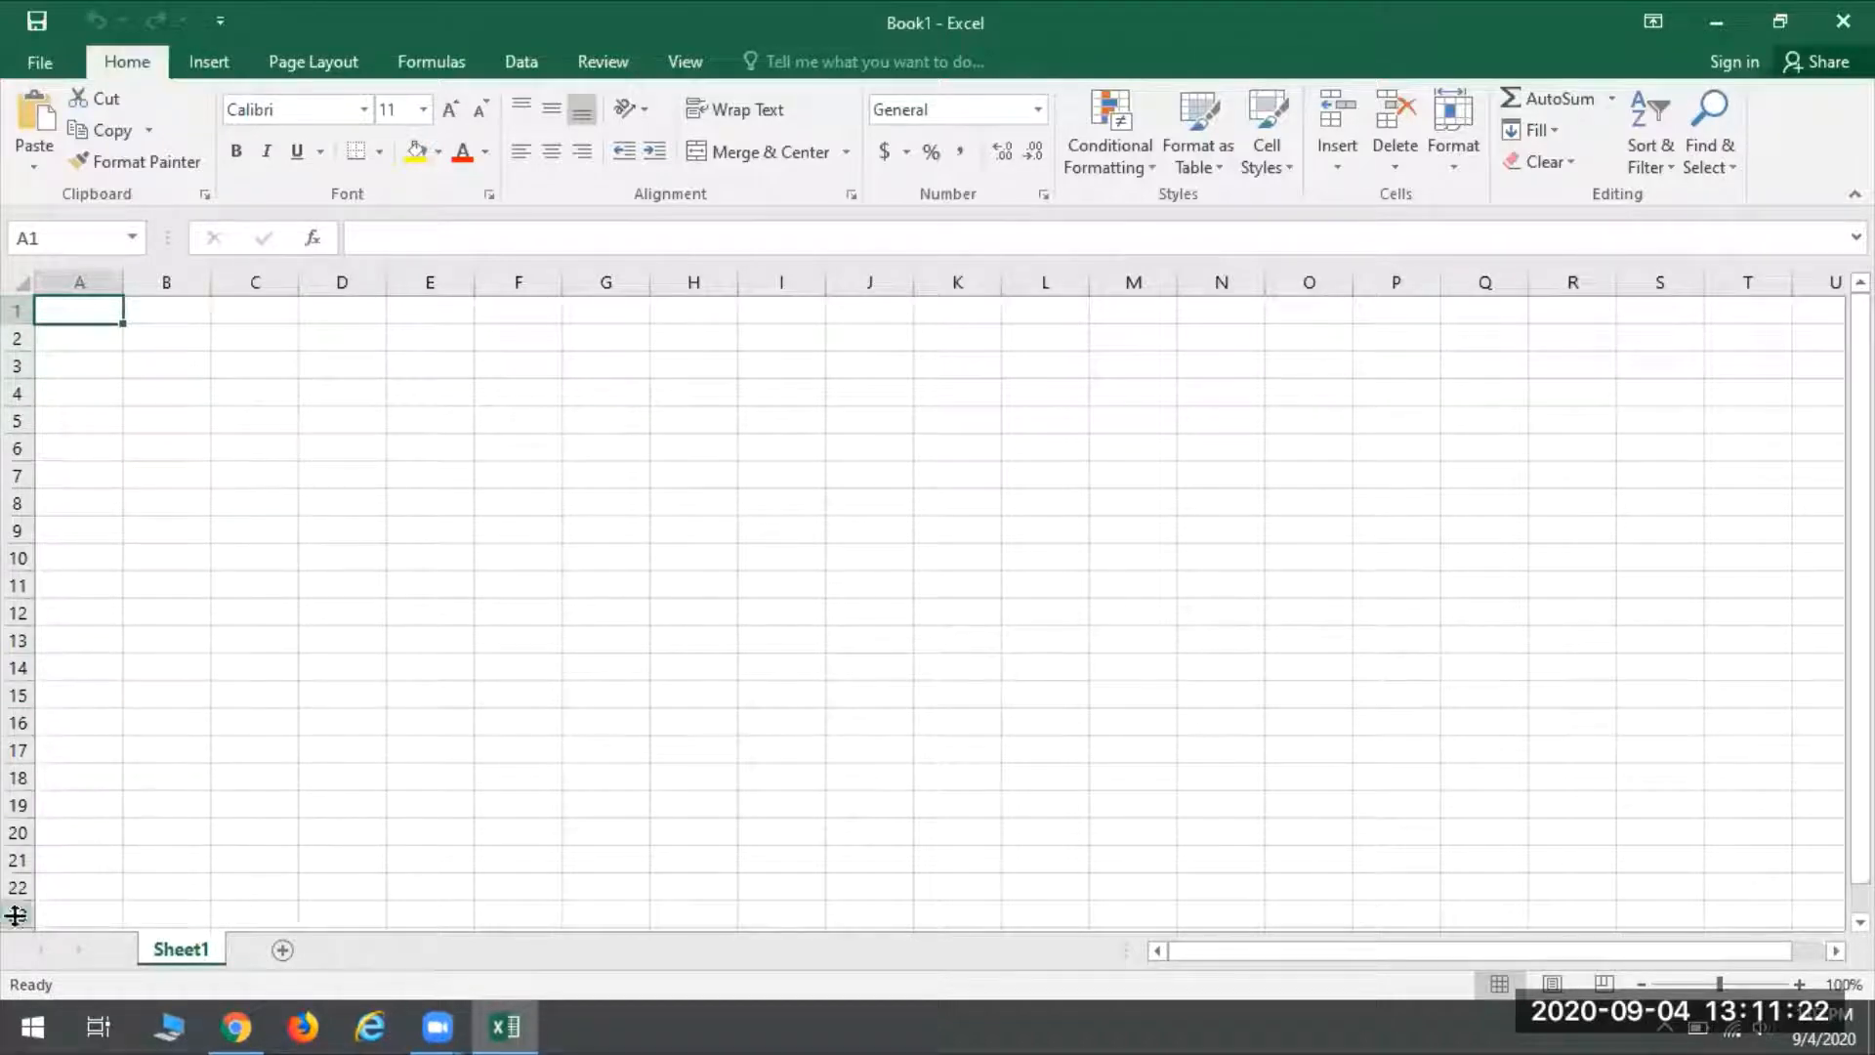
scroll(320, 672, down, 5)
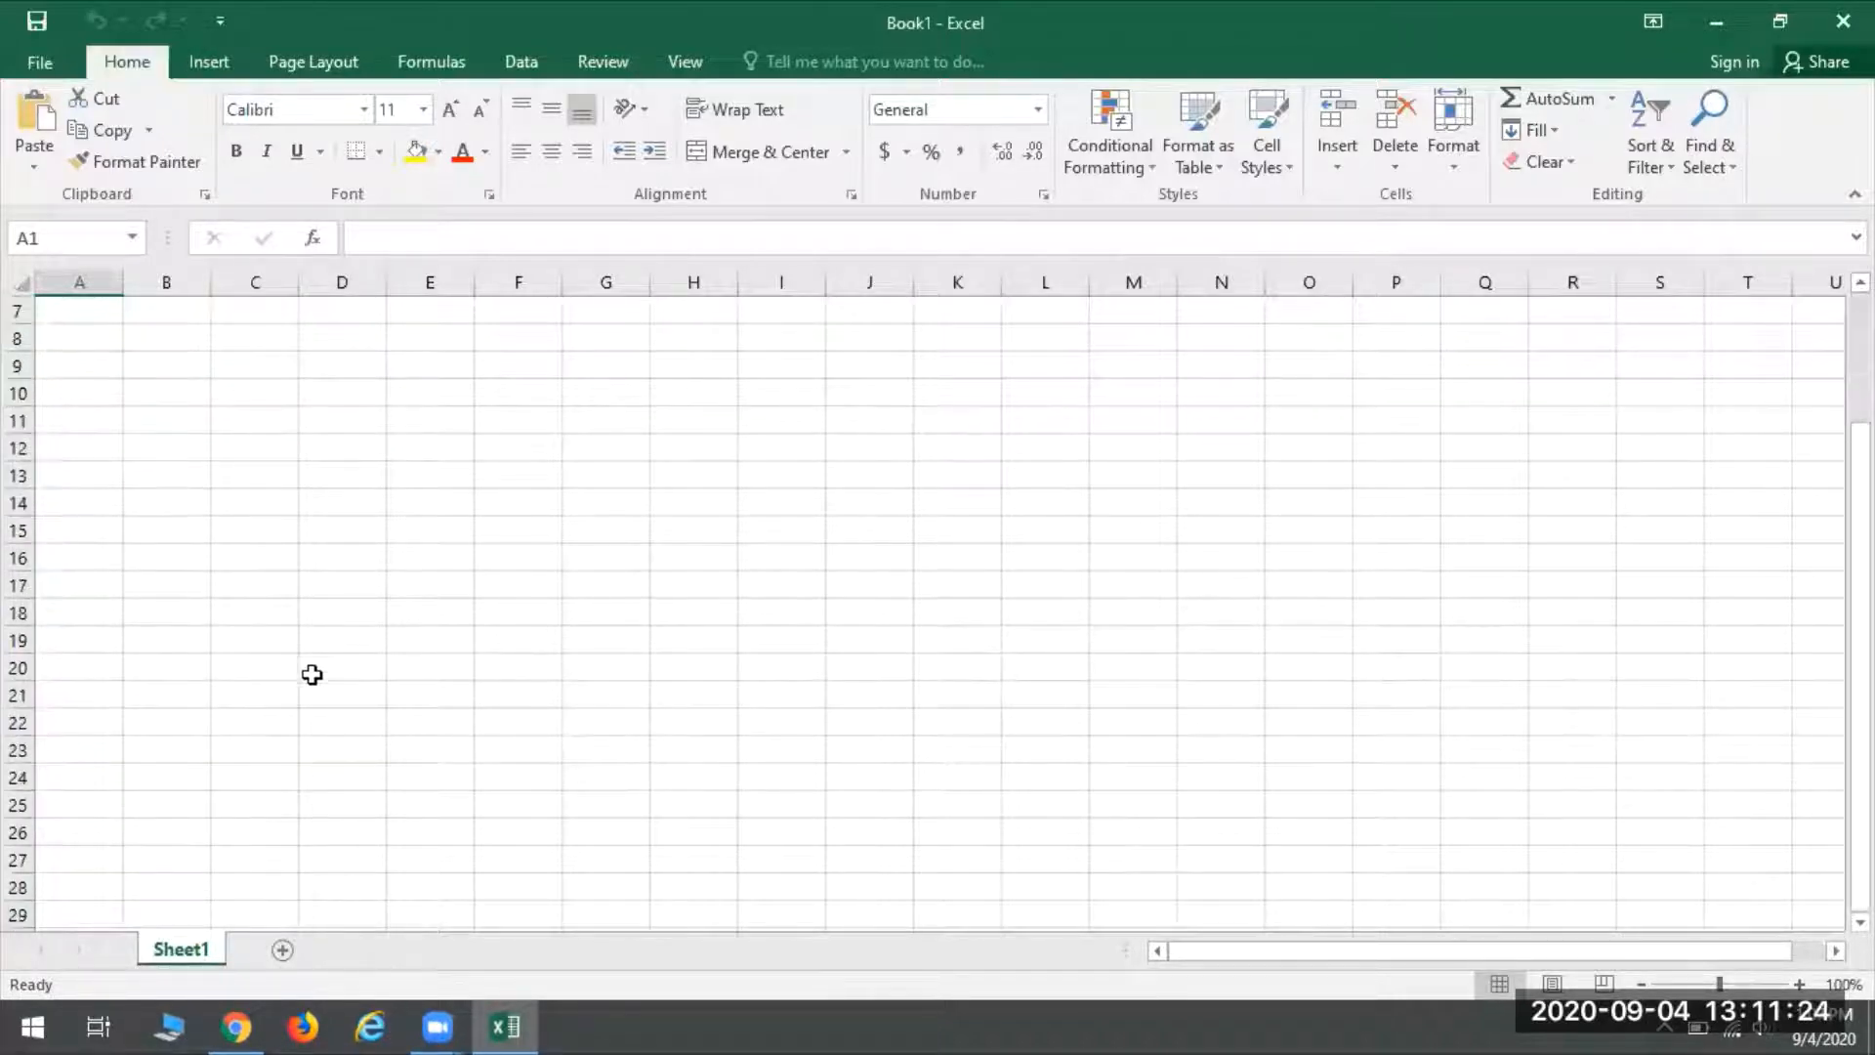
scroll(192, 693, down, 12)
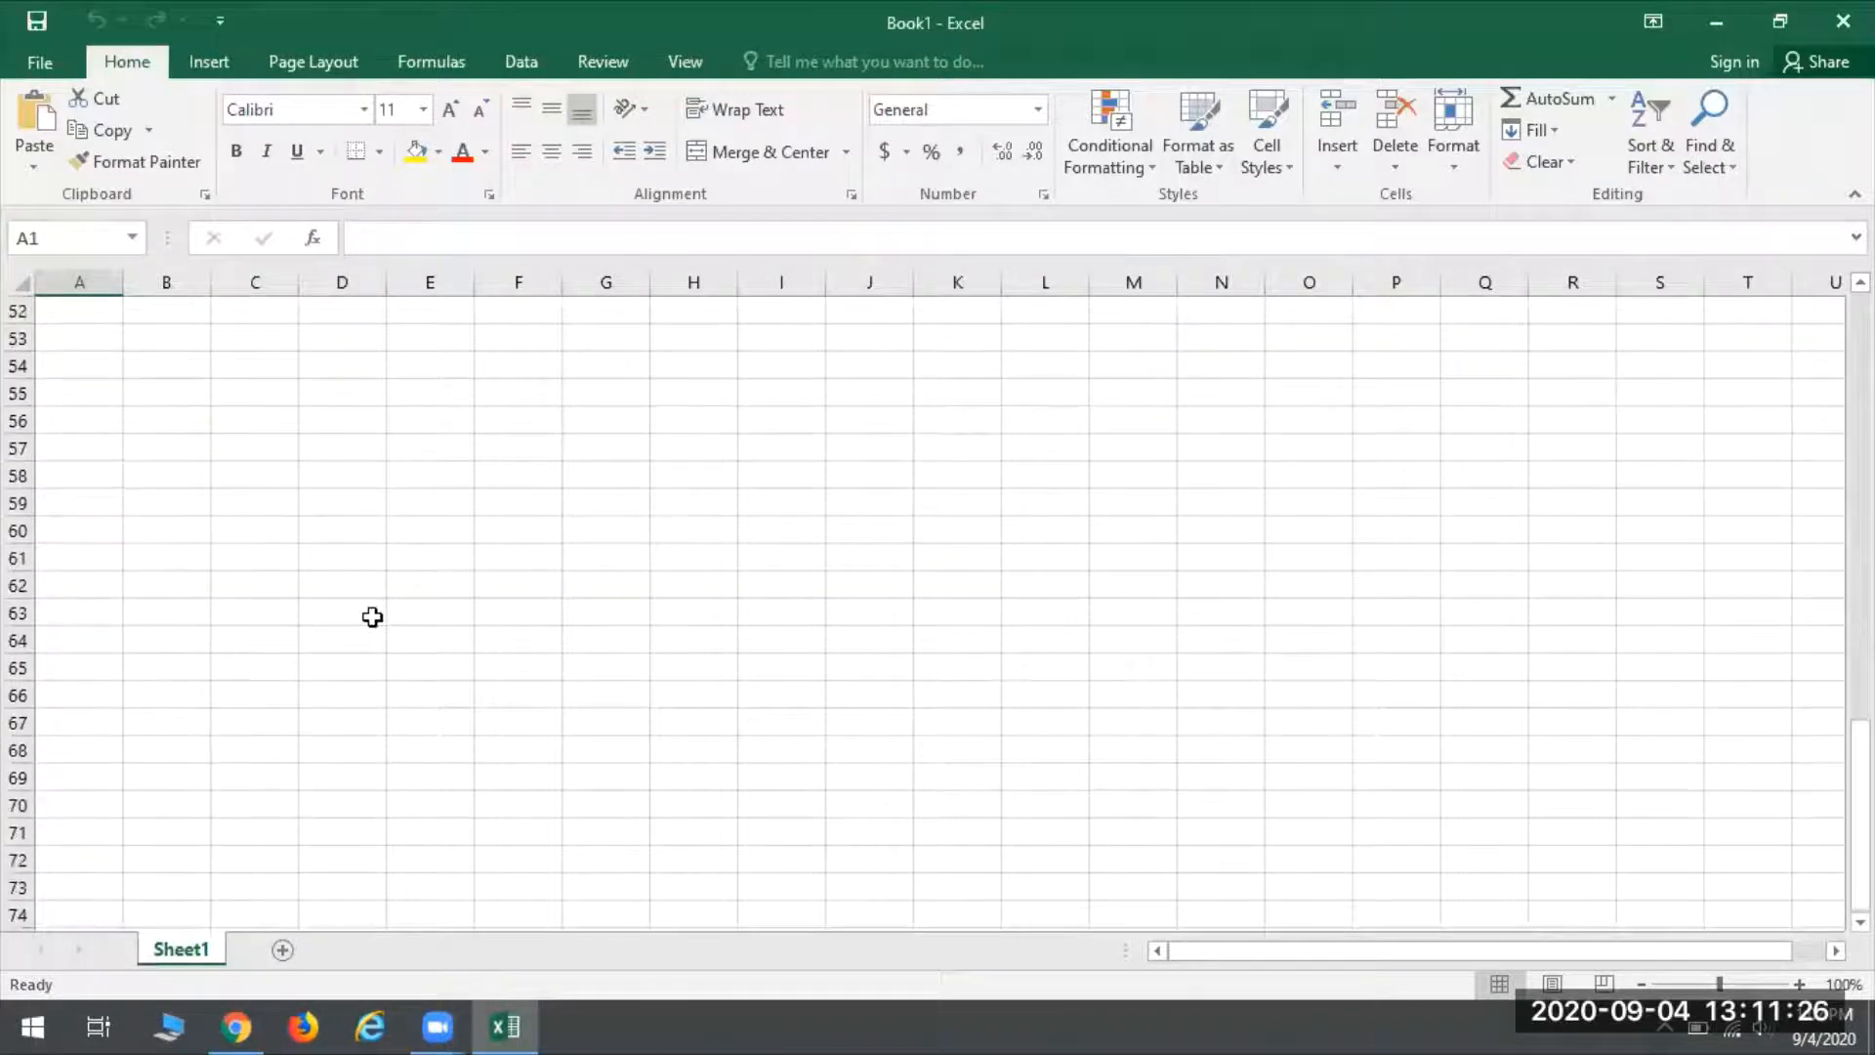
scroll(372, 616, up, 17)
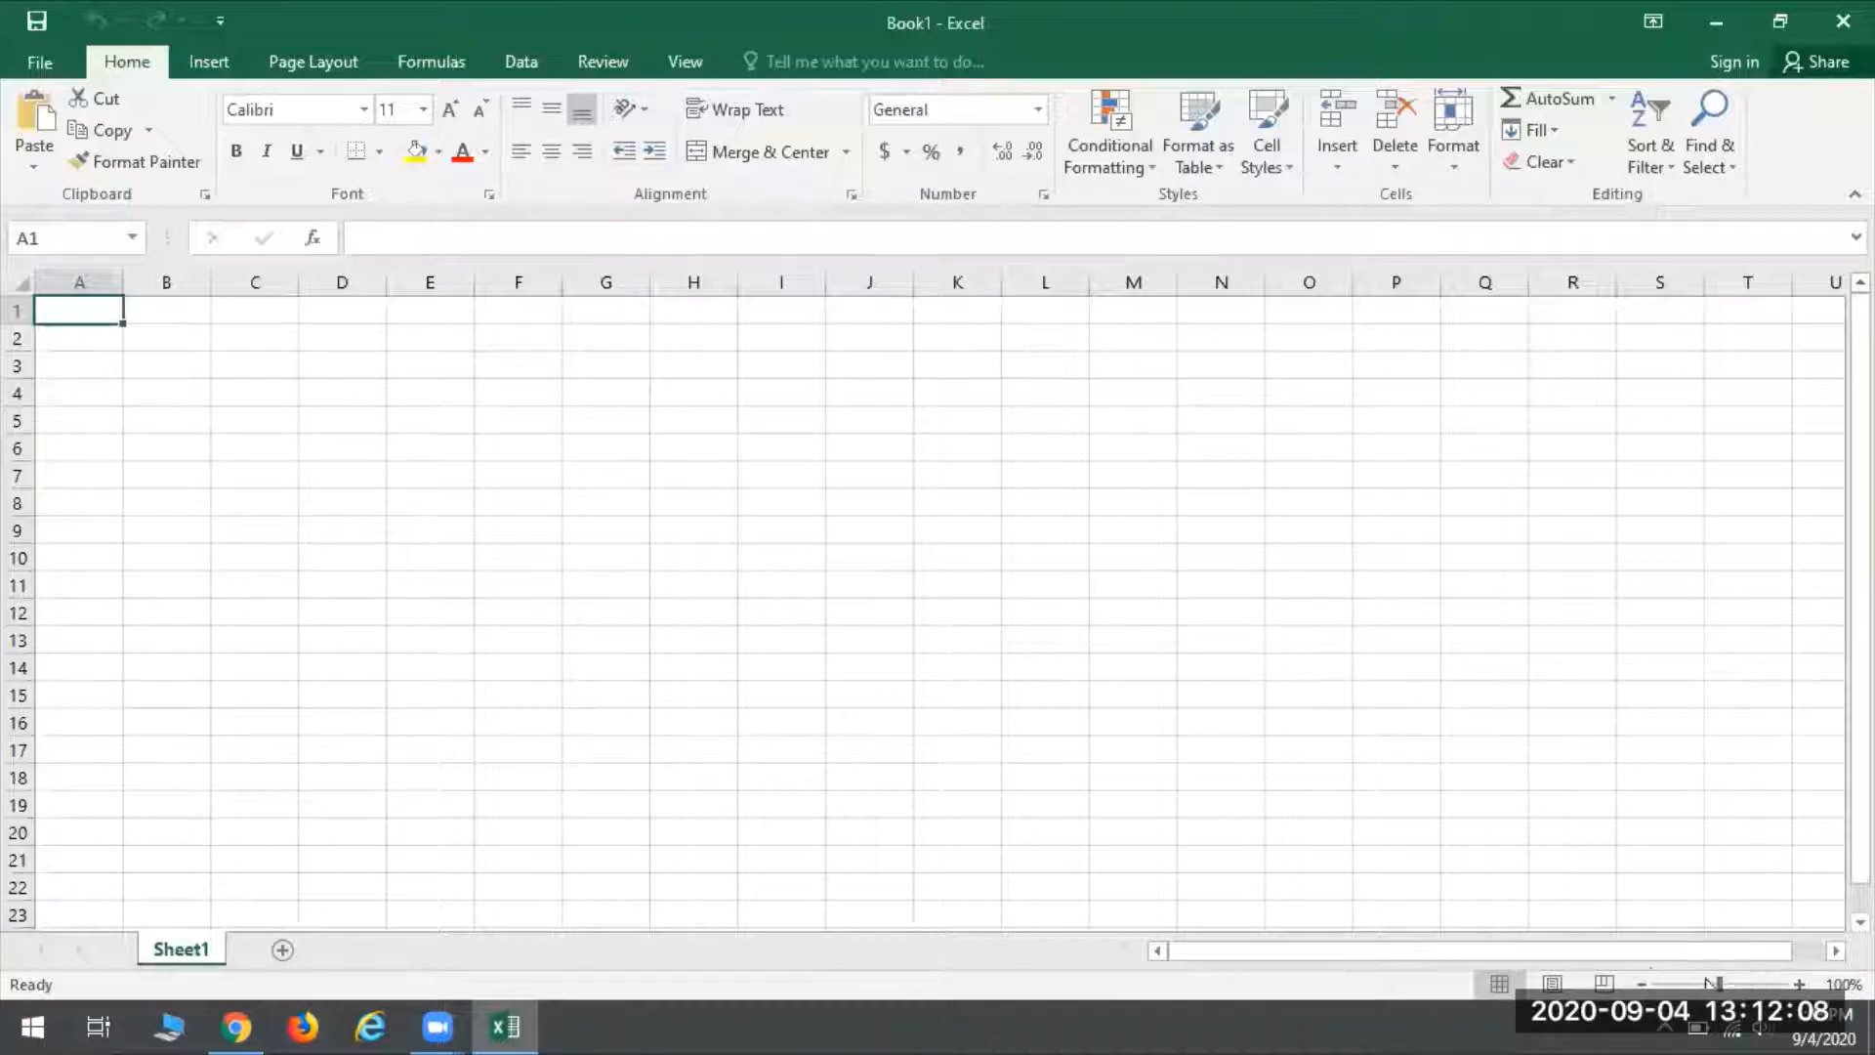
- Magnify the worksheet to 140% zoom
click(1800, 984)
click(1800, 984)
click(1800, 984)
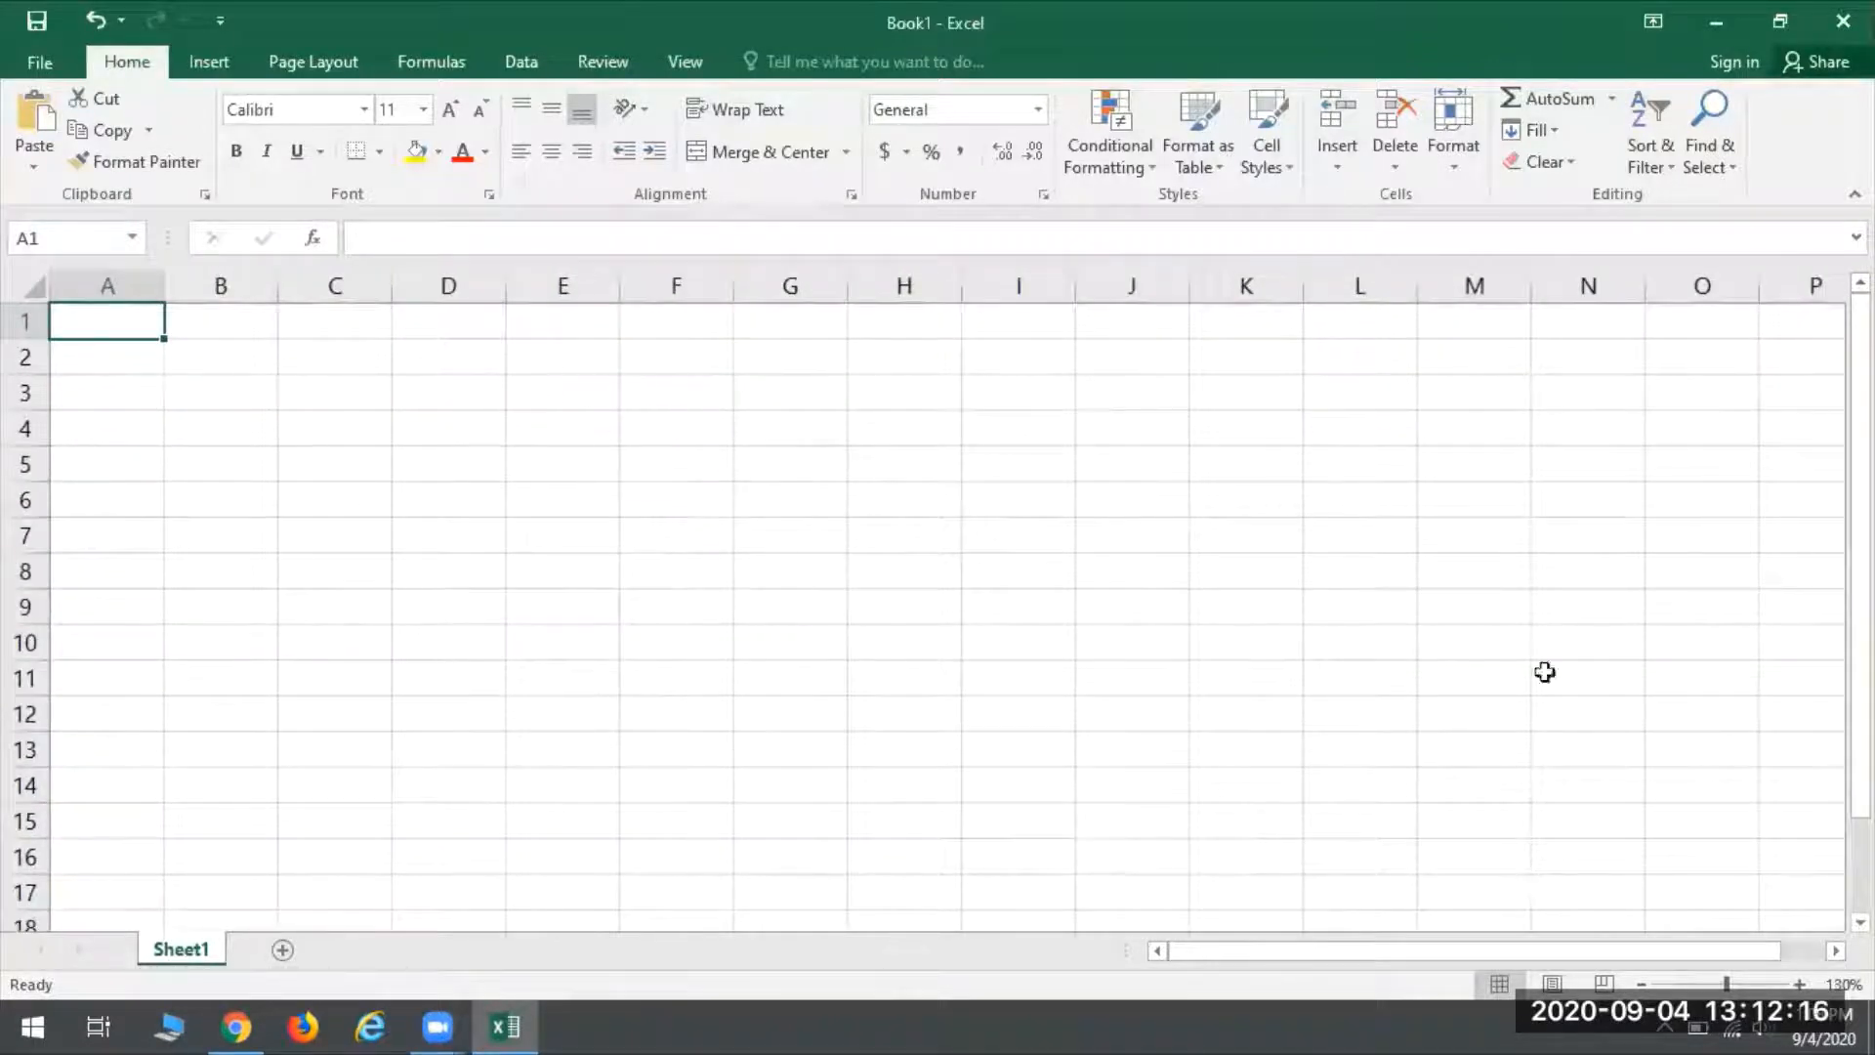
click(1801, 984)
click(1800, 984)
click(1801, 984)
click(1801, 984)
click(1801, 984)
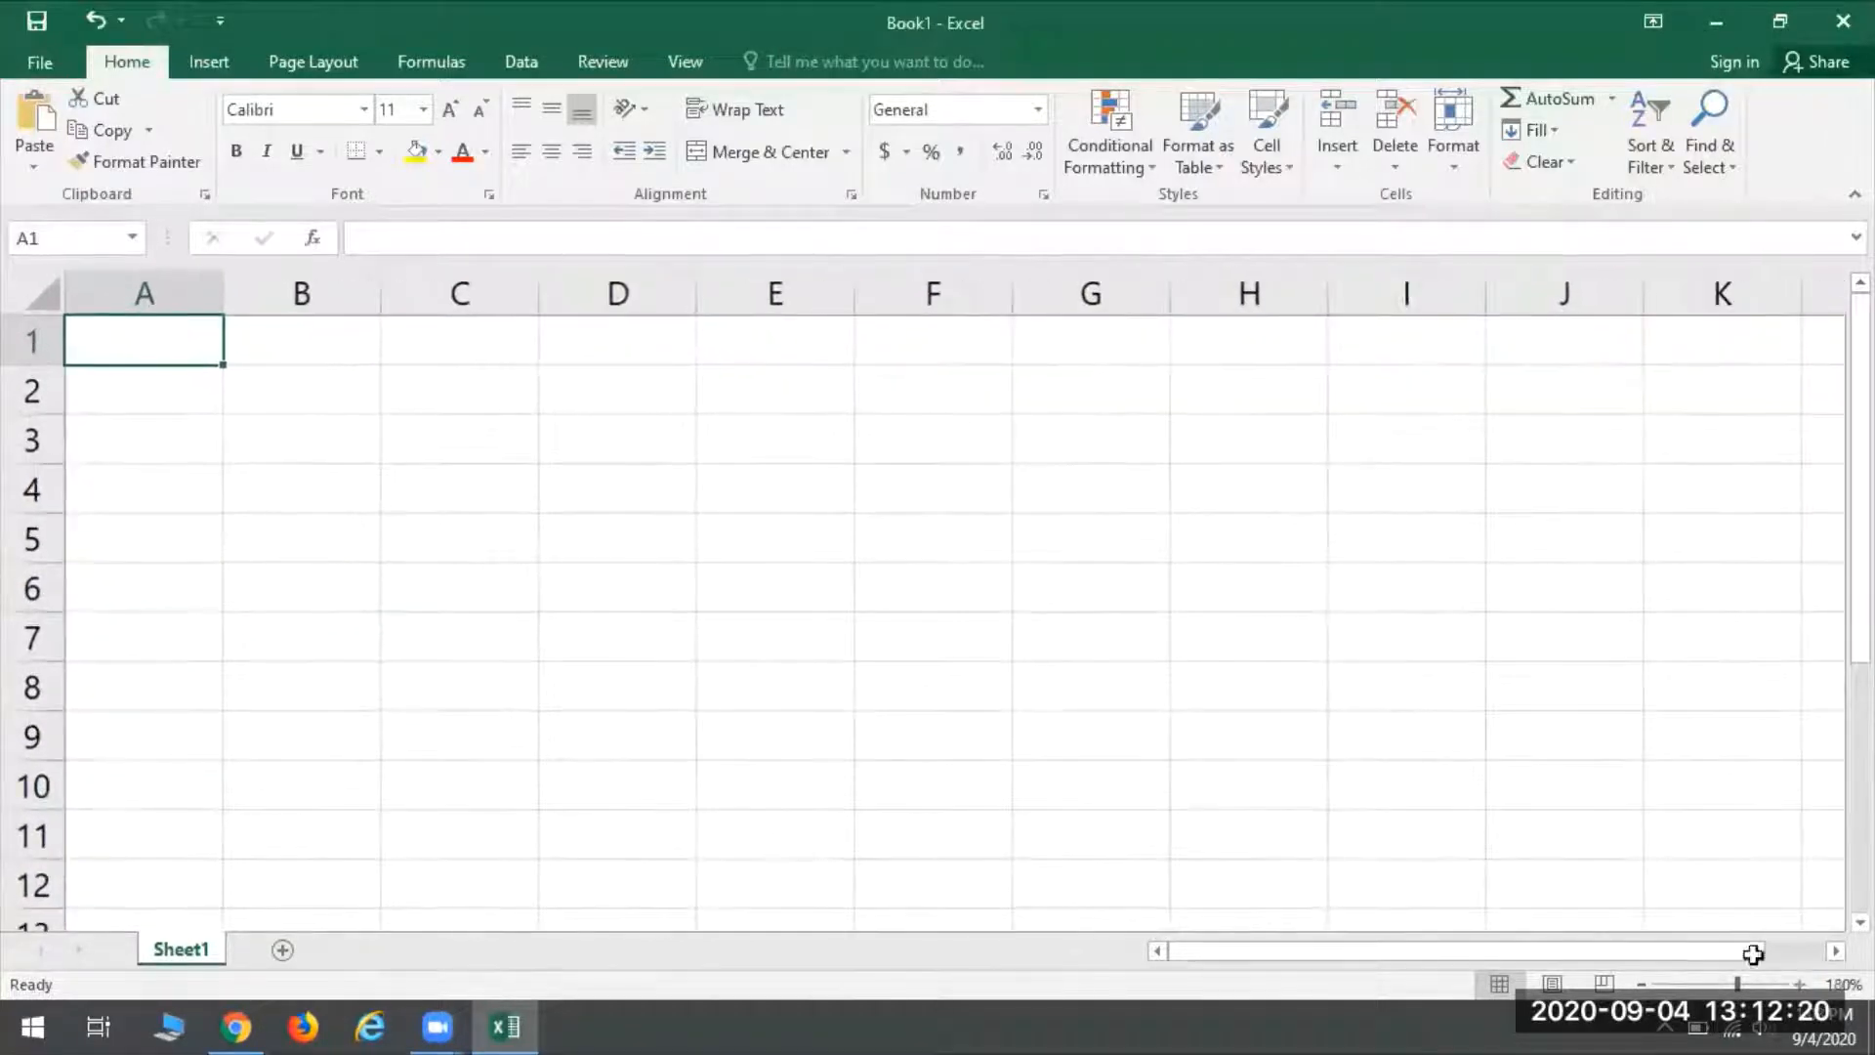
click(1642, 984)
click(1641, 984)
click(1642, 984)
click(1642, 985)
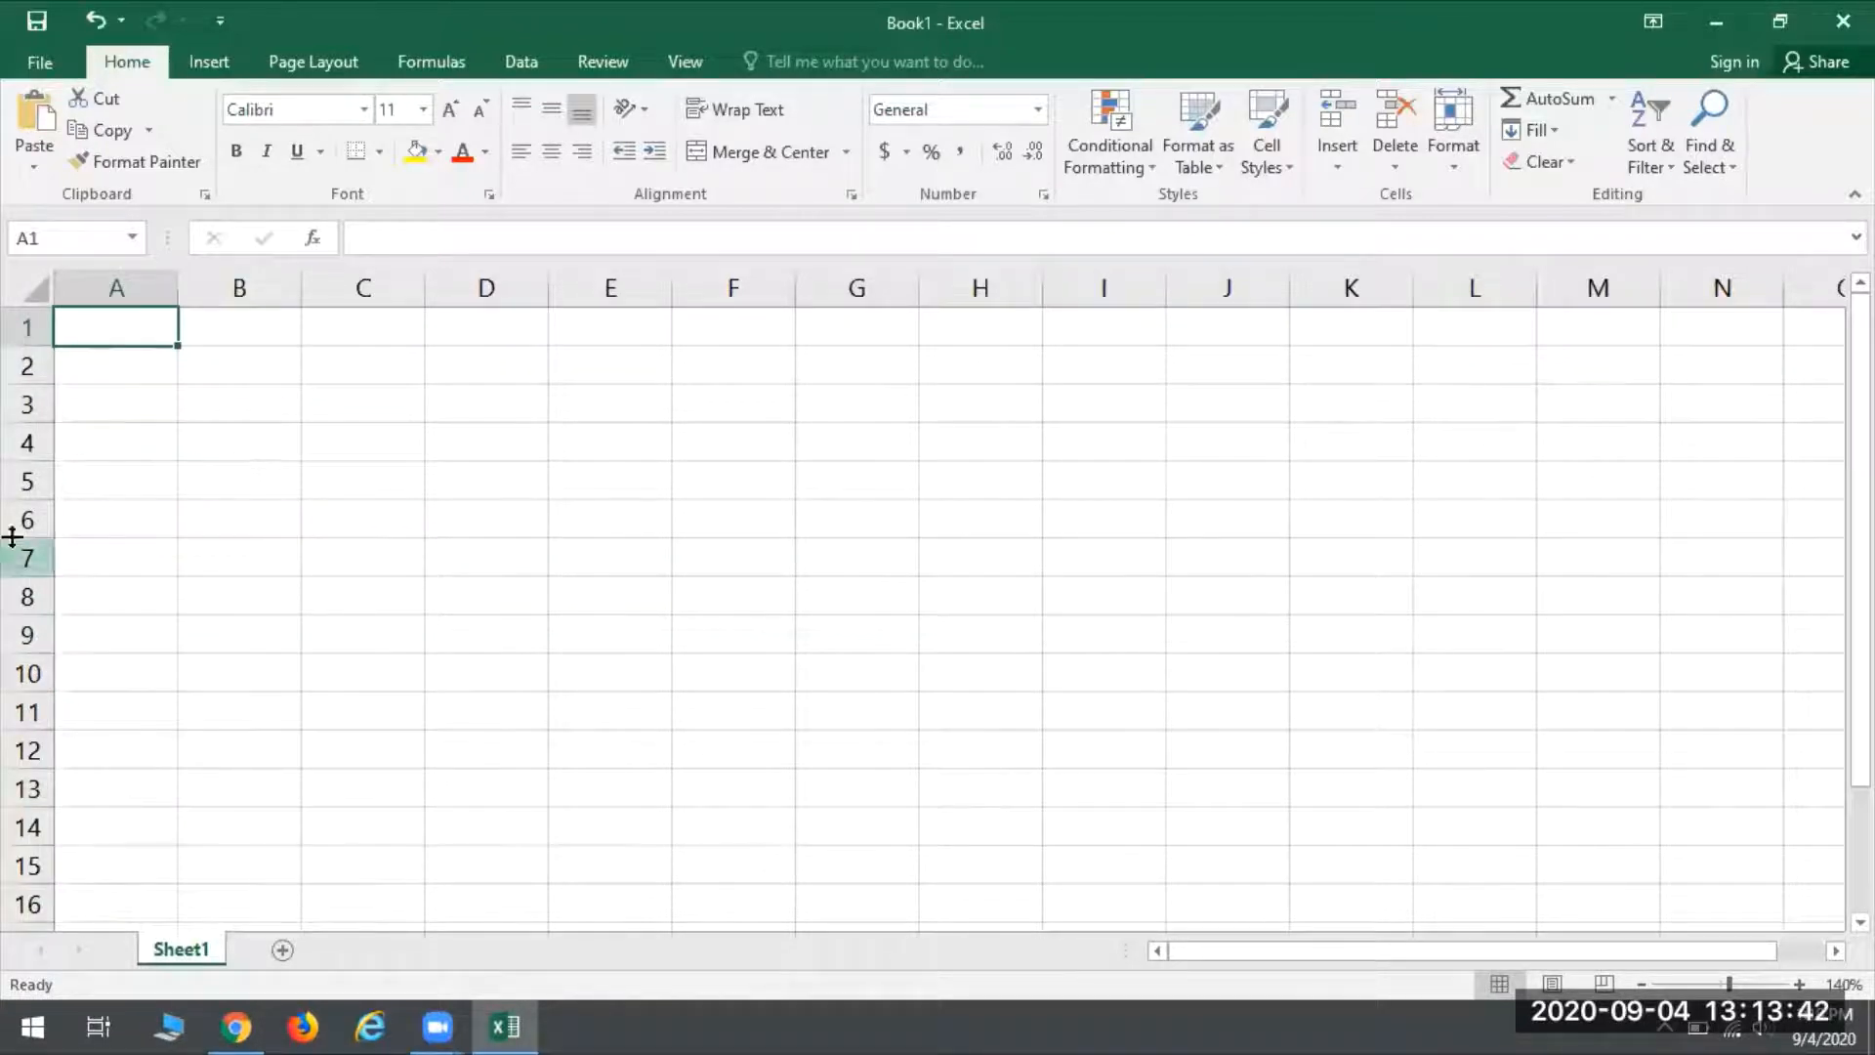
- Select various single cells, including F8, F6, A9 and A1, and the row range B3:G3 to see how selection works
click(436, 414)
click(368, 624)
click(773, 613)
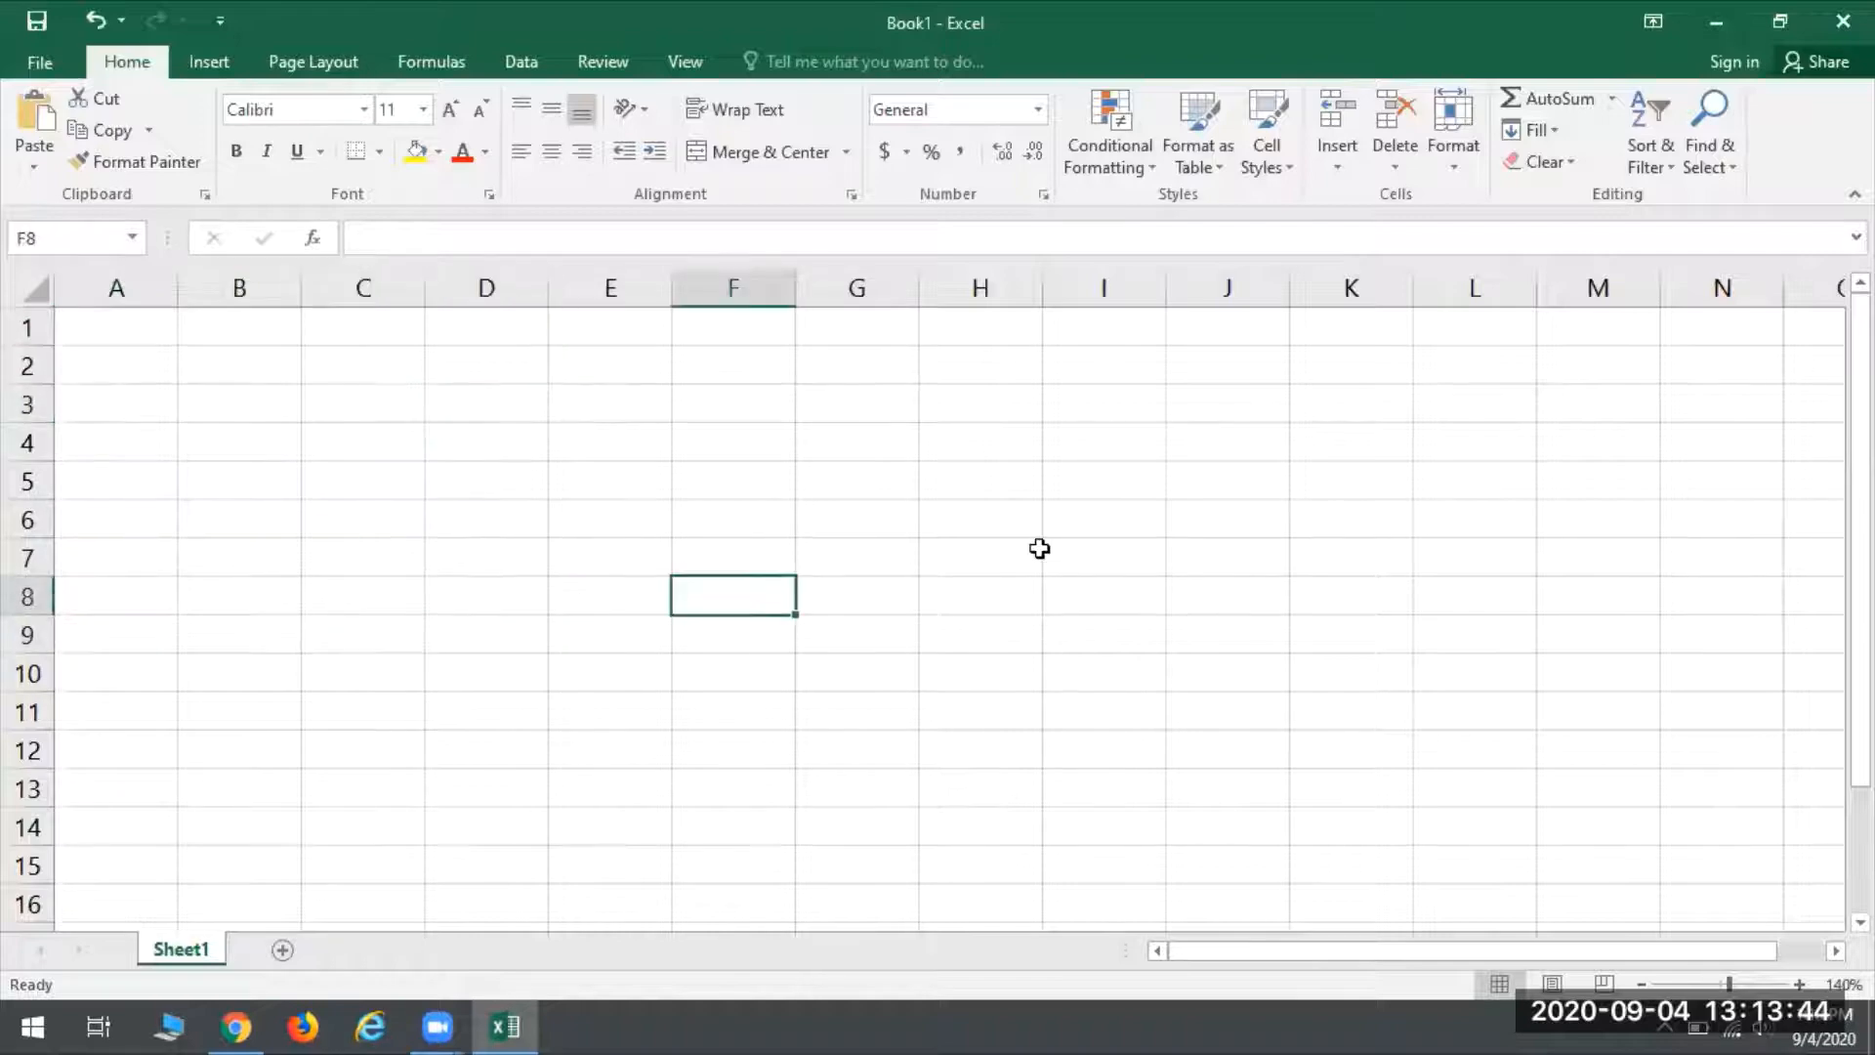
click(1044, 559)
click(765, 528)
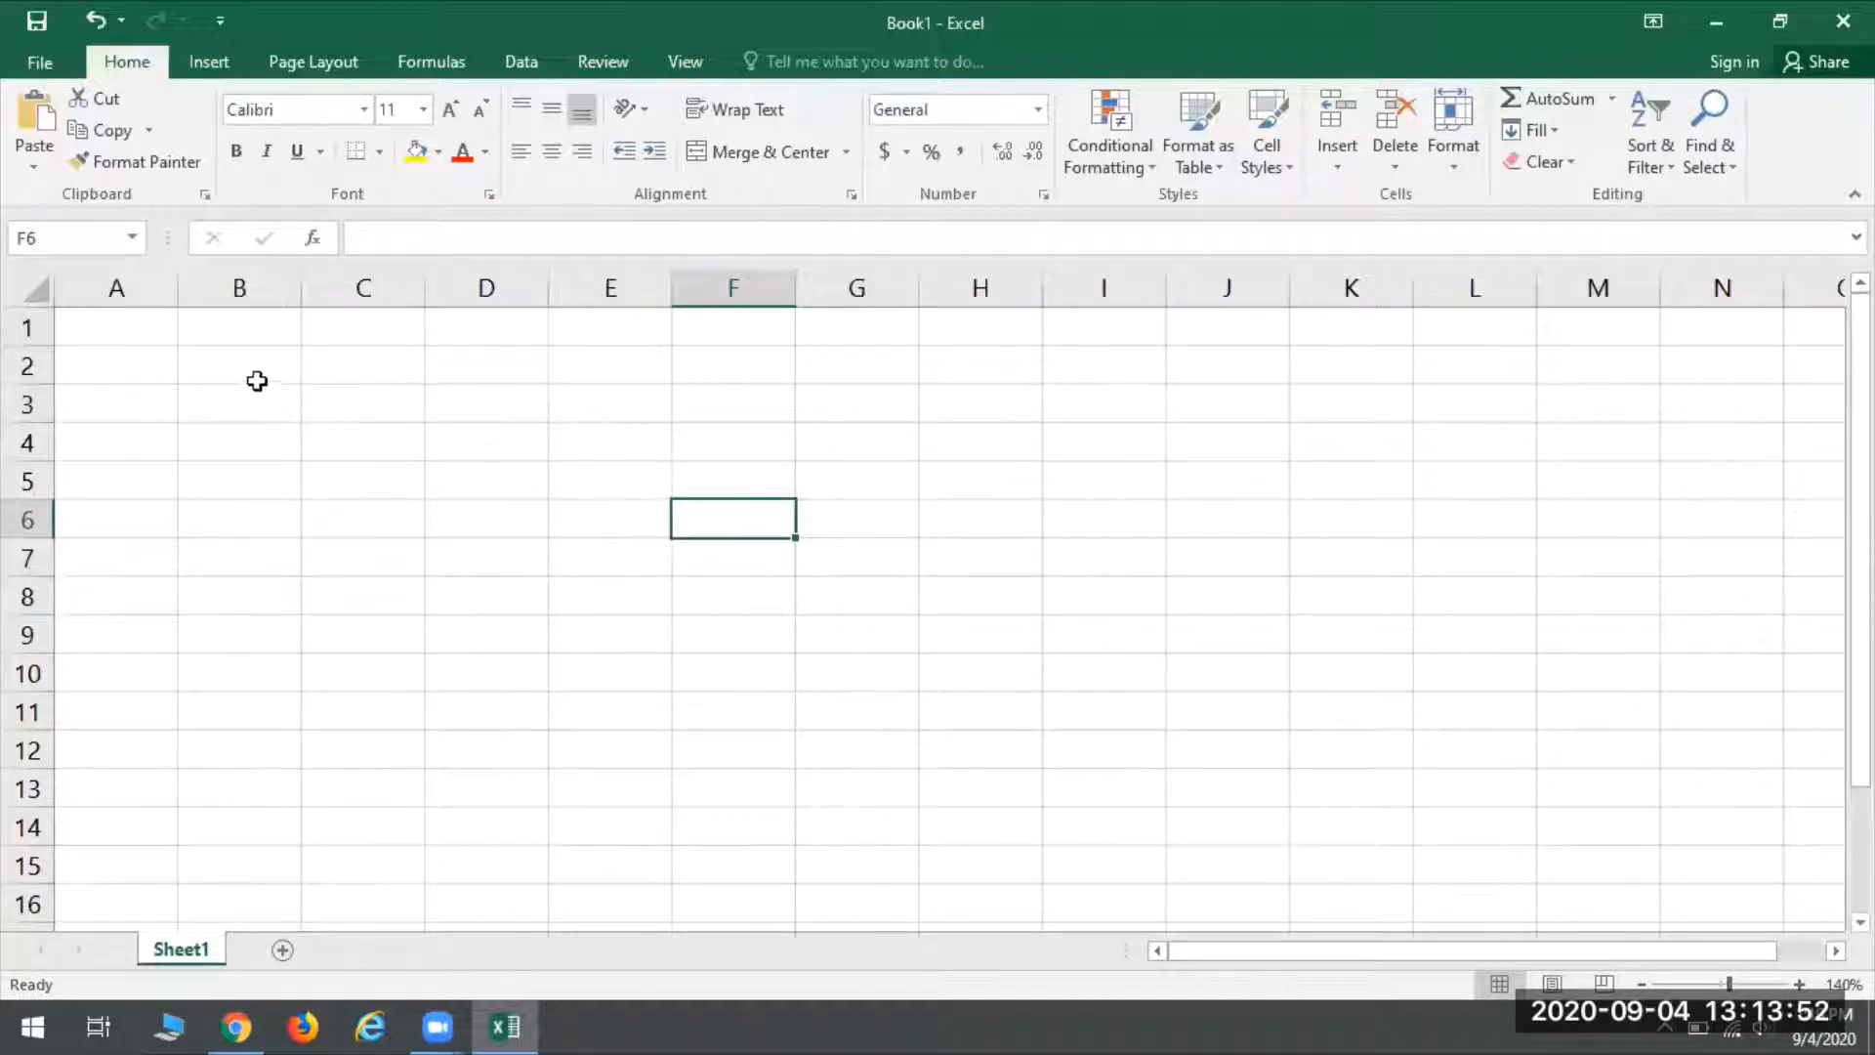
click(125, 334)
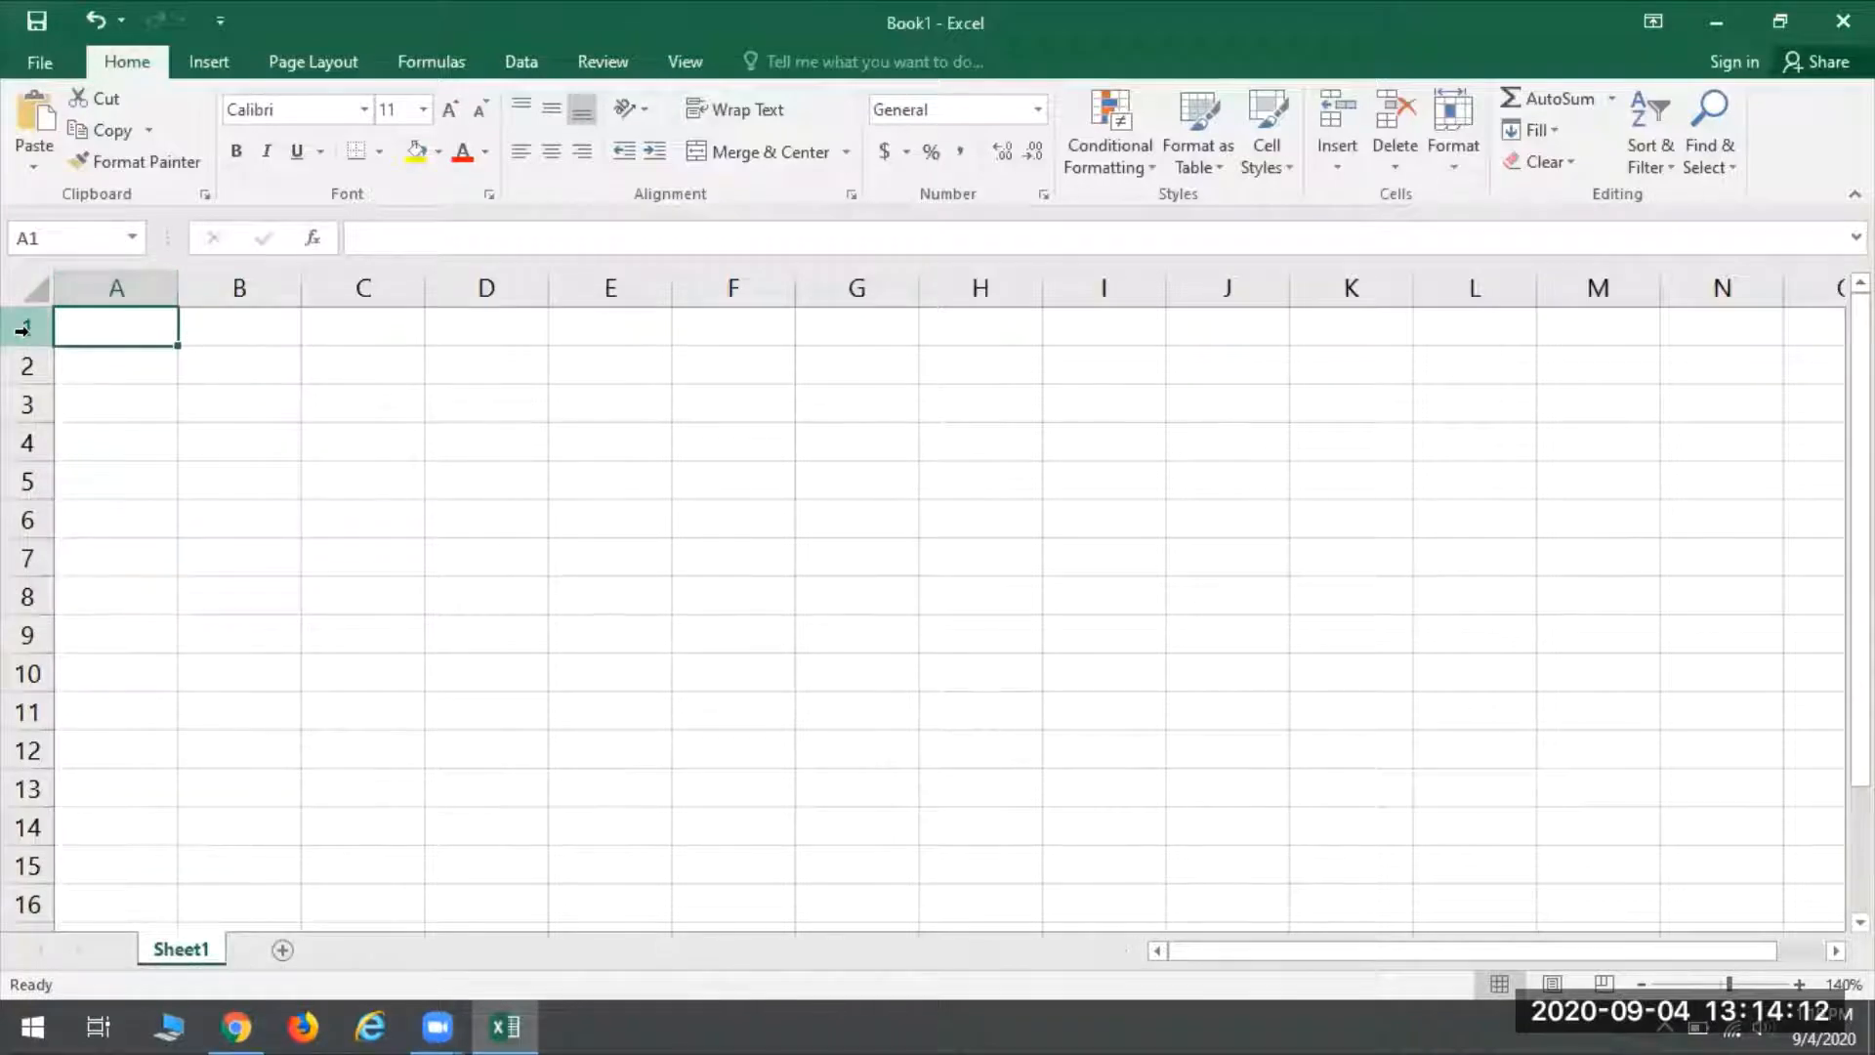
click(102, 630)
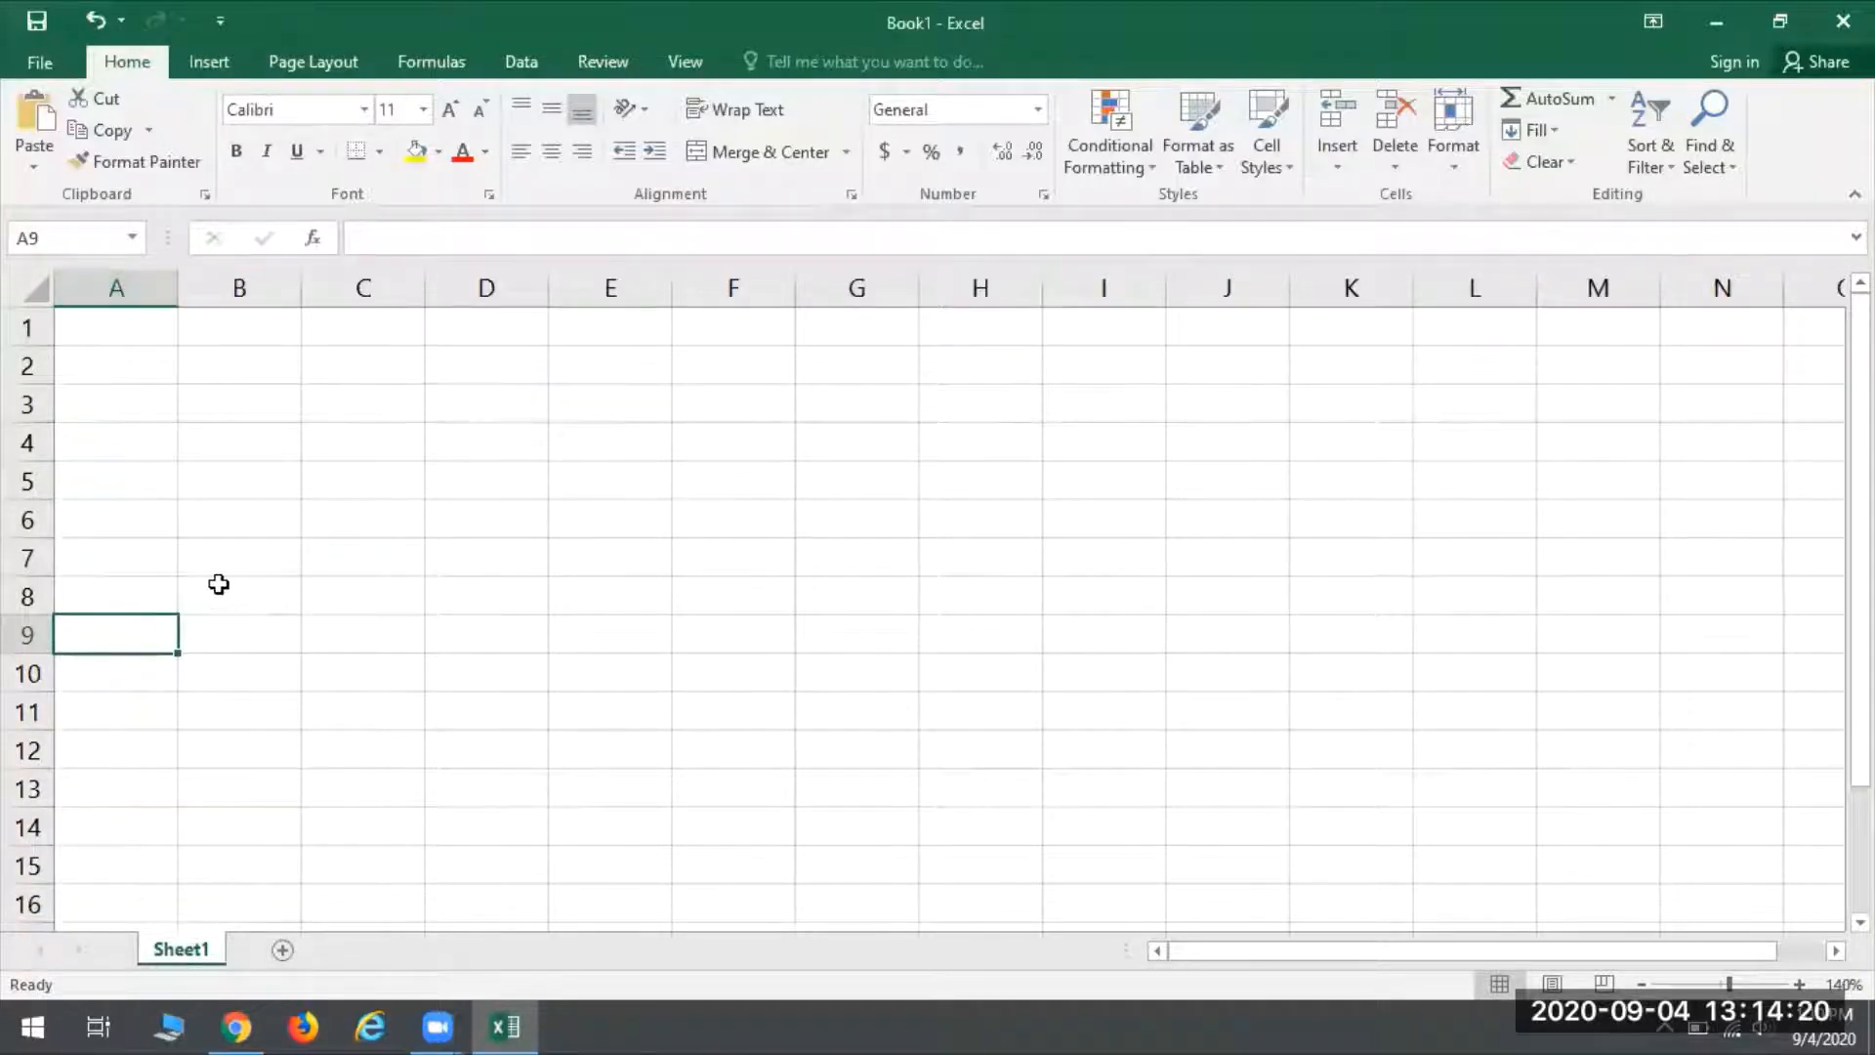
click(133, 330)
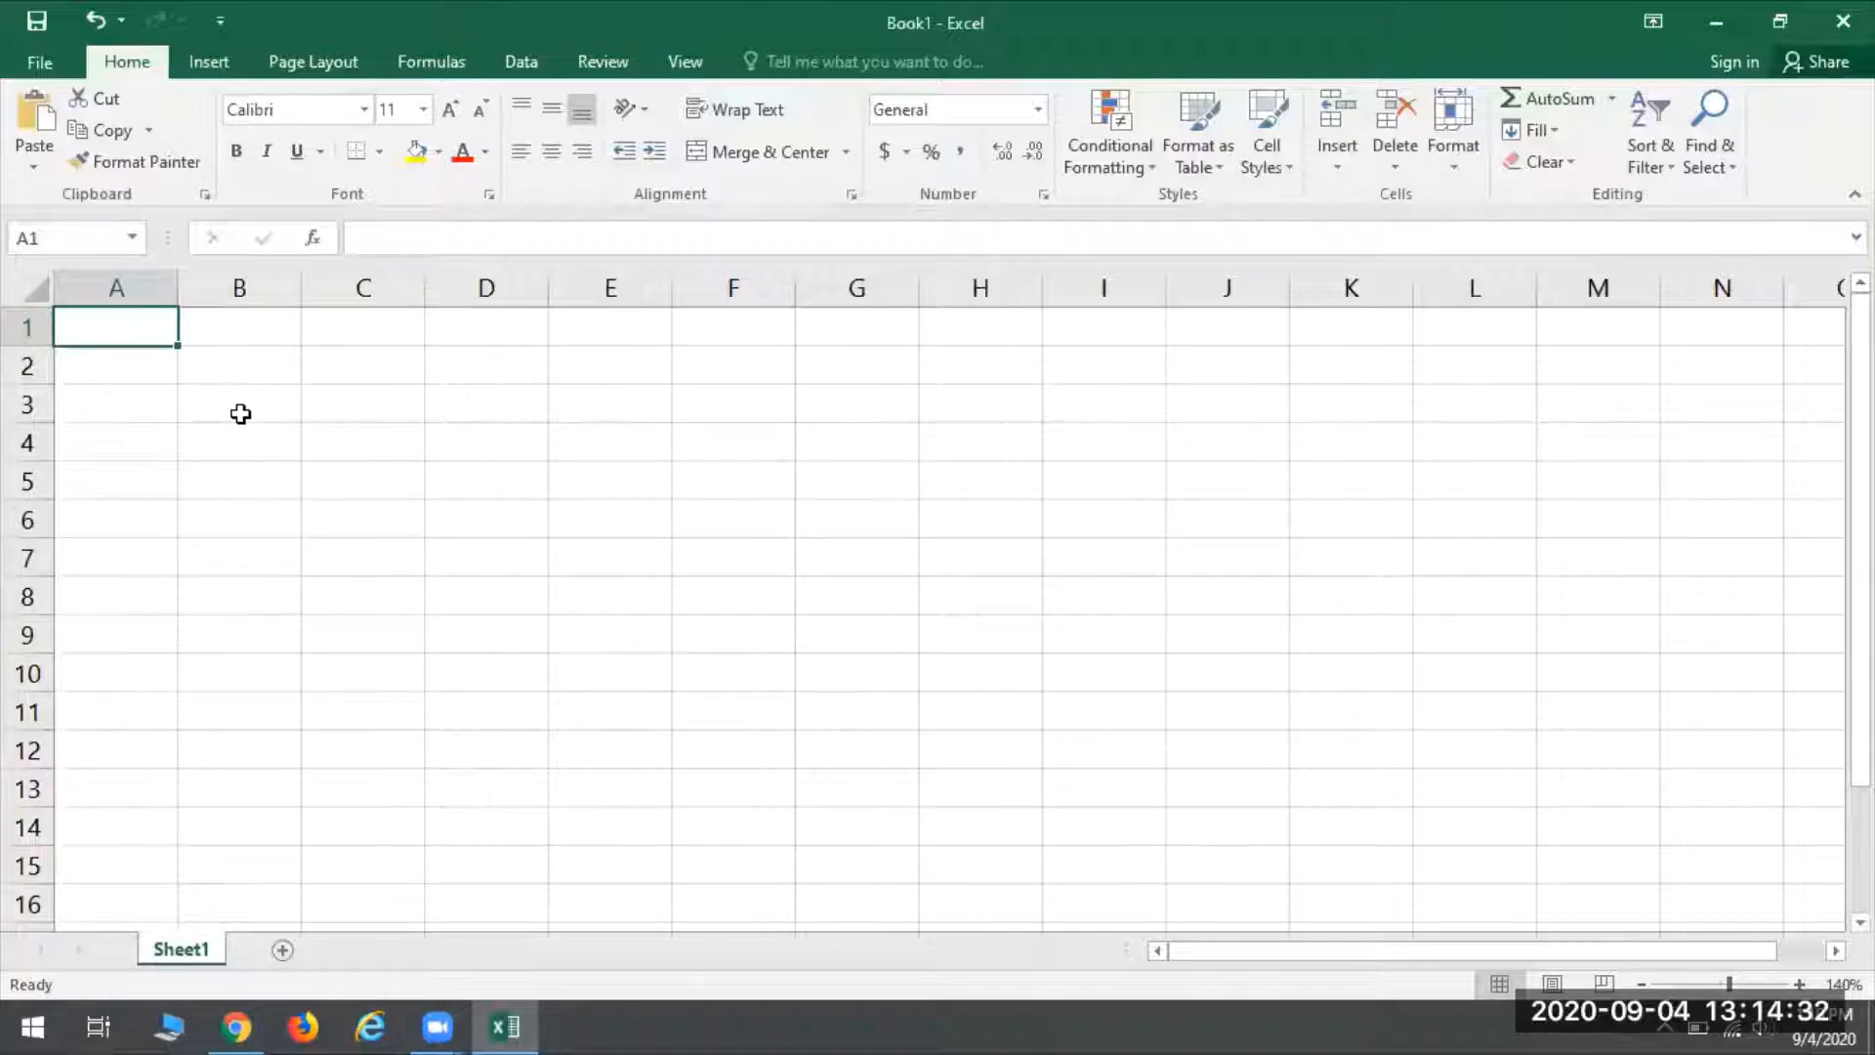
drag(228, 397, 842, 395)
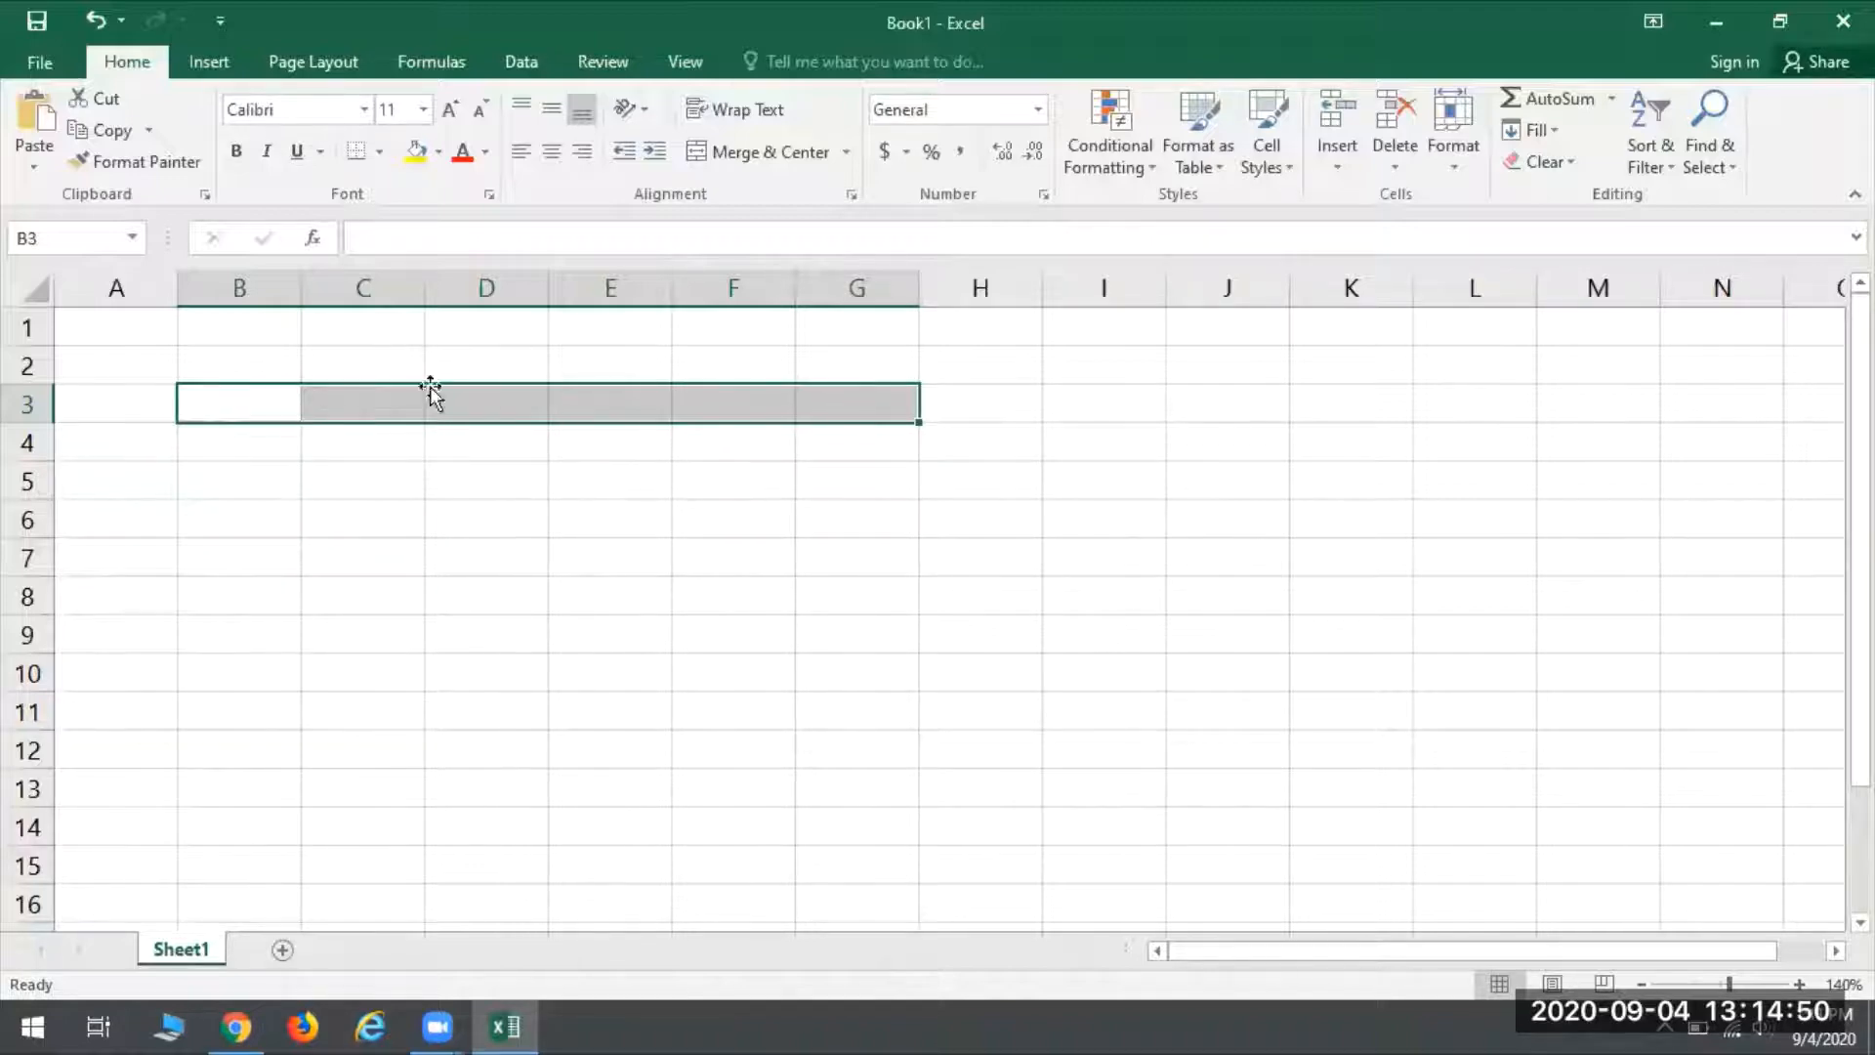
- Enter the text hello in cell D6 and erase it again
click(429, 525)
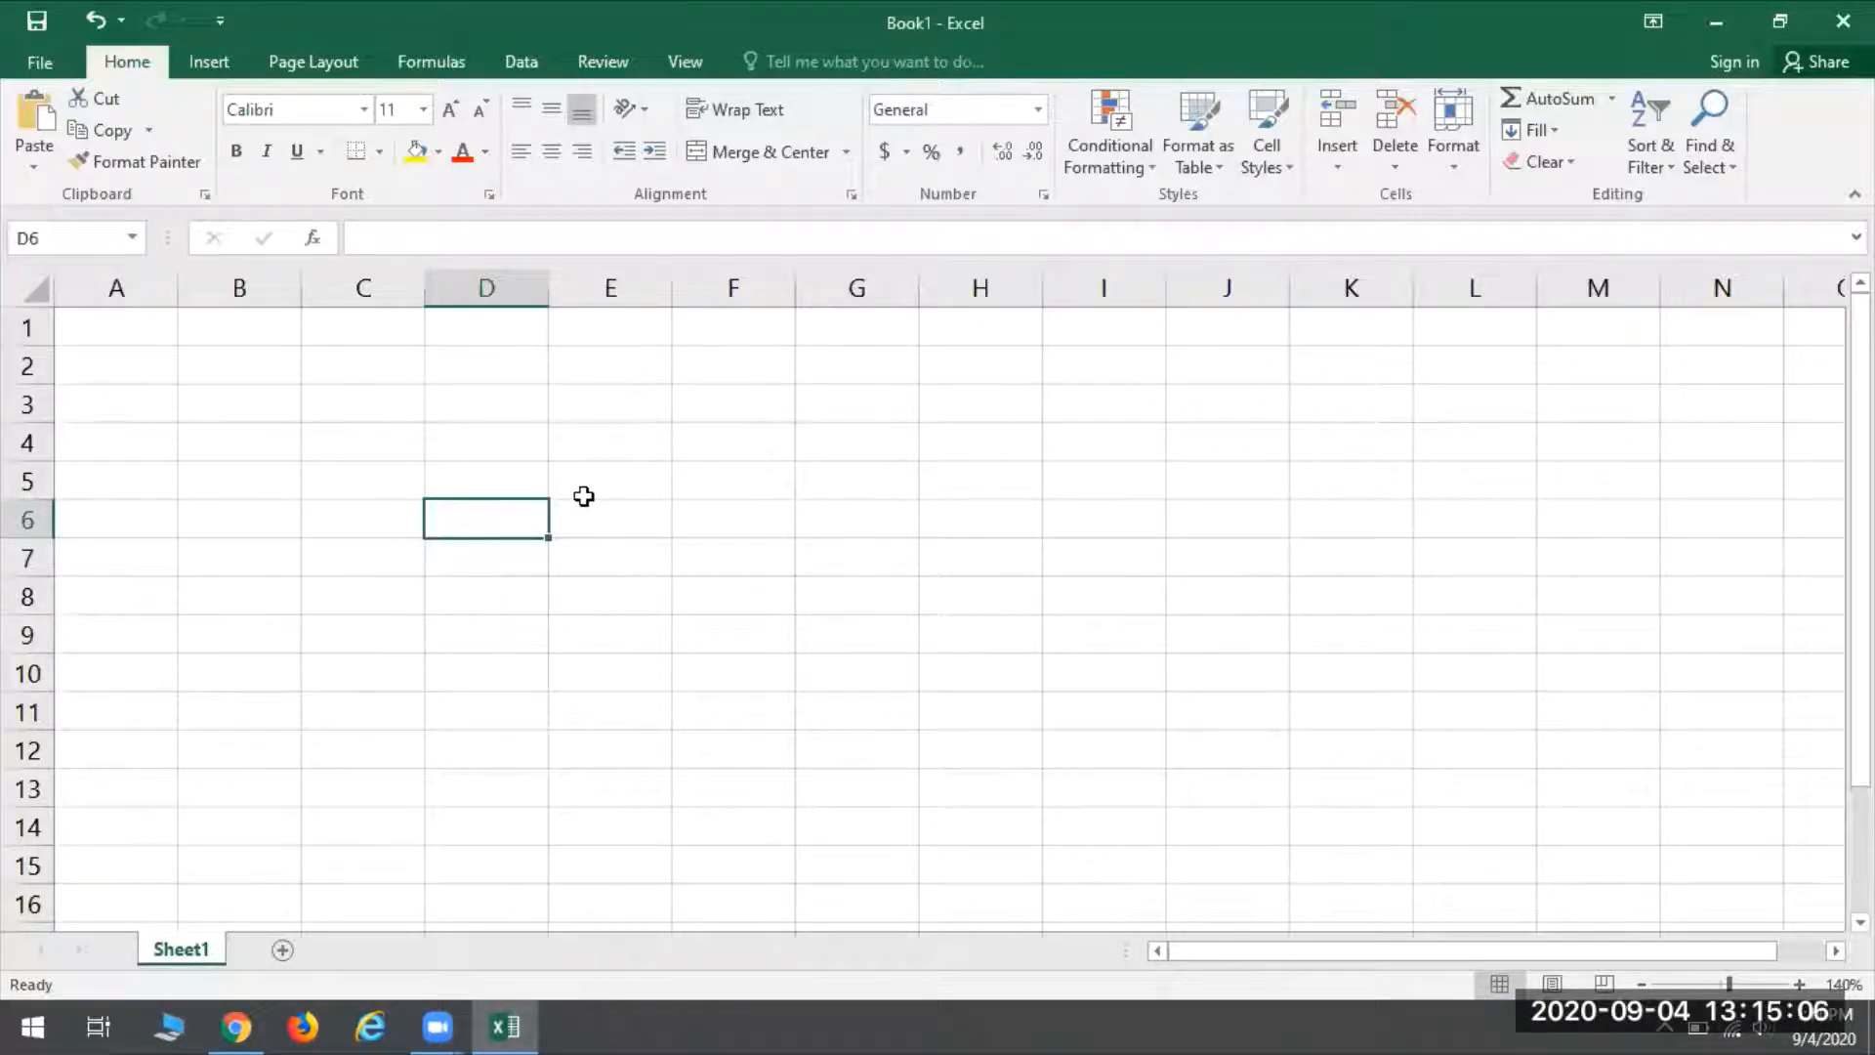
text(hello)
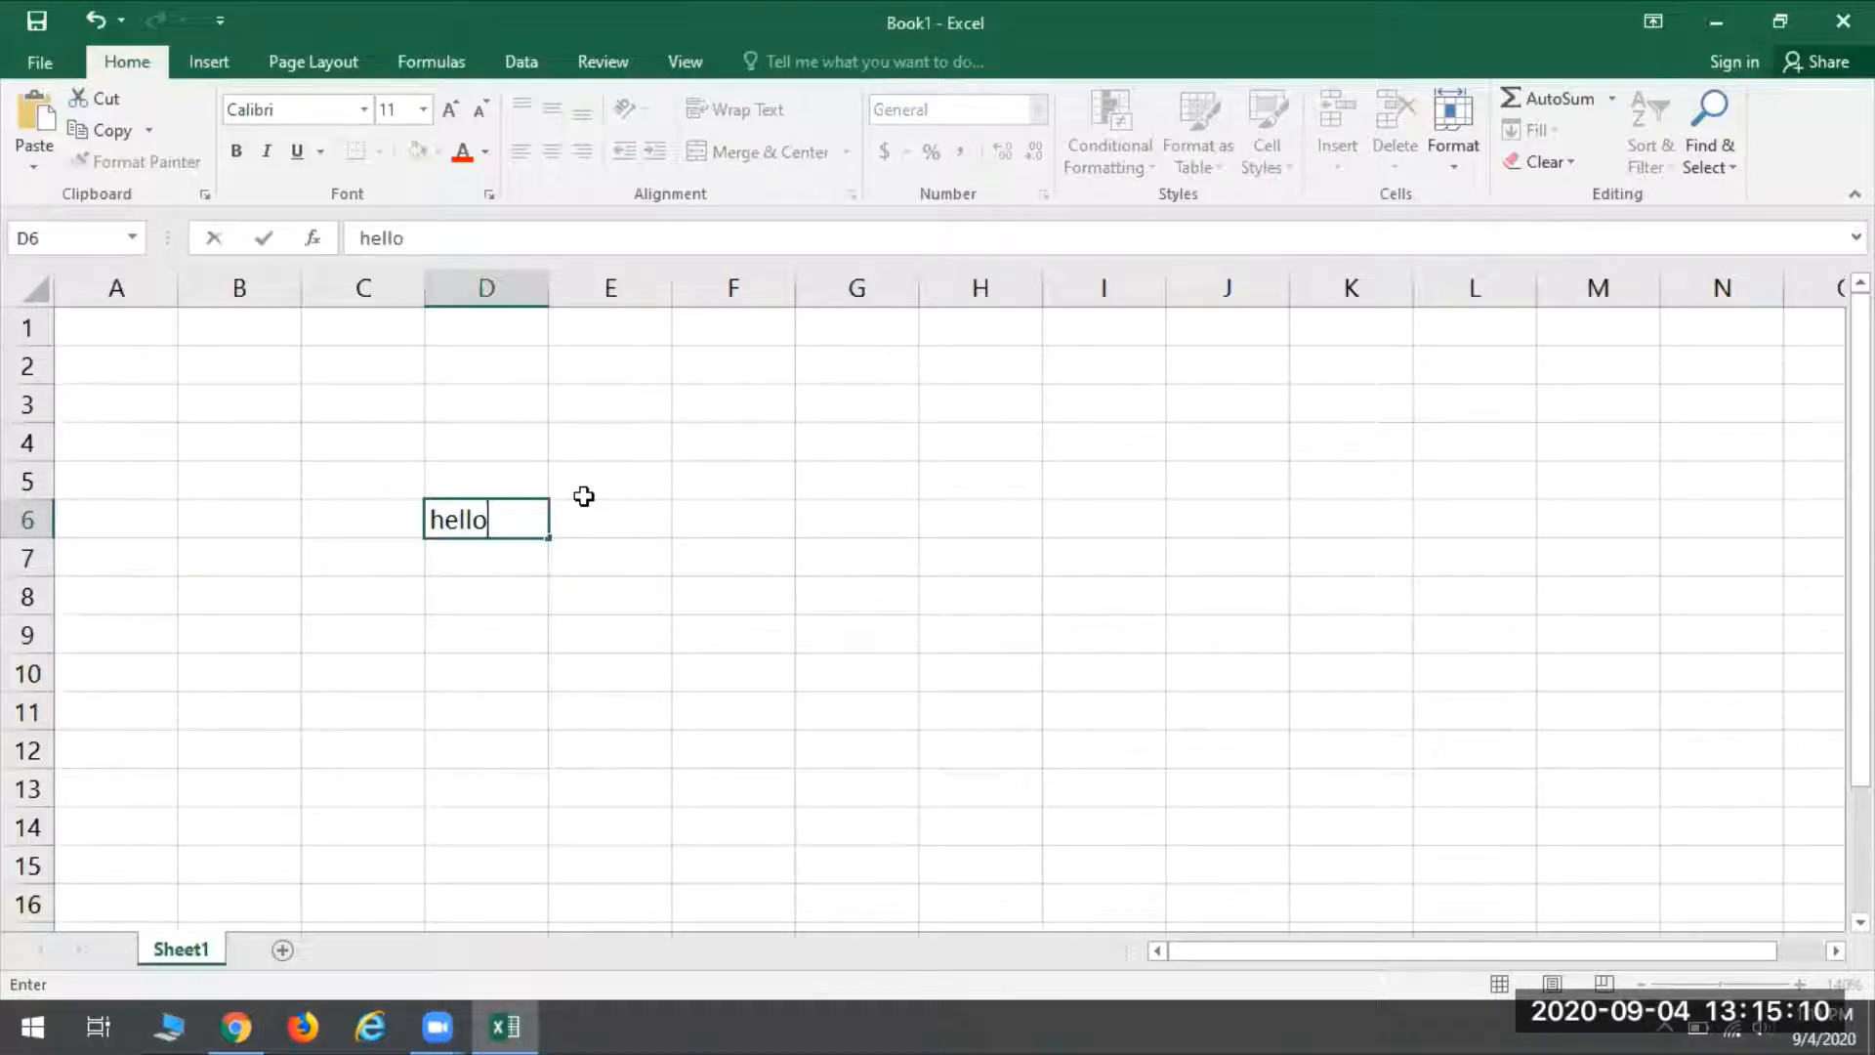
key(BackSpace)
key(BackSpace)
key(BackSpace)
key(BackSpace)
key(BackSpace)
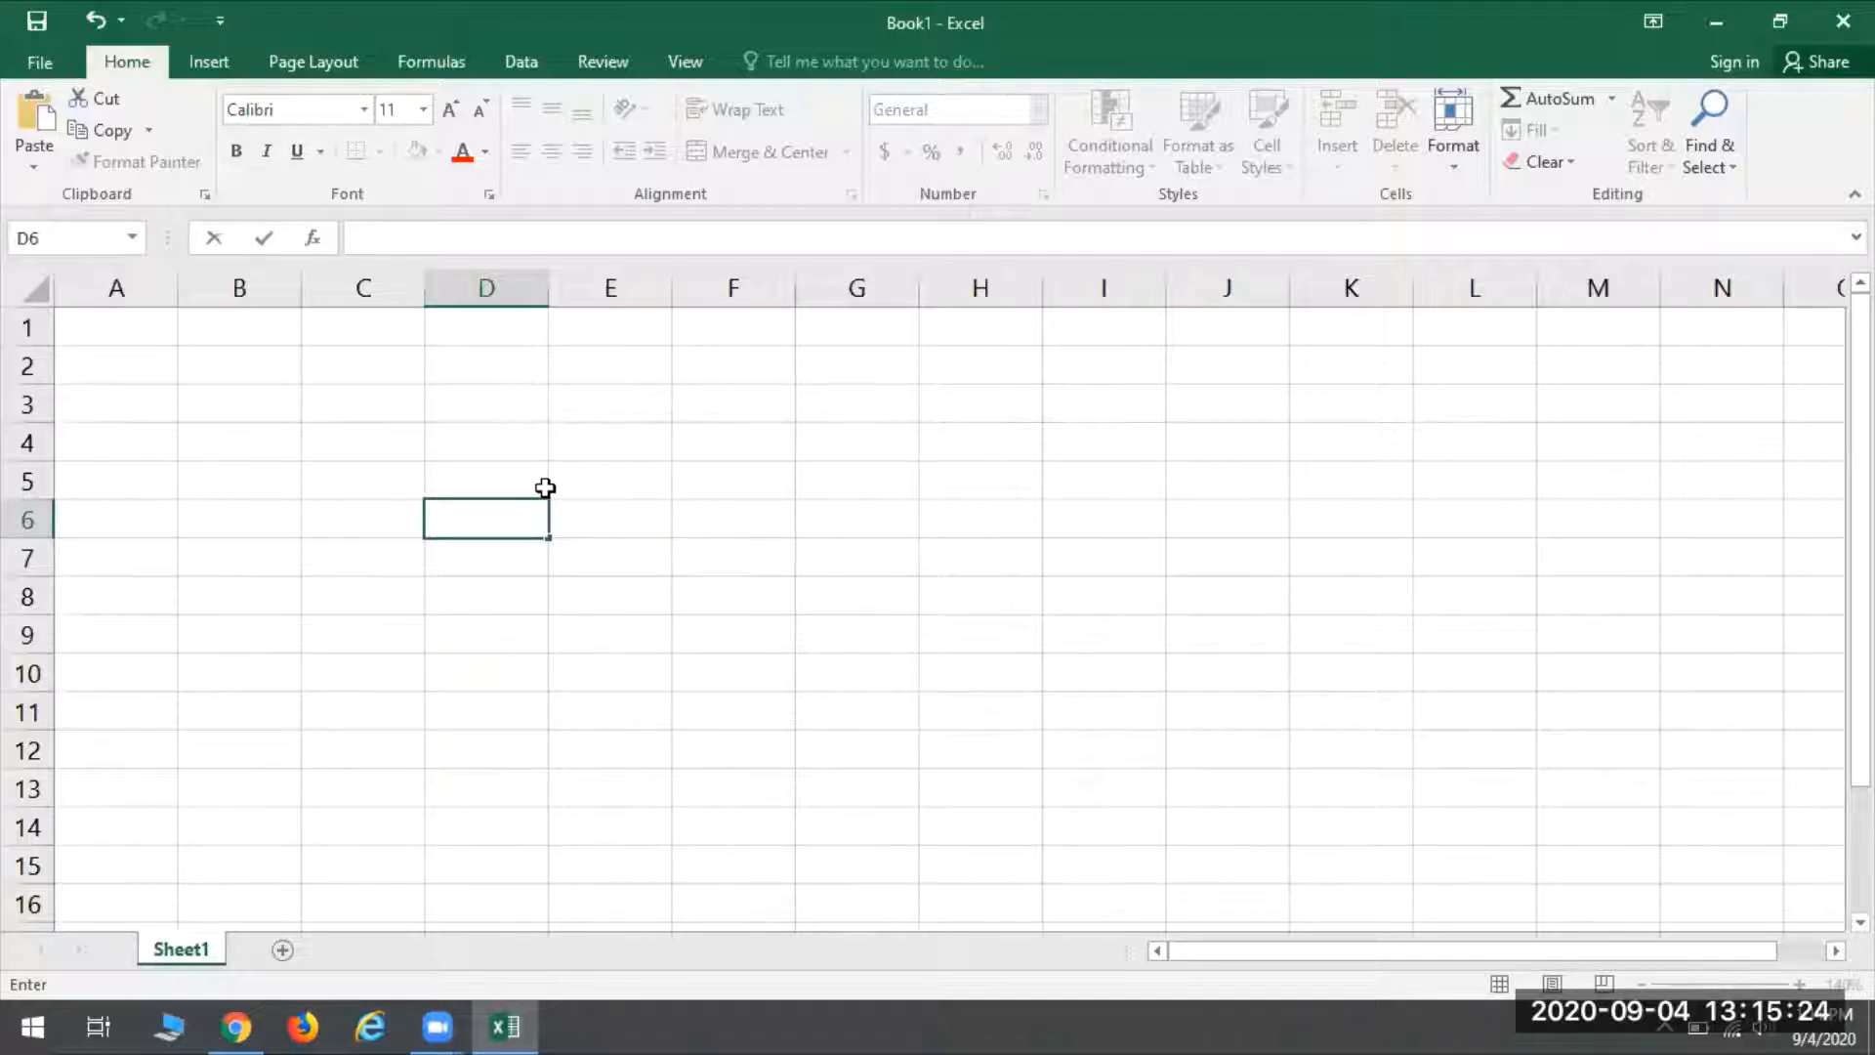
- Select a few single cells, such as C3 and D5, and the block E3:H11
click(341, 405)
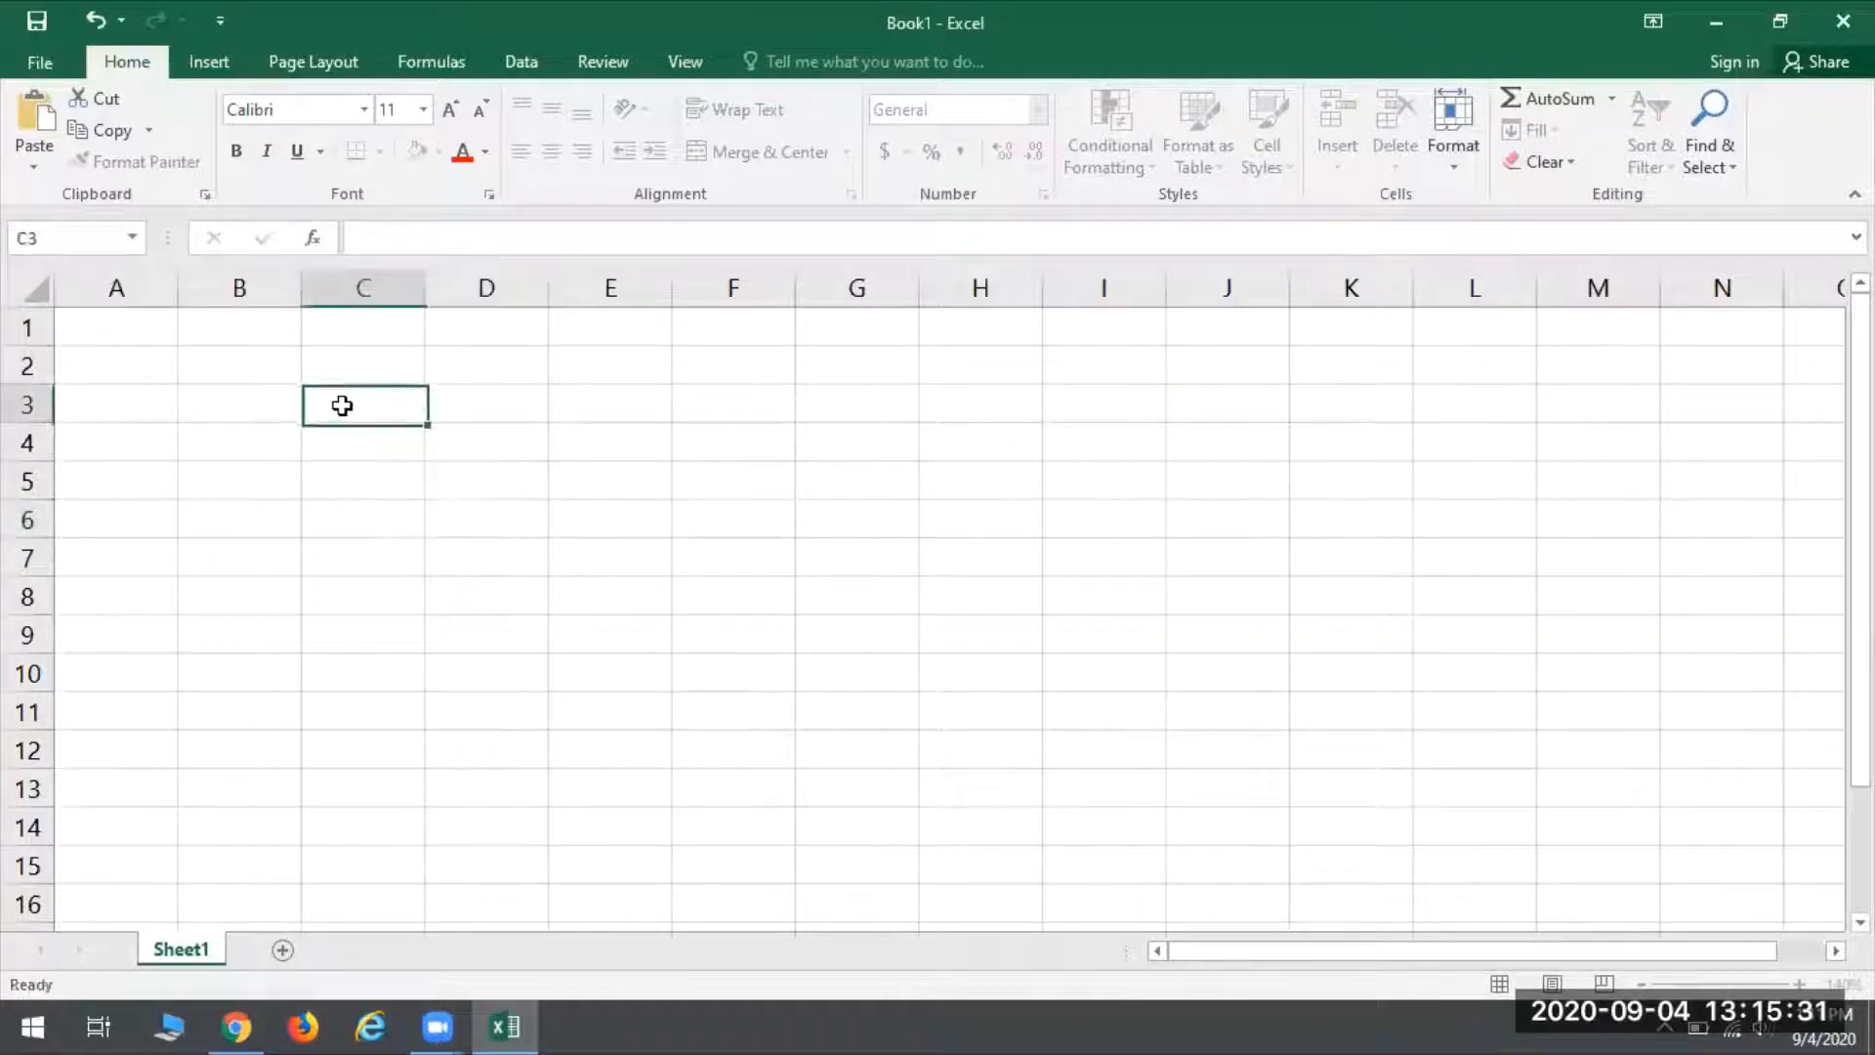
click(675, 489)
click(331, 519)
click(523, 479)
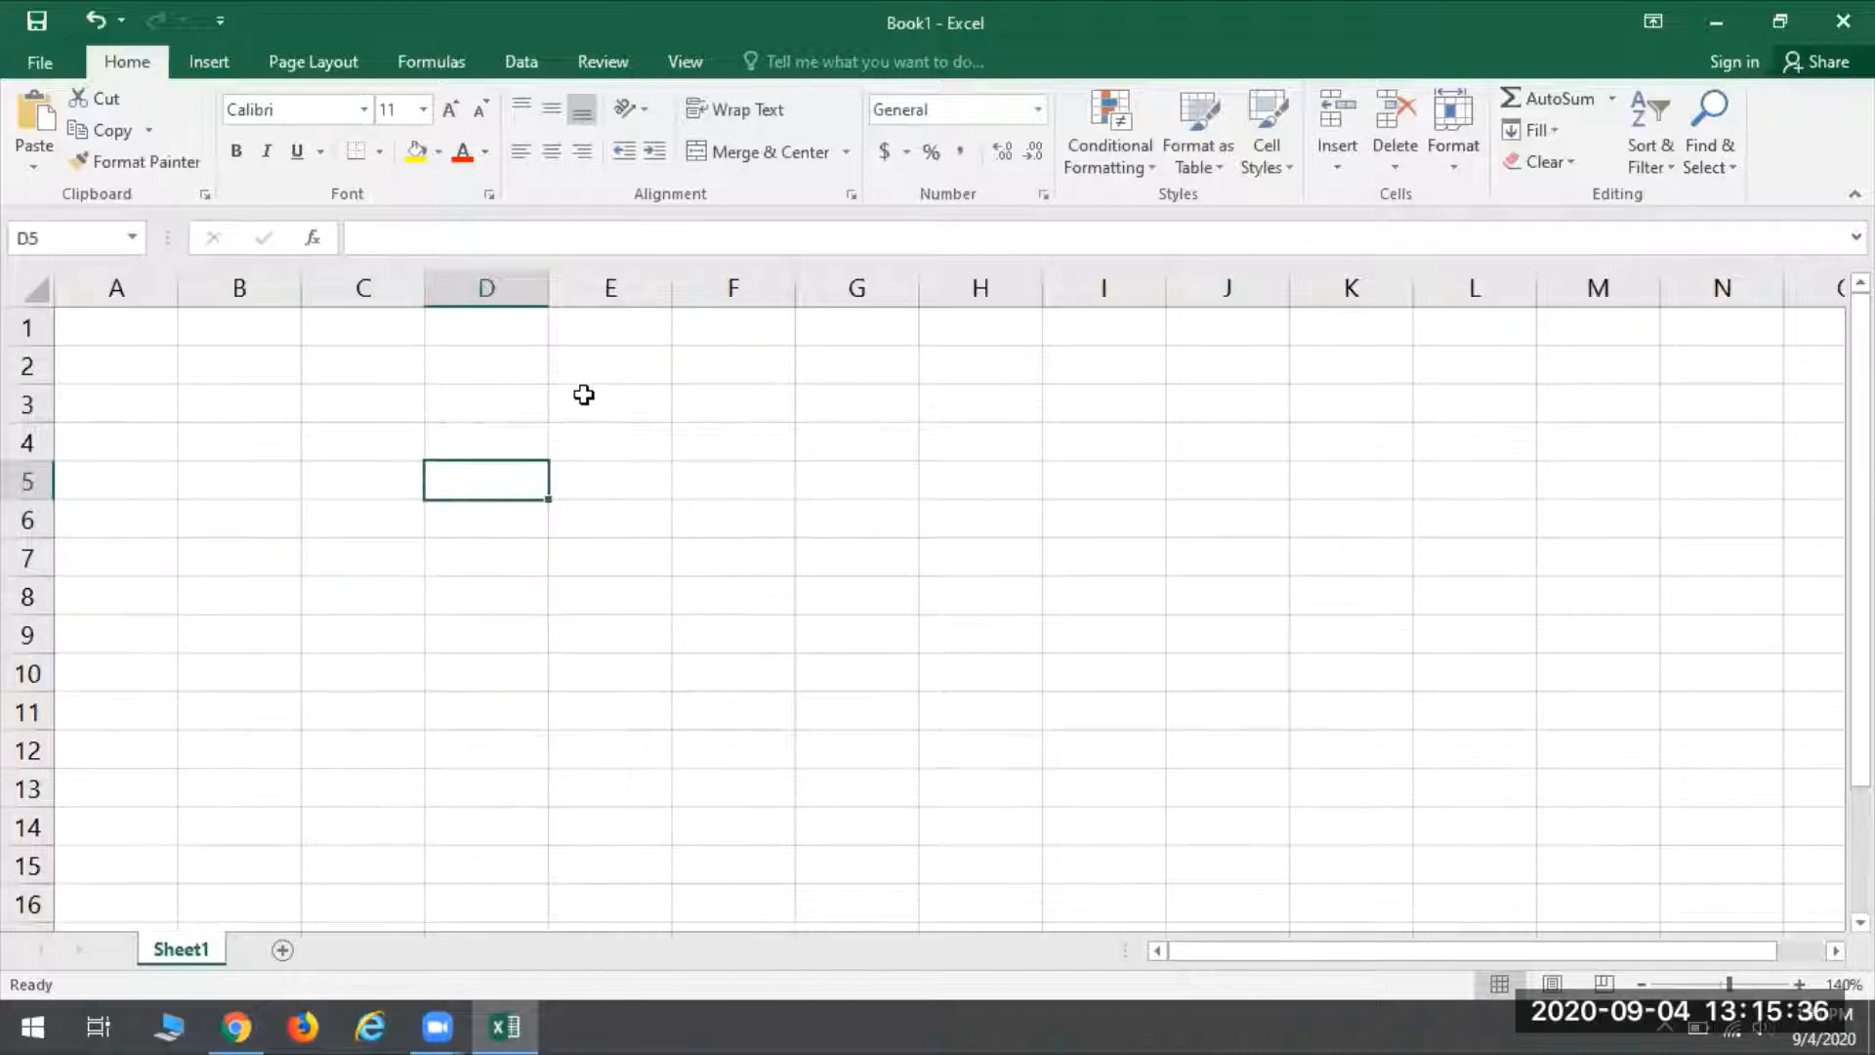
drag(584, 403, 1018, 713)
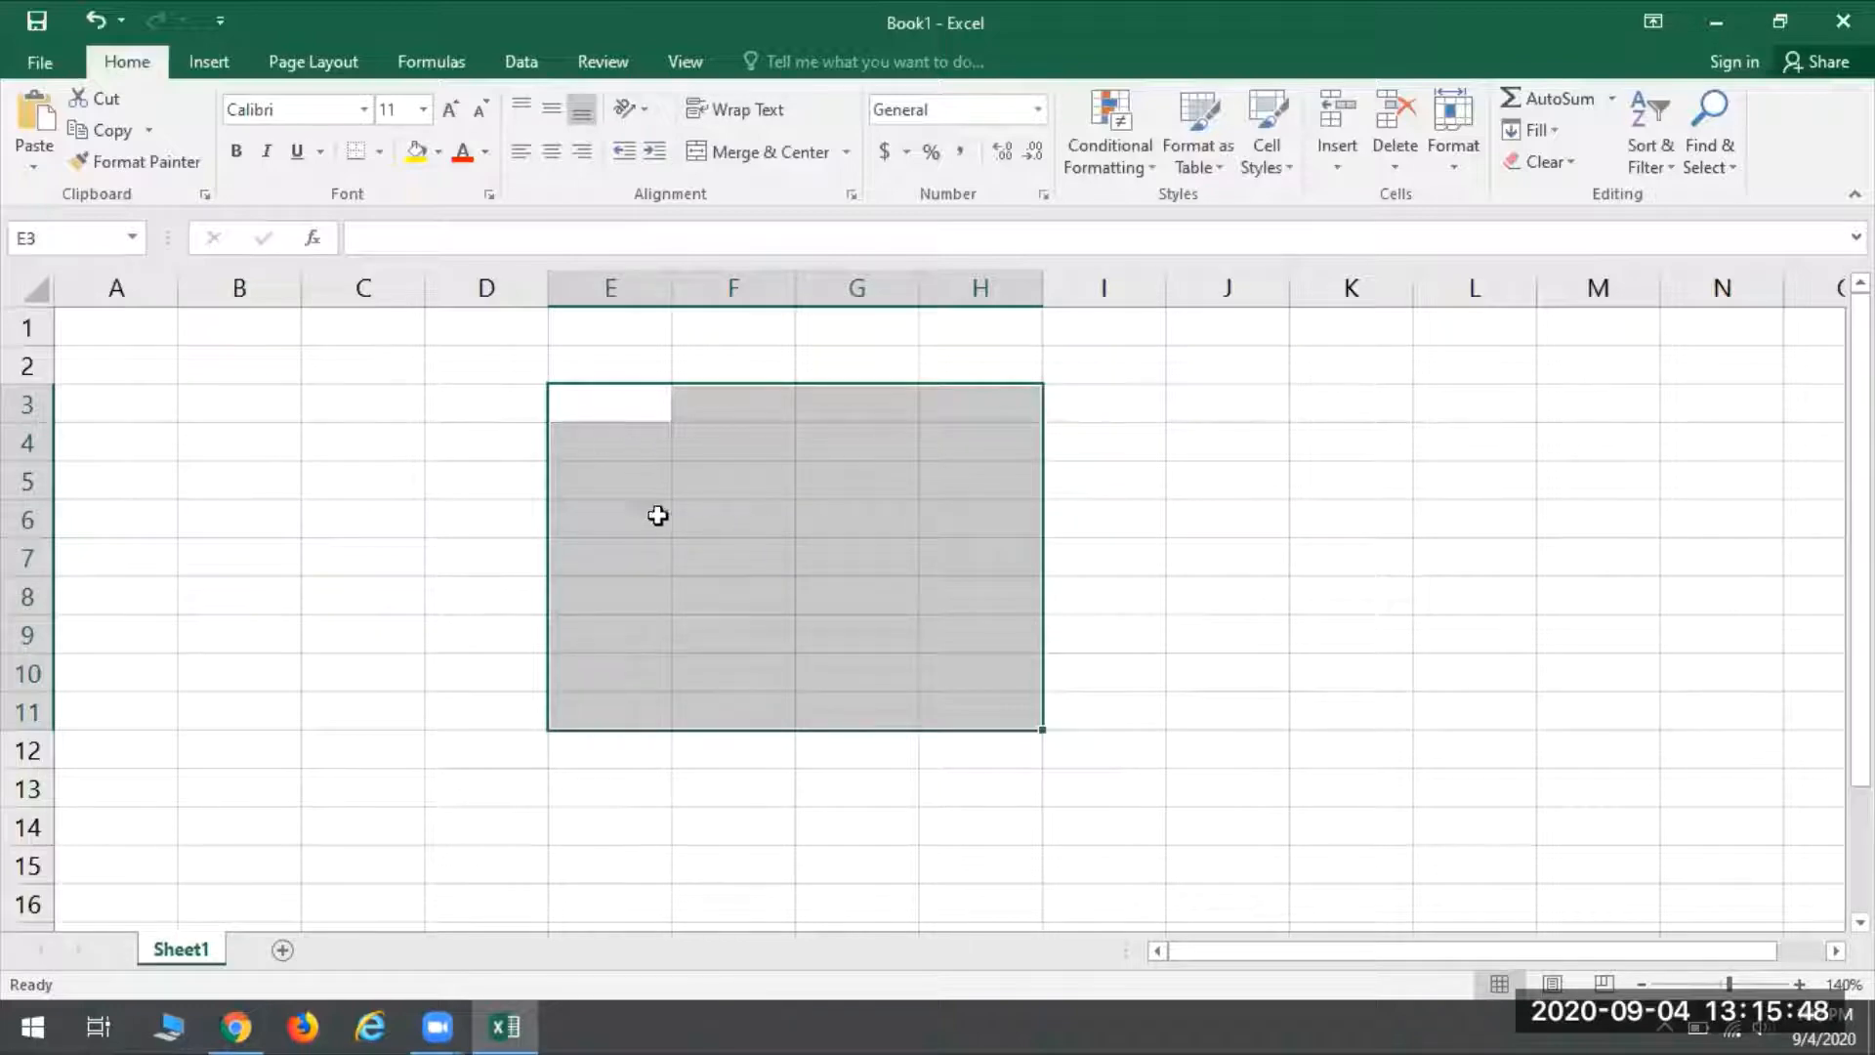
- Enter abc in cell D5 and move it to cell A1
click(472, 482)
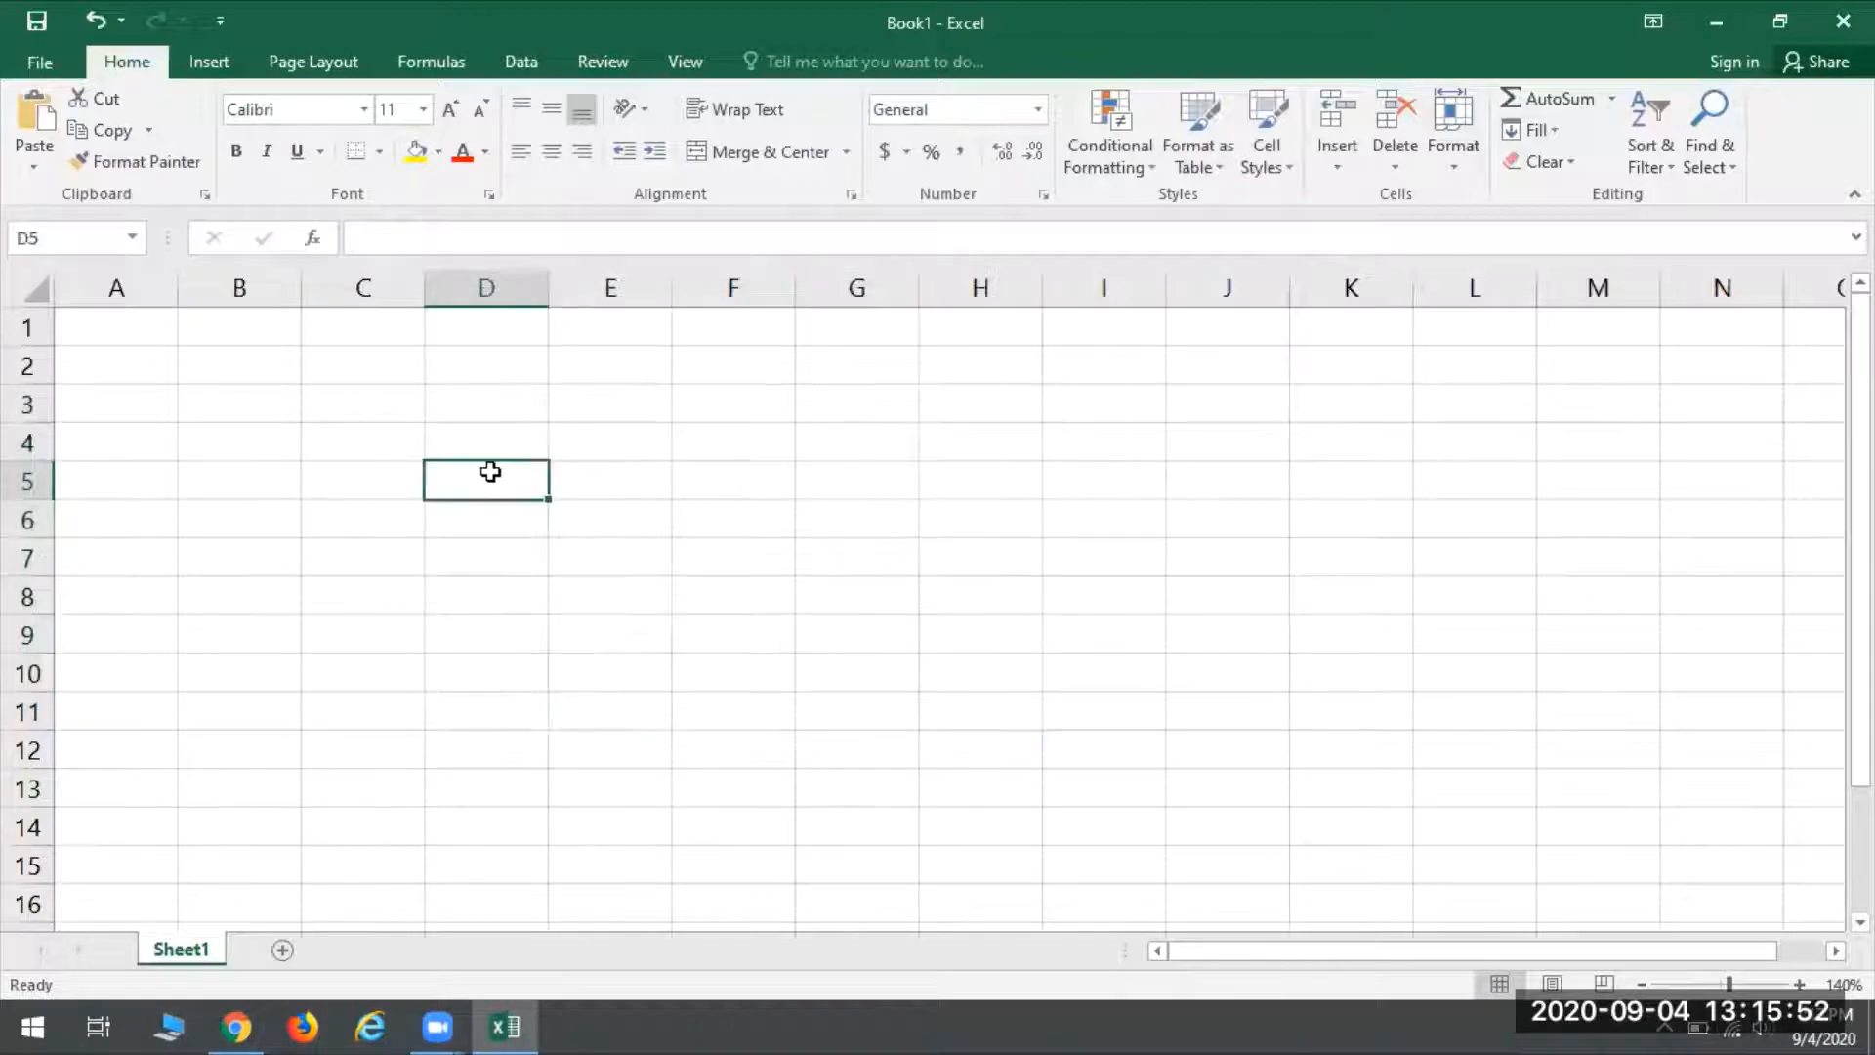
text(abc)
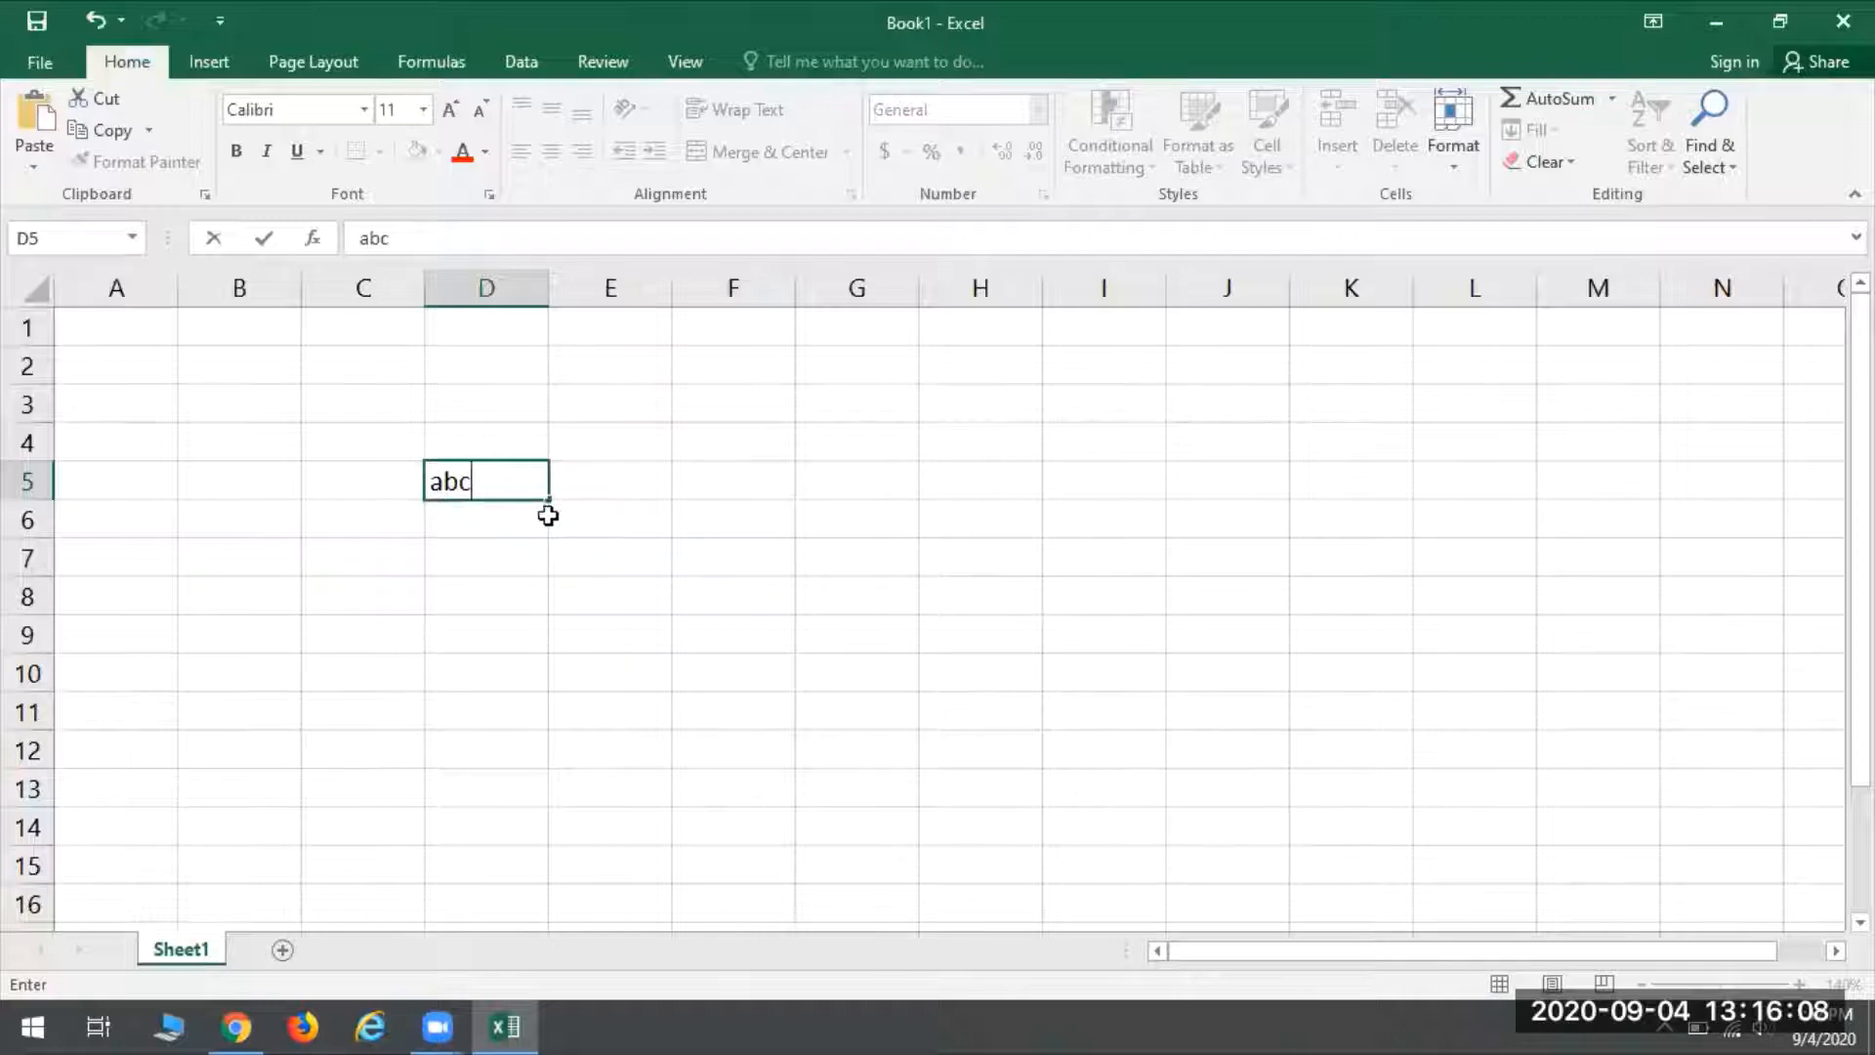
click(435, 502)
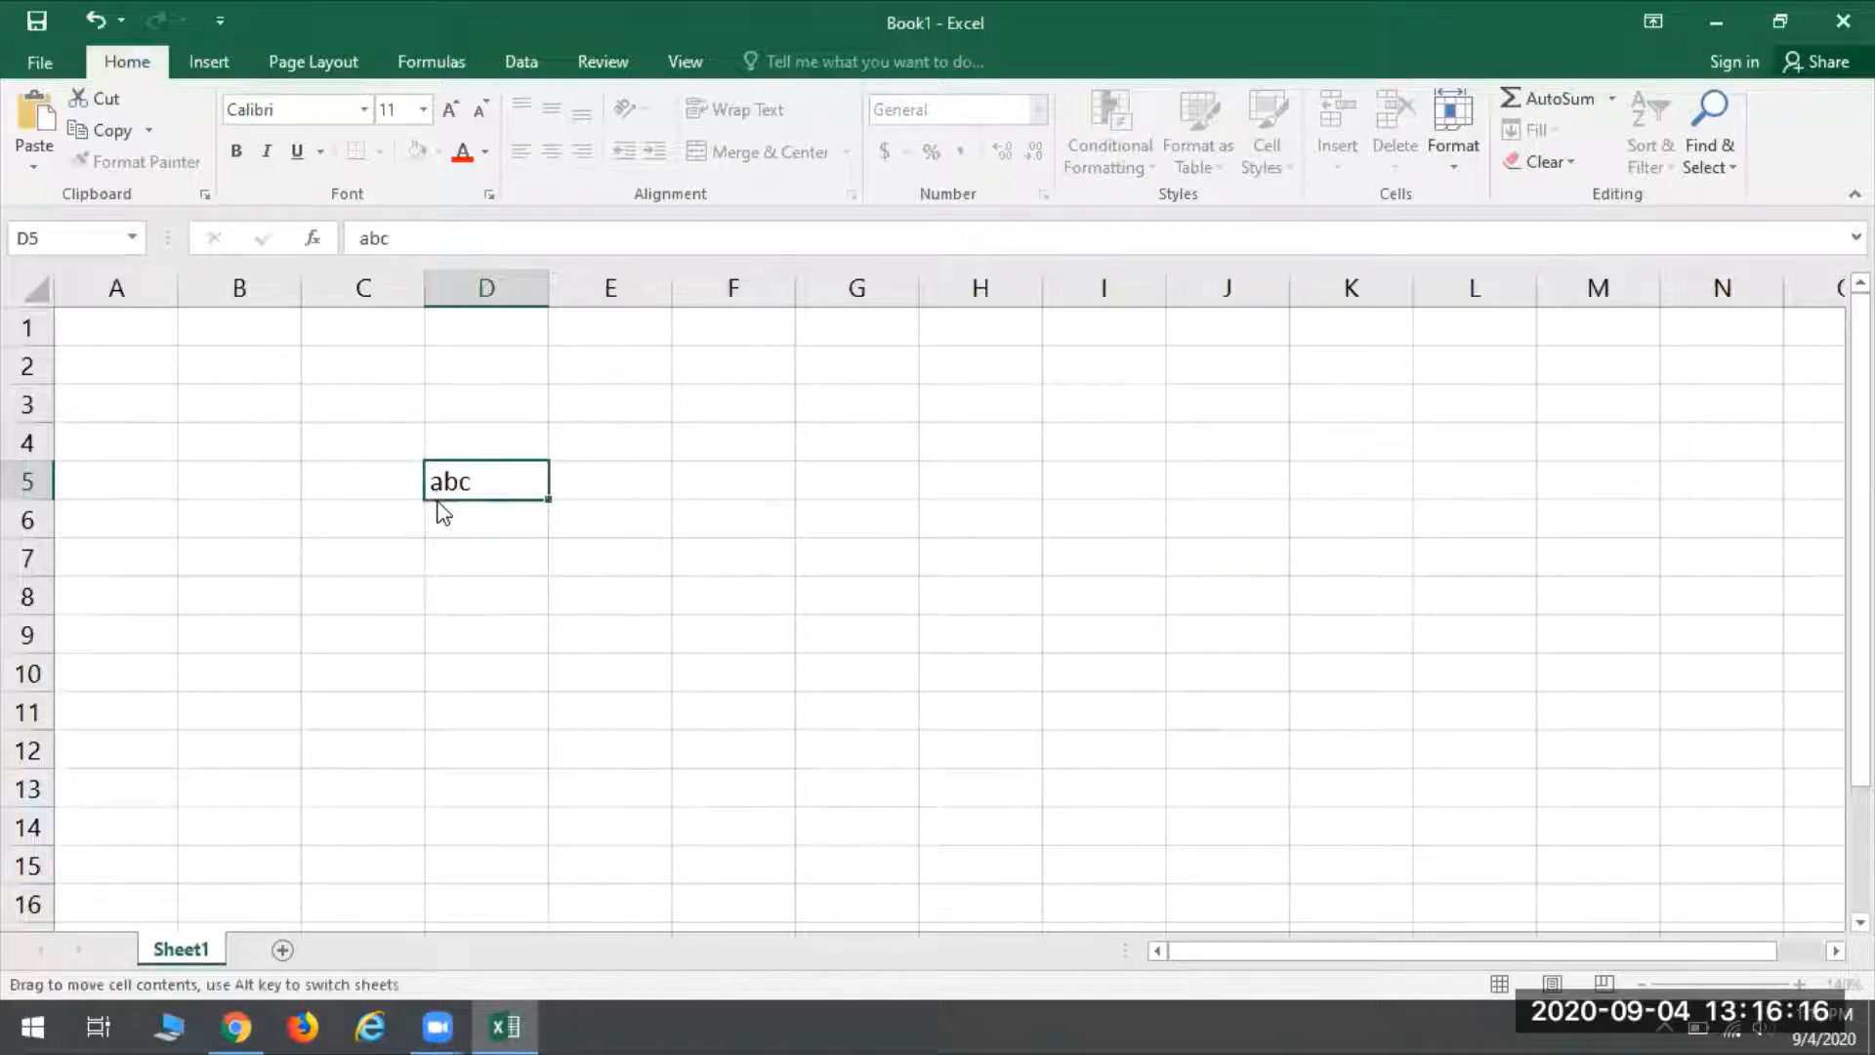
drag(439, 504, 134, 342)
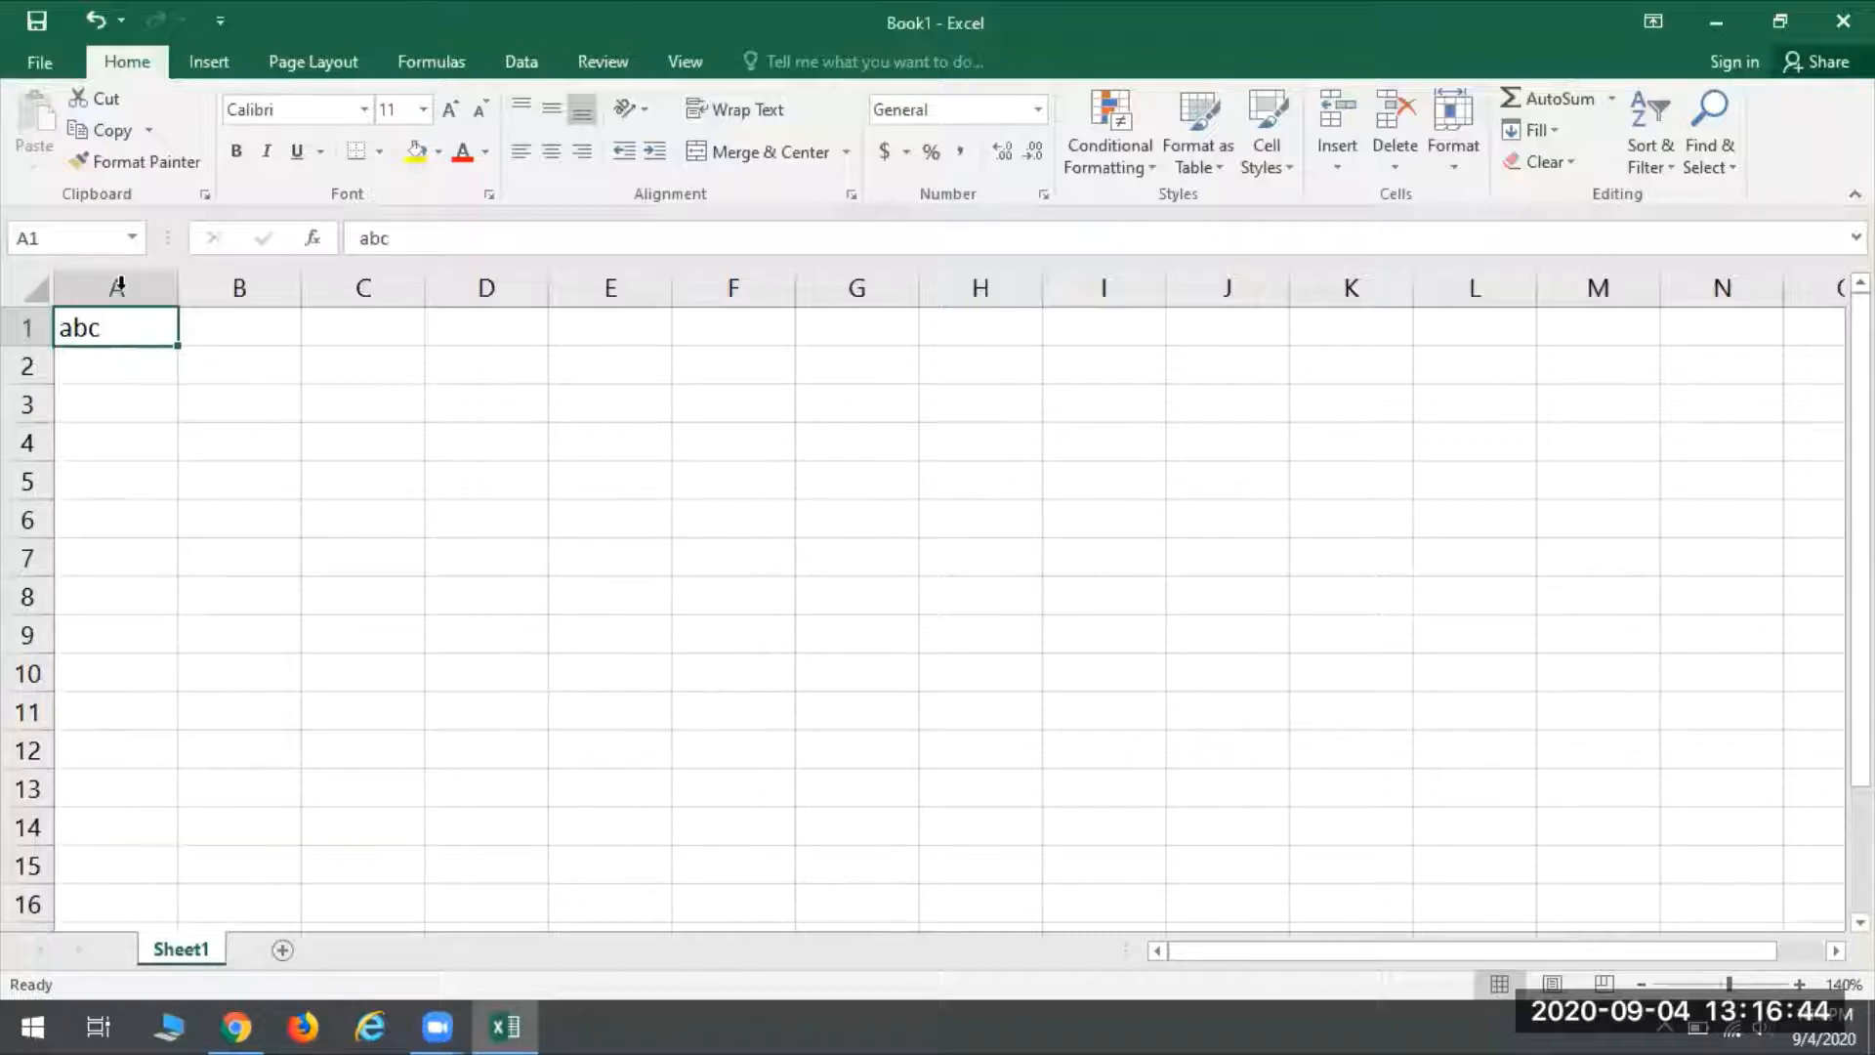
- Move abc from A1 to D4, and move the range D4:D13 back to A1:A10
drag(102, 335, 478, 436)
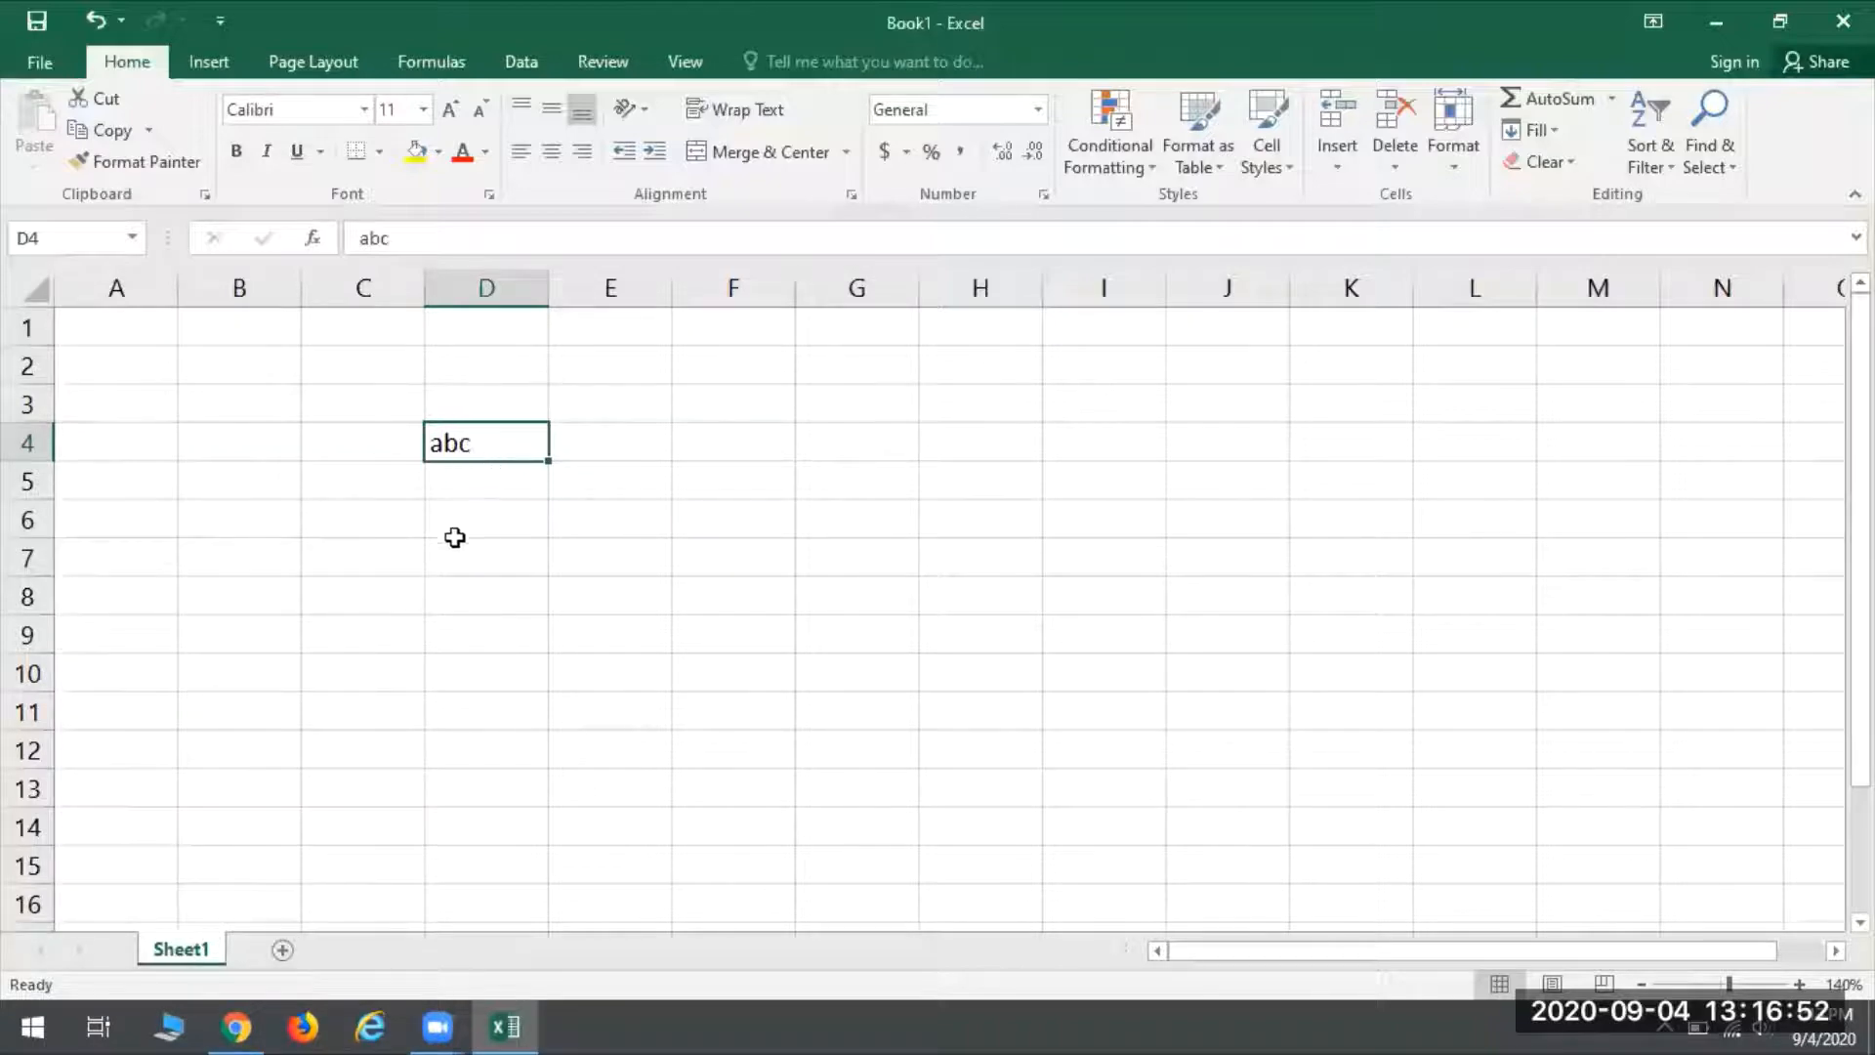
drag(469, 445, 489, 778)
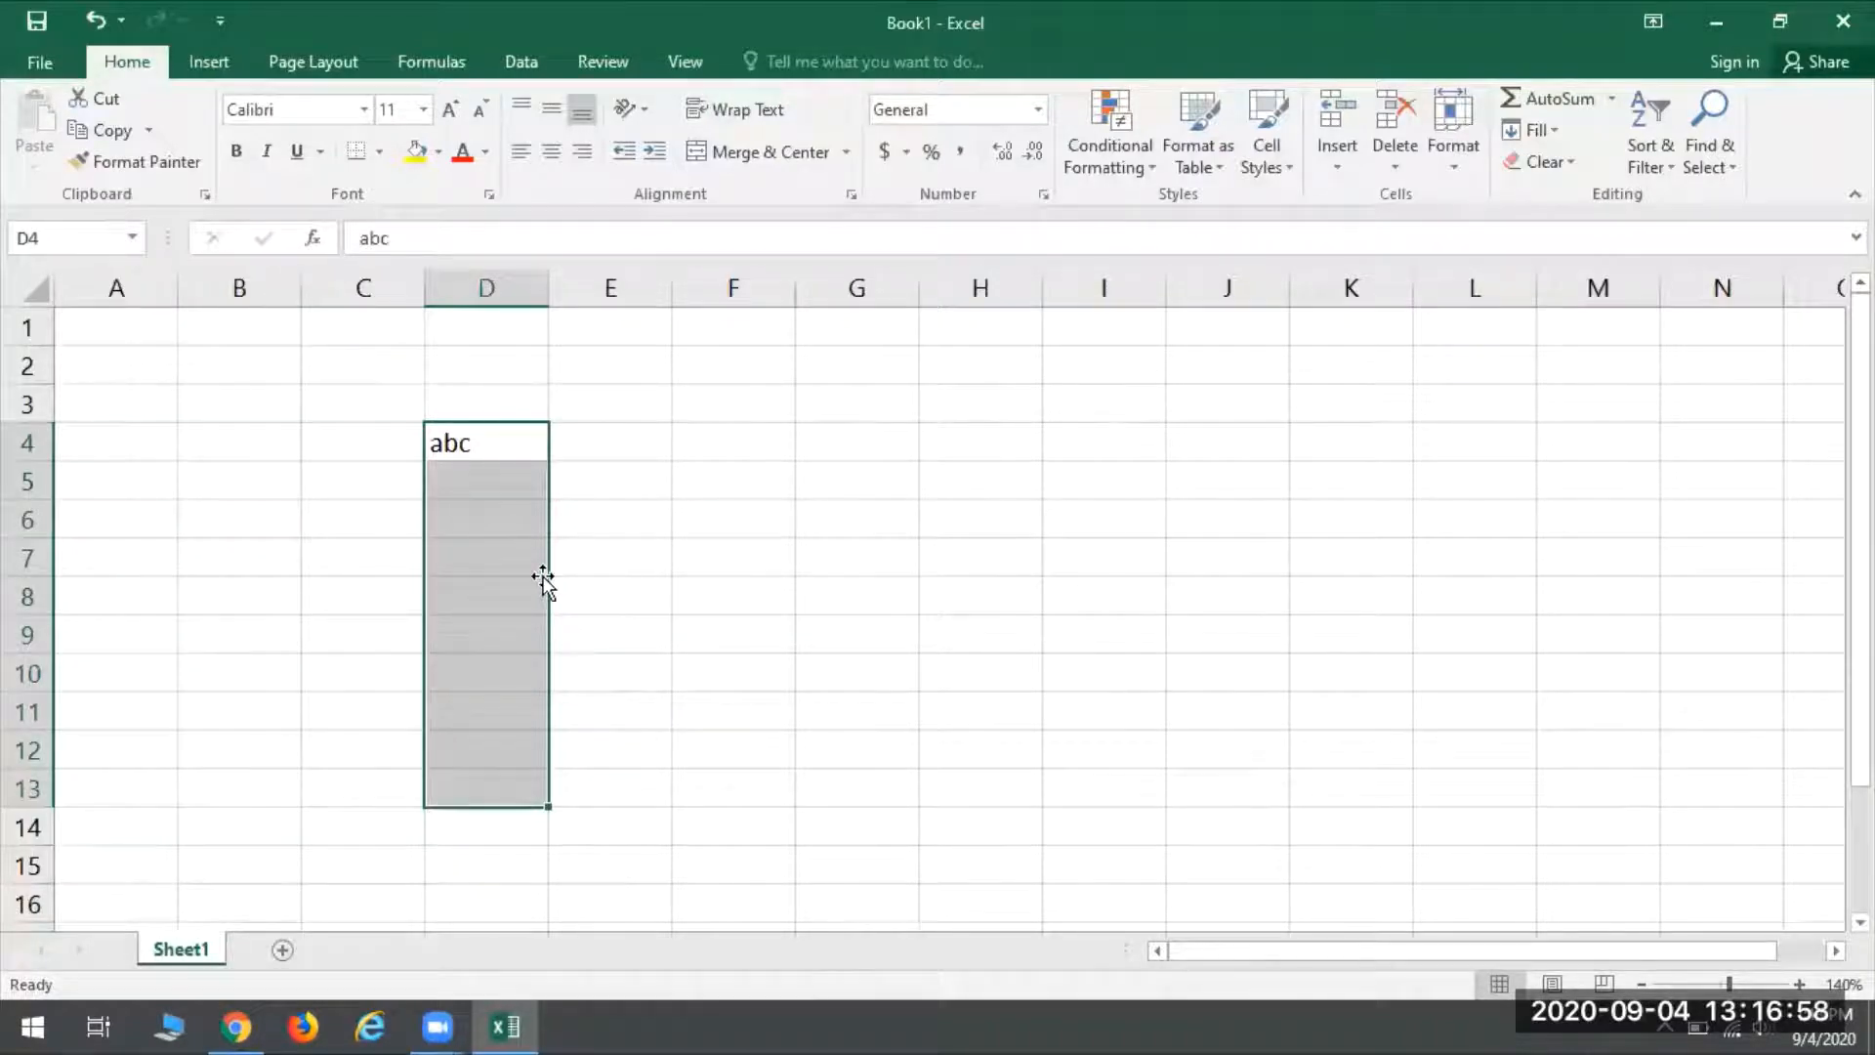
drag(550, 571, 162, 441)
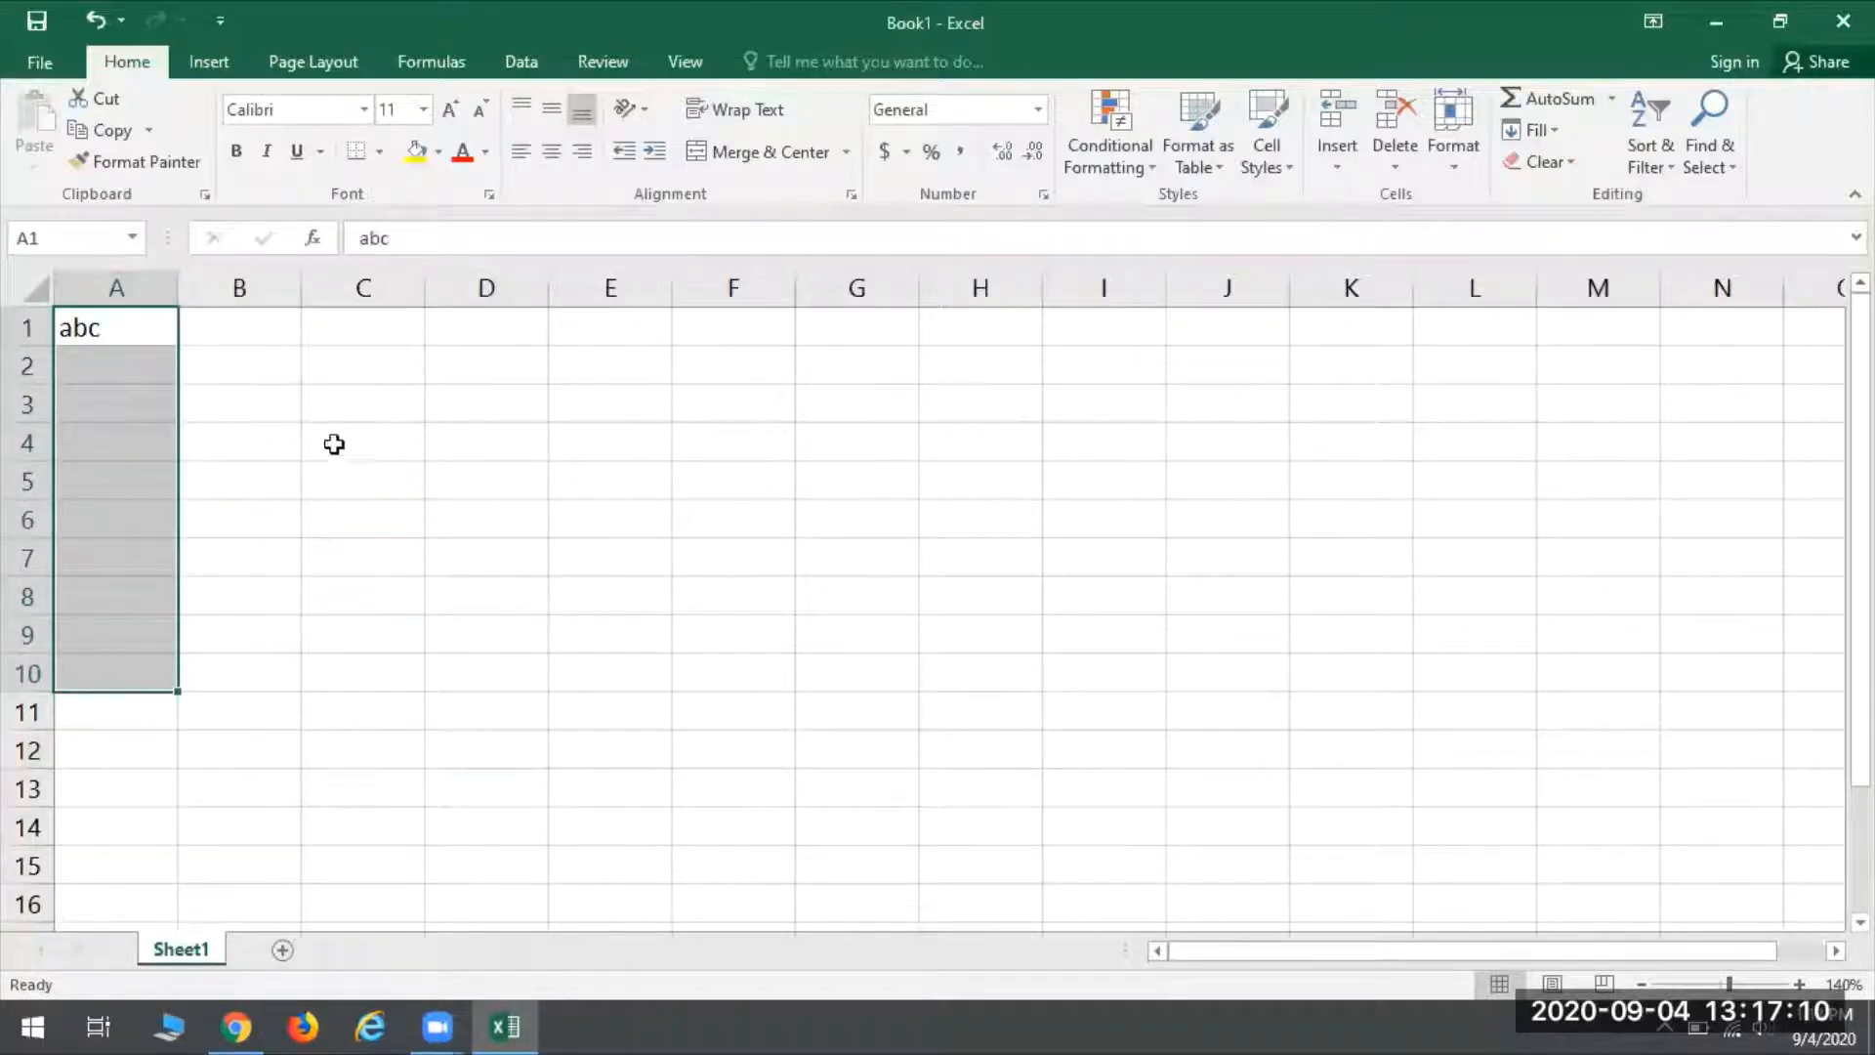
click(227, 380)
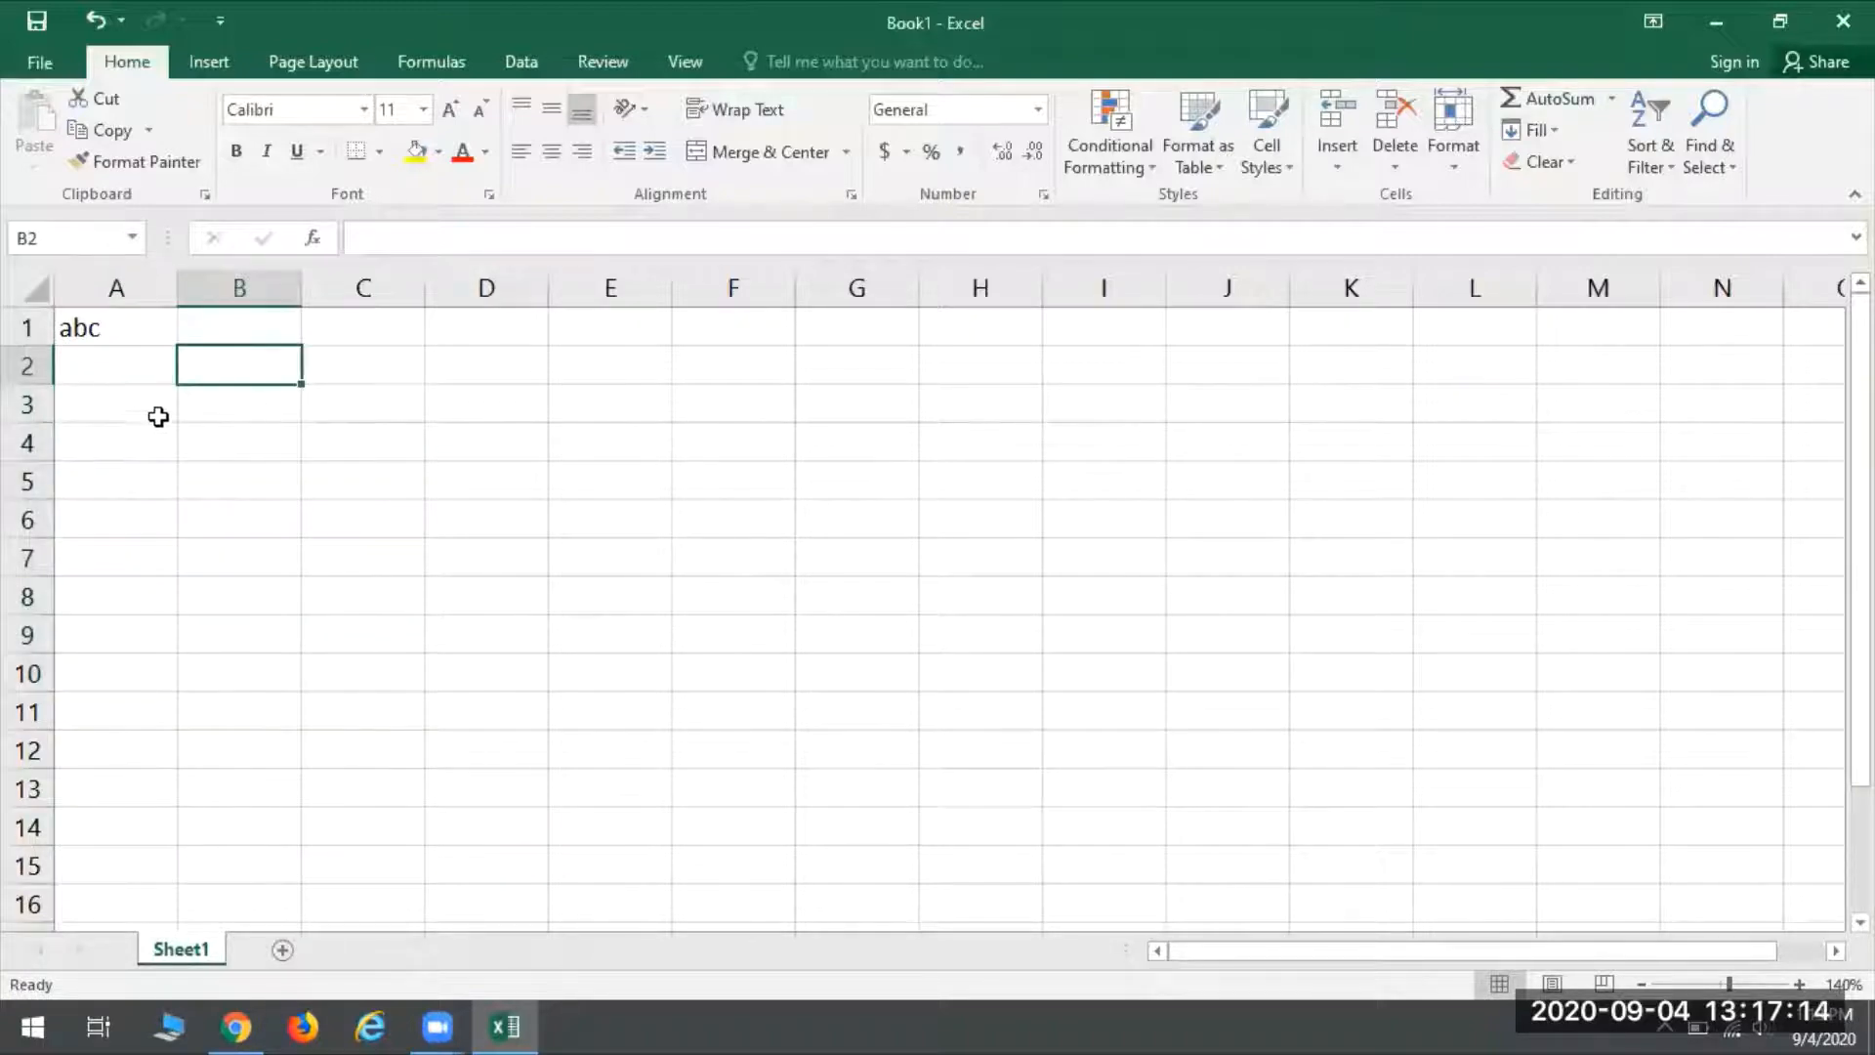
- Widen column A to about five times its default width and heighten row 1 to about six times its default height
click(115, 337)
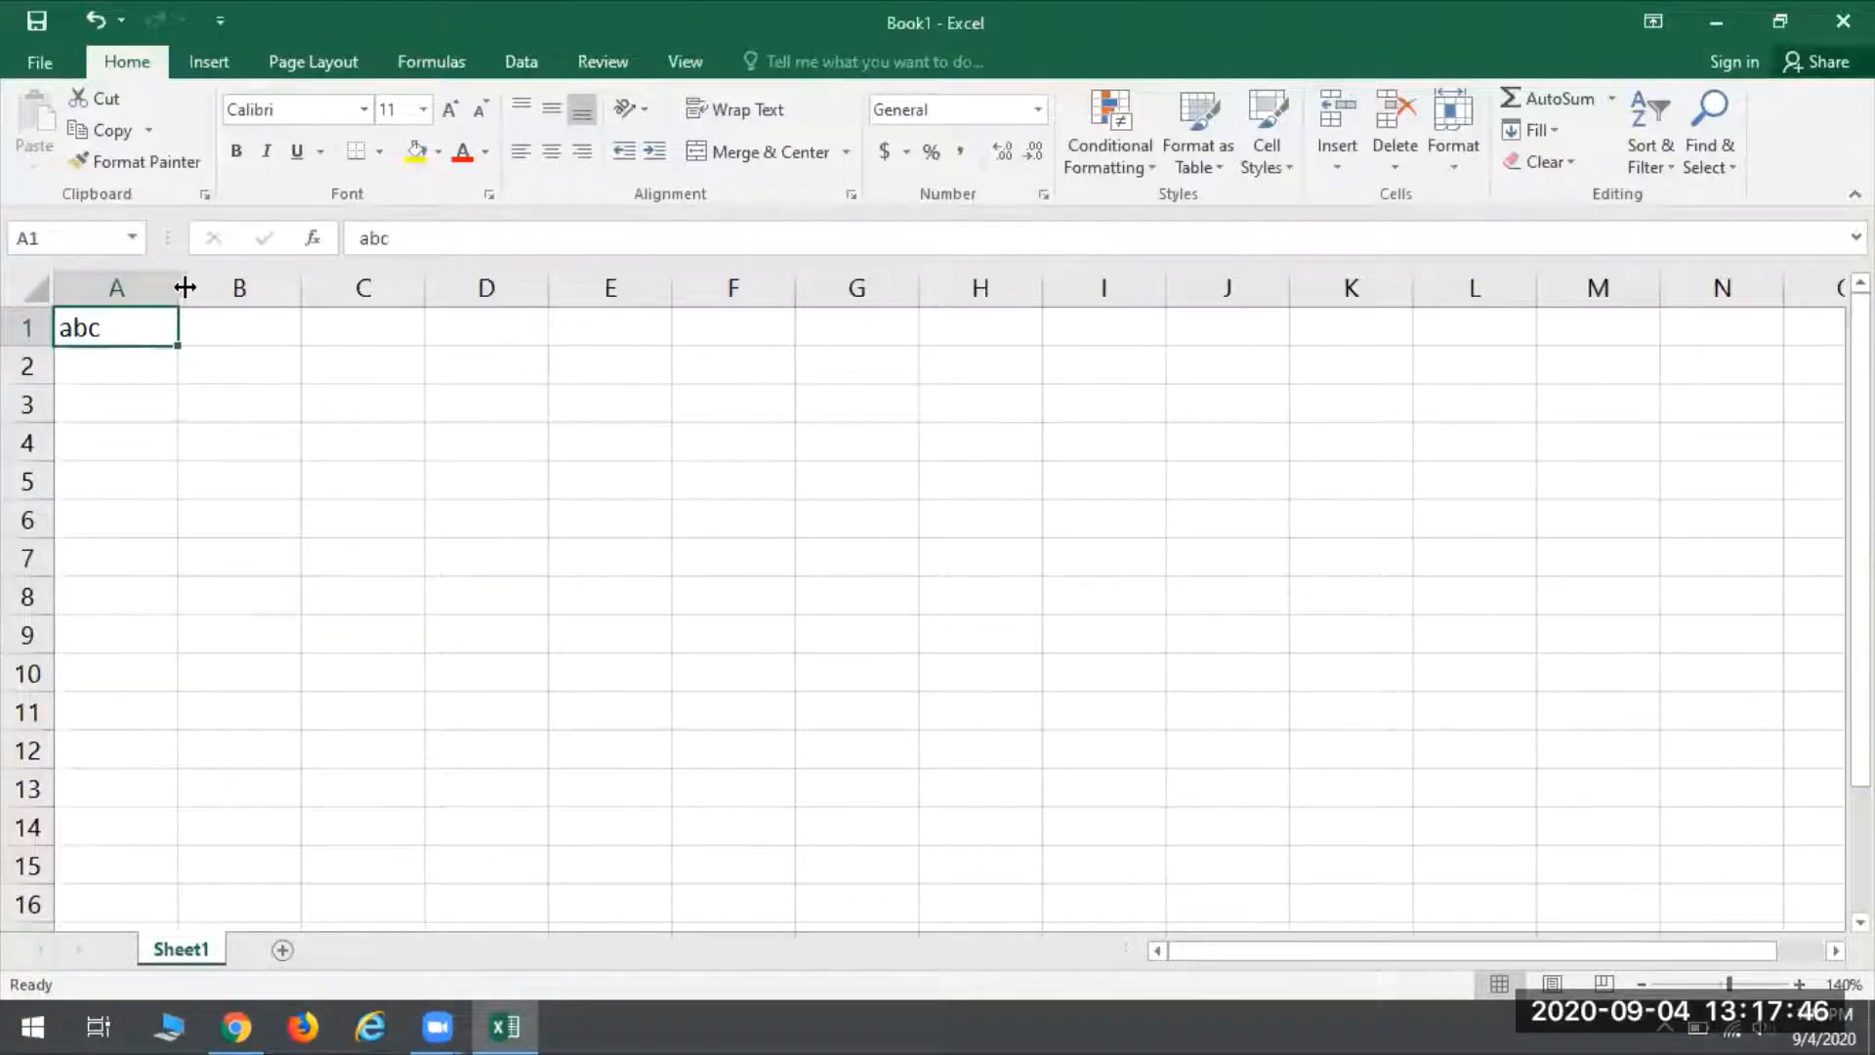
drag(182, 289, 679, 289)
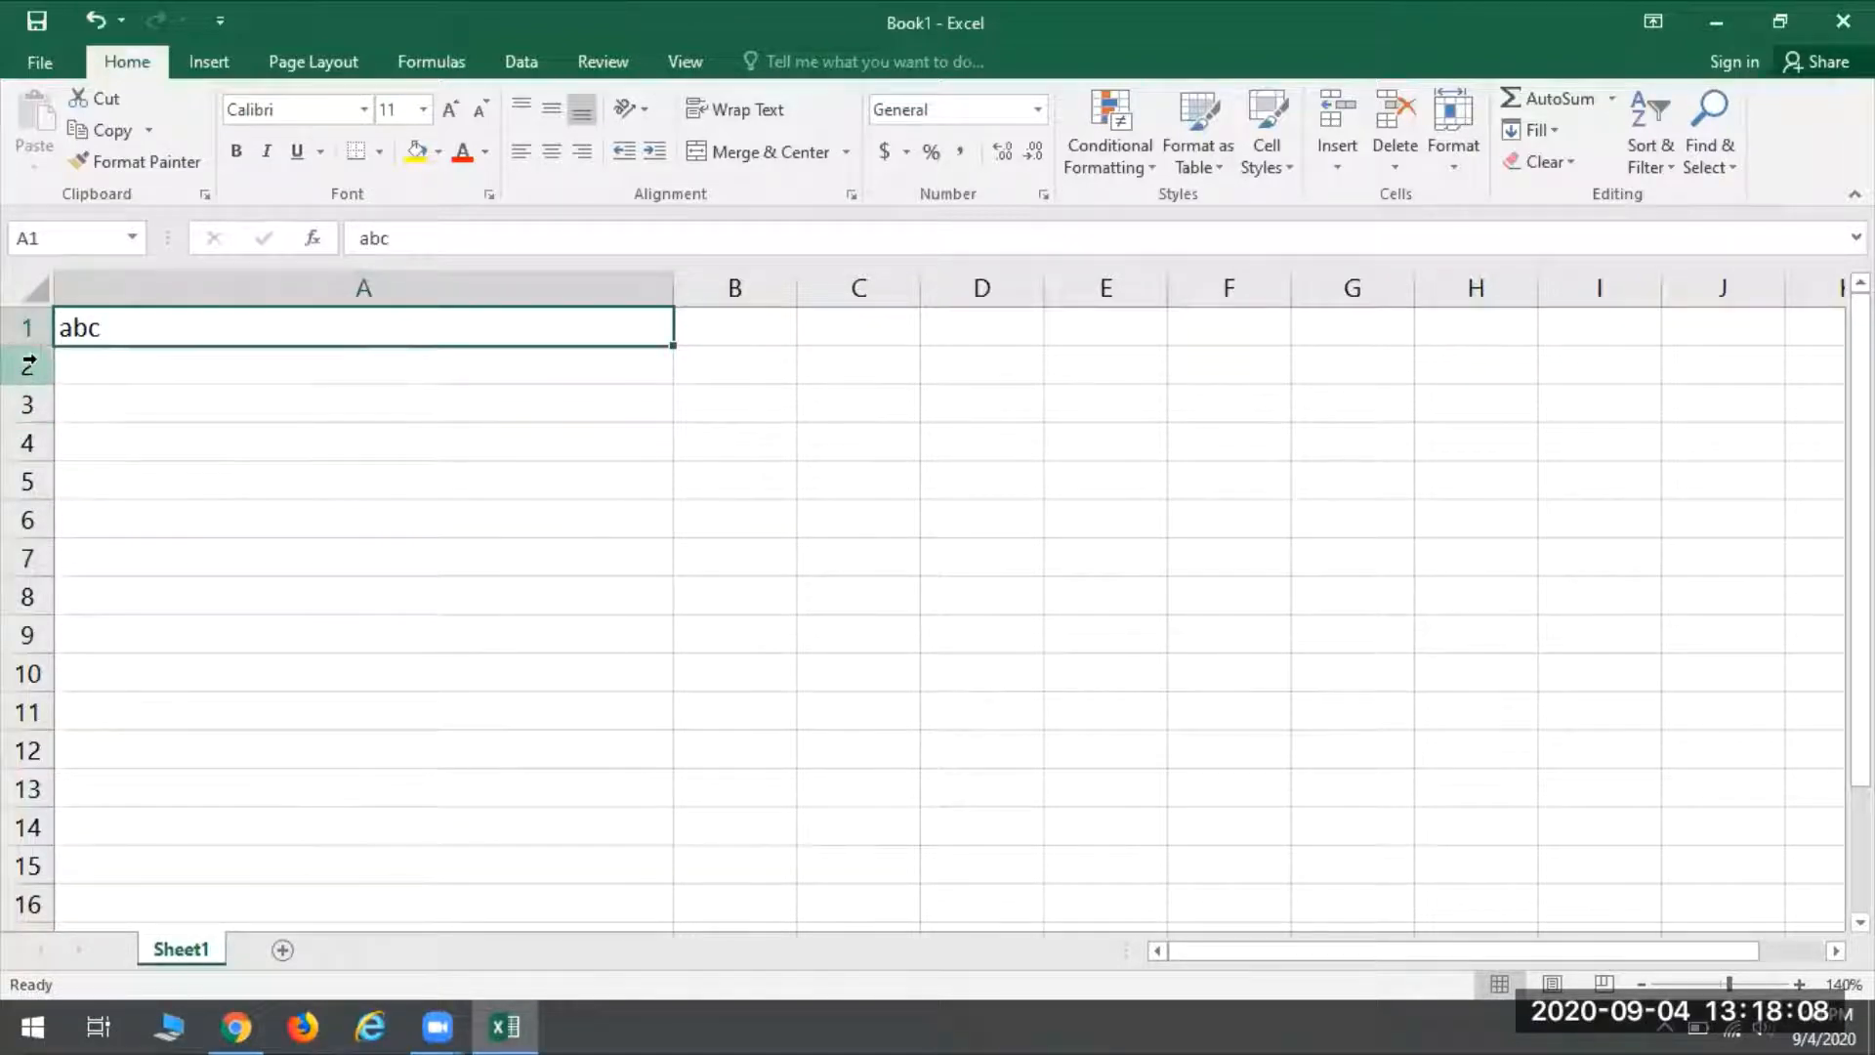
drag(23, 344, 33, 534)
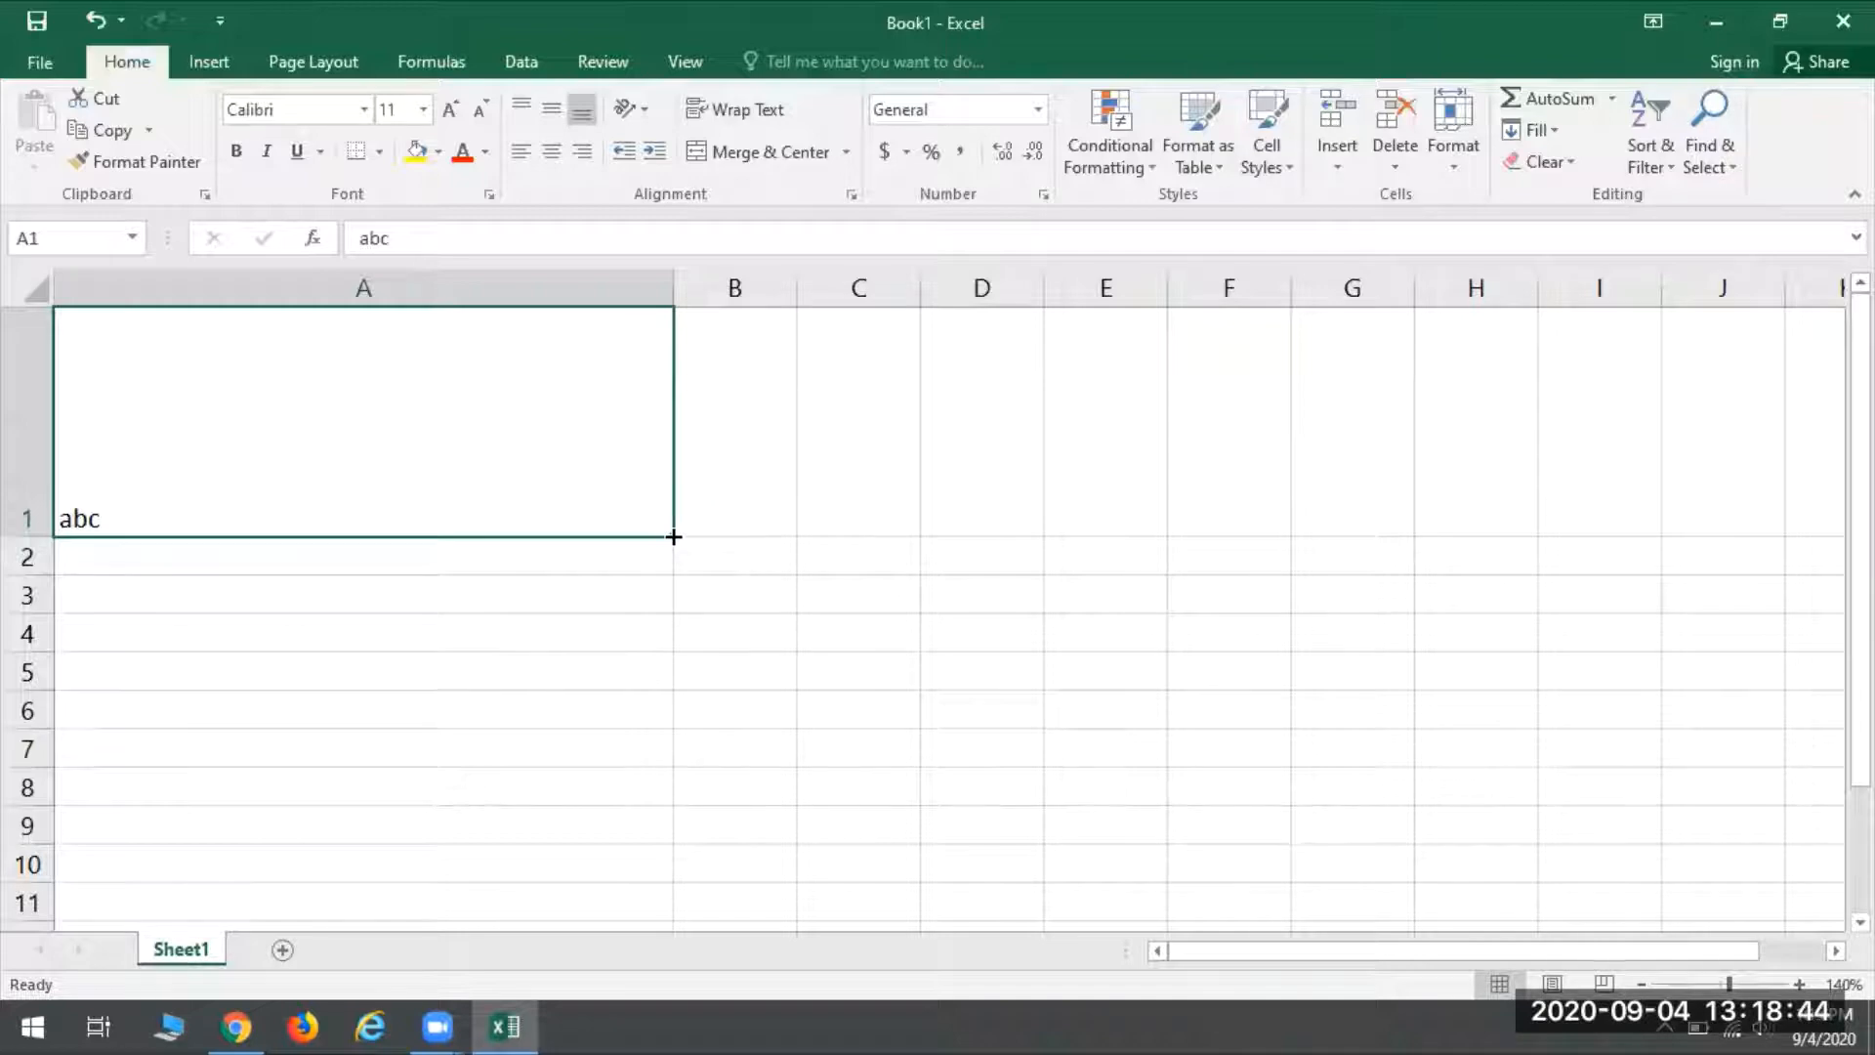
- Autofill abc from cell A1 down through cell A7
drag(674, 536, 620, 771)
click(141, 512)
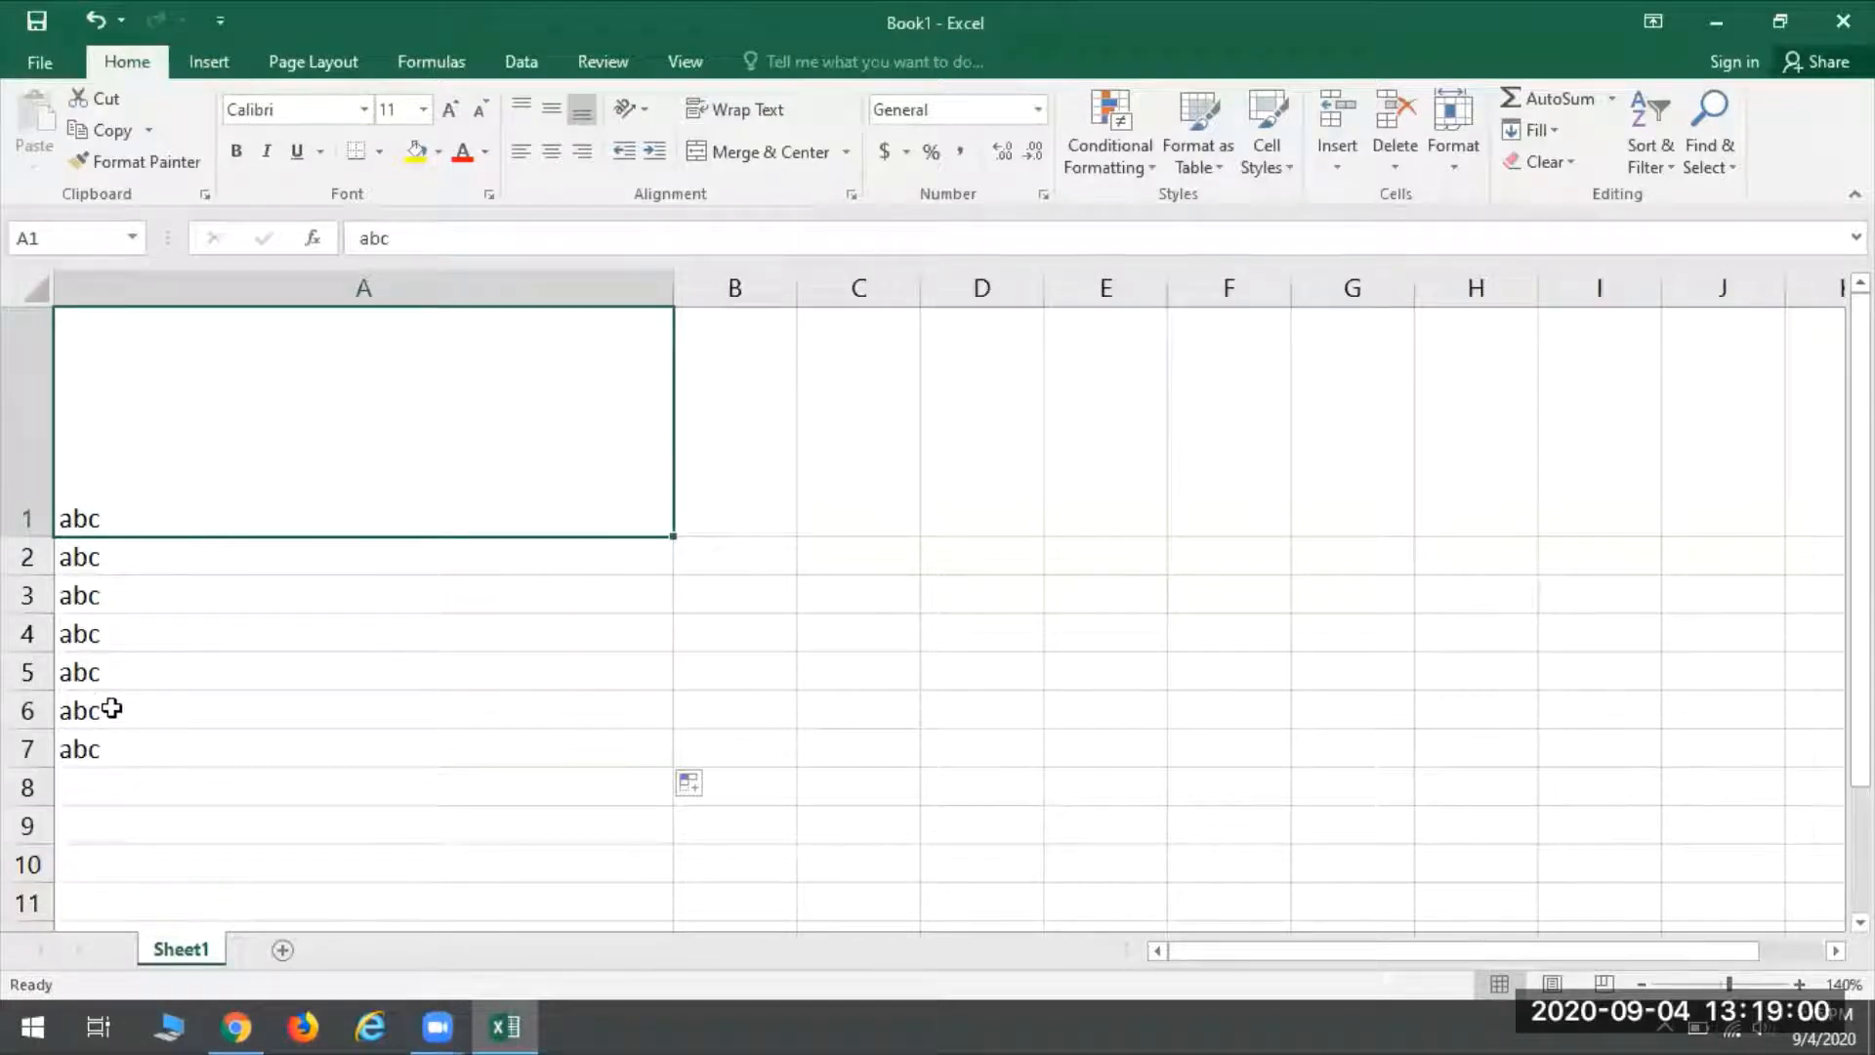
click(105, 763)
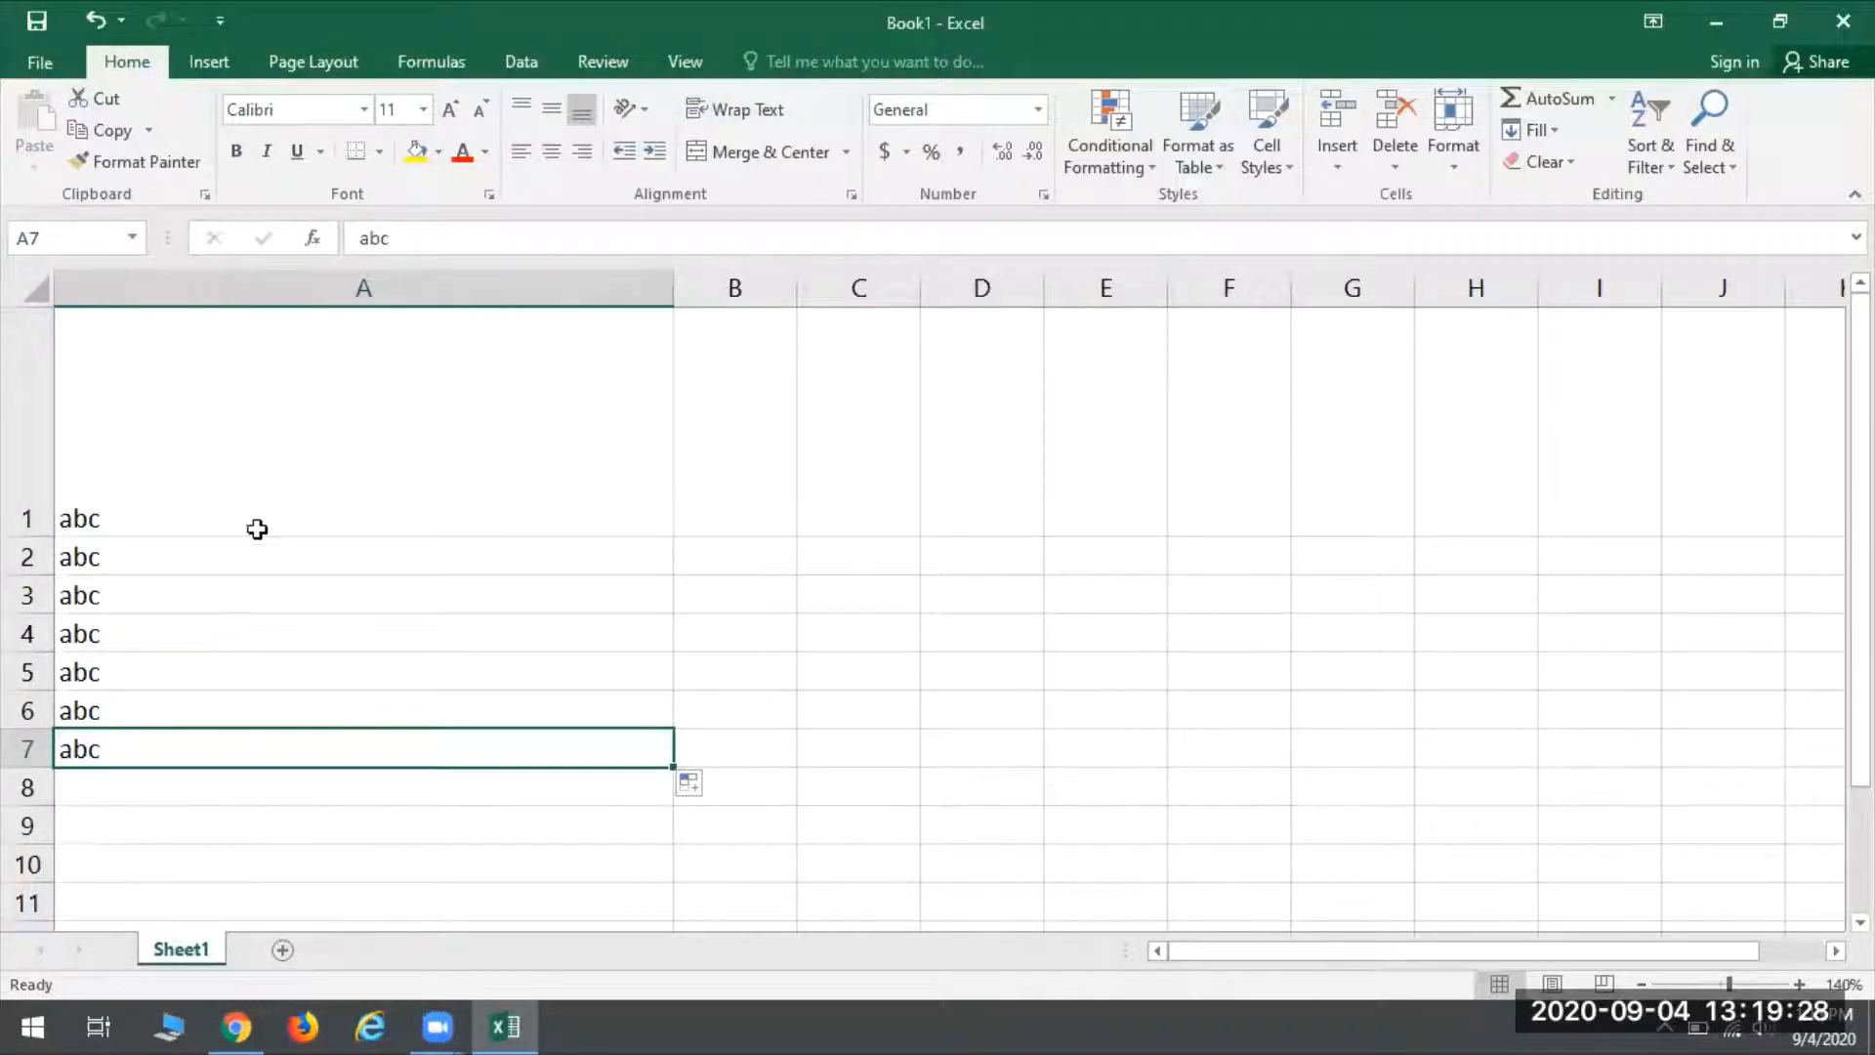
- Select single cells around the sheet one at a time, including A1, H2, D5 and E1, ending on I5
click(288, 496)
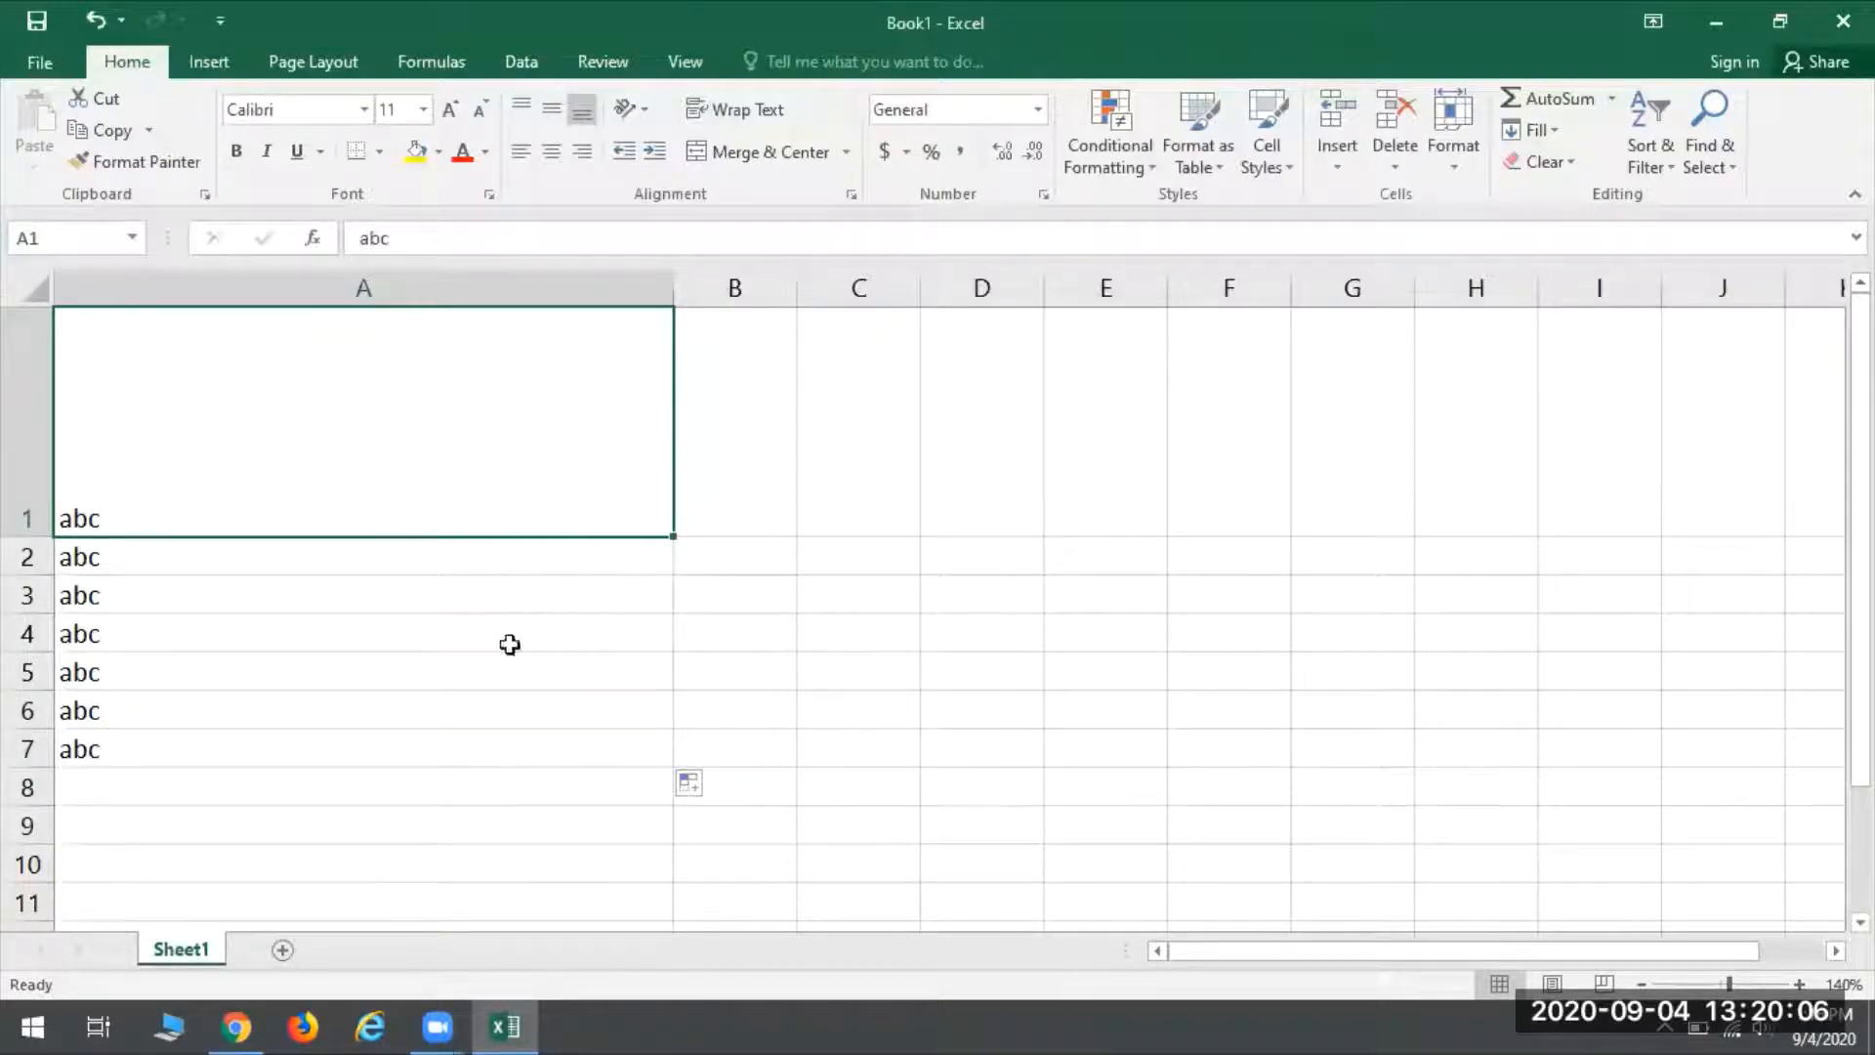
click(1466, 553)
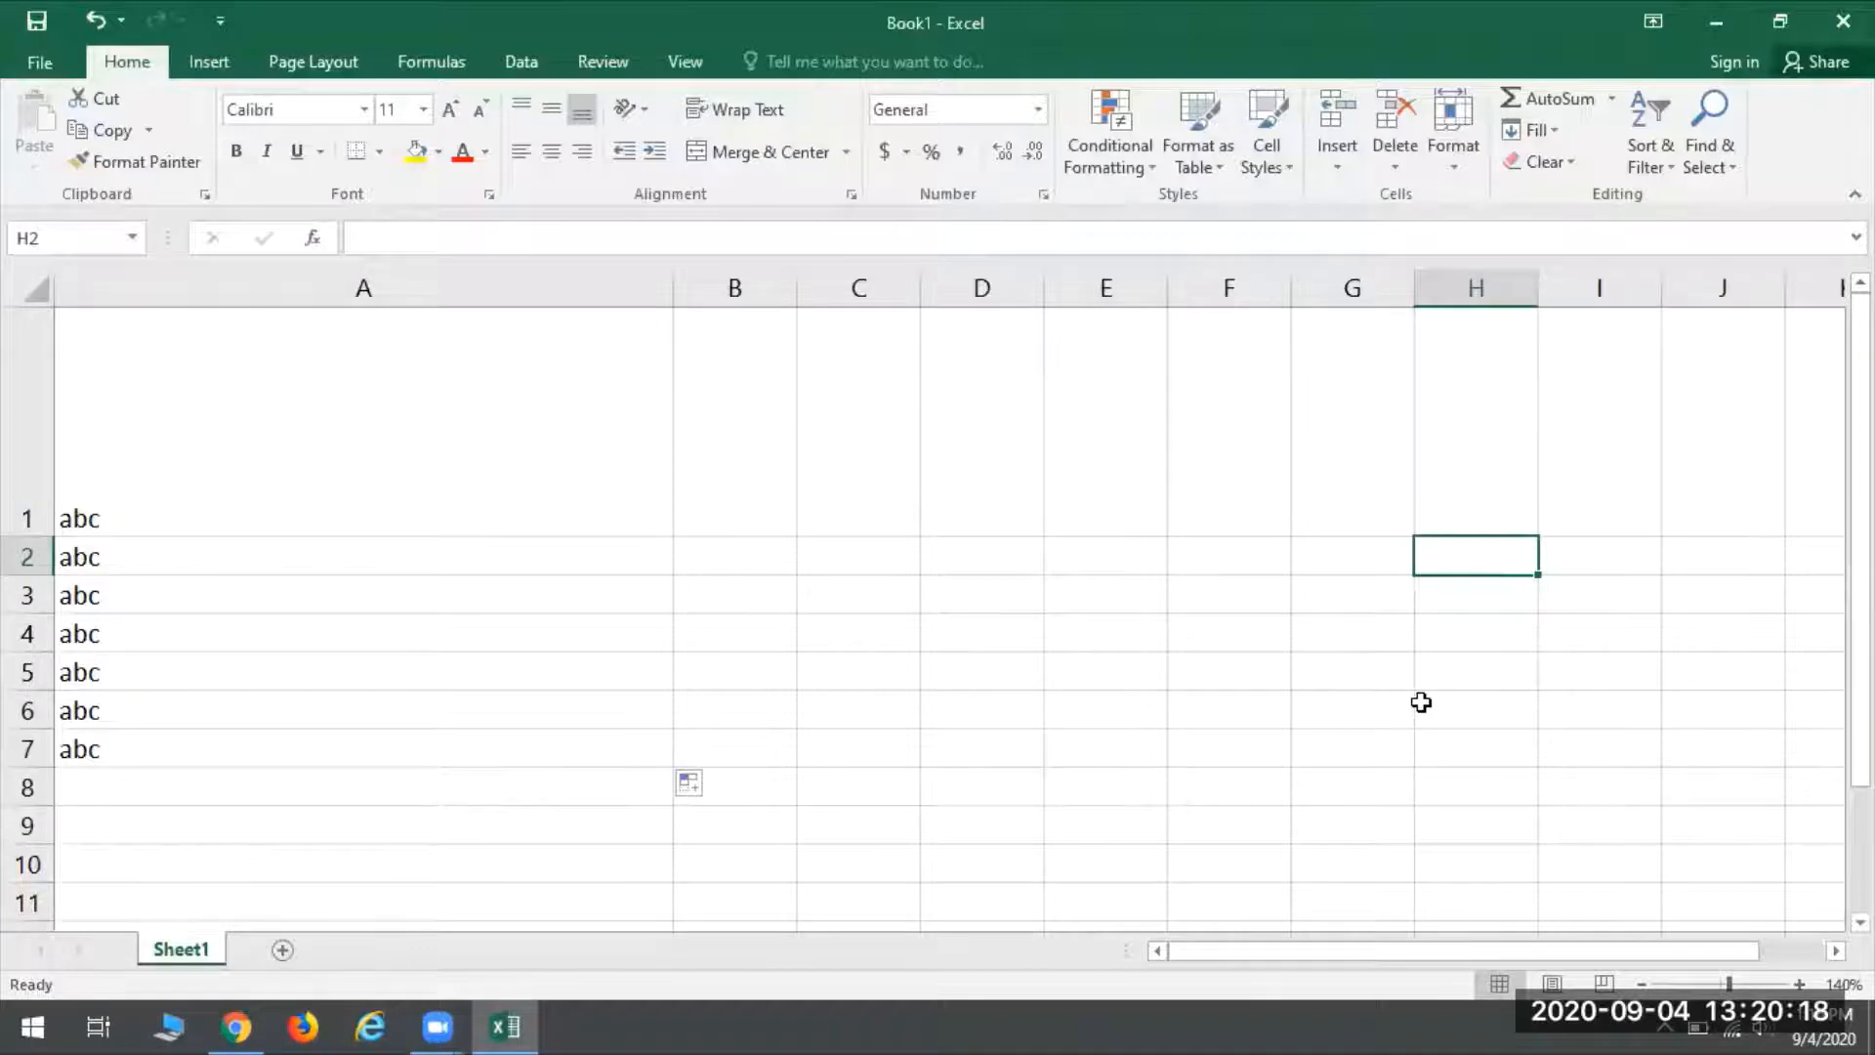
click(647, 564)
click(935, 684)
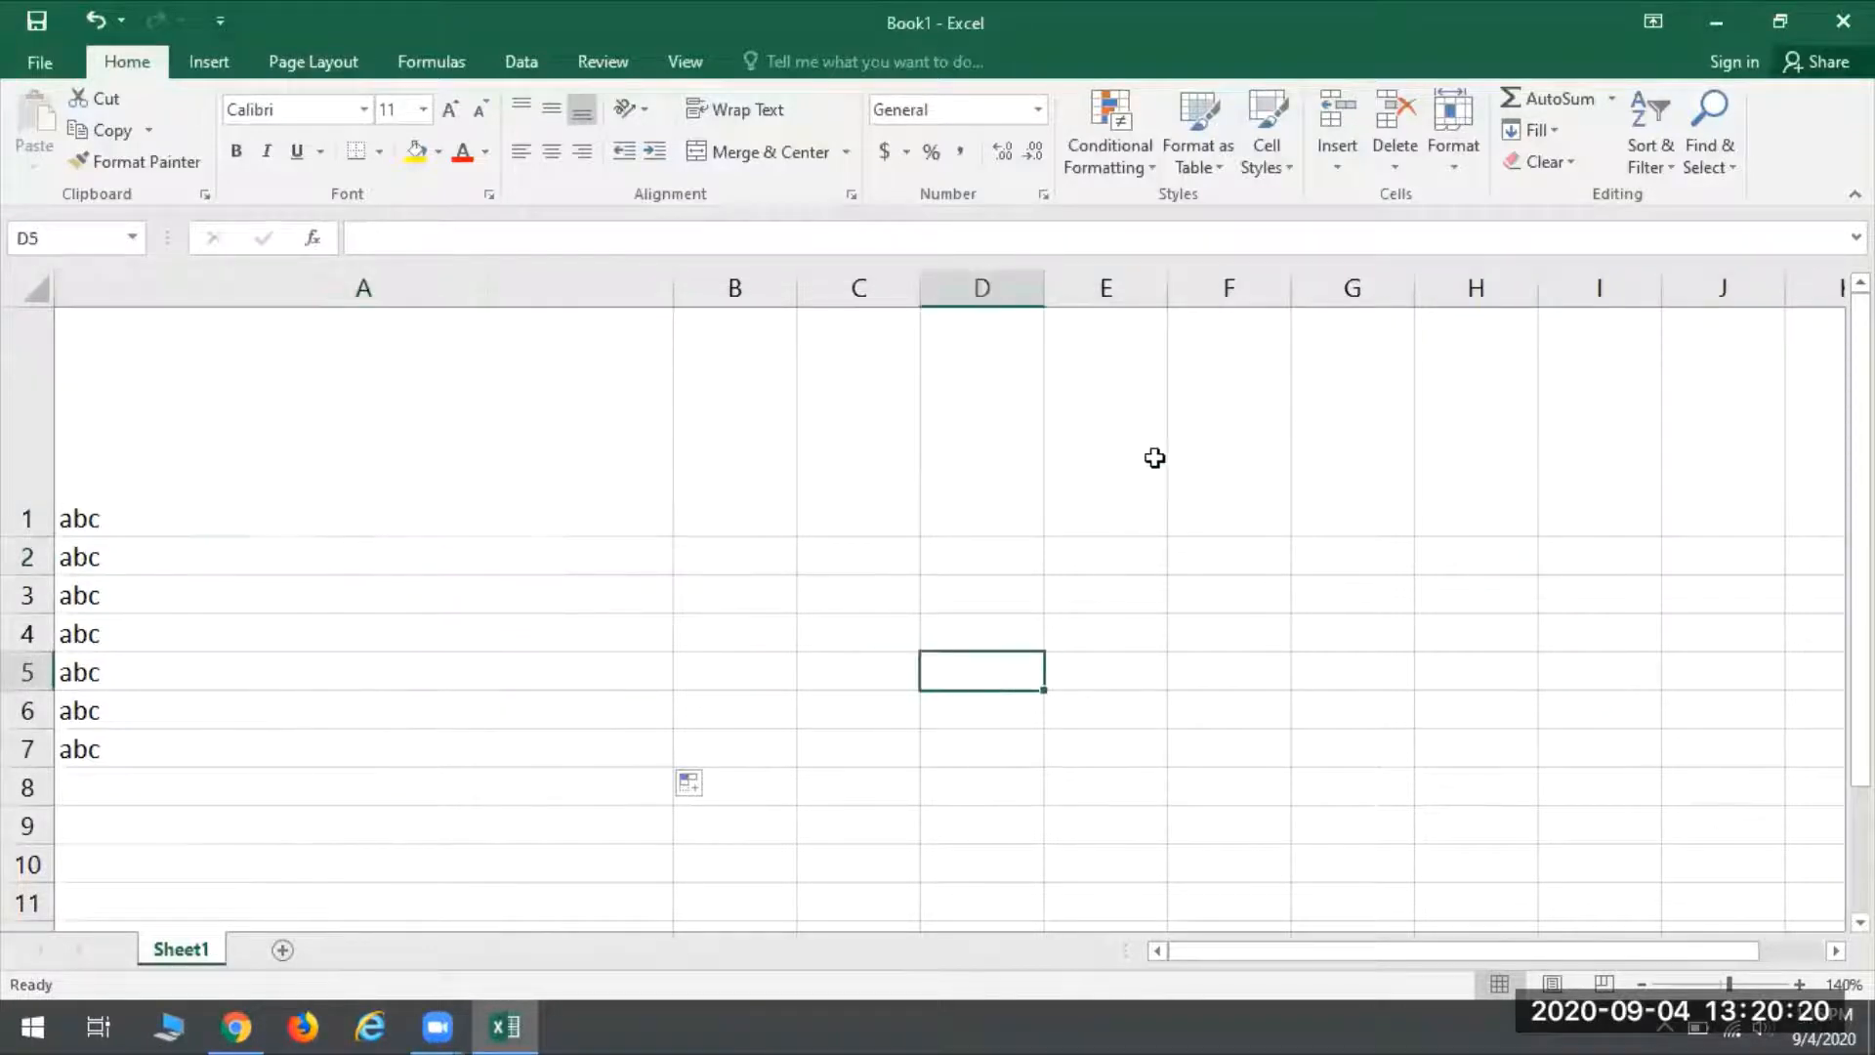
click(1155, 460)
click(676, 439)
click(1105, 747)
click(1484, 756)
click(1577, 757)
click(1570, 660)
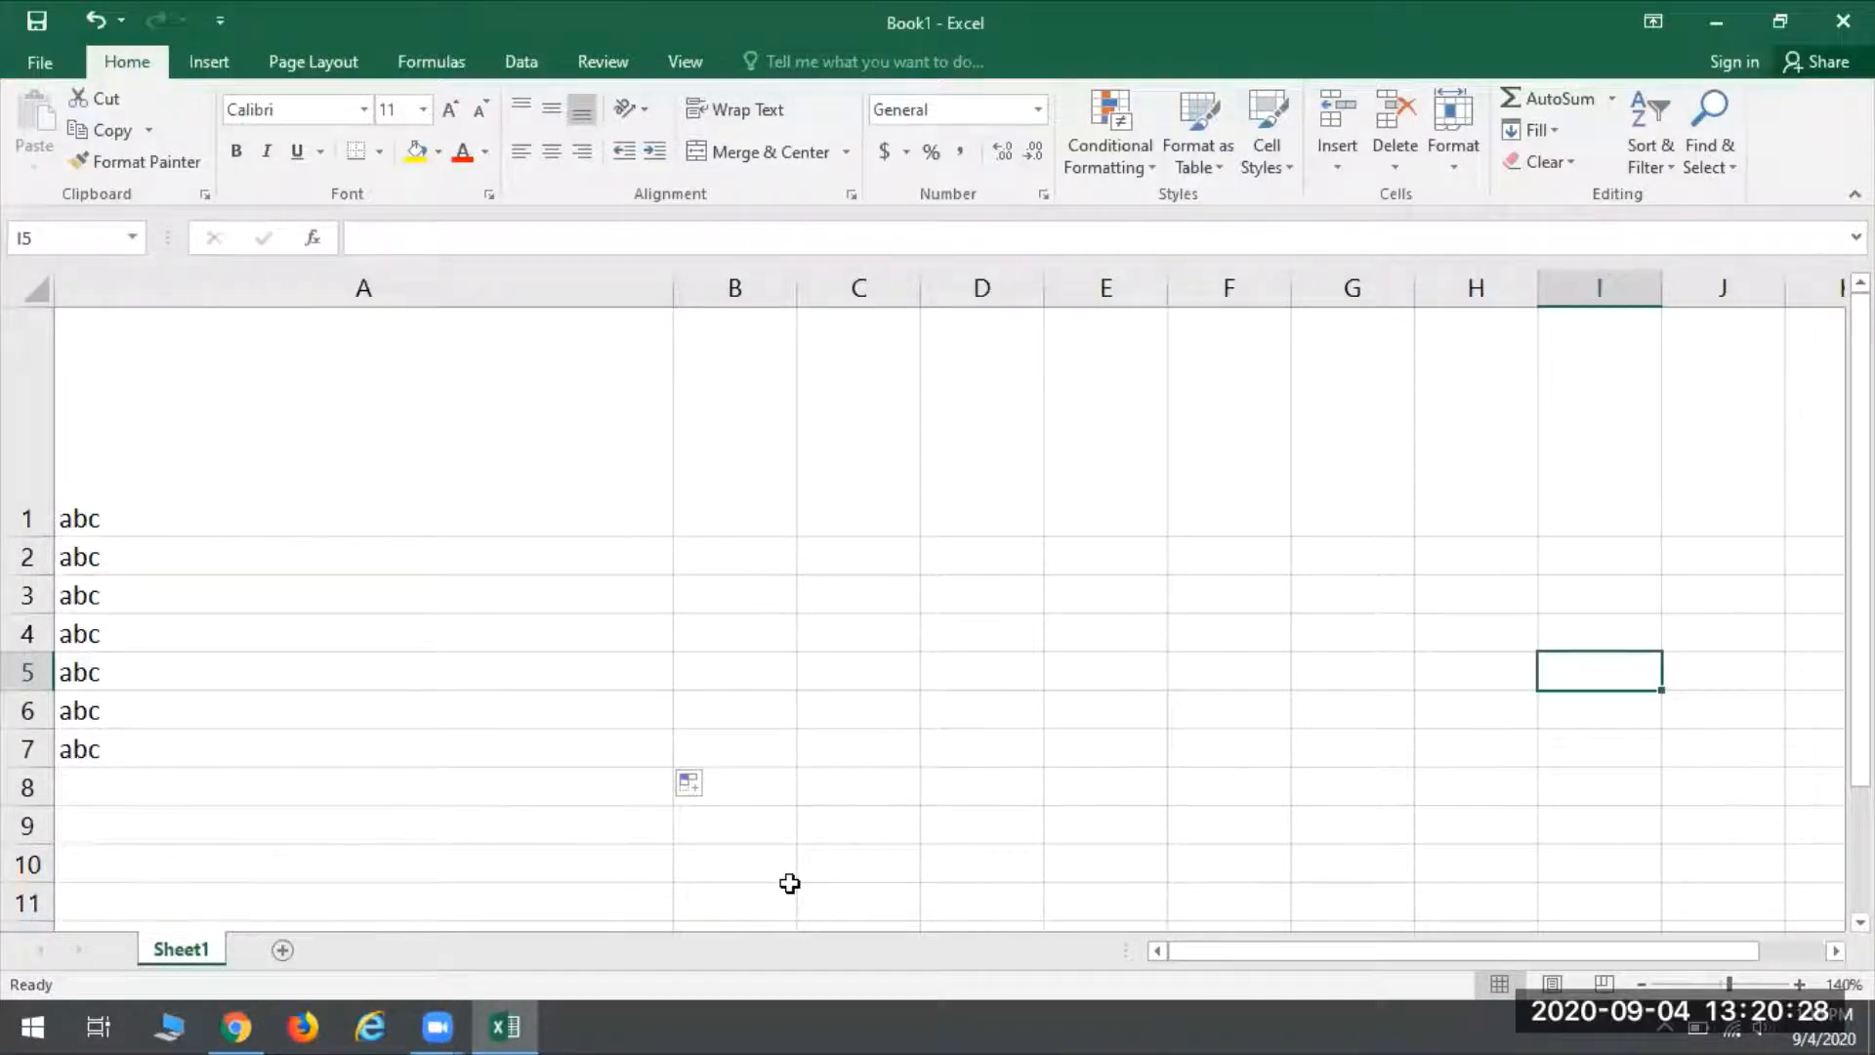
- Move the active cell one cell at a time in all four directions around I5, ending on F4
key(Down)
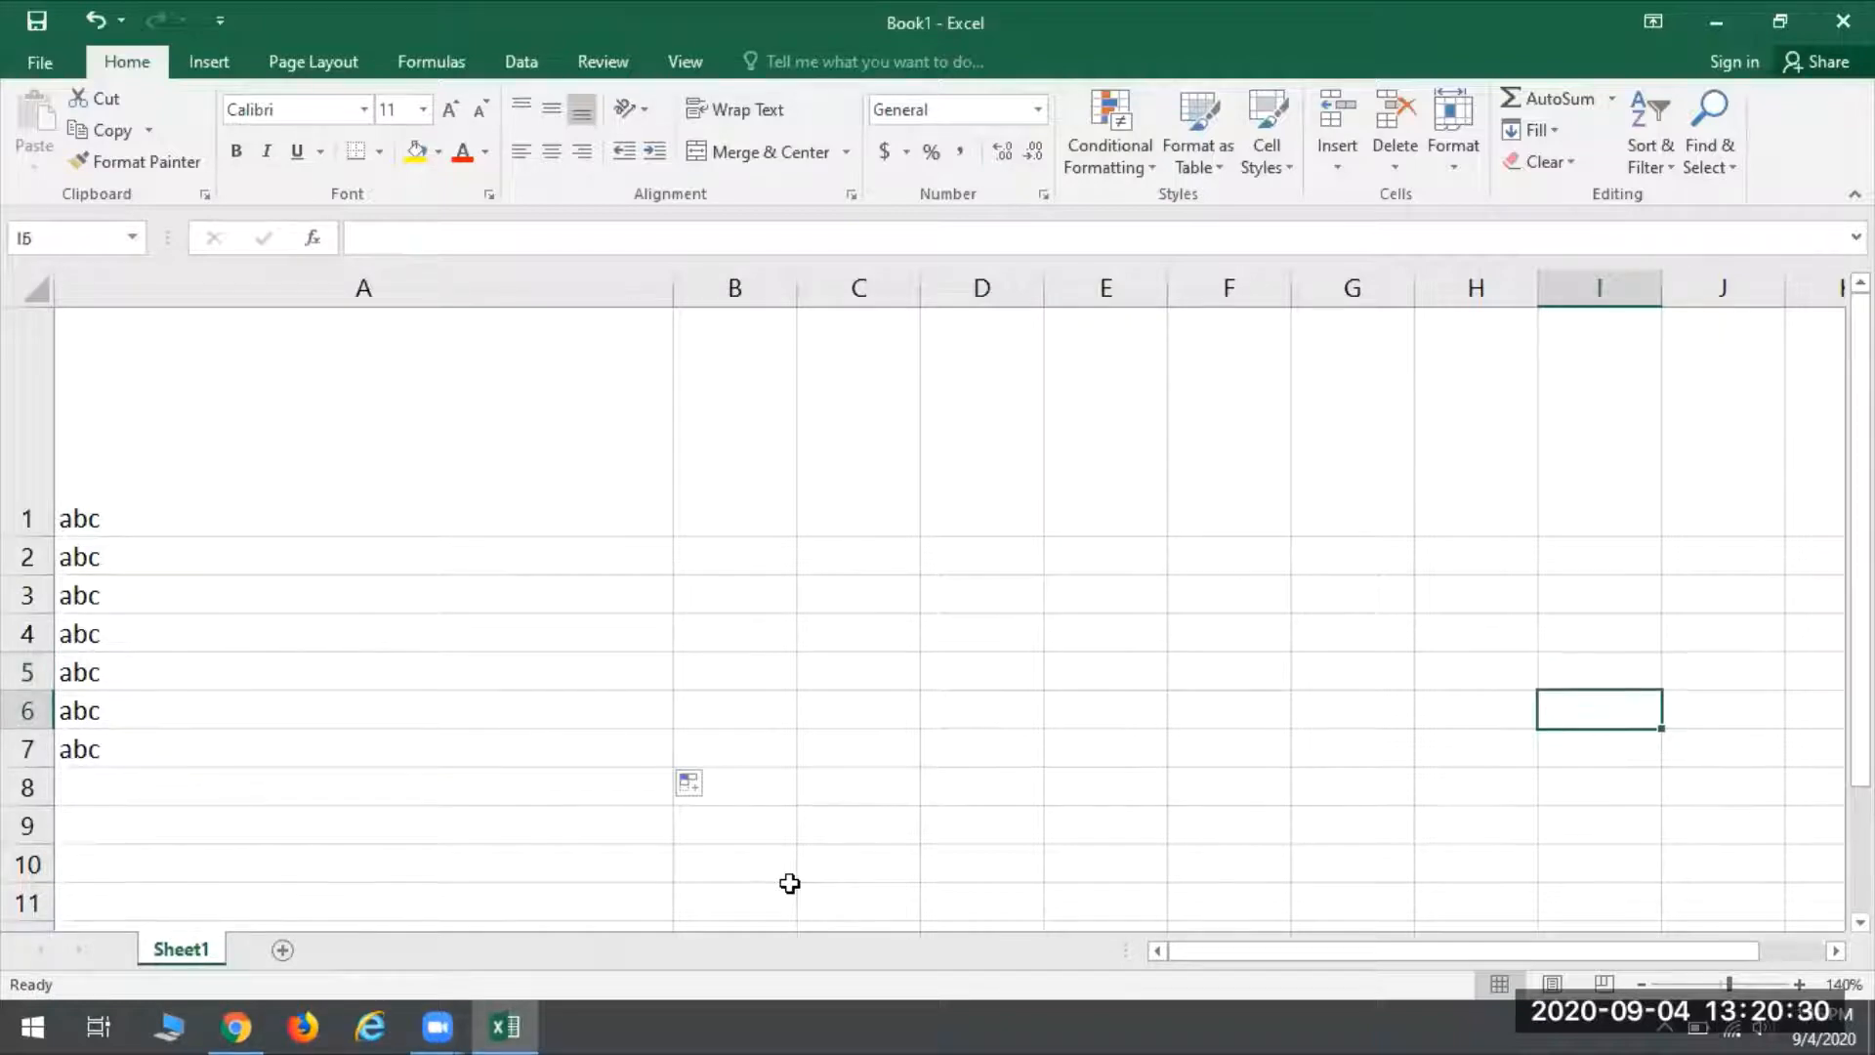
key(Up)
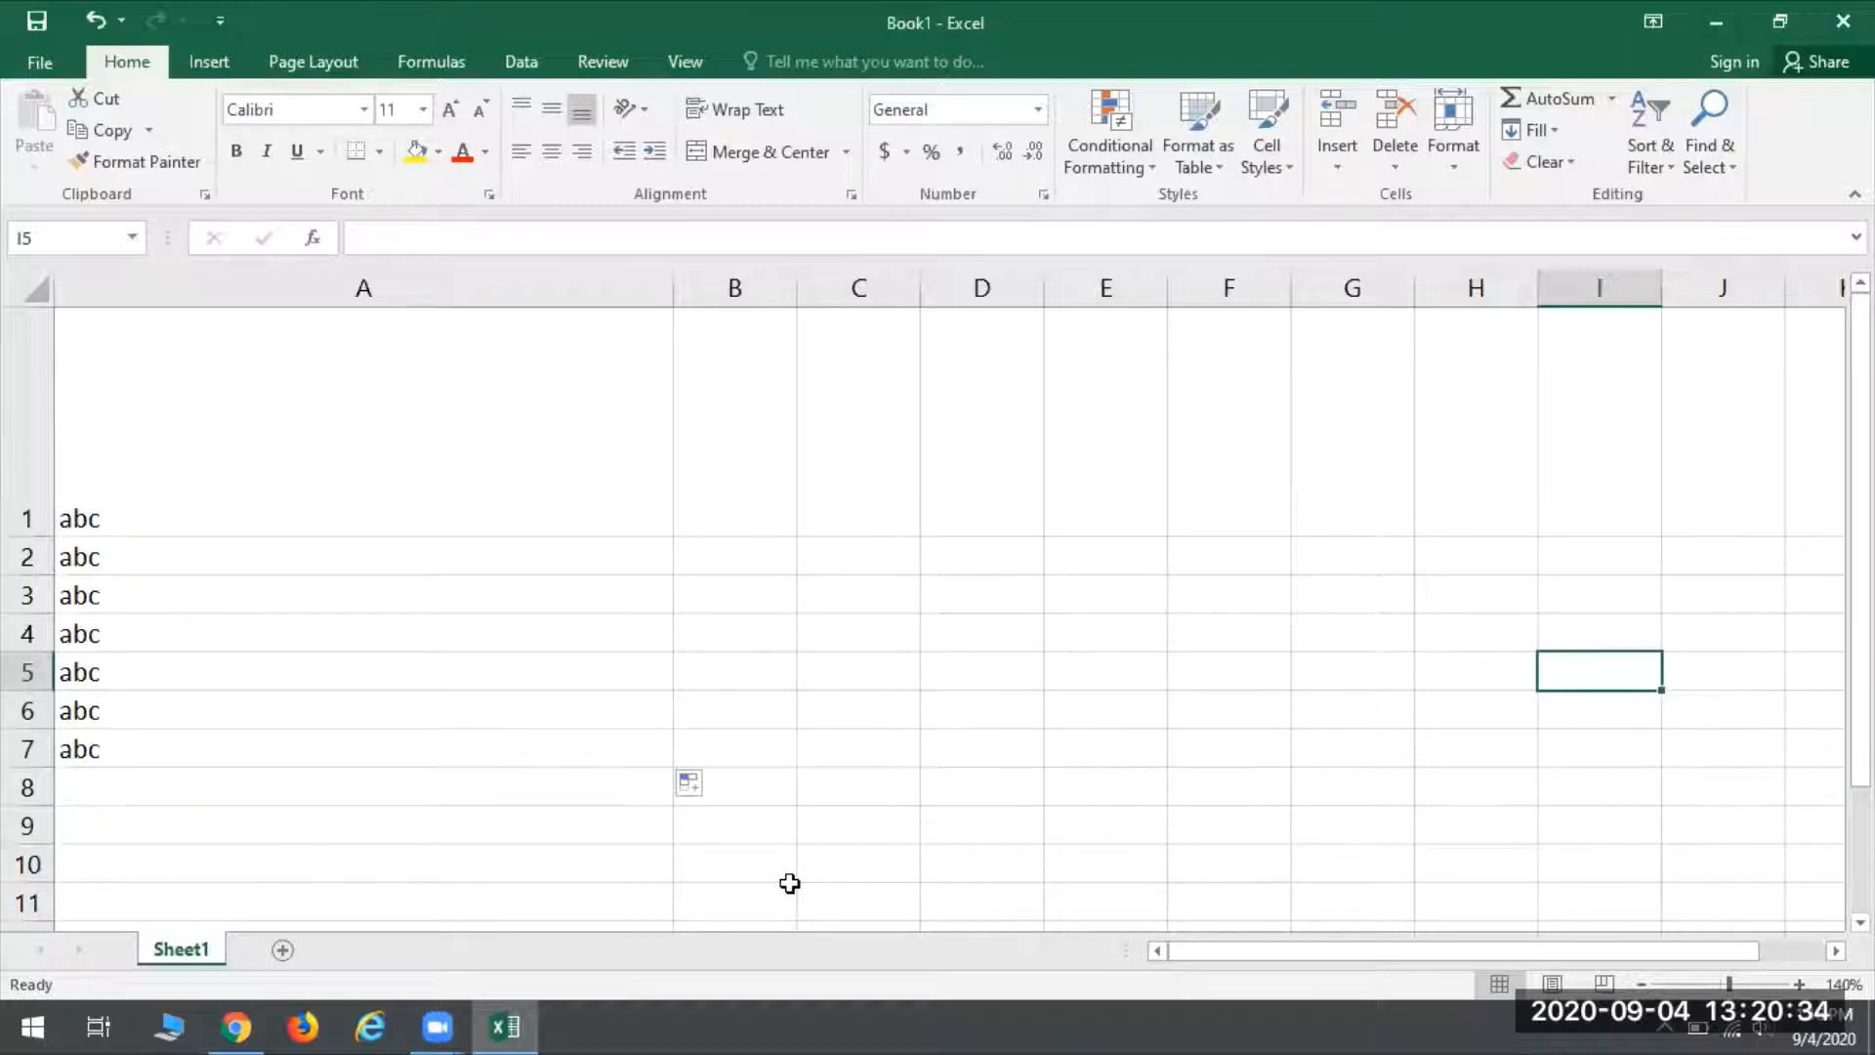
key(Left)
key(Right)
key(Down)
key(Down)
key(Down)
key(Up)
key(Up)
key(Up)
key(Up)
key(Left)
key(Left)
key(Left)
key(Left)
key(Left)
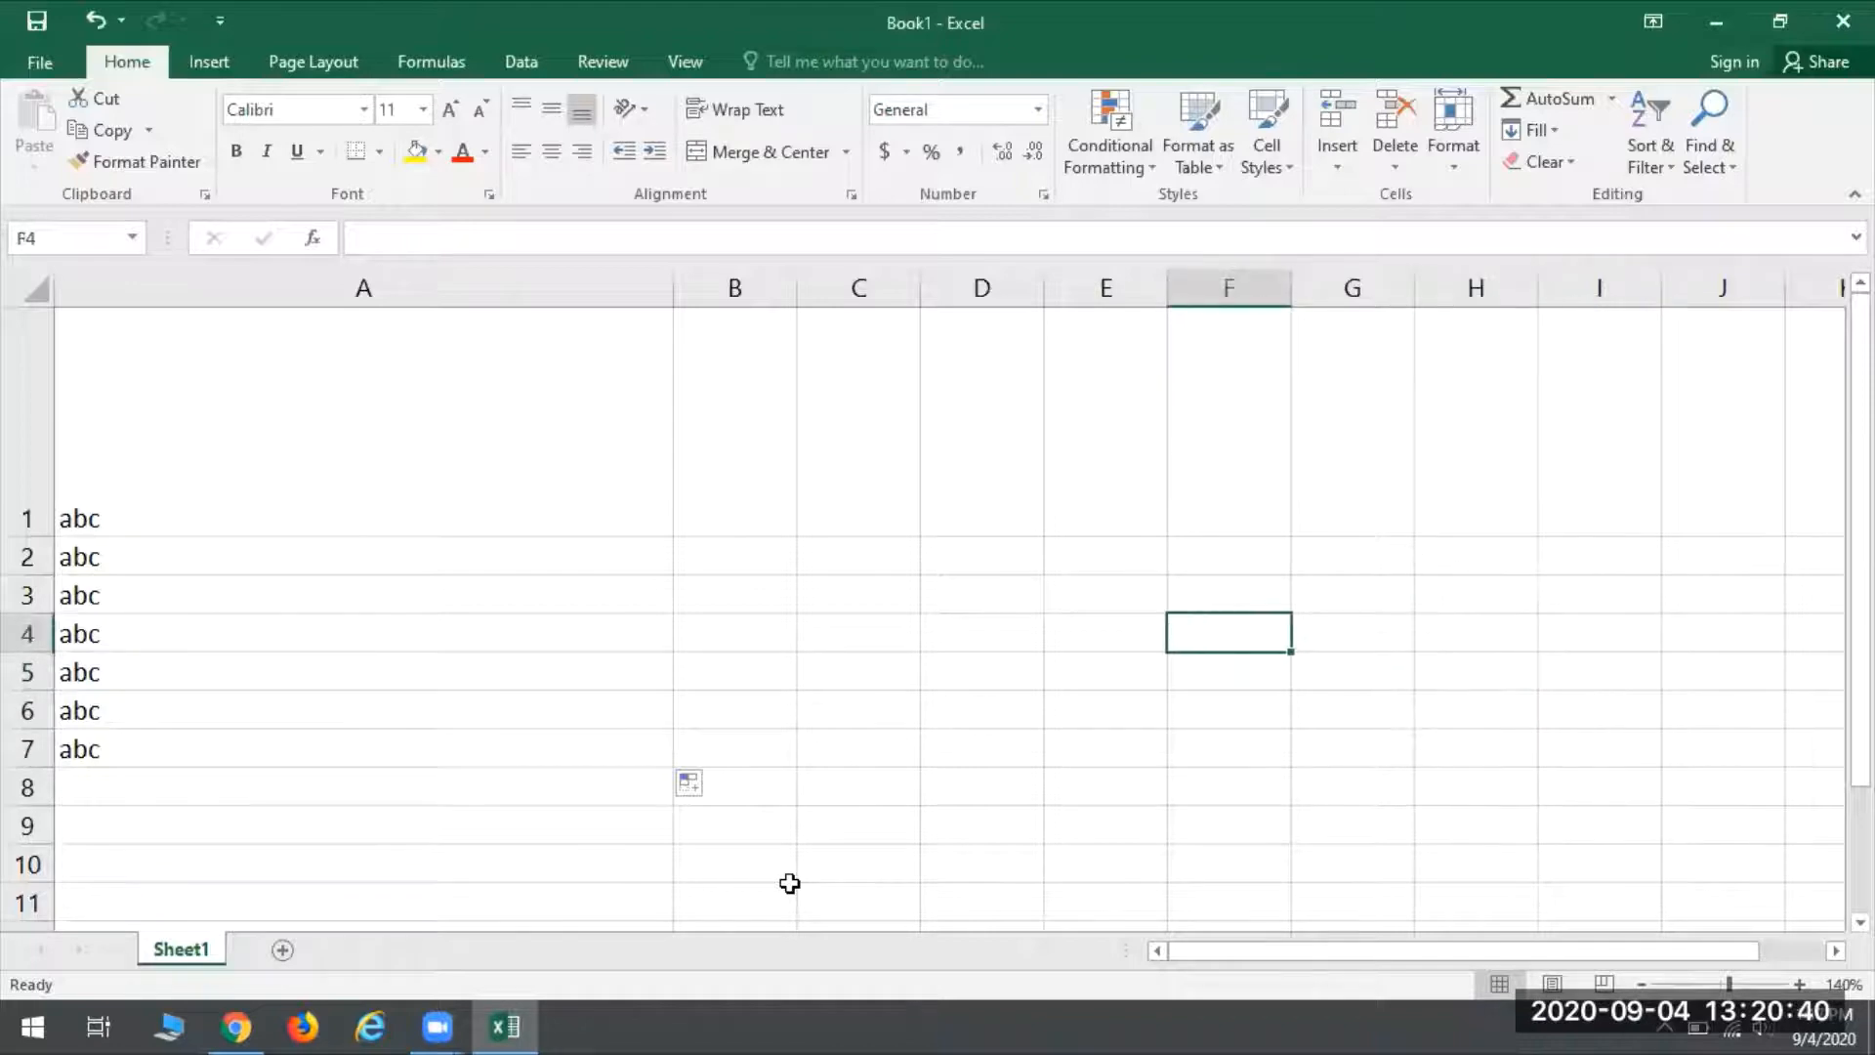
- Step the active cell down and up from F4, and across to cell A5 in column A
key(Down)
key(Down)
key(Down)
key(Down)
key(Down)
key(Up)
key(Up)
key(Up)
key(Up)
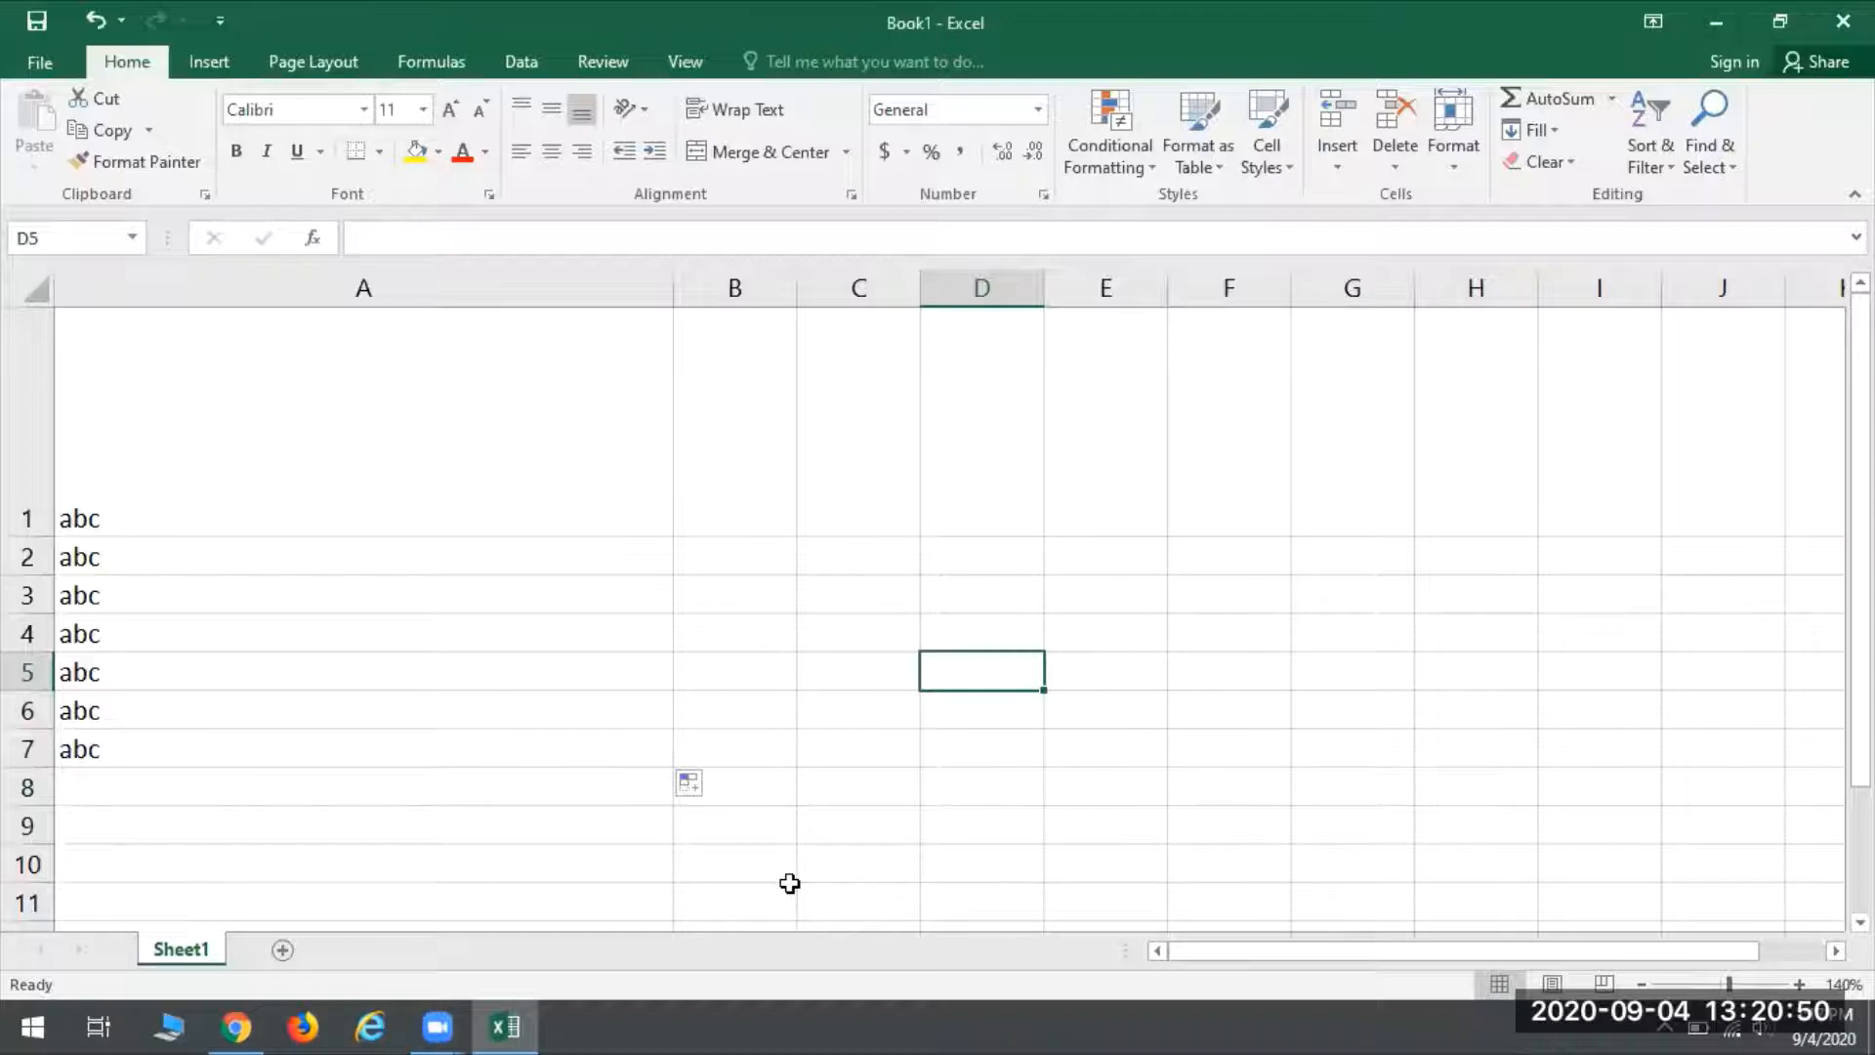
key(Left)
key(Left)
key(Left)
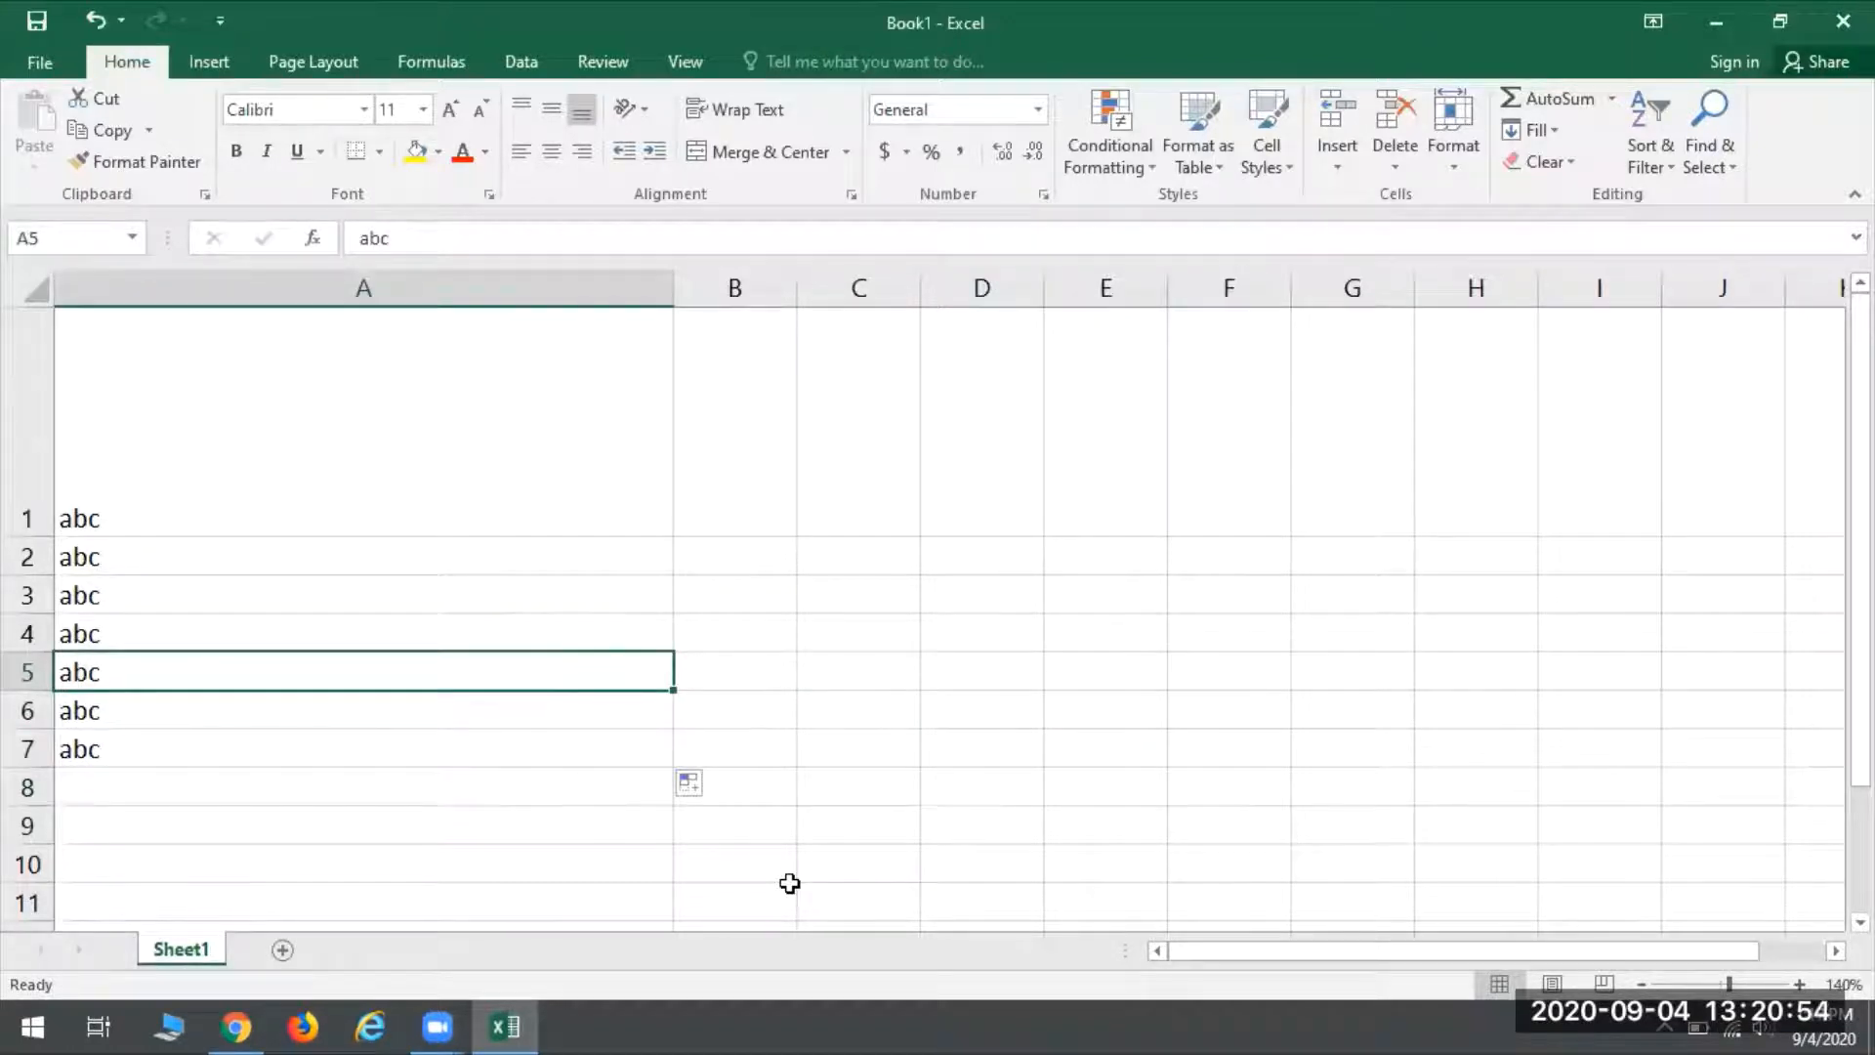
- Run the active cell down column A to row 60 and back up to A1
key(Down)
key(Down)
key(Down)
key(Down)
key(Down)
key(Down)
key(Down)
key(Down)
key(Down)
key(Down)
key(Down)
key(Down)
key(Down)
key(Down)
key(Down)
key(Down)
key(Down)
key(Down)
key(Down)
key(Down)
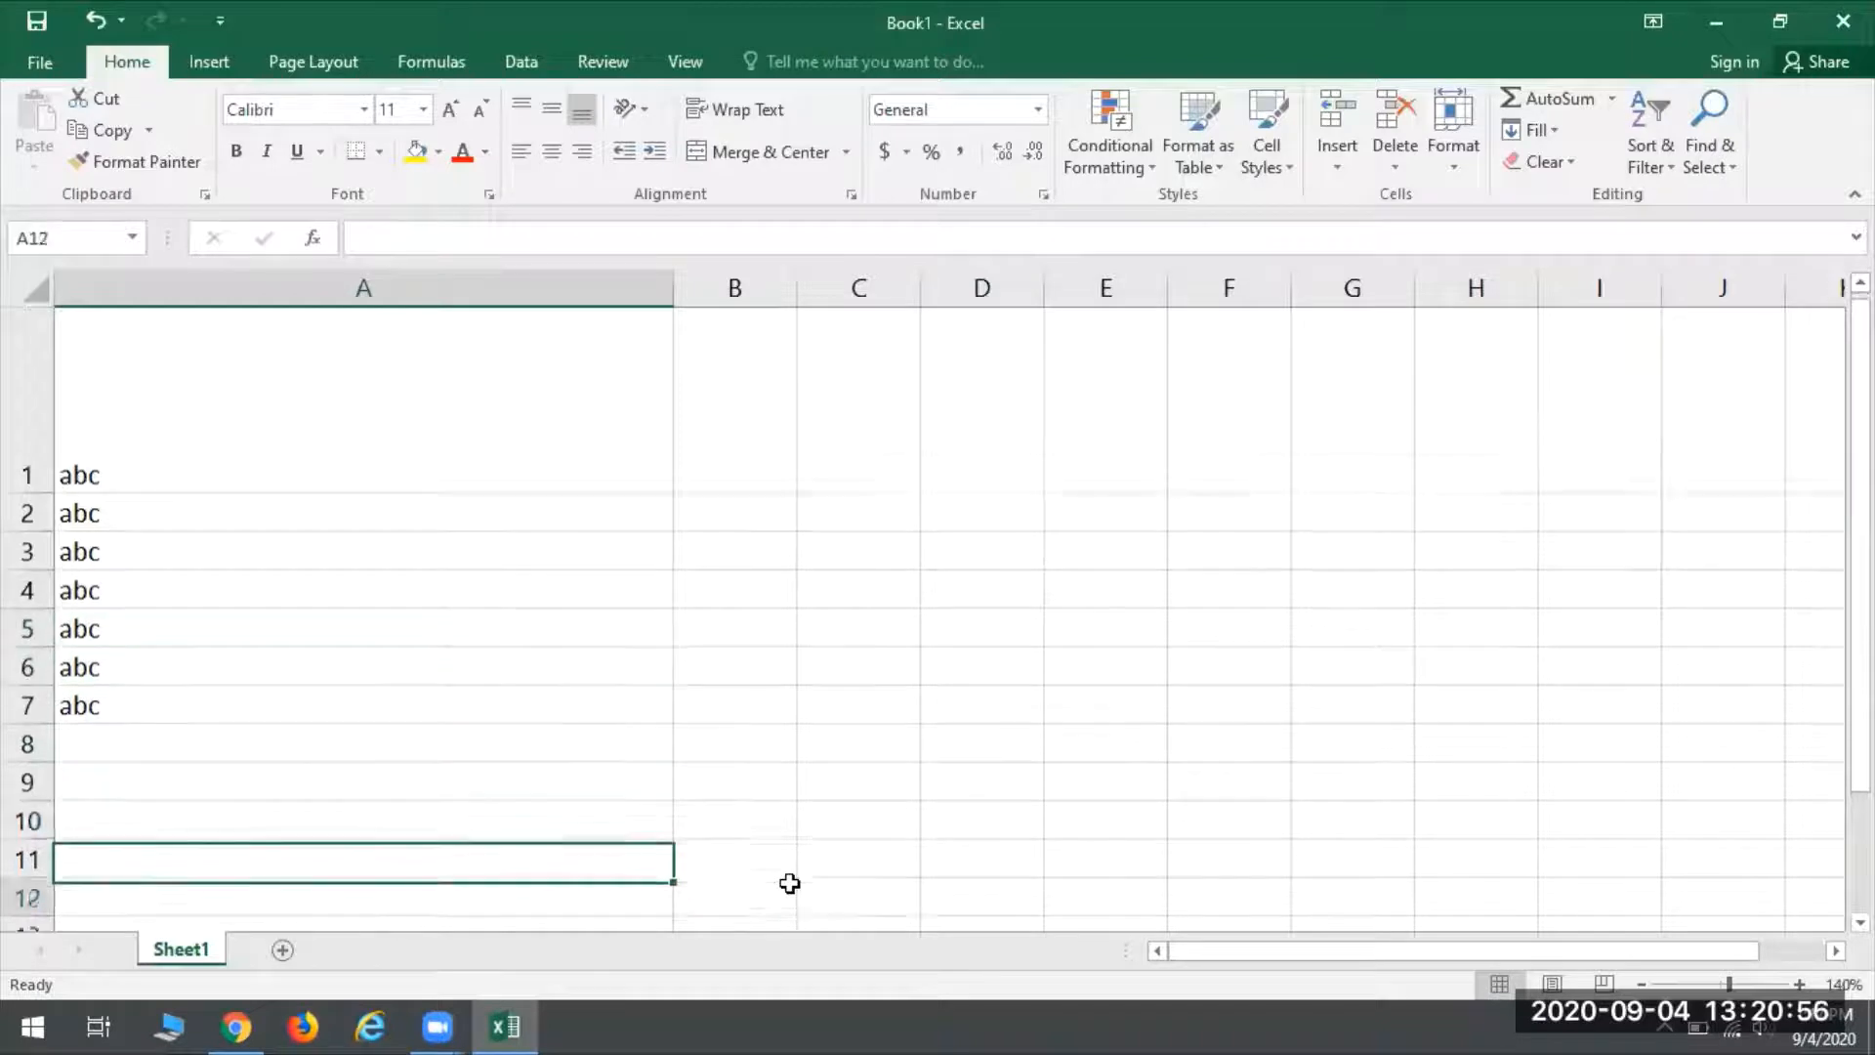
key(Down)
key(Down)
key(Down)
key(Down)
key(Down)
key(Down)
key(Down)
key(Down)
key(Down)
key(Down)
key(Down)
key(Down)
key(Down)
key(Down)
key(Down)
key(Down)
key(Down)
key(Down)
key(Down)
key(Down)
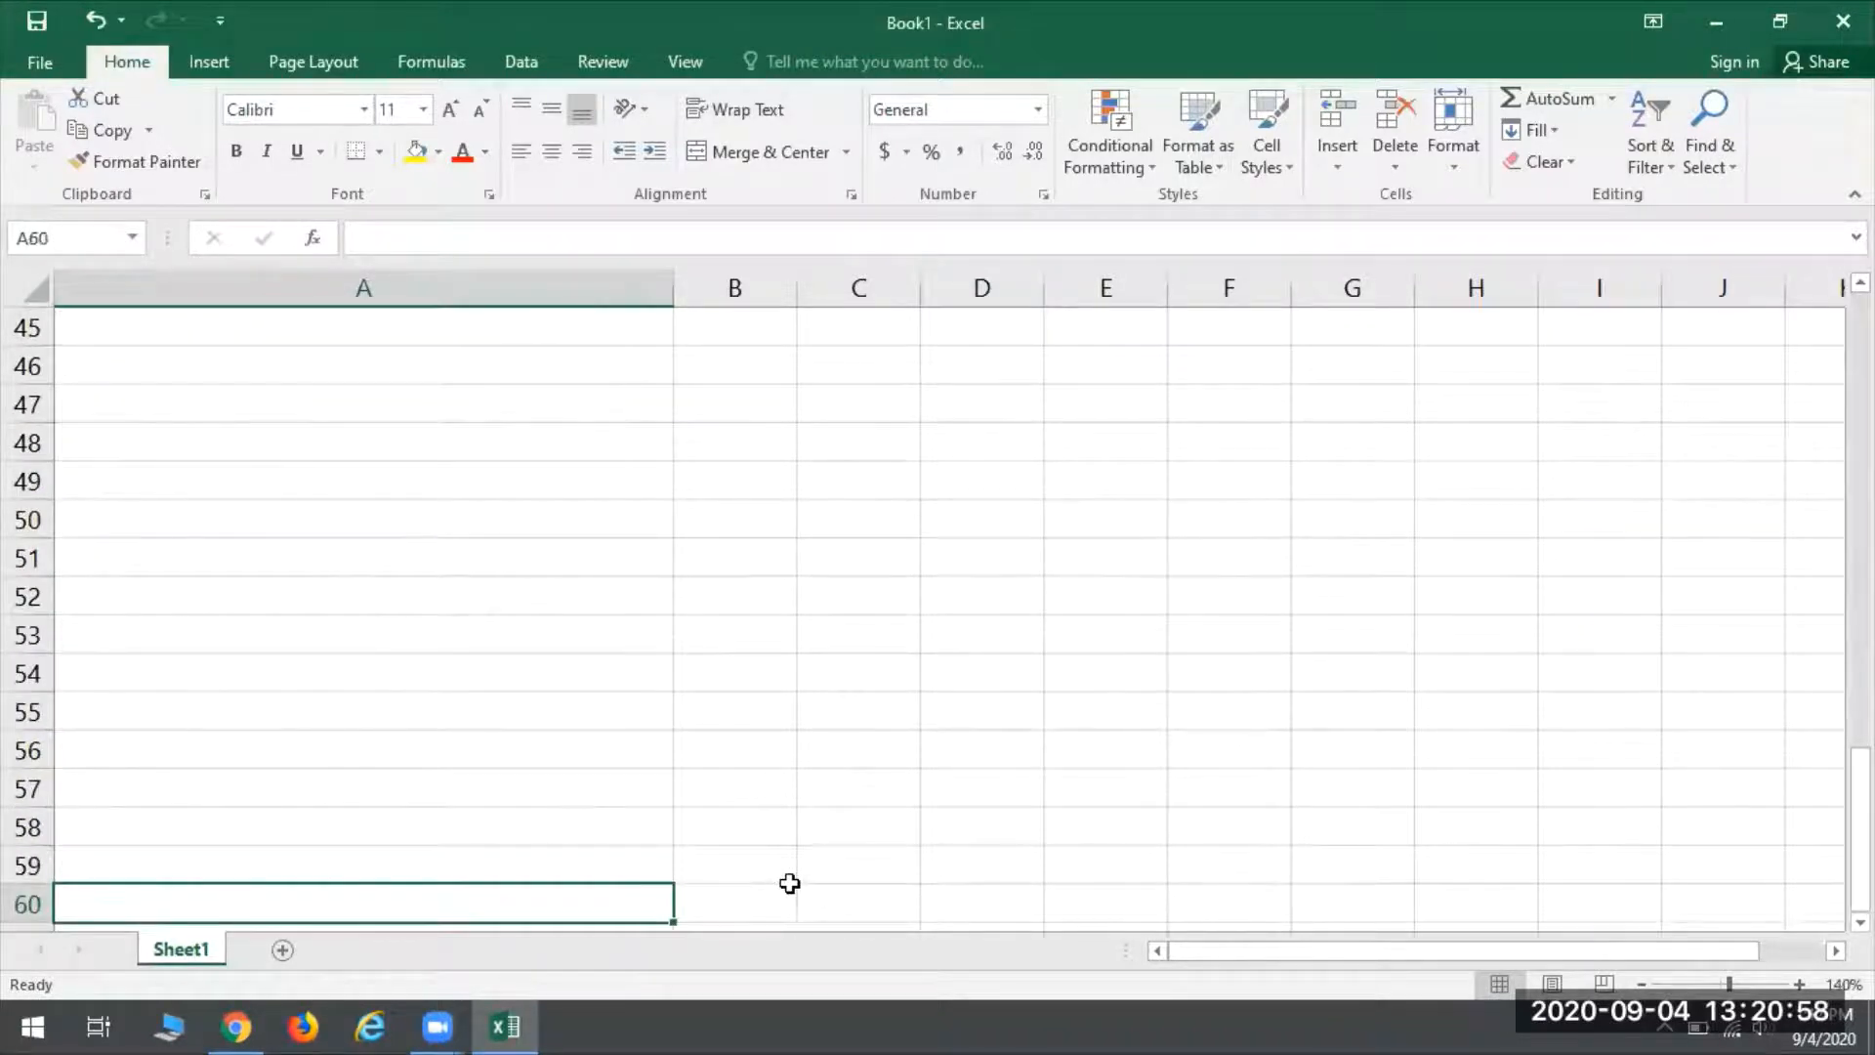
key(Up)
key(Up)
key(Up)
key(Up)
key(Up)
key(Up)
key(Up)
key(Up)
key(Up)
key(Up)
key(Up)
key(Up)
key(Up)
key(Up)
key(Up)
key(Up)
key(Up)
key(Up)
key(Up)
key(Up)
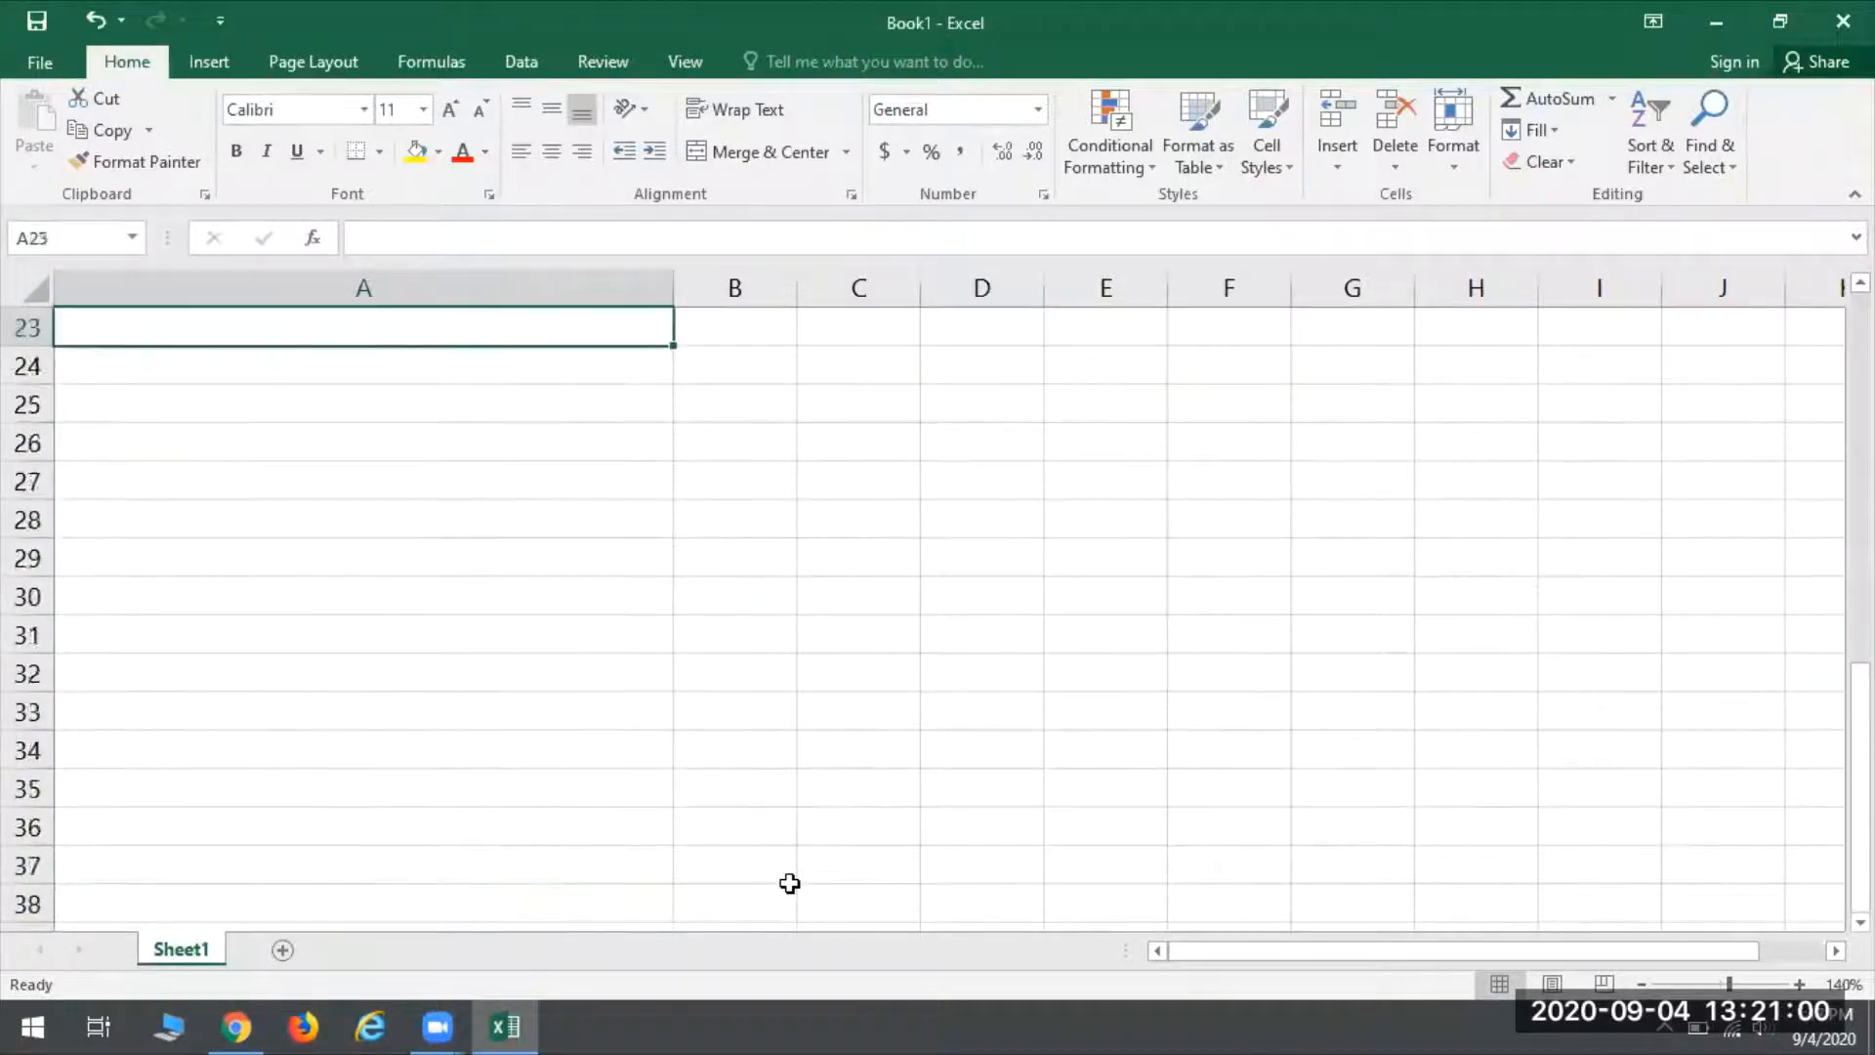
key(Up)
key(Up)
key(Up)
key(Up)
key(Up)
key(Up)
key(Up)
key(Up)
key(Up)
key(Up)
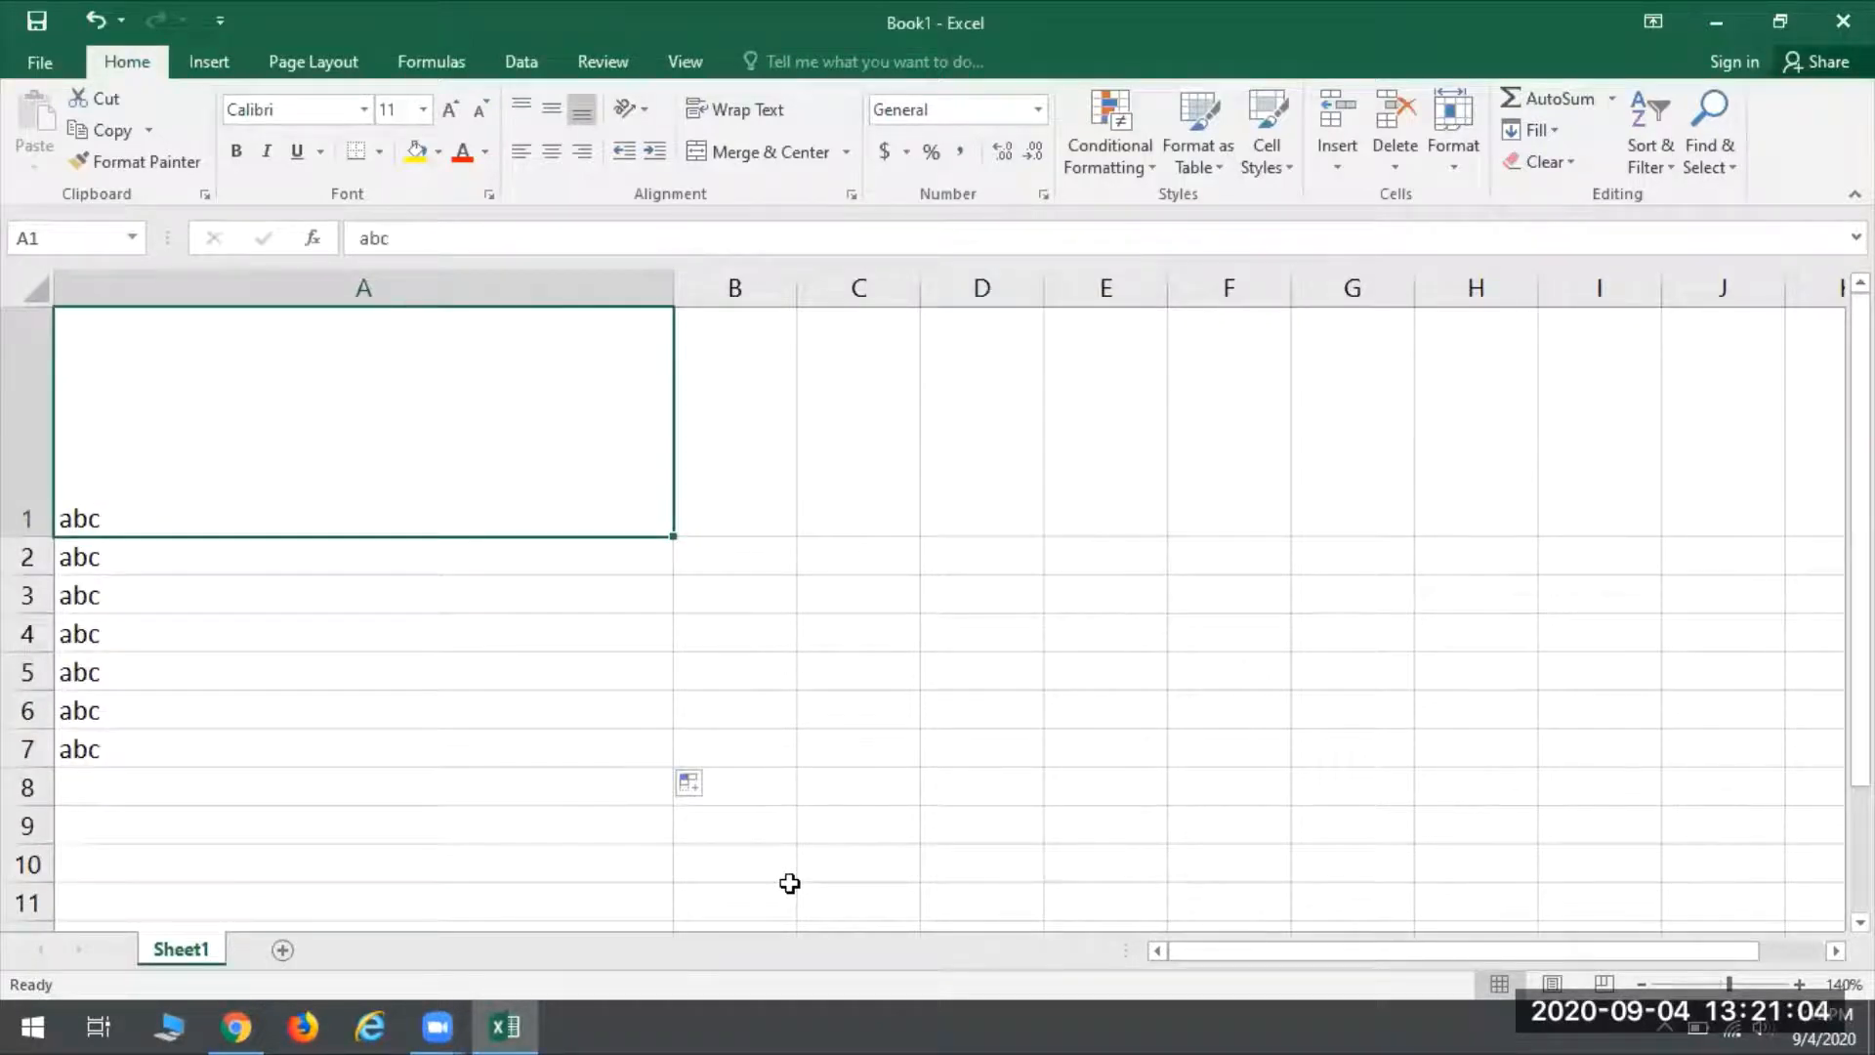
- Move the active cell from A1 to B1, down to row 4 and across to D4
key(Right)
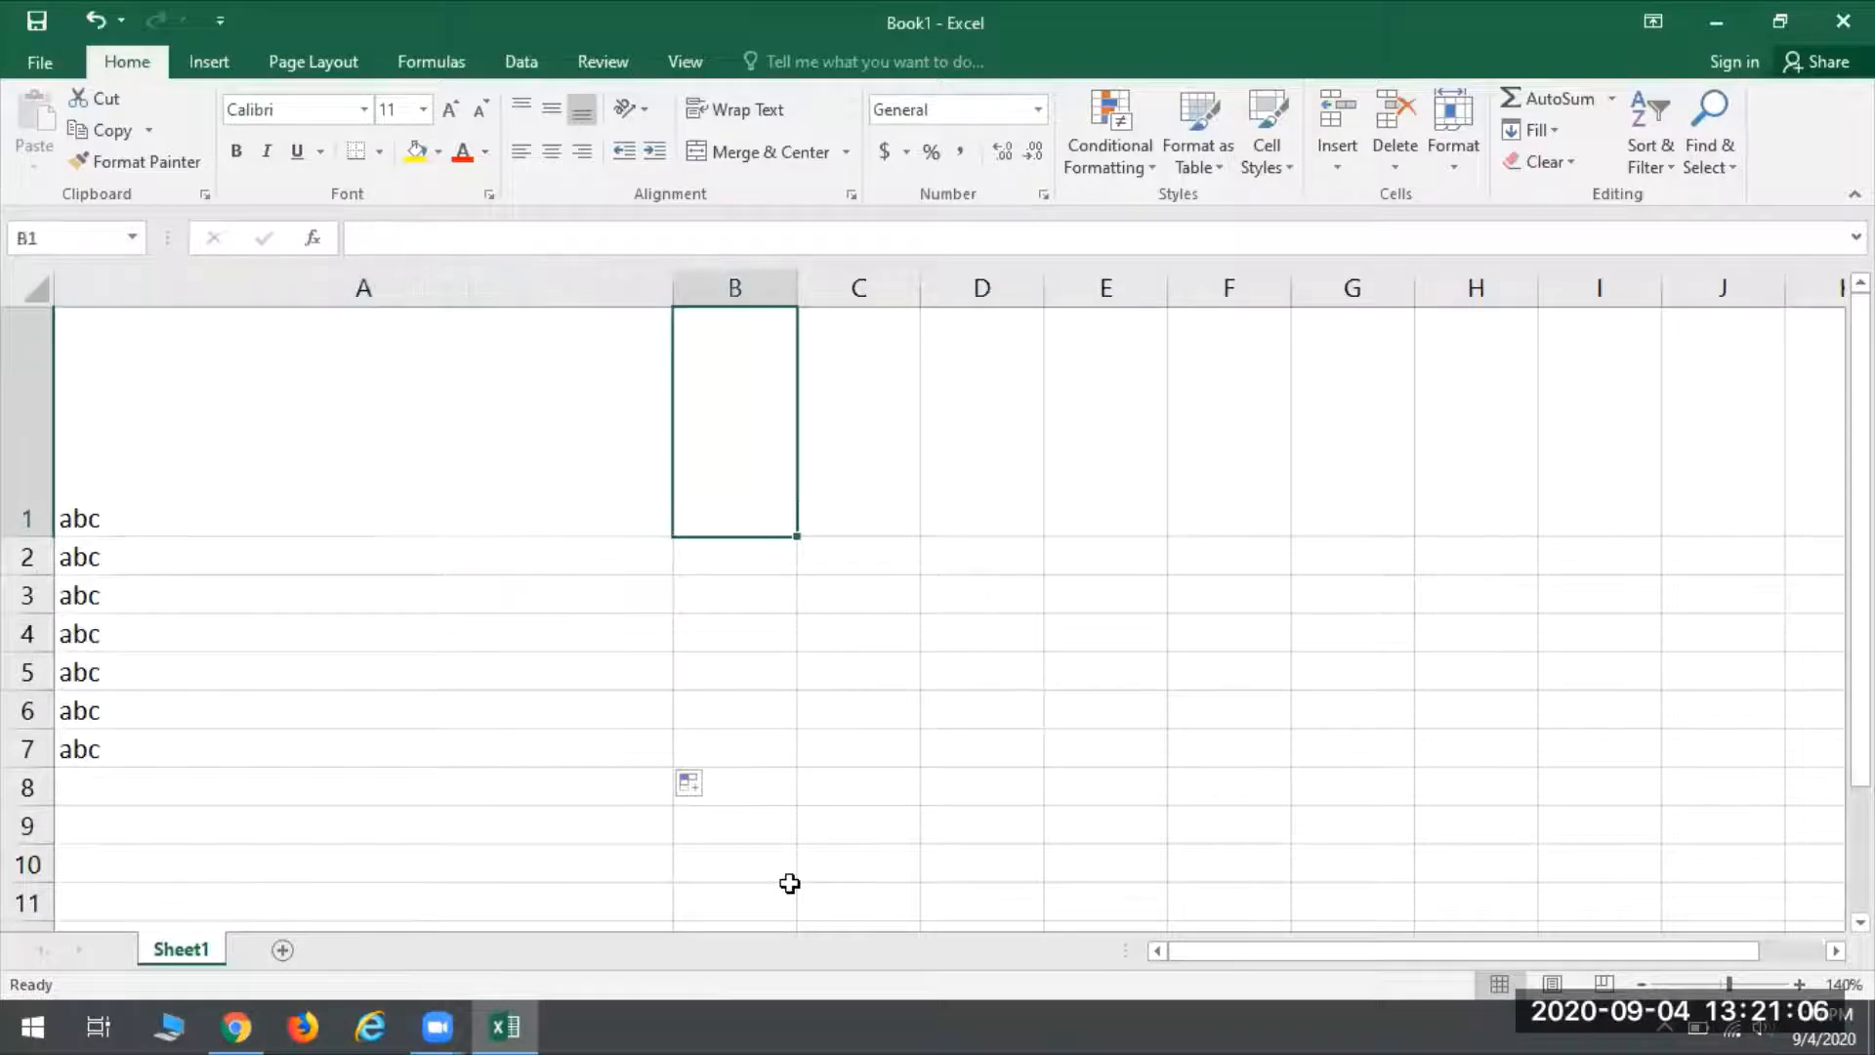
key(Down)
key(Down)
key(Down)
key(Right)
key(Right)
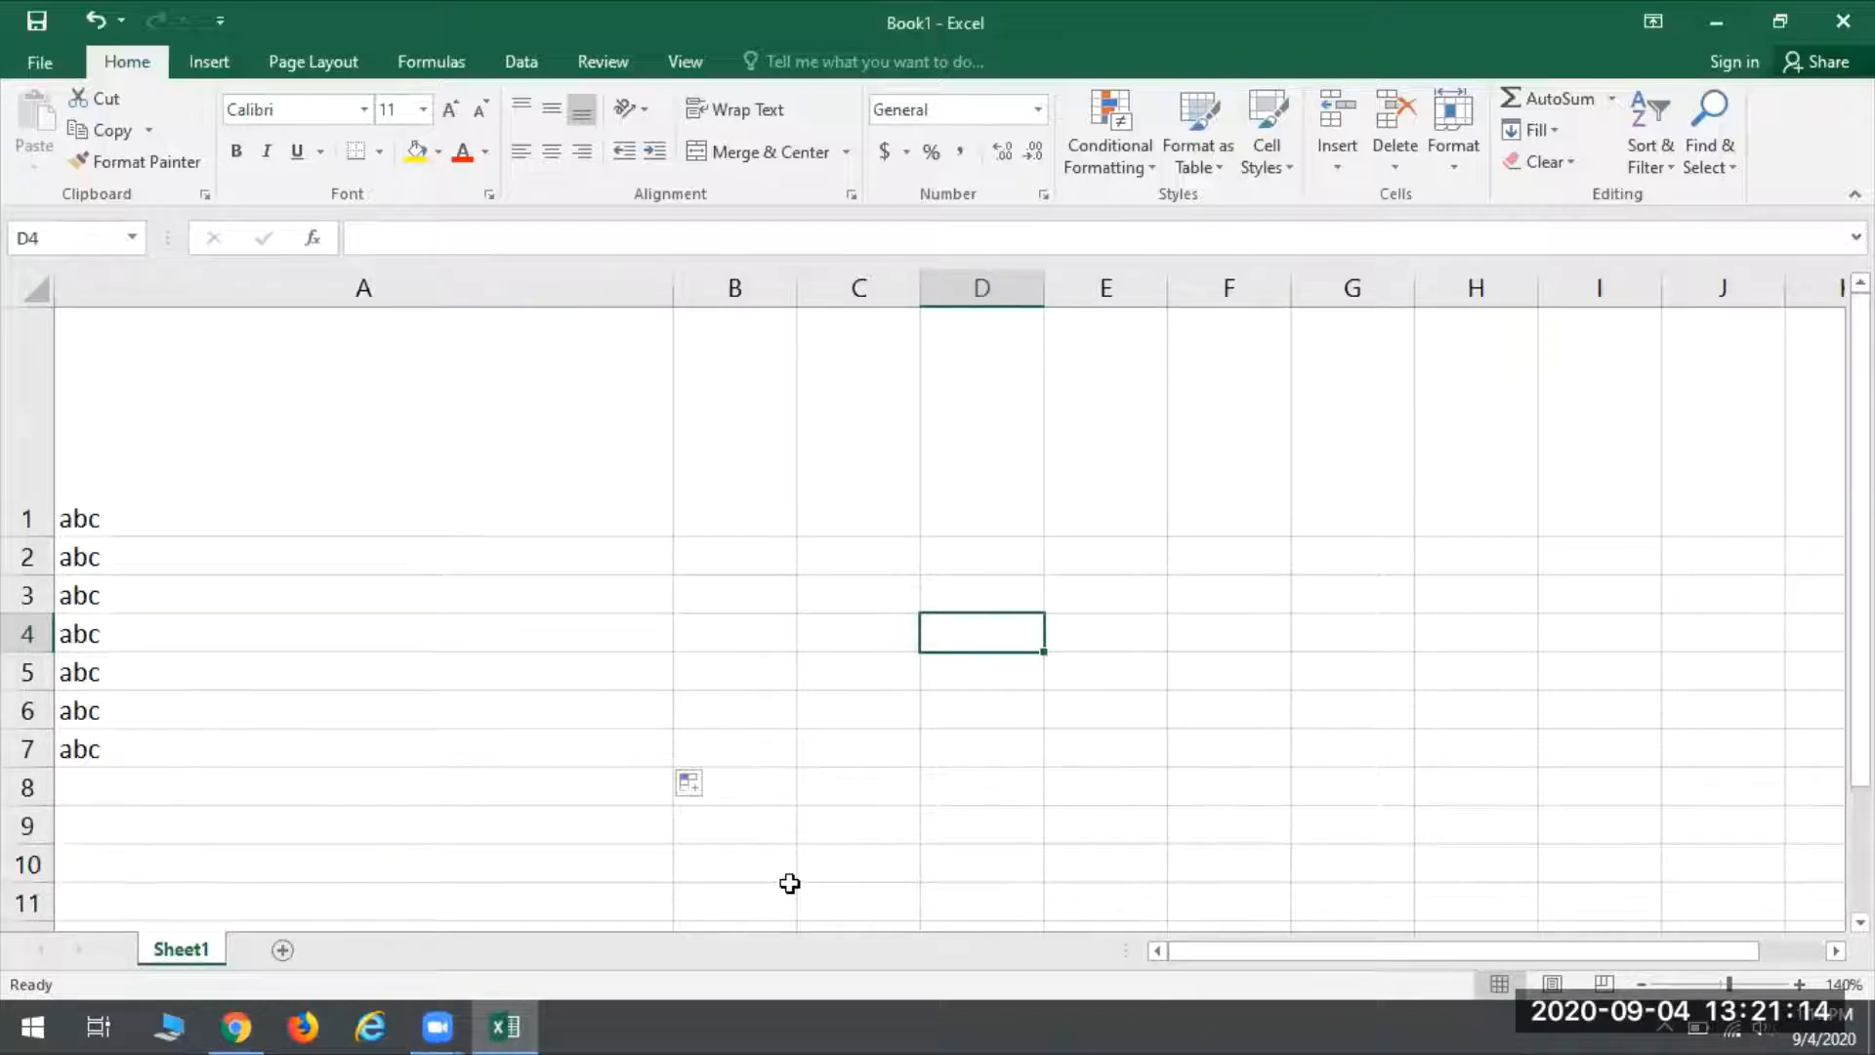
- Move the active cell within column D from D4 to D5, up to D1 and back down to D4
key(Down)
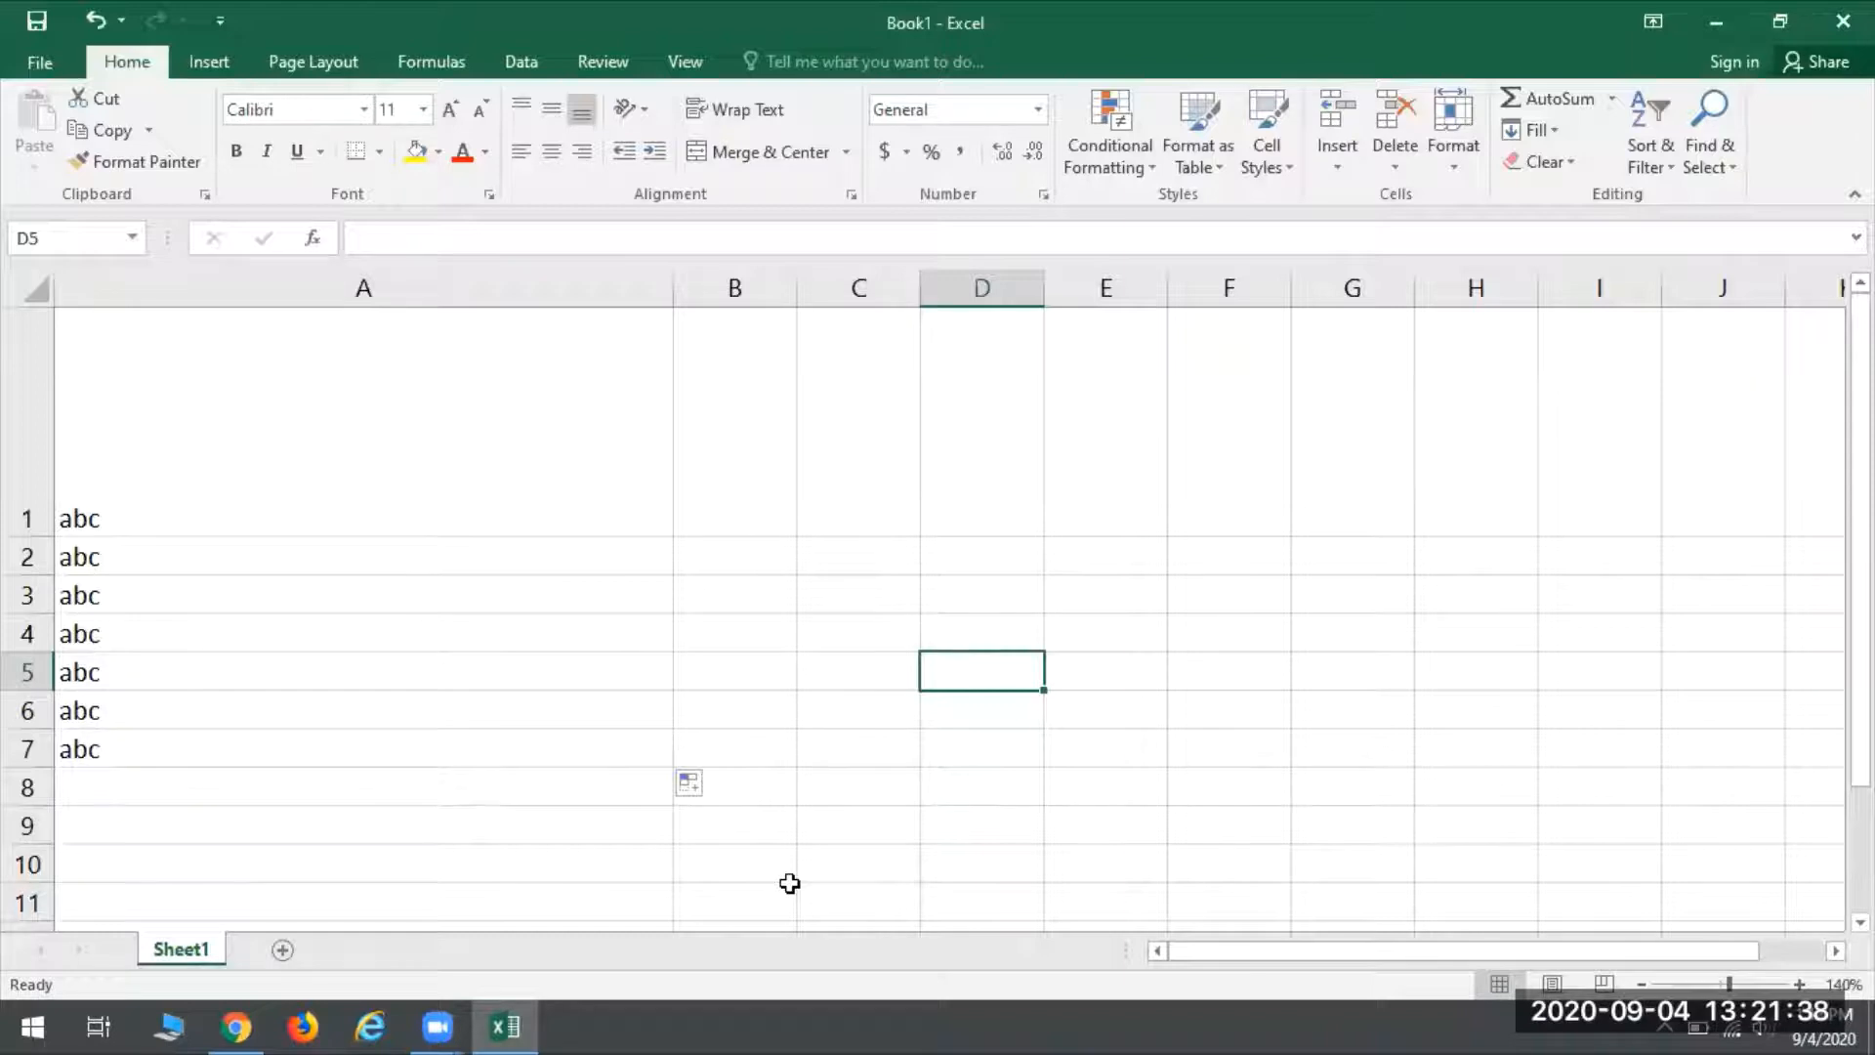
key(Up)
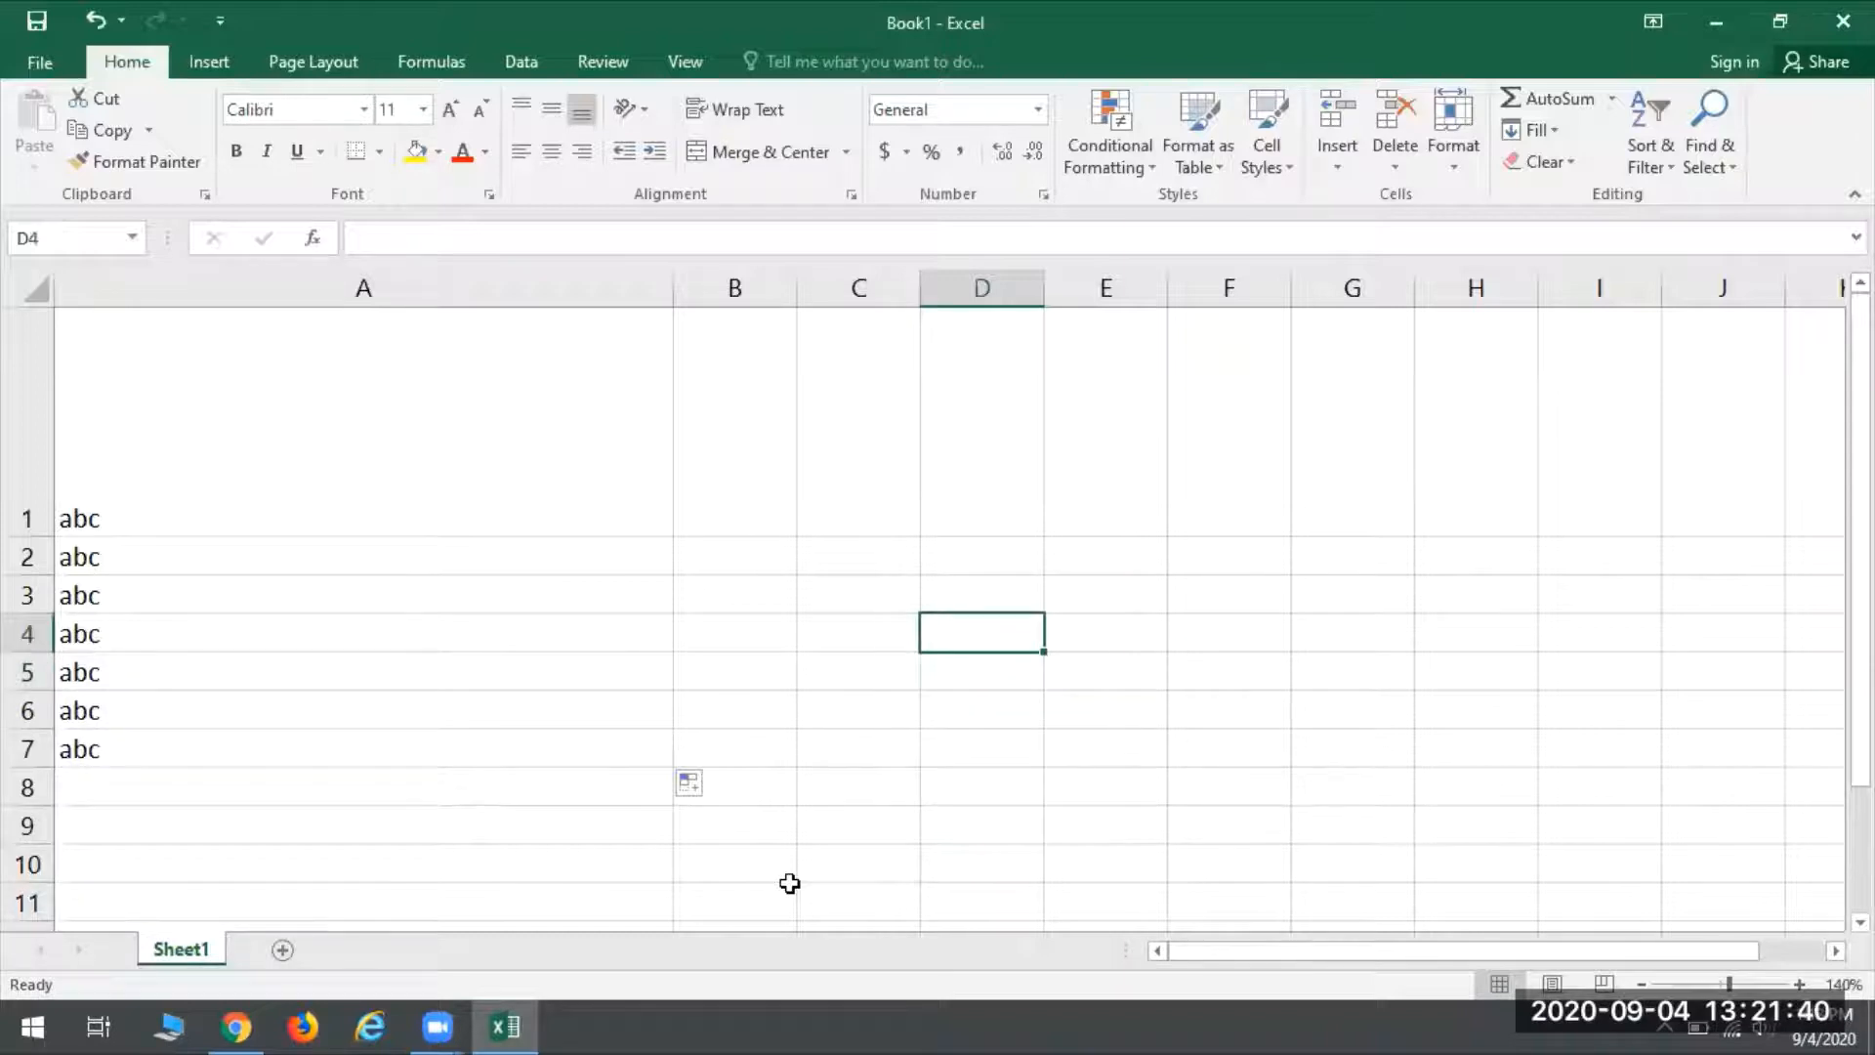
key(Up)
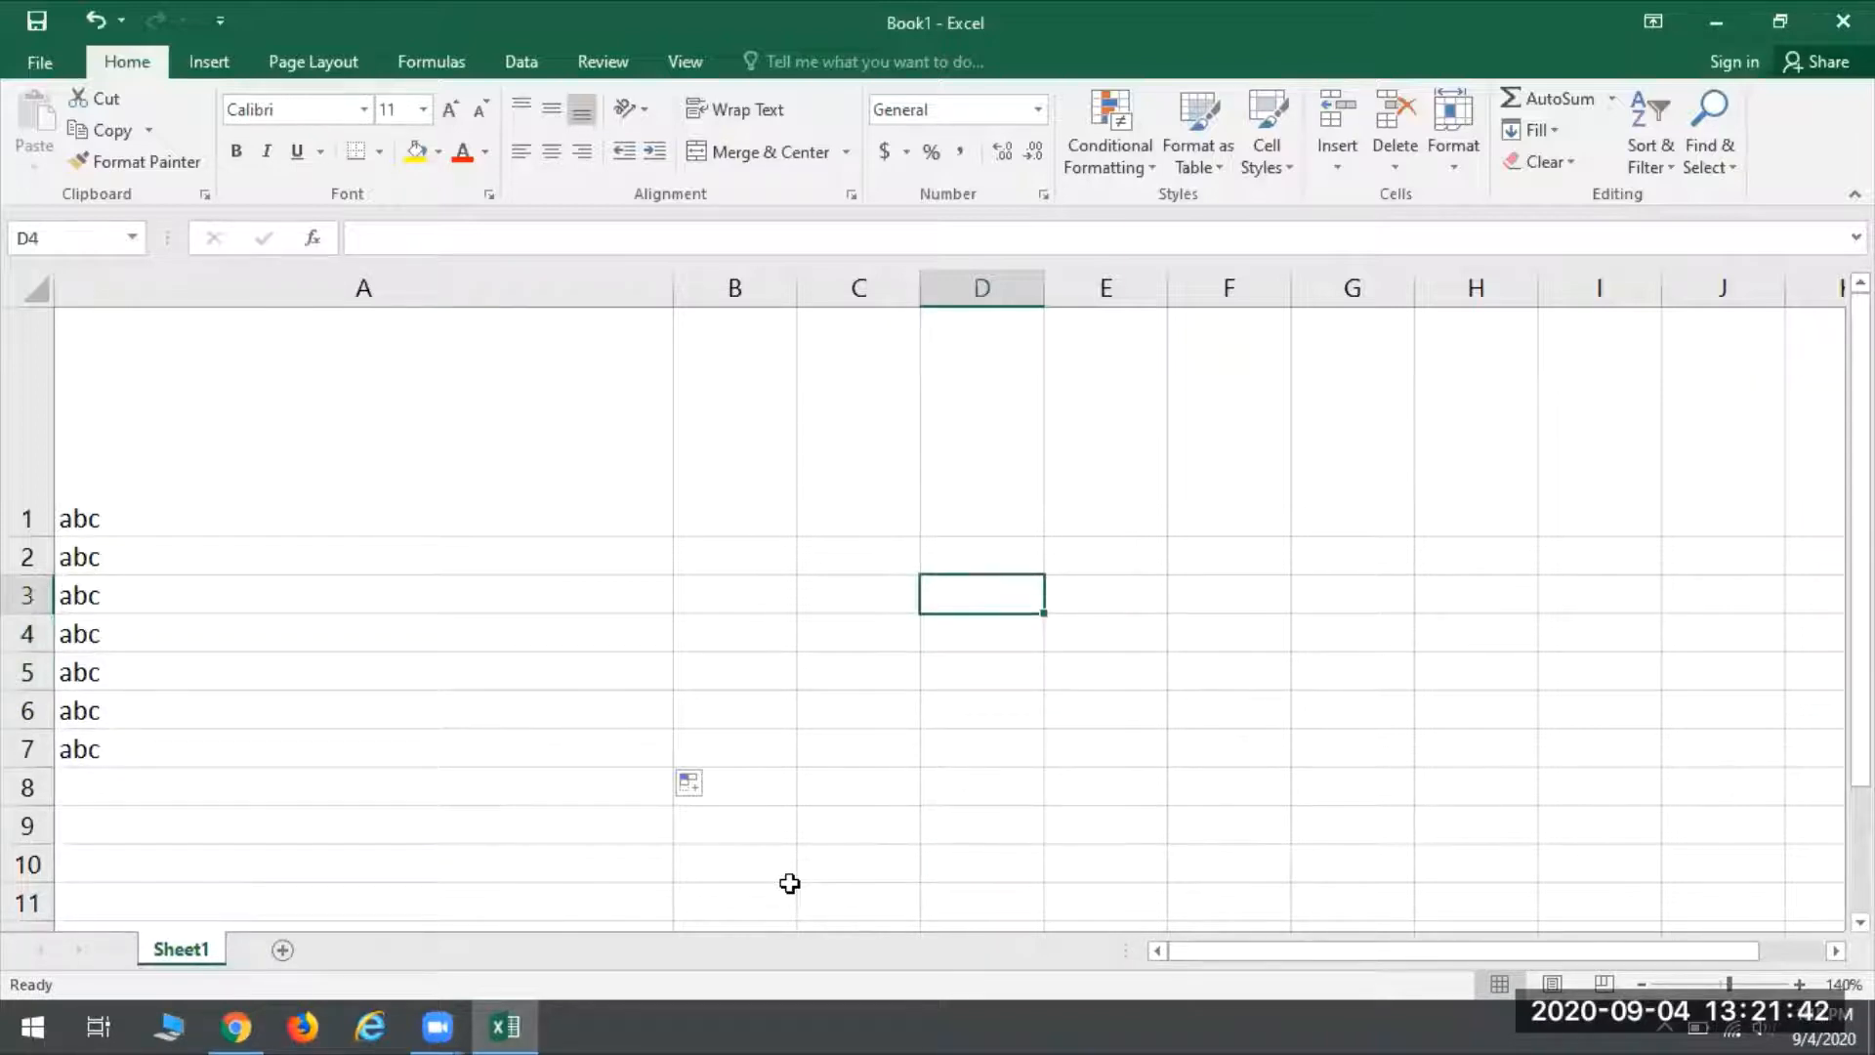
key(Up)
key(Up)
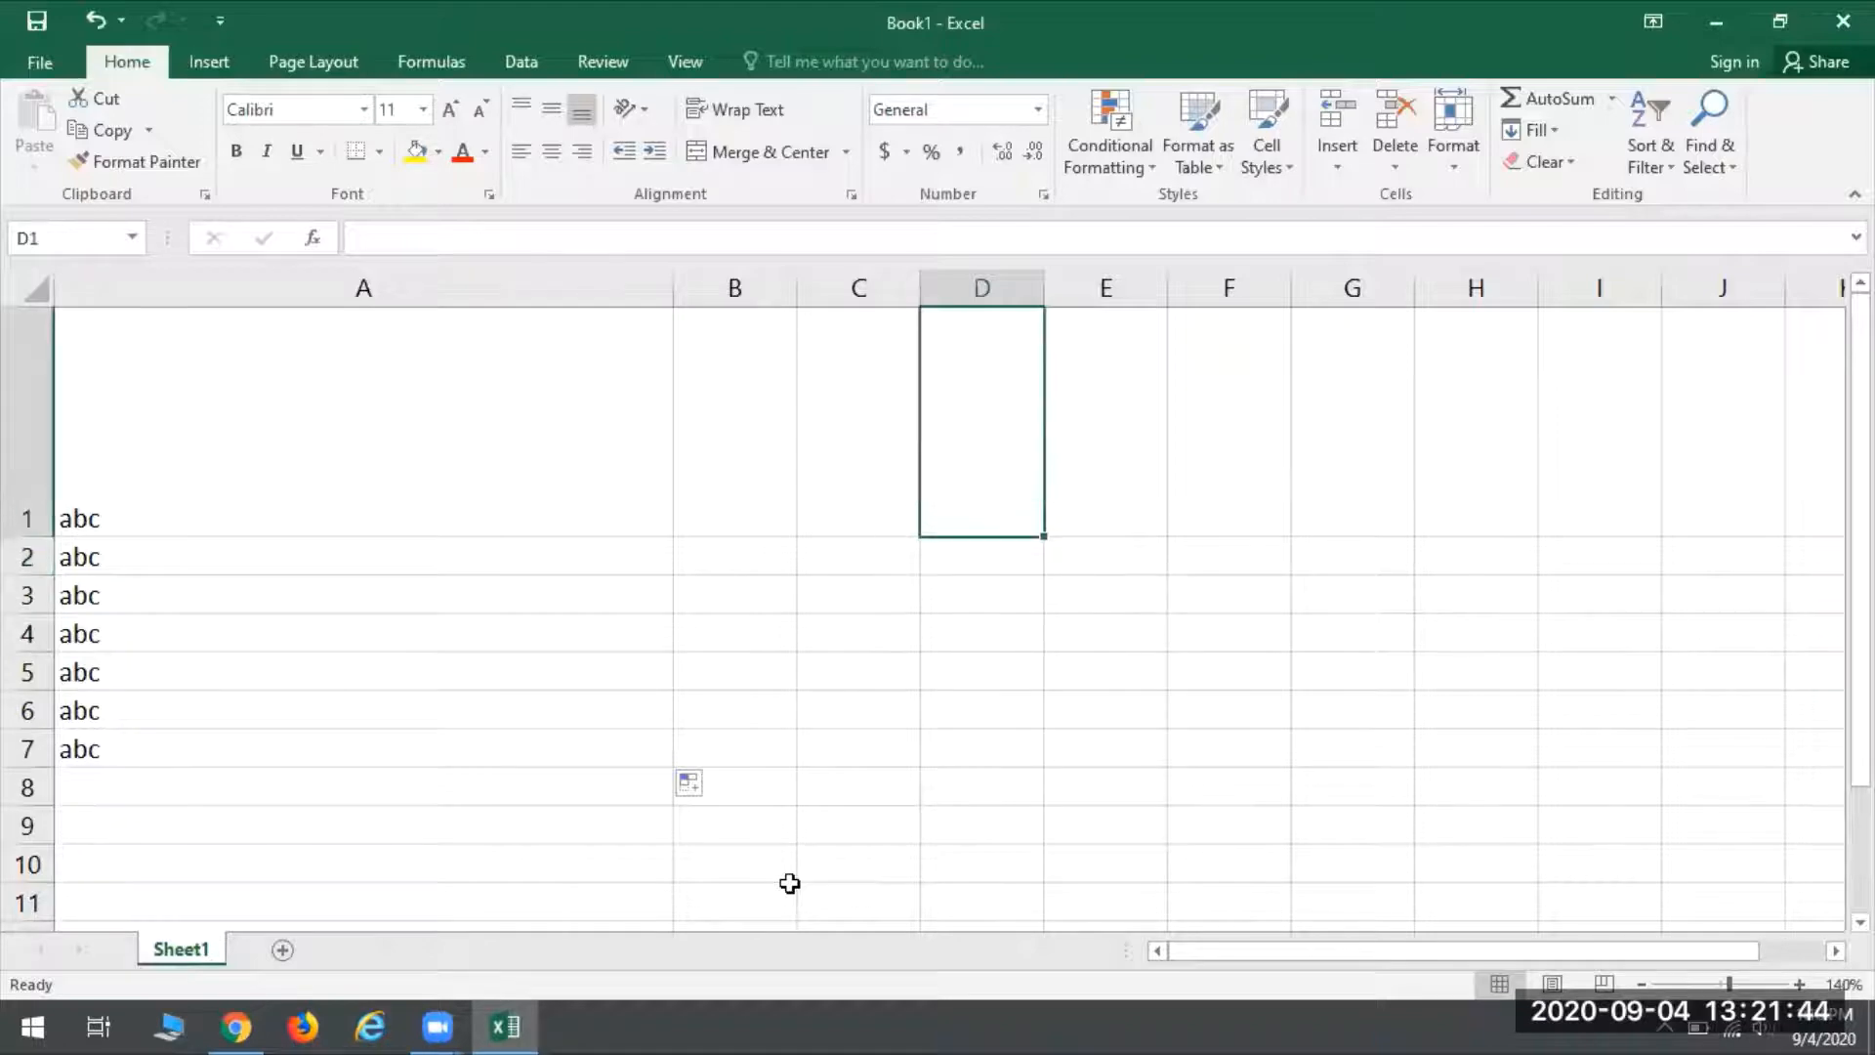
key(Down)
key(Down)
key(Down)
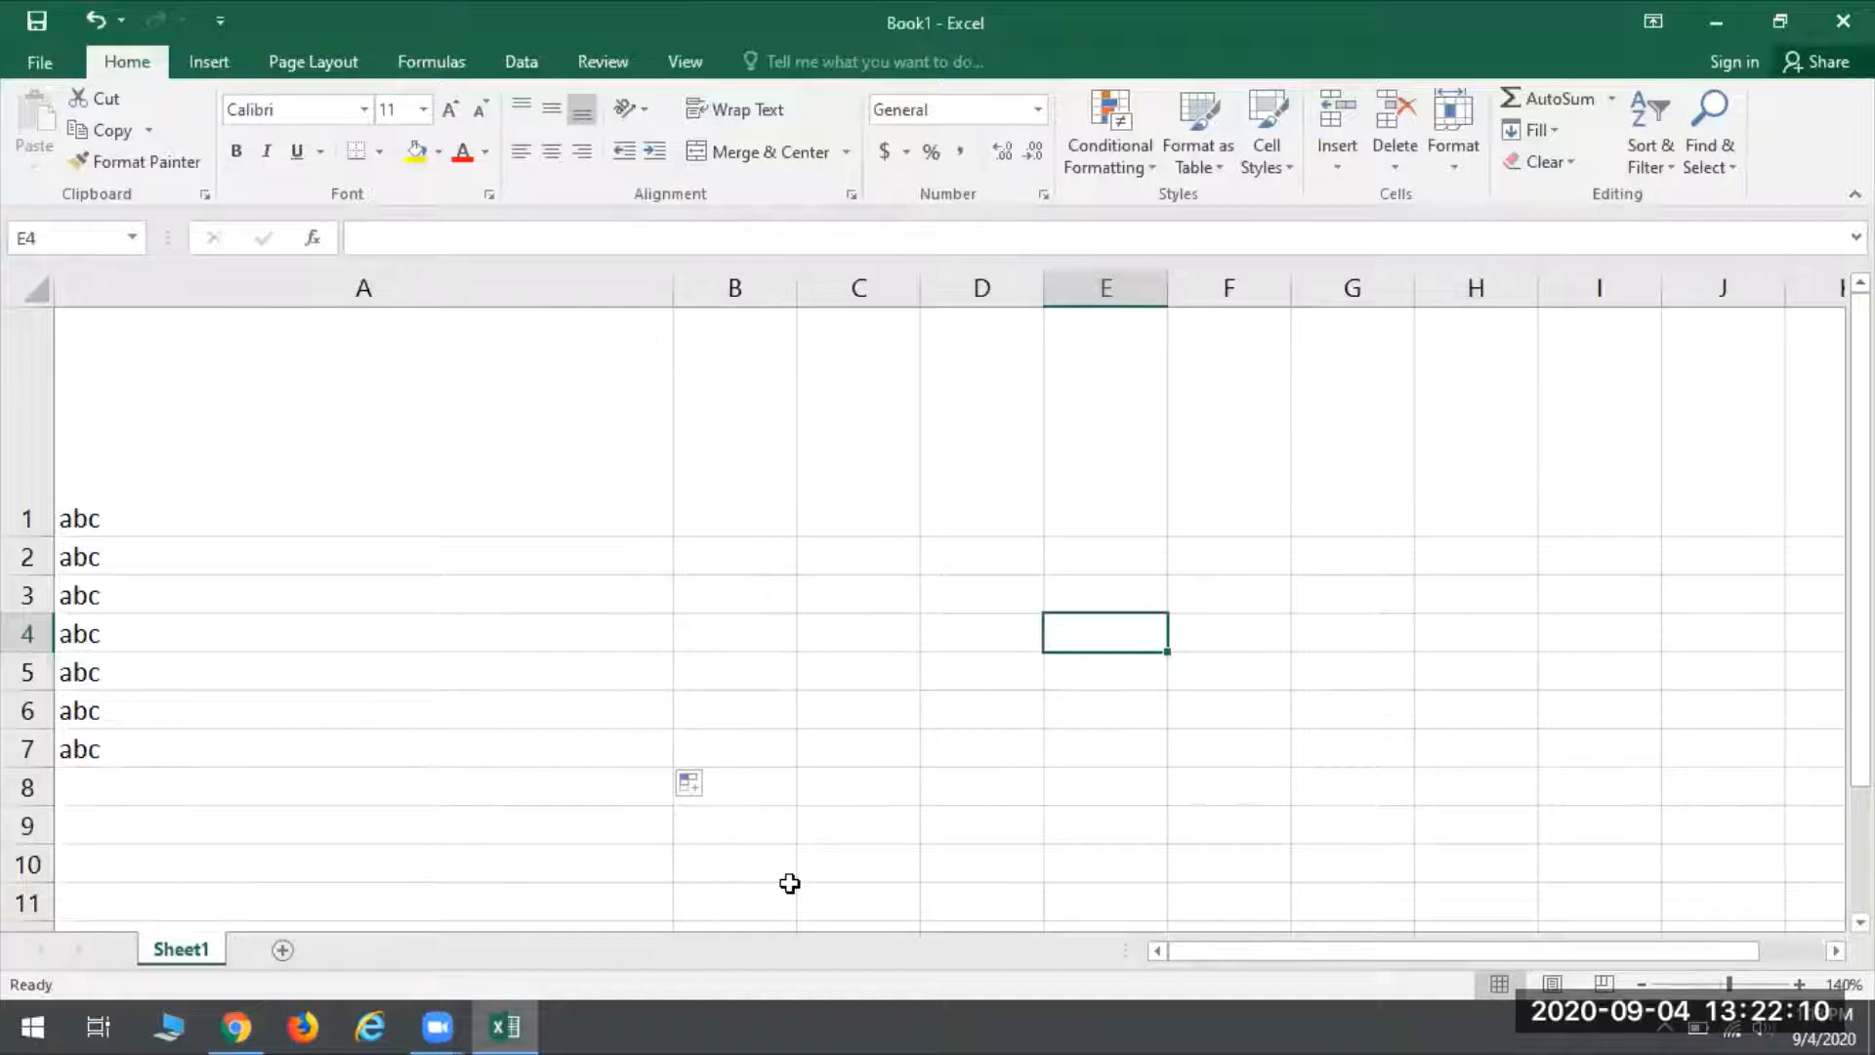
- Move the active cell along row 4 as far as J4 and back to A4
key(Right)
key(Right)
key(Right)
key(Right)
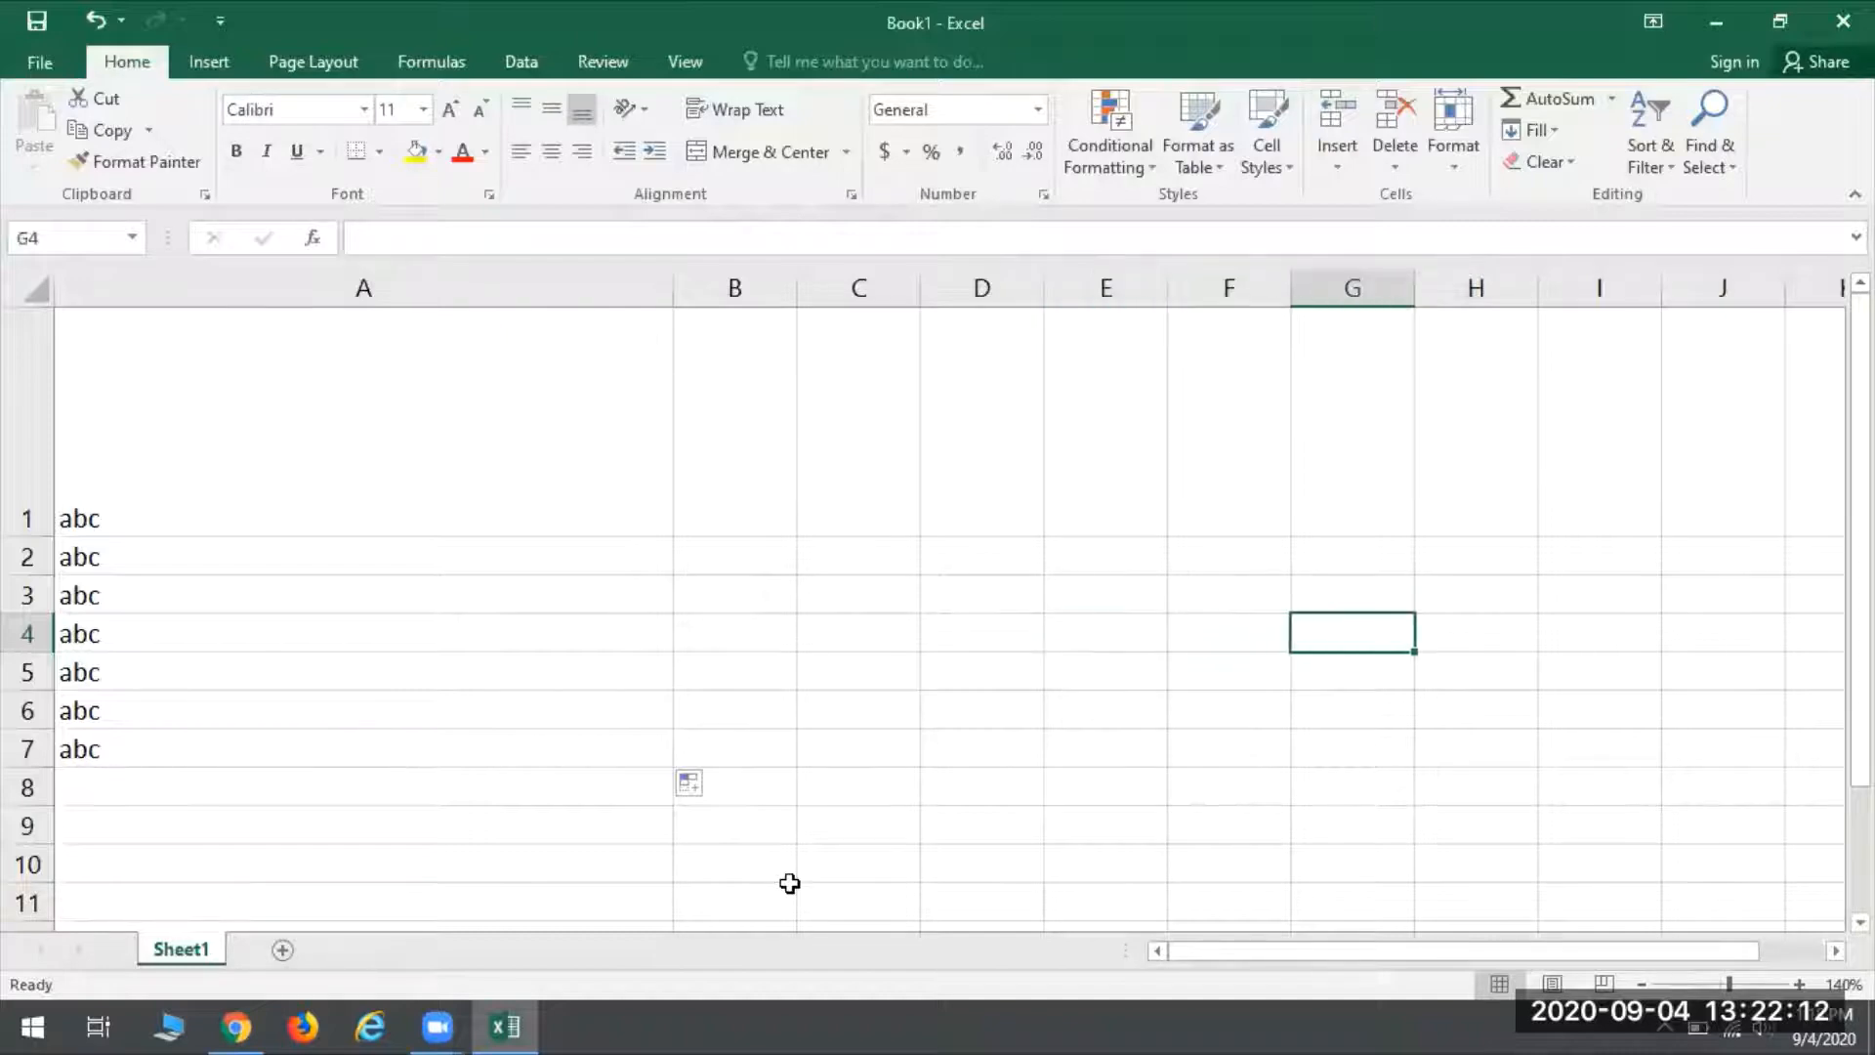
key(Right)
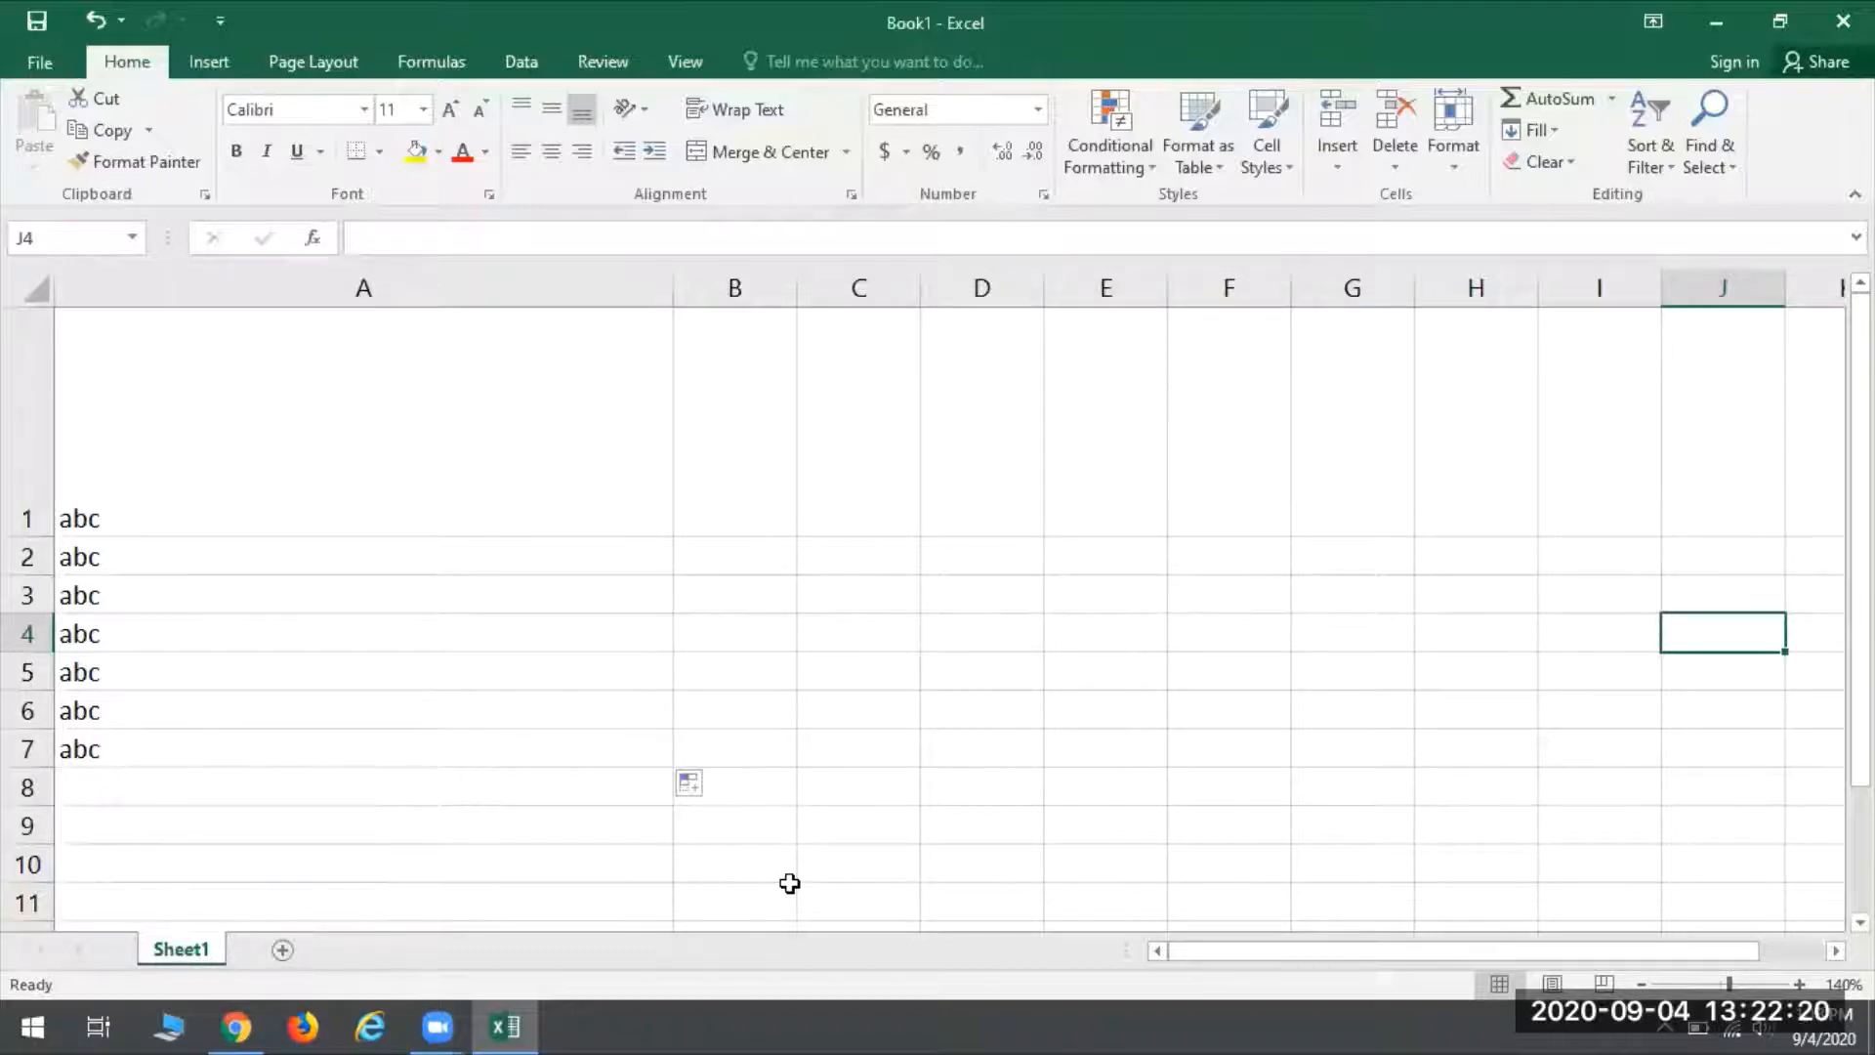
key(Left)
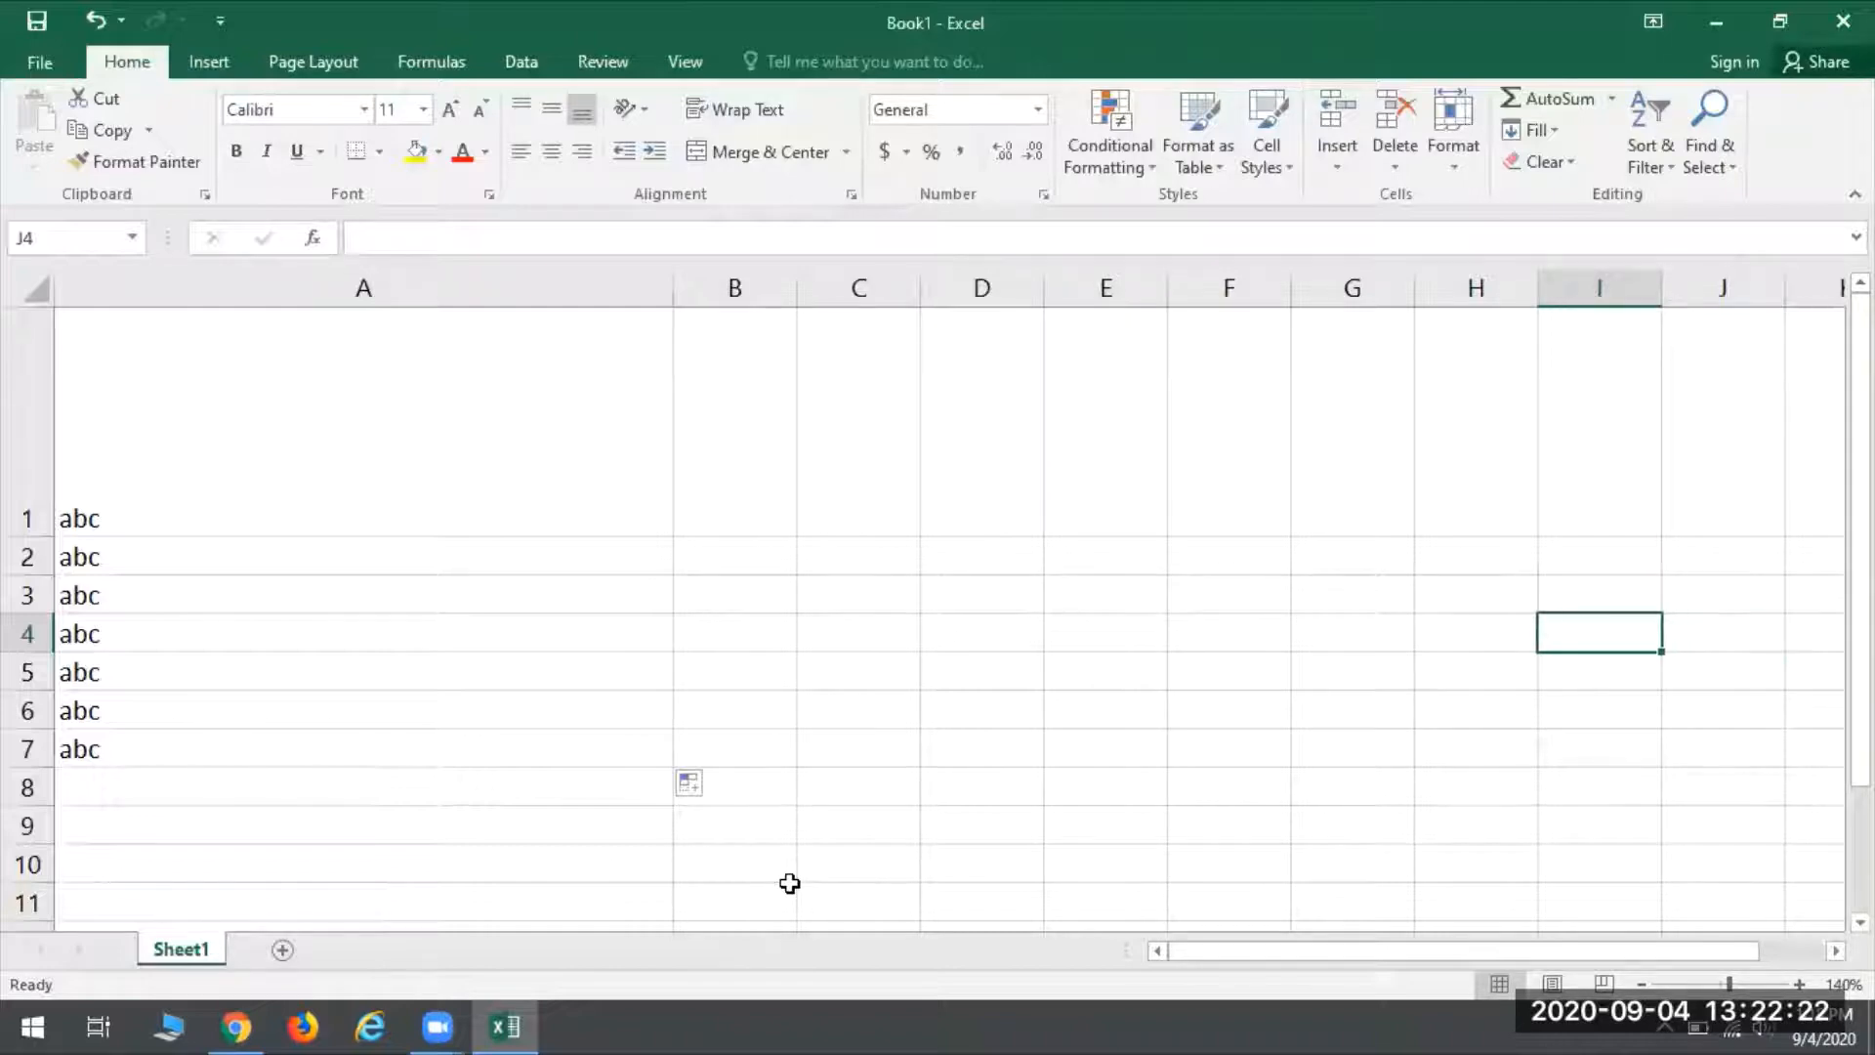
key(Left)
key(Left)
key(Left)
key(Left)
key(Left)
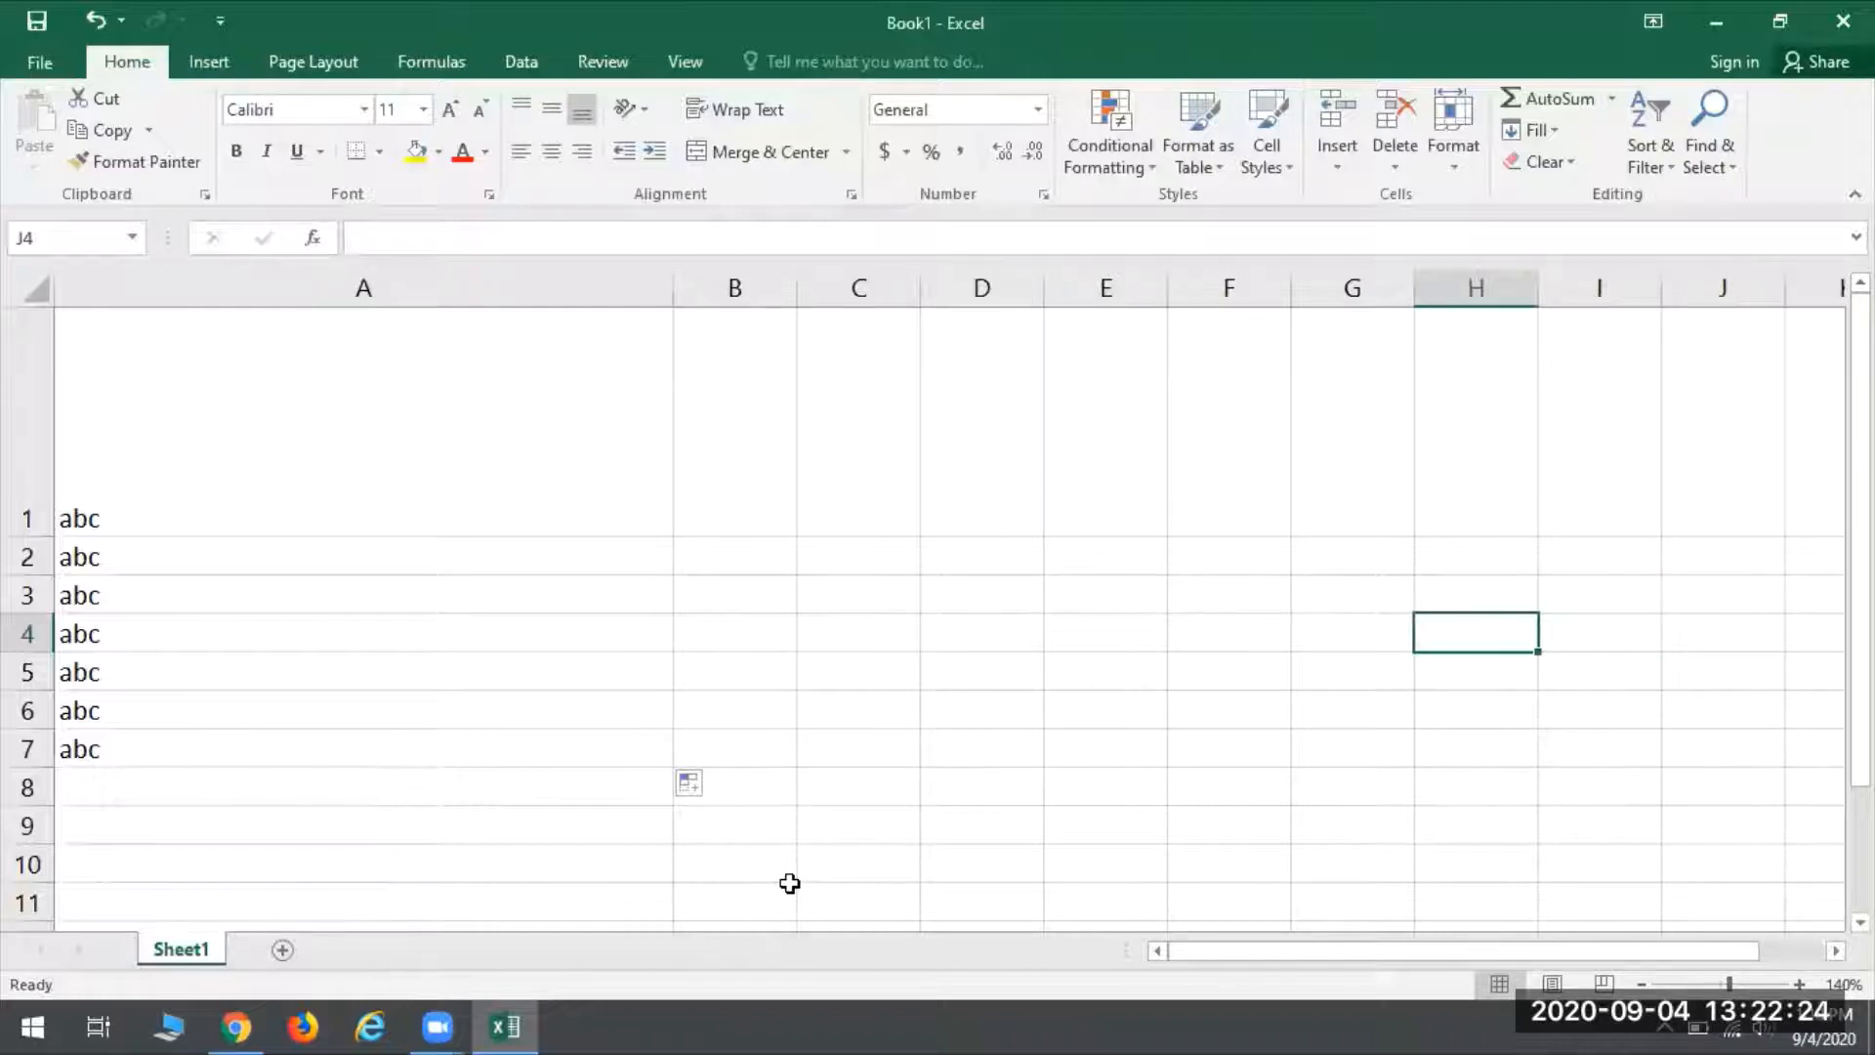
key(Left)
key(Left)
key(Left)
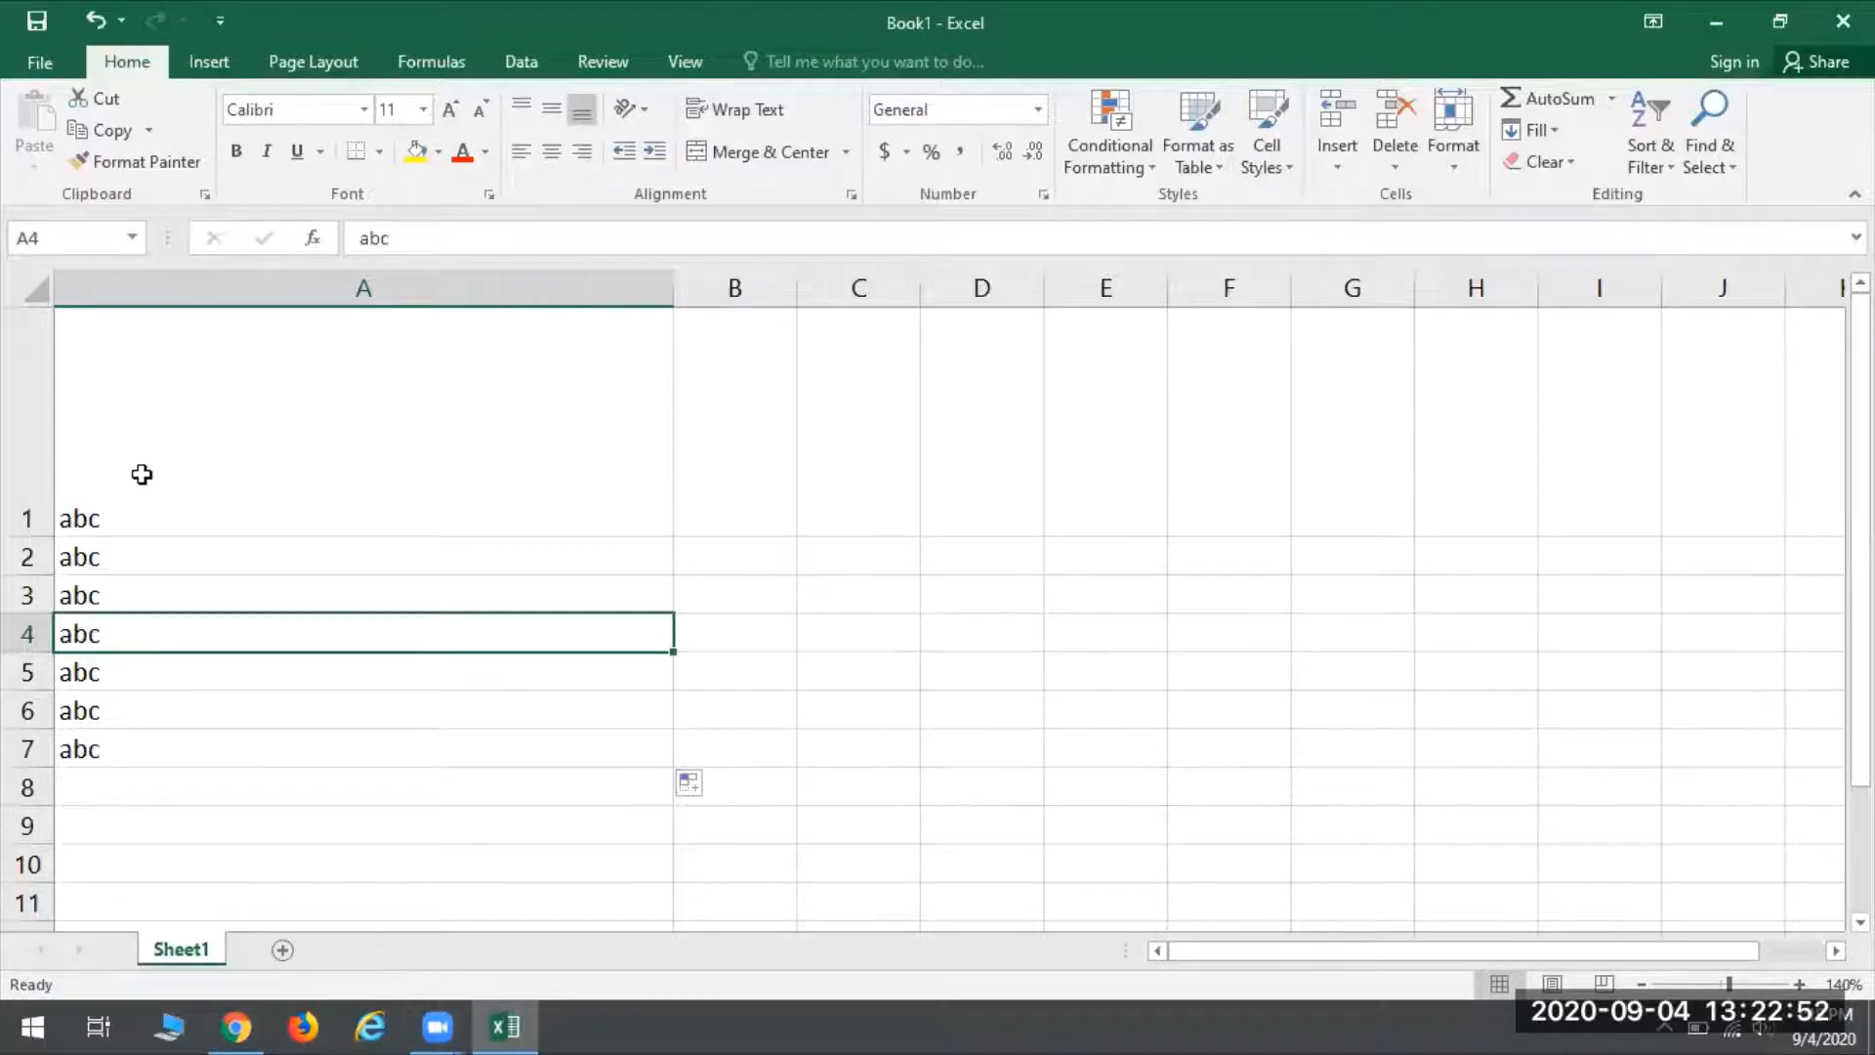
- Colour the text in cells A1:A7 red
drag(137, 472, 91, 745)
click(348, 548)
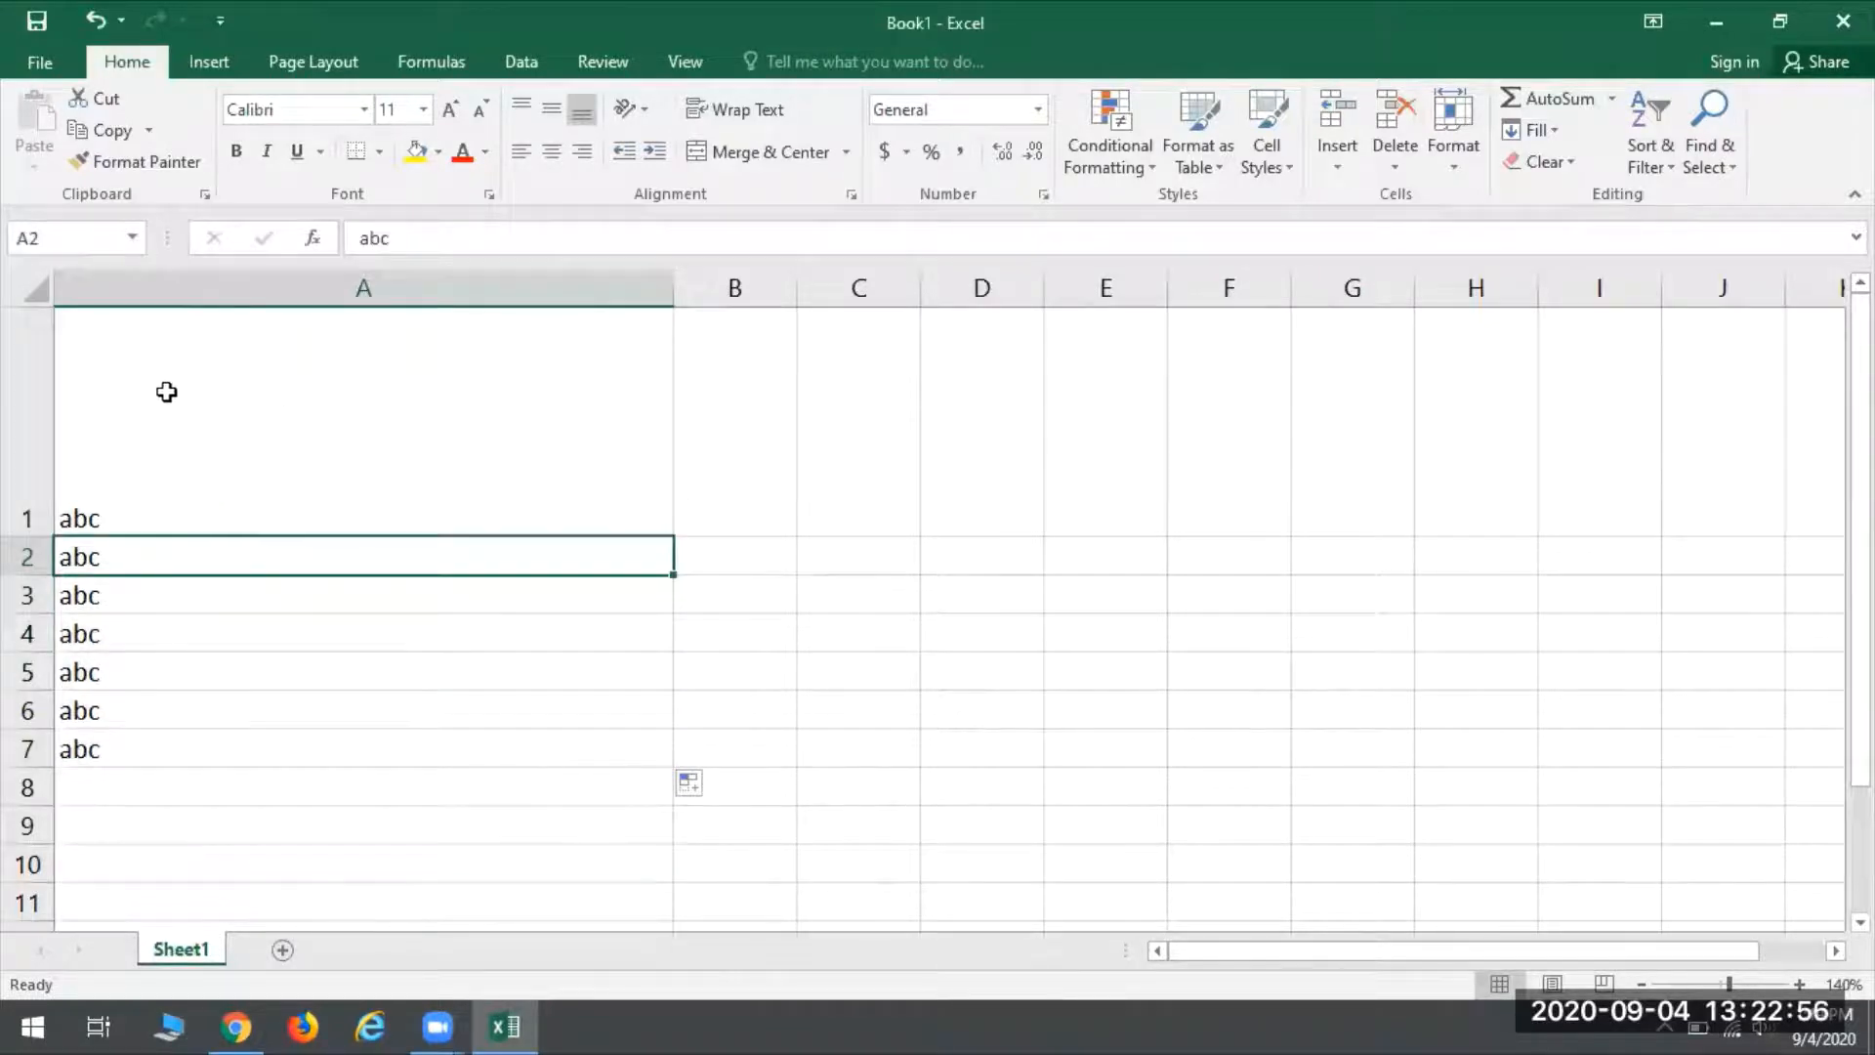
drag(207, 466, 231, 761)
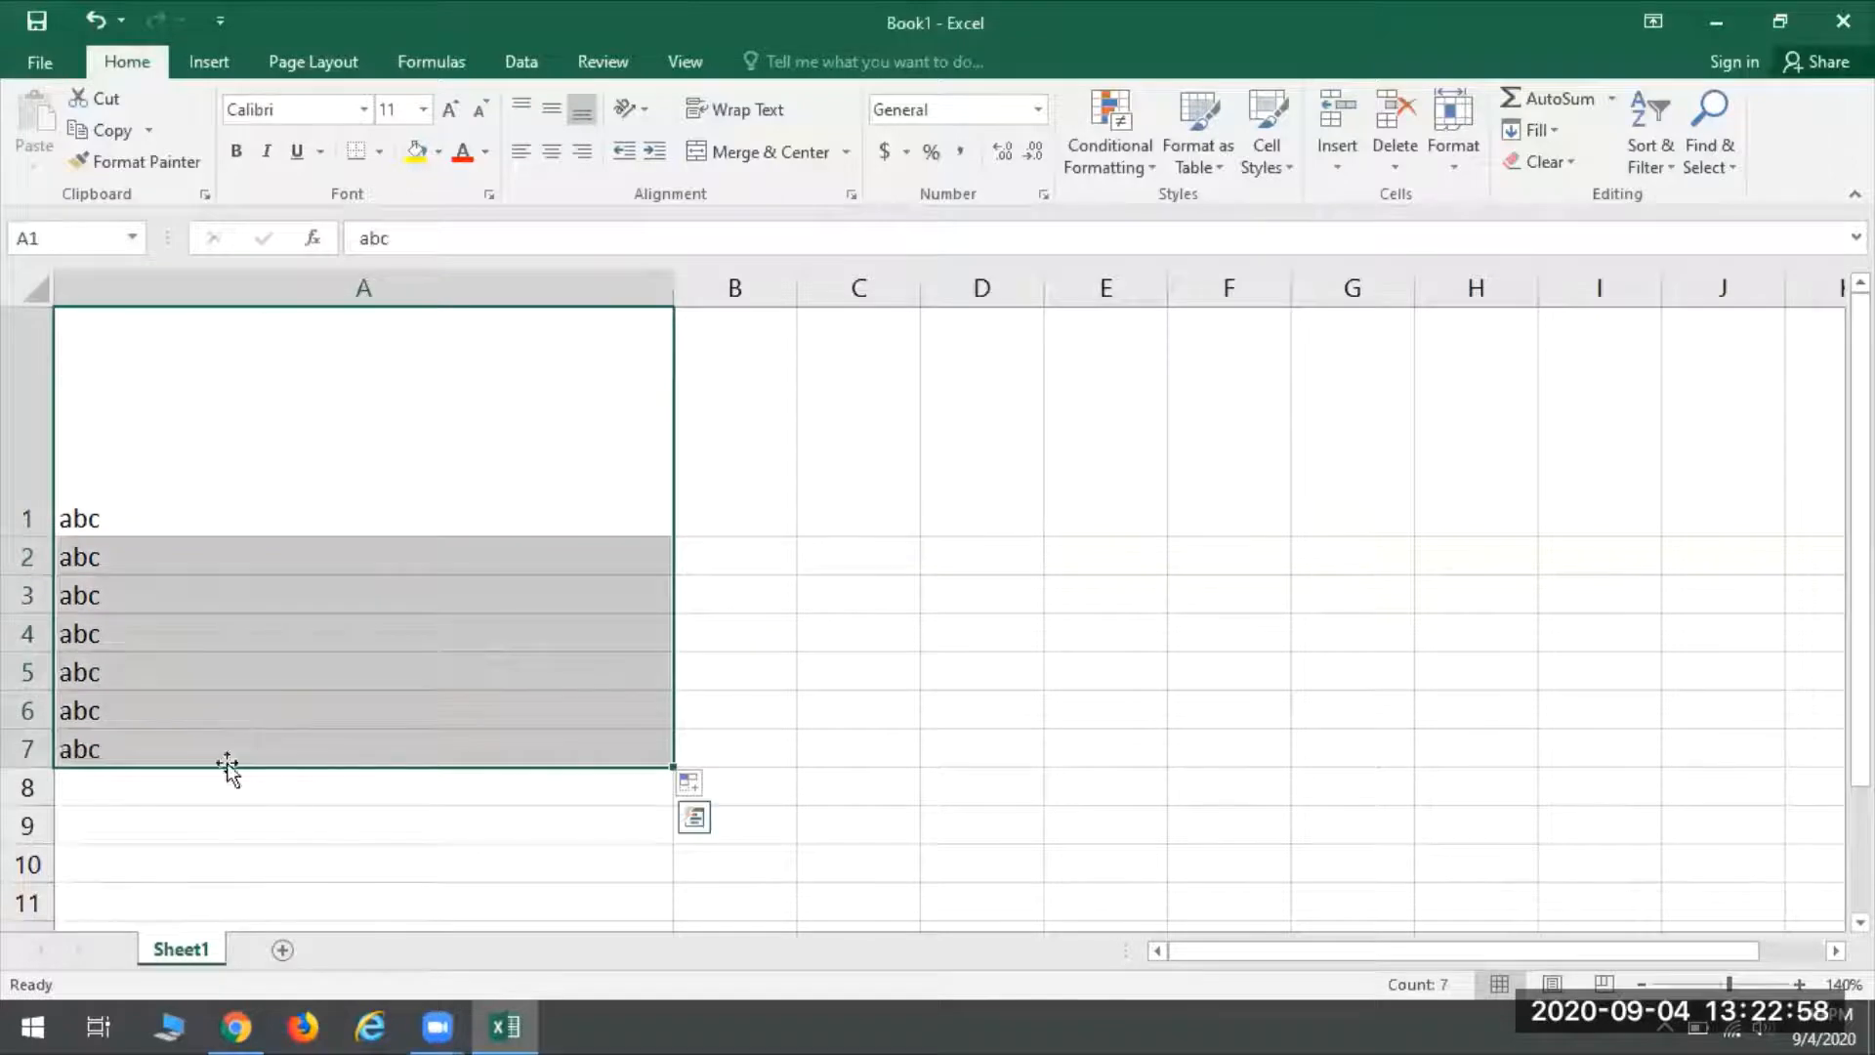
click(462, 154)
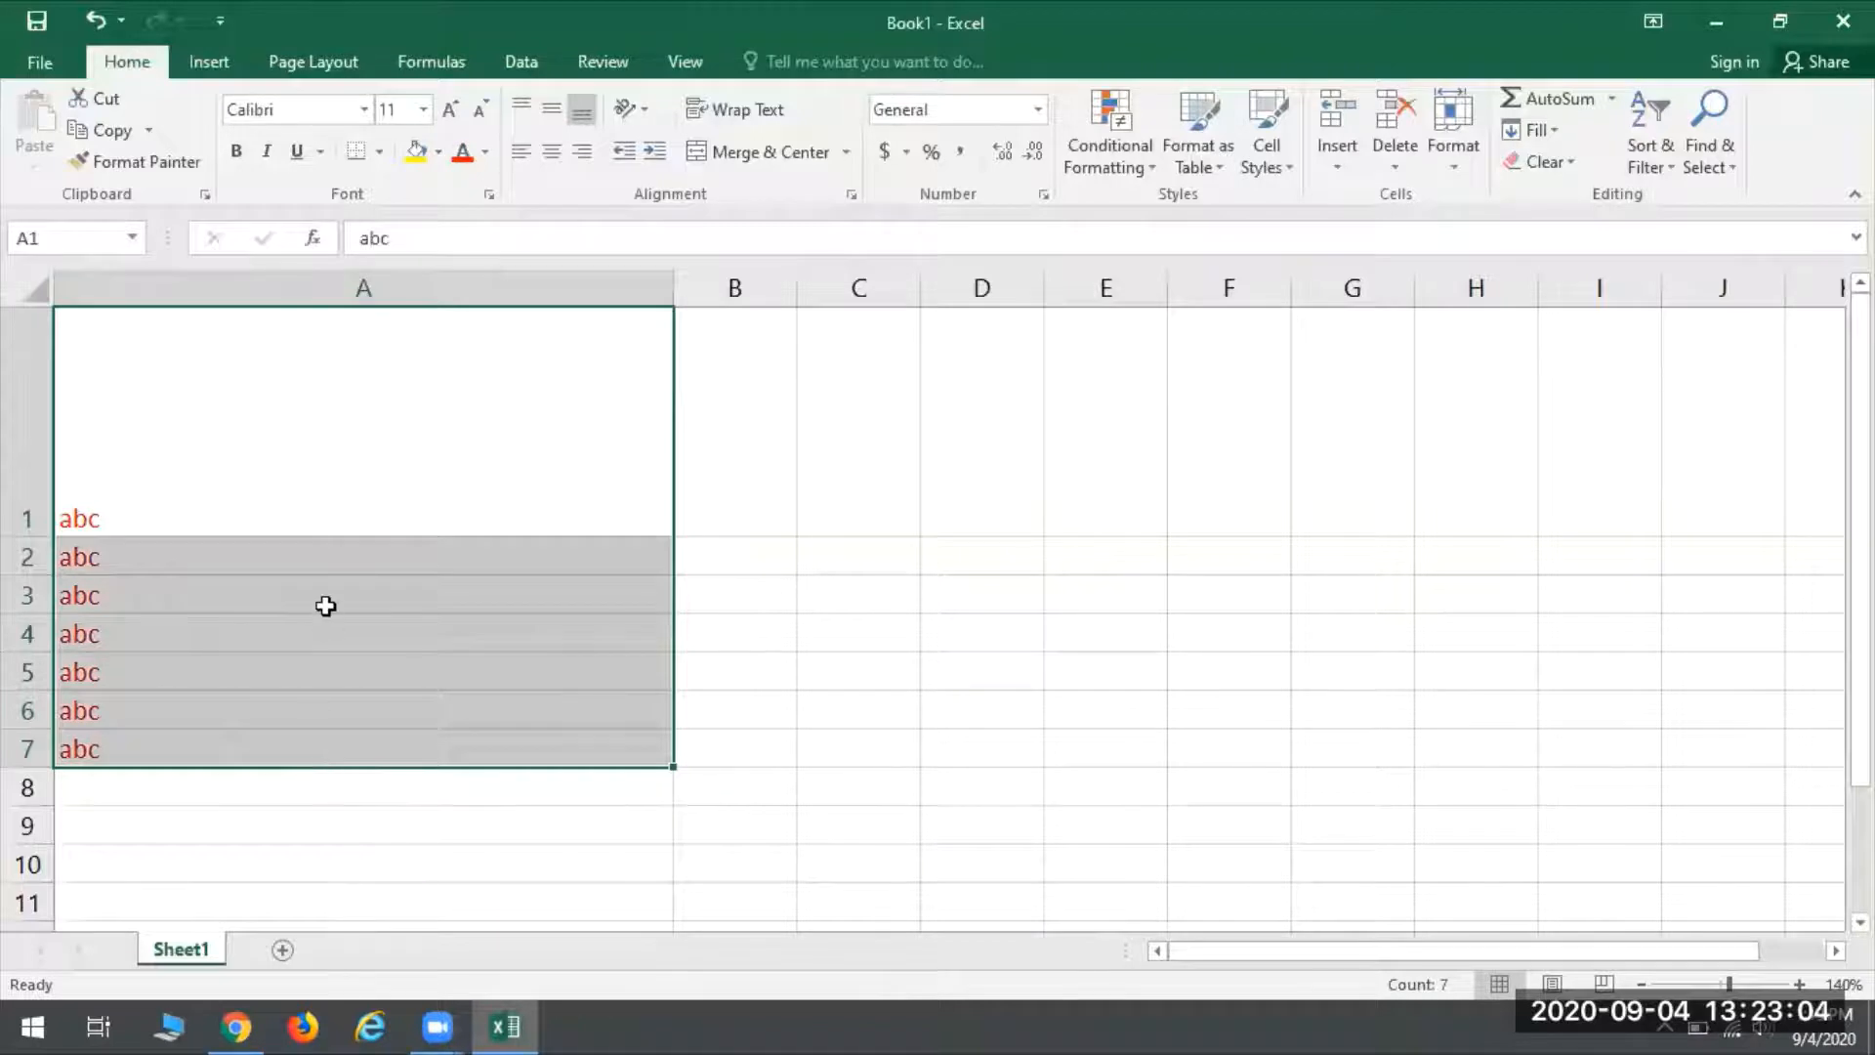
click(311, 490)
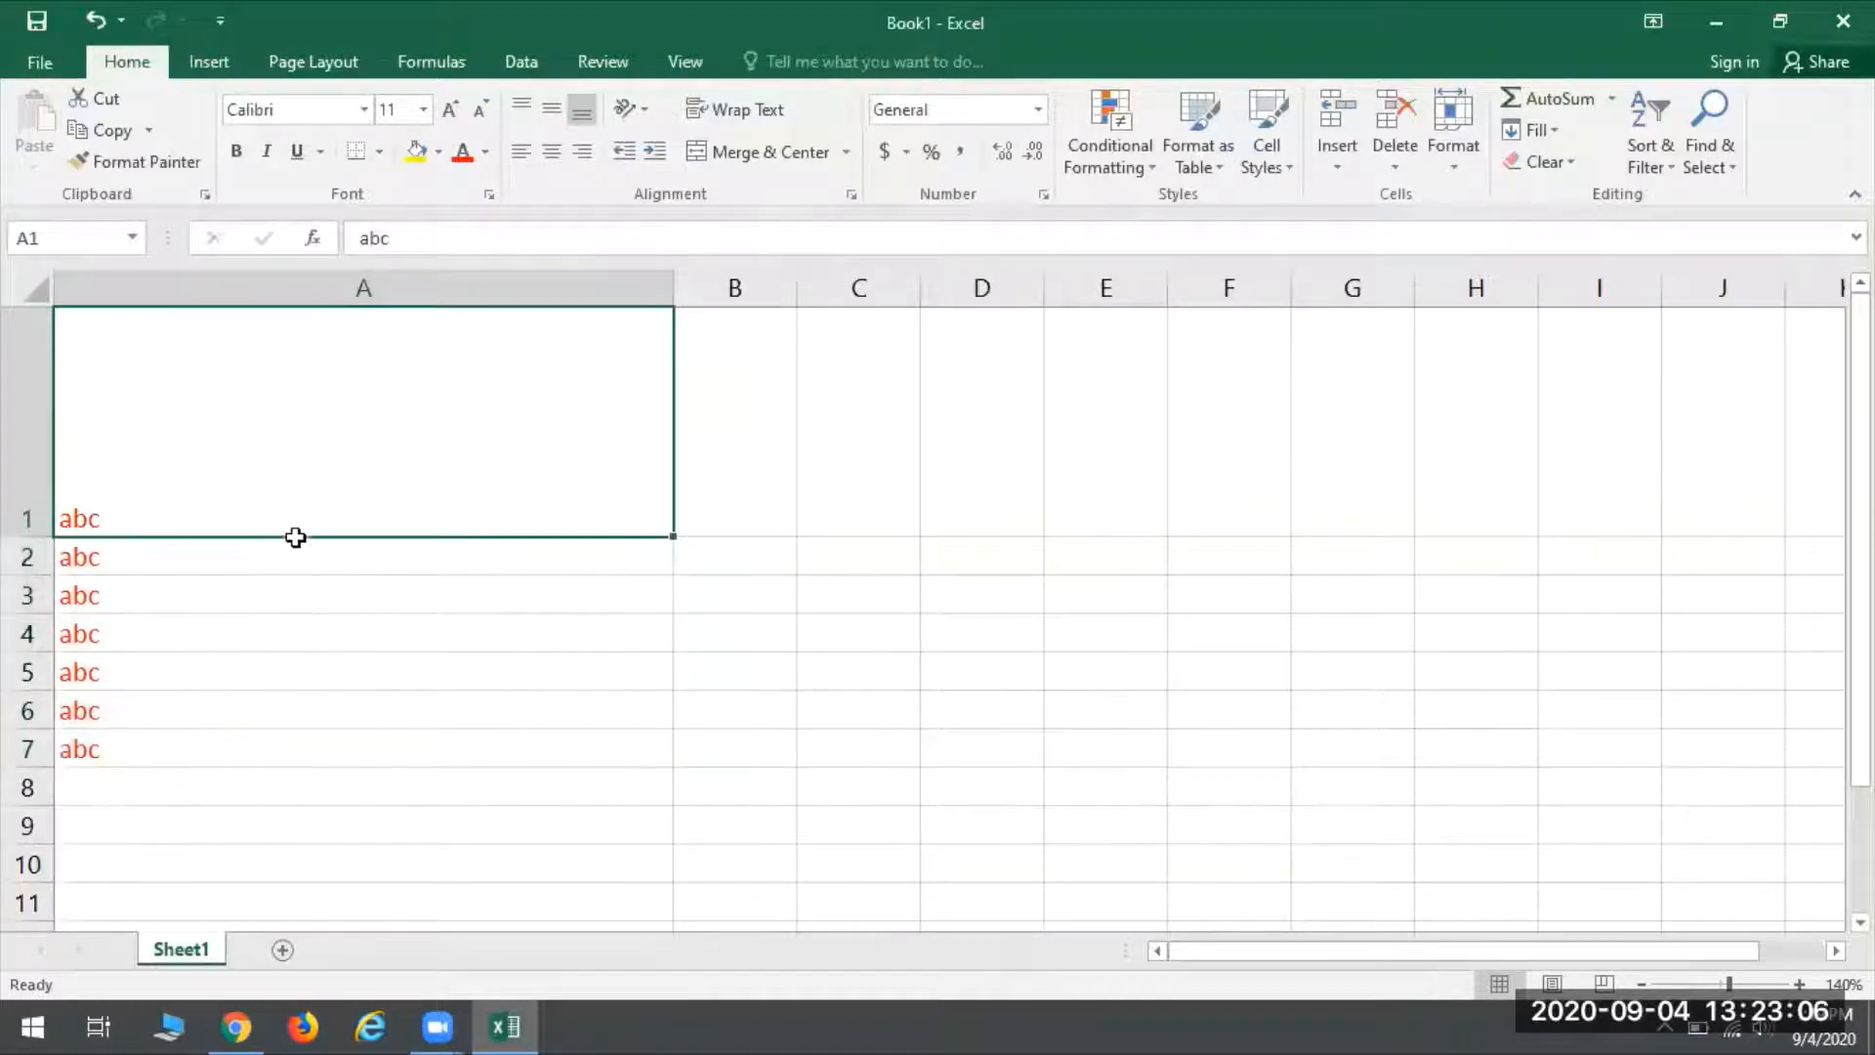
- Select the ranges A1:A7, A1:G9 and A1:F8 in turn, and clear the selection by choosing cell C2
drag(189, 482, 243, 757)
click(406, 391)
drag(600, 488, 1308, 835)
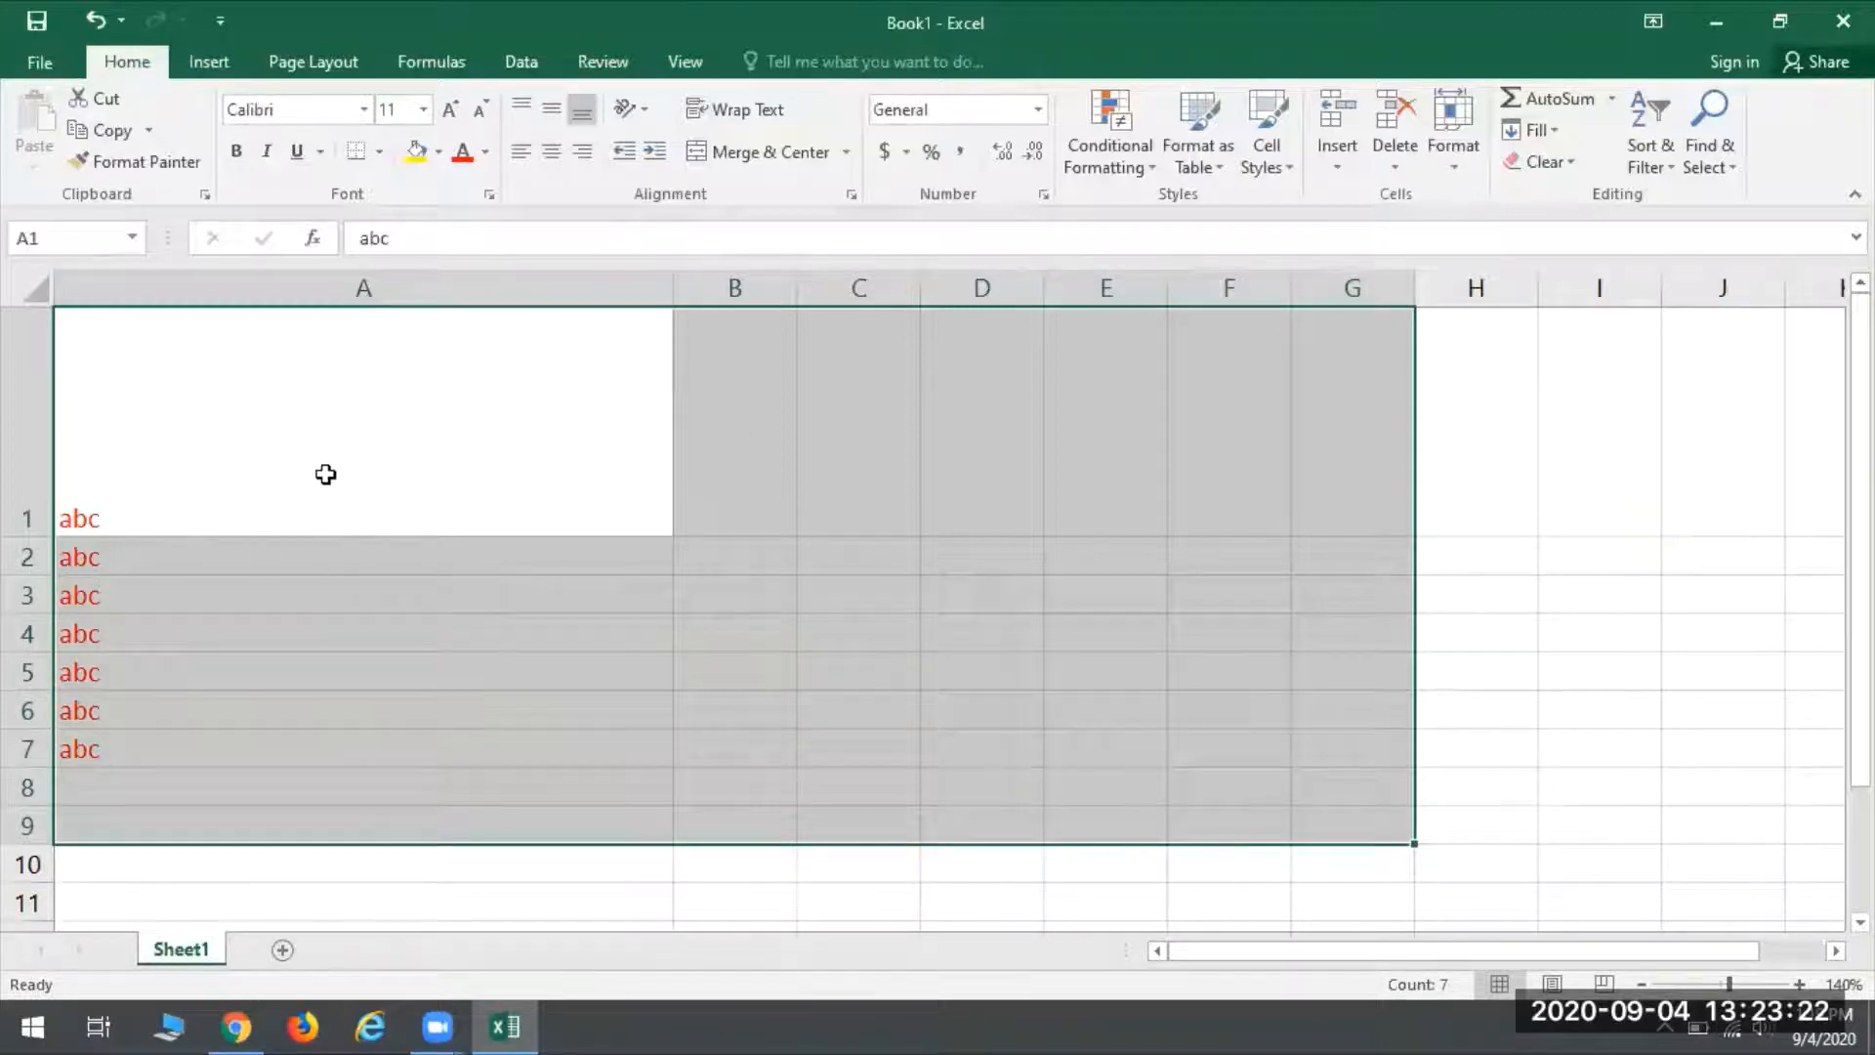
drag(251, 389, 1184, 771)
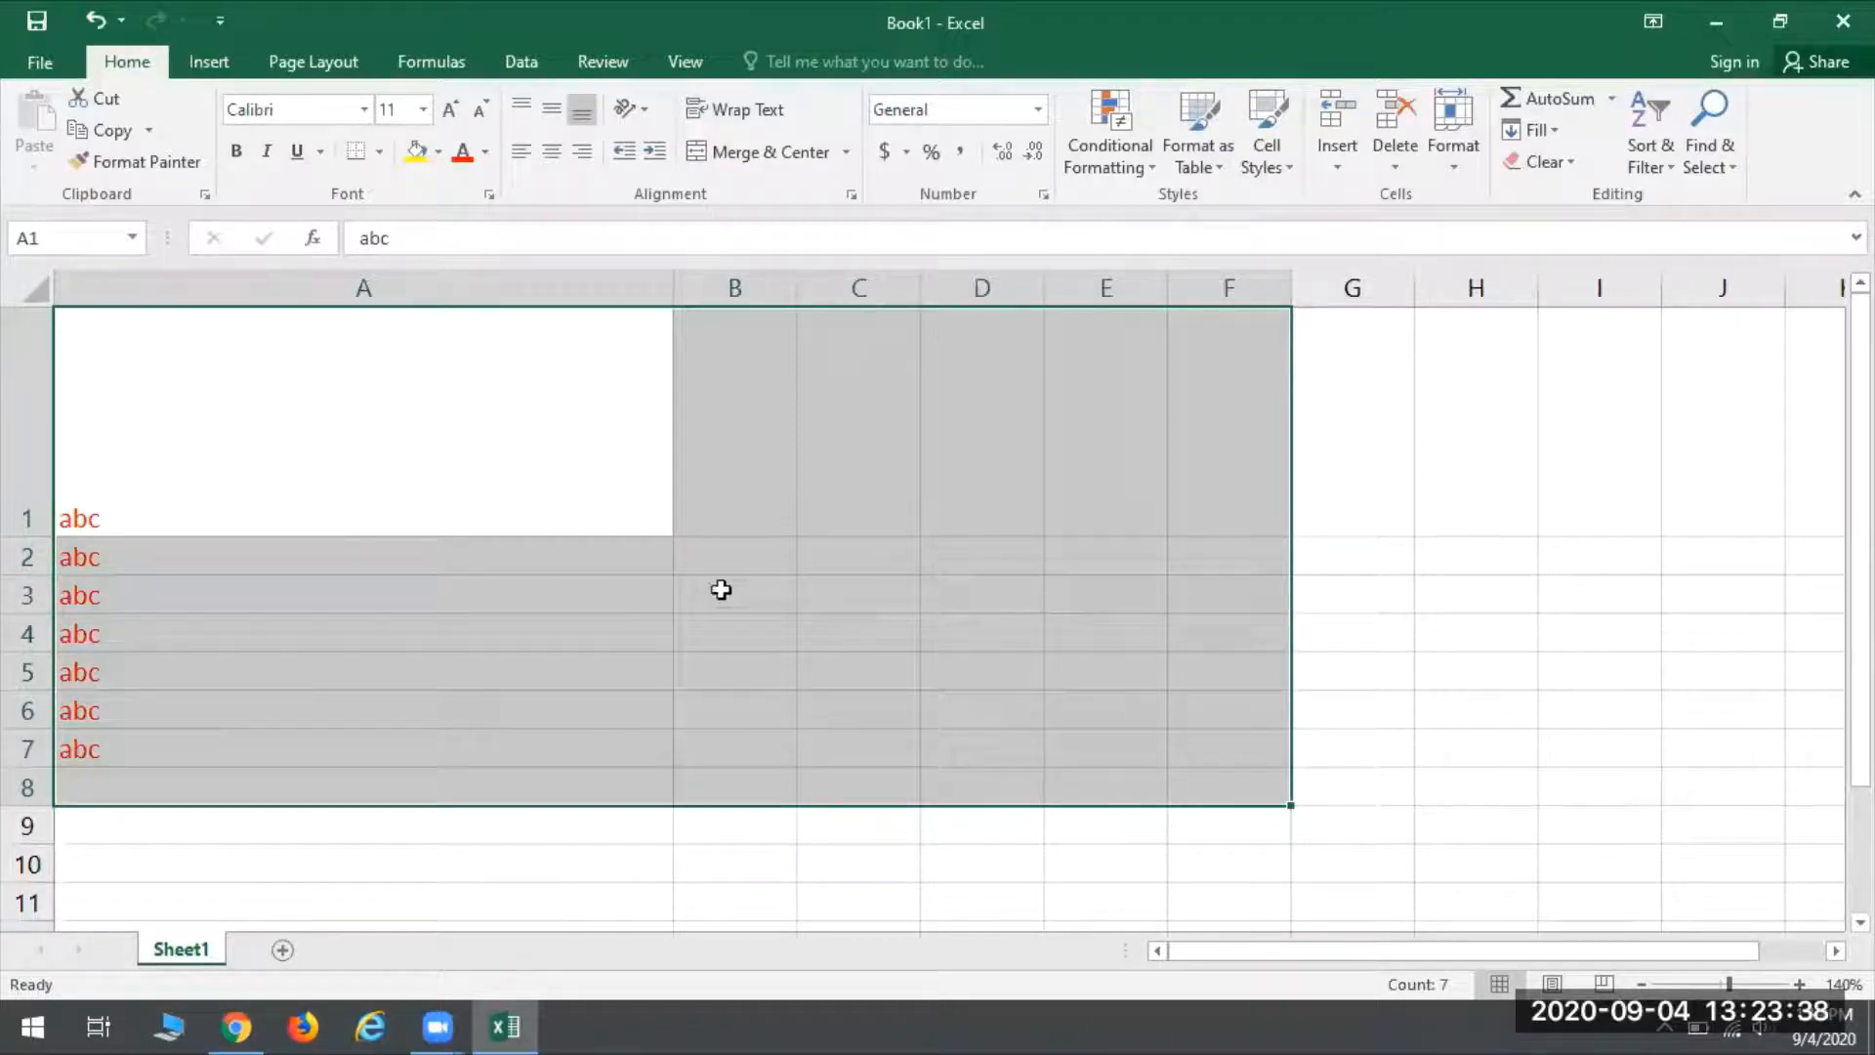
click(807, 569)
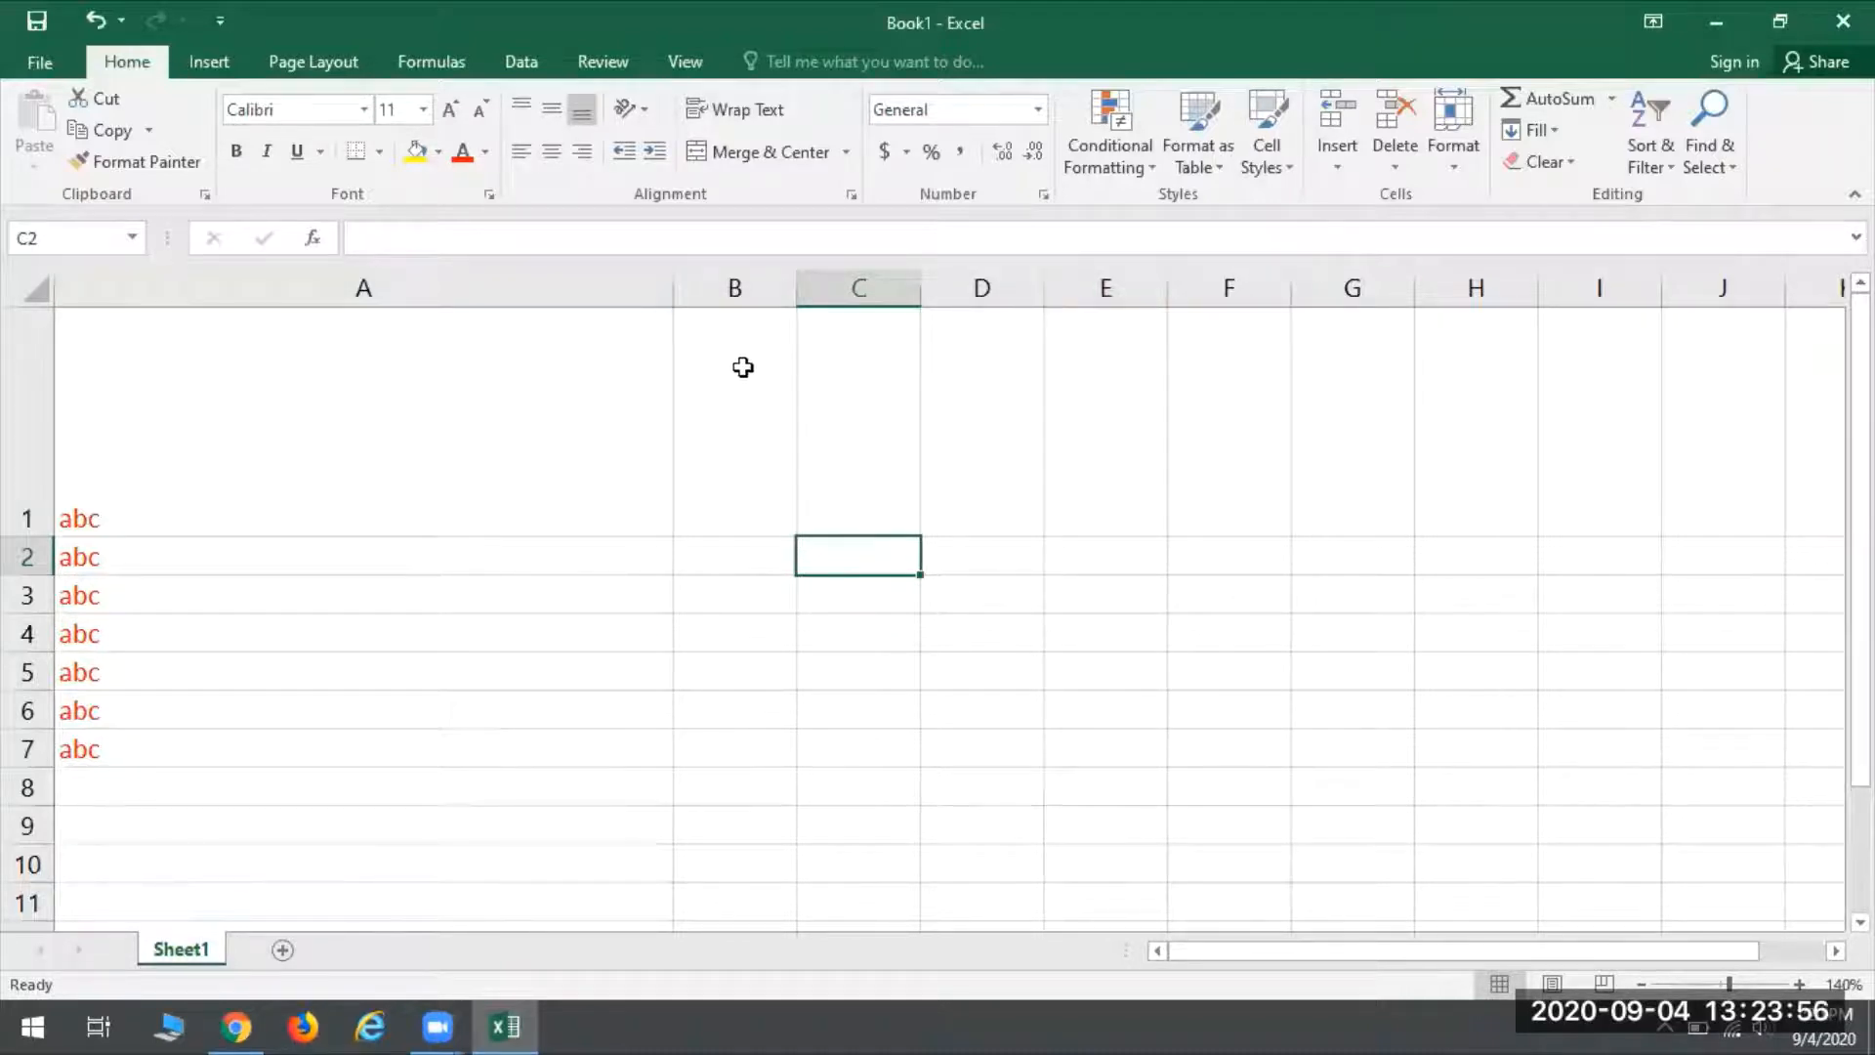
- Select the whole of column B and check how far down the sheet the selection extends
click(706, 283)
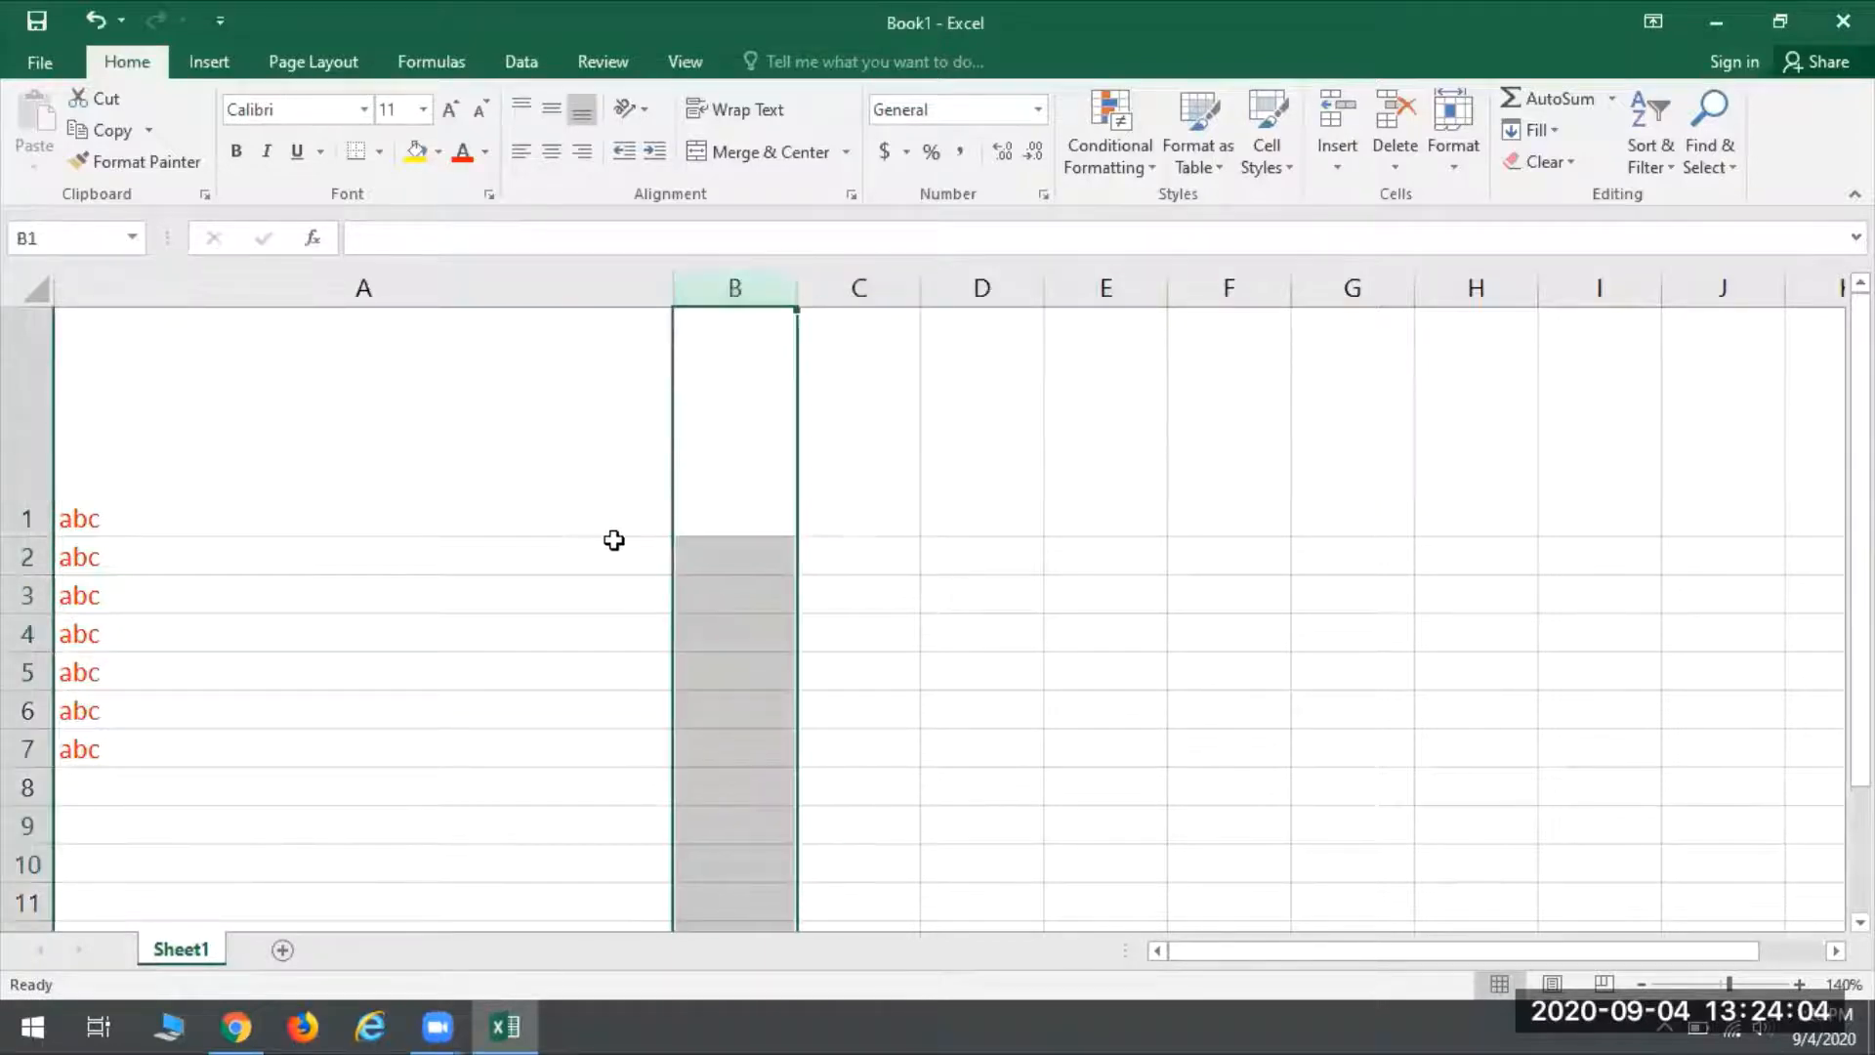
scroll(718, 459, down, 18)
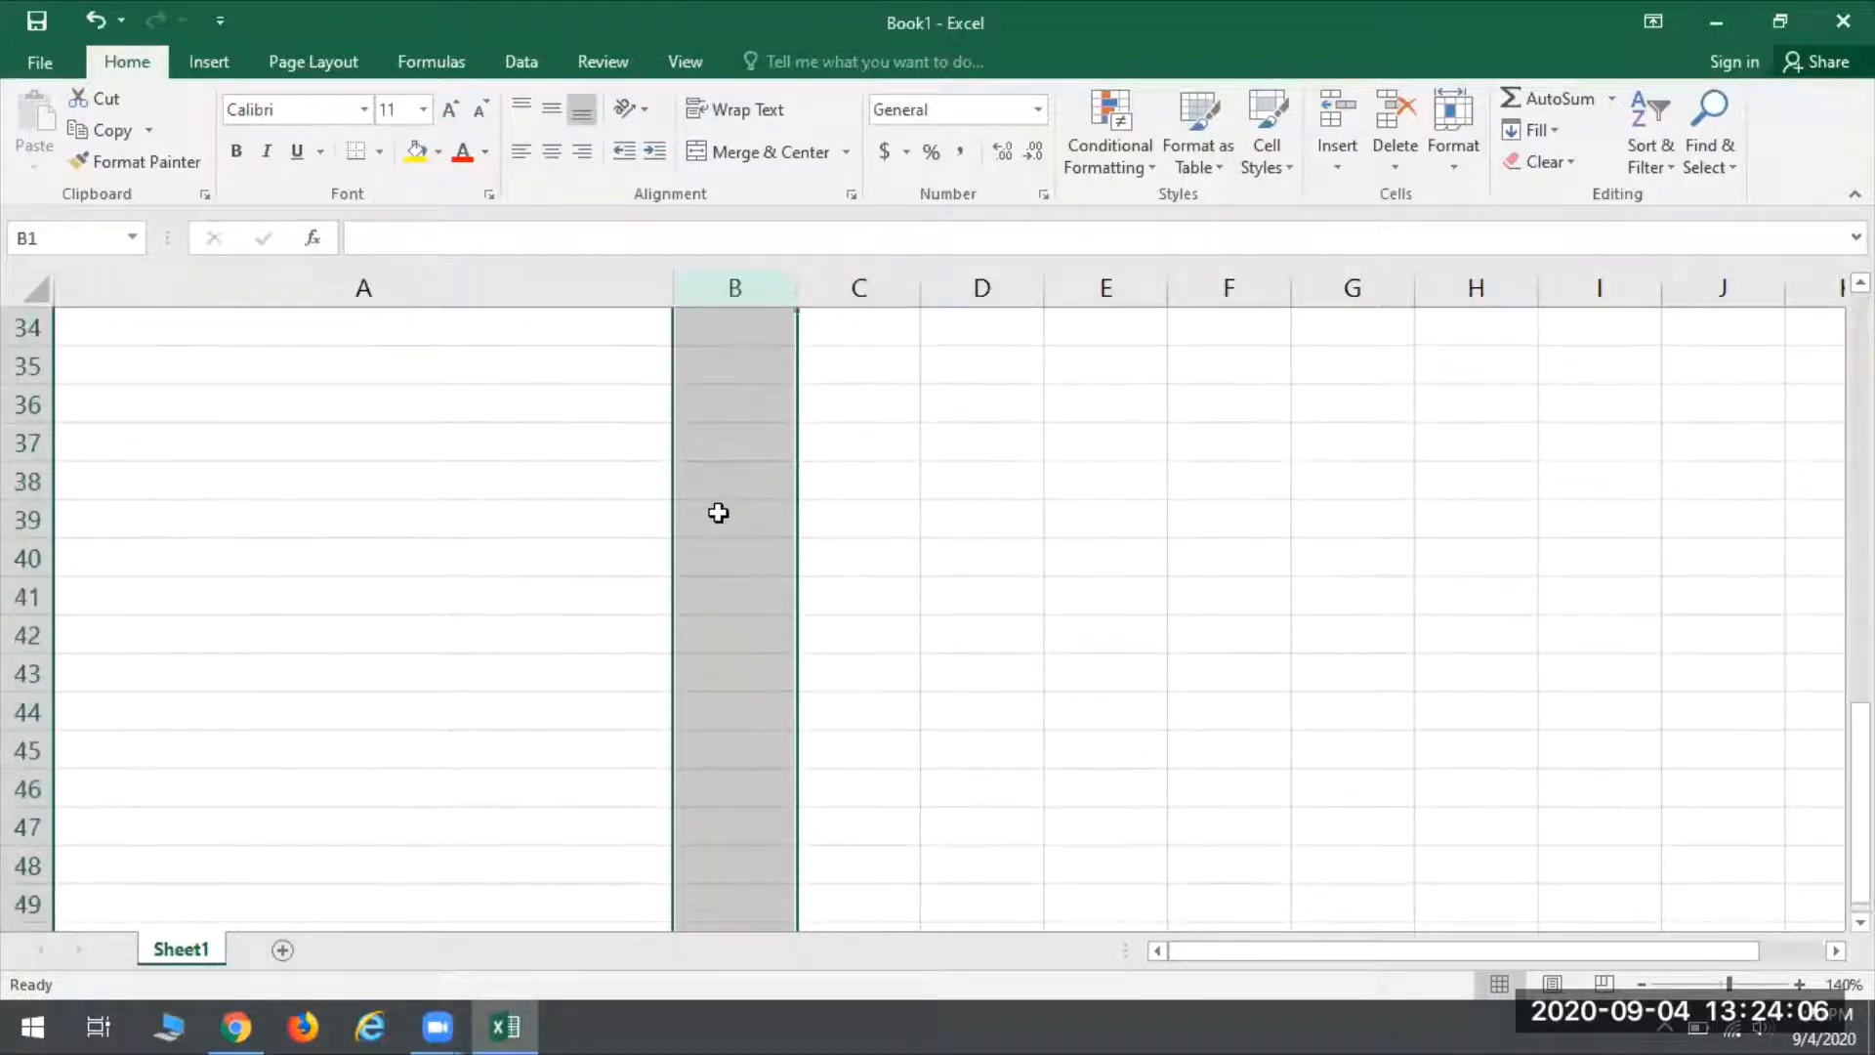
scroll(720, 520, down, 20)
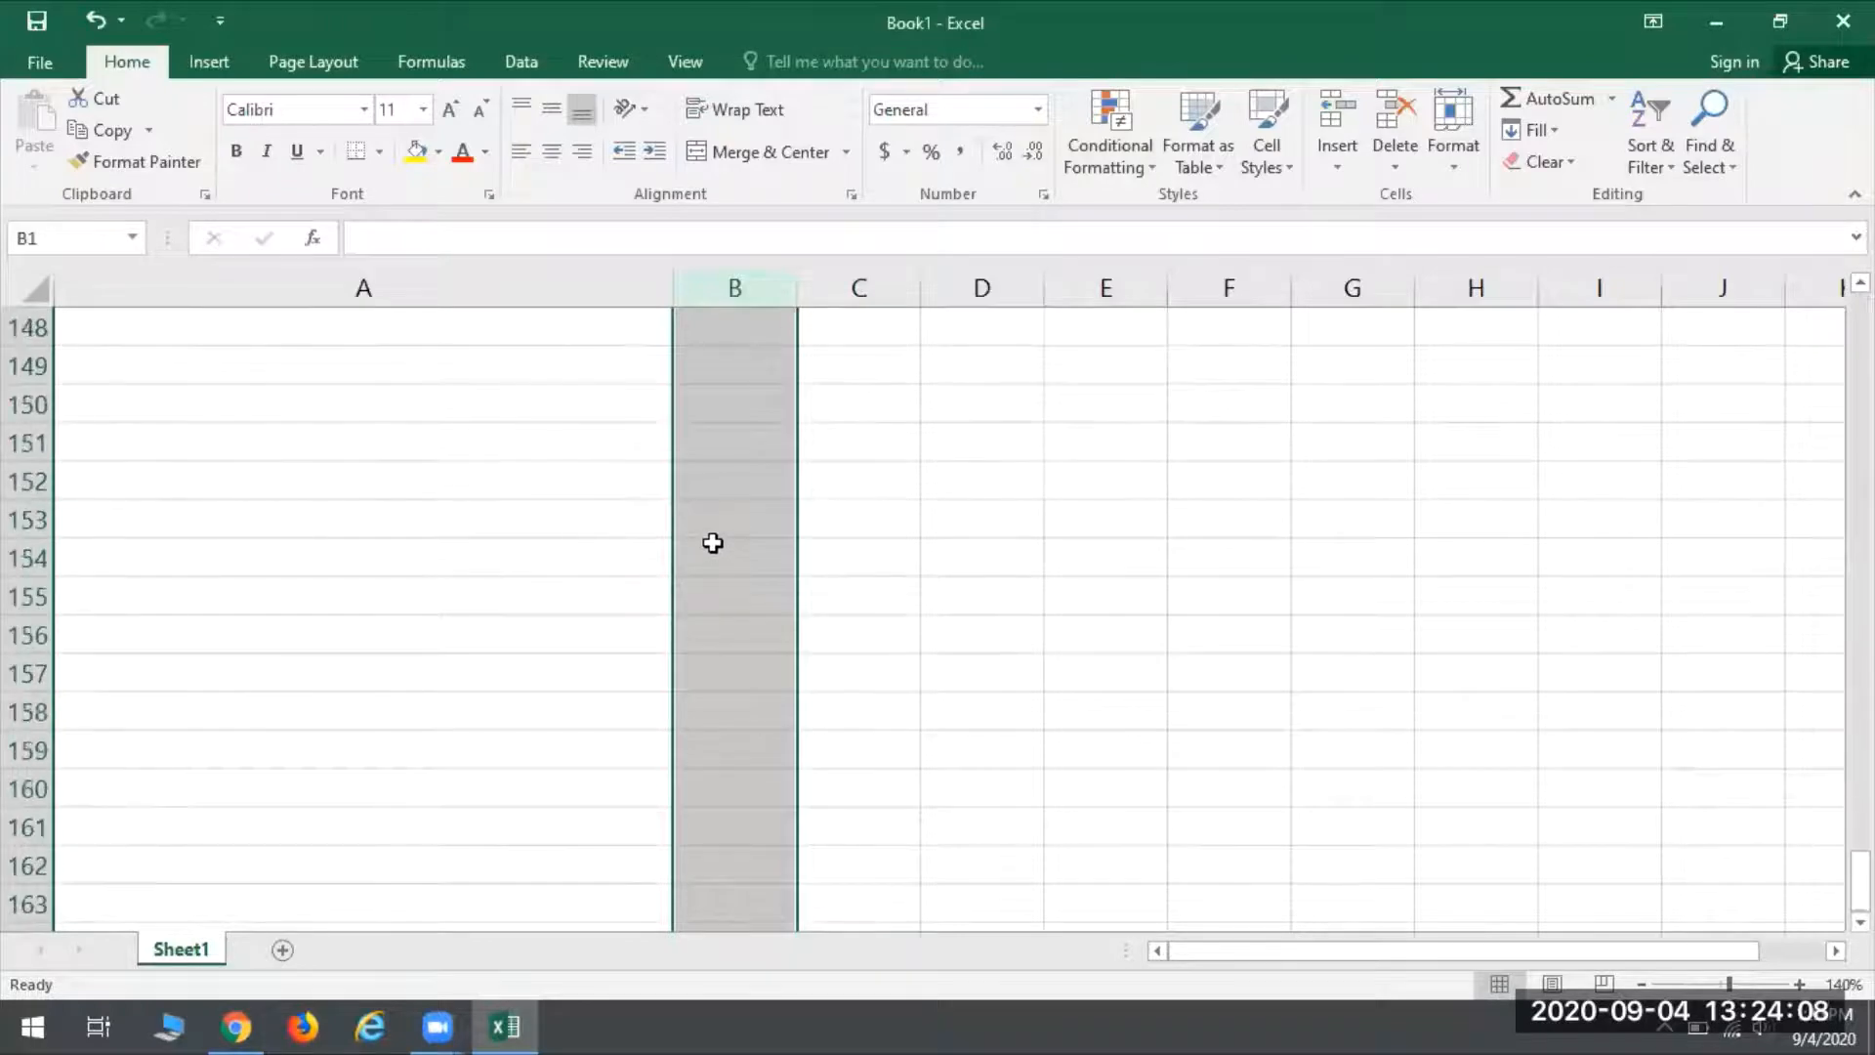
- Select the whole of row 4, check how far across the sheet it extends, and clear the selection by choosing cell C1
scroll(770, 597, up, 20)
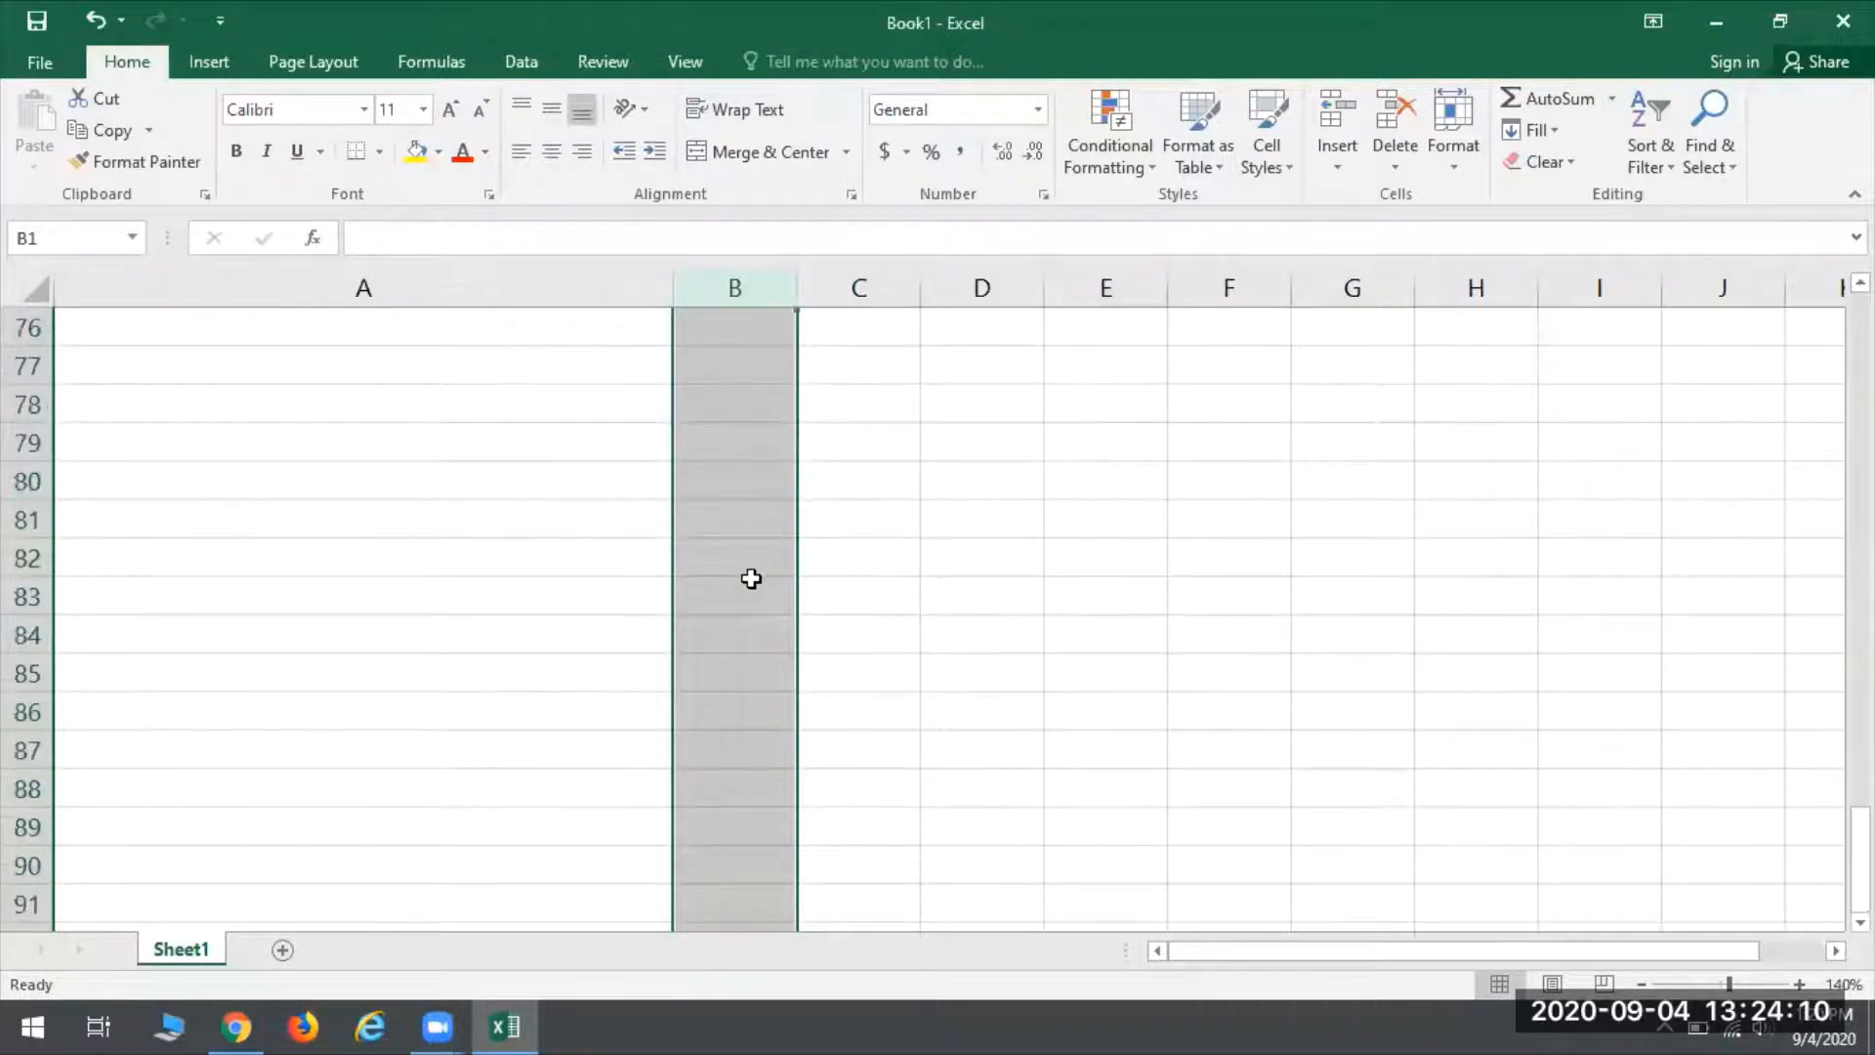
scroll(754, 581, up, 15)
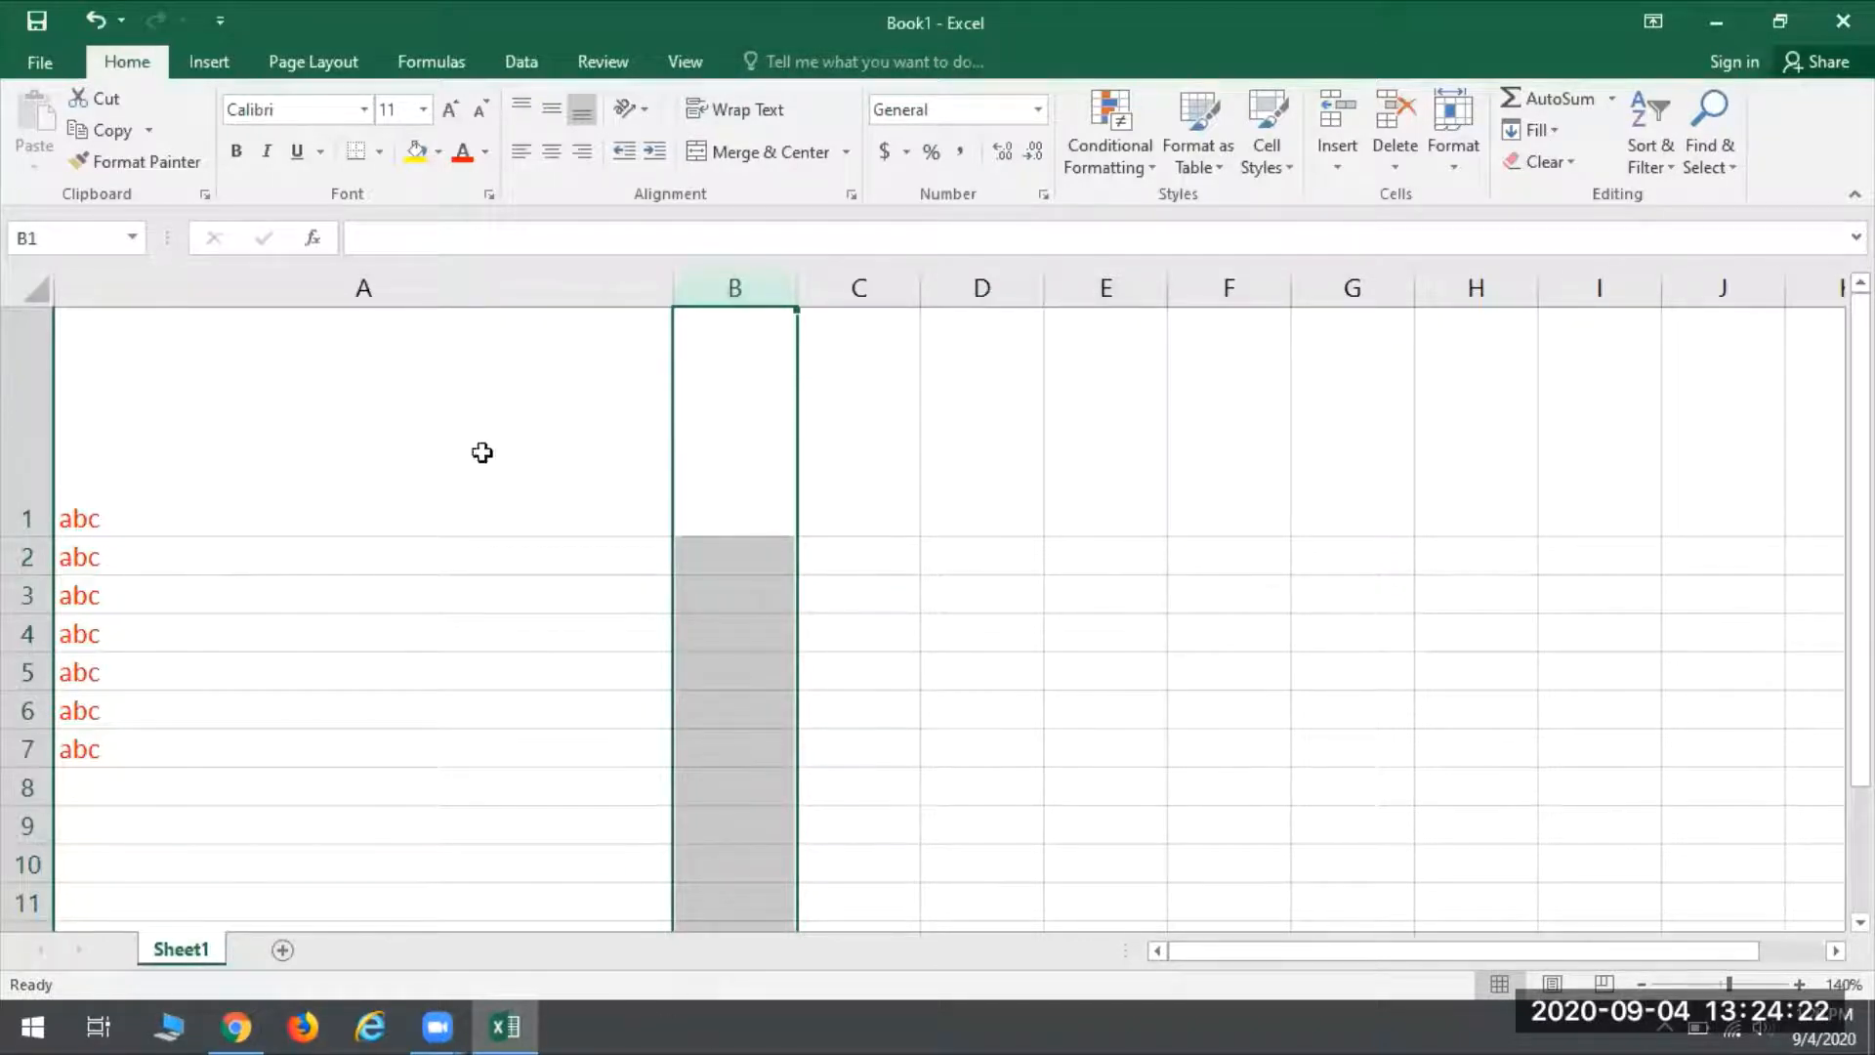
click(437, 636)
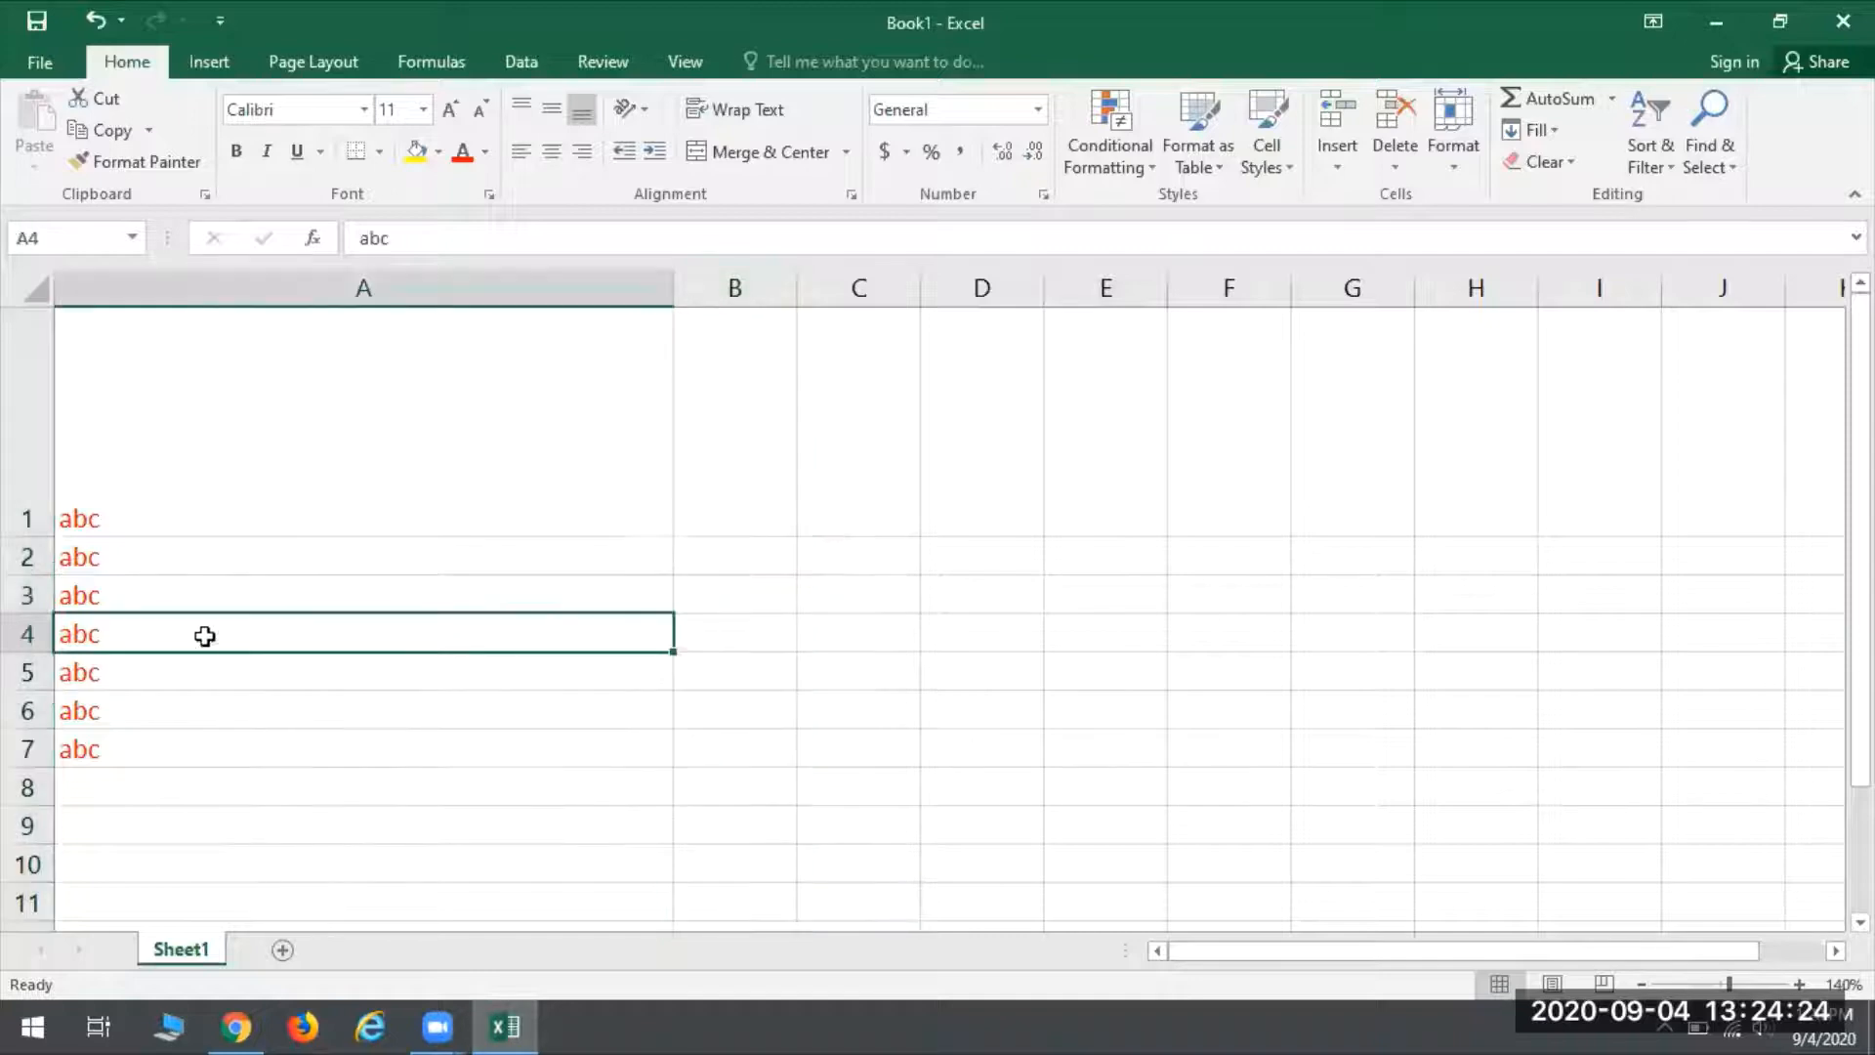
click(29, 633)
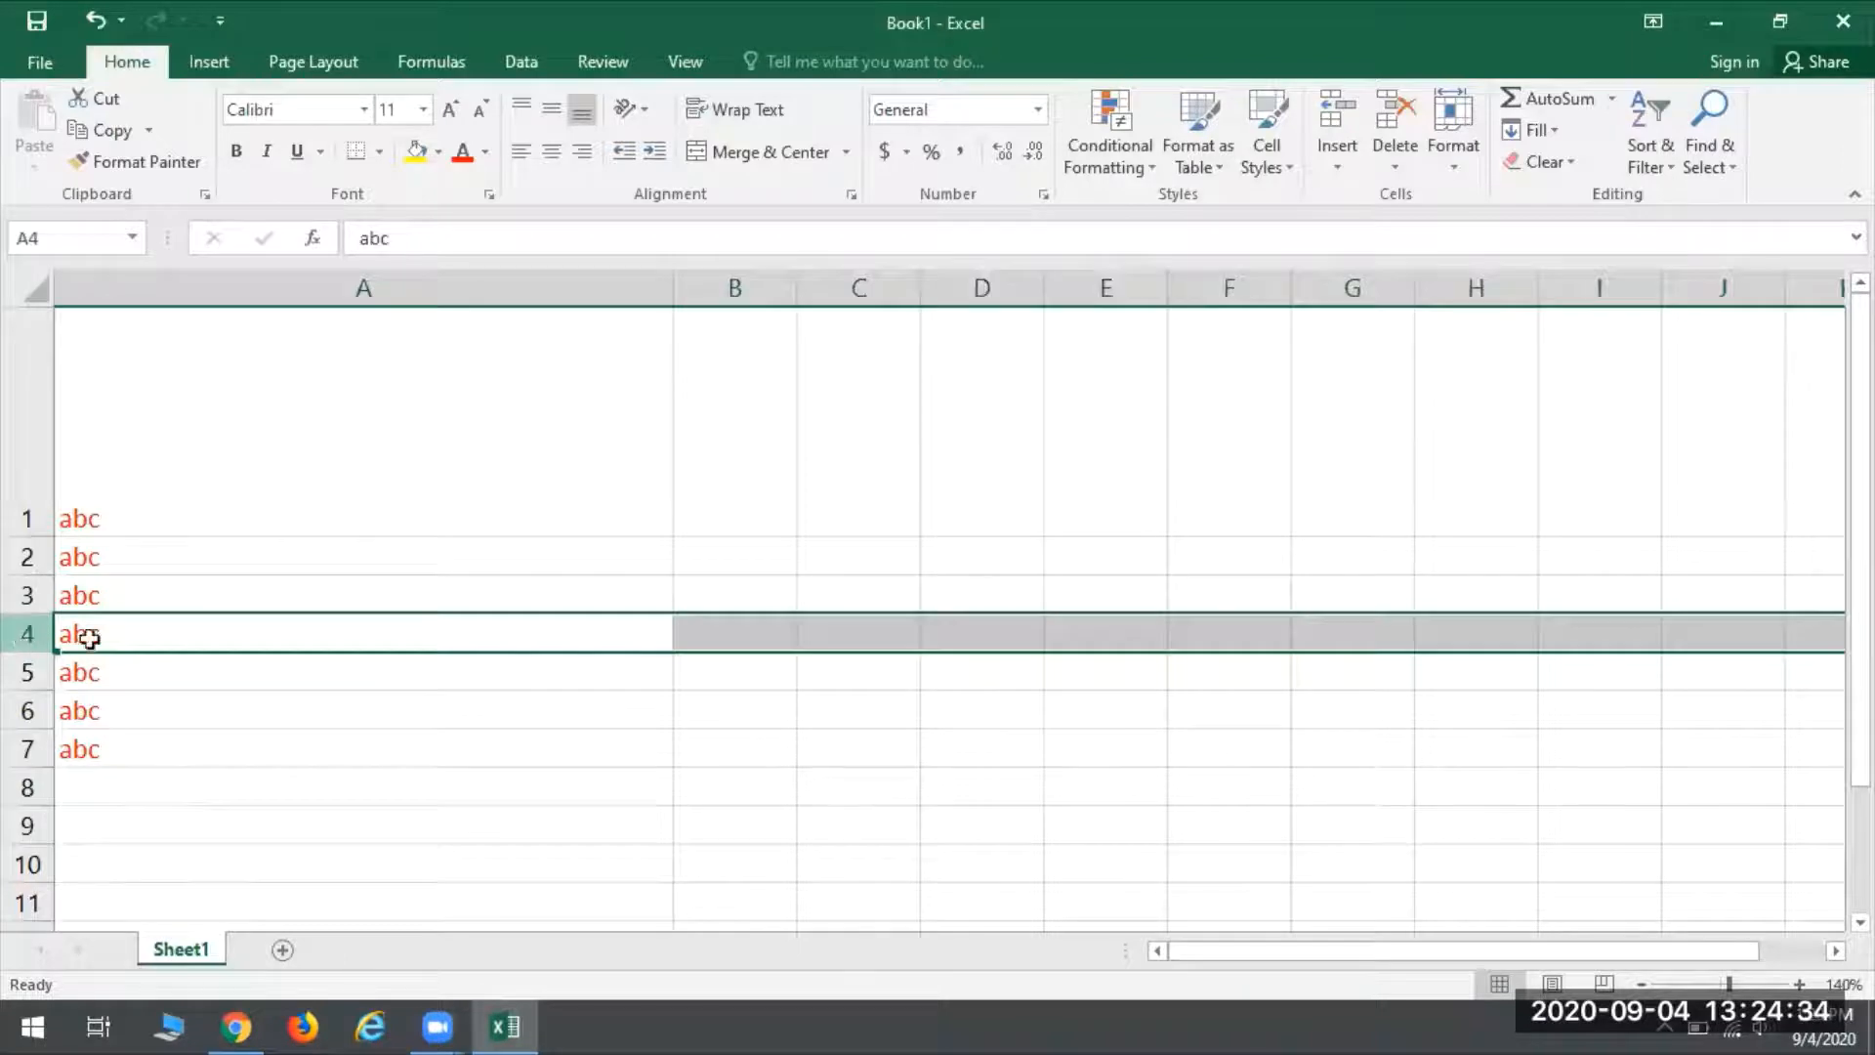
drag(1364, 955, 1113, 939)
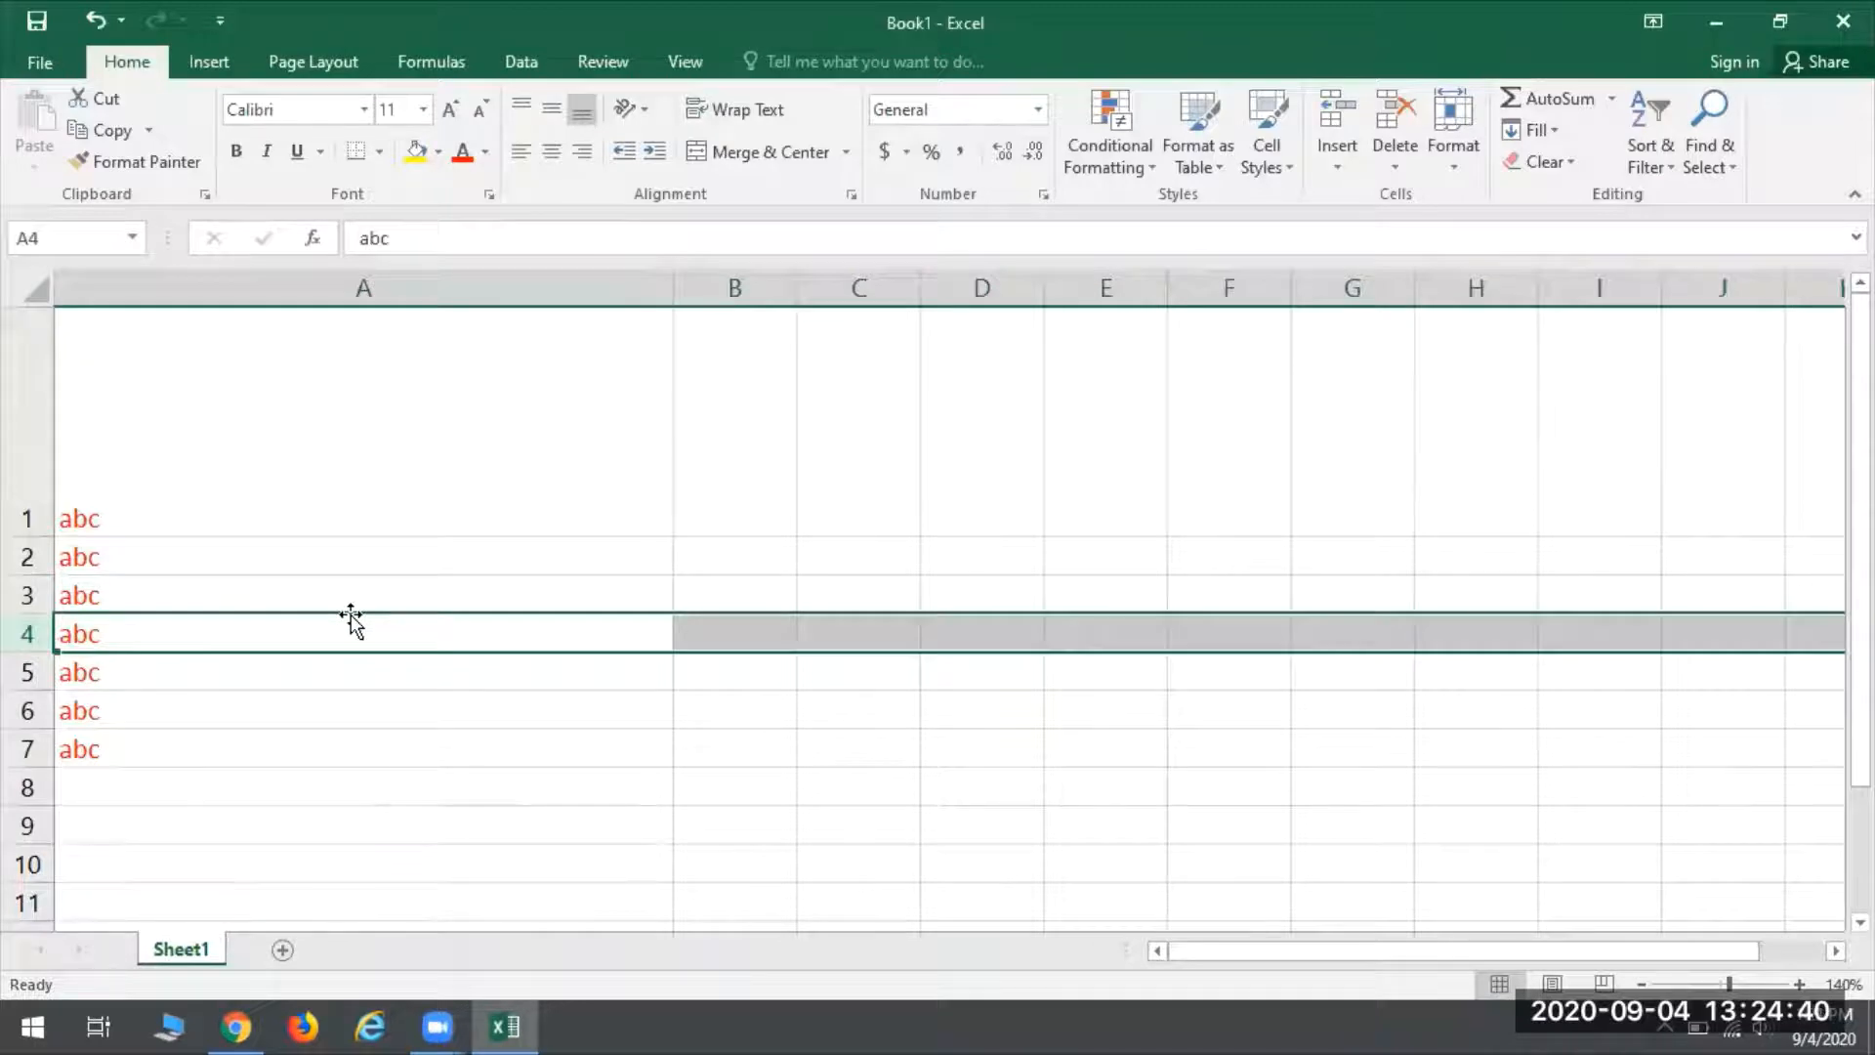
click(831, 524)
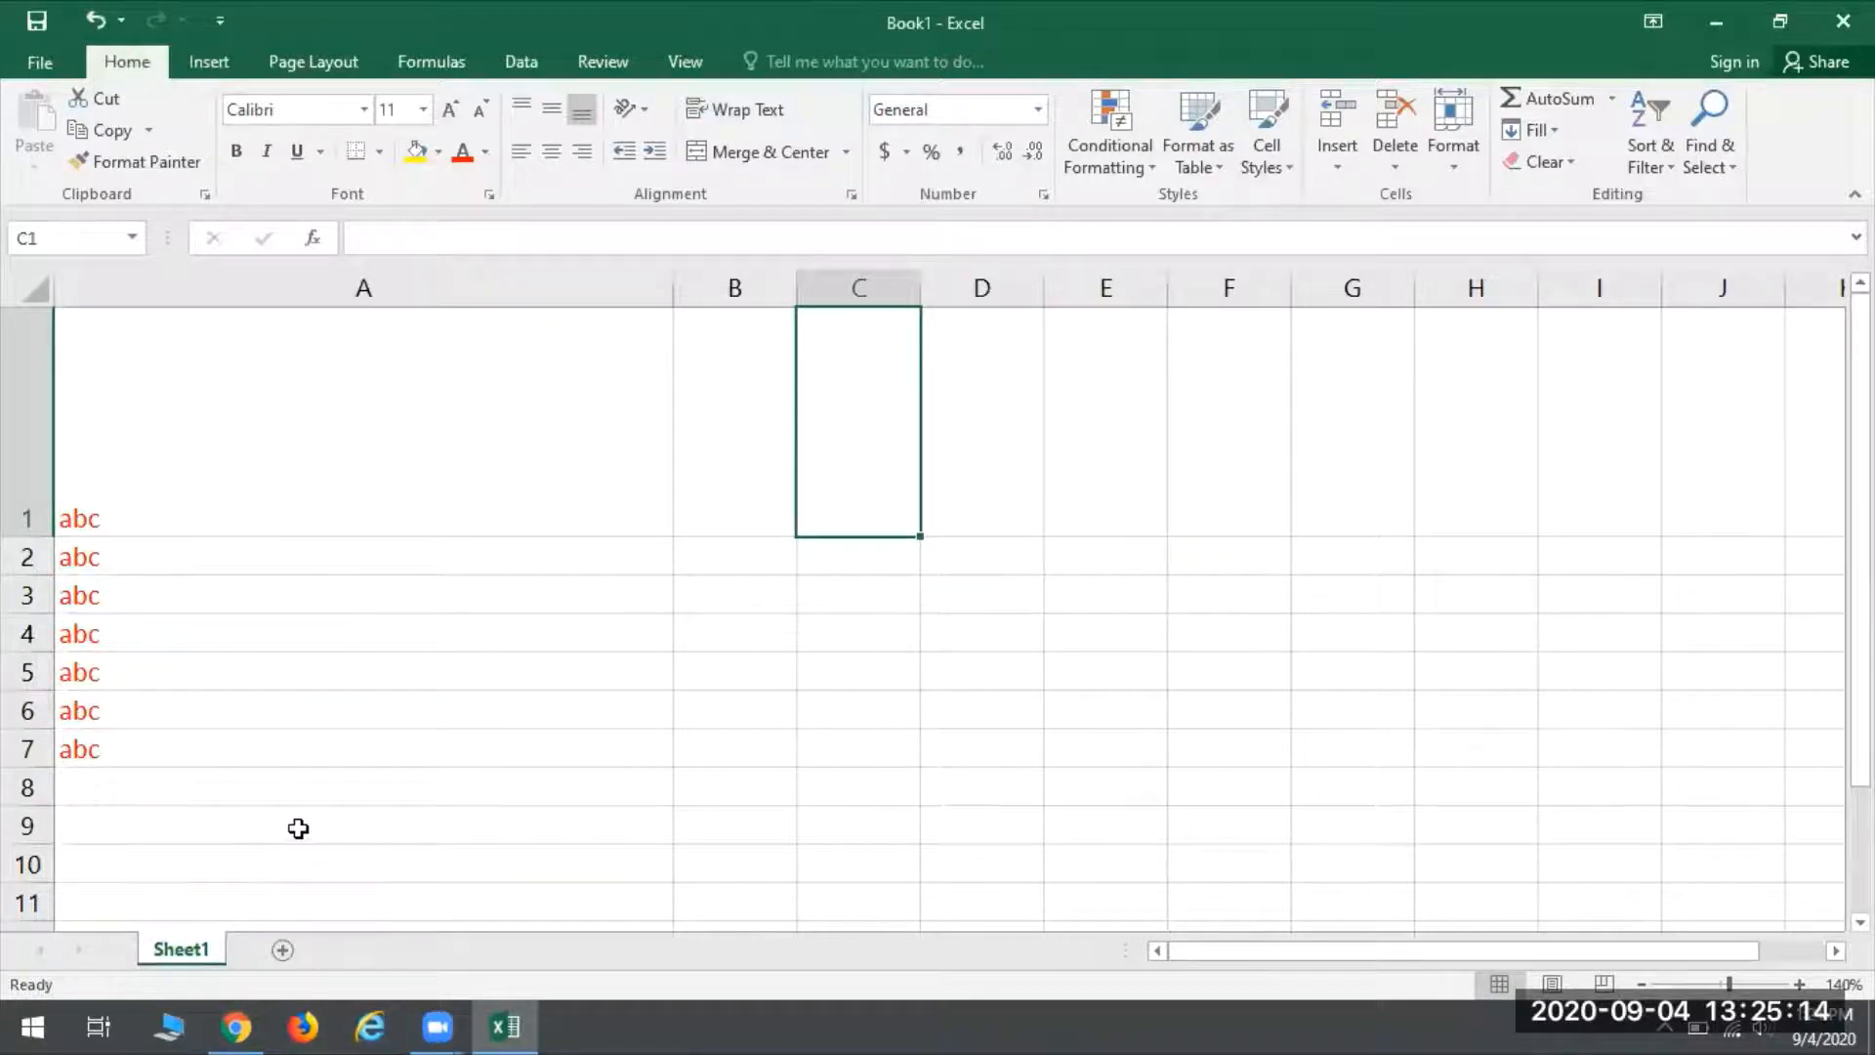
- Add a second worksheet, and switch to Sheet1 and back to the new sheet
click(284, 951)
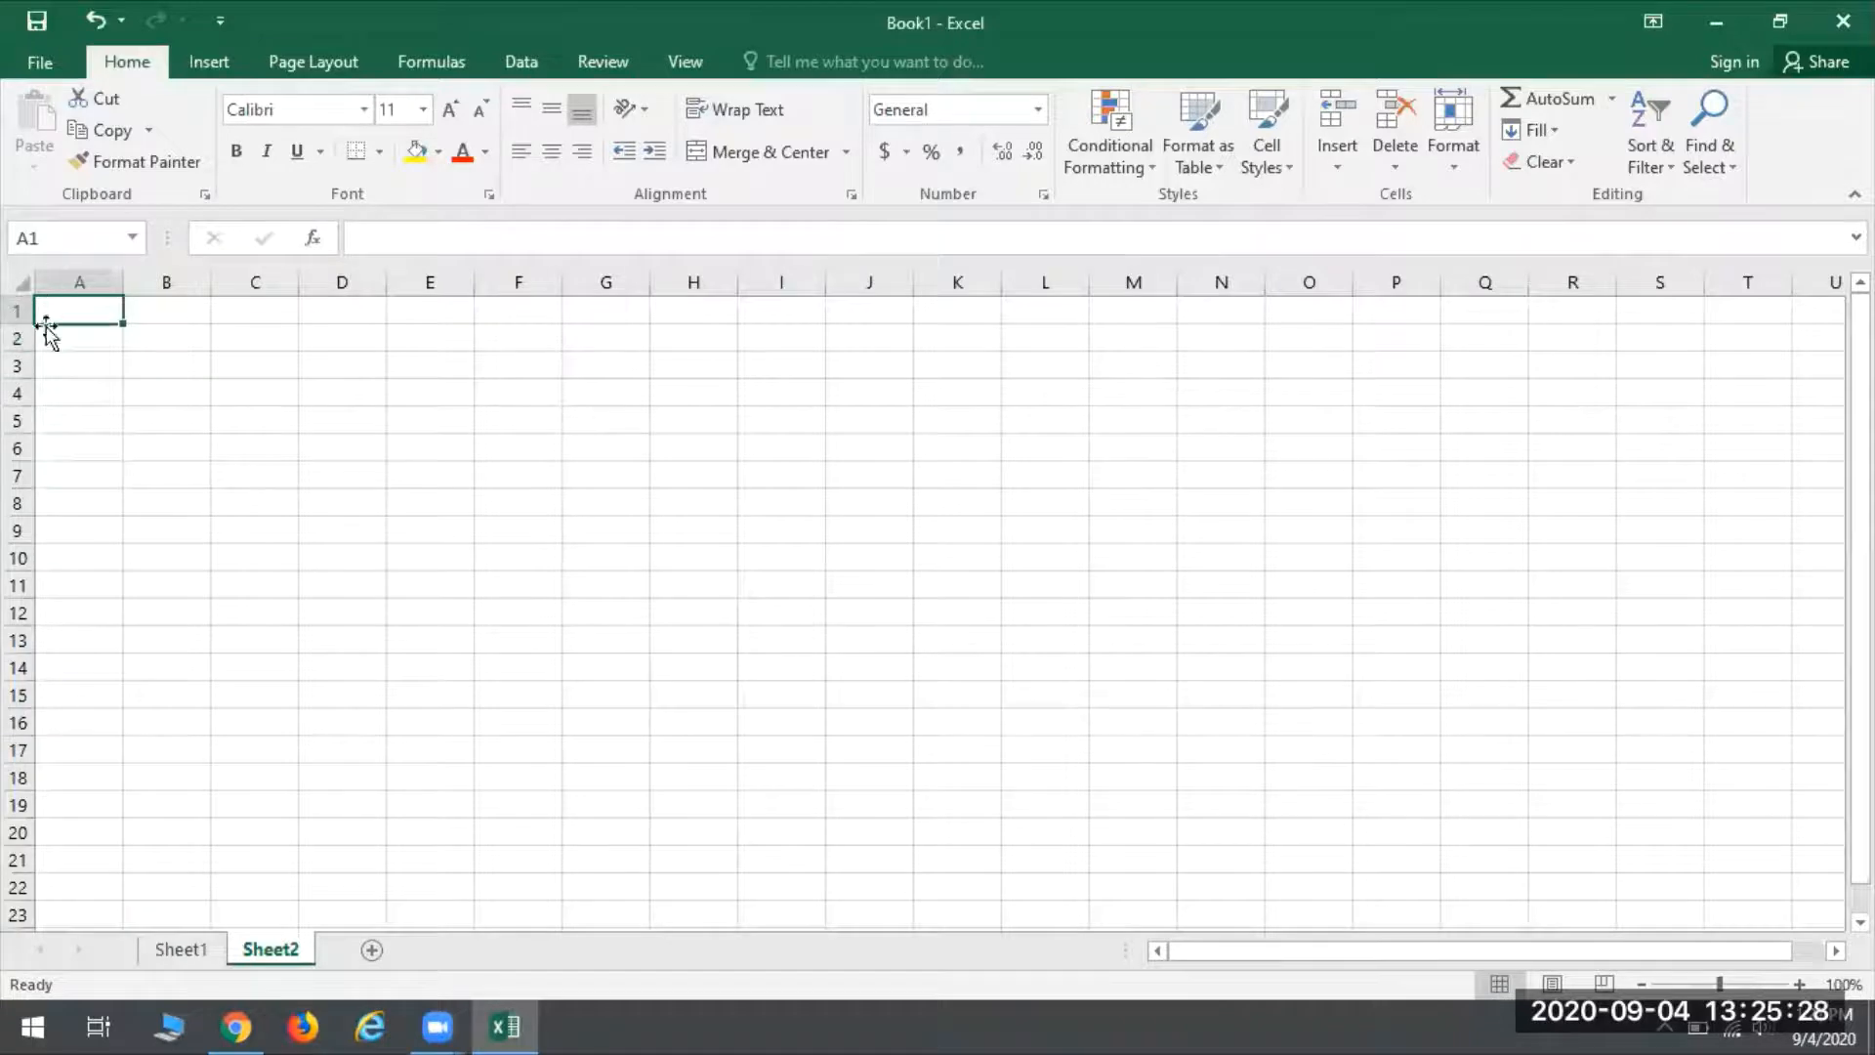
click(196, 951)
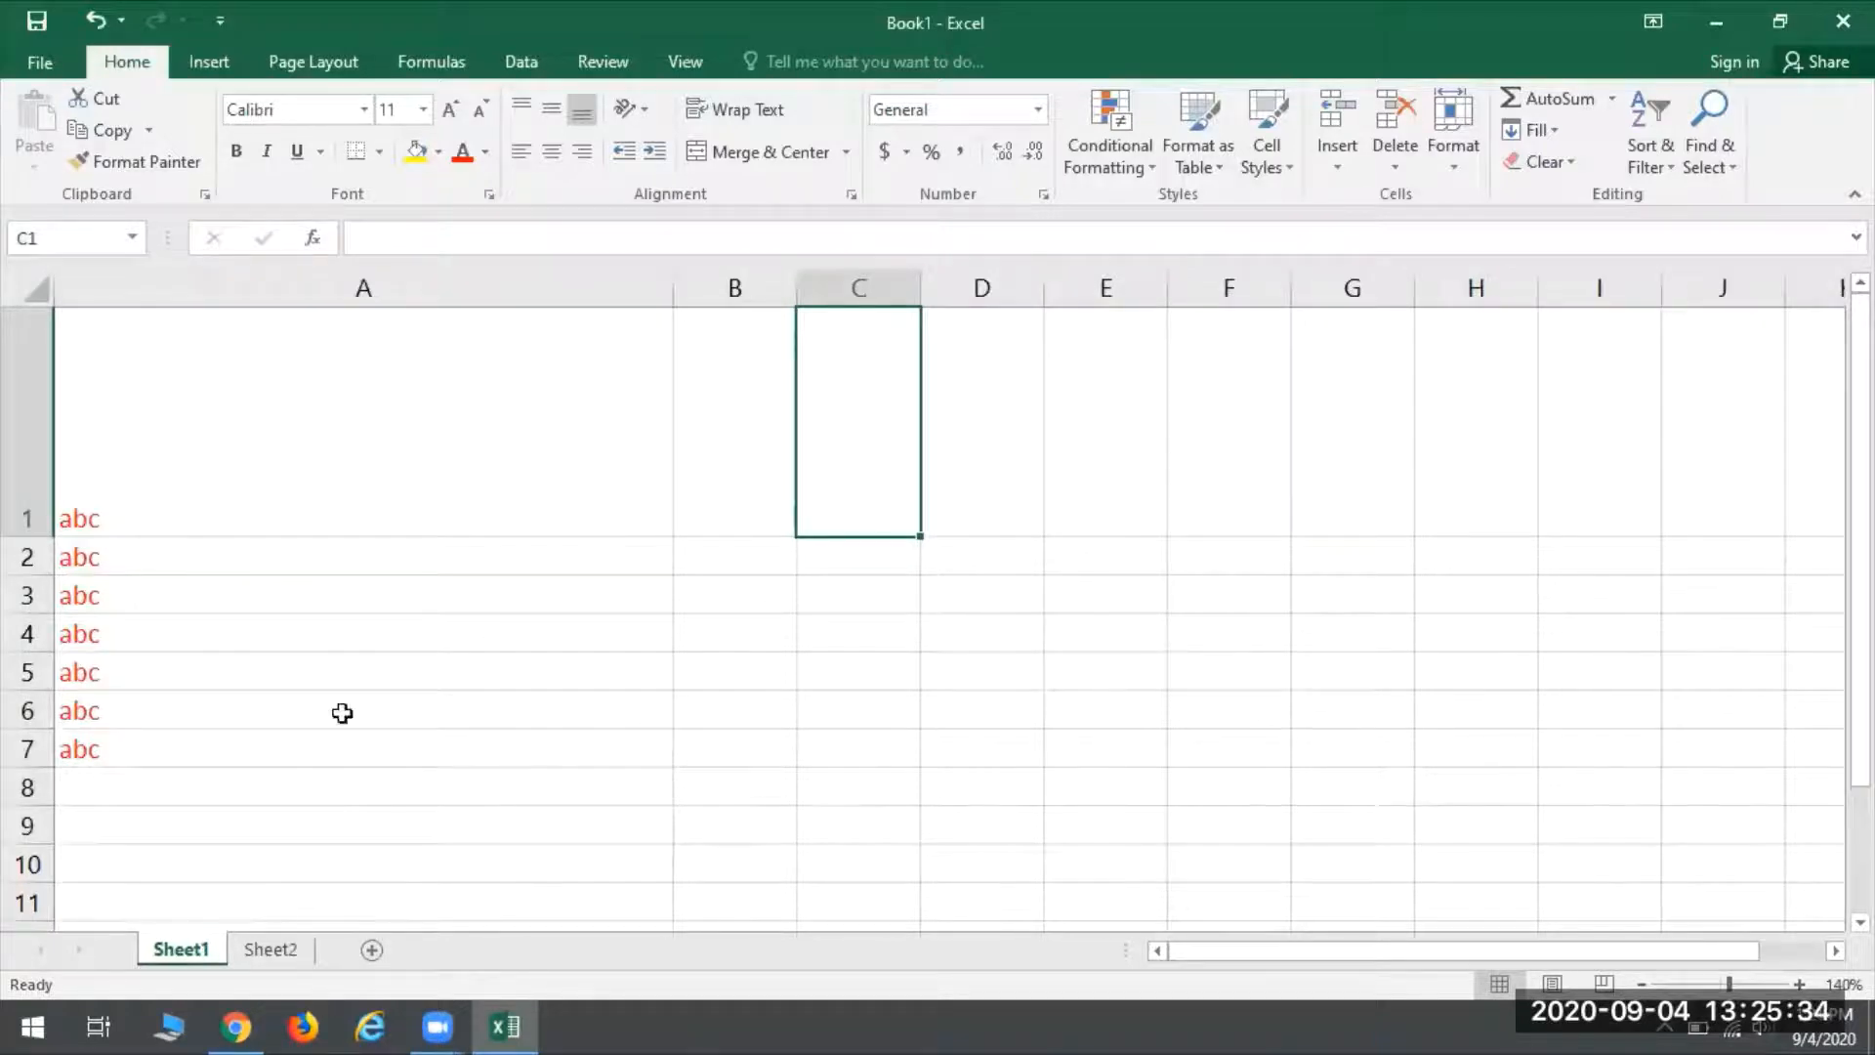
click(275, 946)
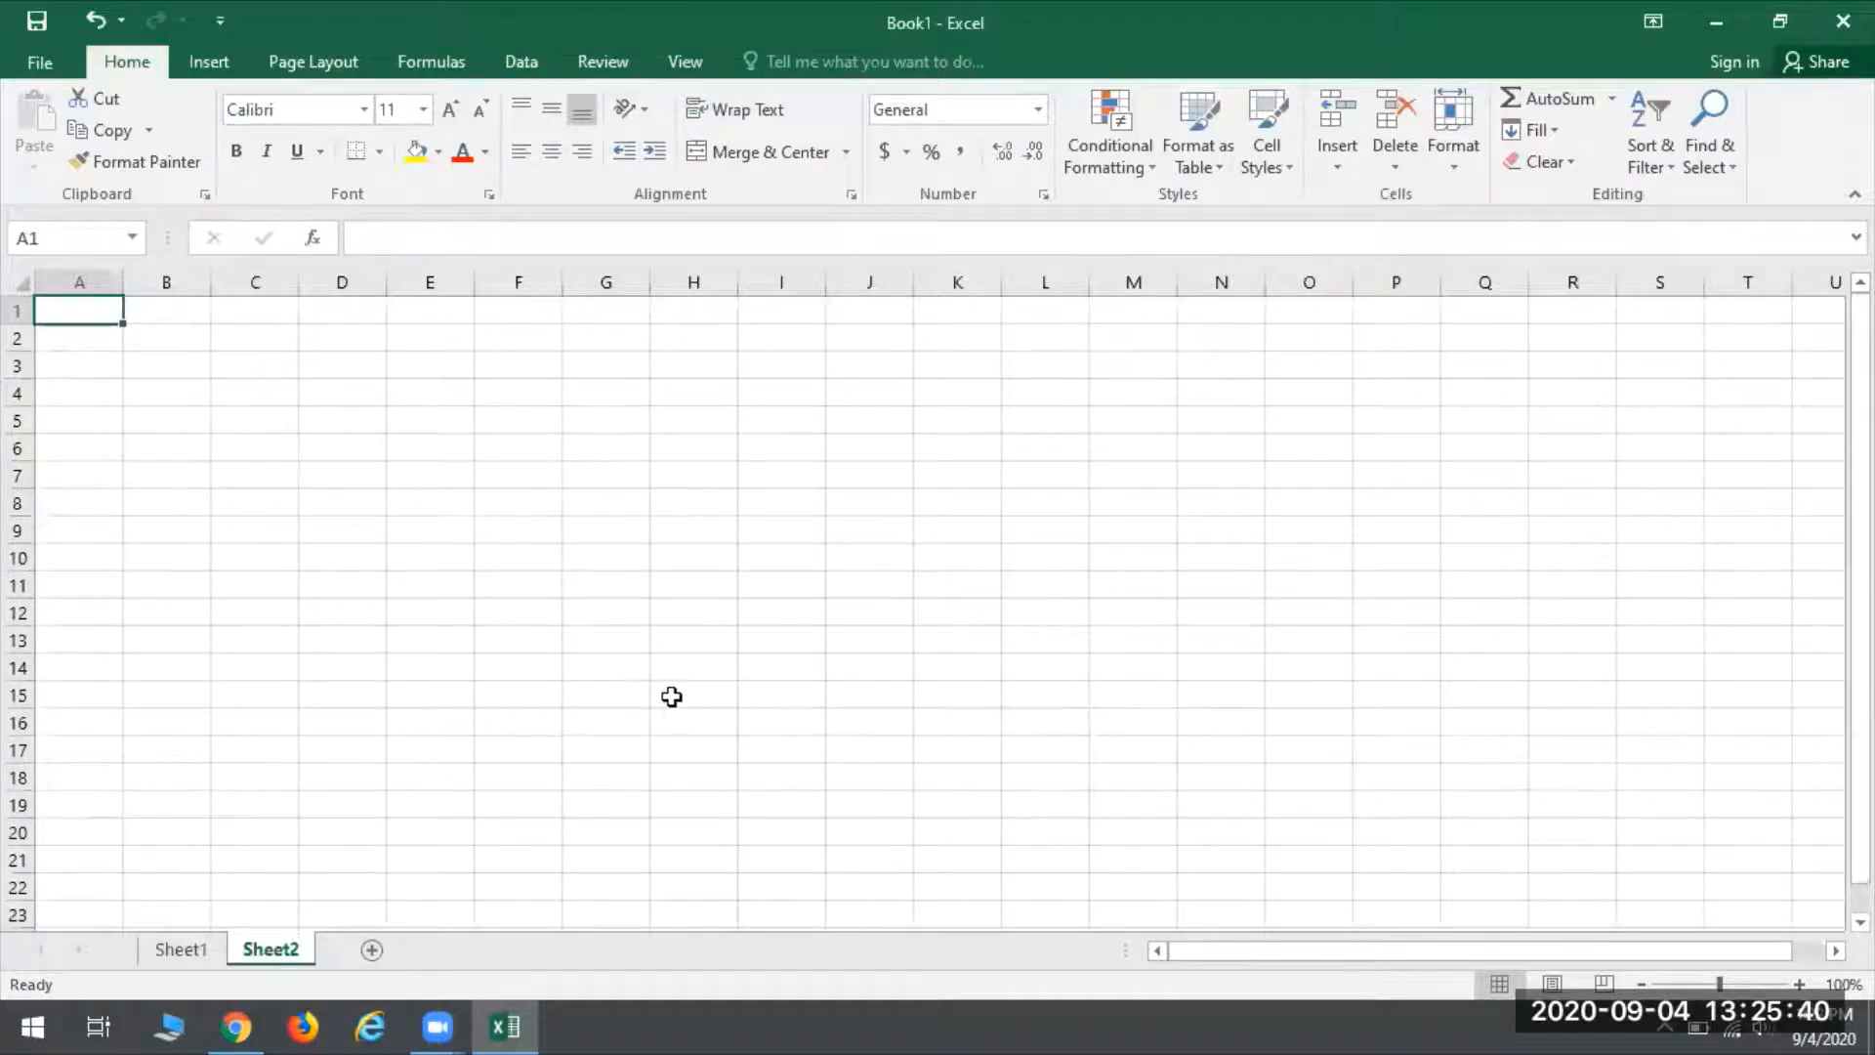
- Enter the titles Monthly Expenses in A1 and First Quarter in A2 of Sheet2
click(1801, 983)
click(1801, 983)
click(1800, 983)
click(1800, 983)
click(1800, 983)
click(1800, 984)
click(1799, 983)
click(1800, 983)
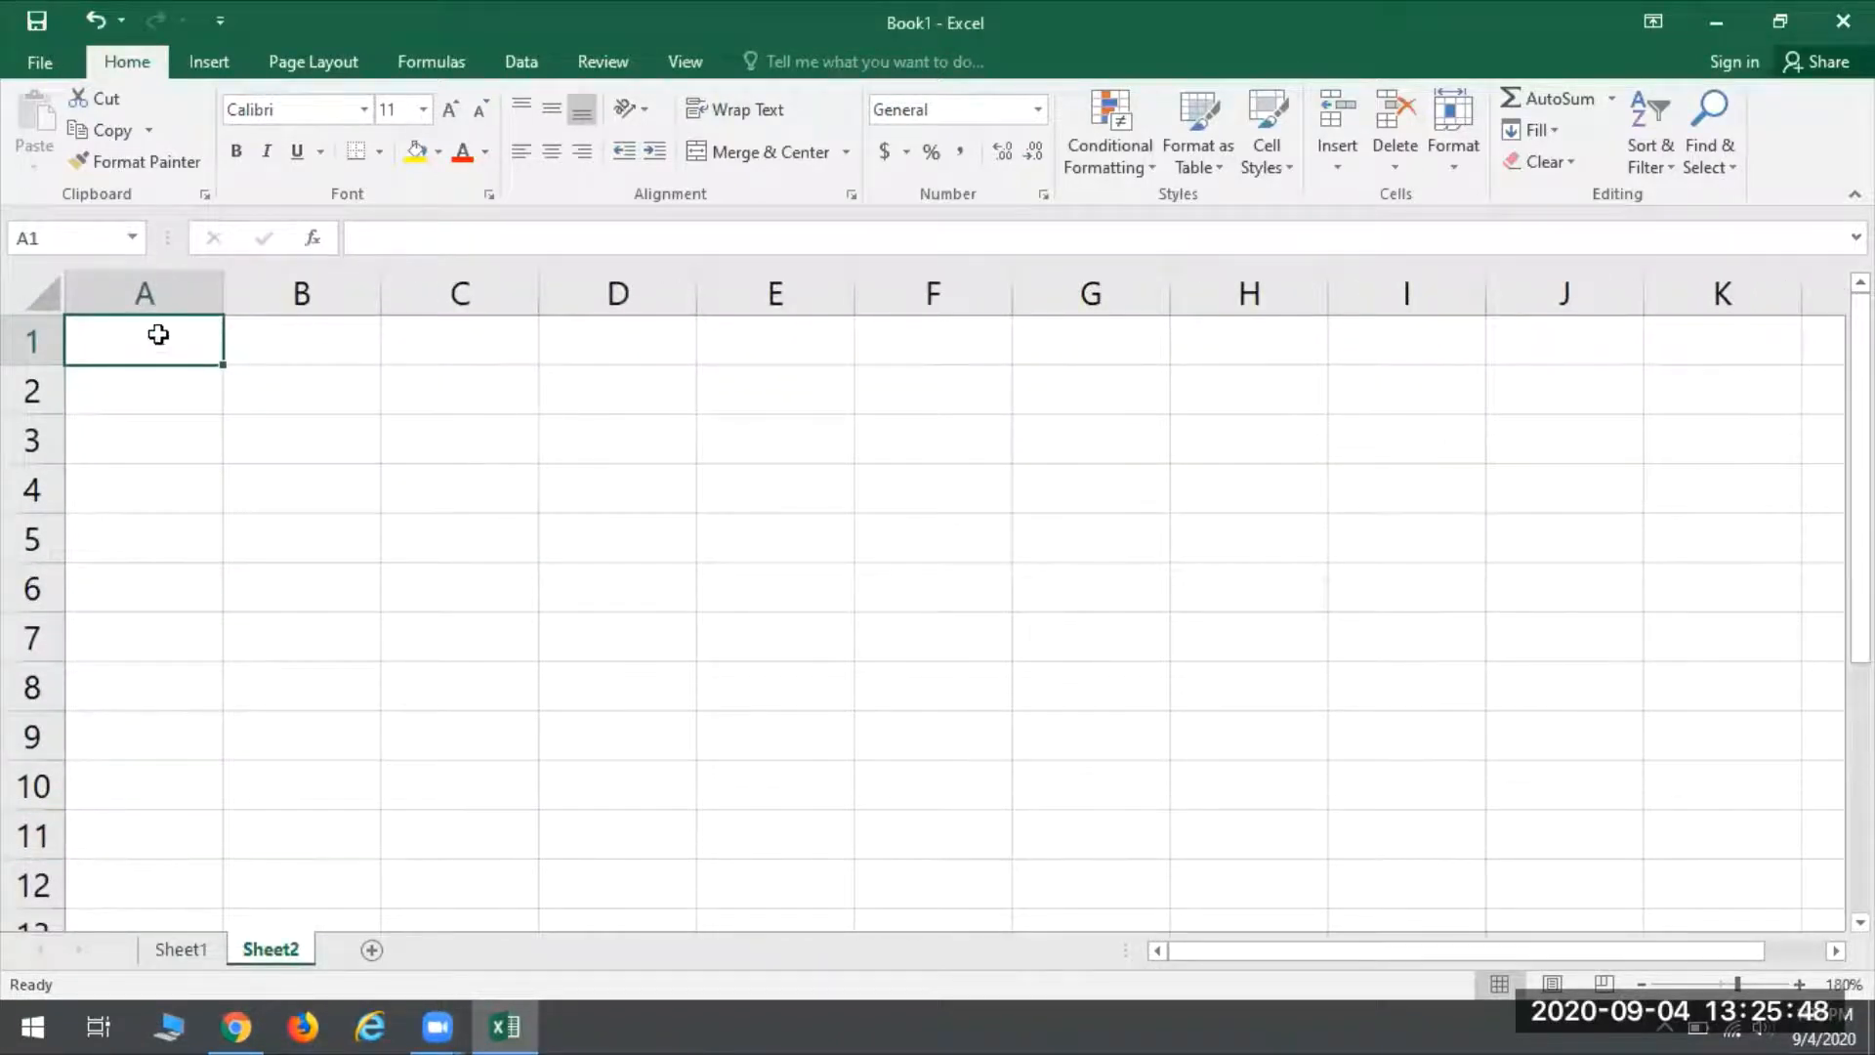
text(M)
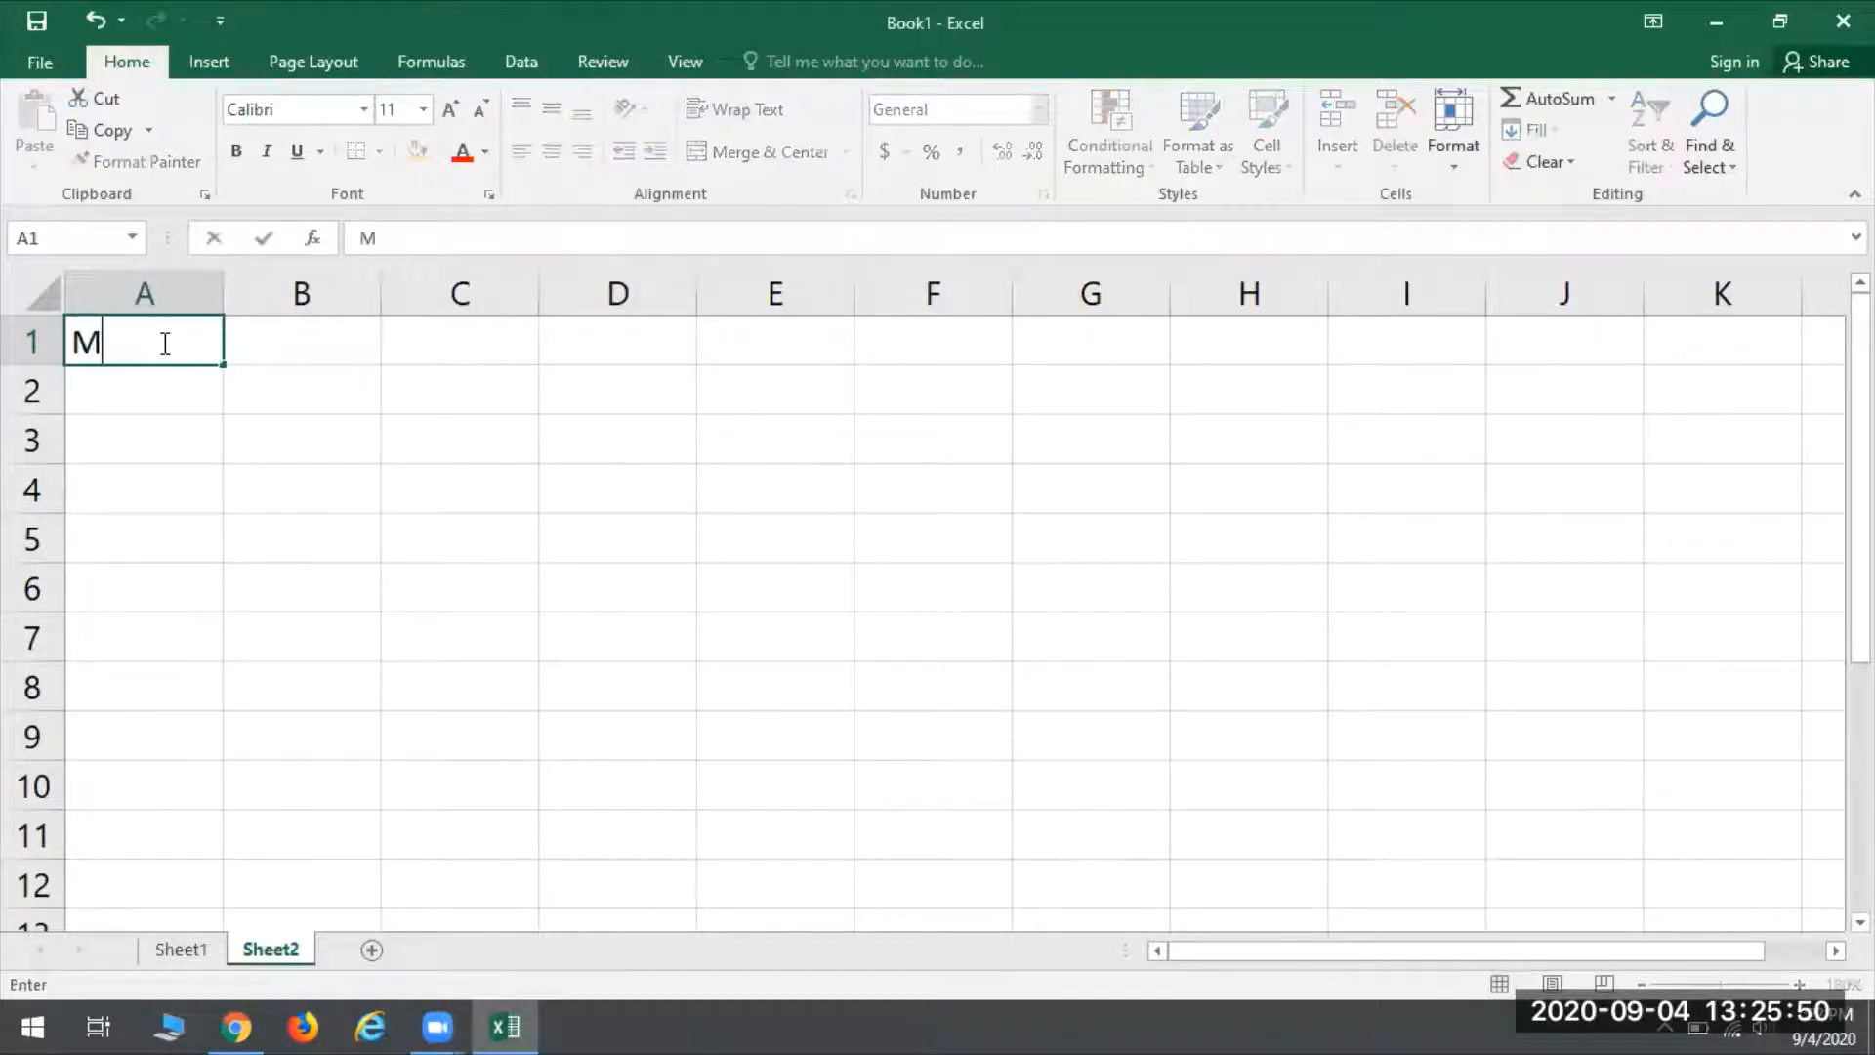
text(onthly Expenses)
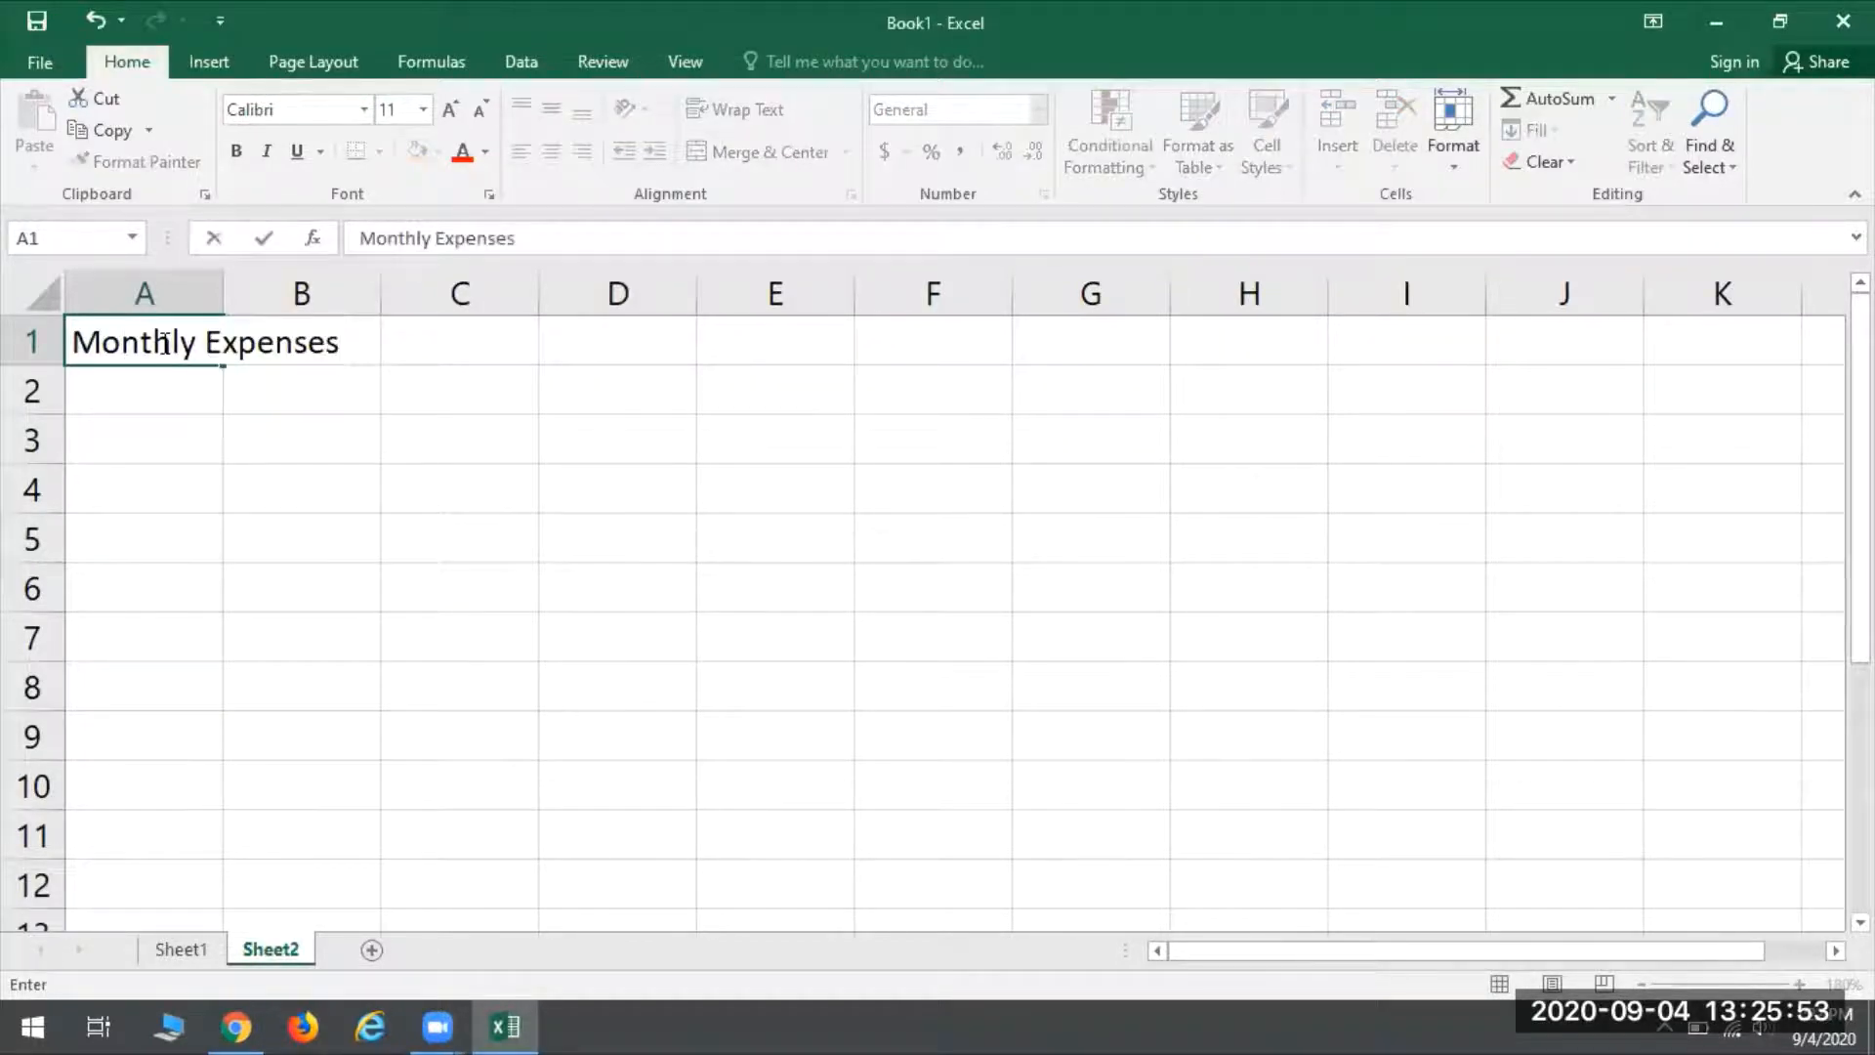
key(Return)
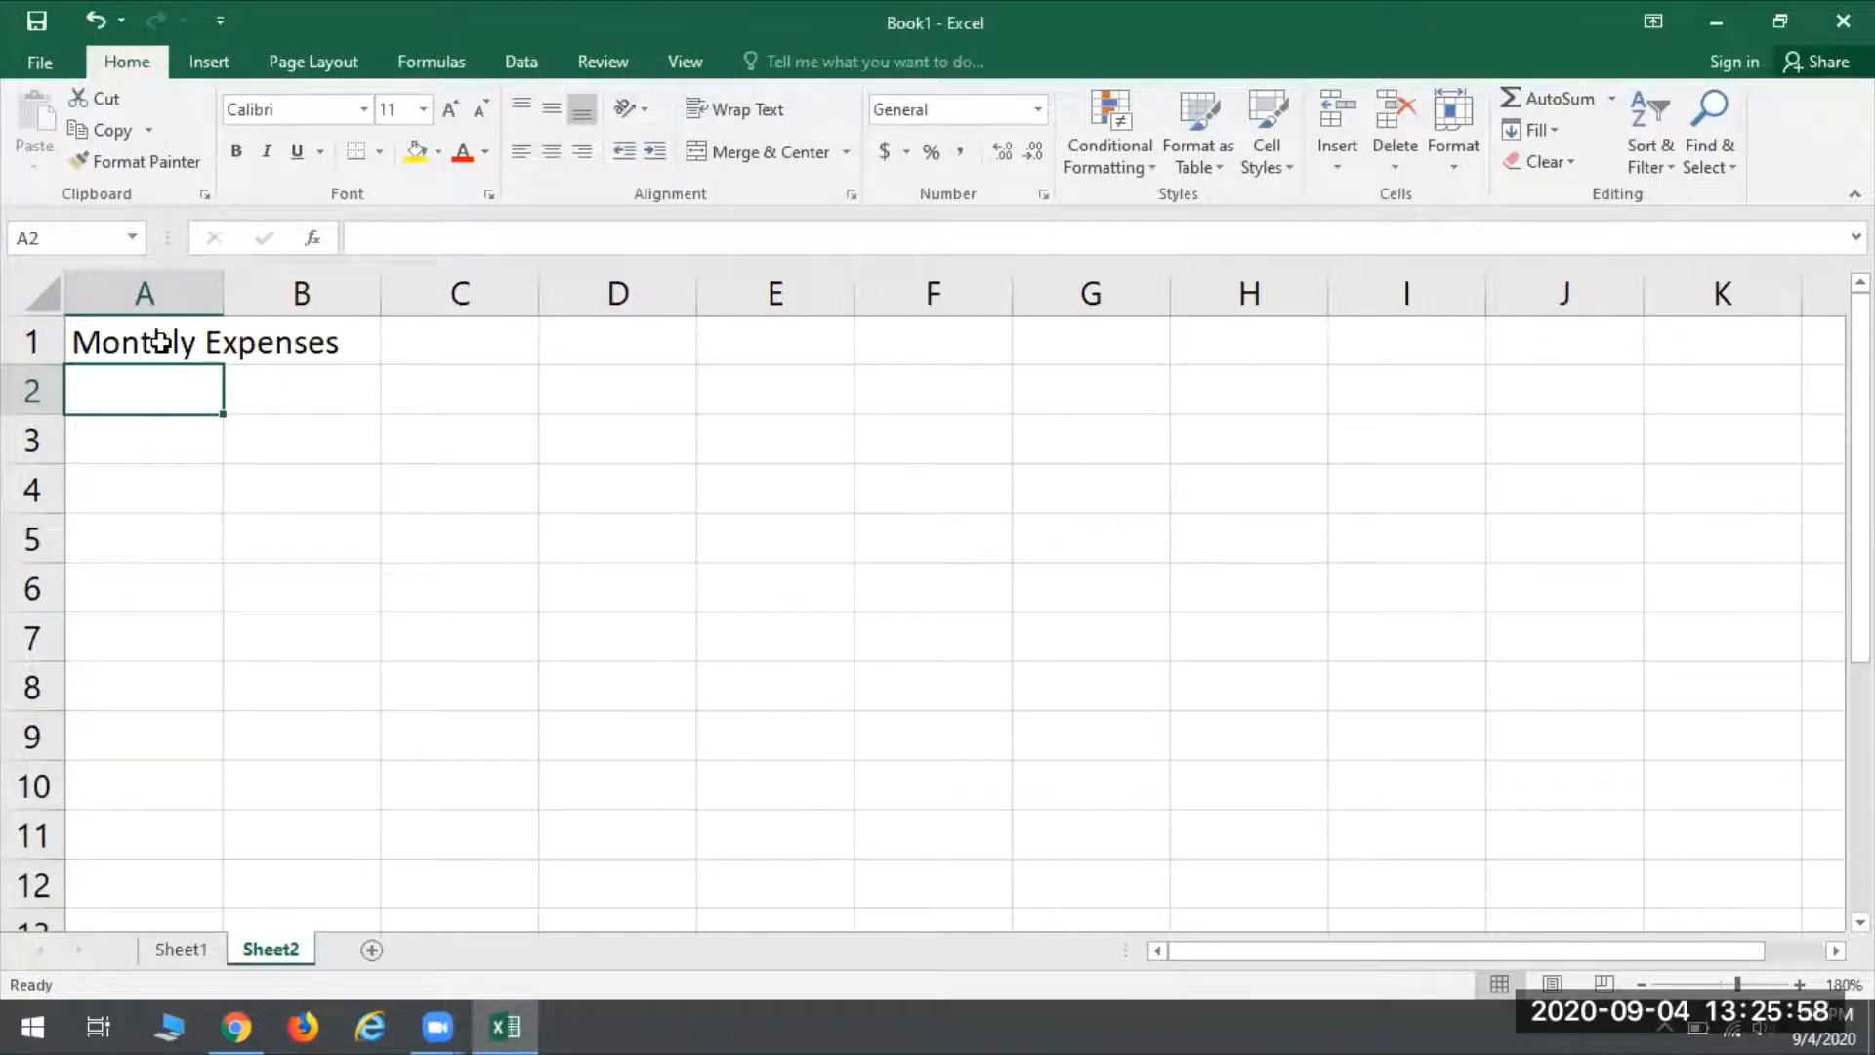
text(Fi)
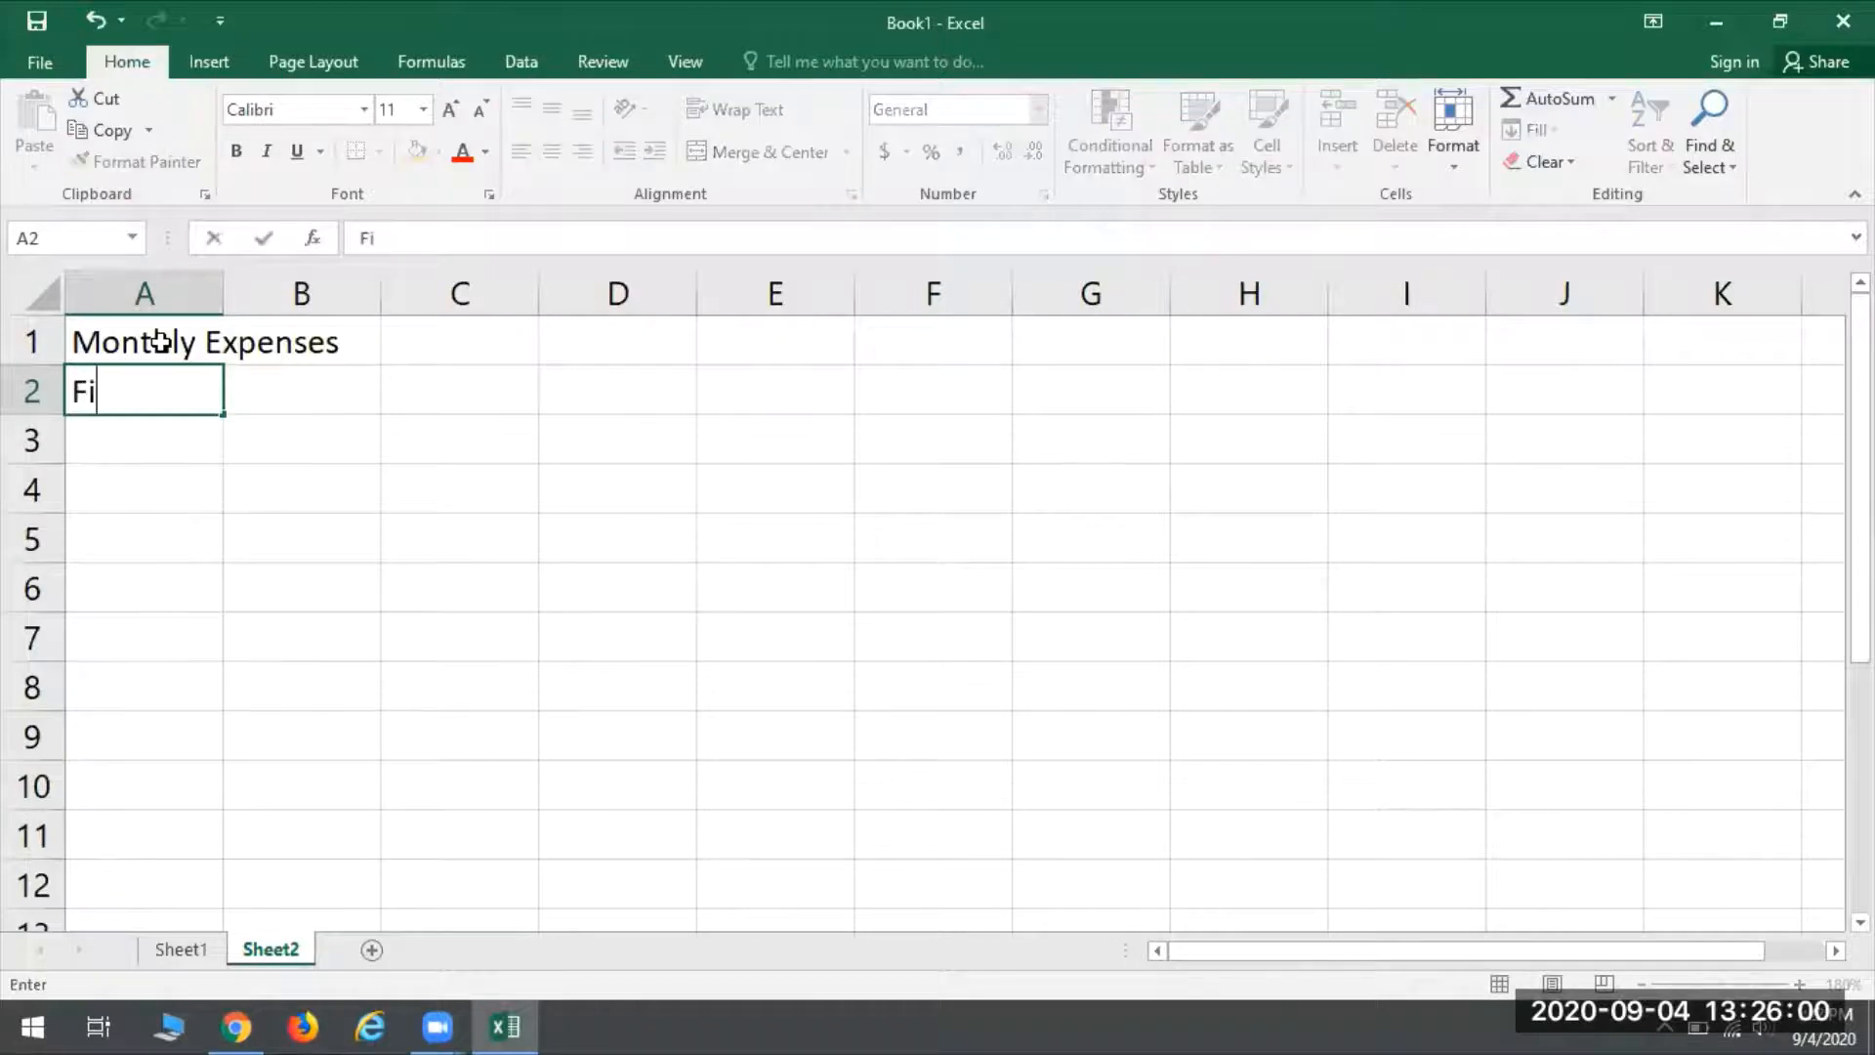
text(rst Quarter)
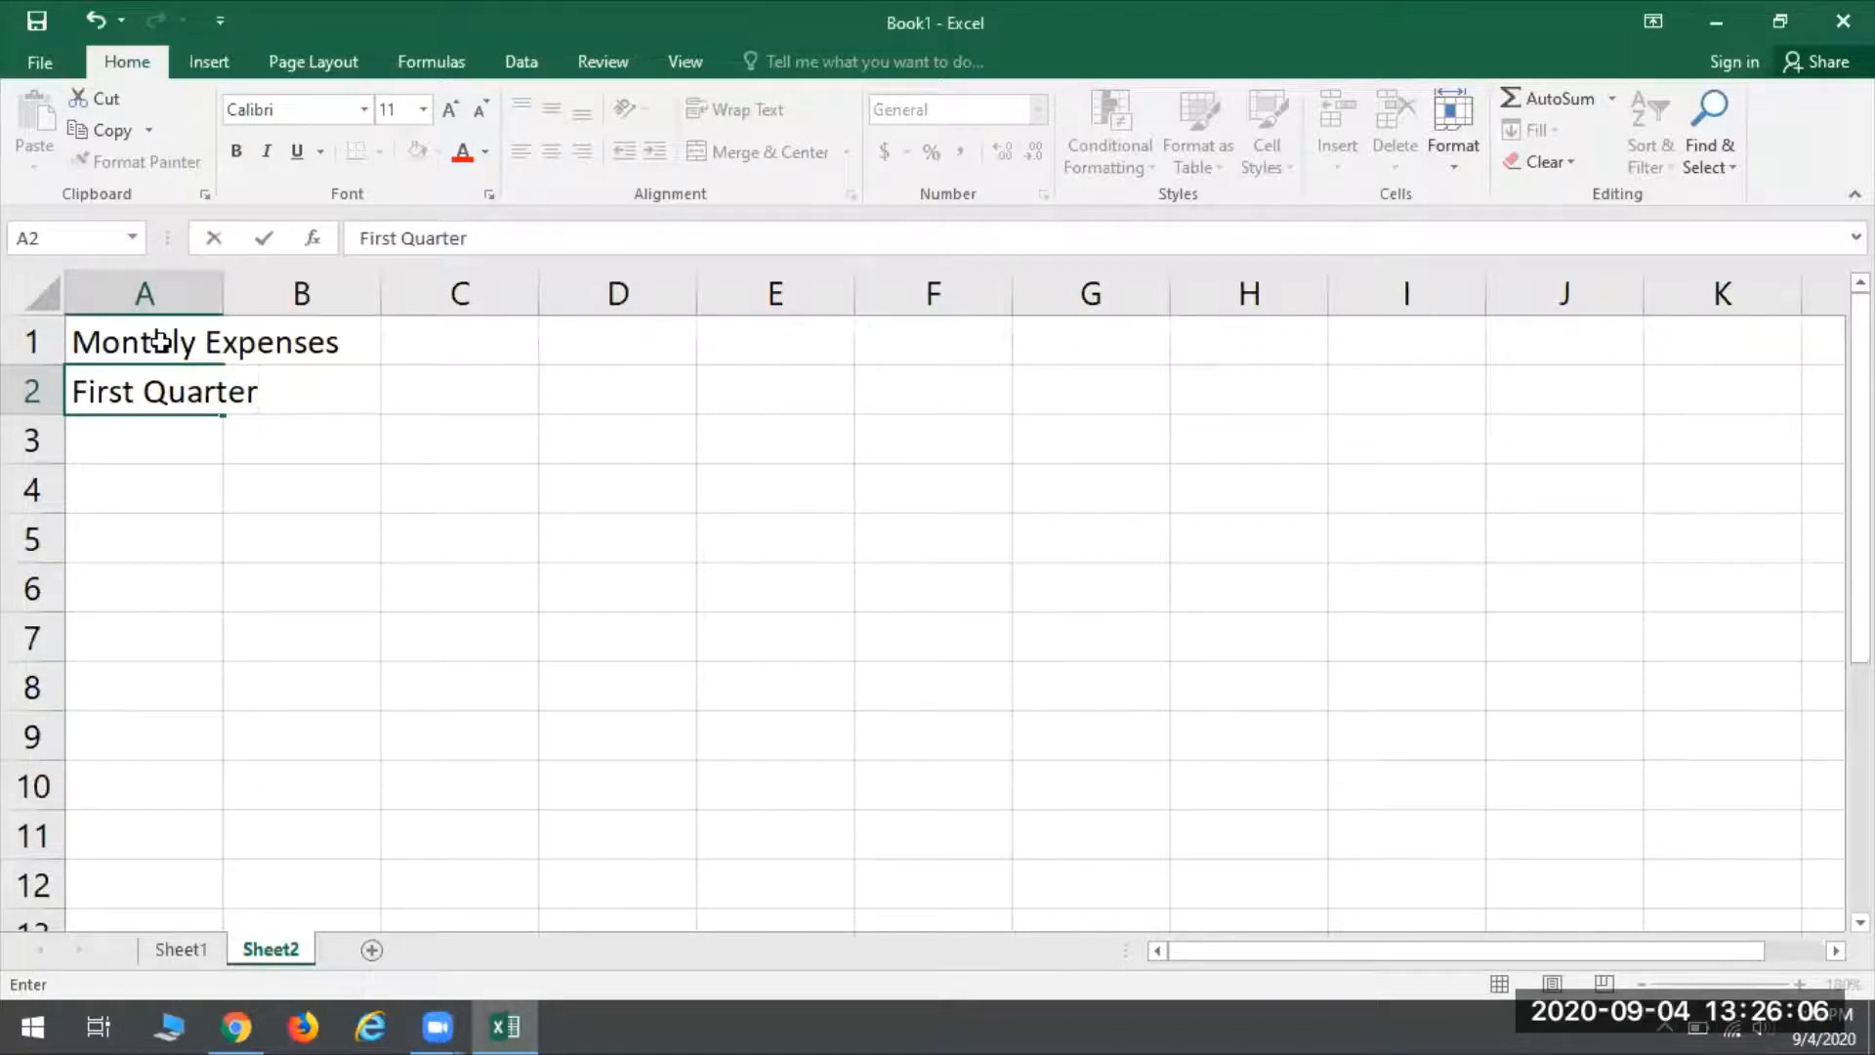
key(Return)
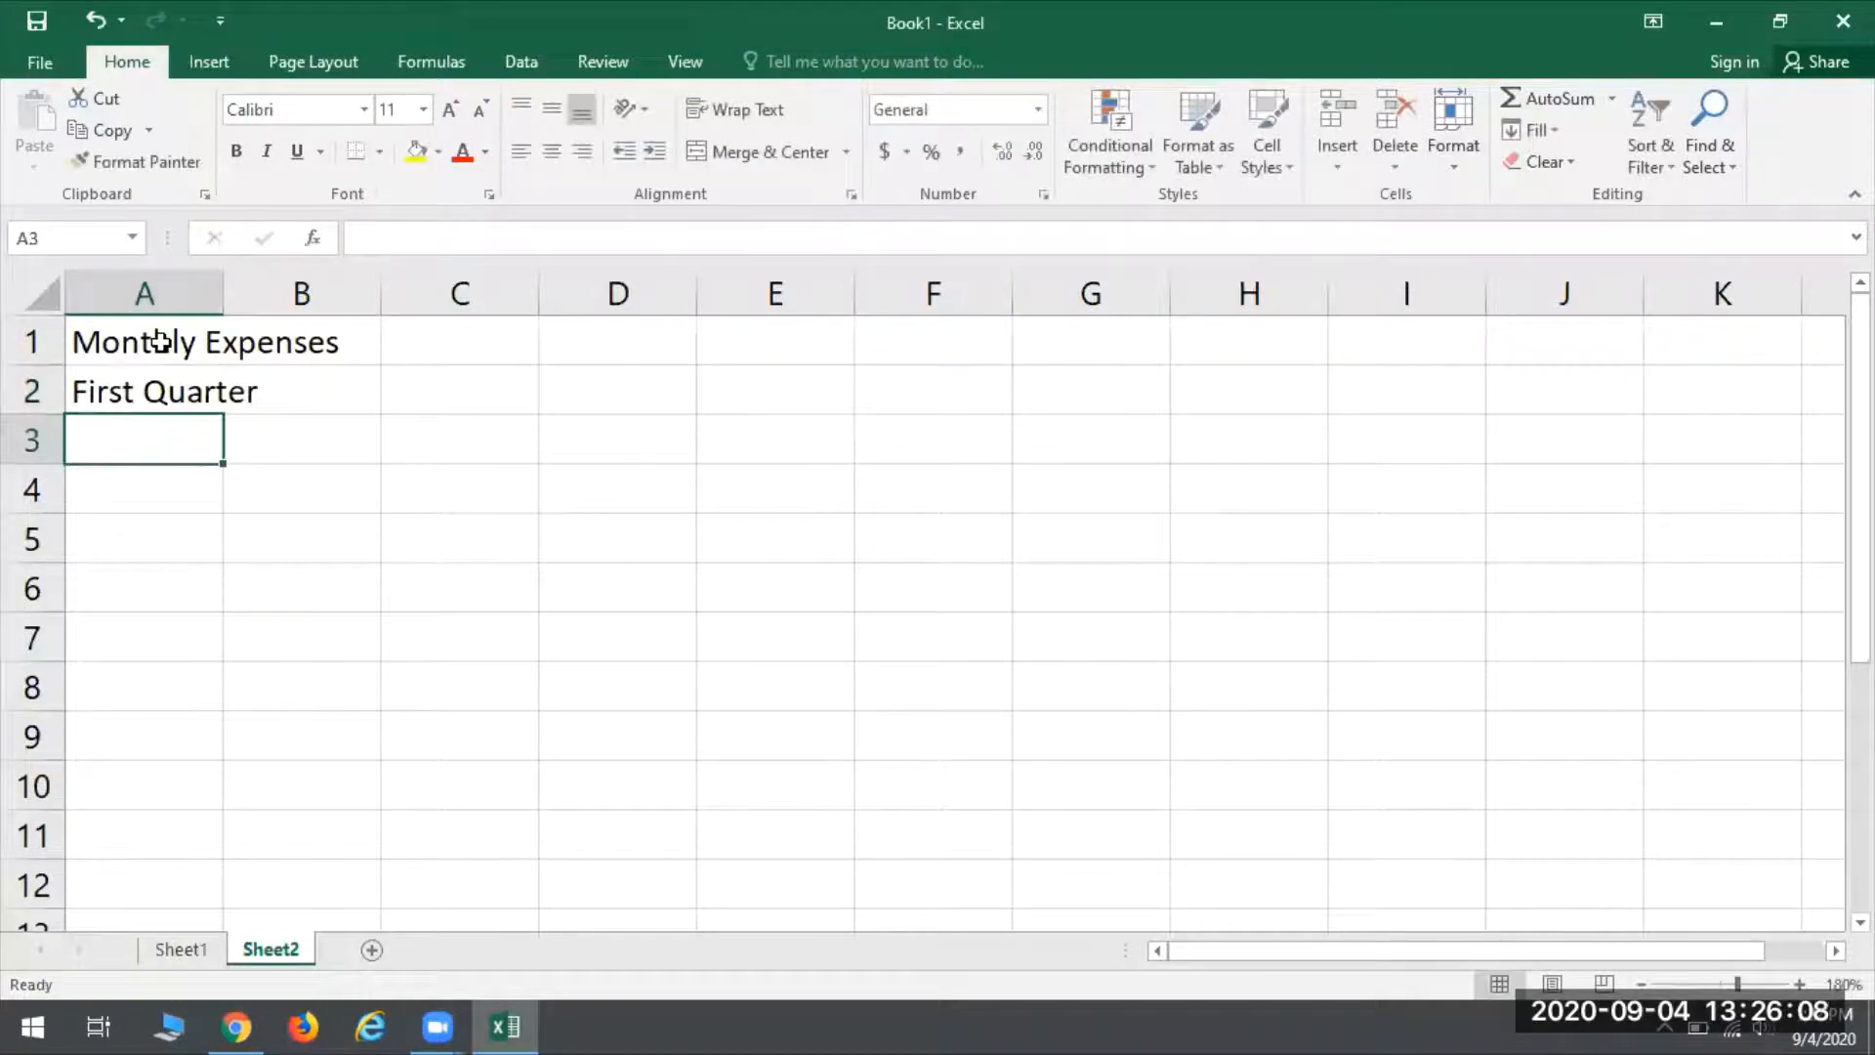
- Enter the heading Expenses in A4, with Rent in A5 and WE Energies in A6
key(Return)
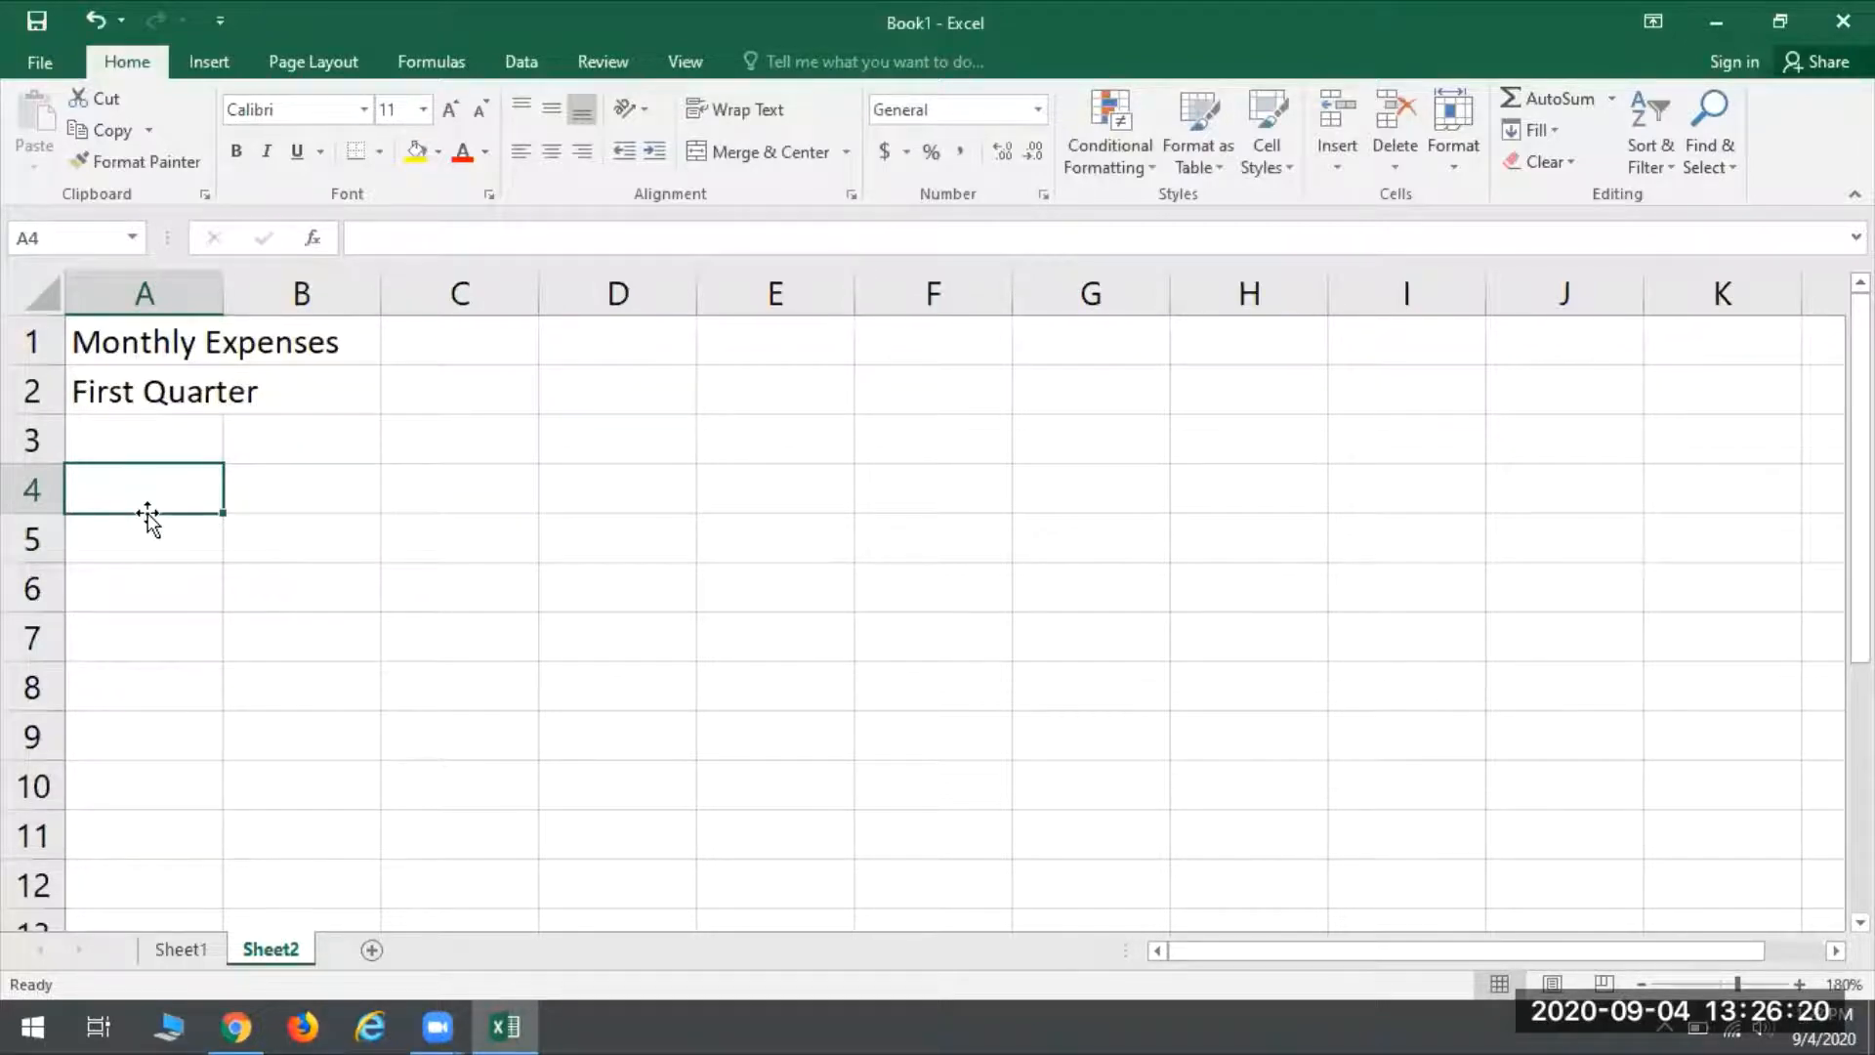
text(Expenses)
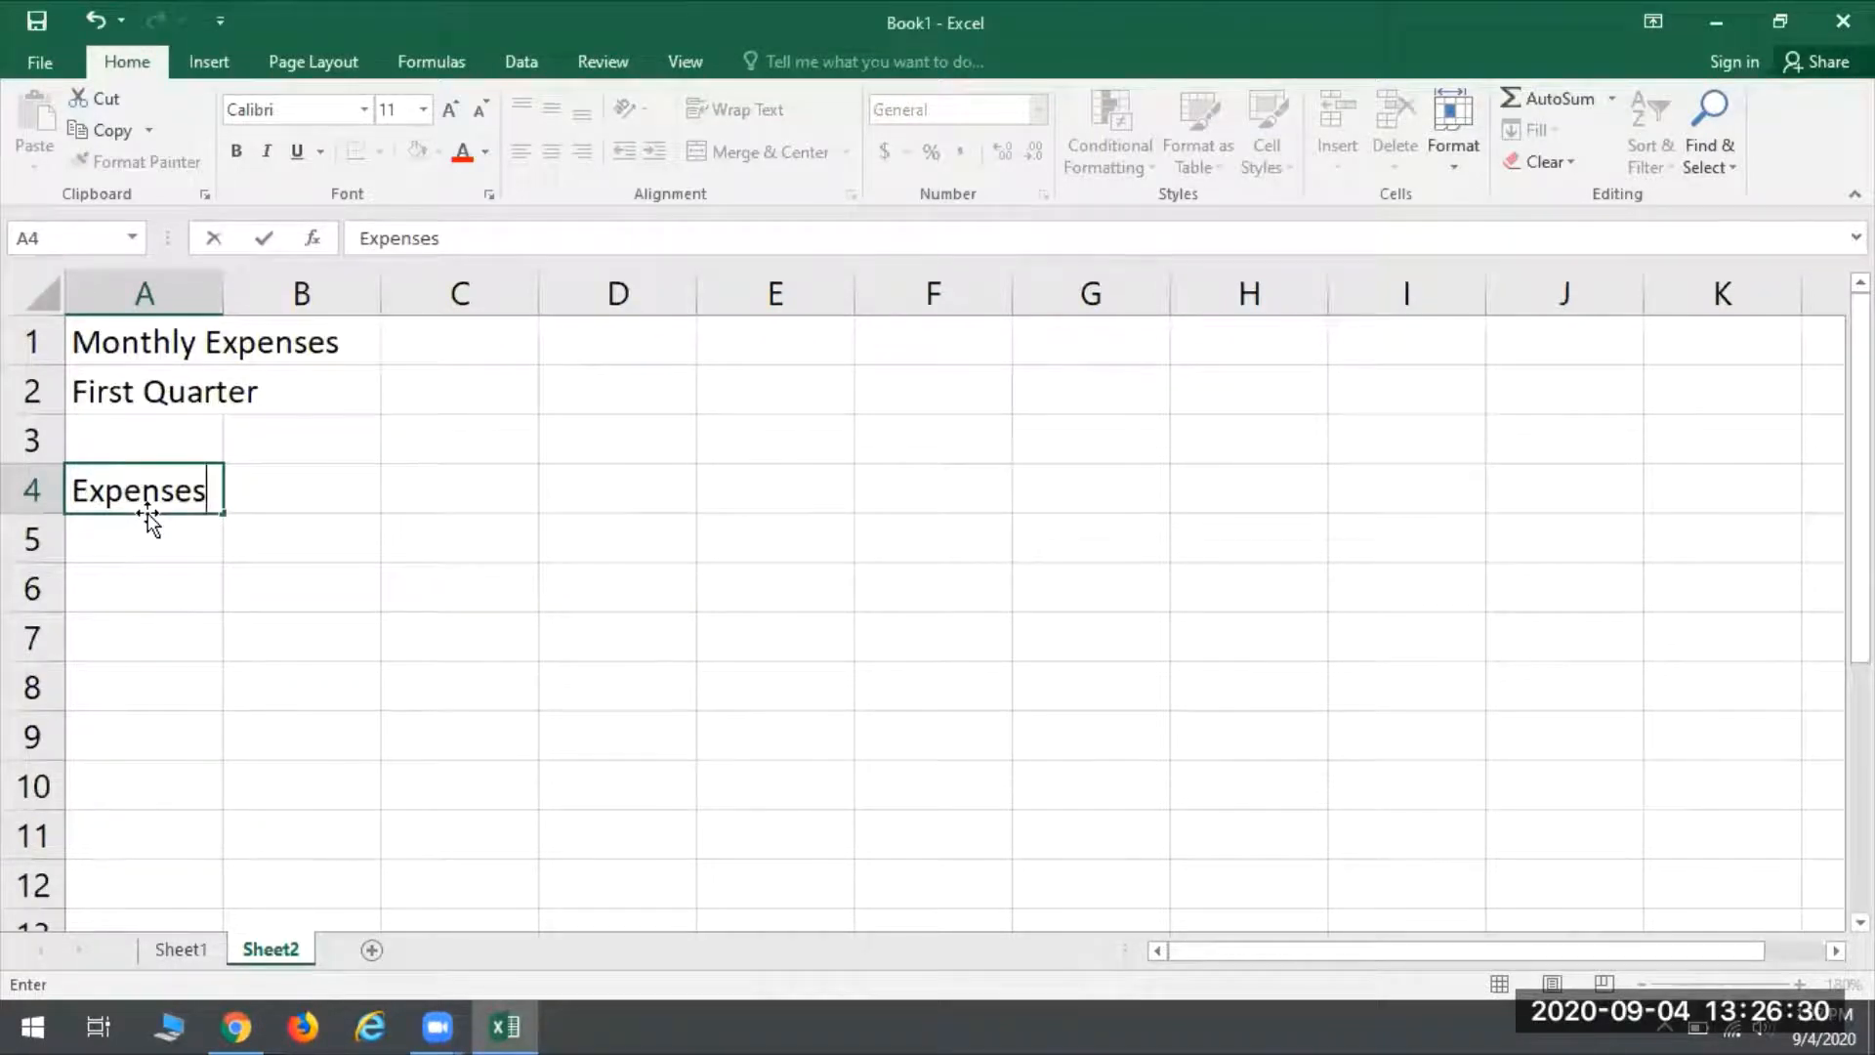
key(Return)
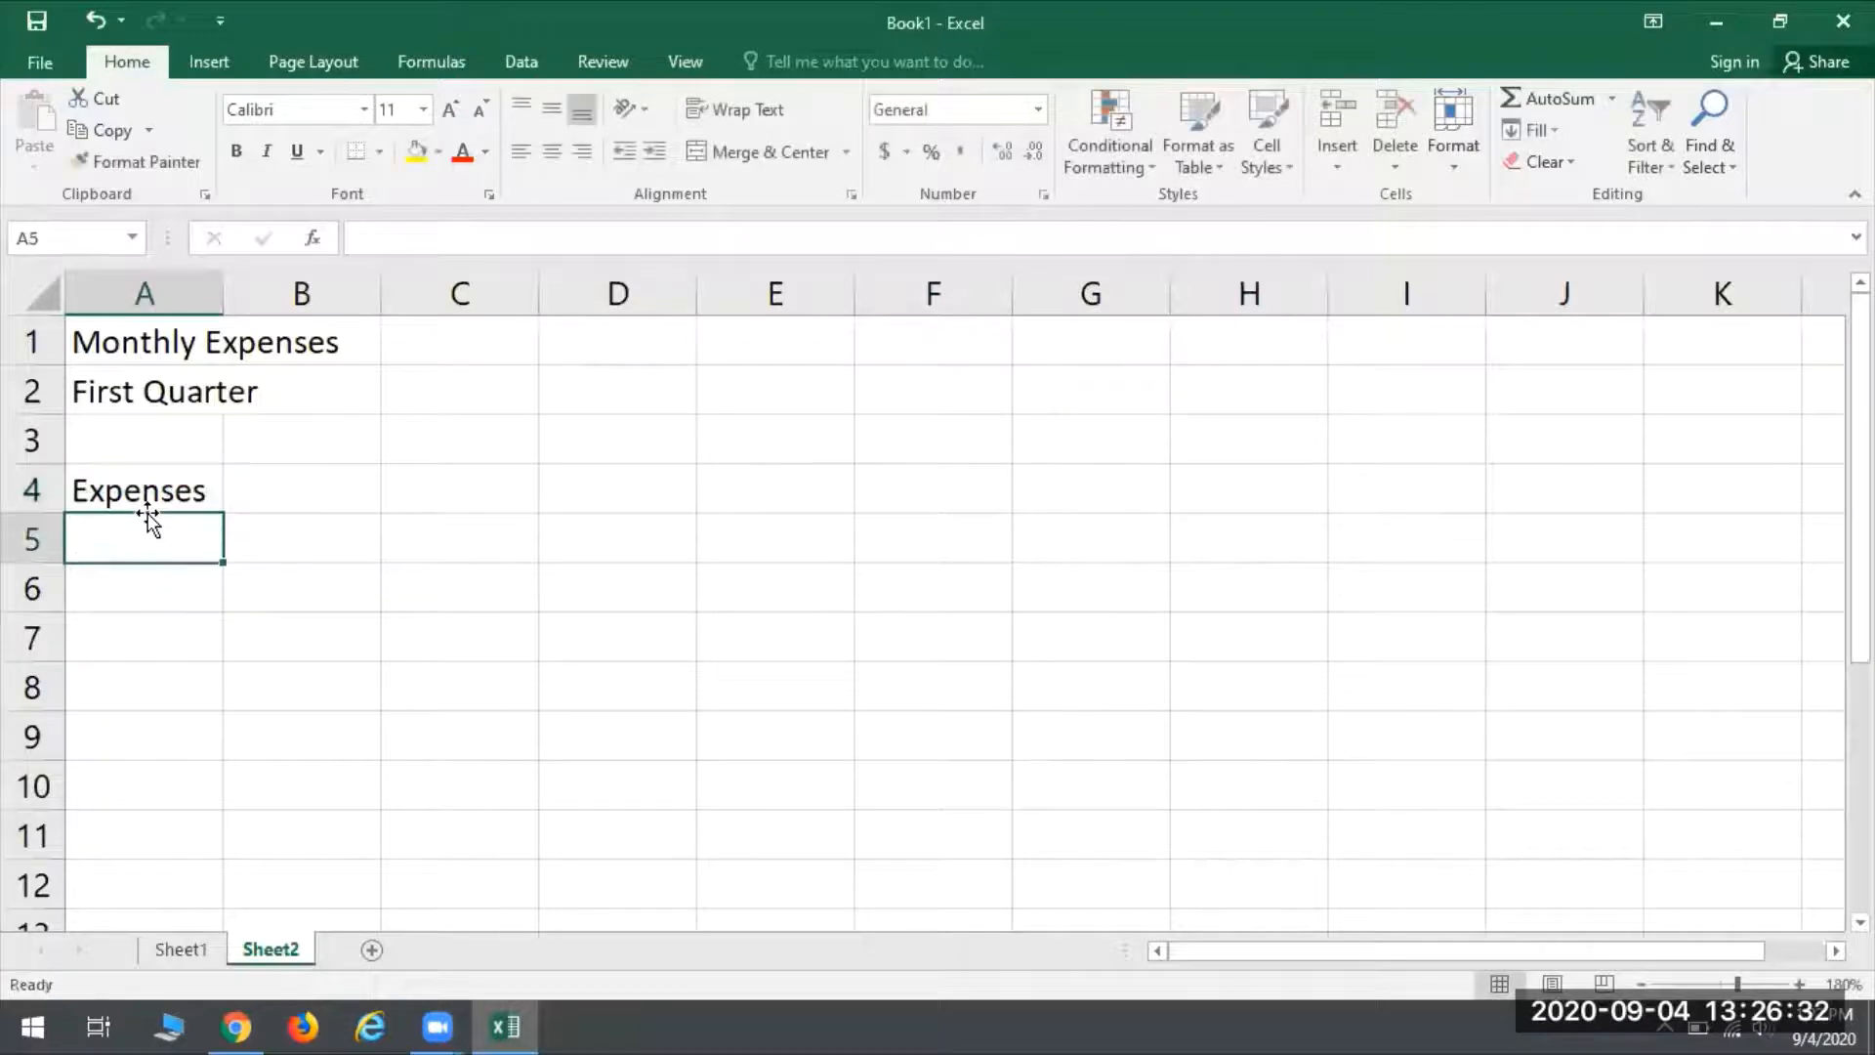
text(Rent)
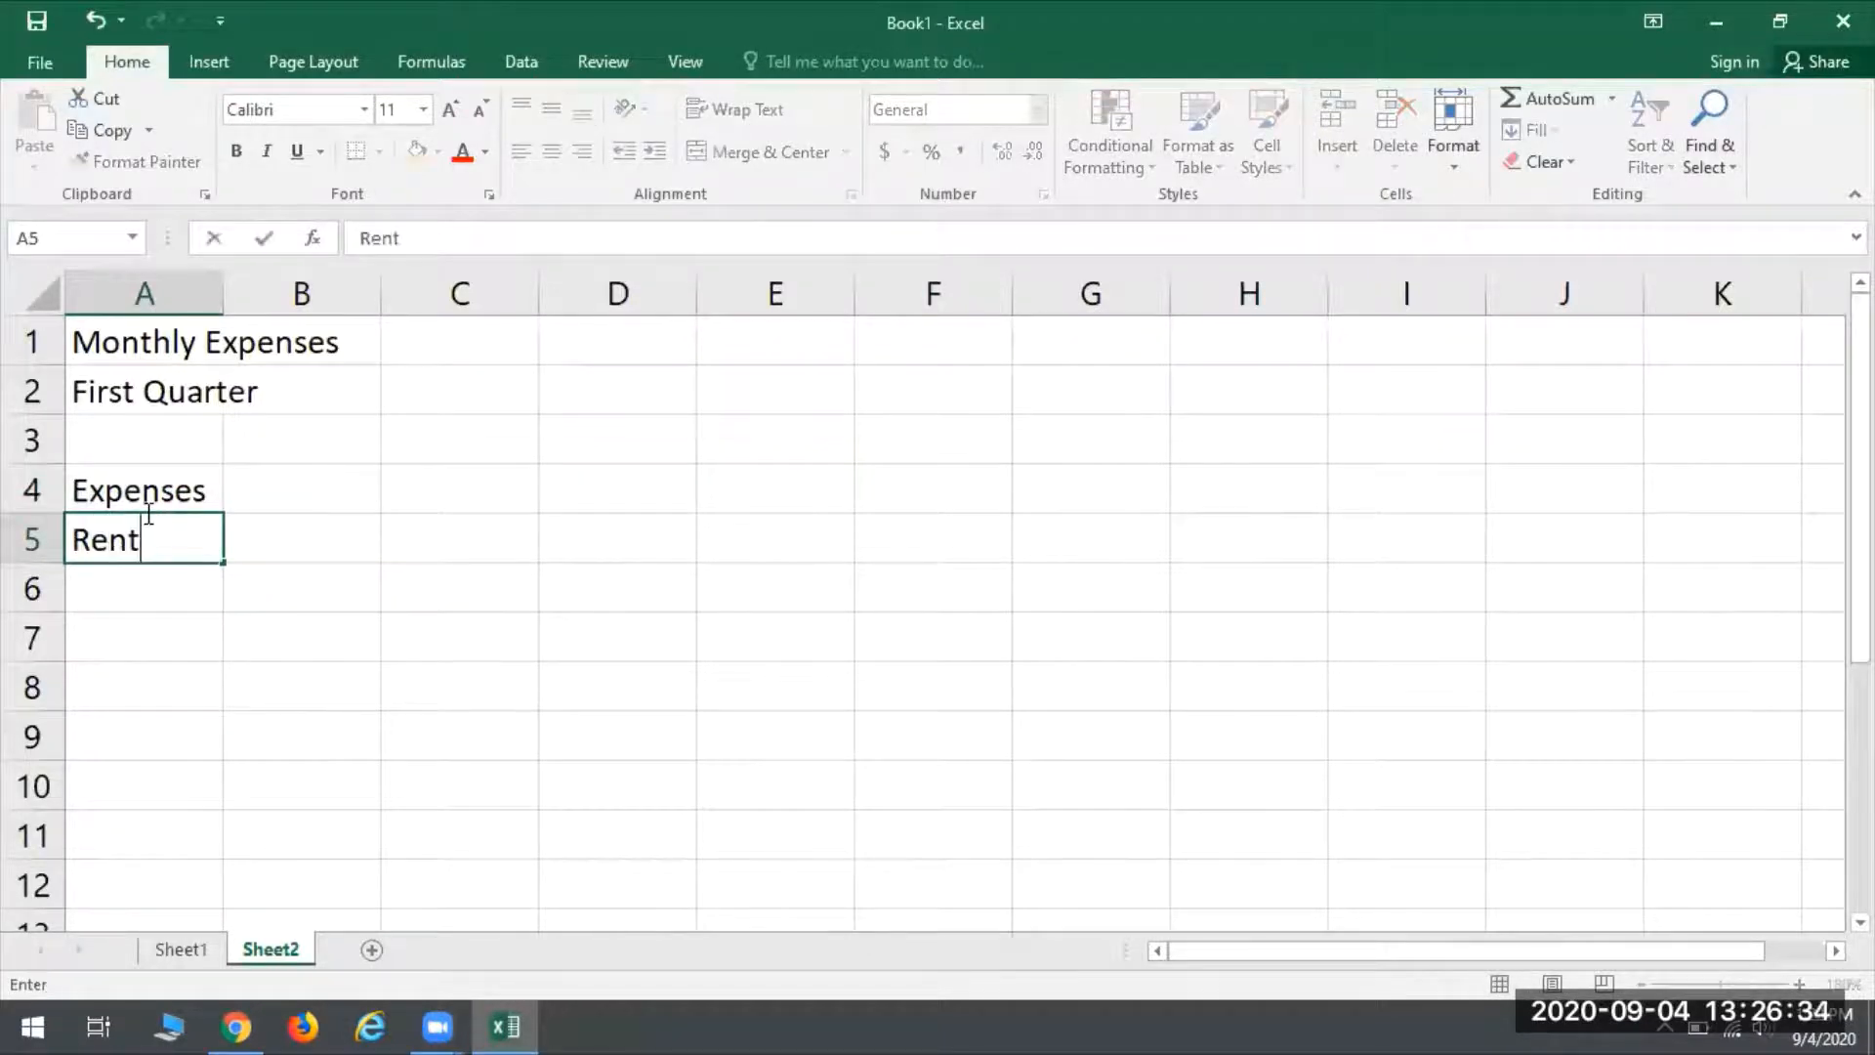
key(Return)
text(WE Energies)
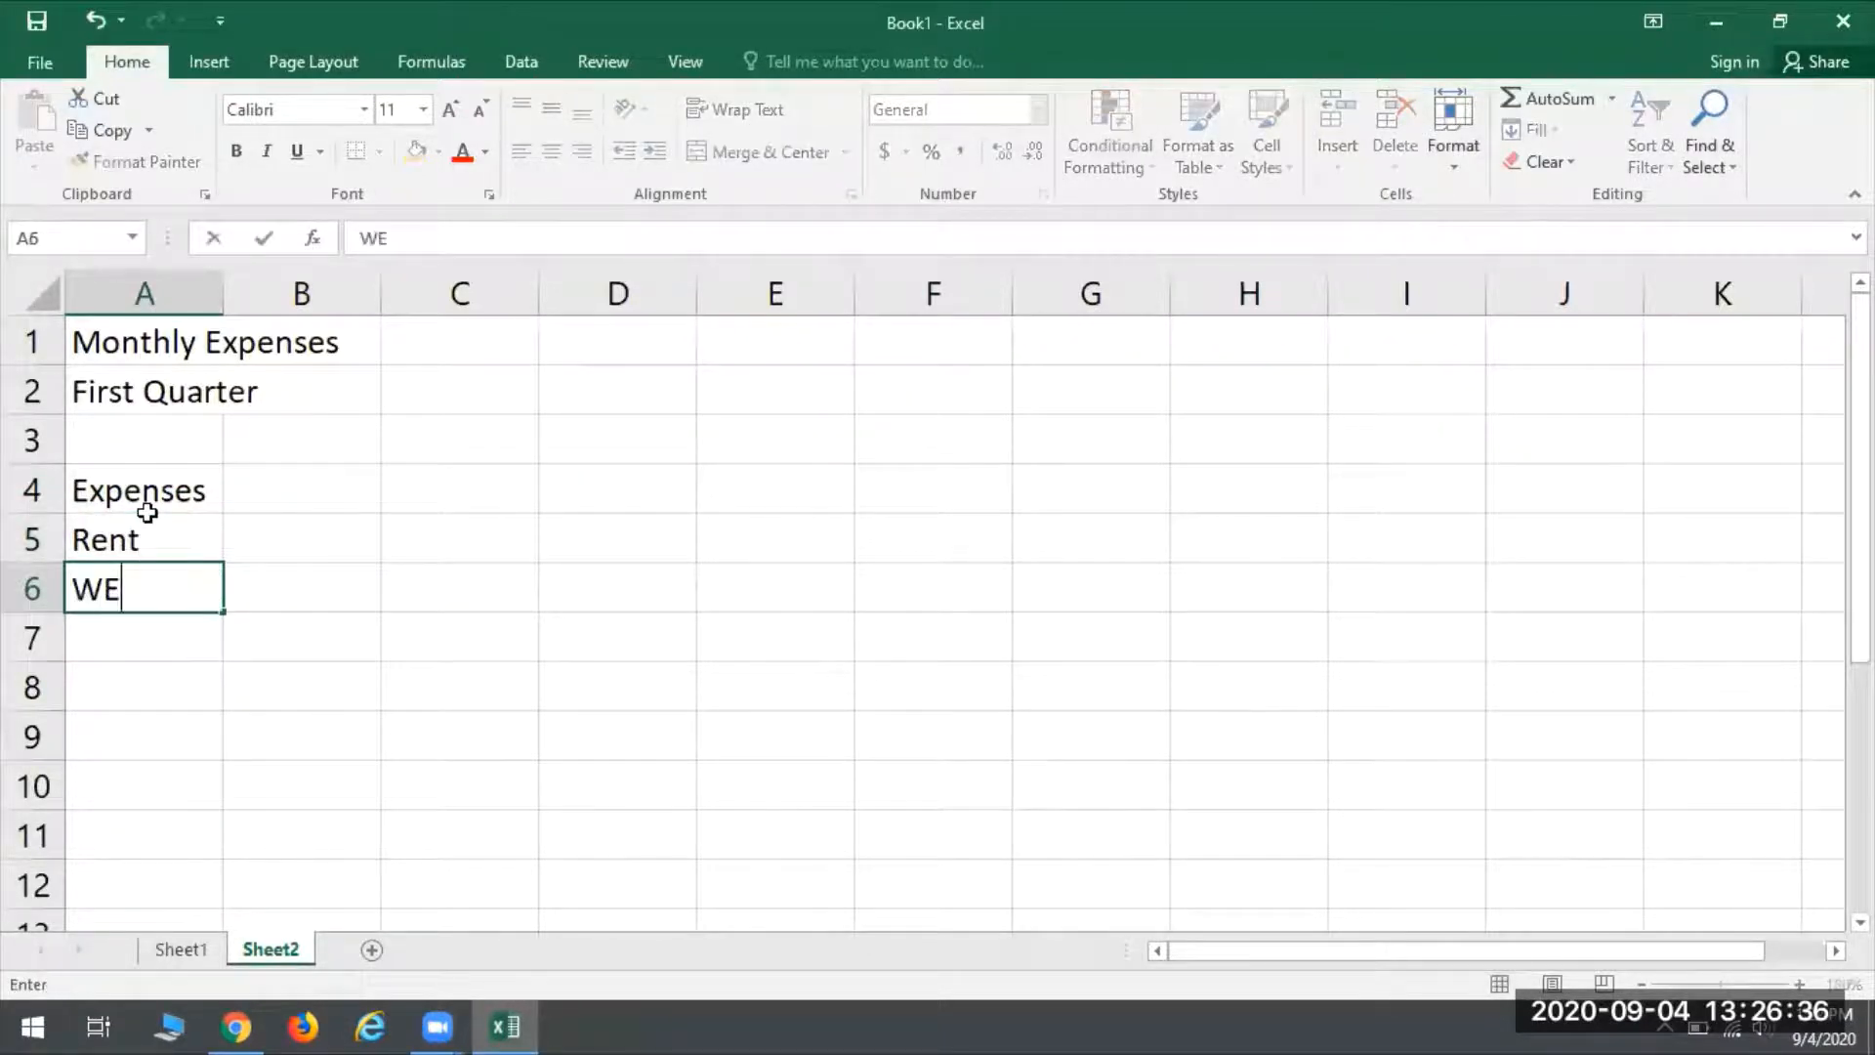
key(Return)
- Continue the expense labels in column A with Phone in A7, Groceries in A8 and Total in A9
text(Phone C)
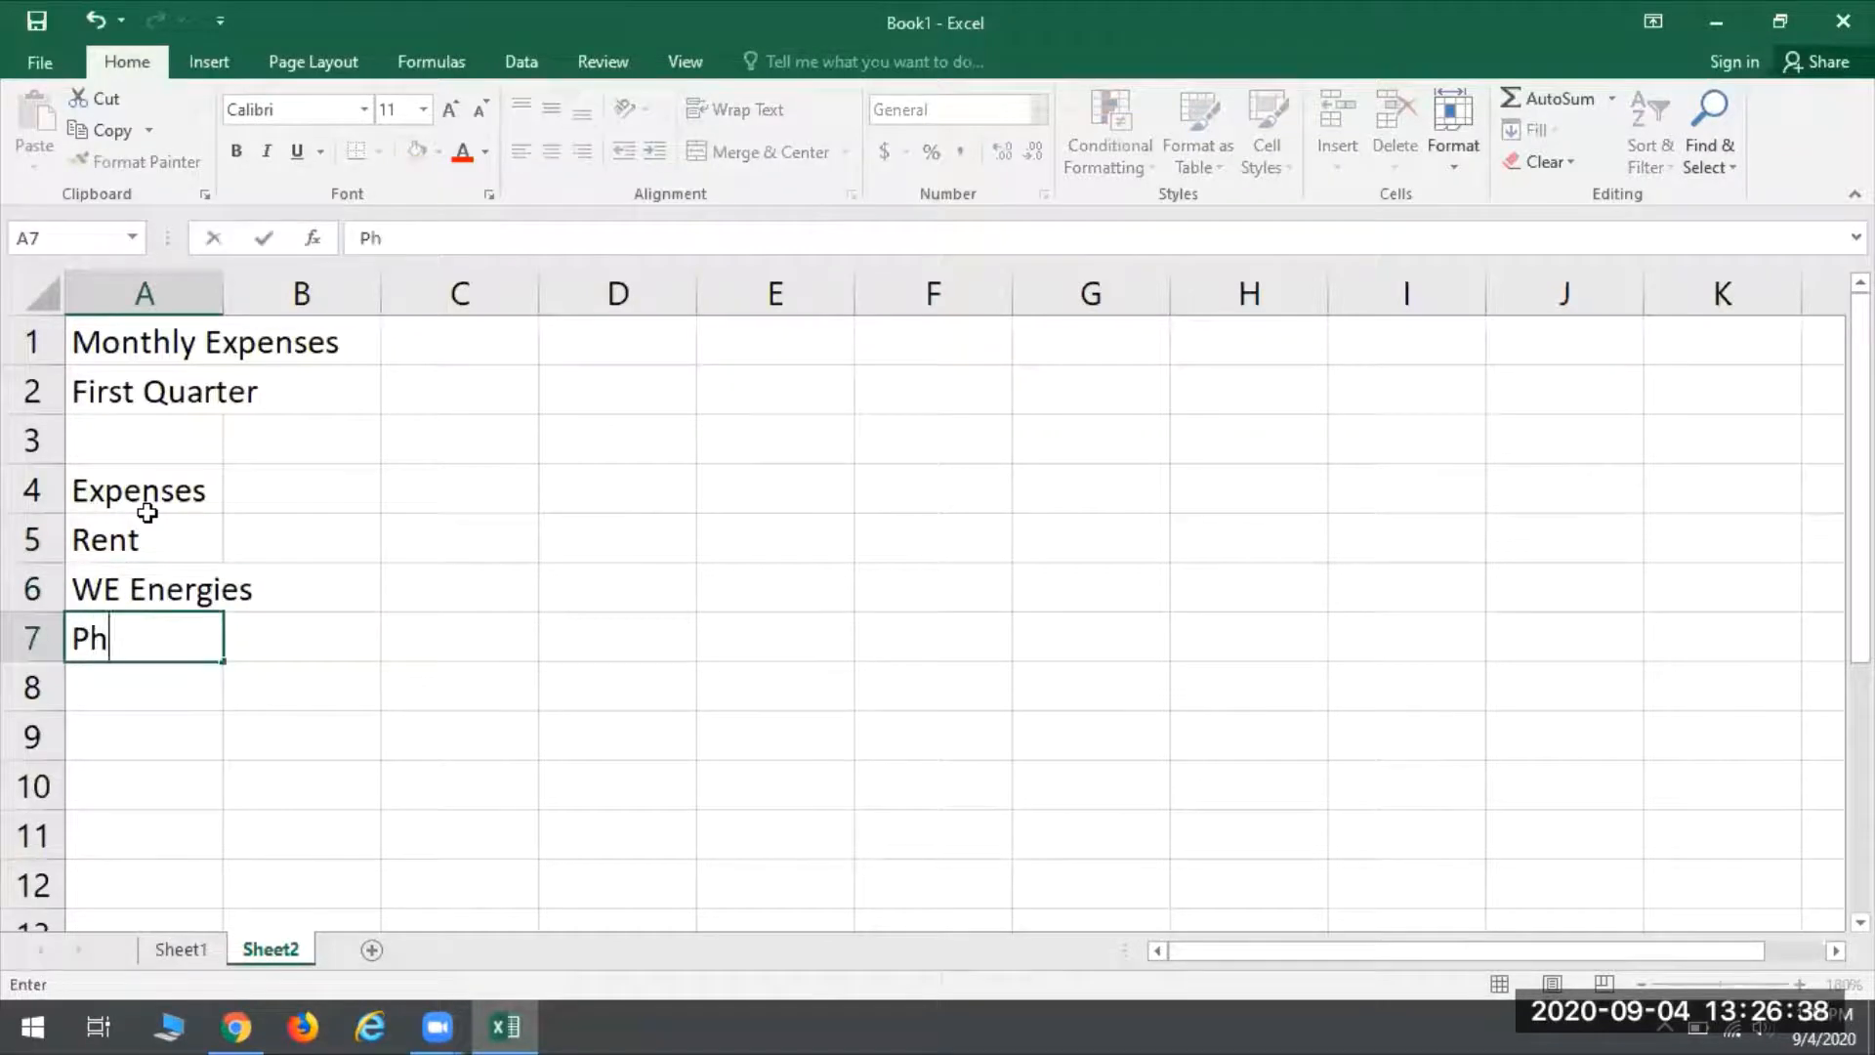
key(BackSpace)
key(BackSpace)
key(Return)
text(Groceries)
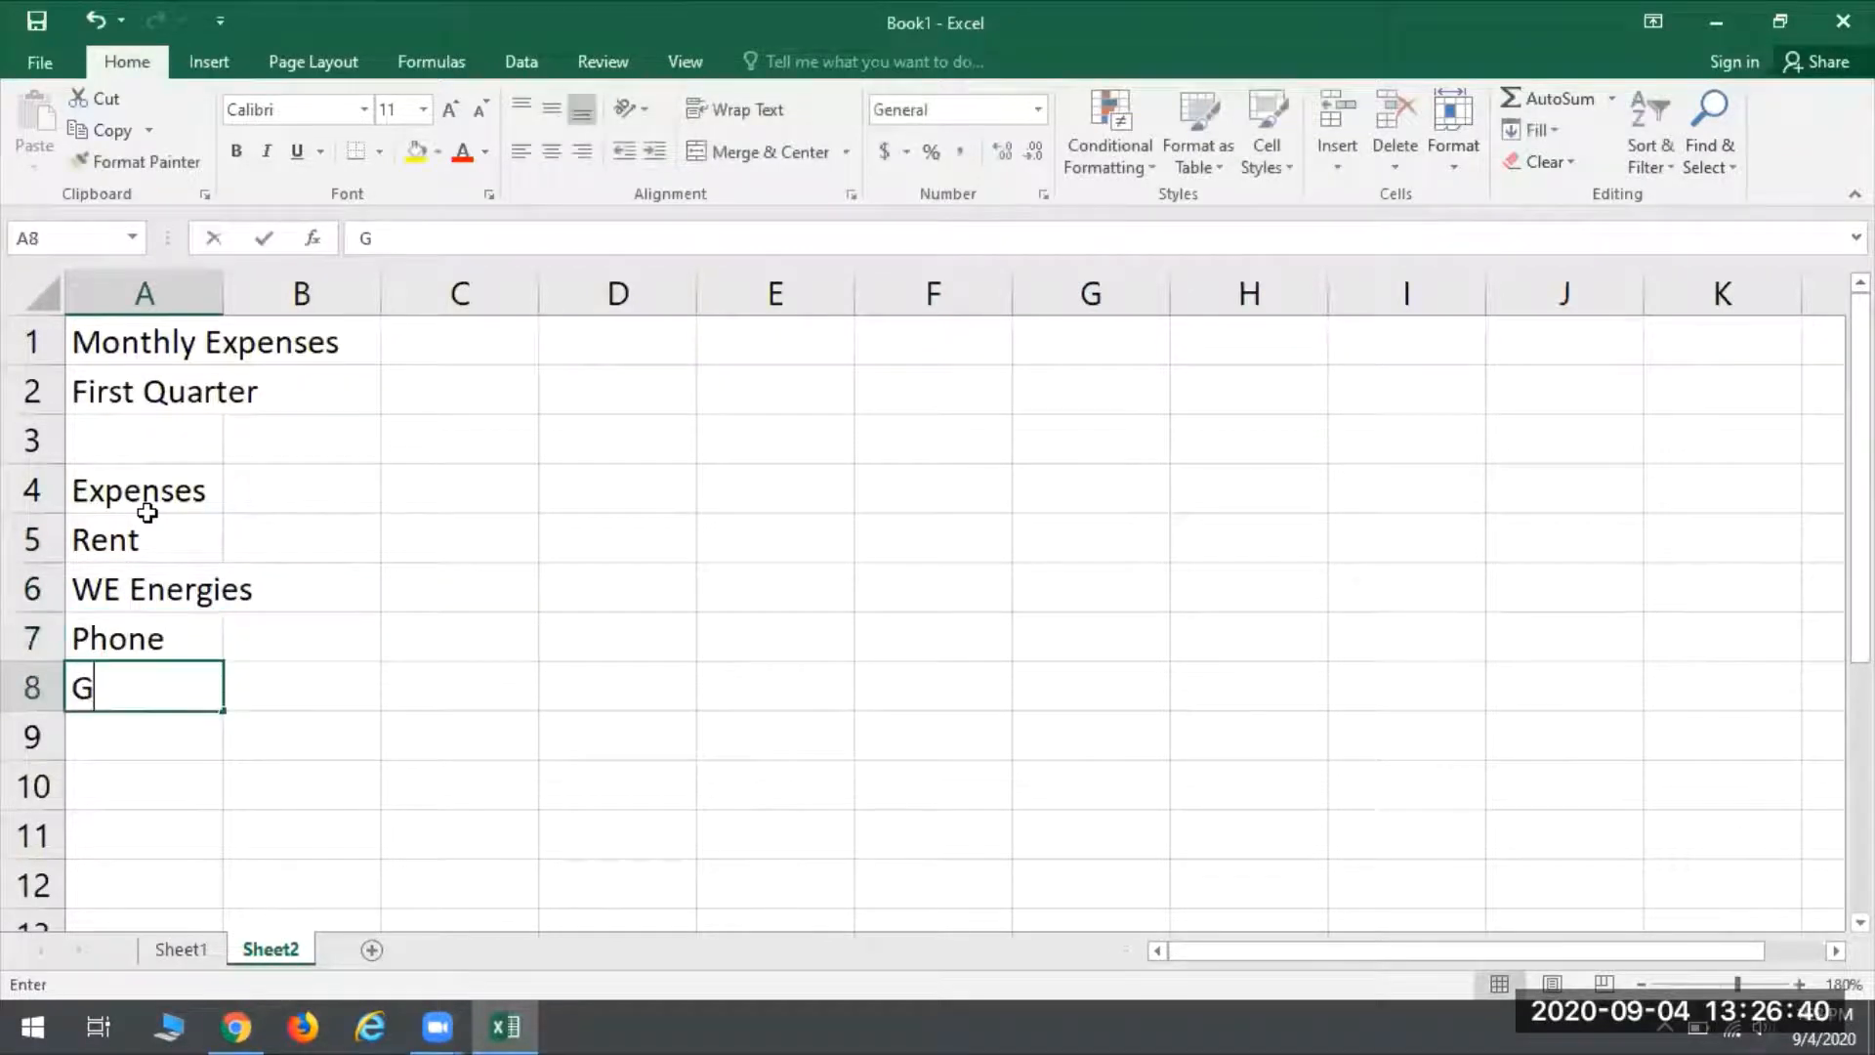
key(Return)
text(Total)
key(BackSpace)
key(BackSpace)
key(BackSpace)
key(BackSpace)
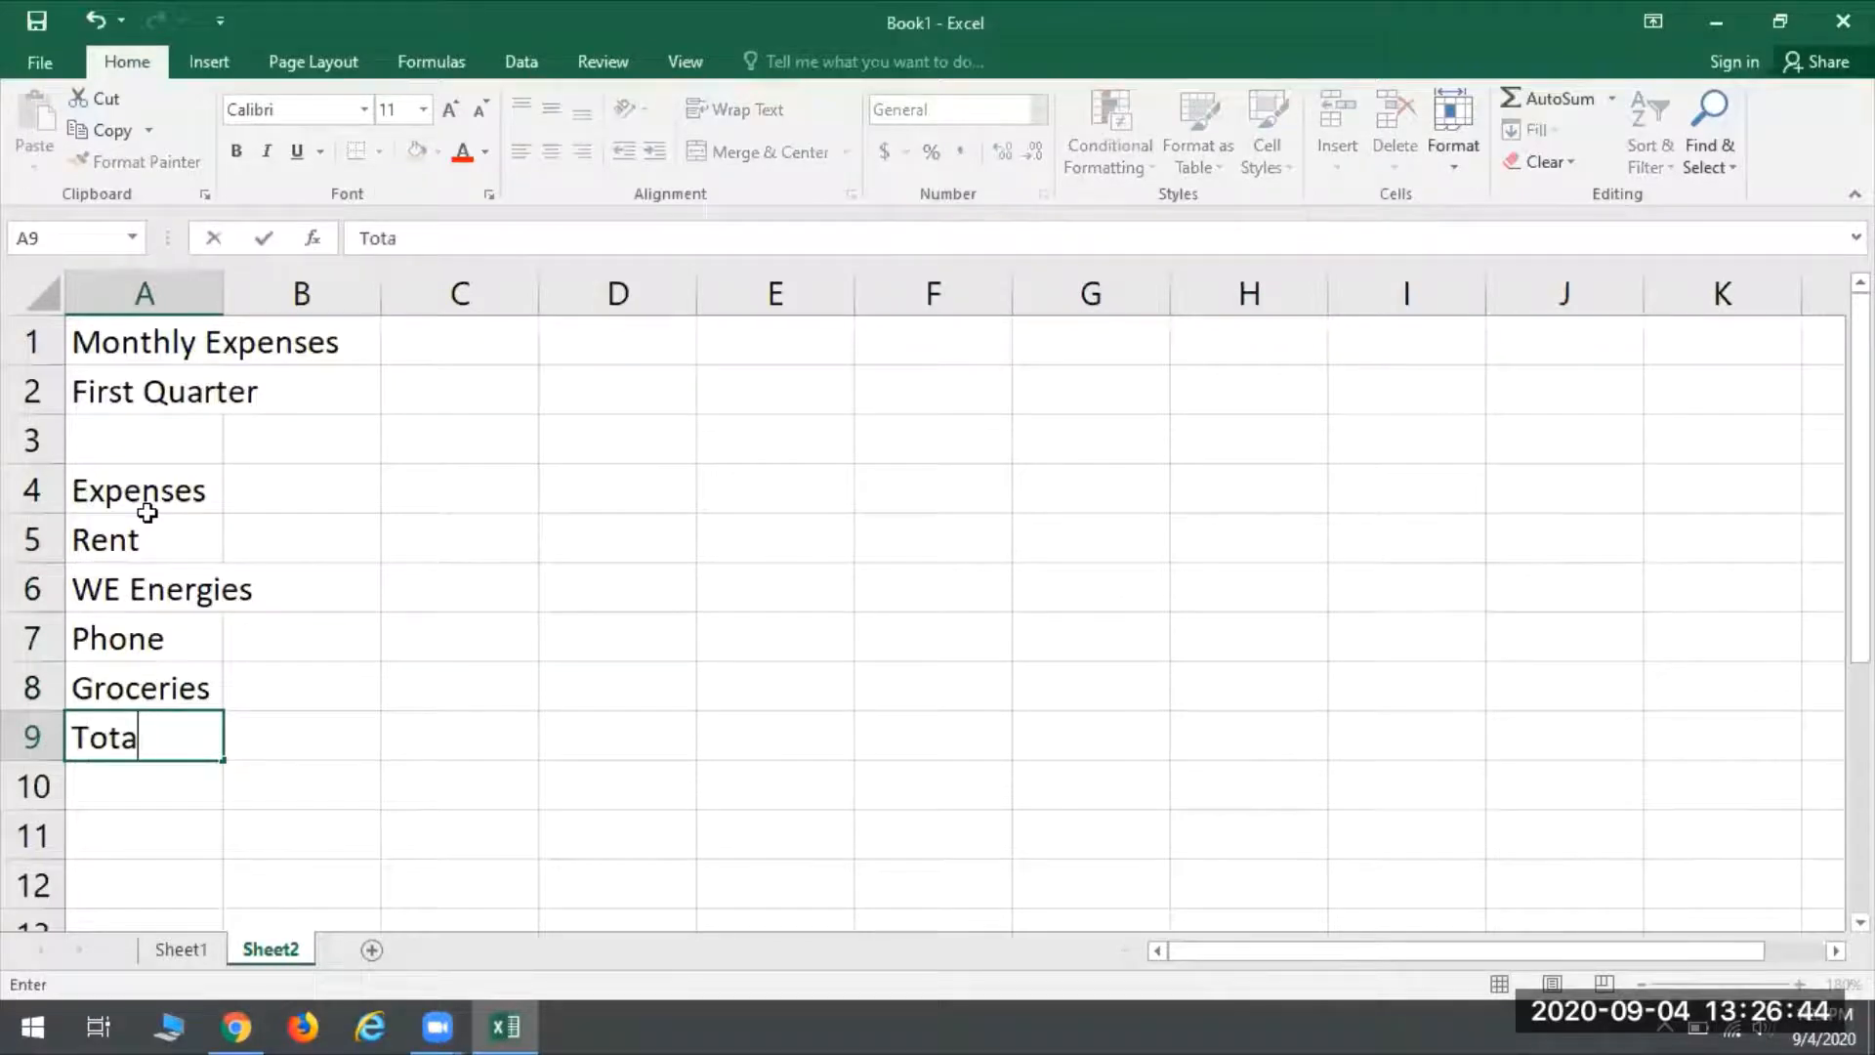
text(otal)
- Clear the Groceries label in A8, undo the deletion, and select the Total cell A9
click(161, 686)
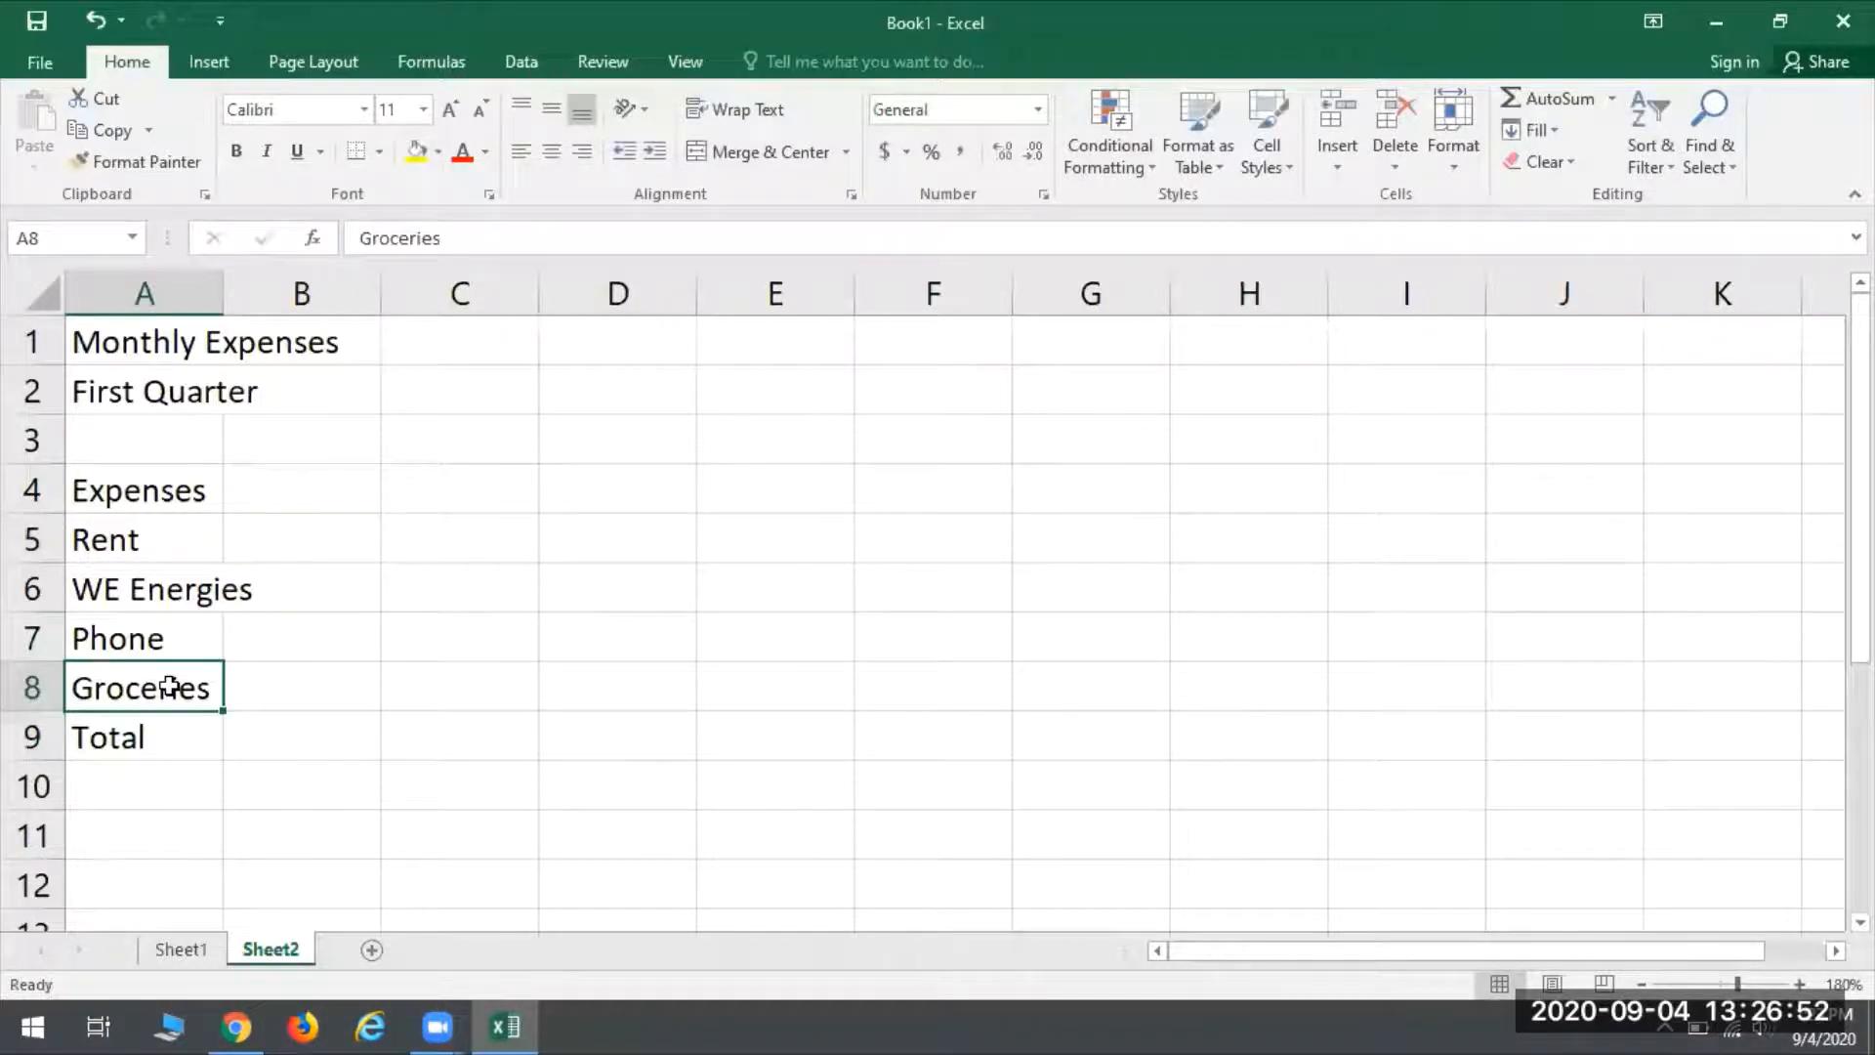
key(BackSpace)
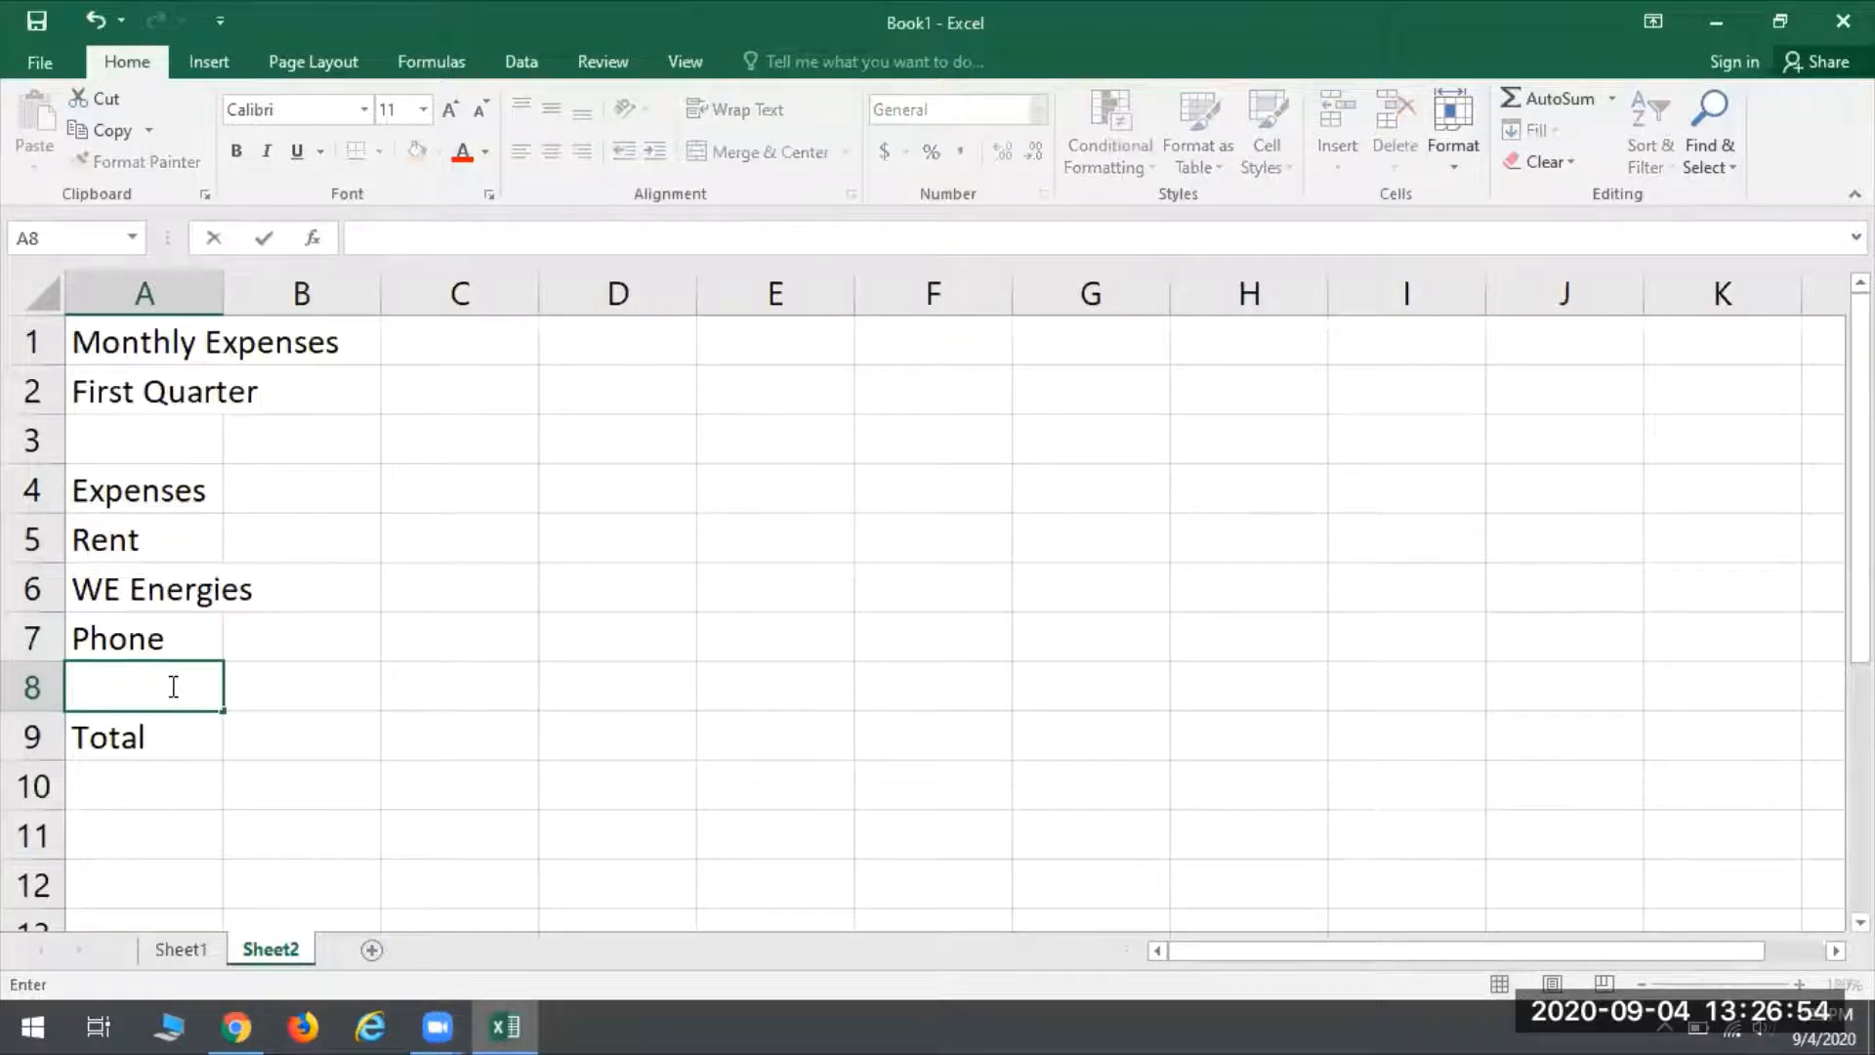
click(93, 19)
click(132, 744)
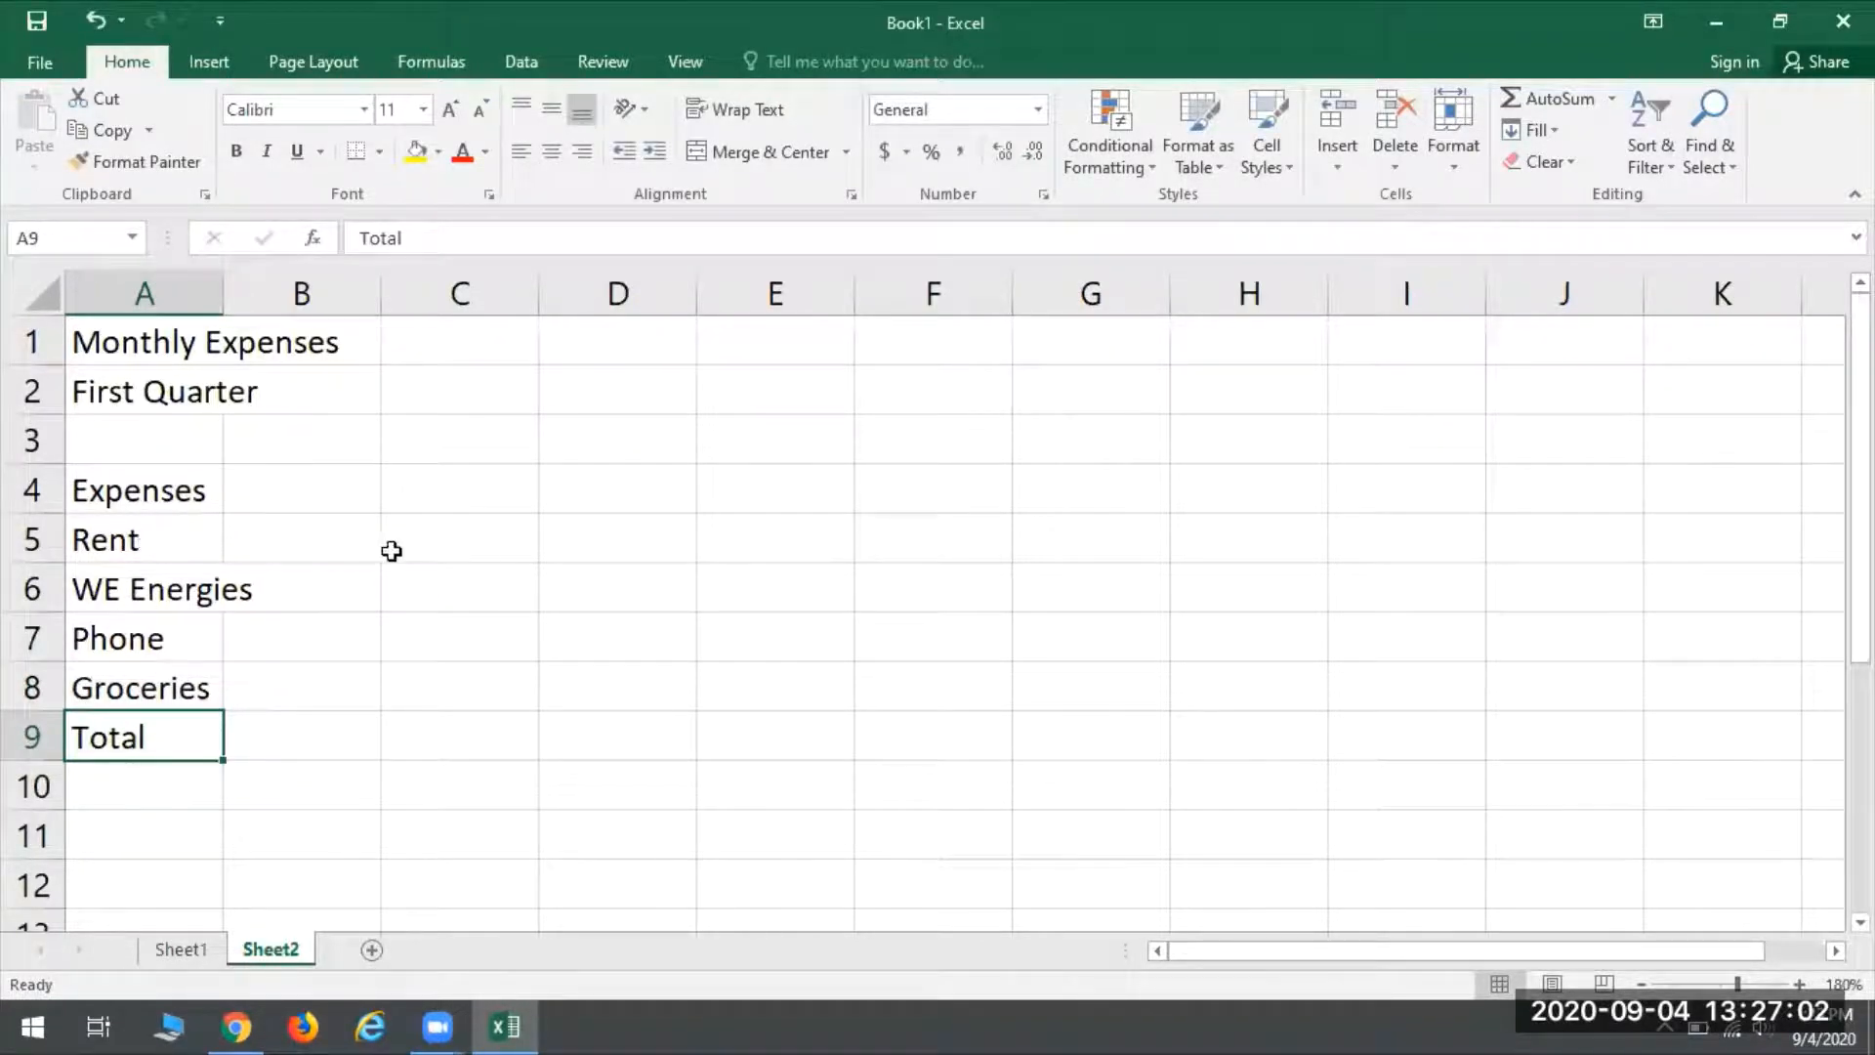
- Enter January in B4 and autofill the month names across to E4
click(289, 479)
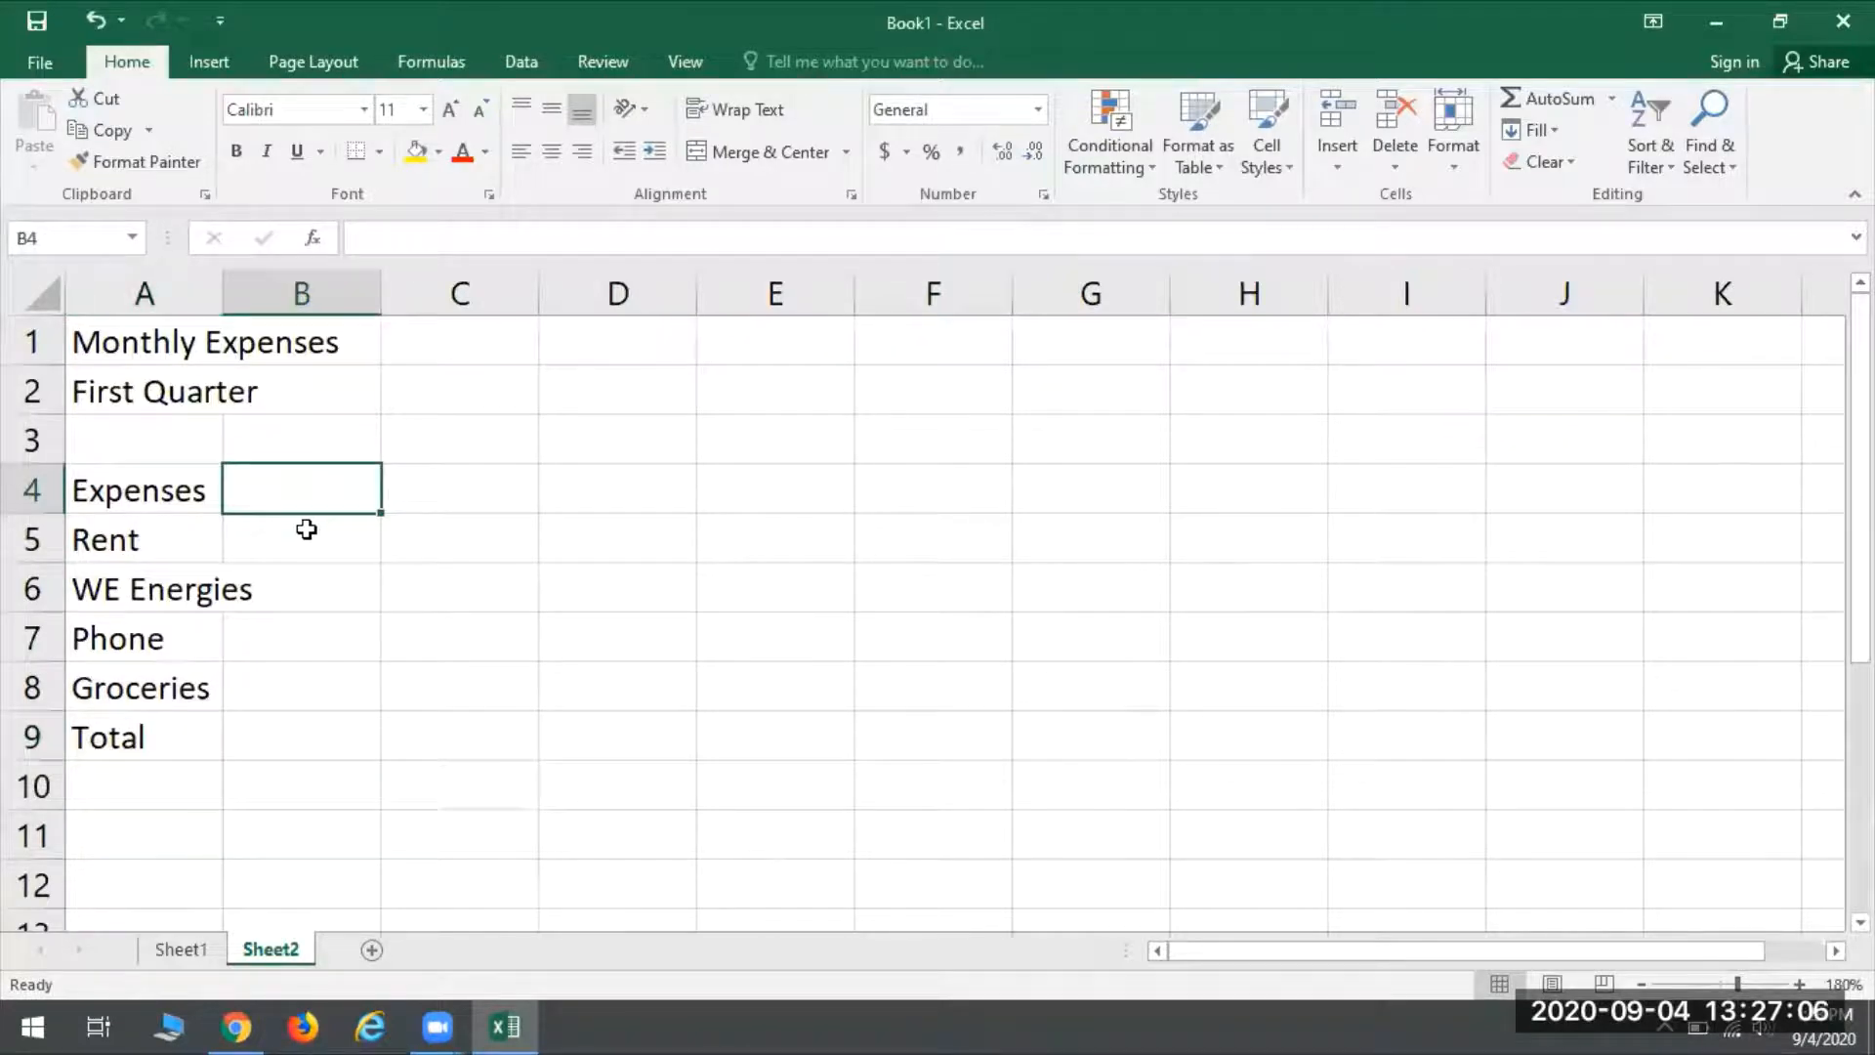
text(January)
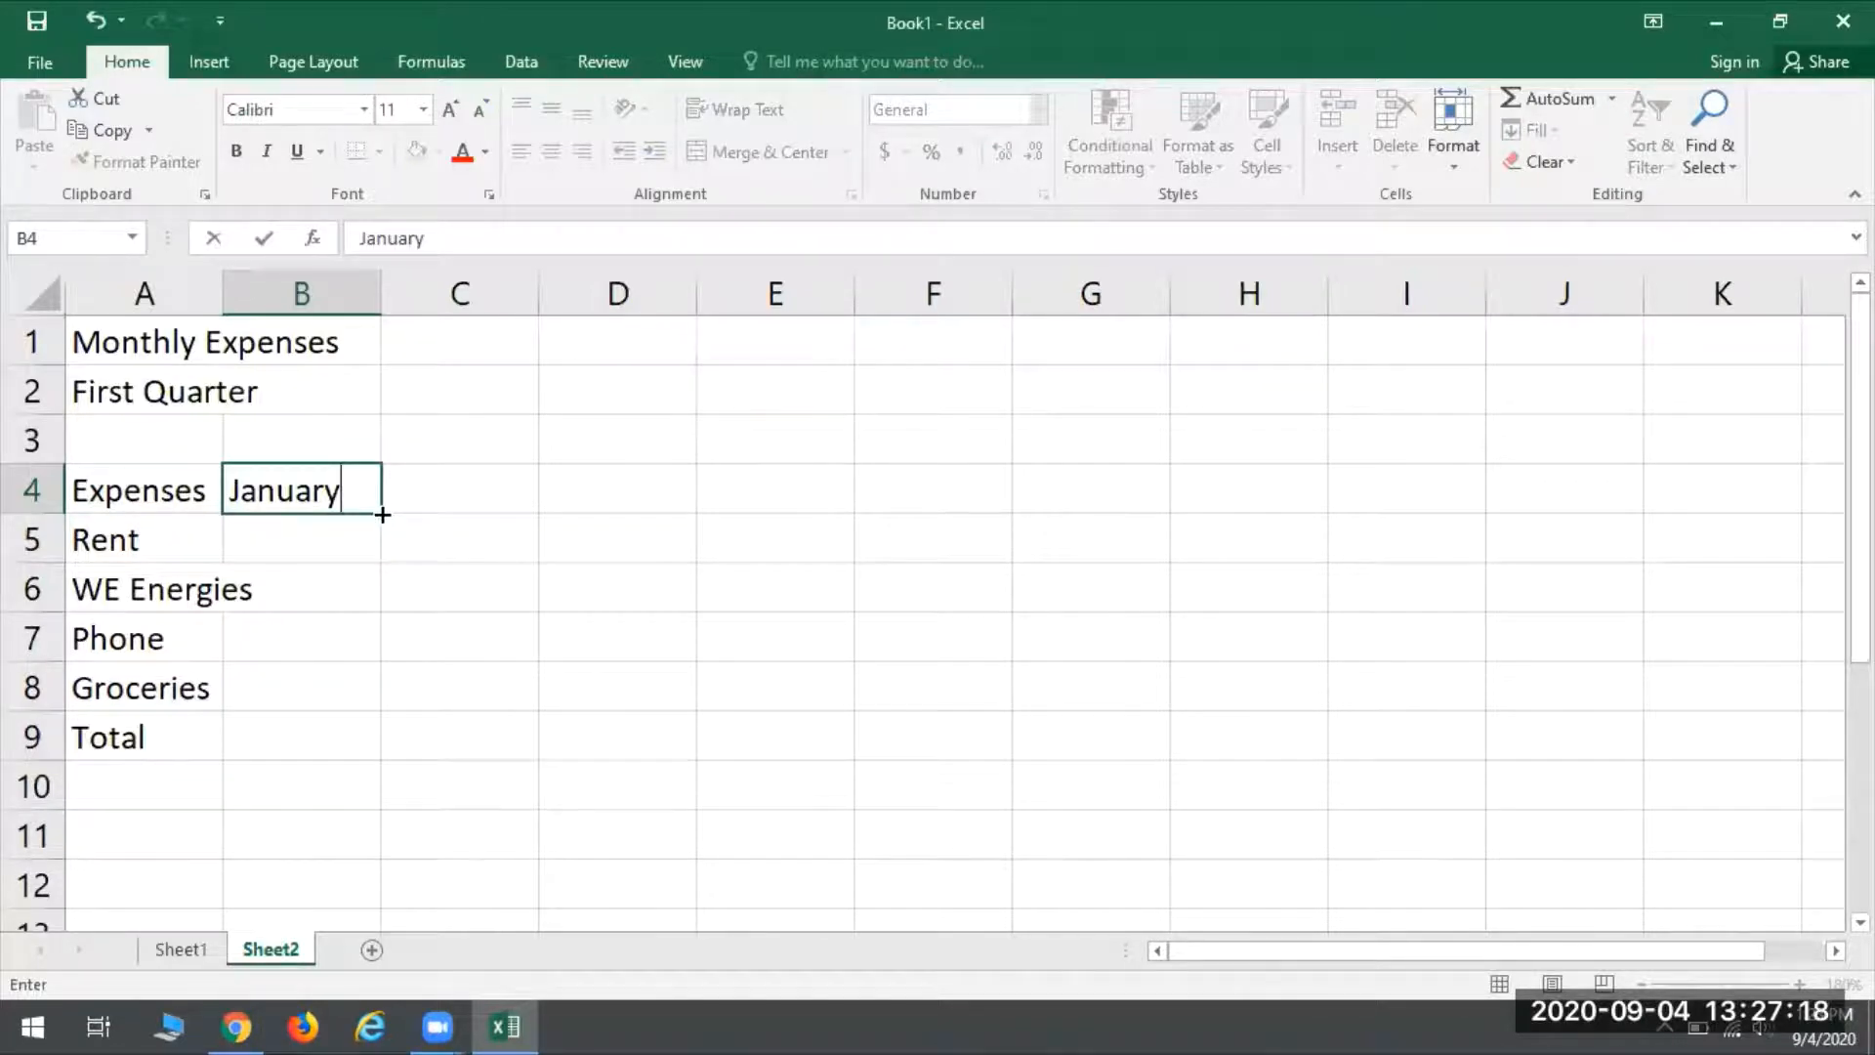
drag(382, 515, 819, 503)
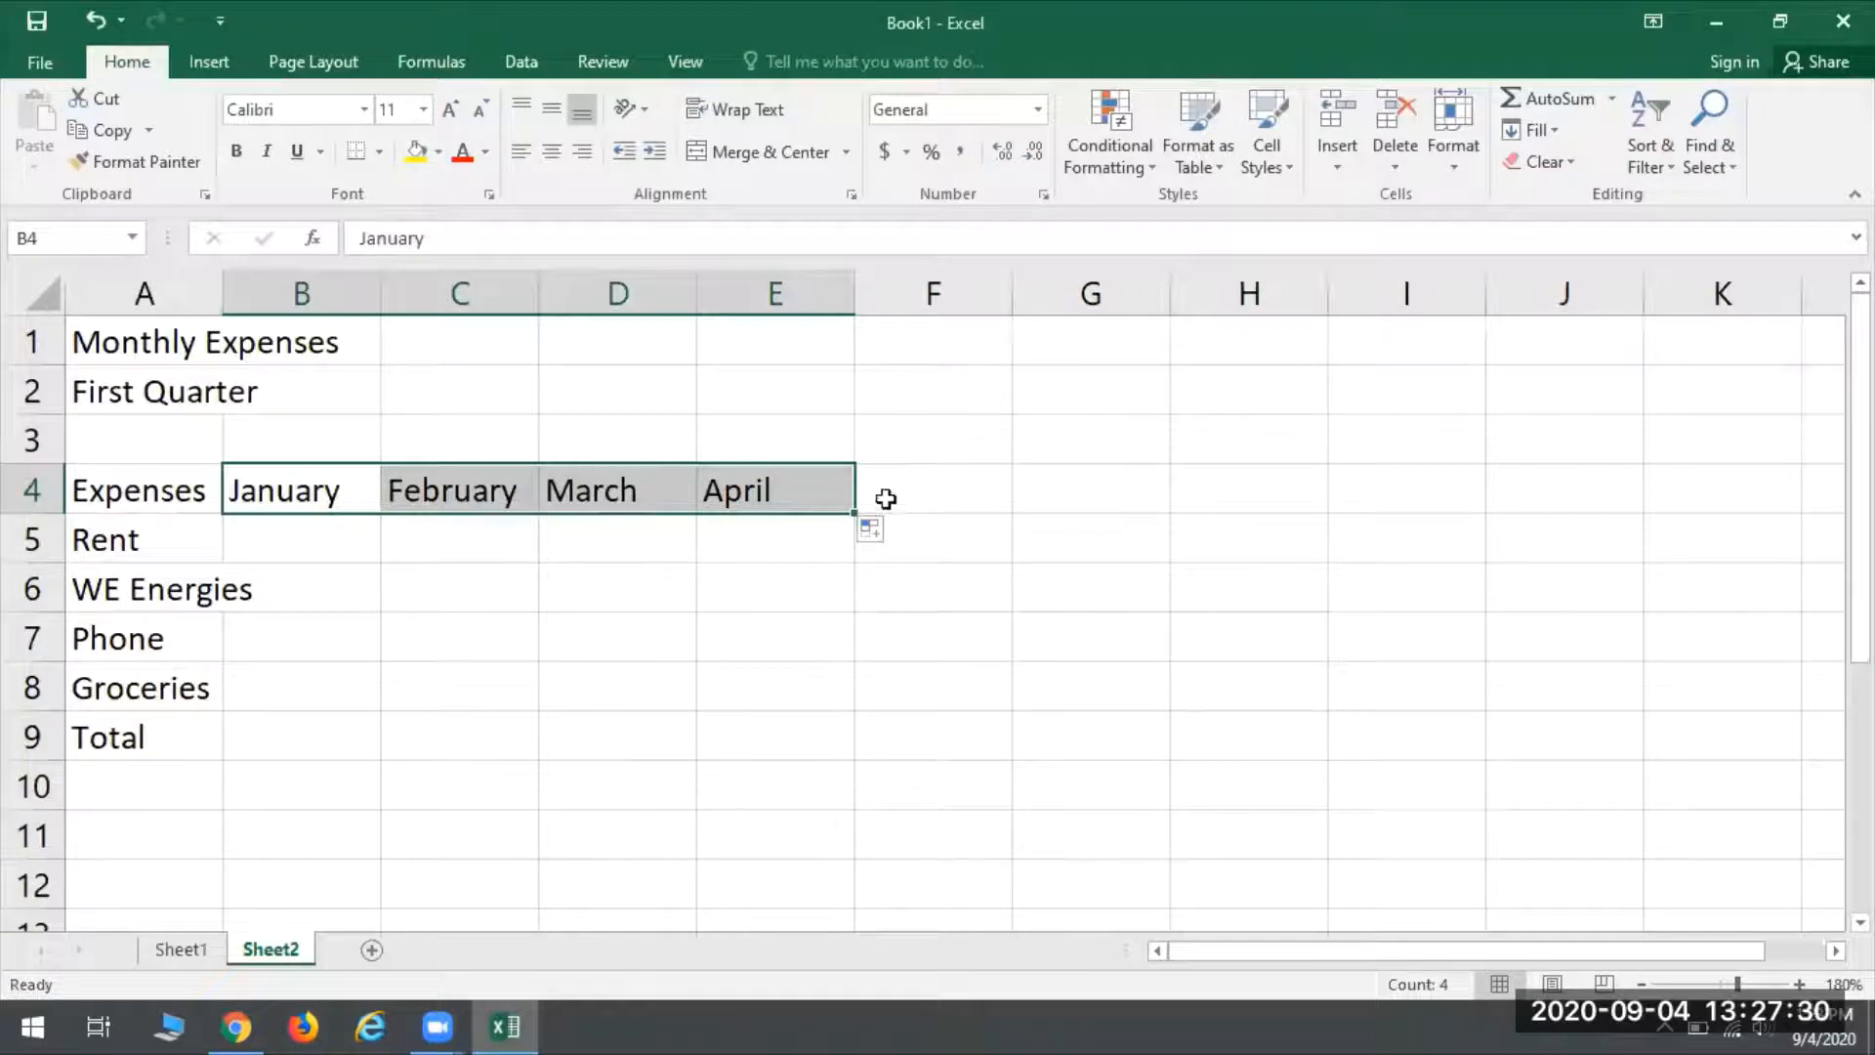
- Enter the column heading Total in F4, following the month headings
click(357, 491)
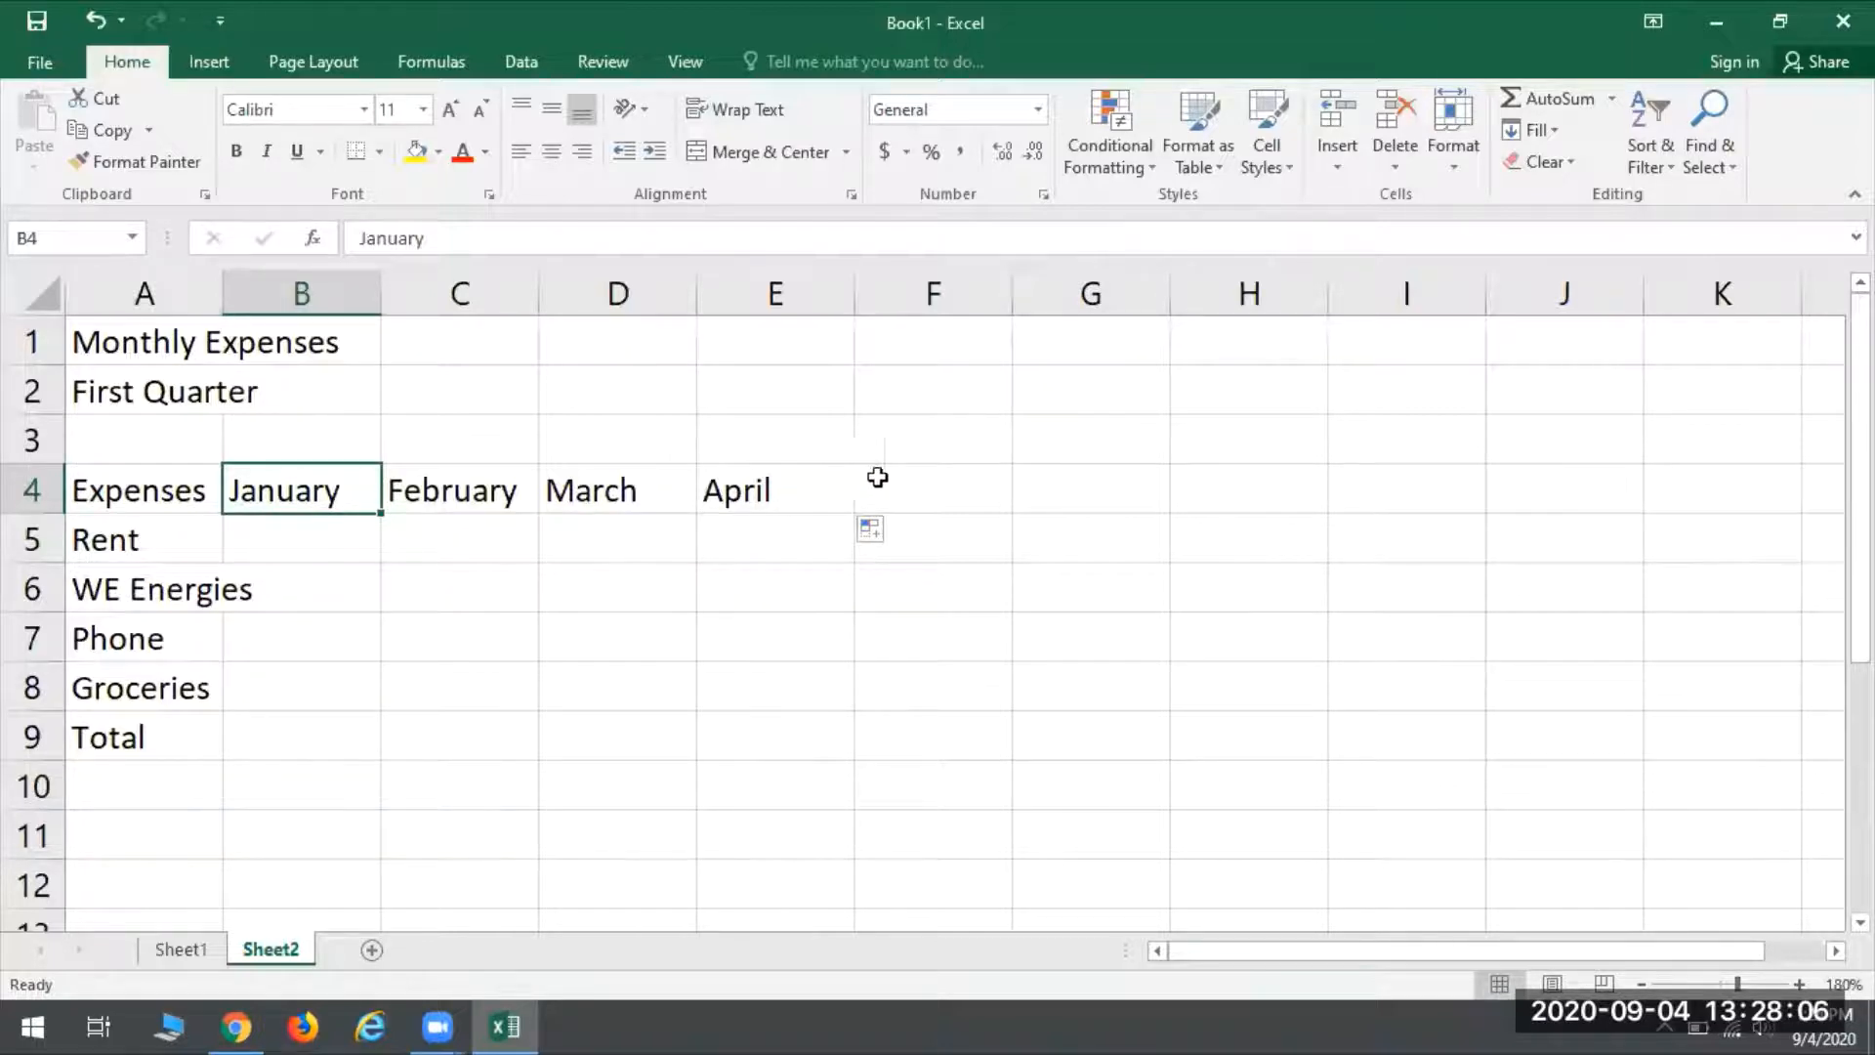
click(954, 482)
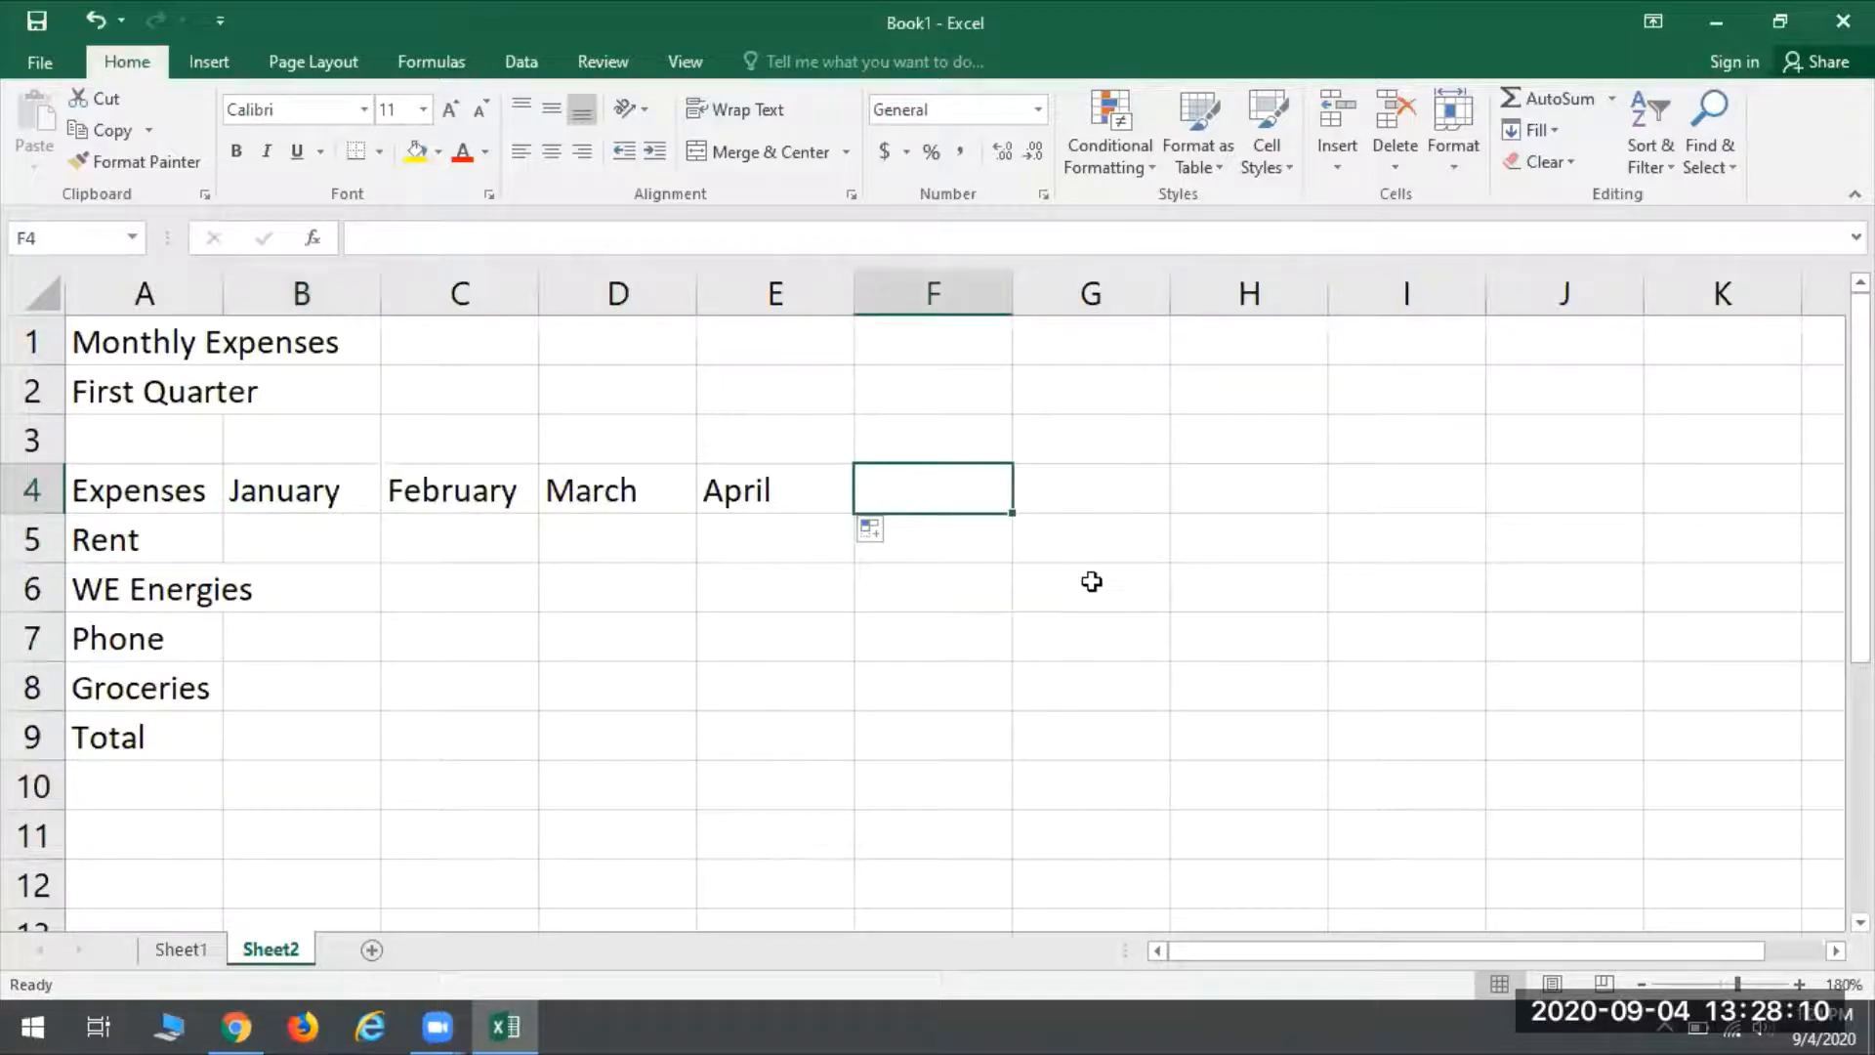
text(Total)
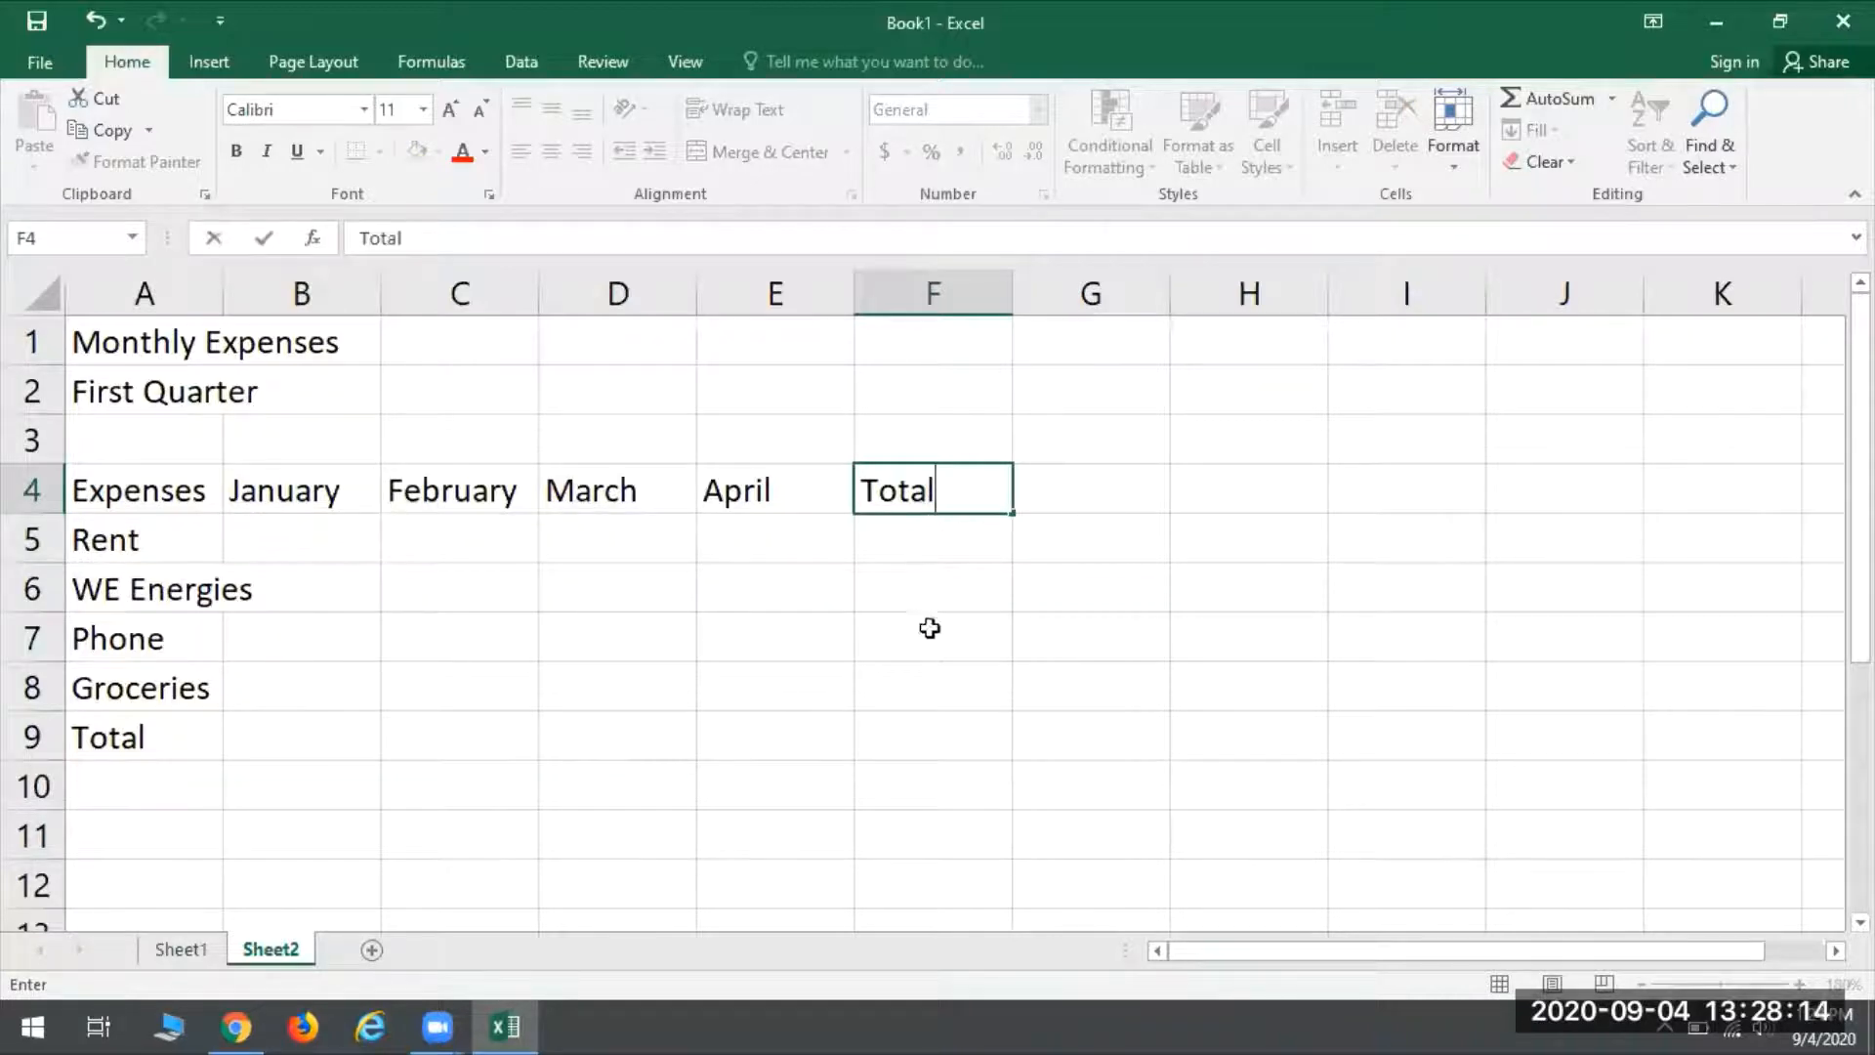
click(896, 537)
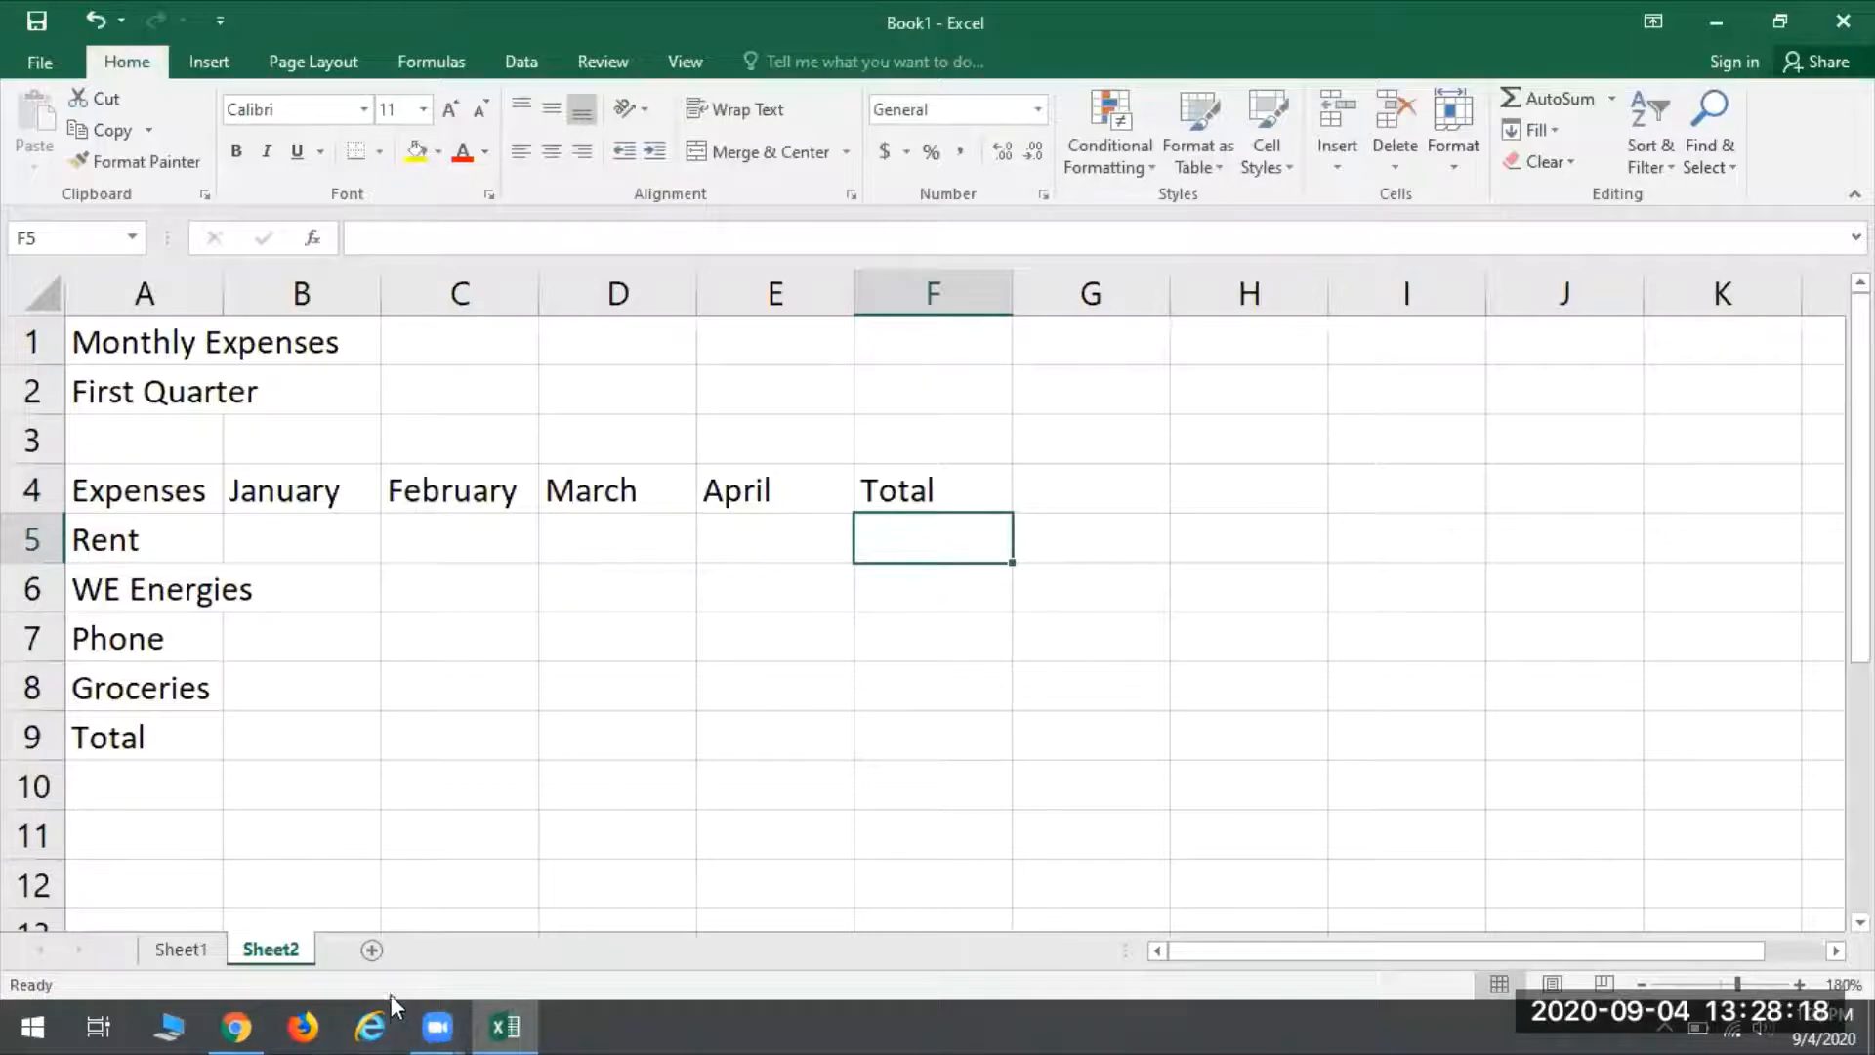
- Enter the January amounts 650, 135.67, 150 and 212.77 in B5 through B8
click(315, 543)
text(650)
key(Return)
text(135.67)
key(Return)
text(150)
key(Return)
text(212.77)
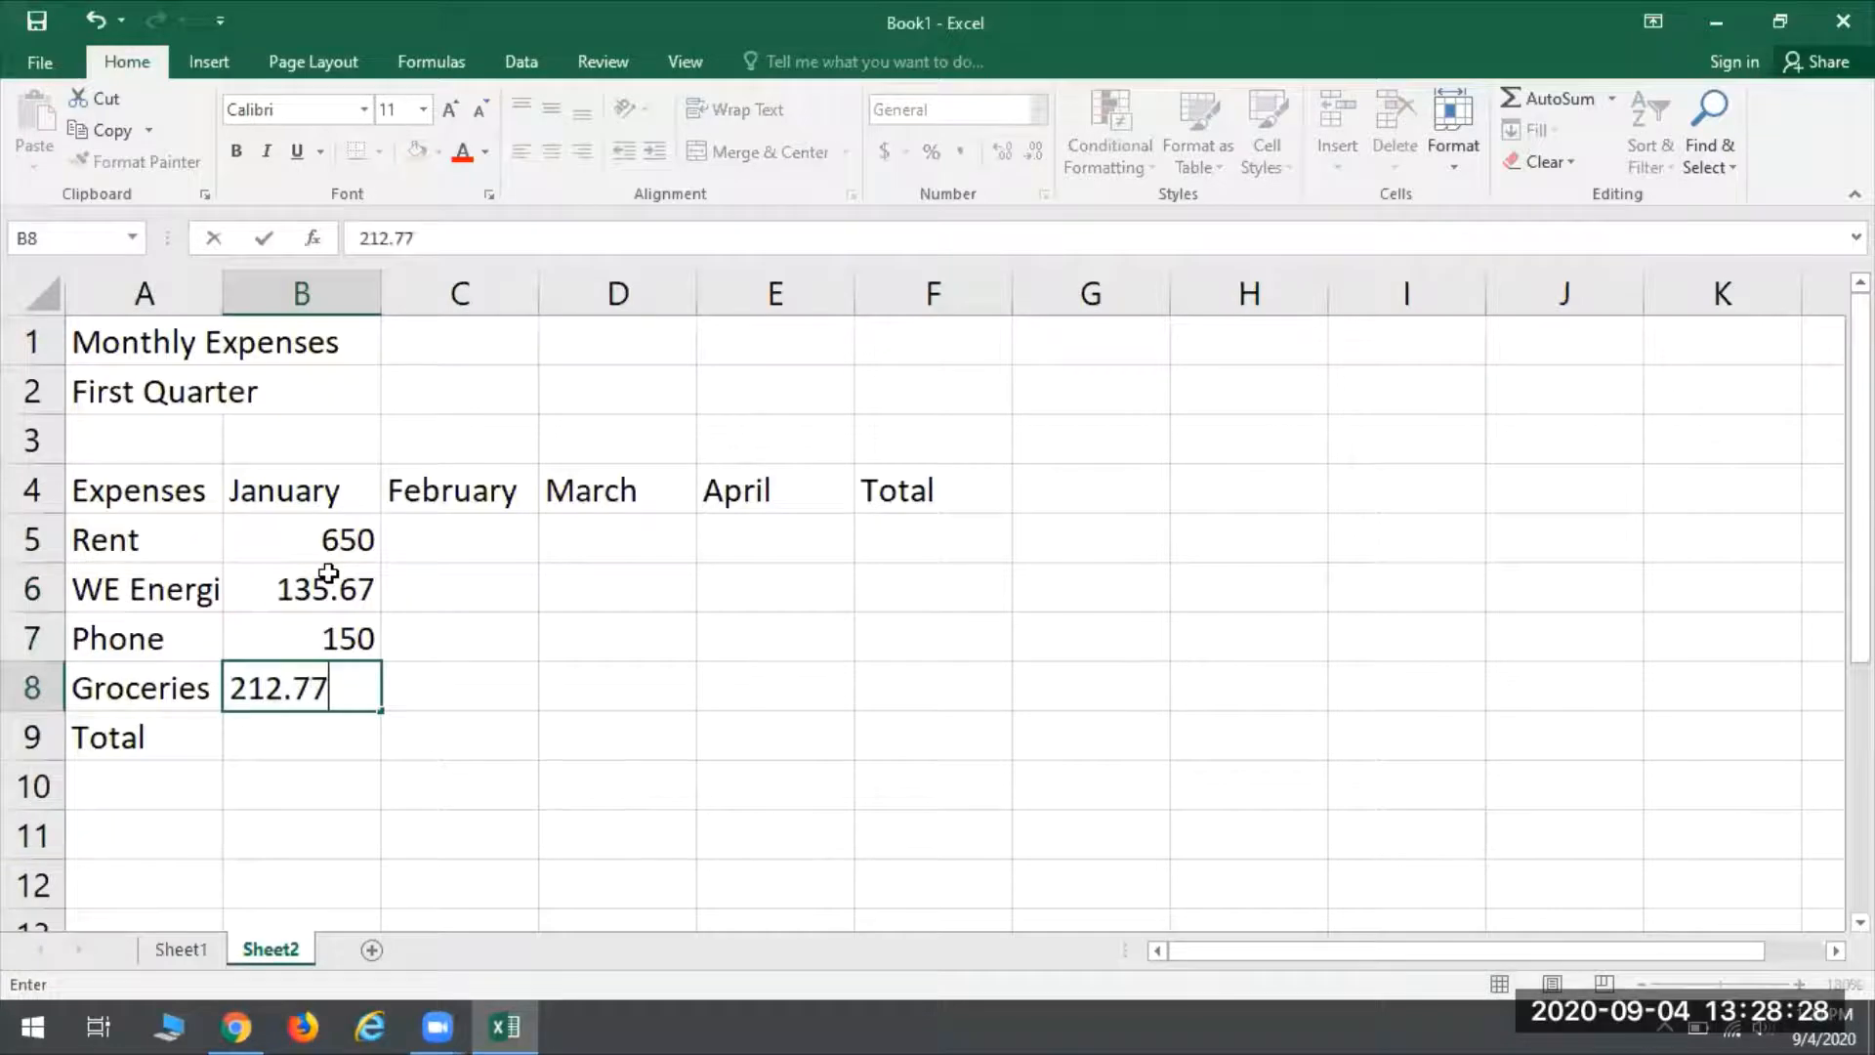
key(Return)
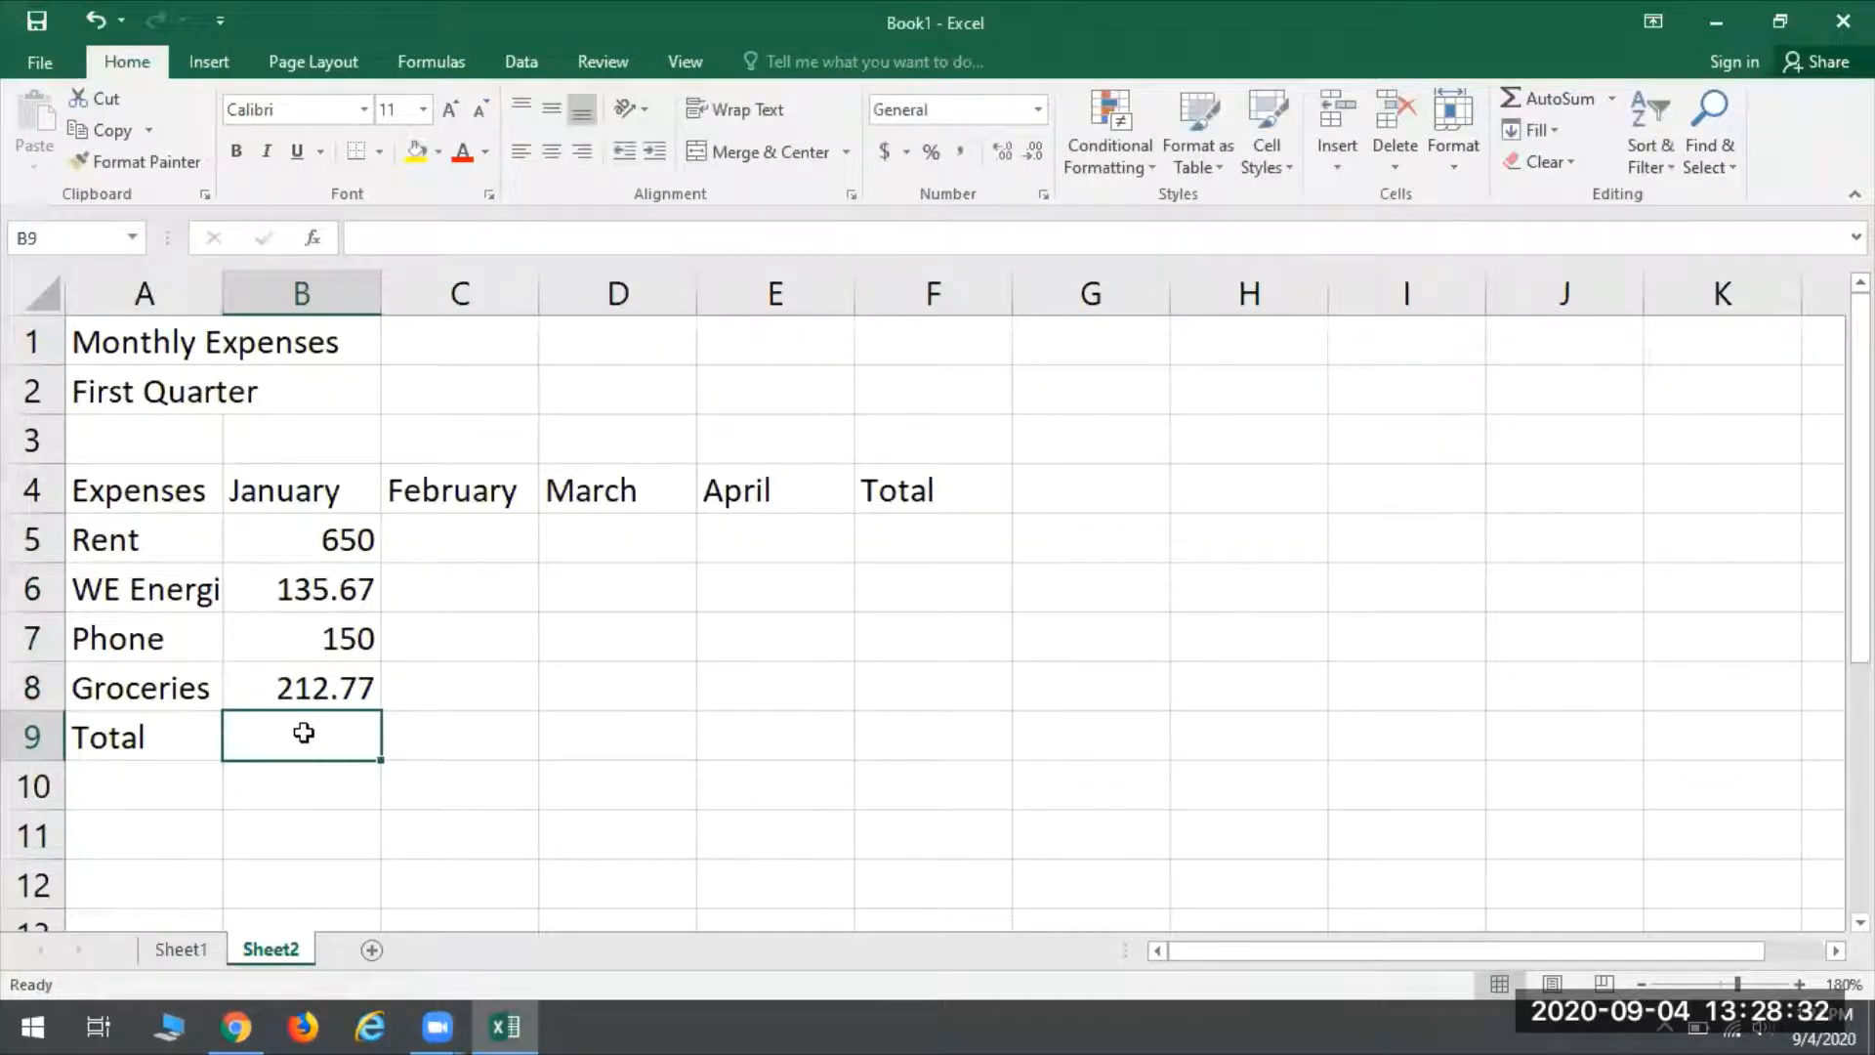
- Autofill the January rent and phone amounts across February, March and April
click(362, 553)
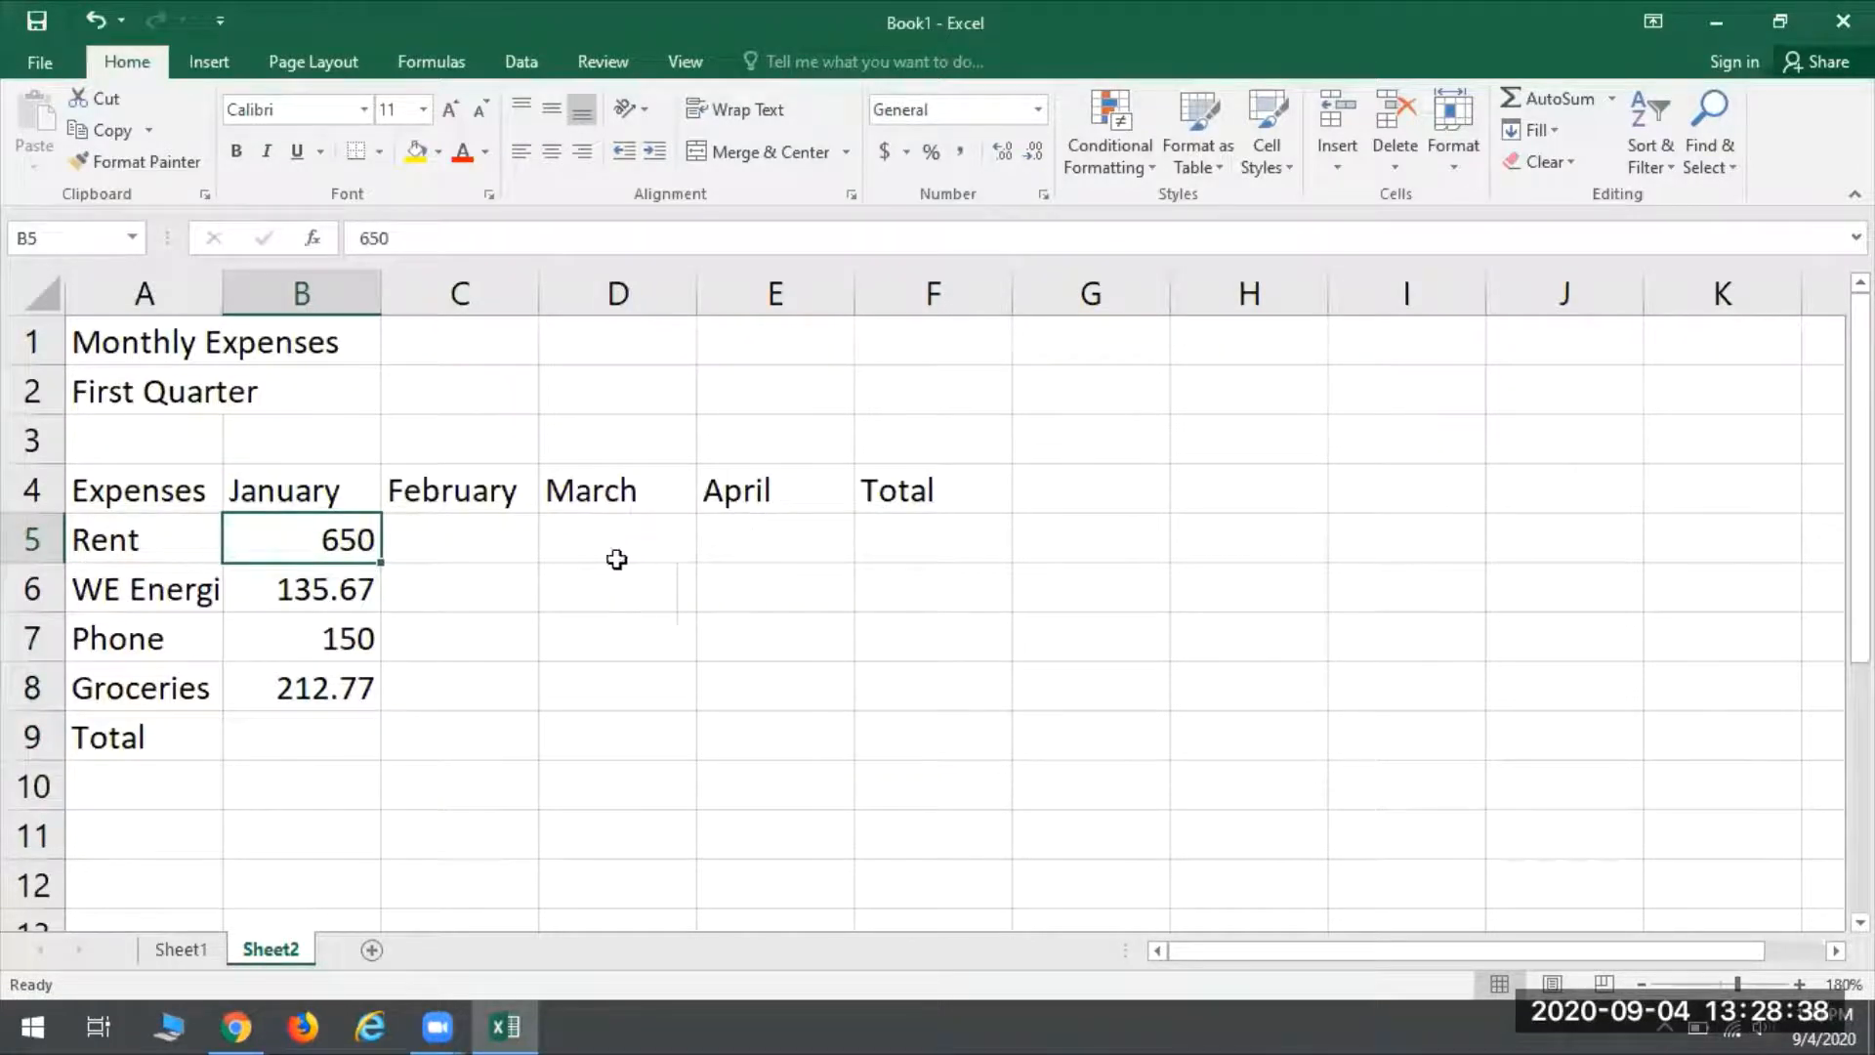
click(449, 543)
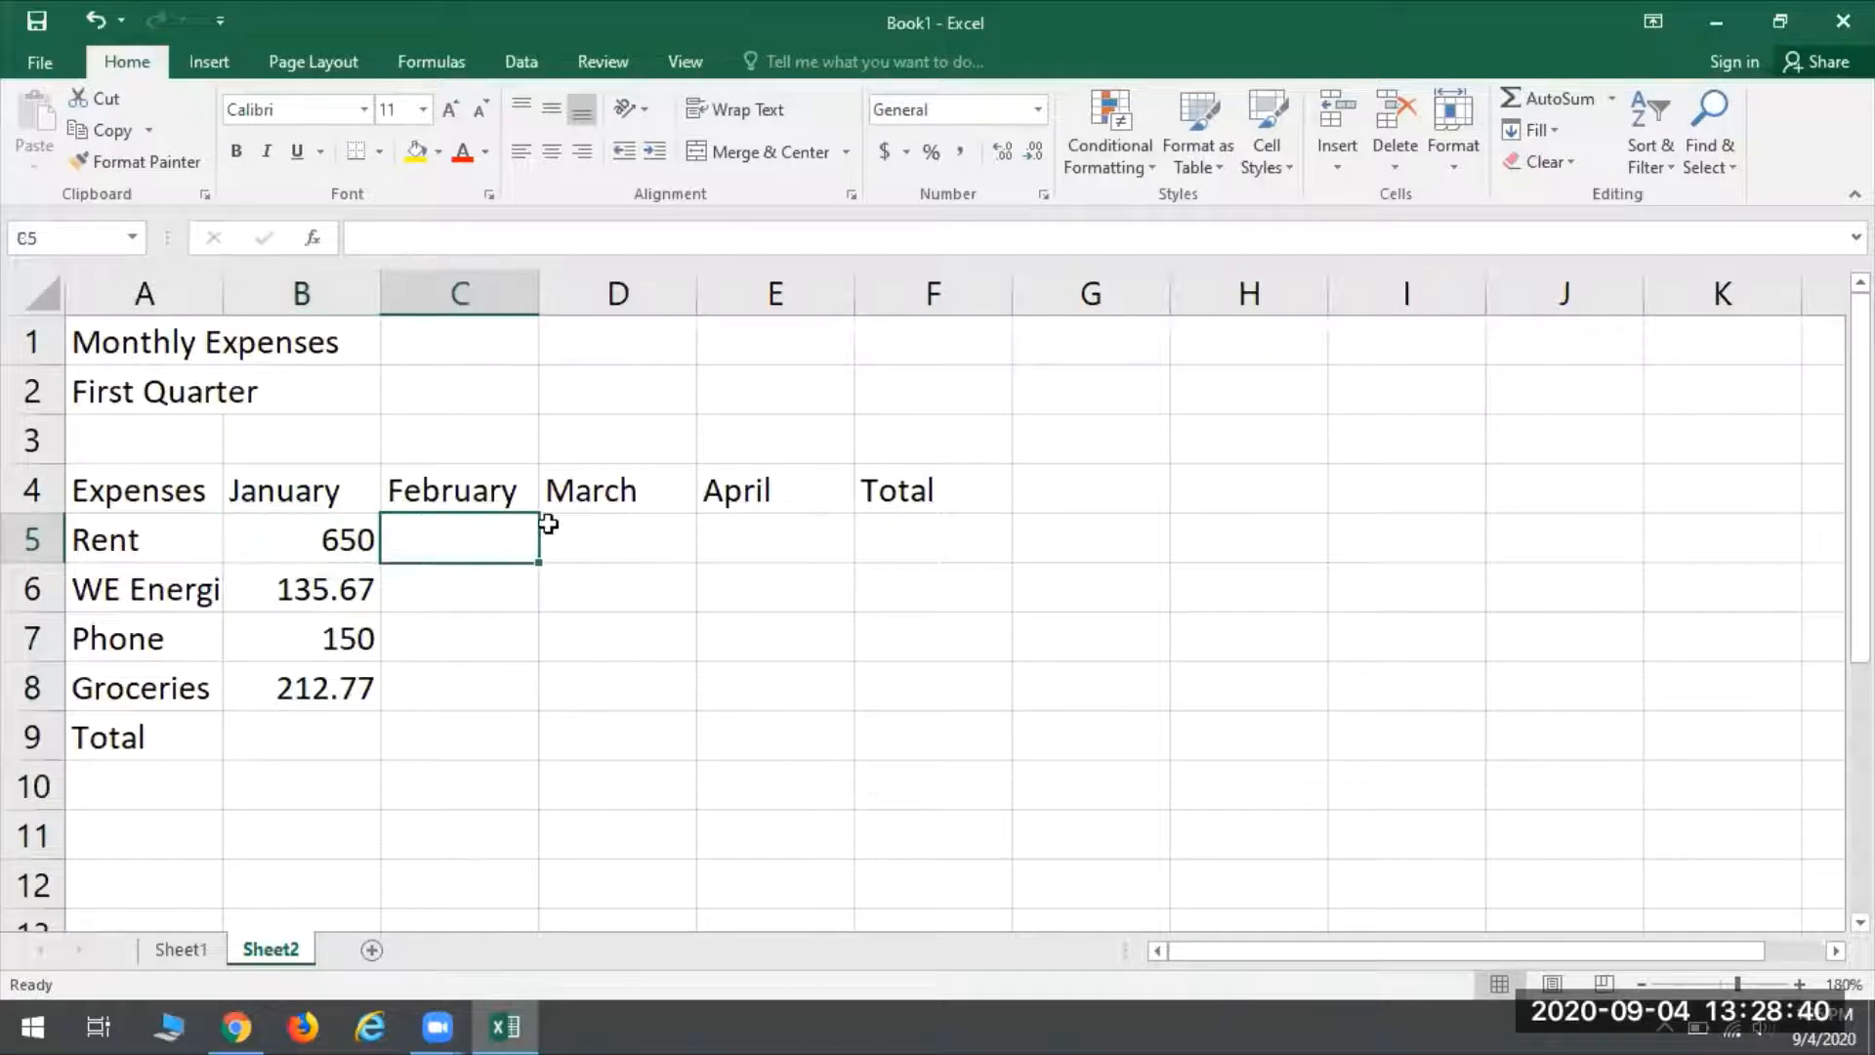
click(591, 532)
click(778, 543)
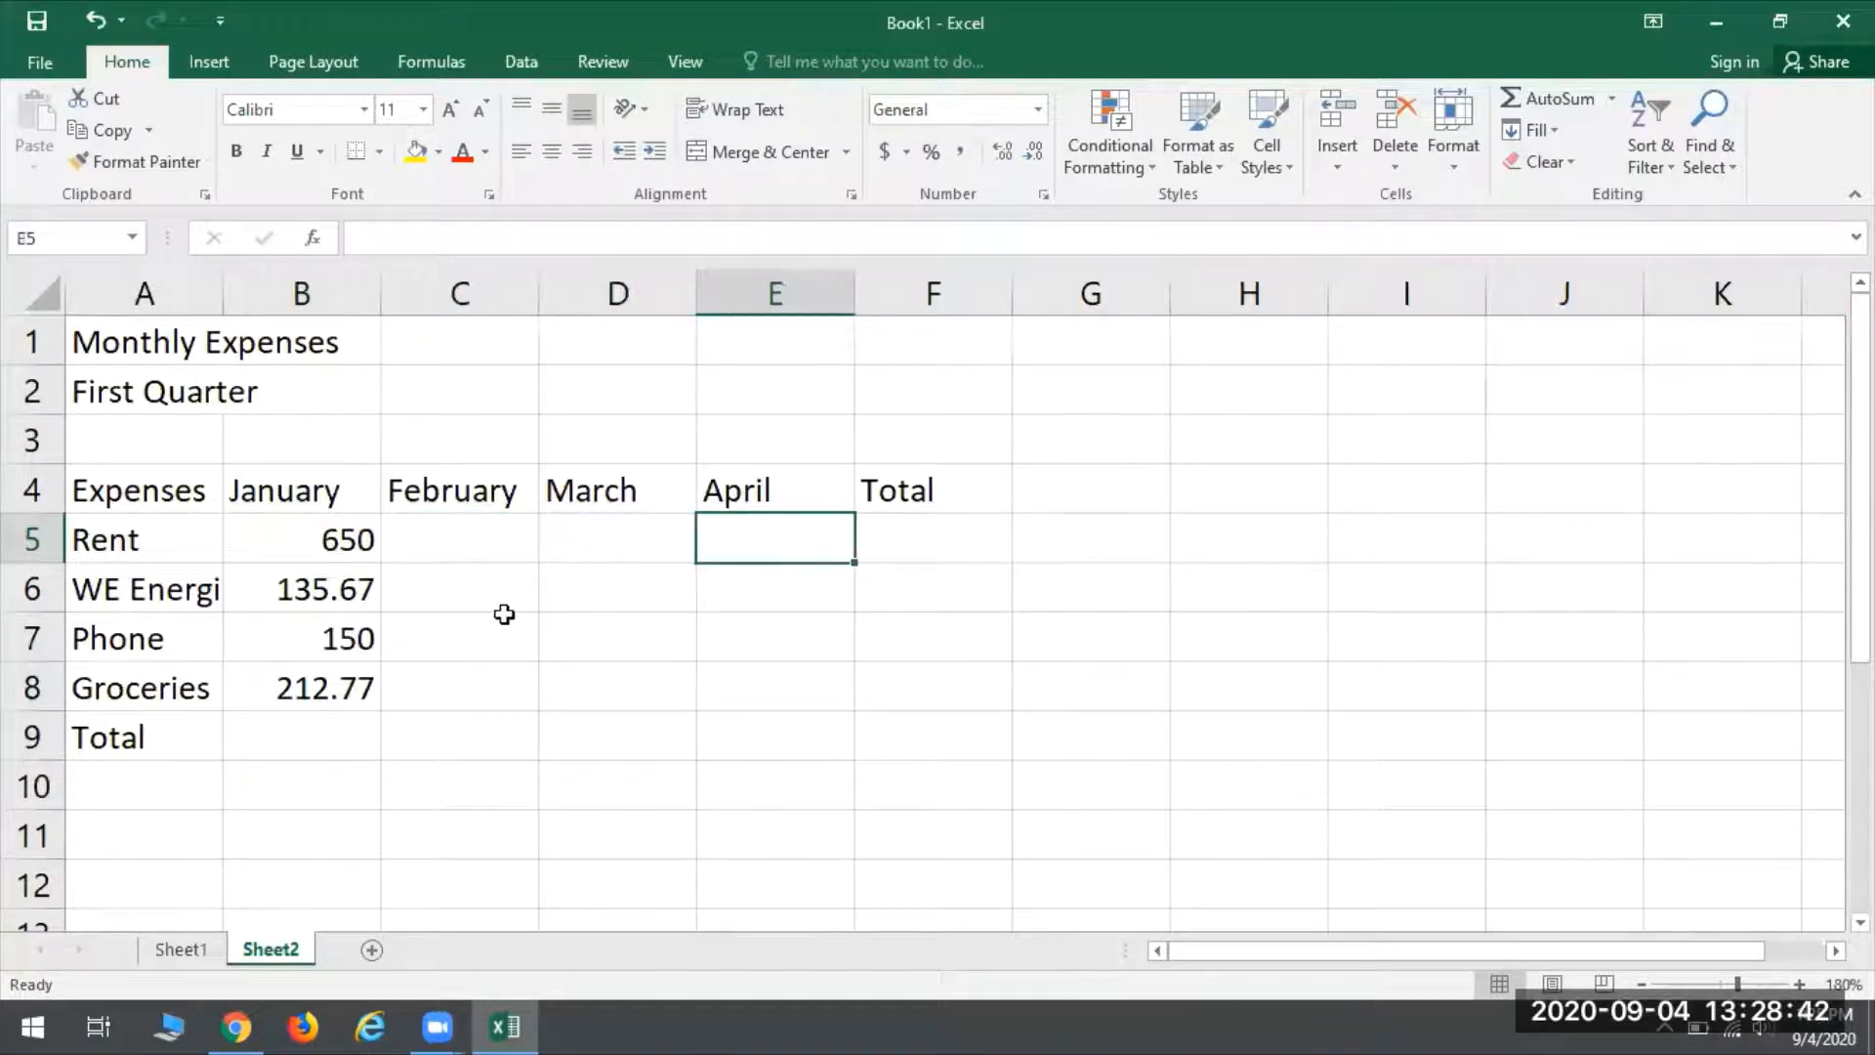
click(317, 554)
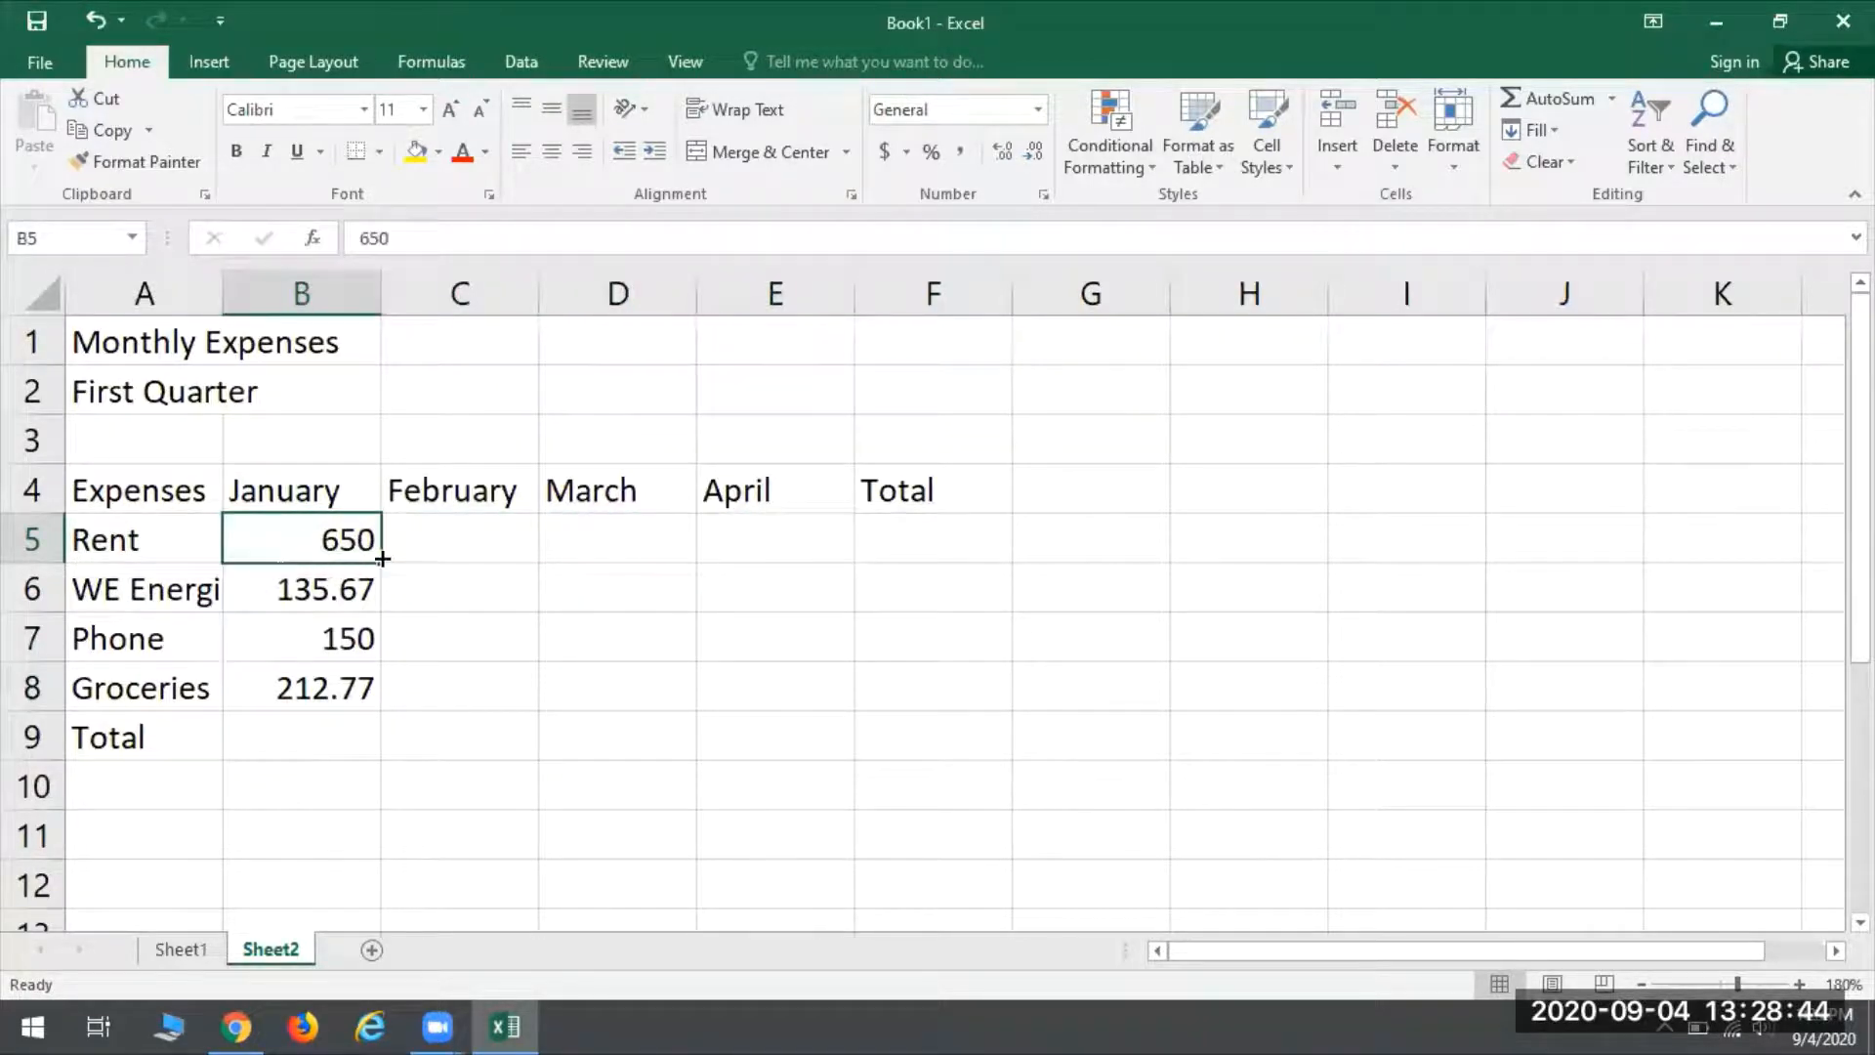
drag(382, 559, 791, 546)
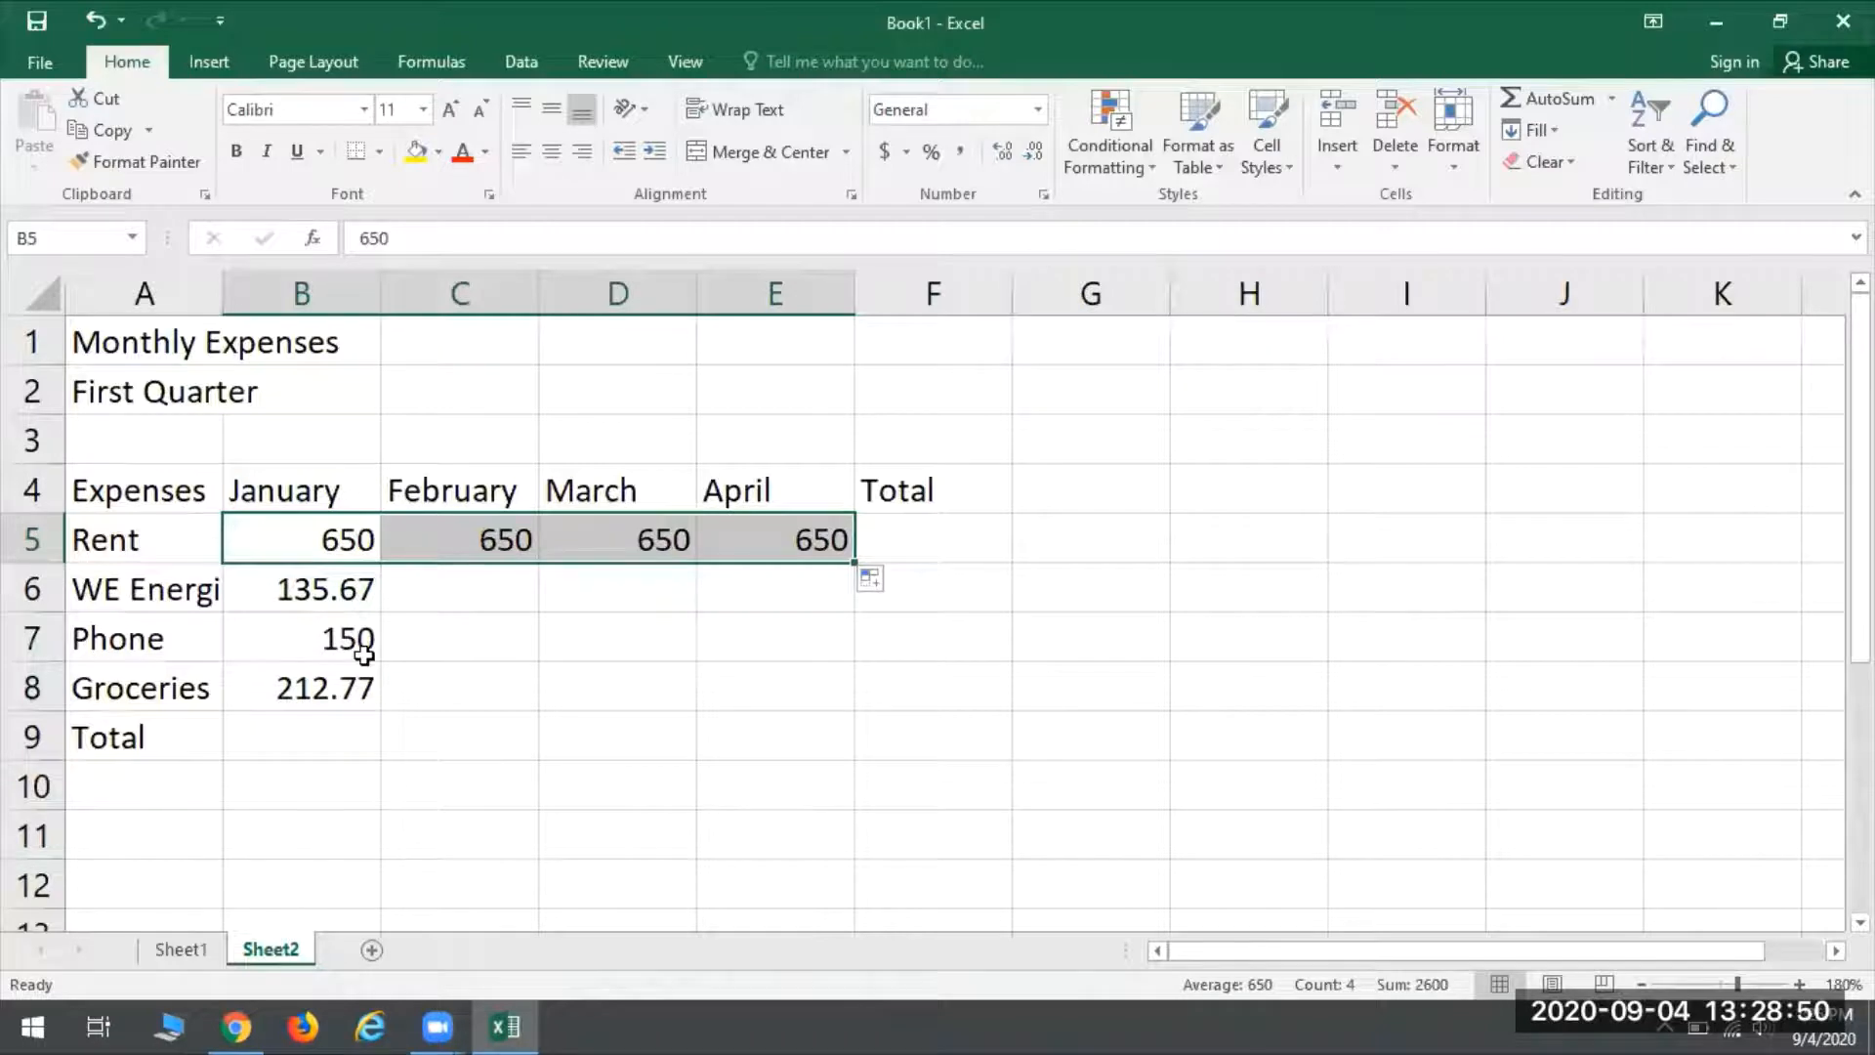
click(345, 627)
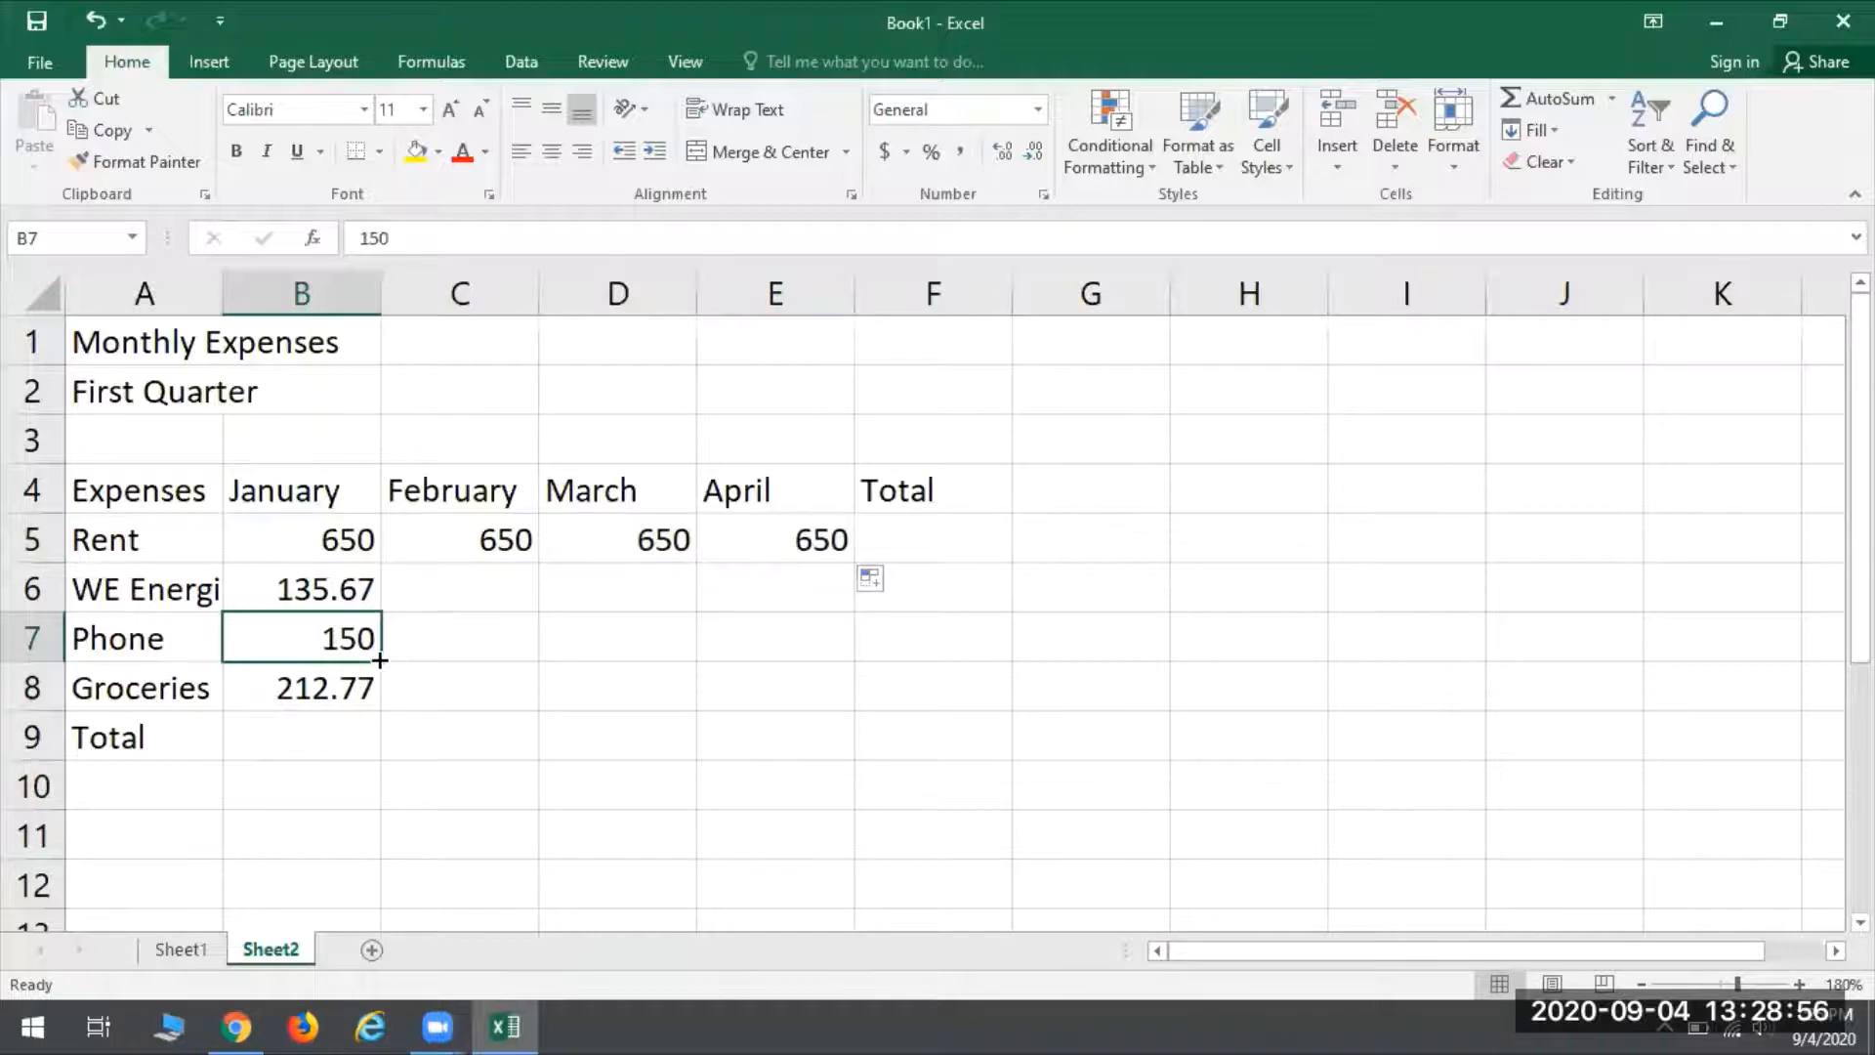
drag(380, 660, 835, 640)
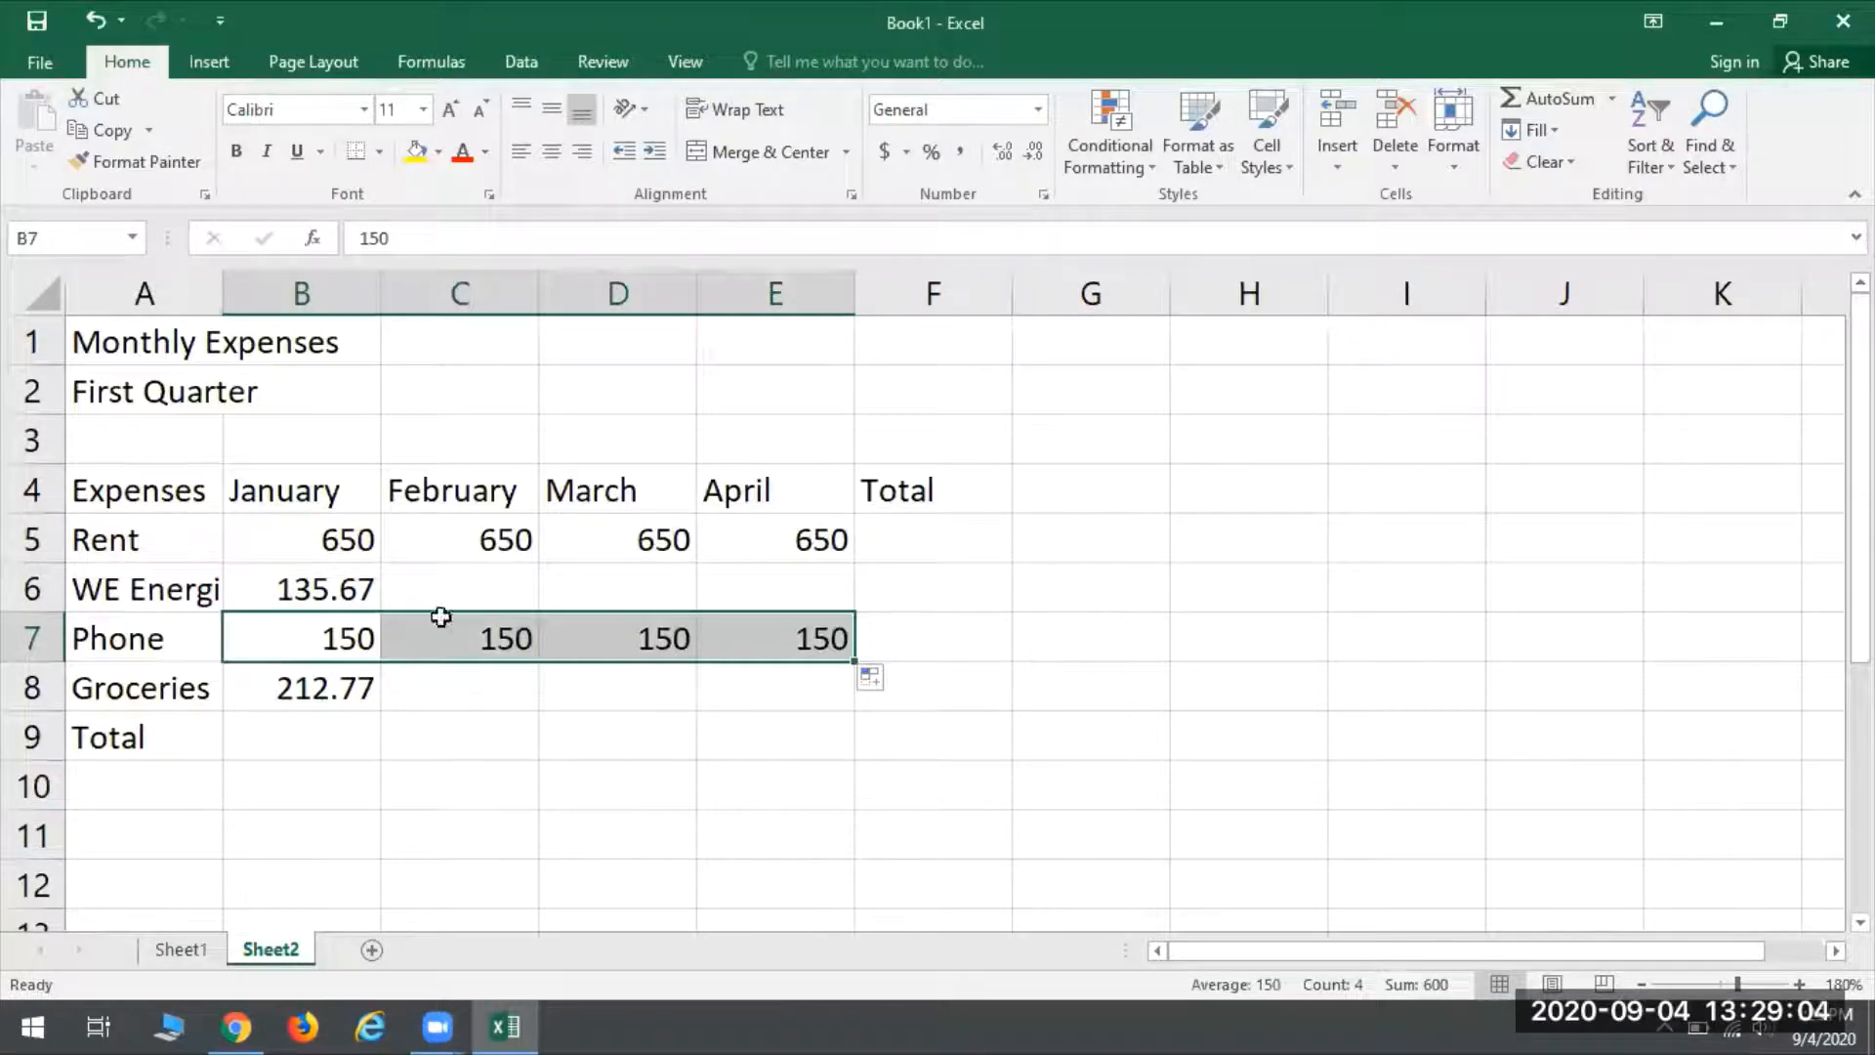
- Enter the WE Energies amounts 140.42 for February, 125.33 for March and 110.52 for April
click(446, 591)
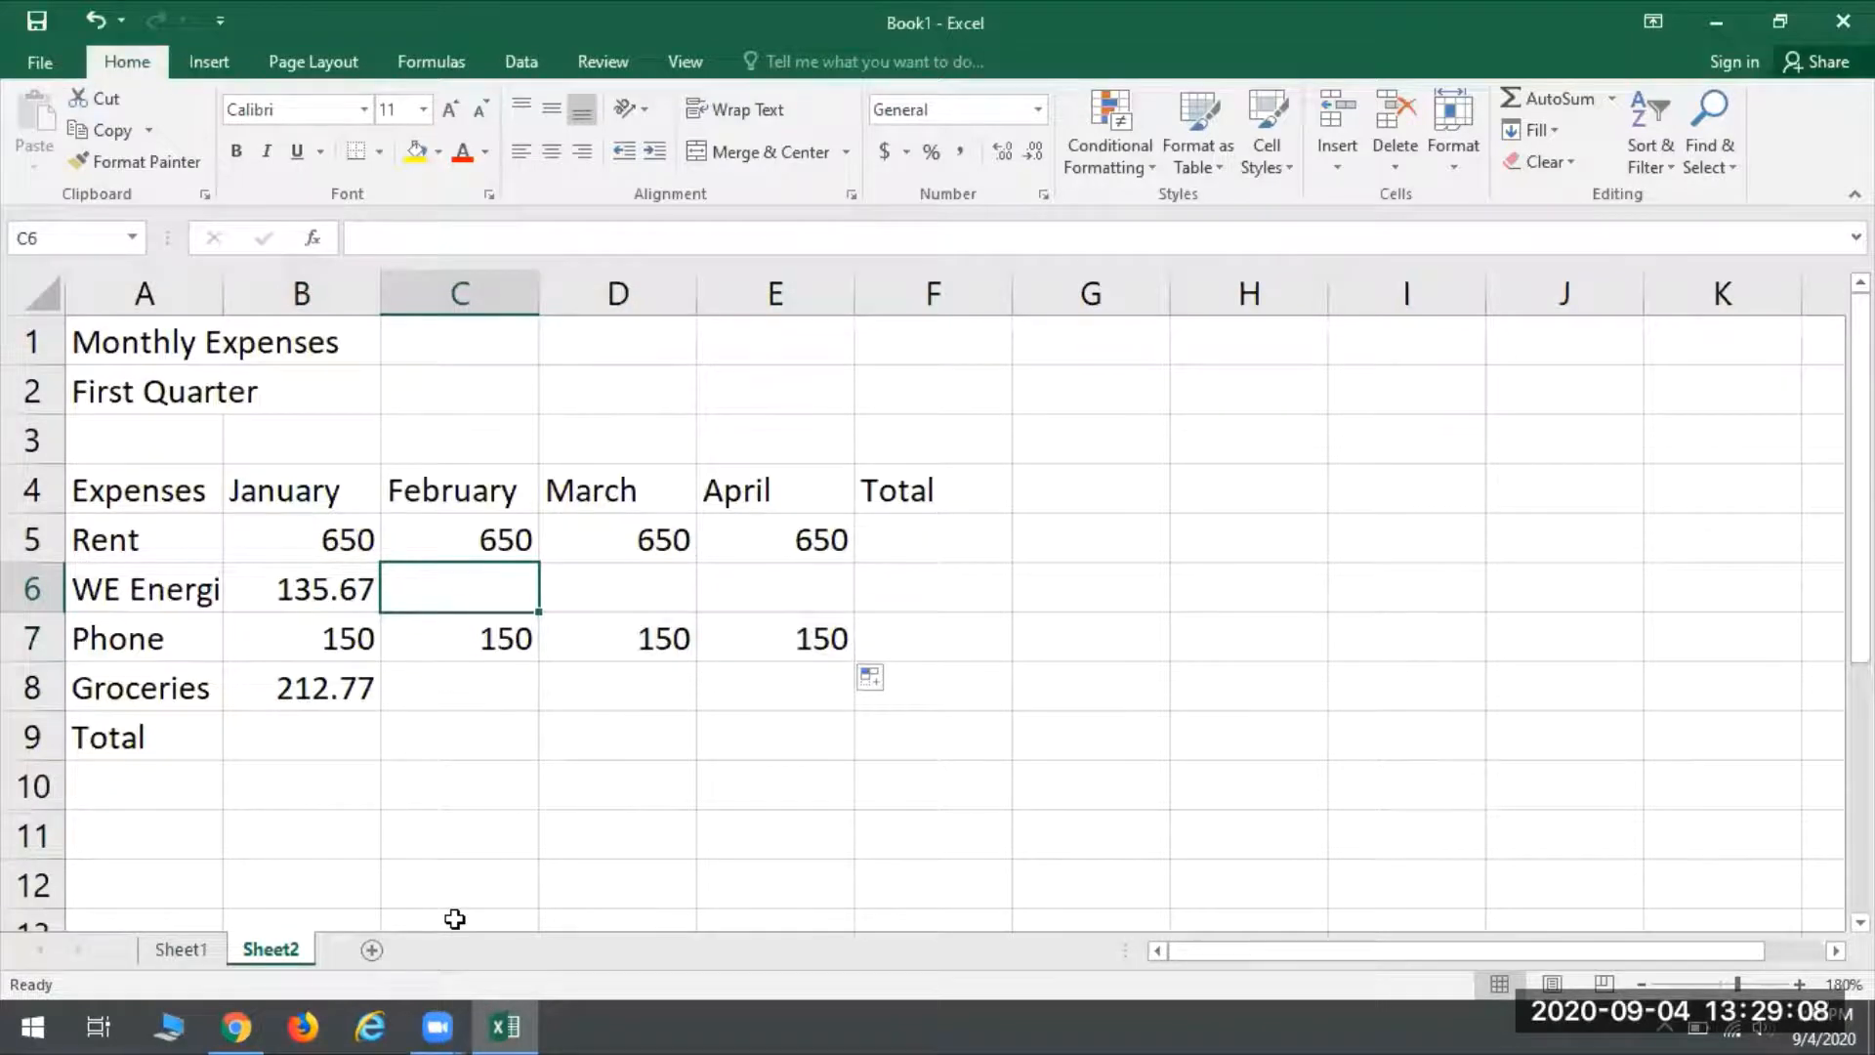
text(140.42)
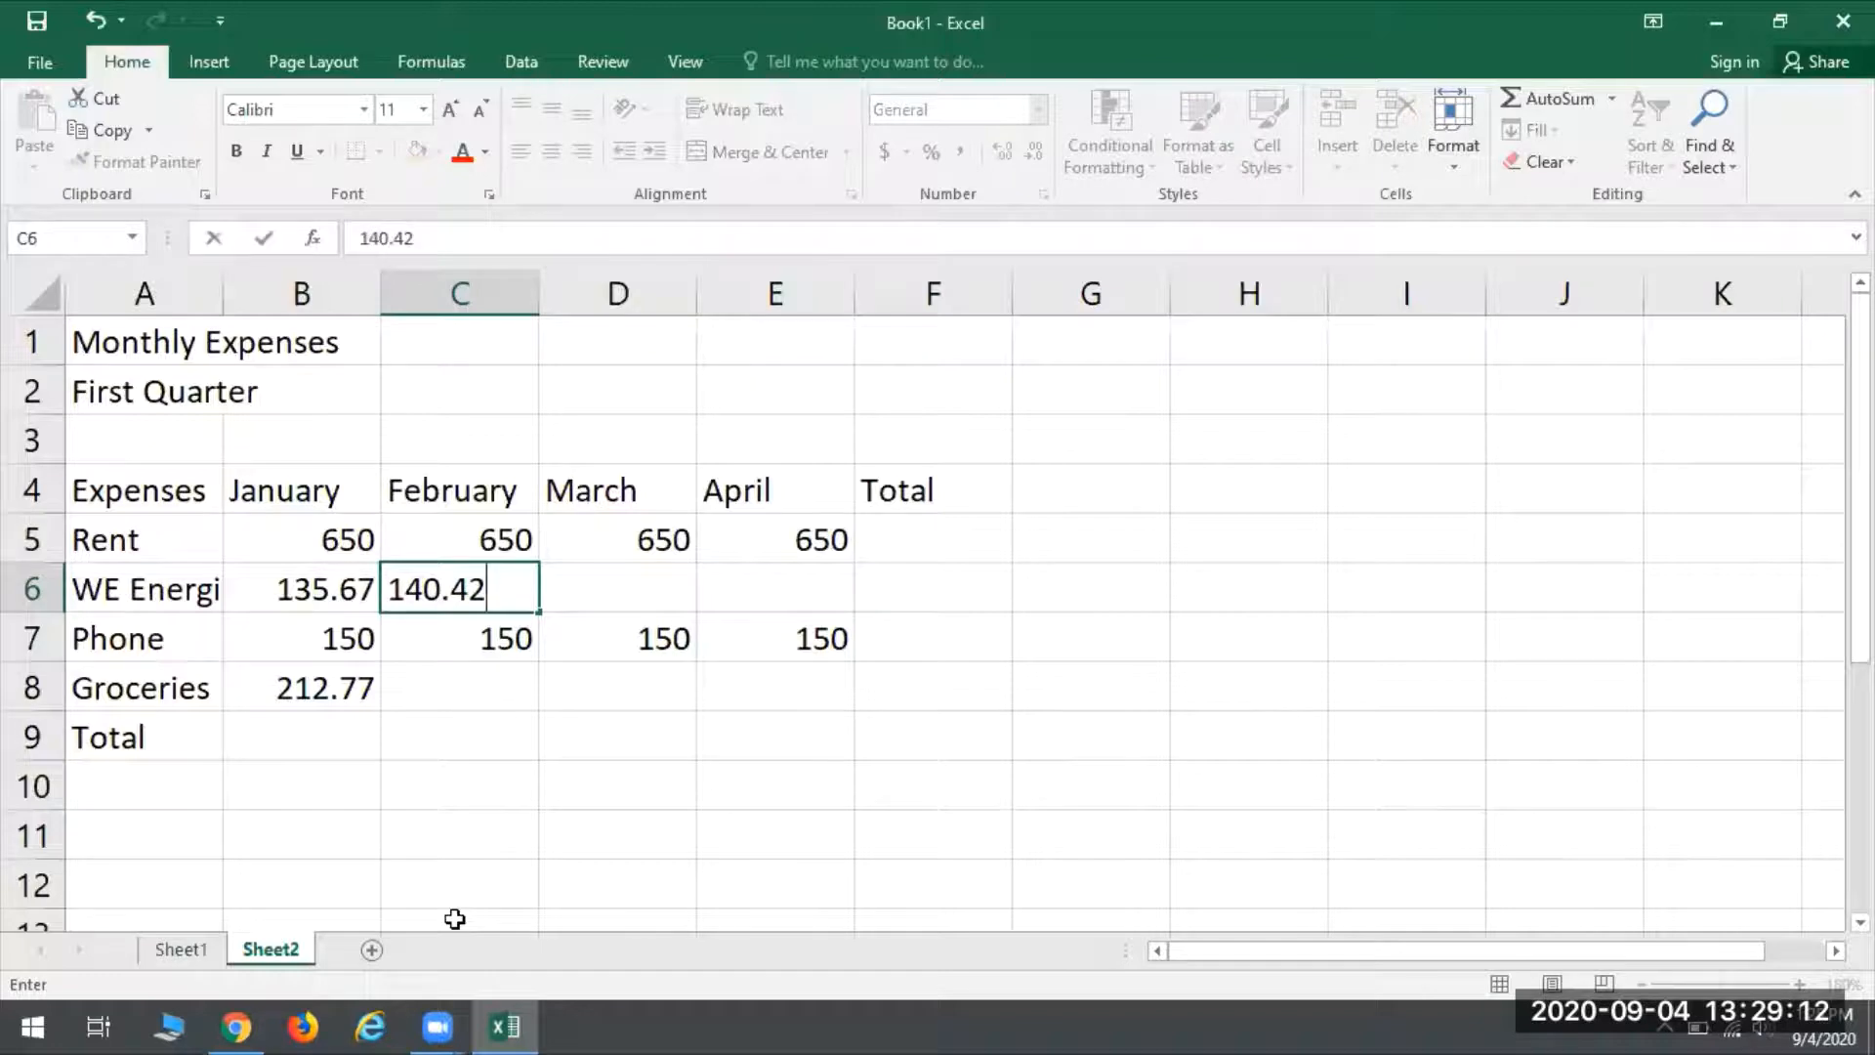
key(Tab)
text(125)
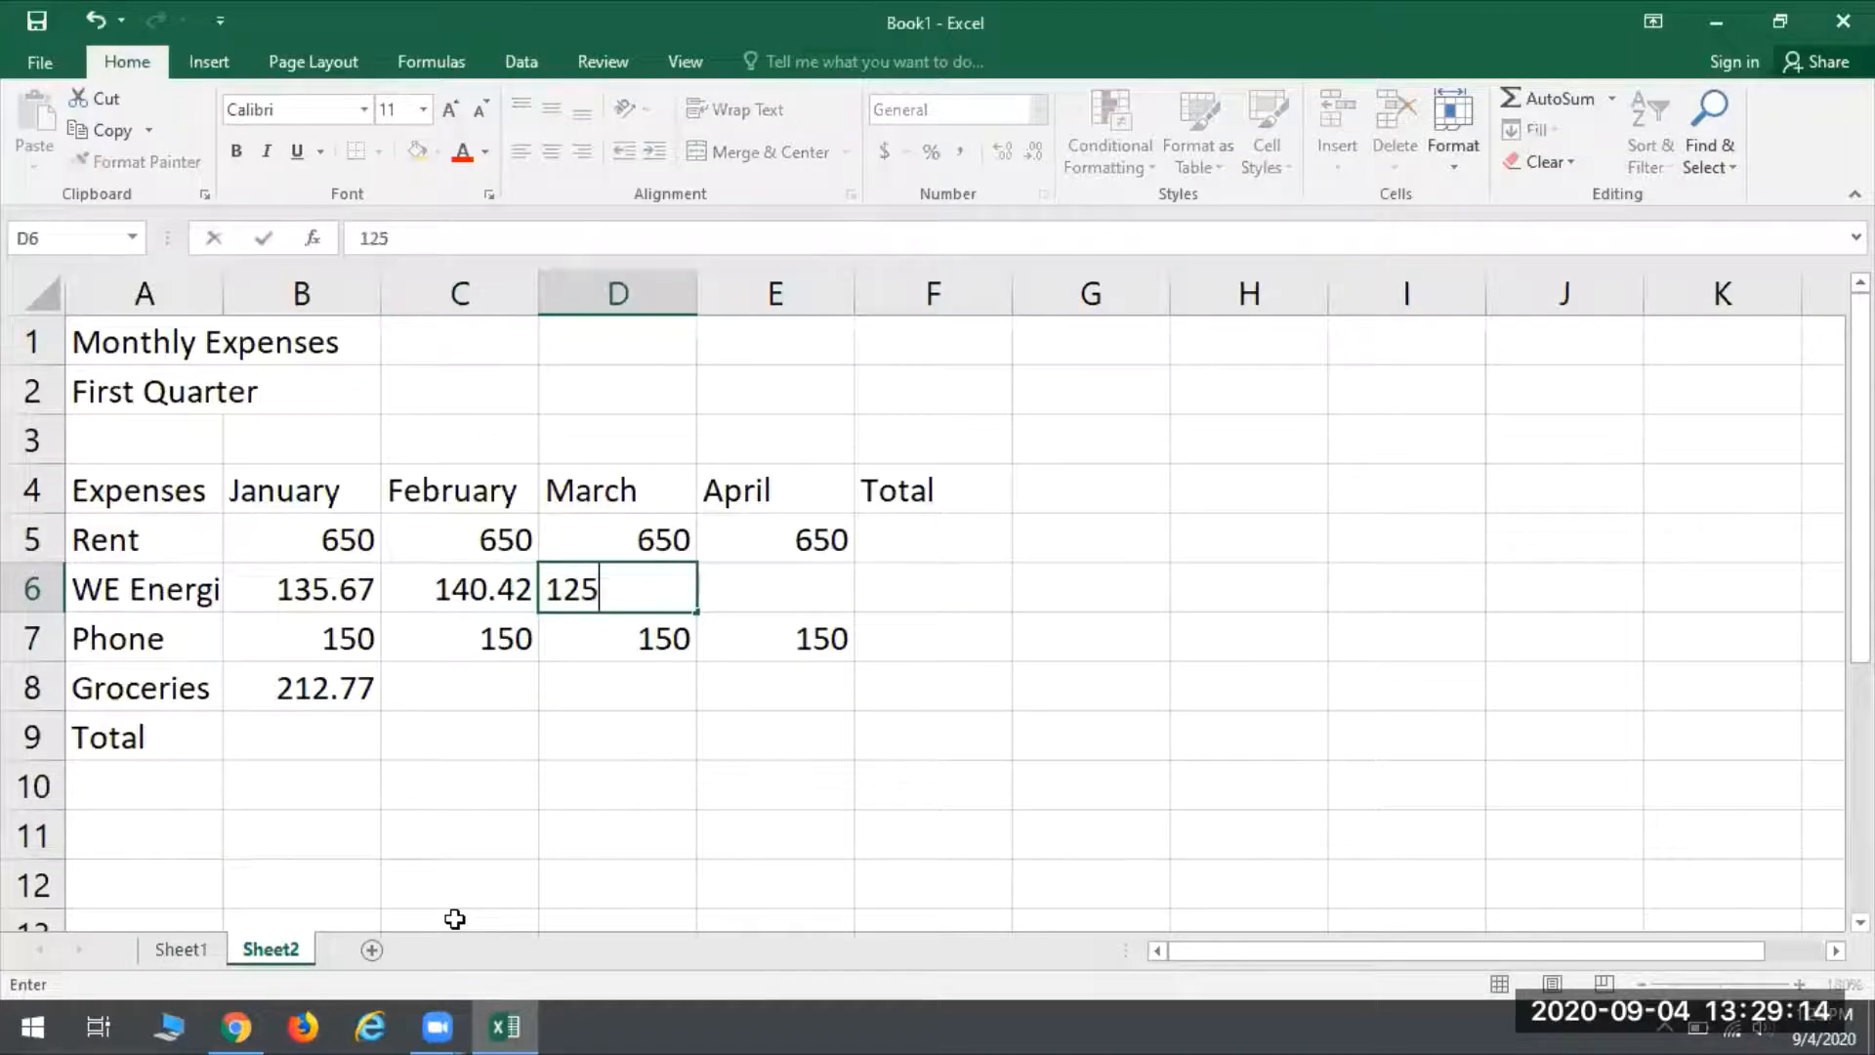
text(.33)
key(Tab)
text(110.52)
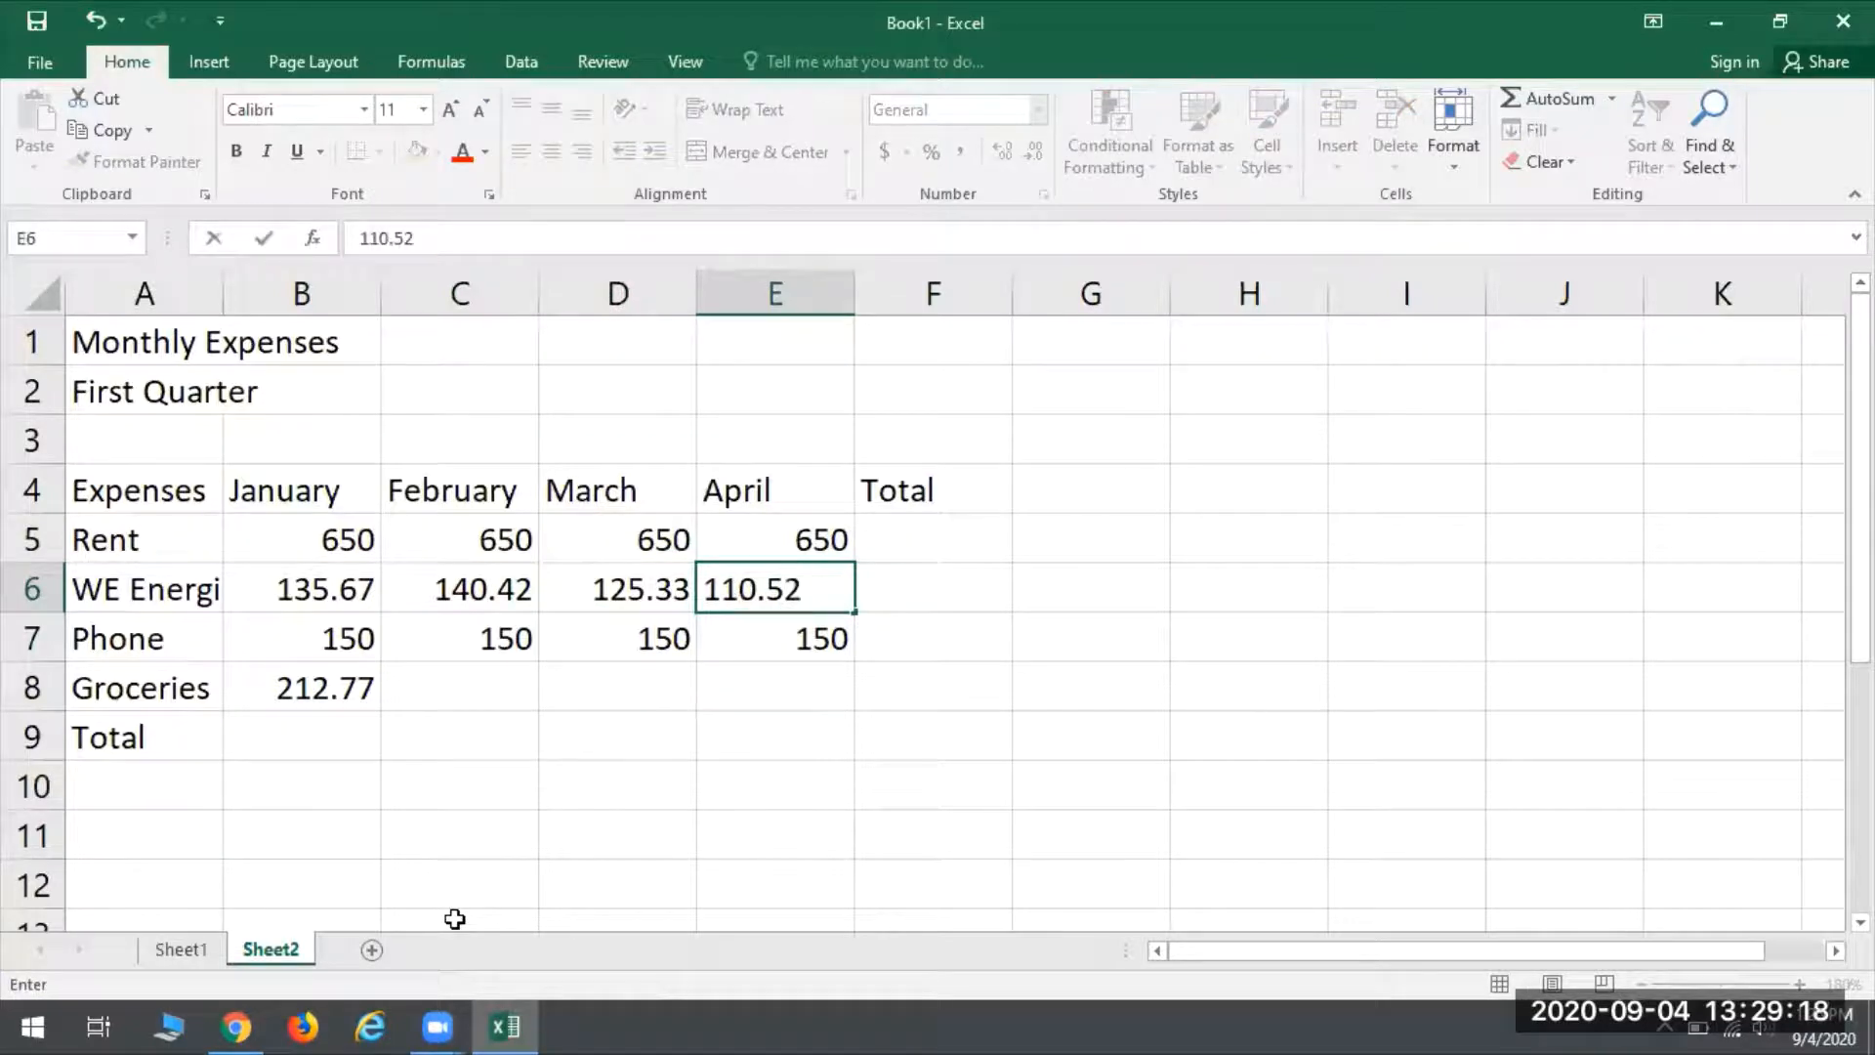
key(Return)
- Enter the Groceries amounts 200.55 for February, 198.93 for March and 207.22 for April
key(Down)
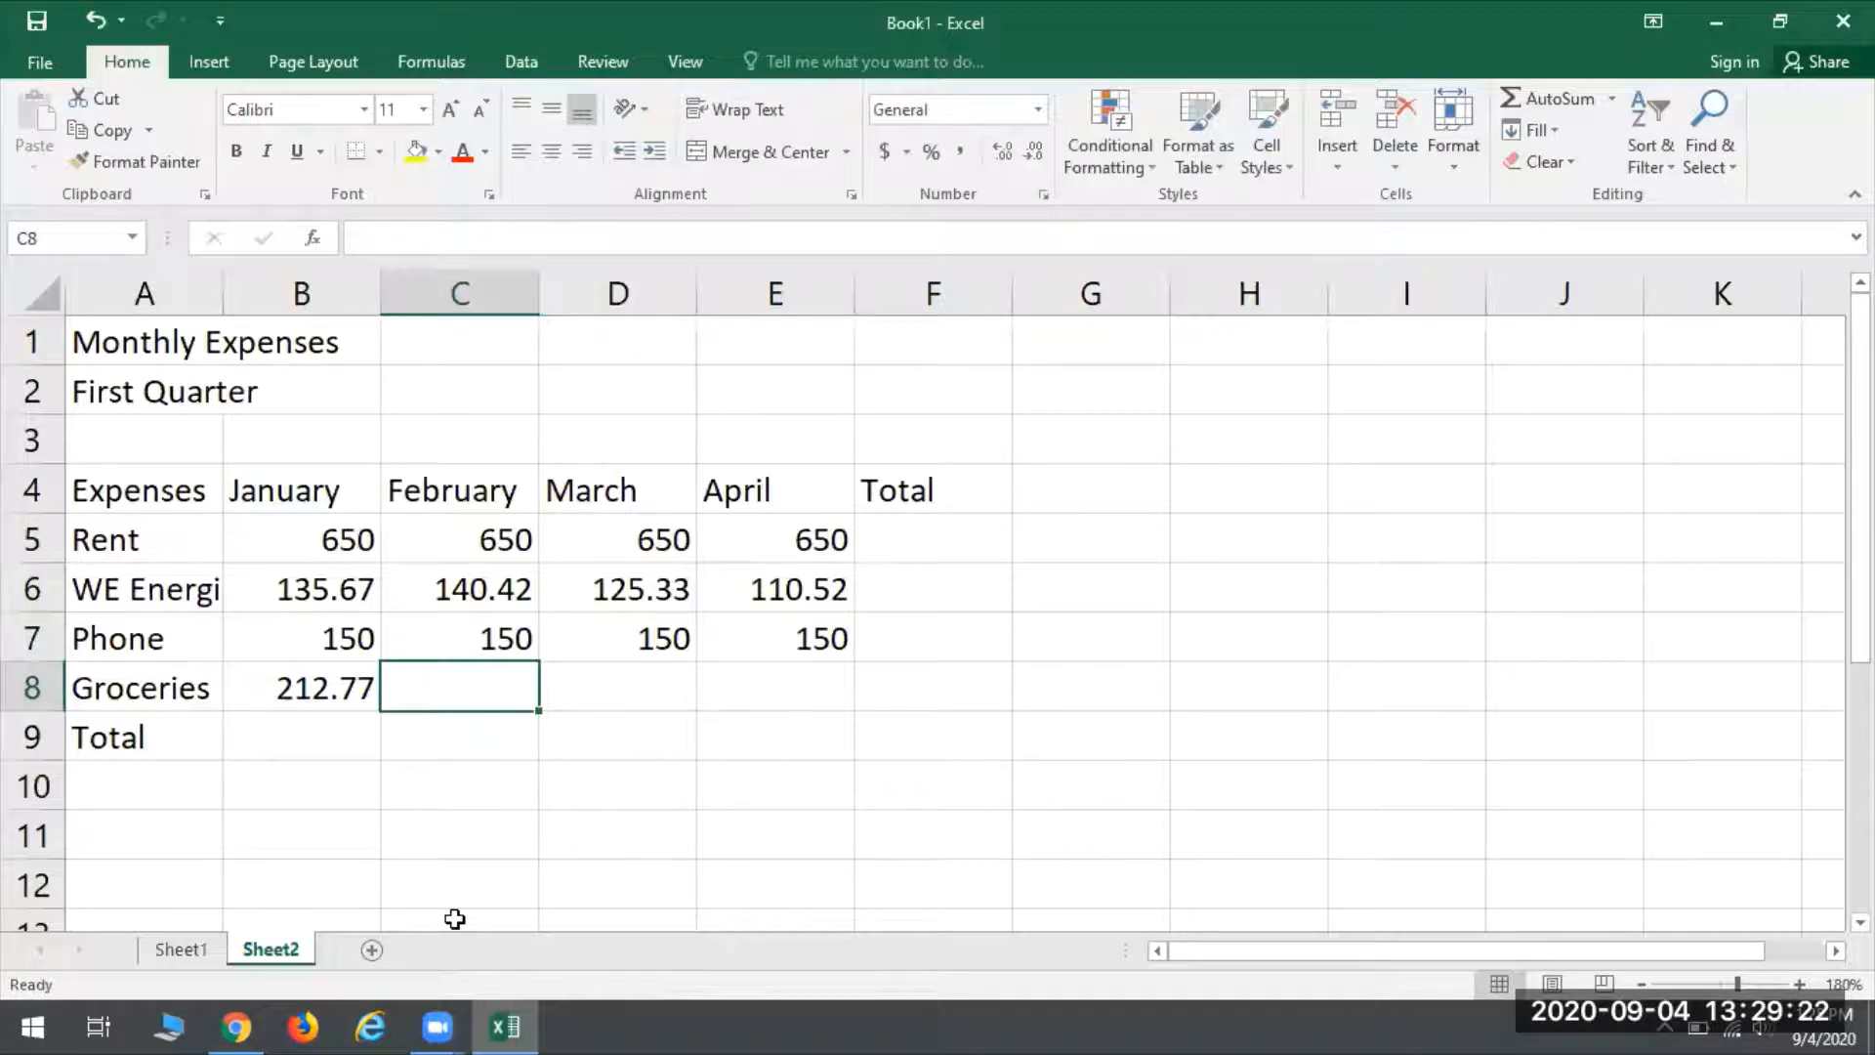
text(200.55)
key(Tab)
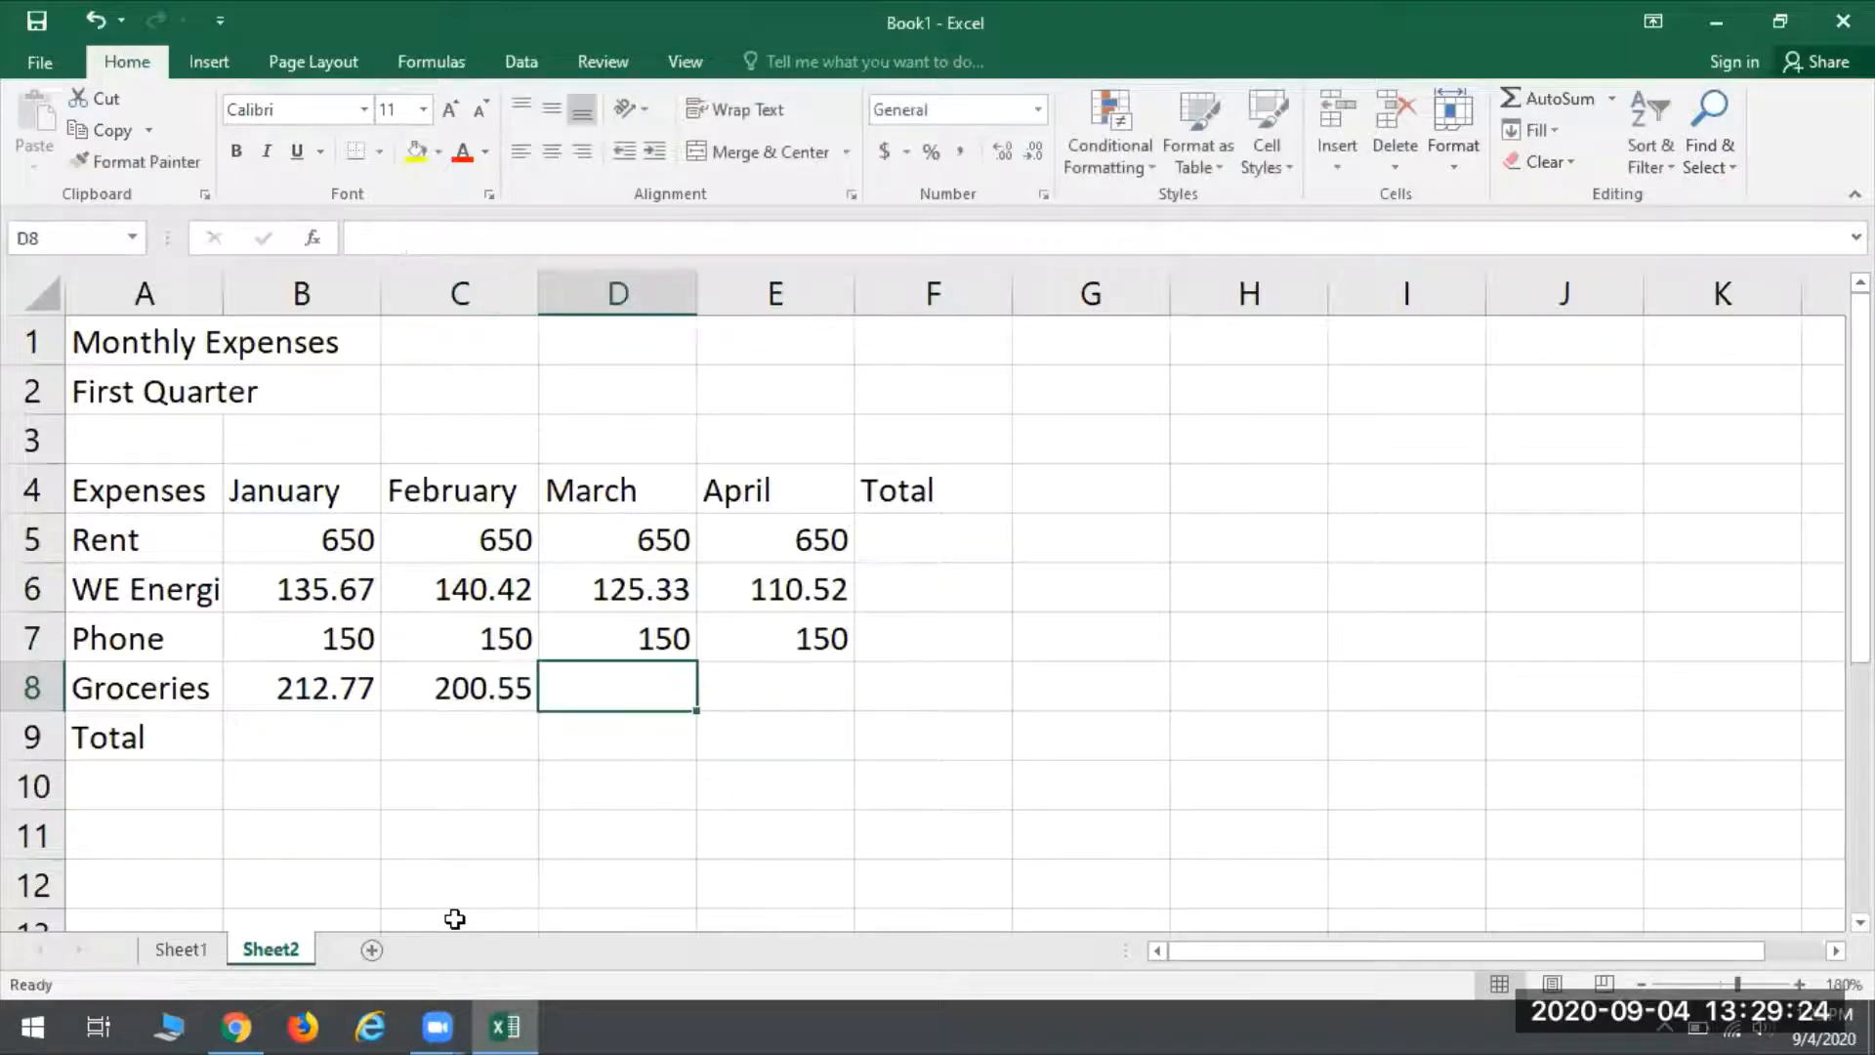
text(198.93)
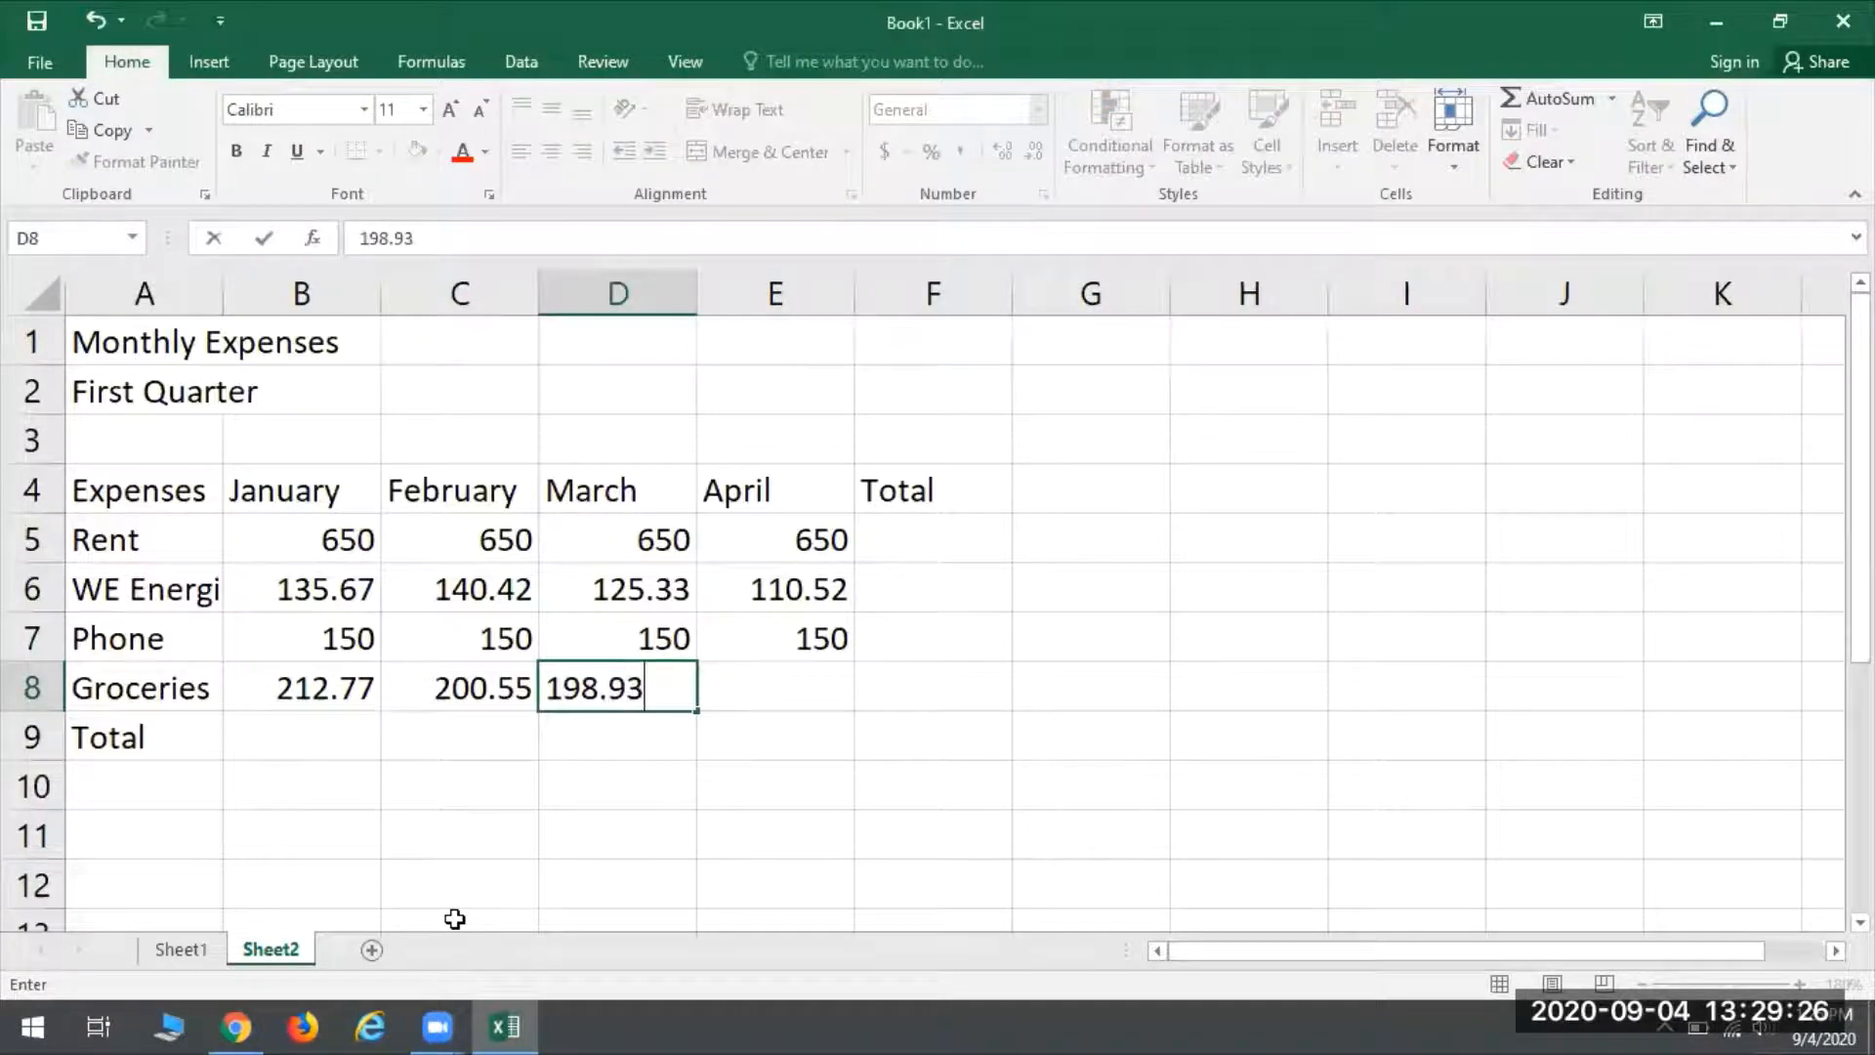
key(Tab)
text(207.22)
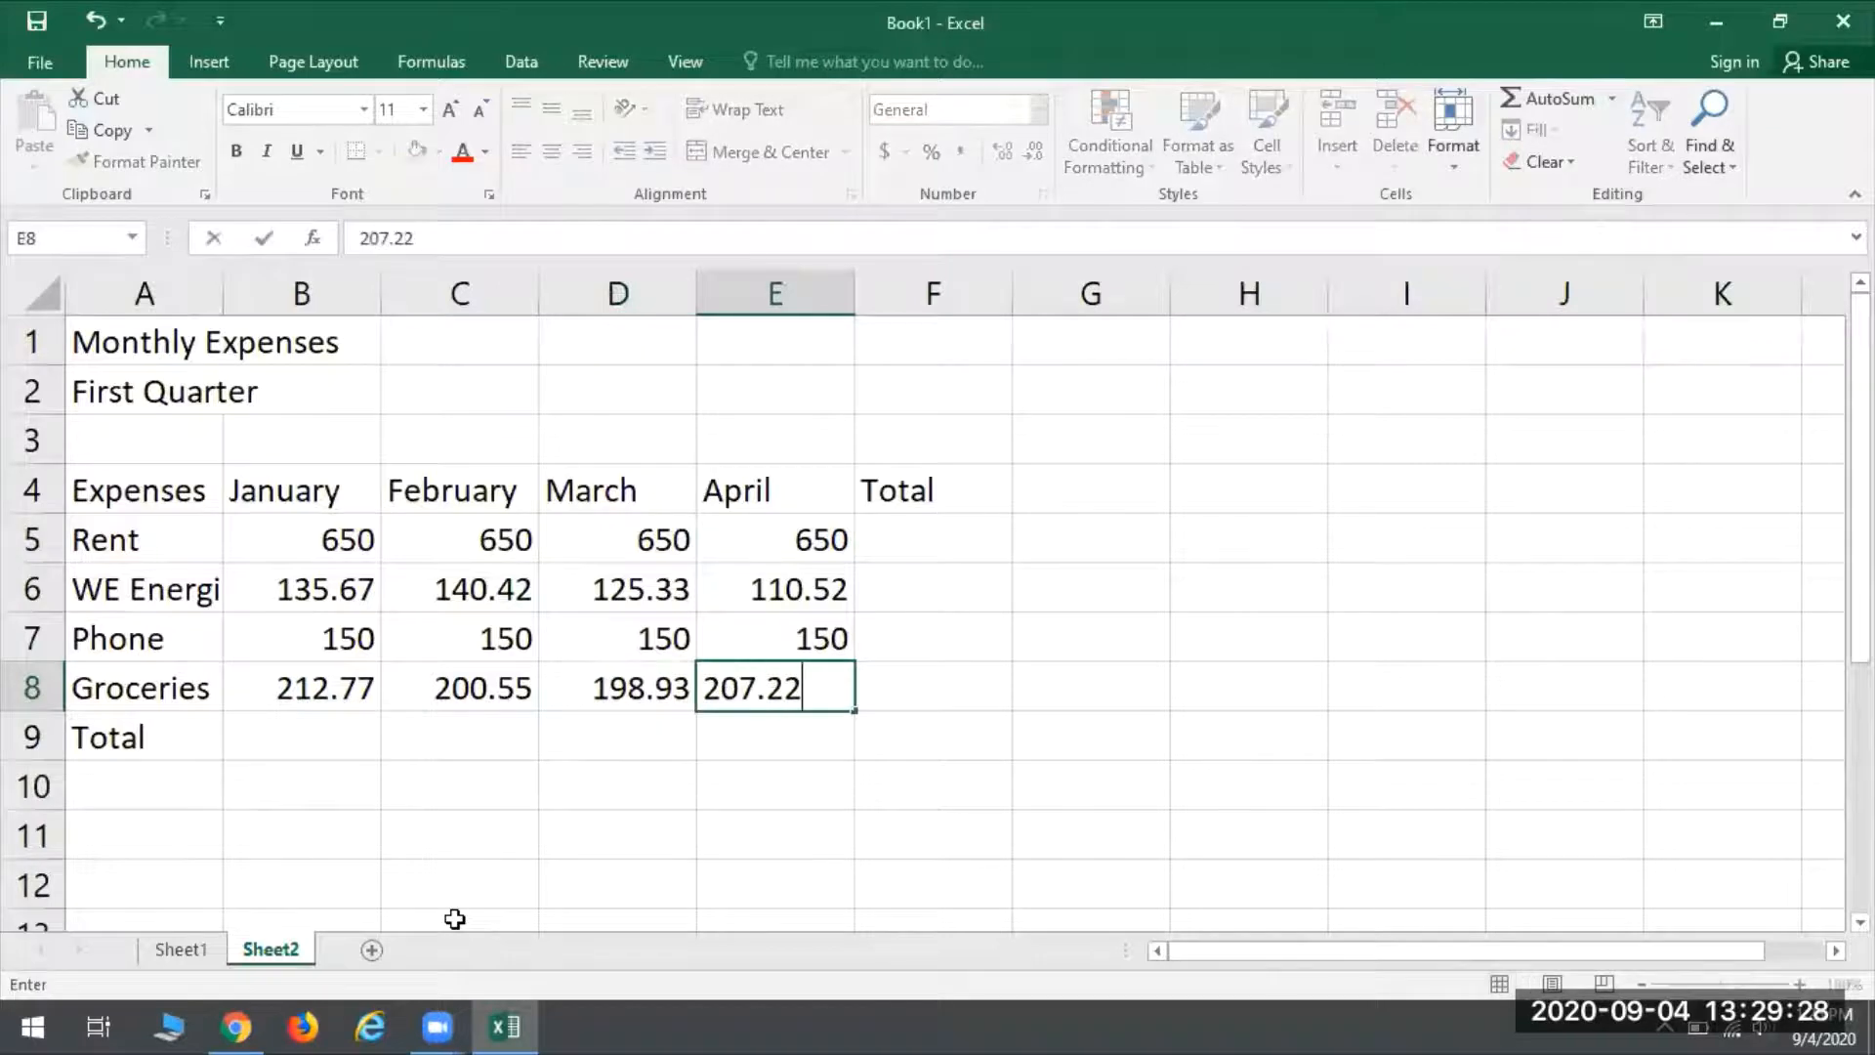
key(Return)
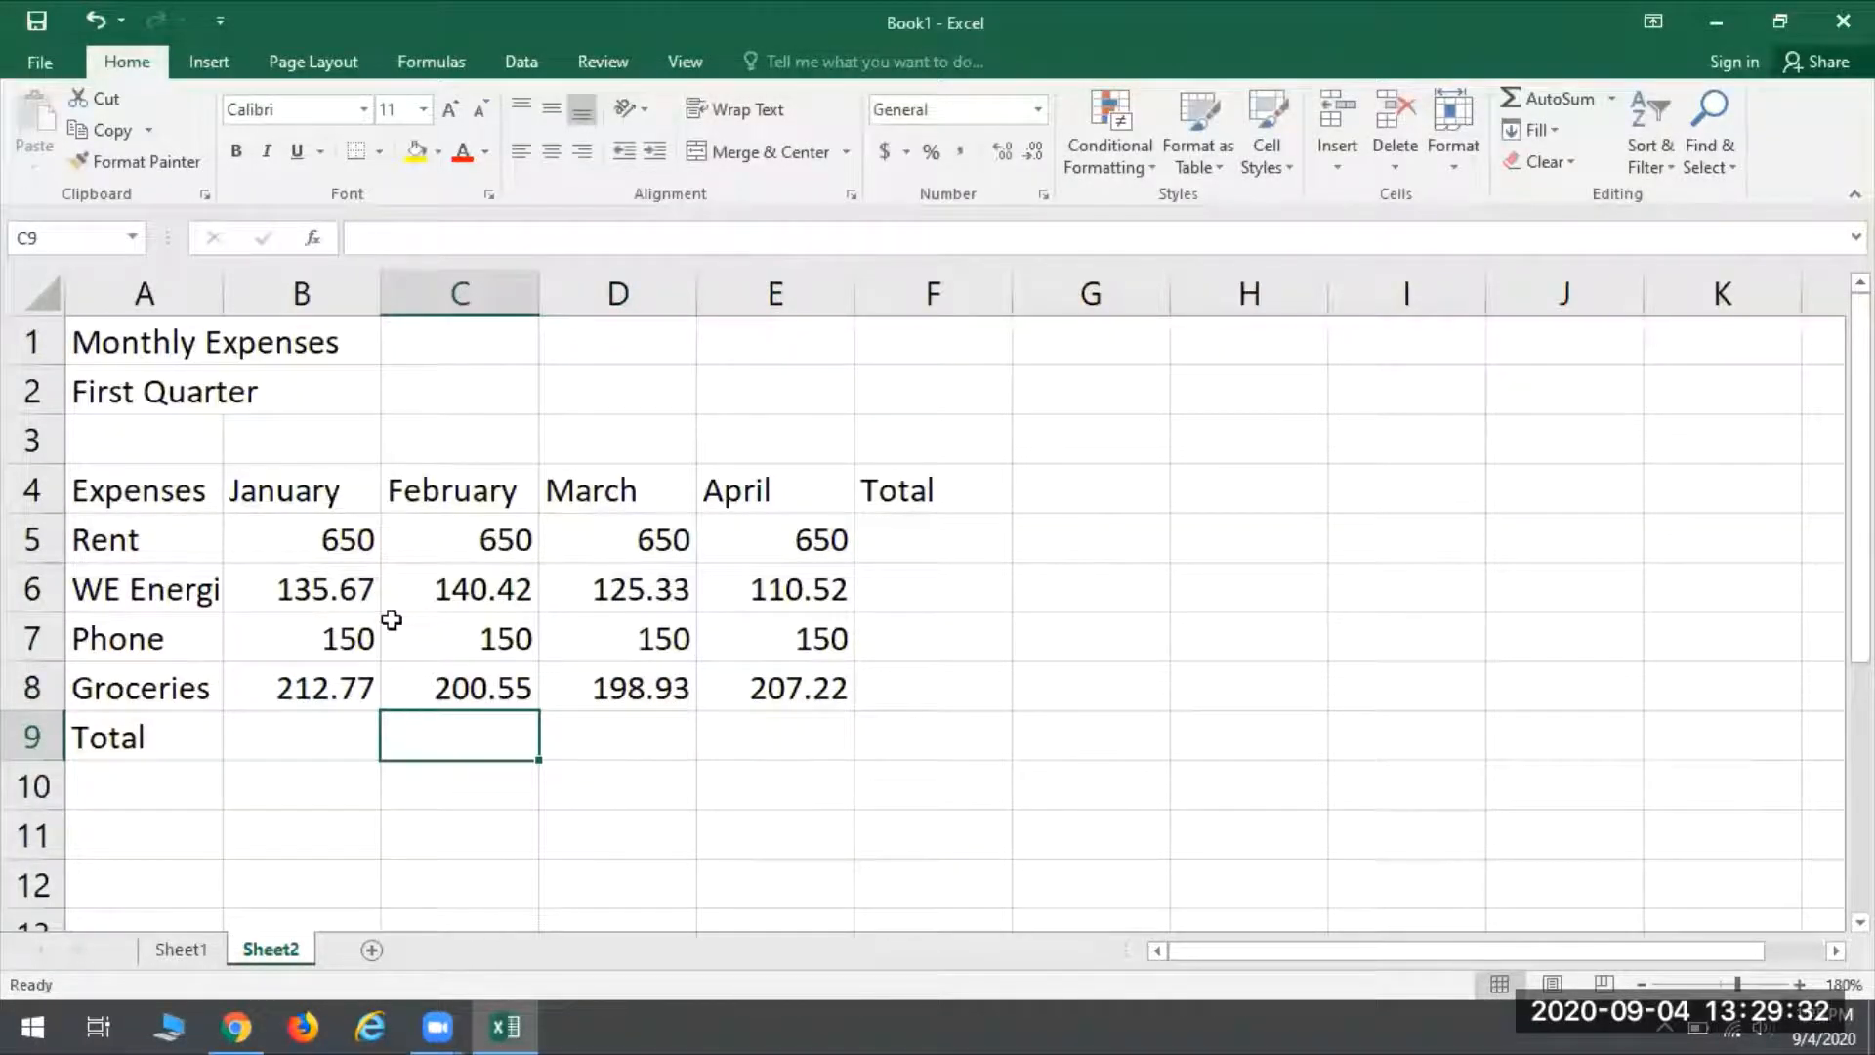
- Check the overflowing text in A6 and A1, and autofit column A to its longest entry
click(201, 590)
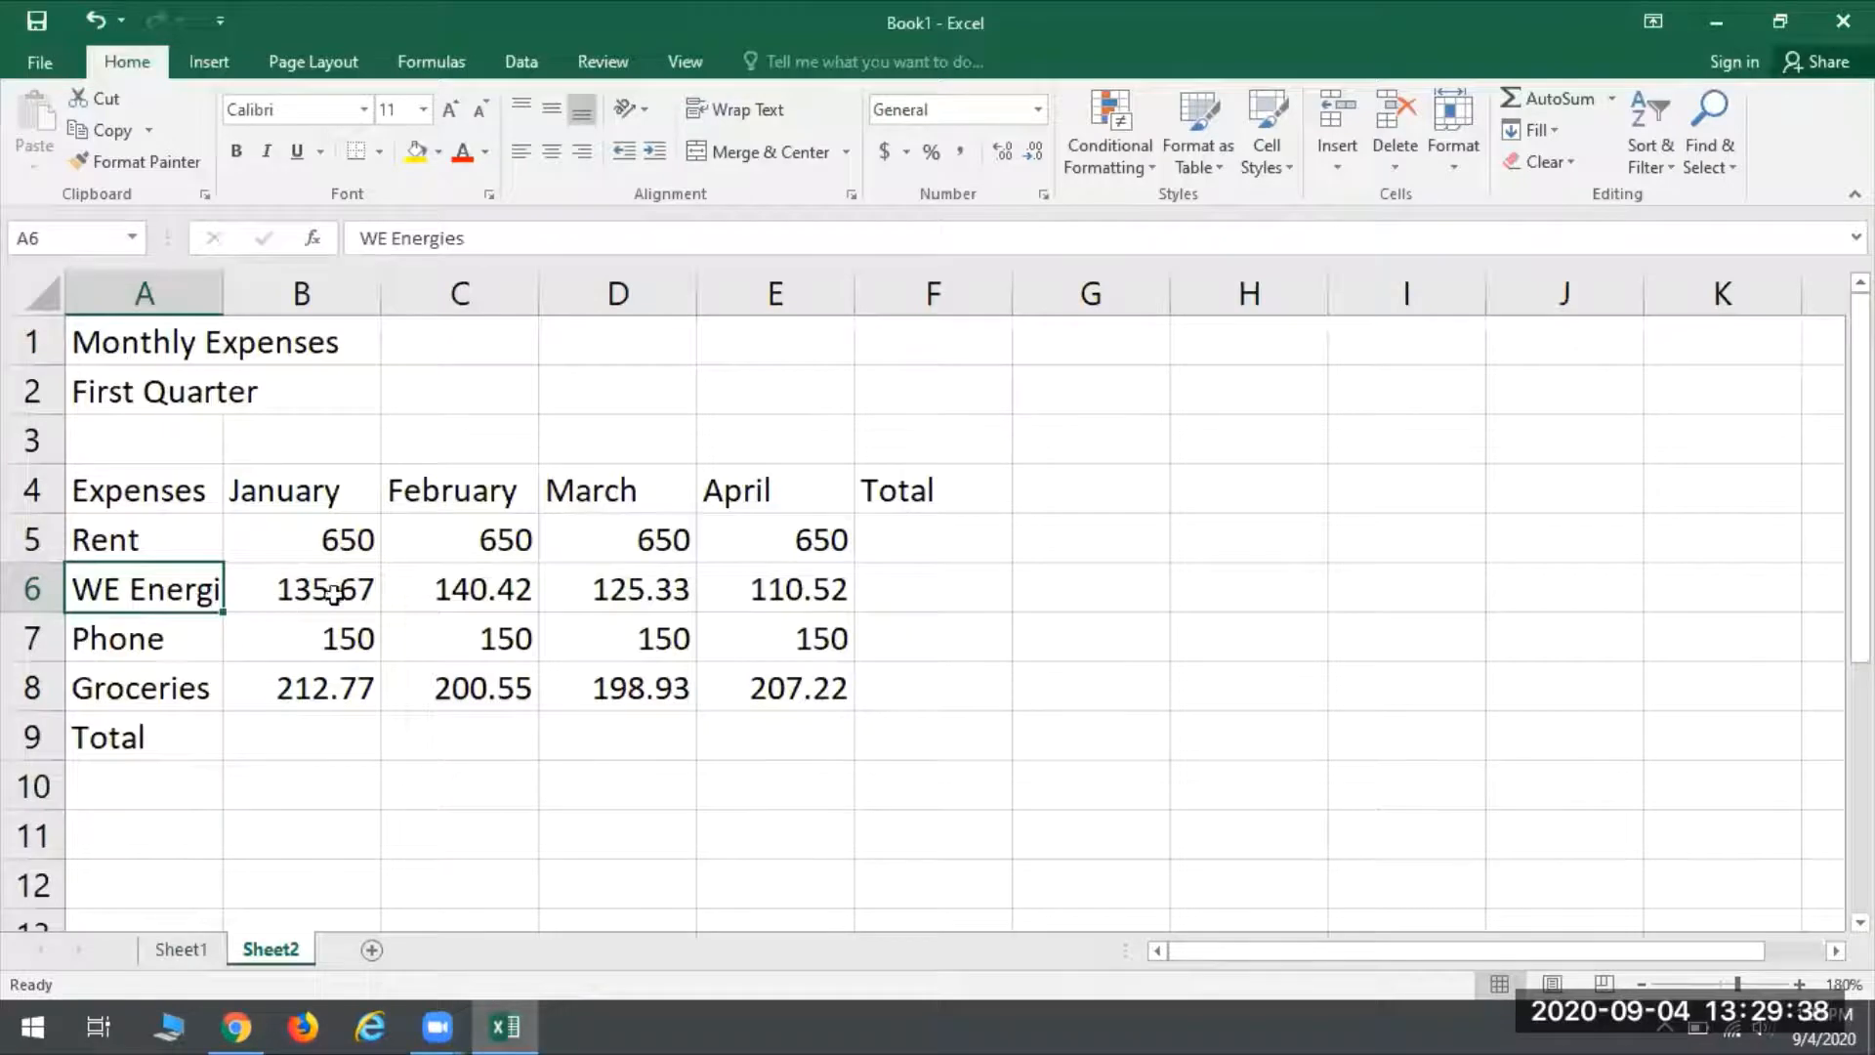
click(169, 343)
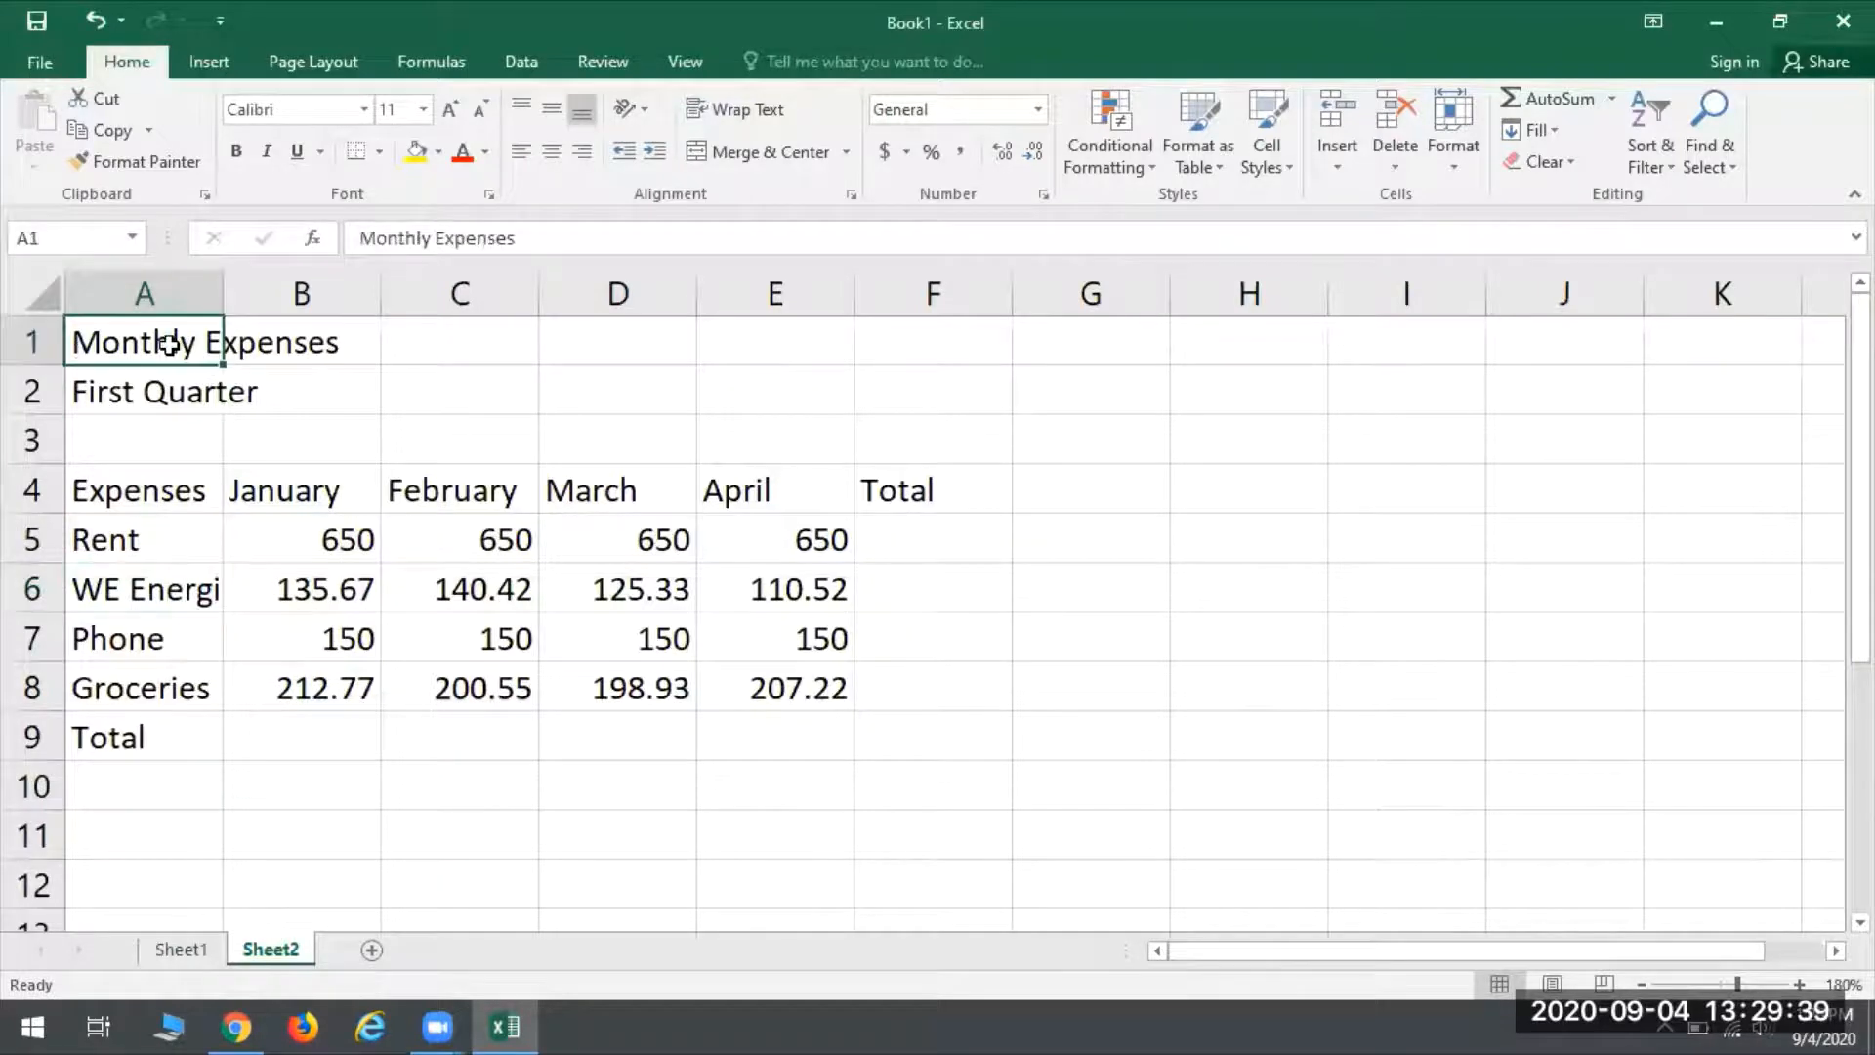
click(328, 347)
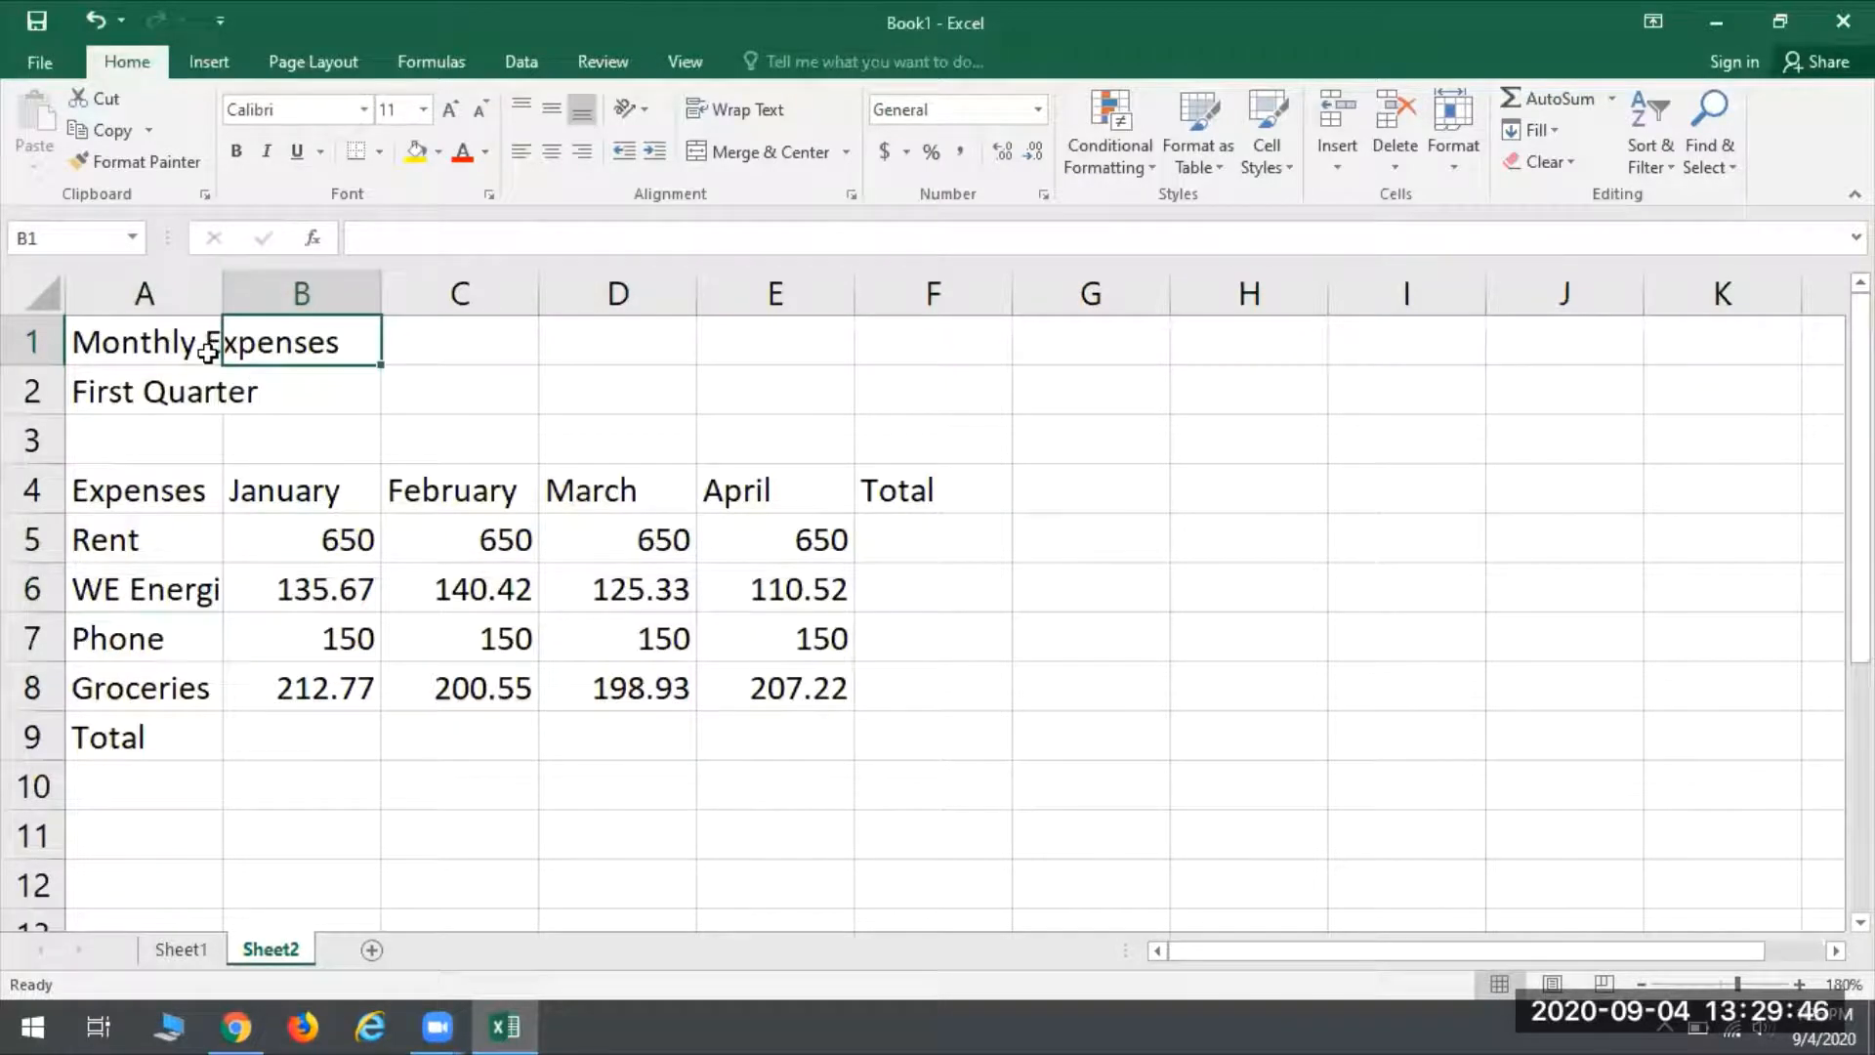
double_click(224, 280)
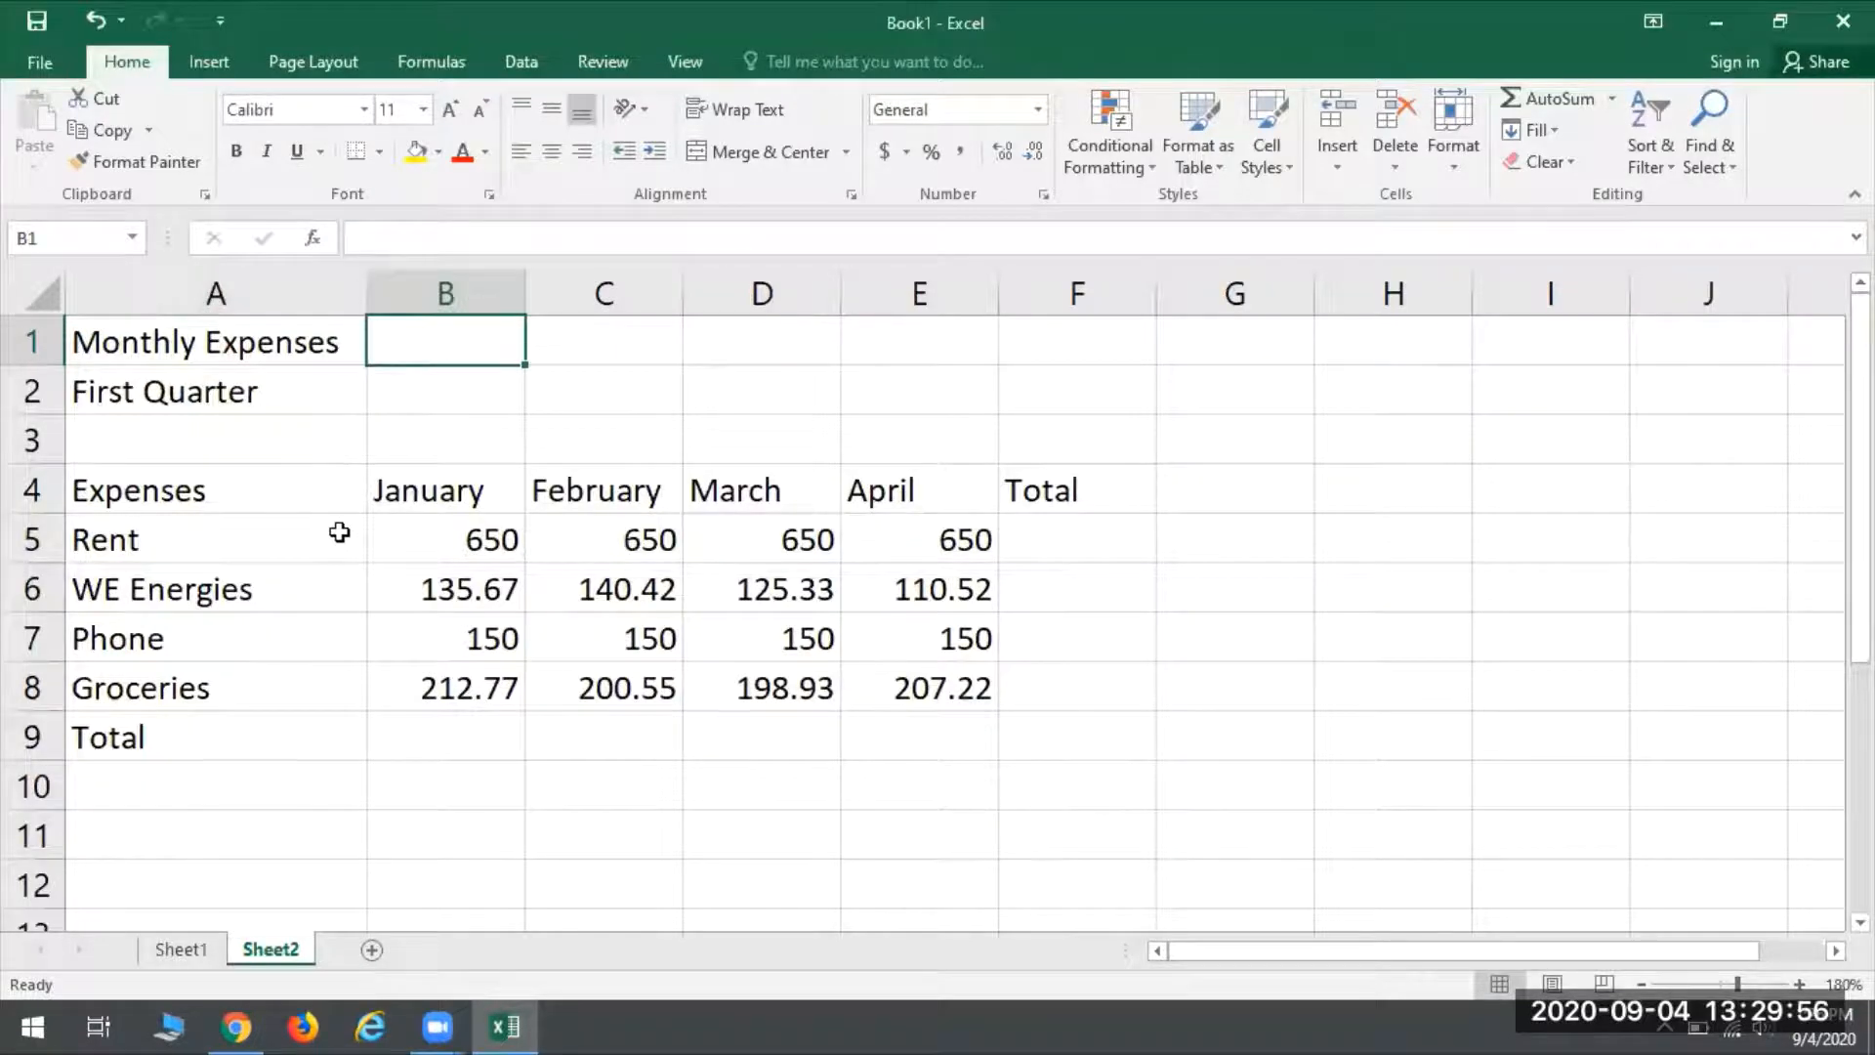
- Widen column A by hand and autofit it again to its longest entry
click(264, 343)
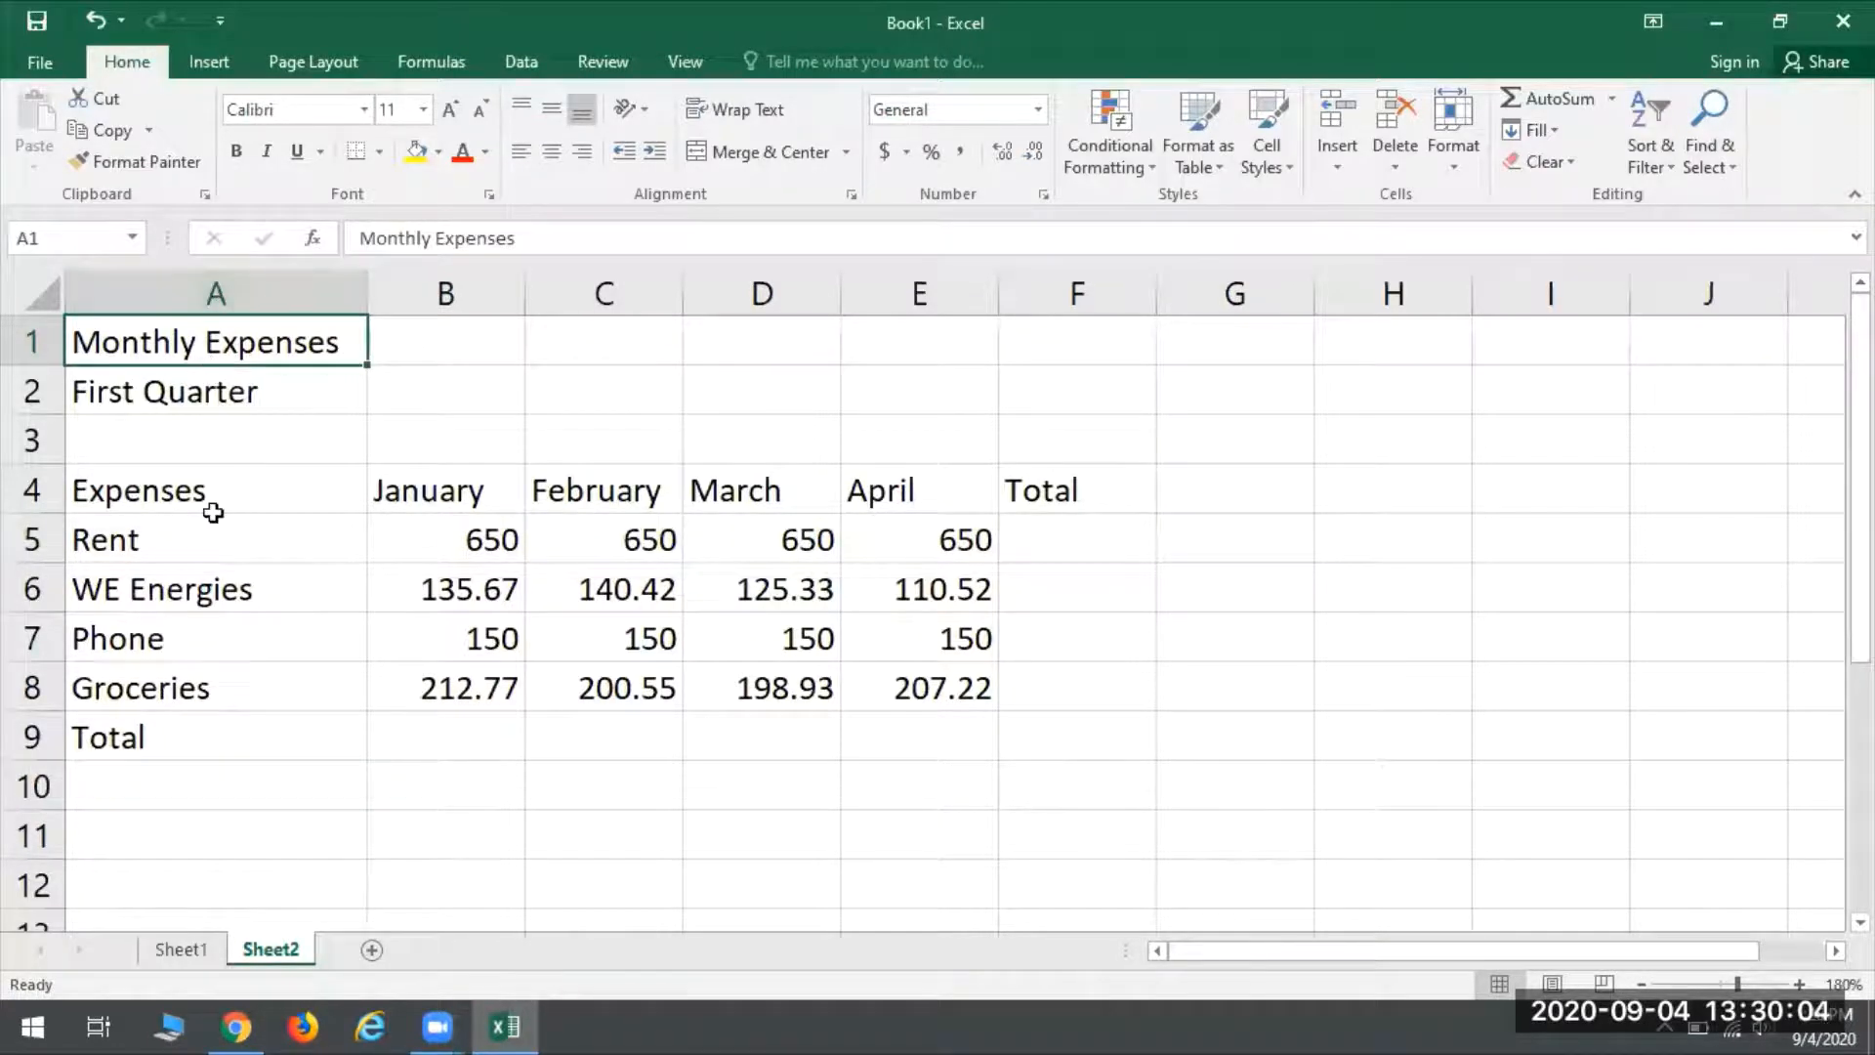
drag(368, 293, 461, 293)
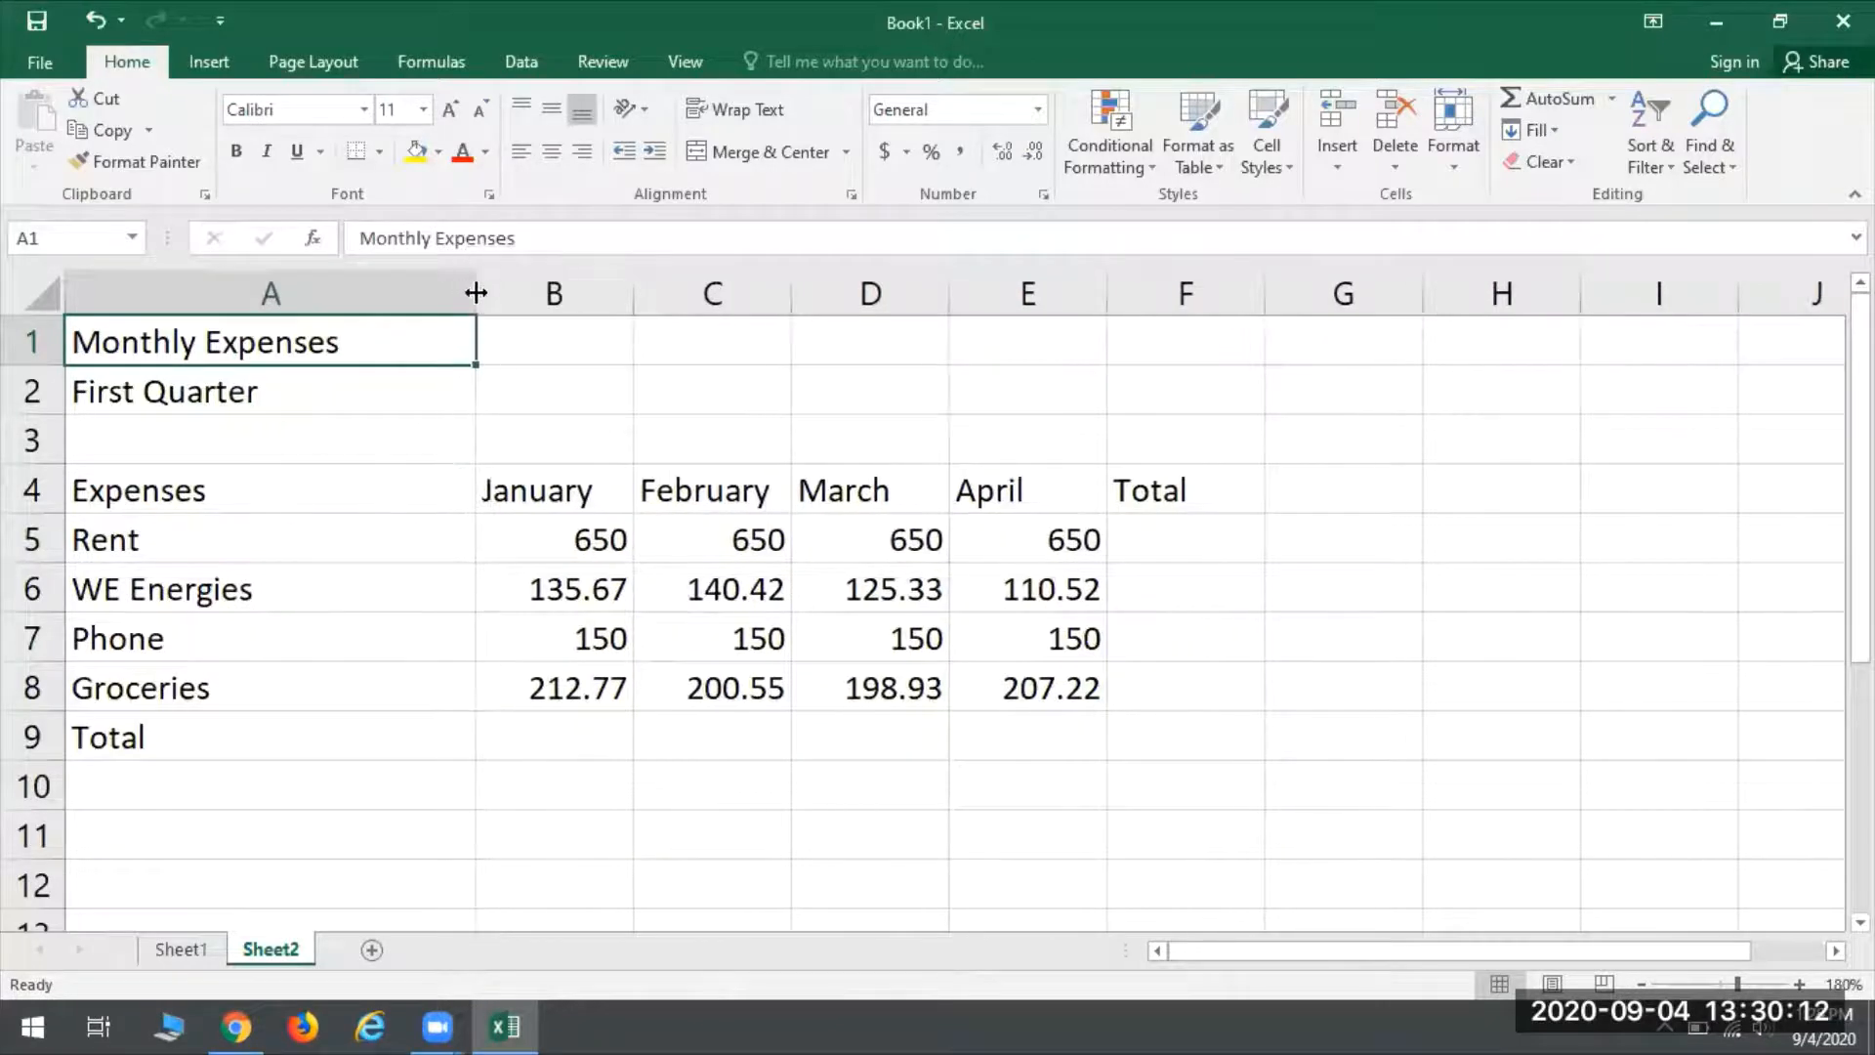
double_click(476, 292)
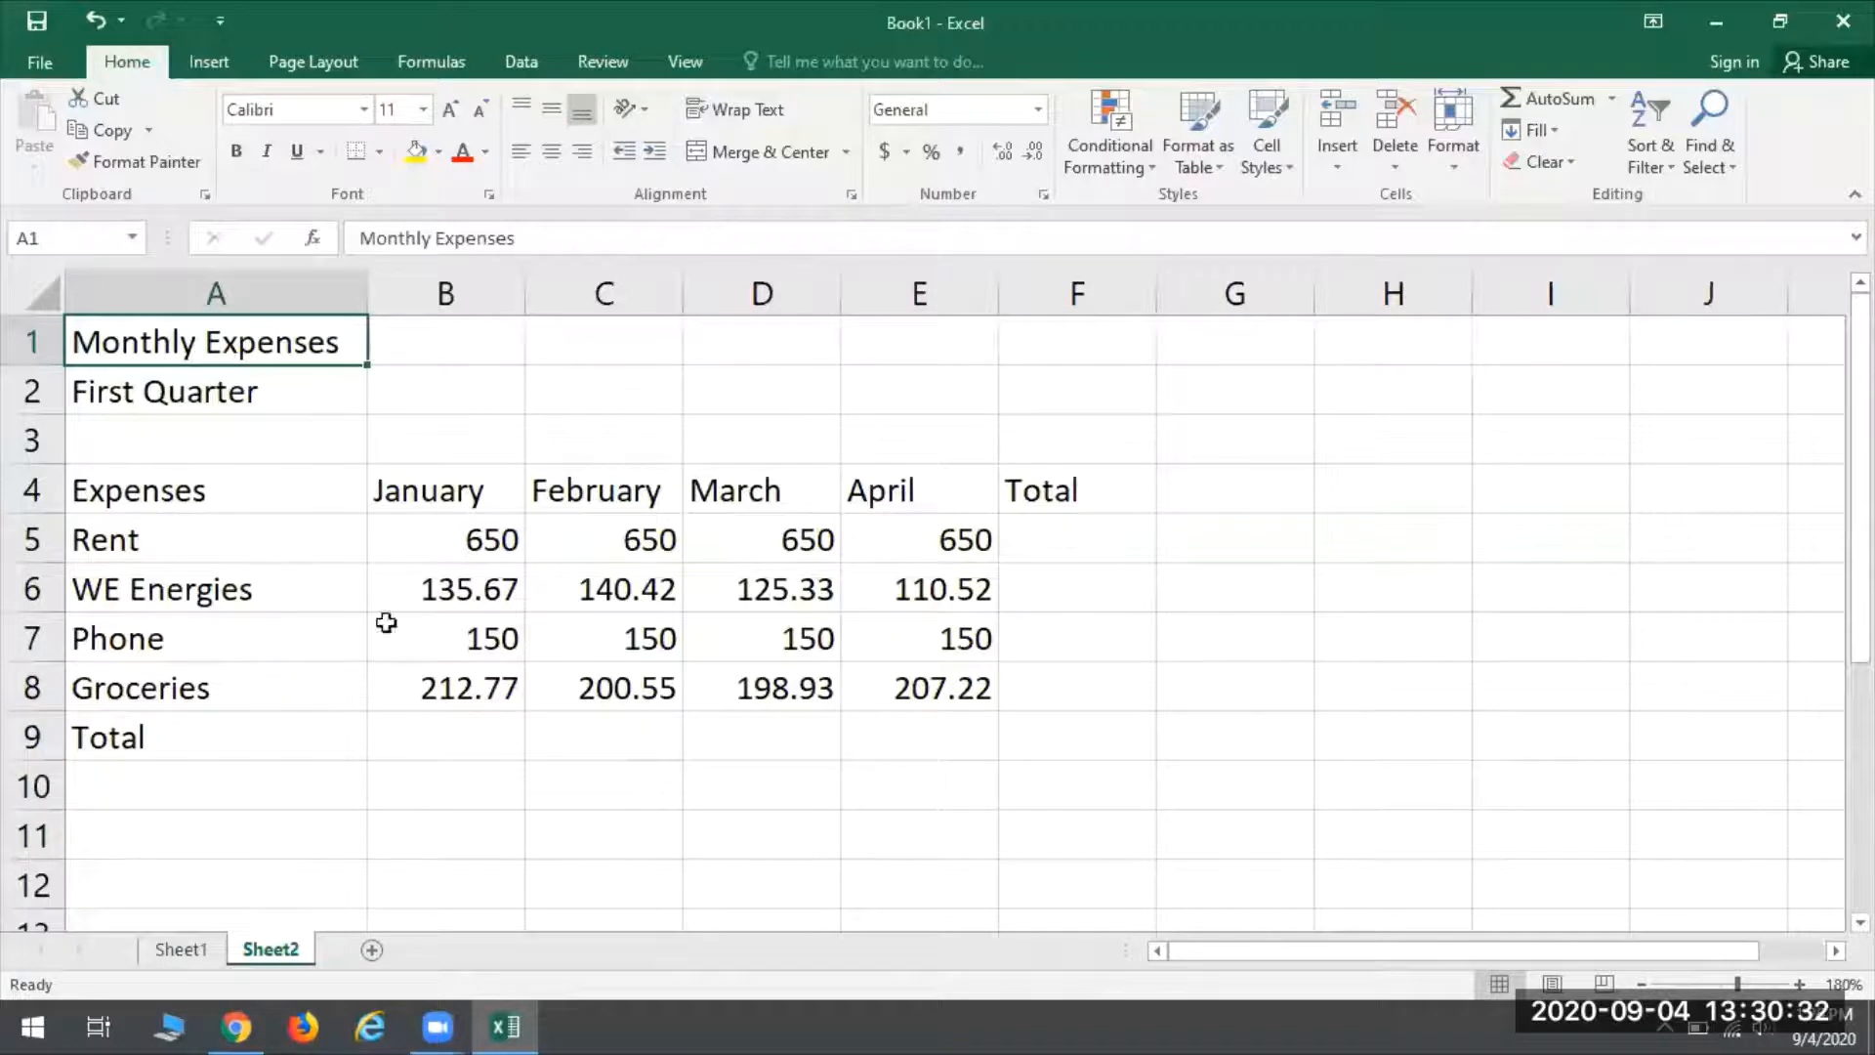
- Save the workbook as an Excel Workbook named Monthly Expenses on the CENTON USB (D:) drive
click(44, 62)
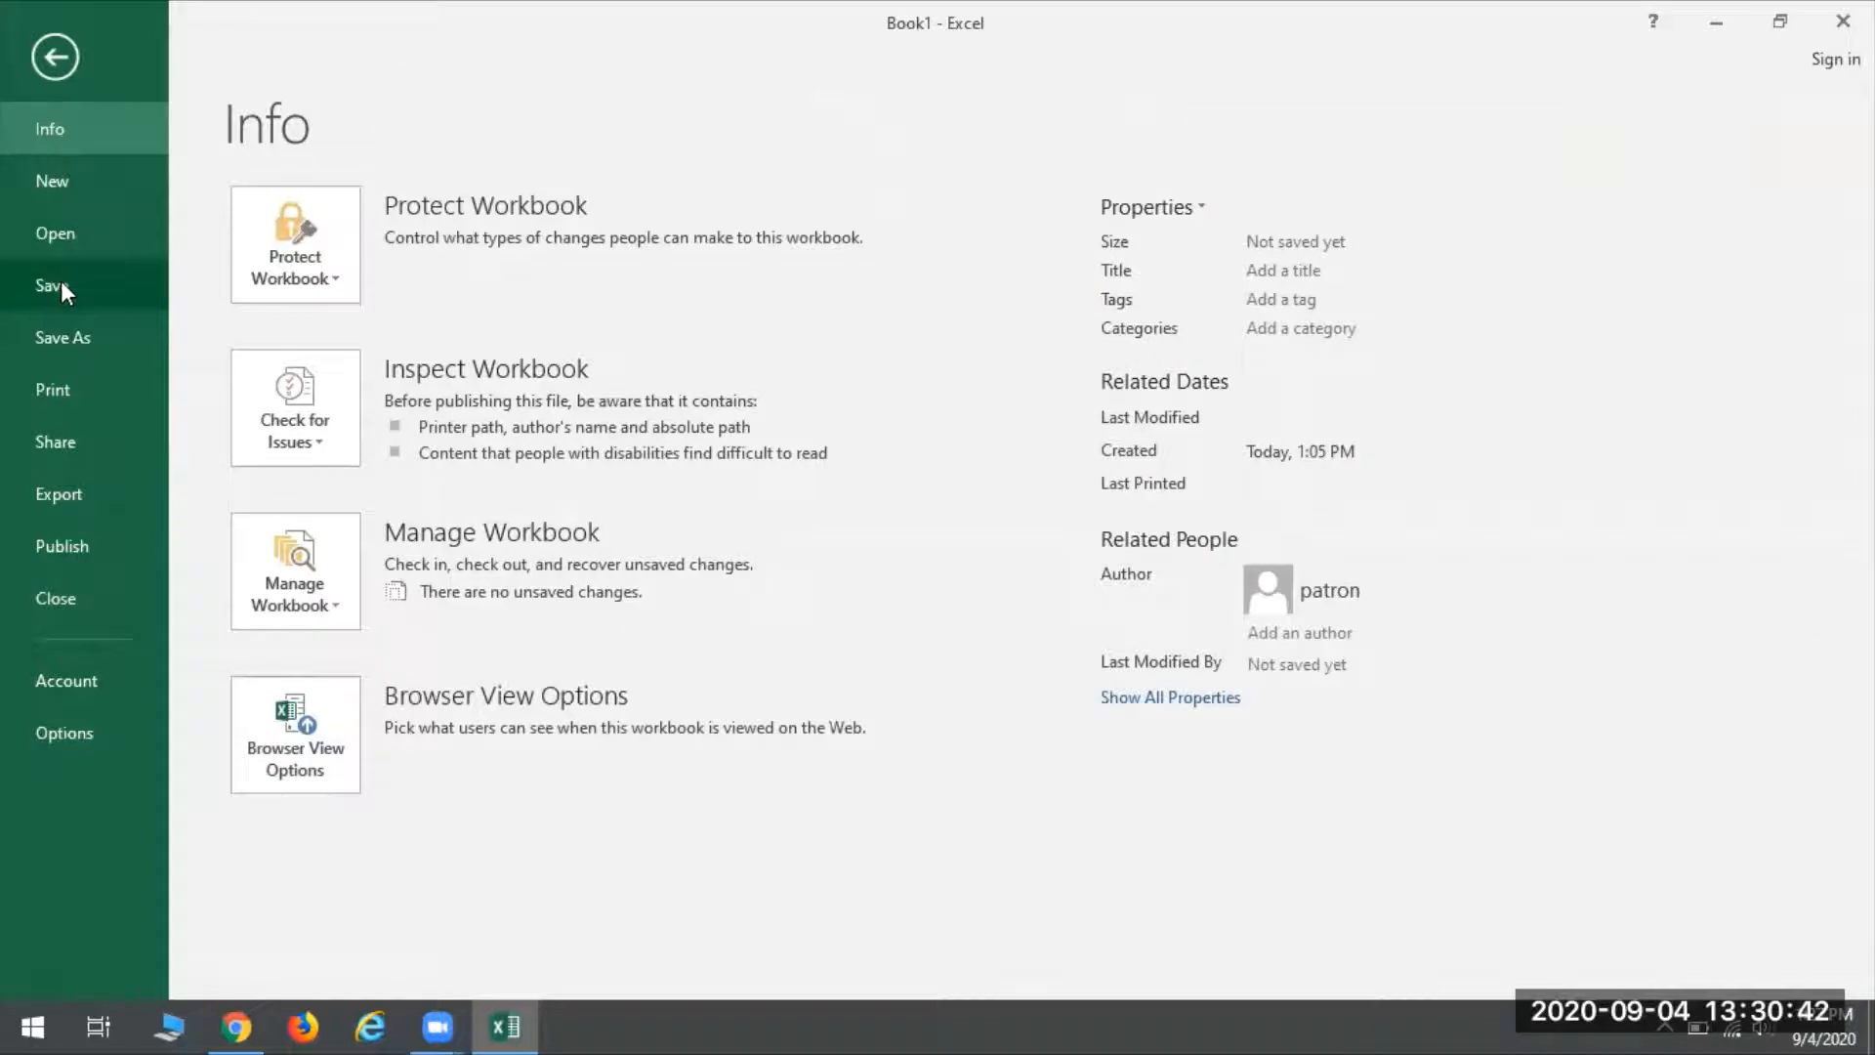
click(39, 340)
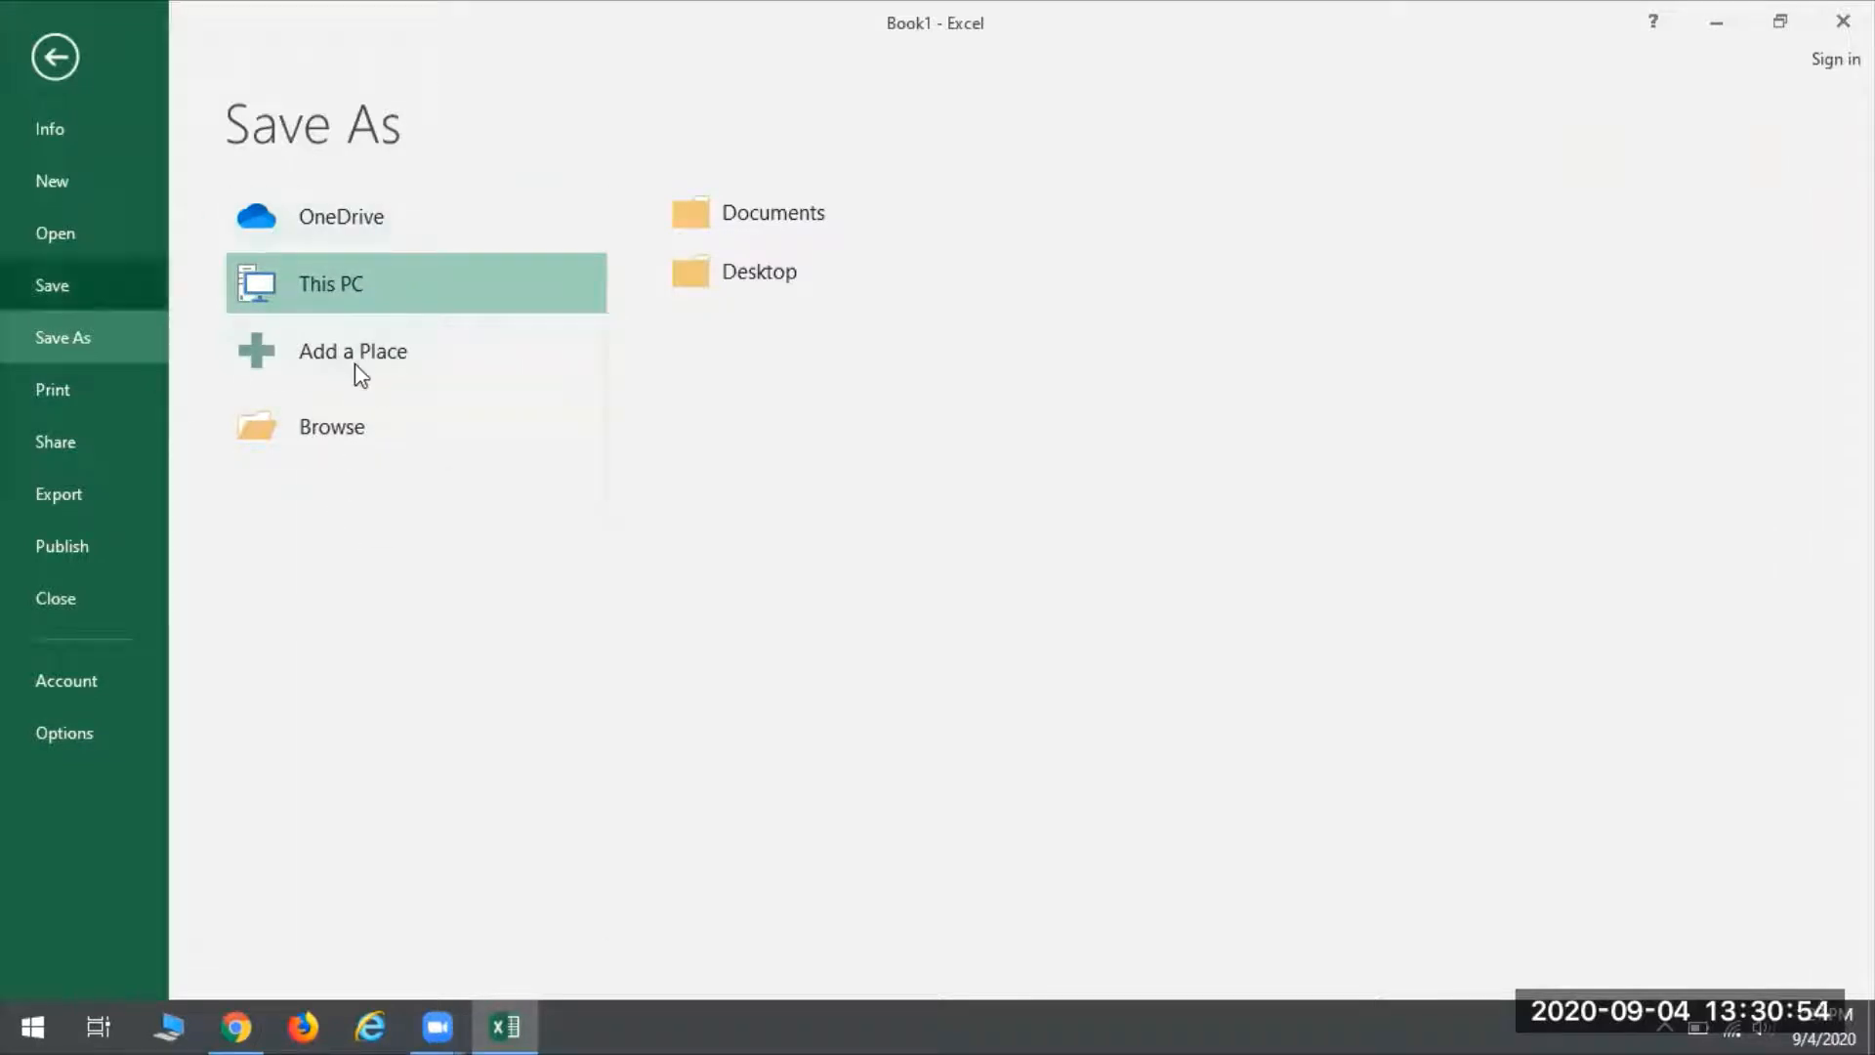
click(338, 426)
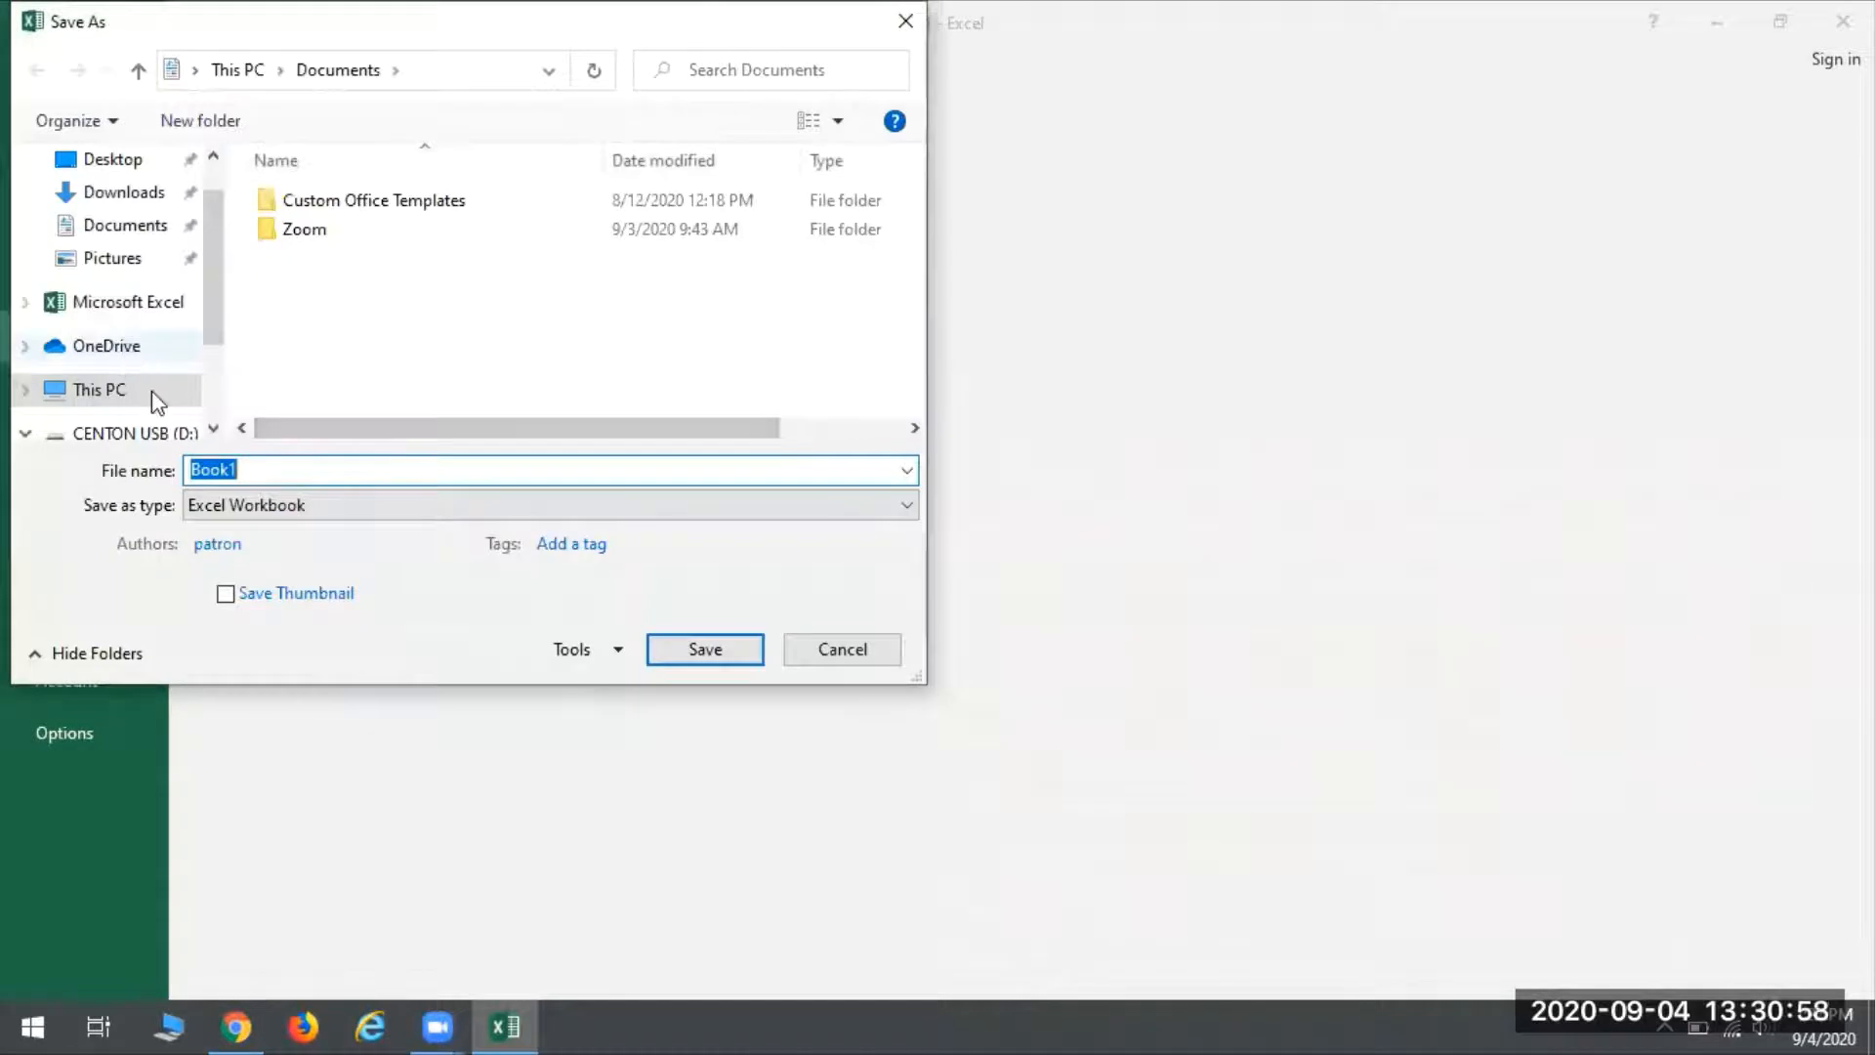
click(146, 433)
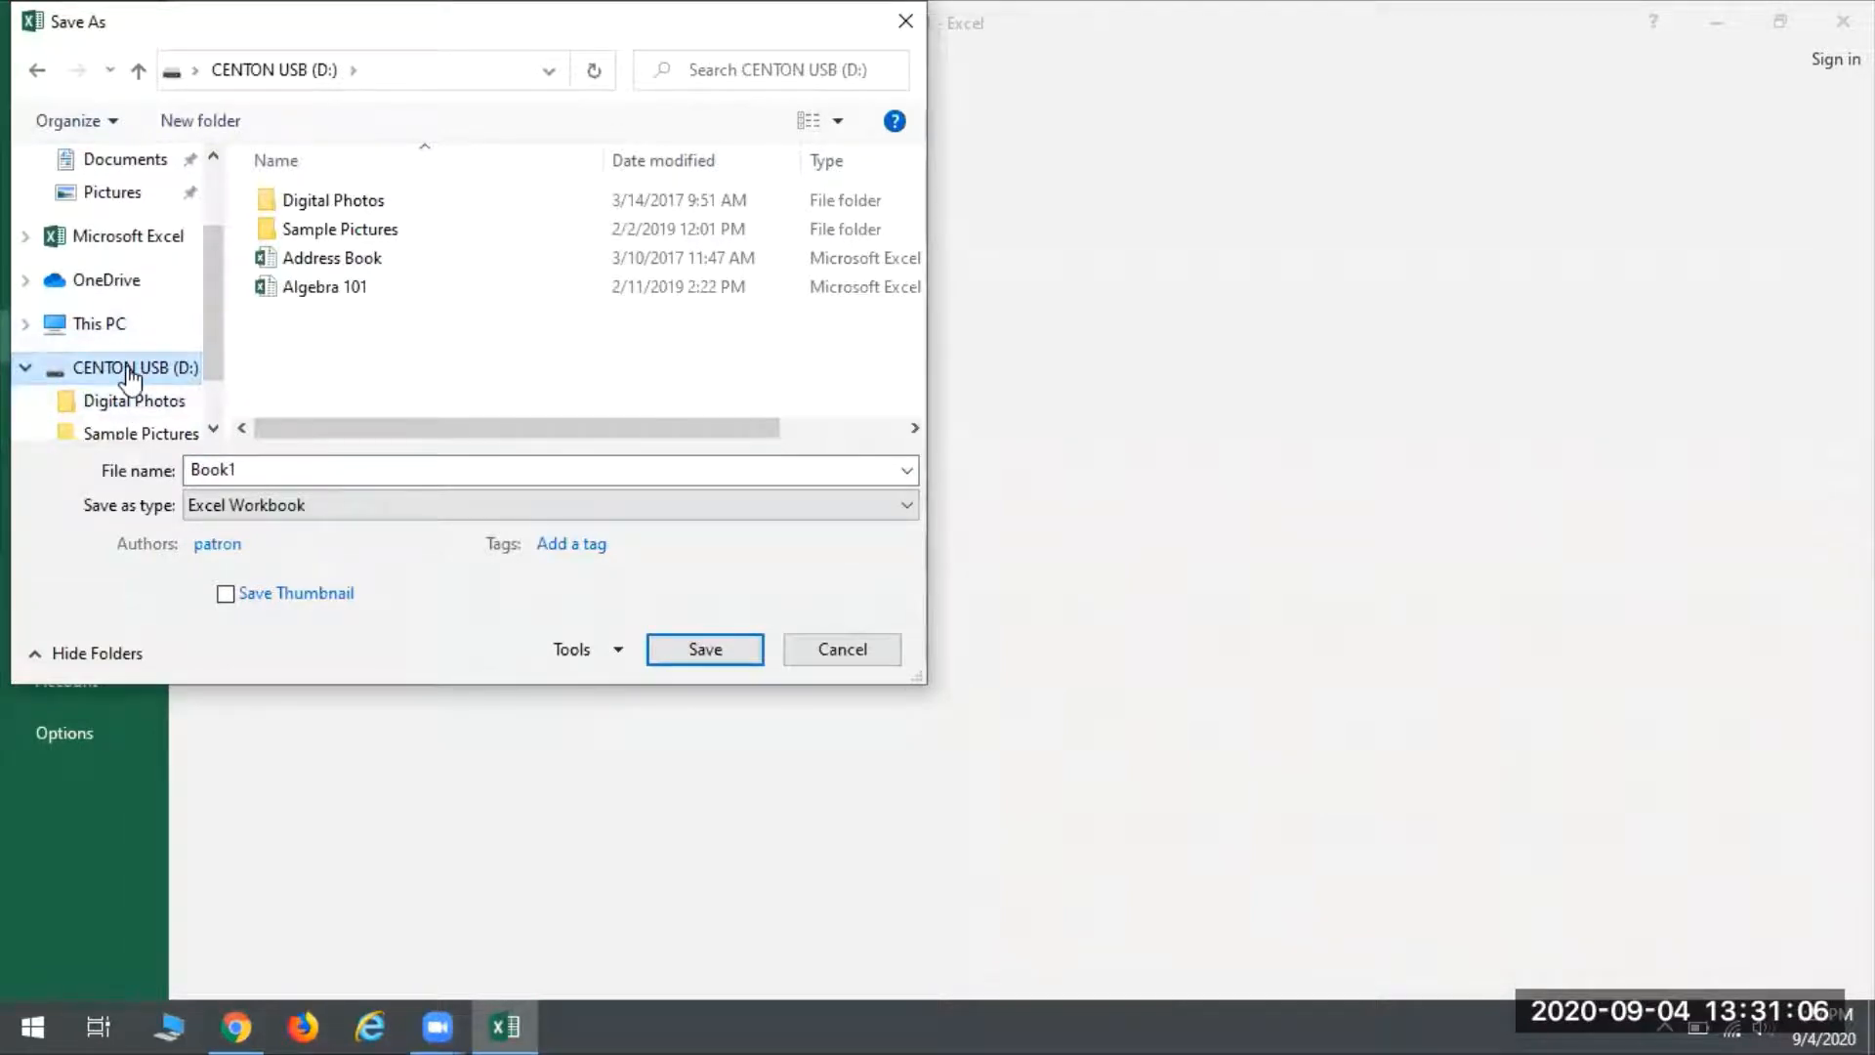
scroll(129, 376, up, 1)
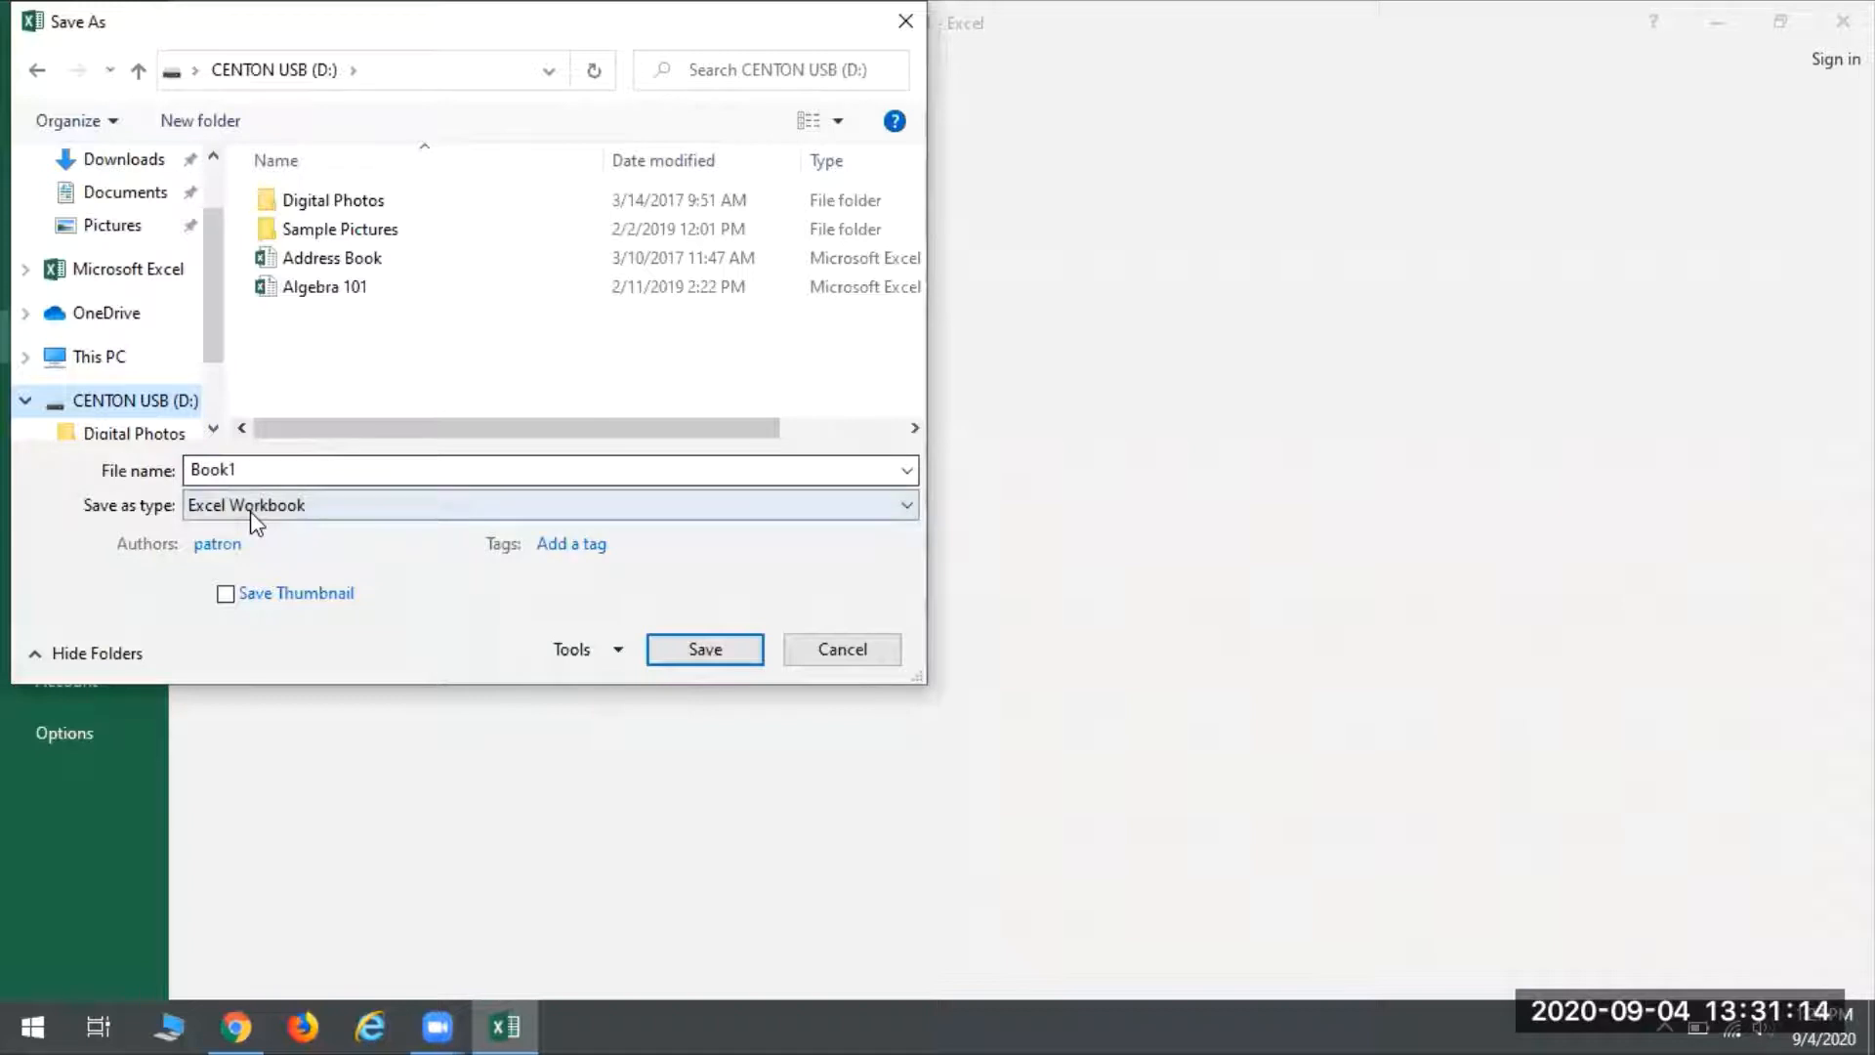
click(538, 356)
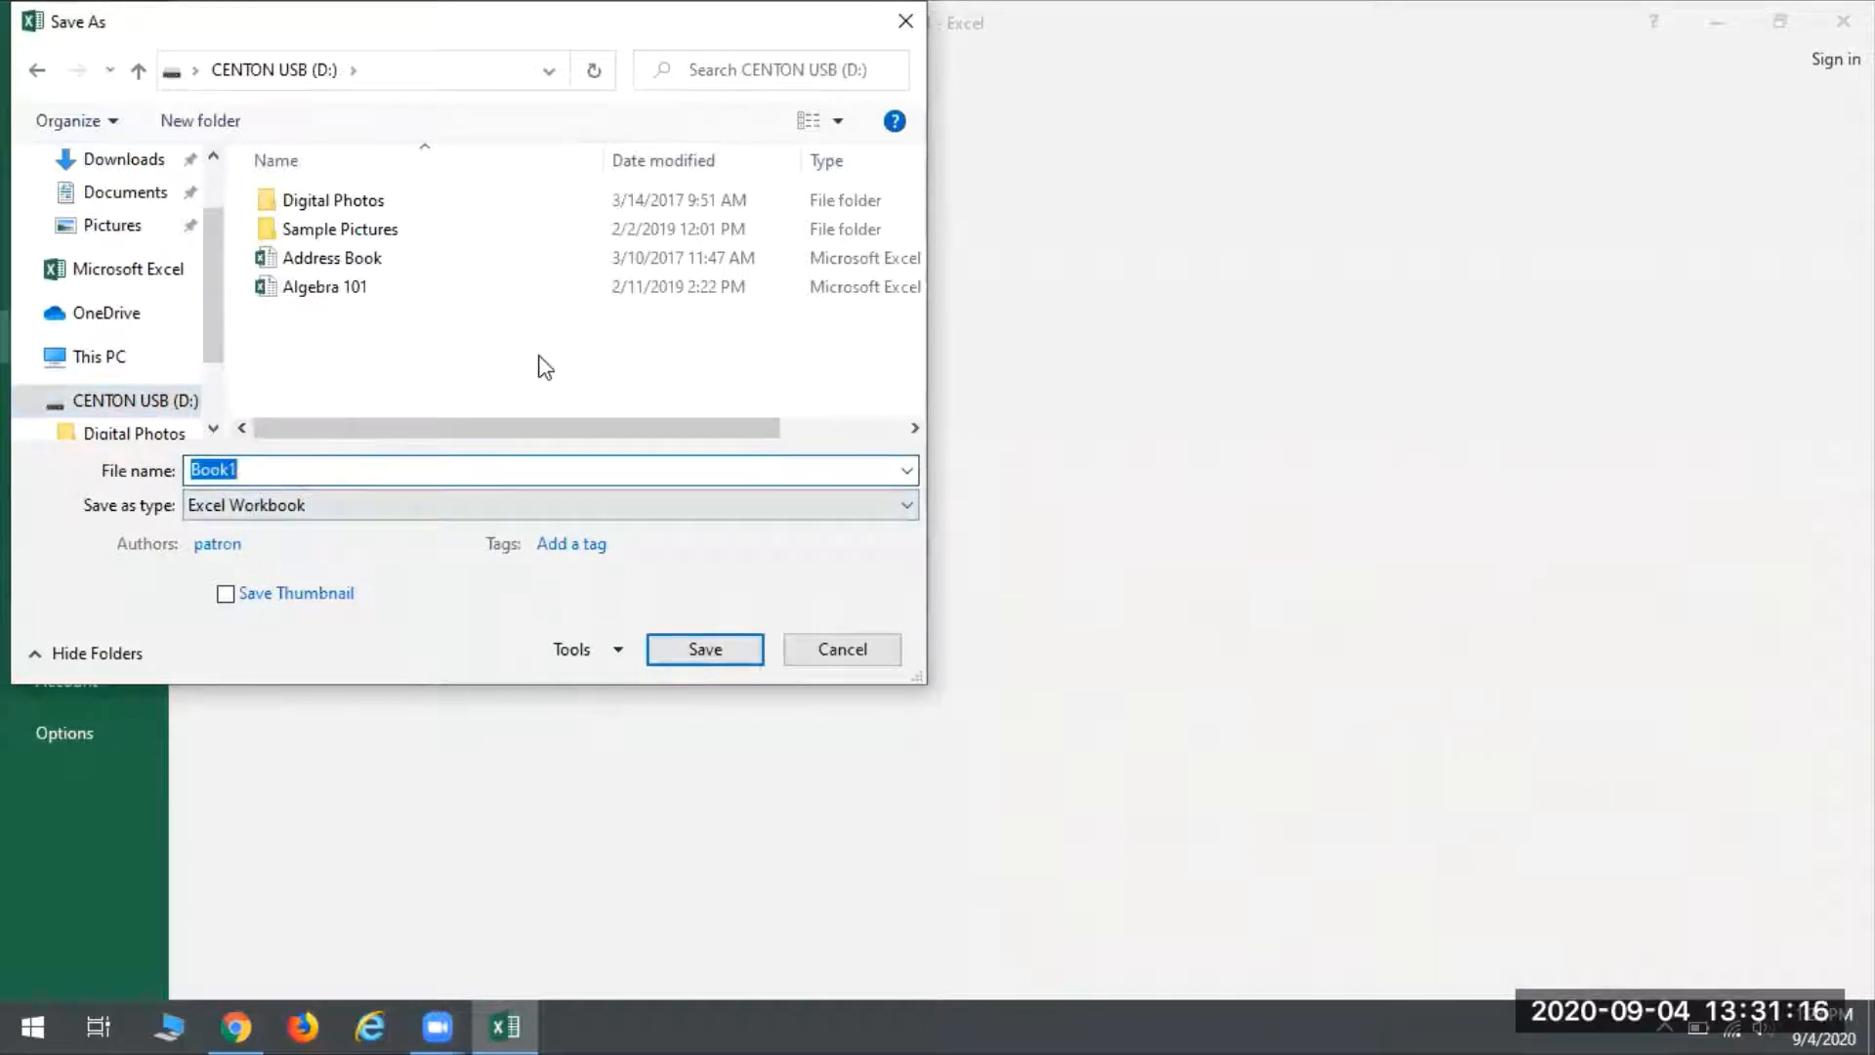
text(Mo)
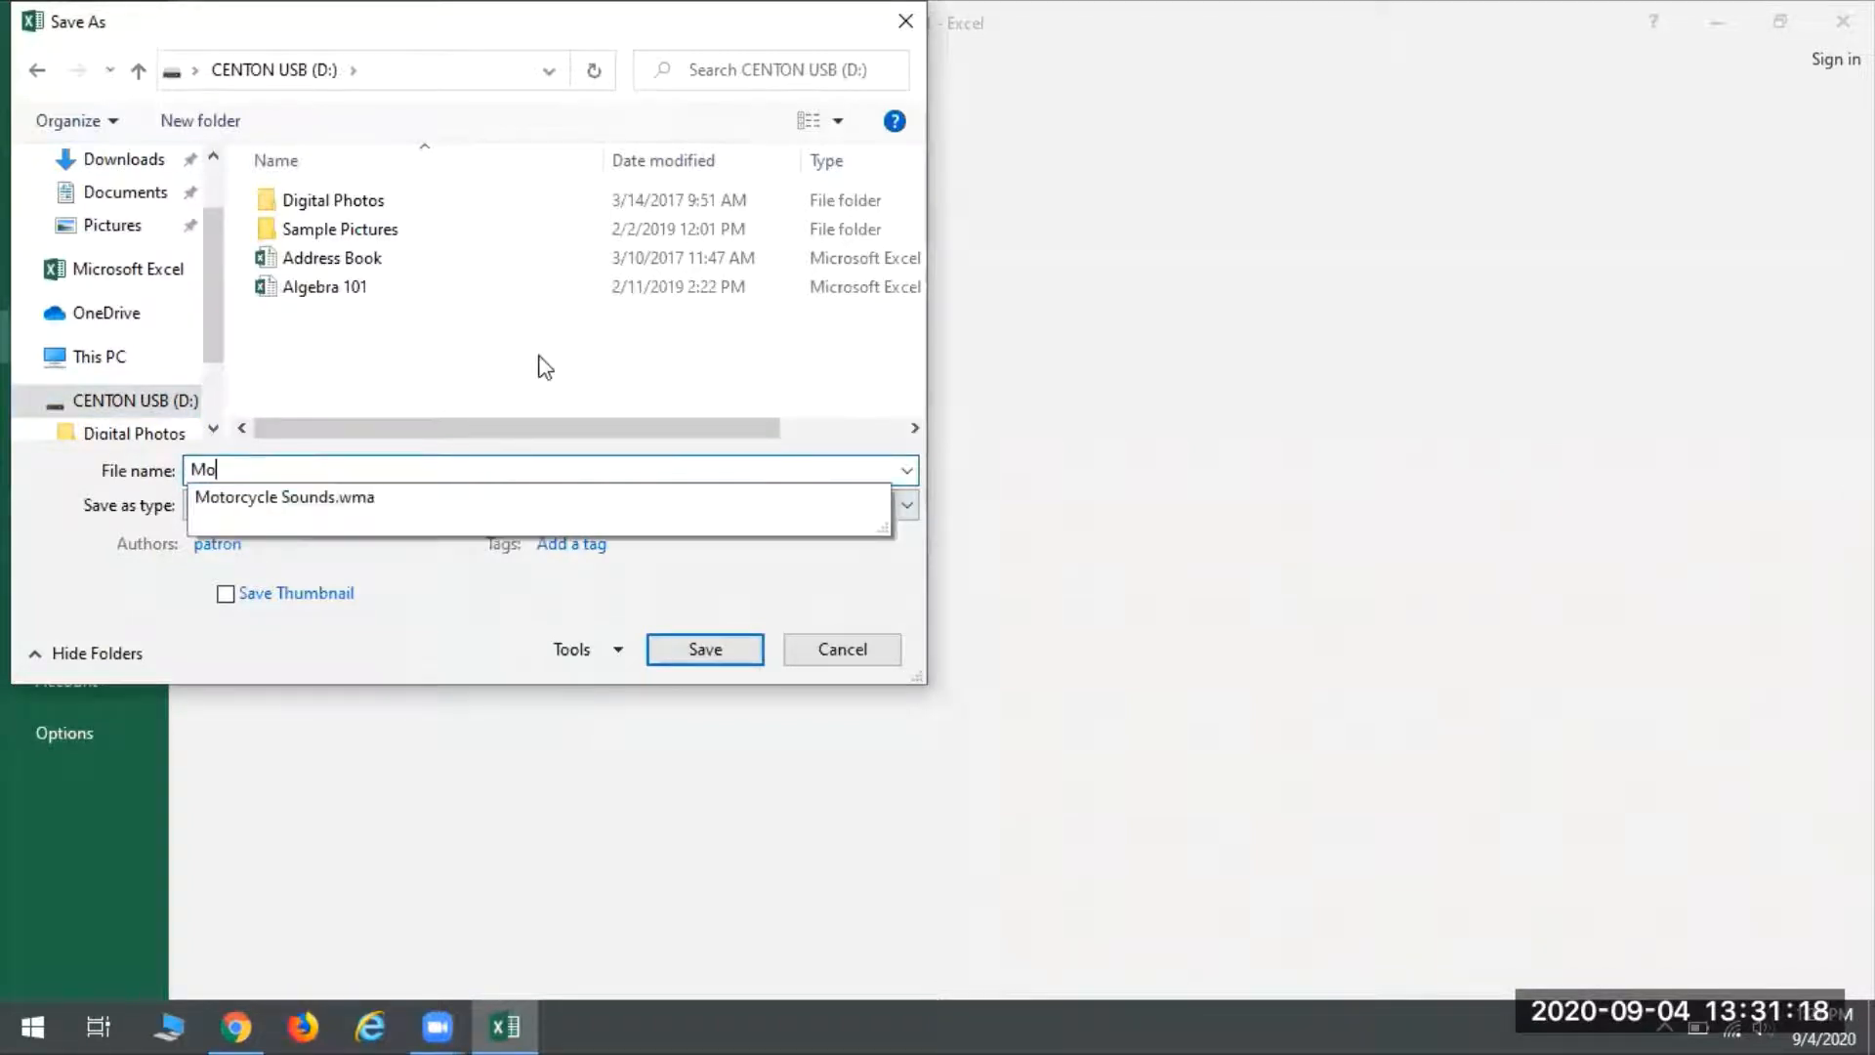
text(nthly Expenses)
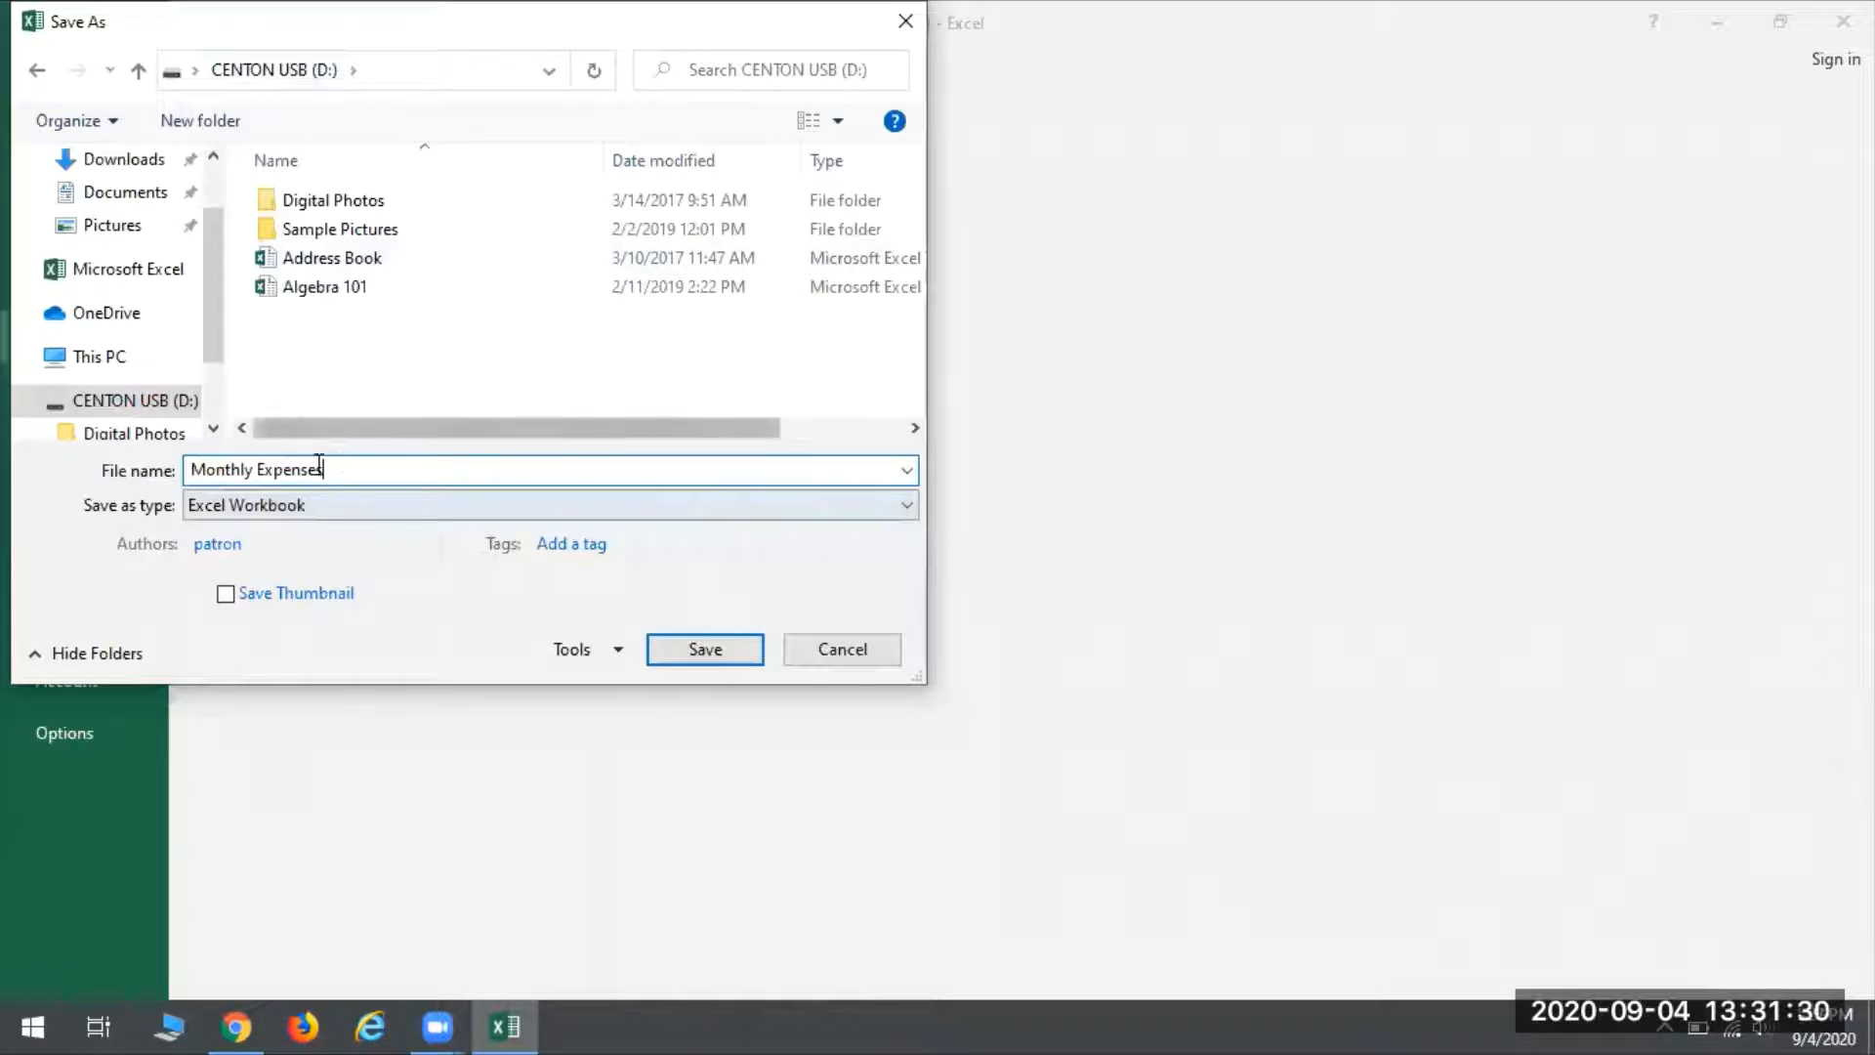
click(742, 662)
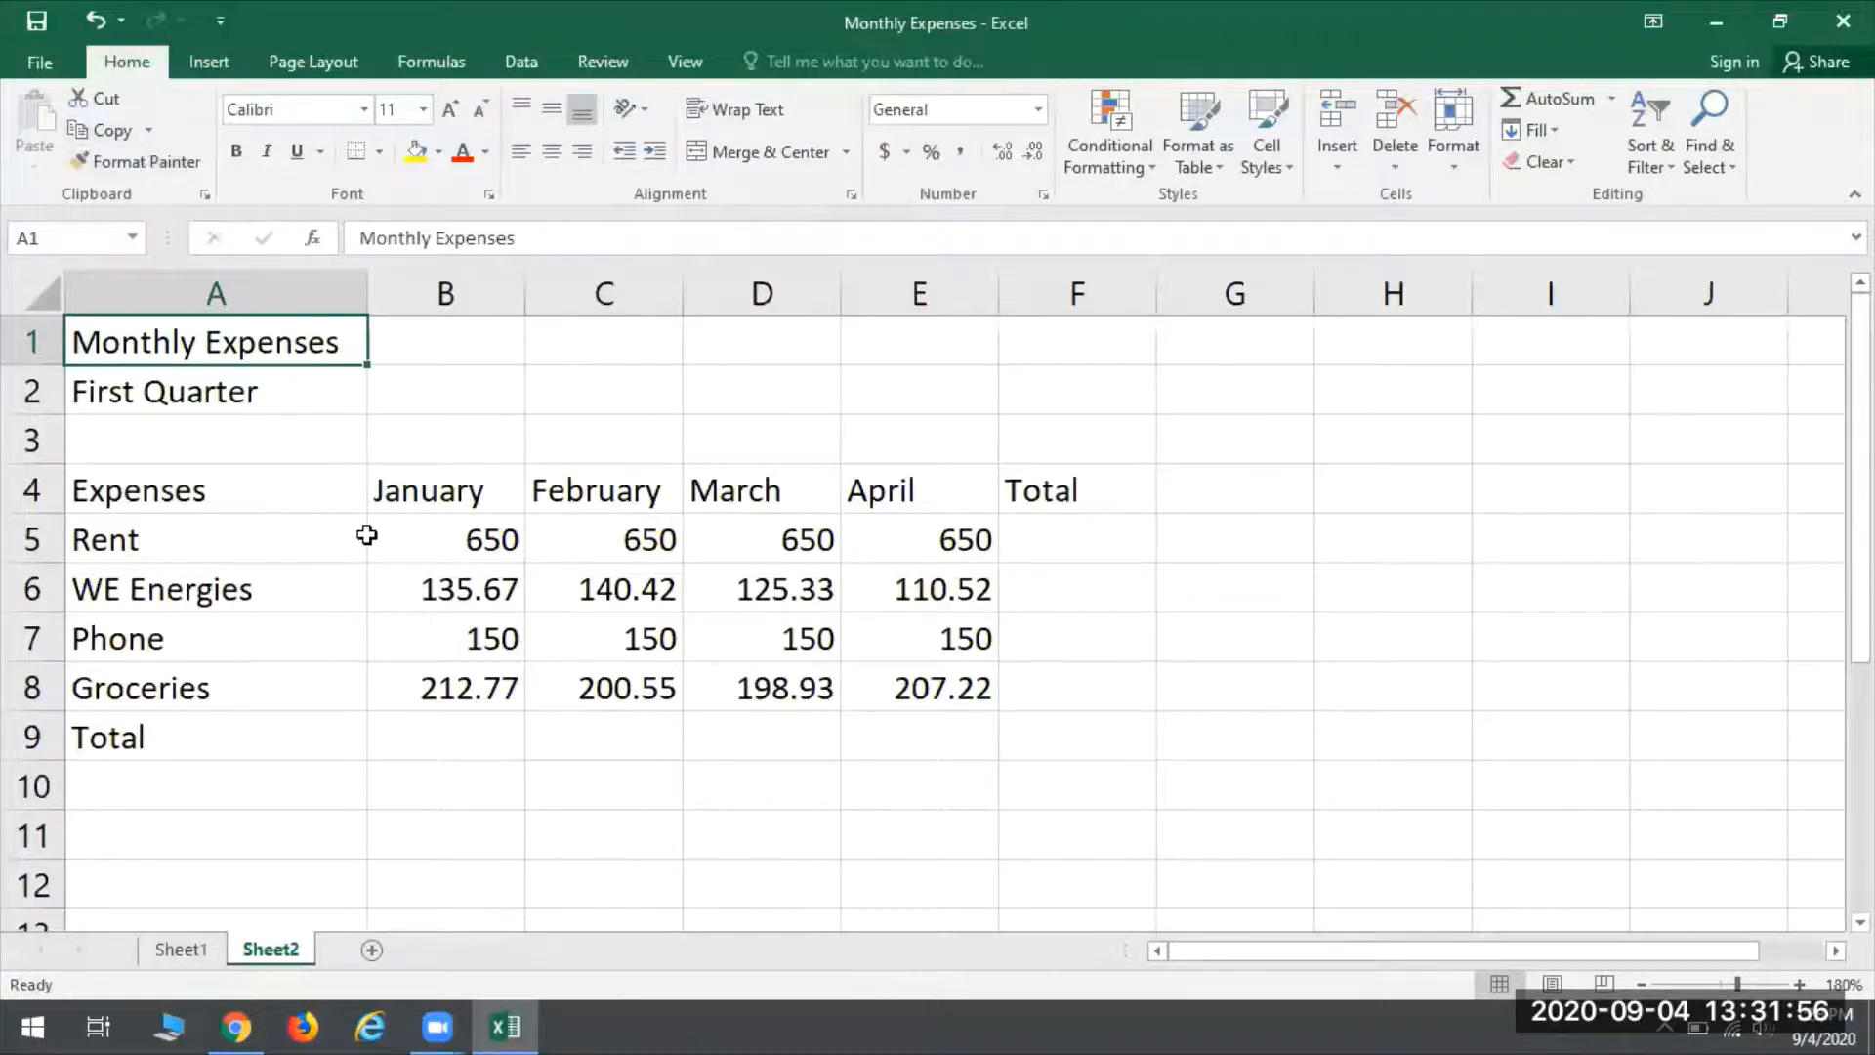
- Save the current changes to the Monthly Expenses workbook and view the Save As locations without creating another copy
click(40, 65)
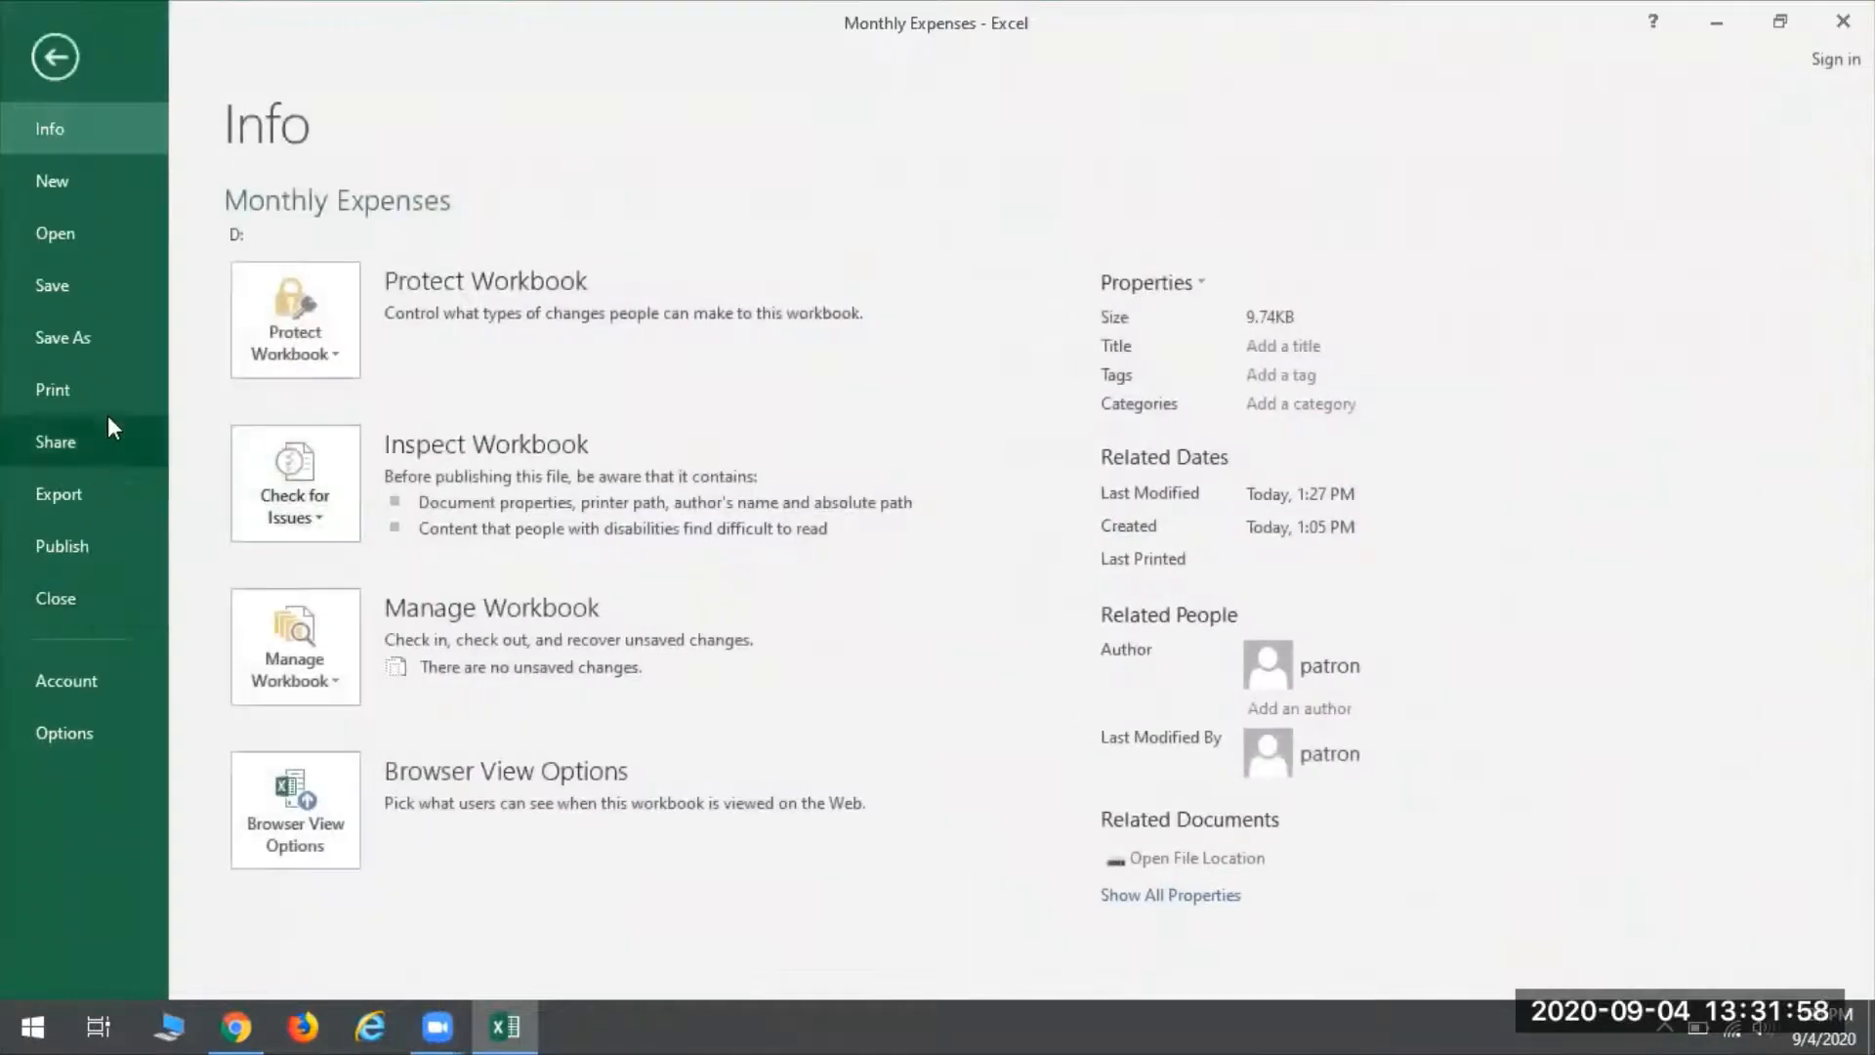
click(61, 285)
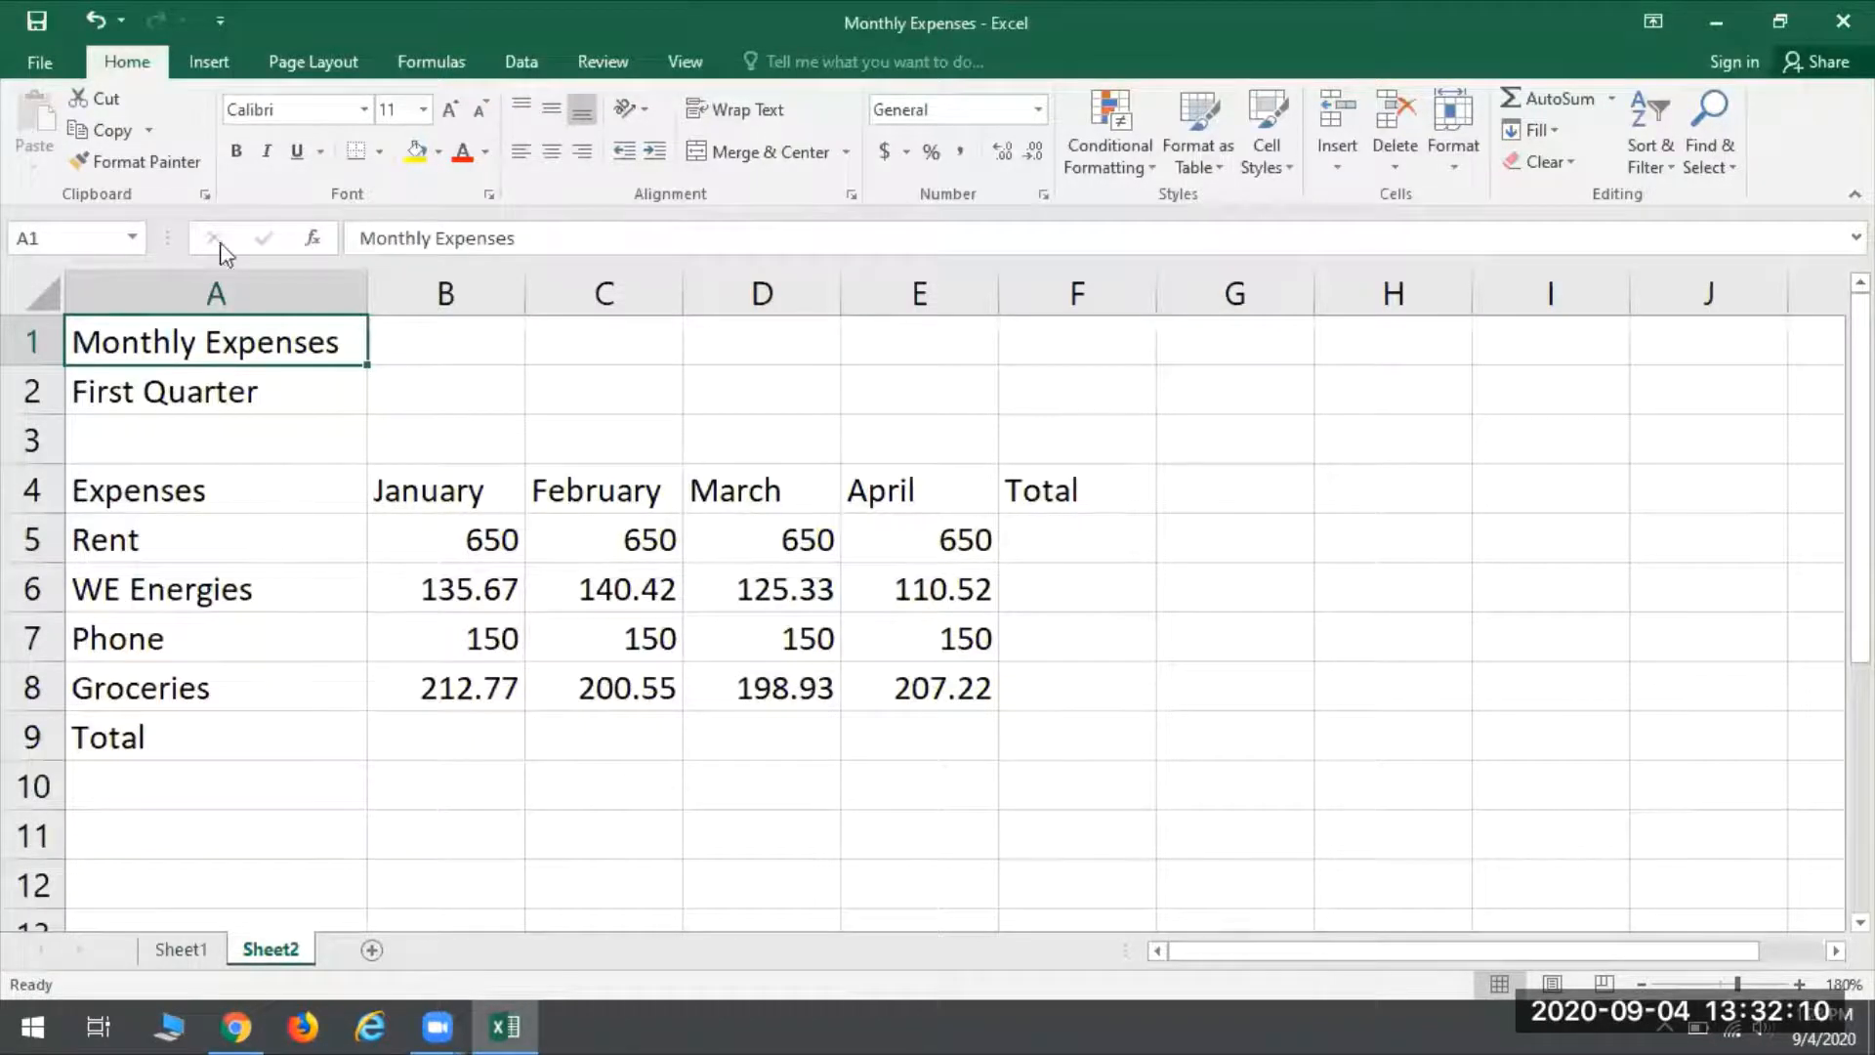
click(39, 61)
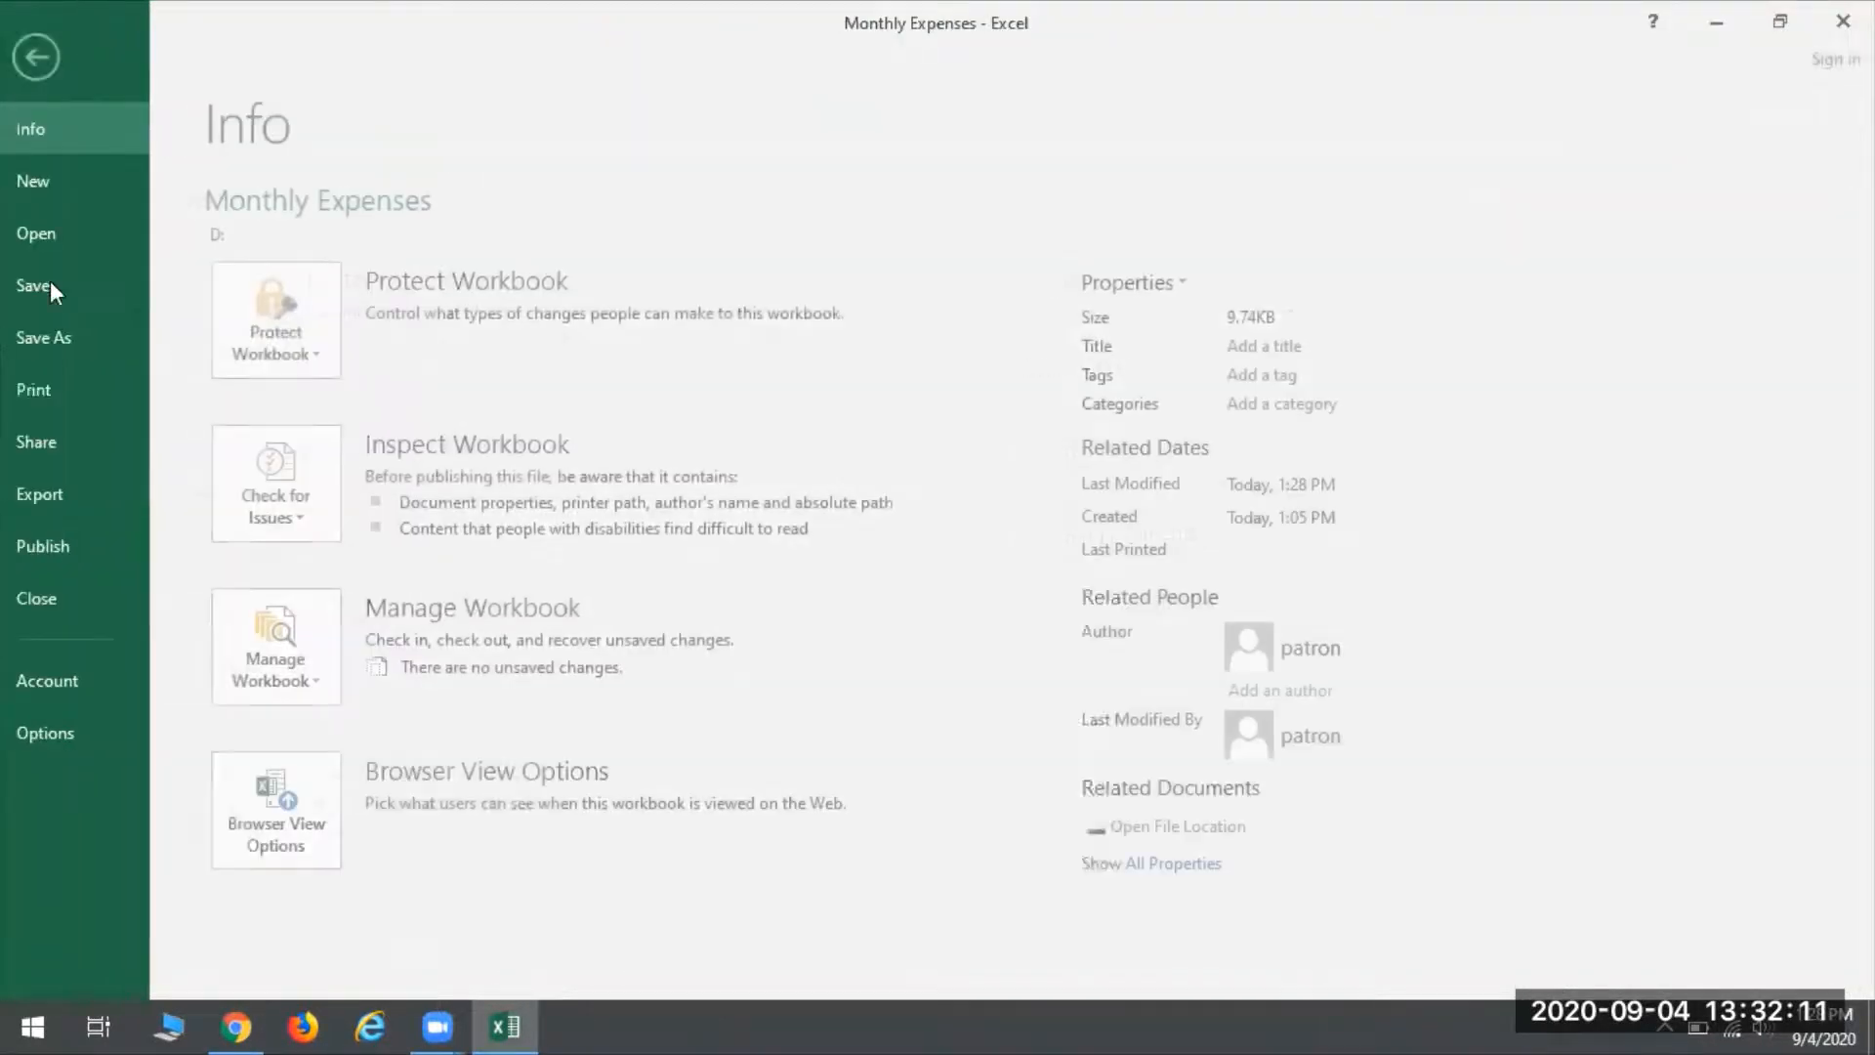
click(61, 337)
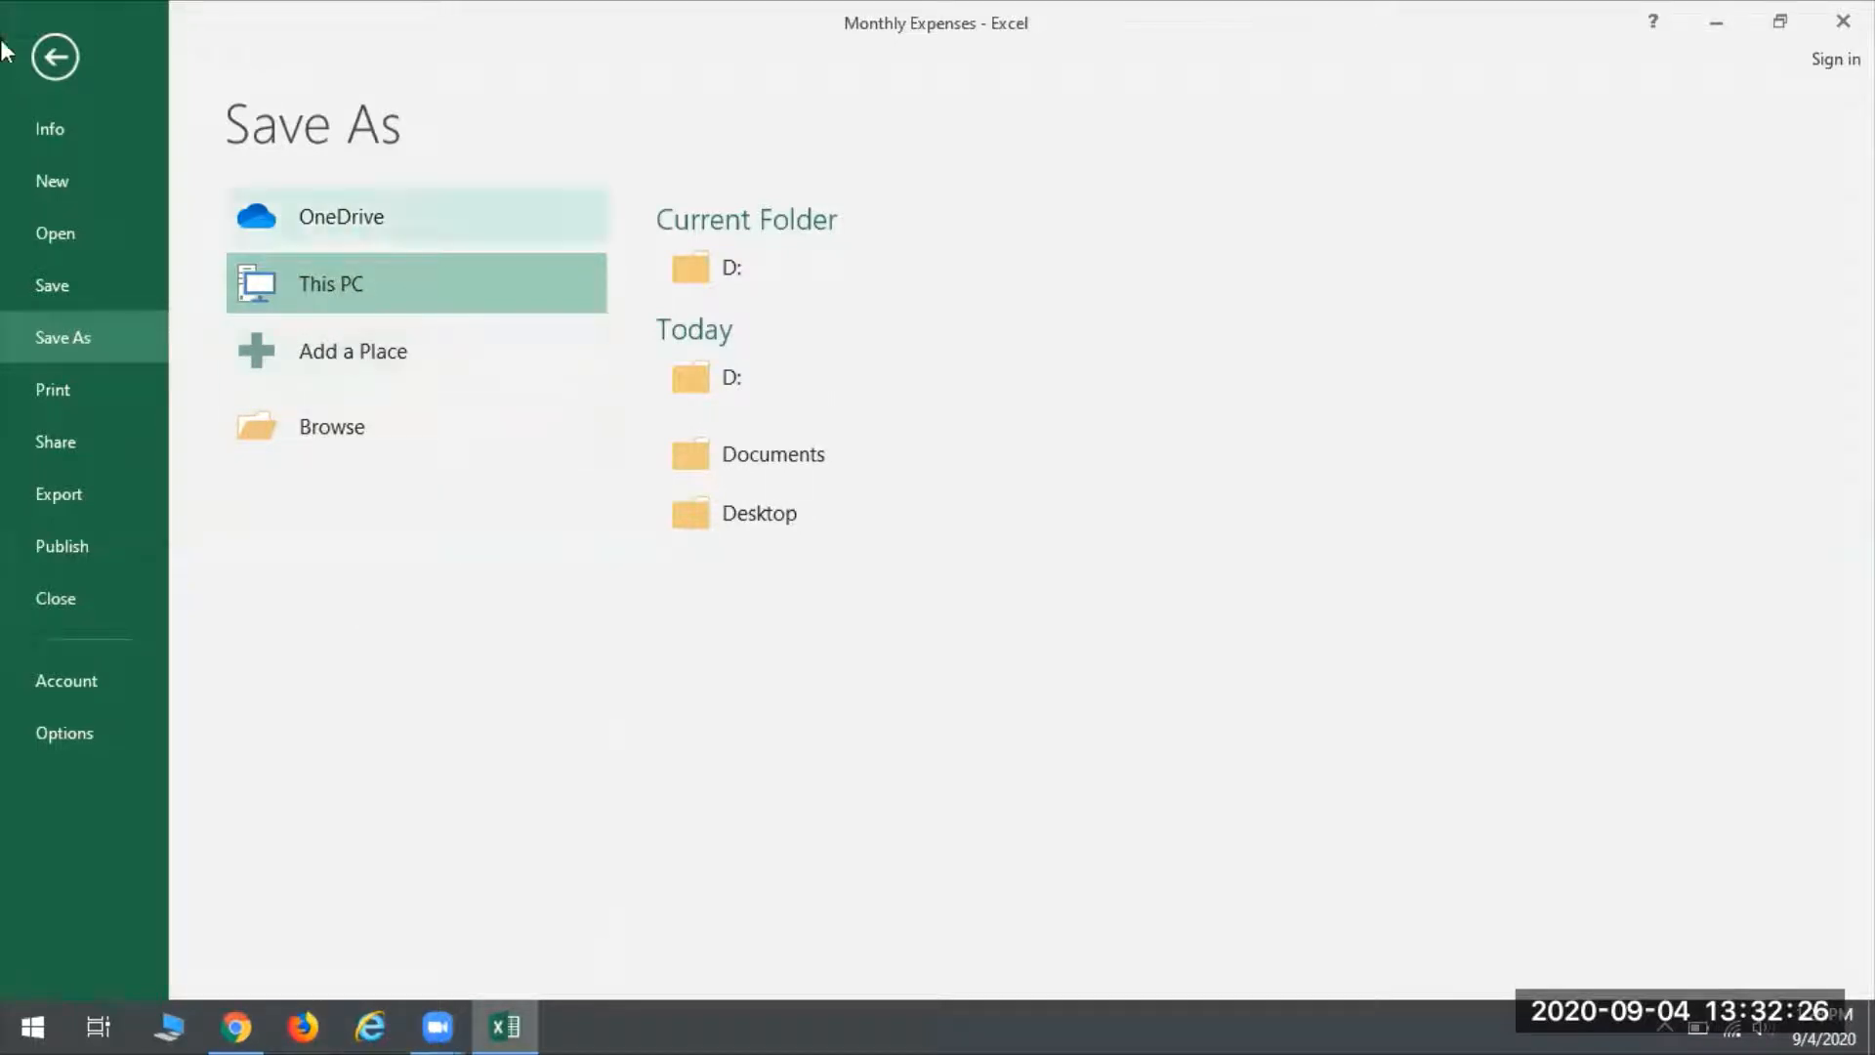
click(64, 58)
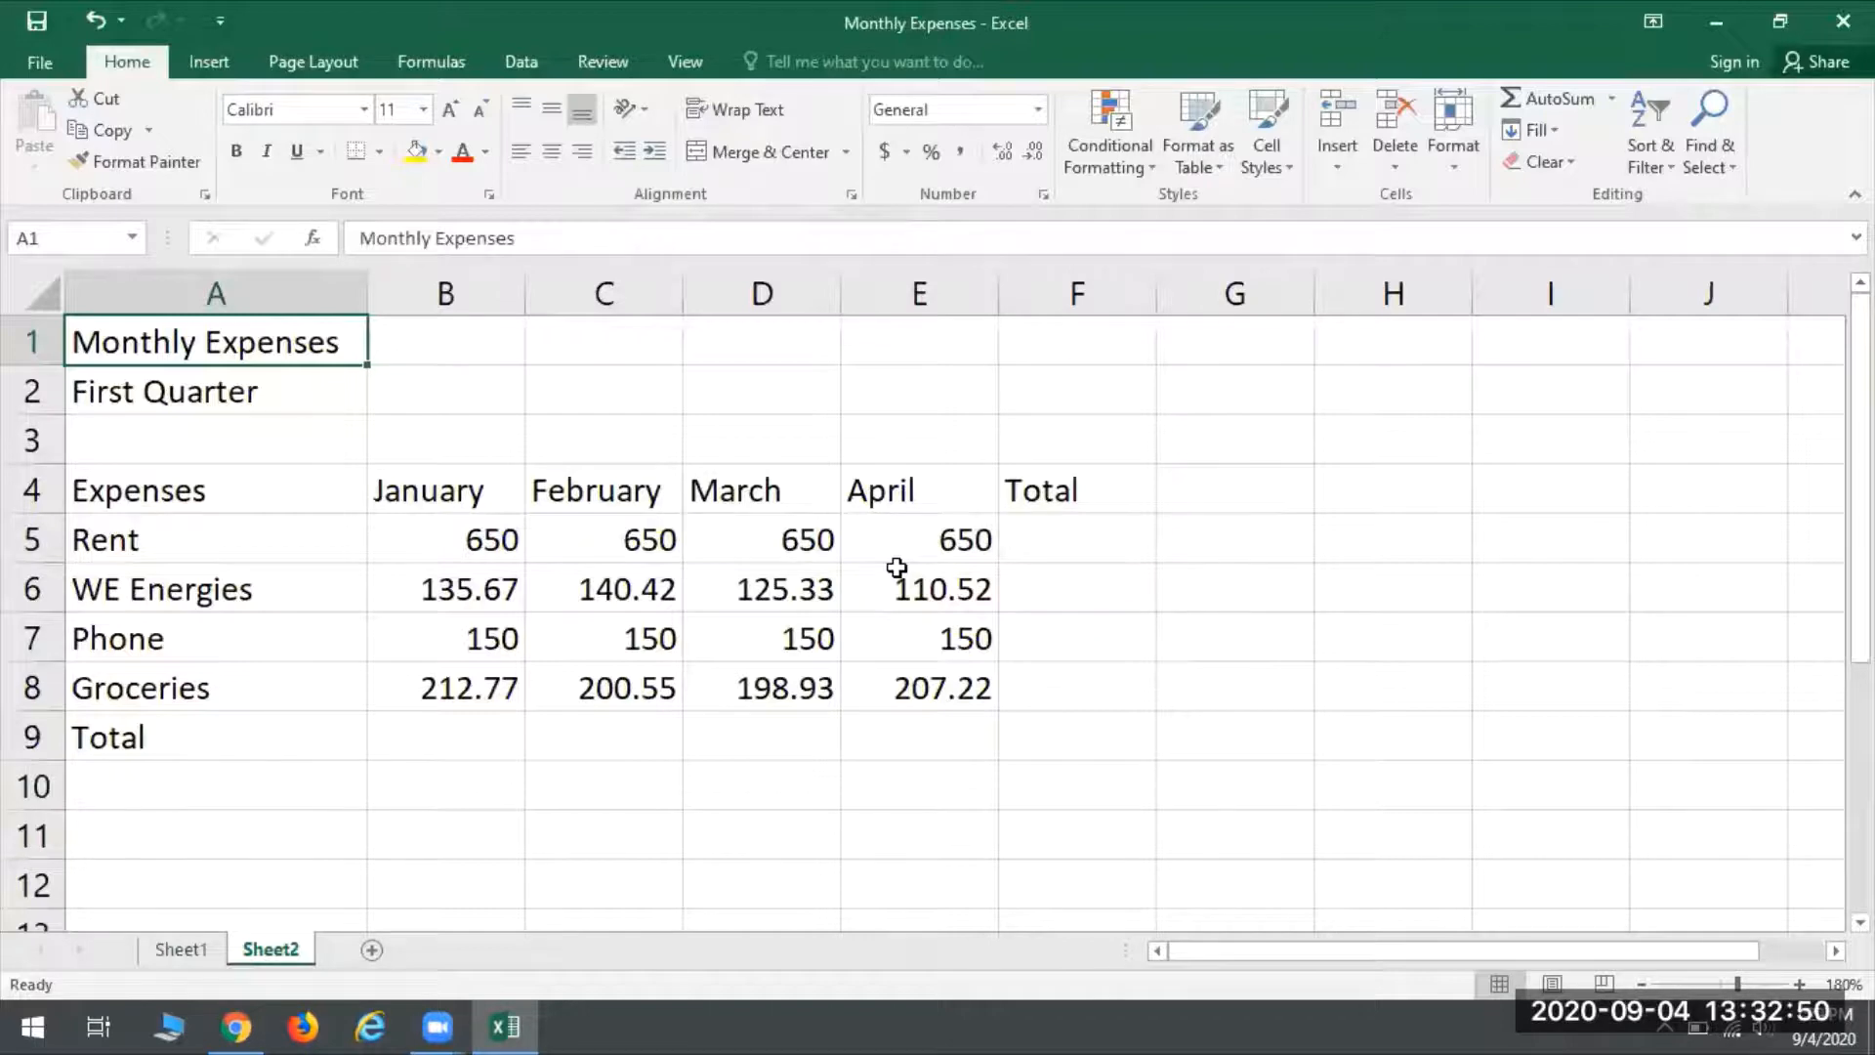
- Select the empty January total cell B9 and look over the available function categories in the Function Library
click(1039, 543)
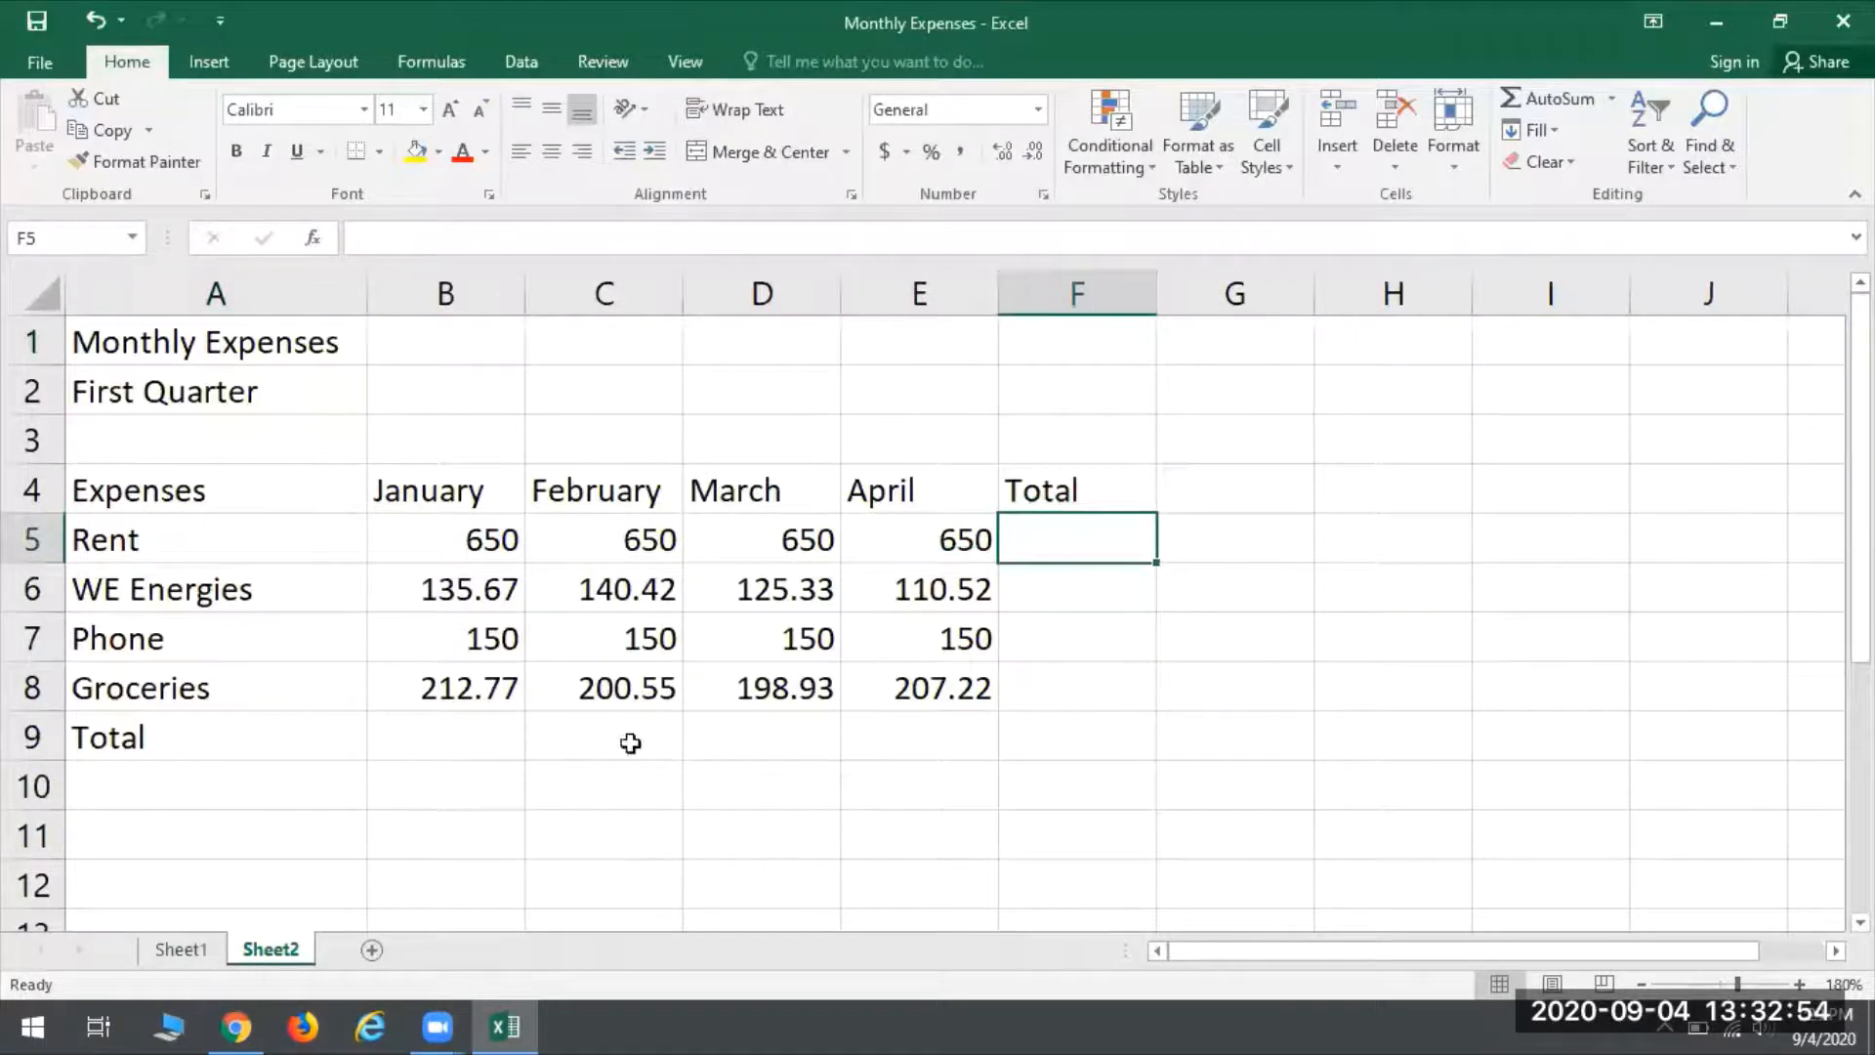
click(479, 740)
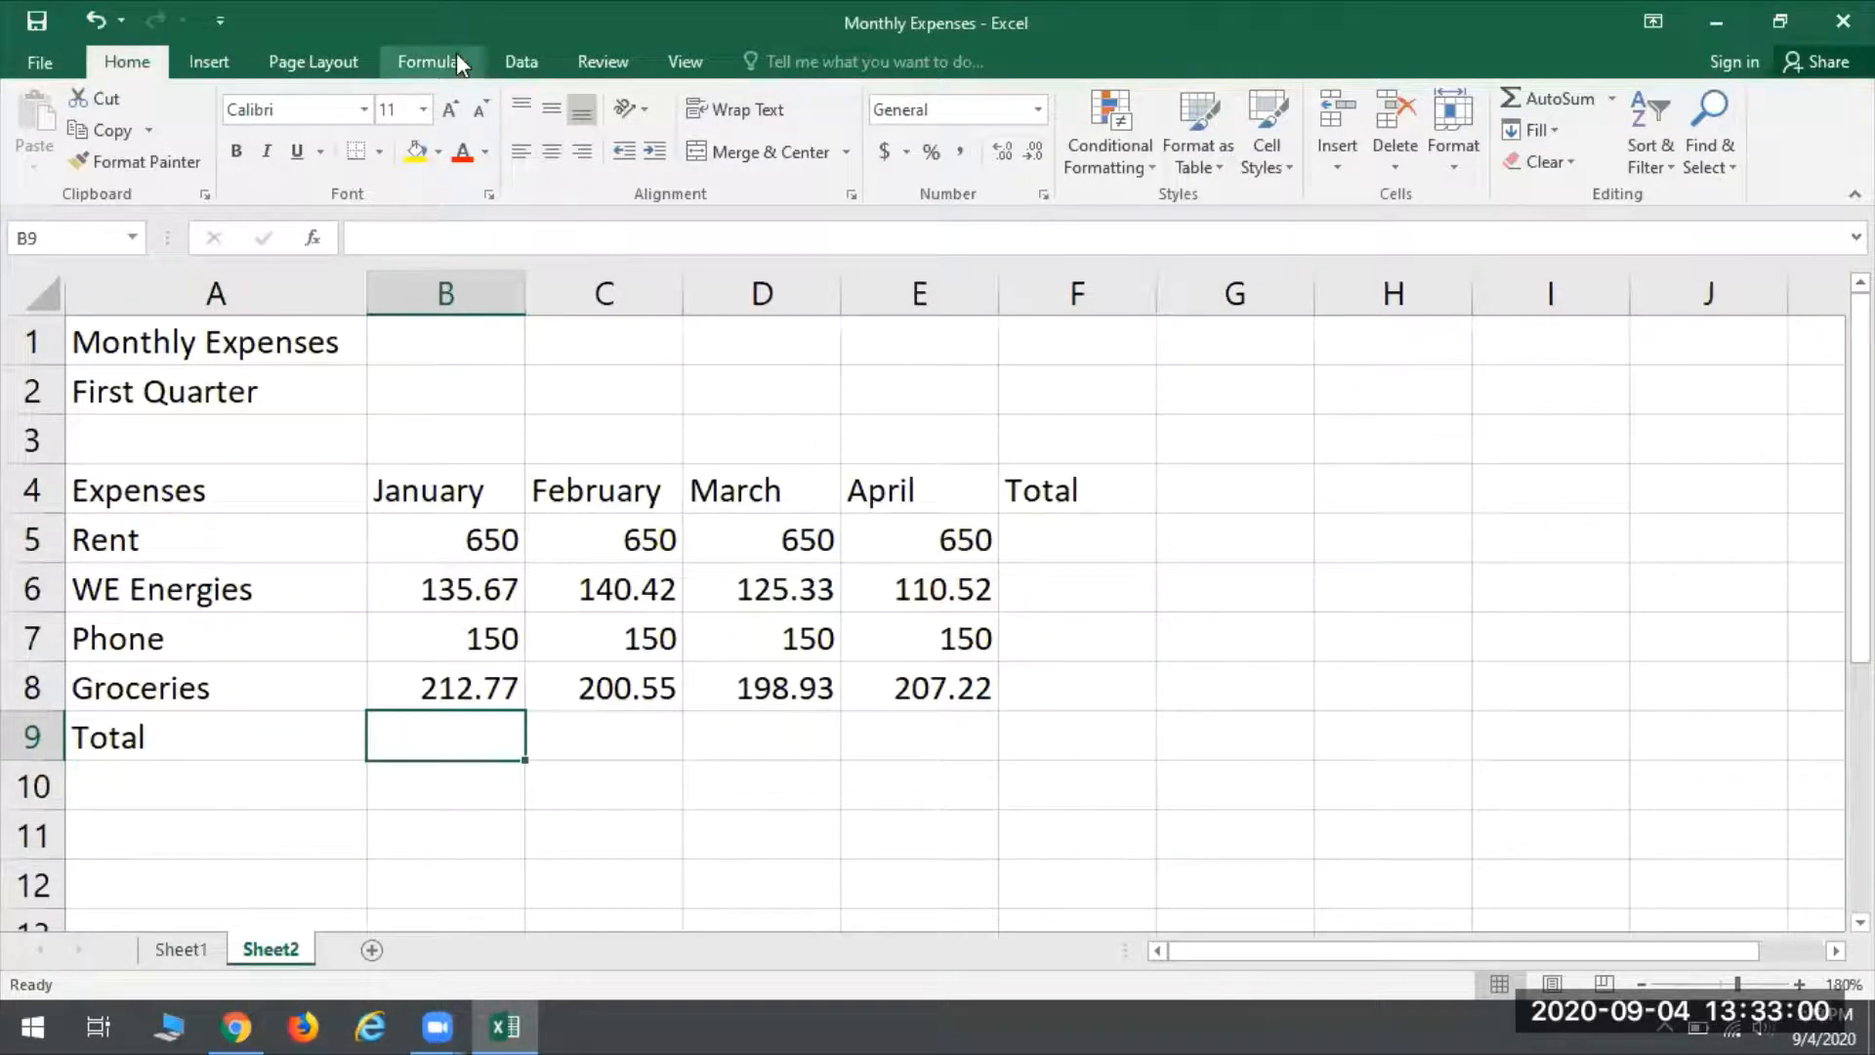
click(418, 64)
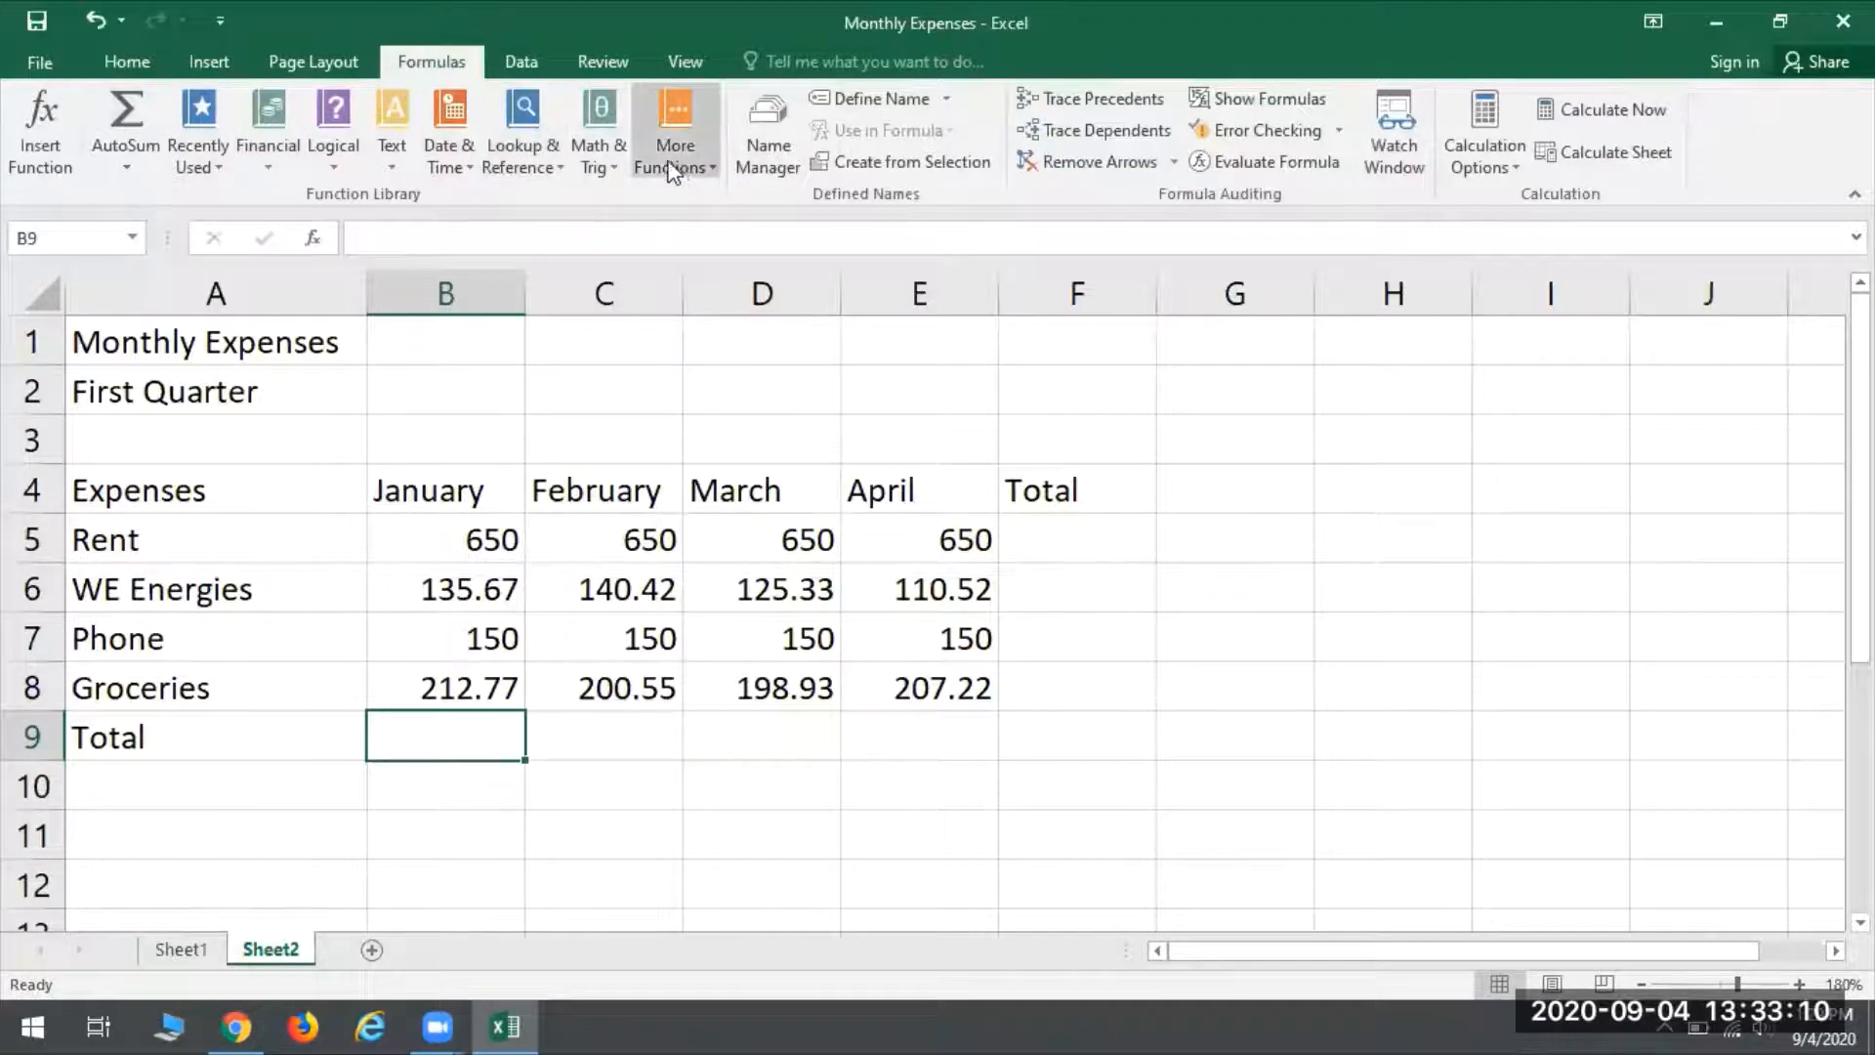
click(141, 60)
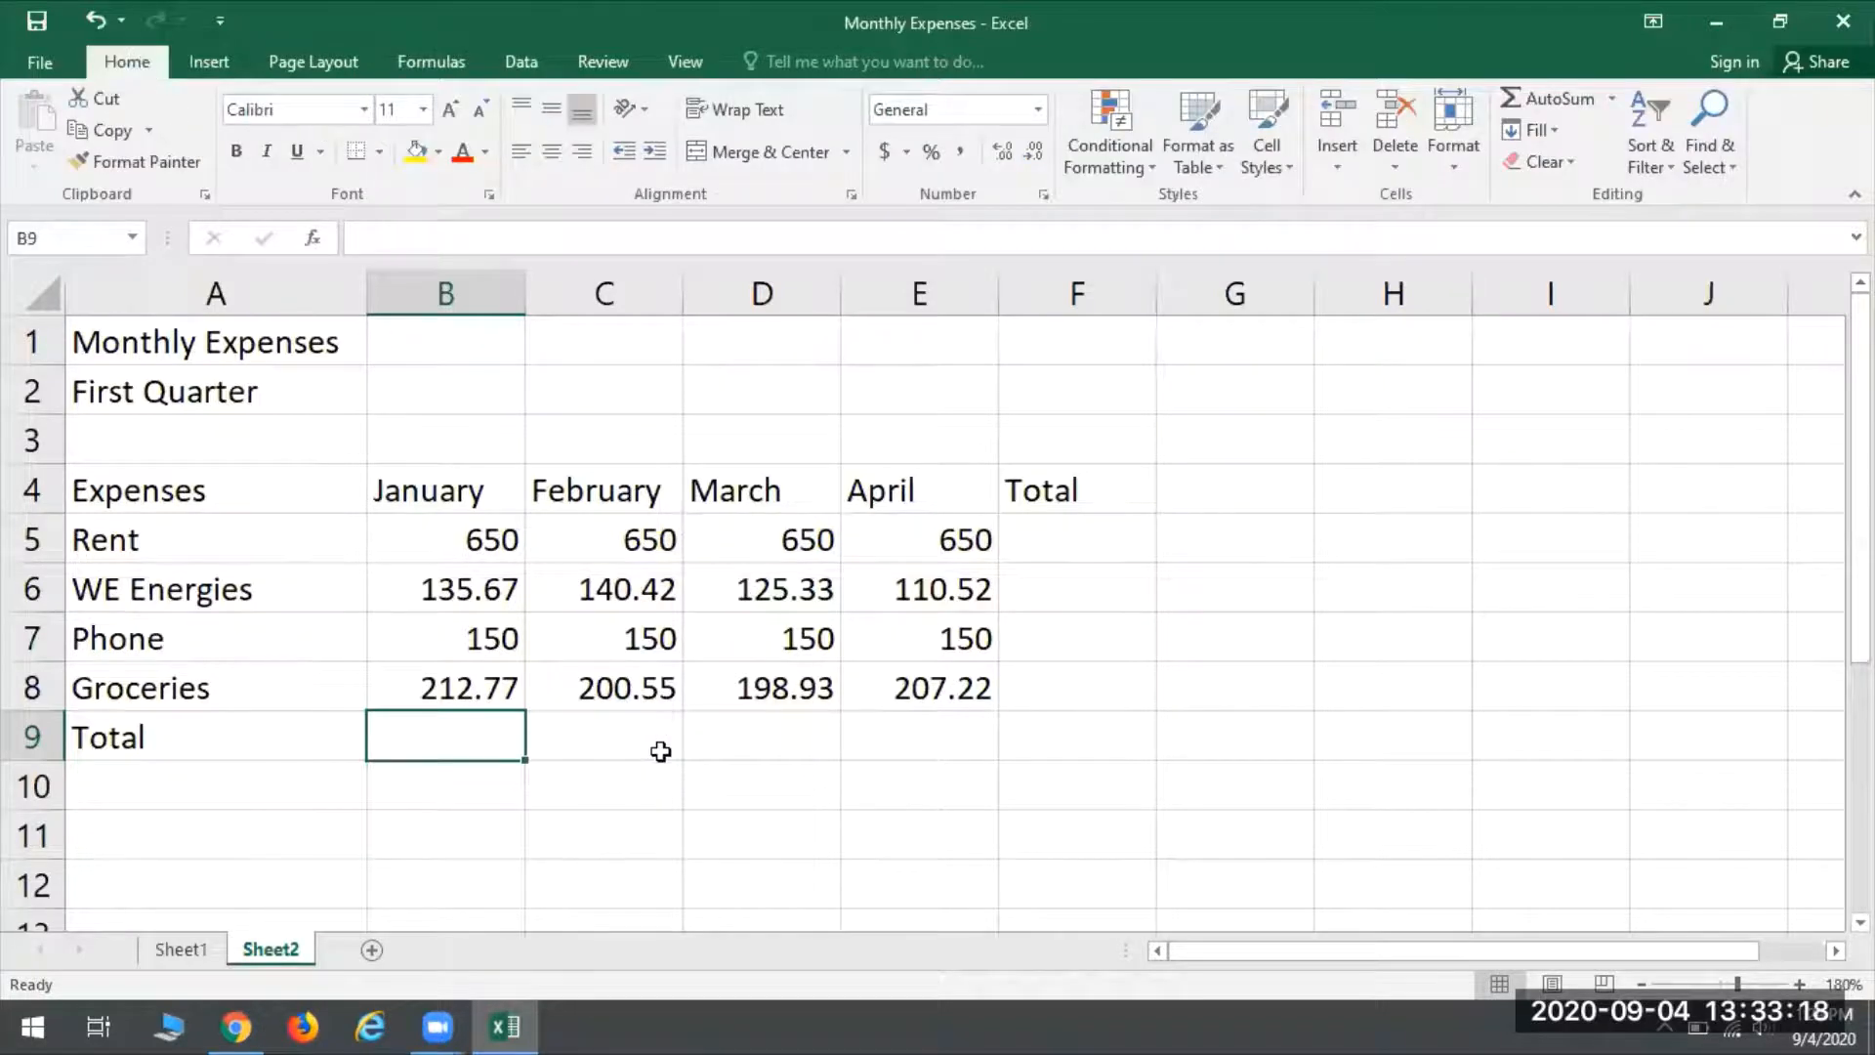
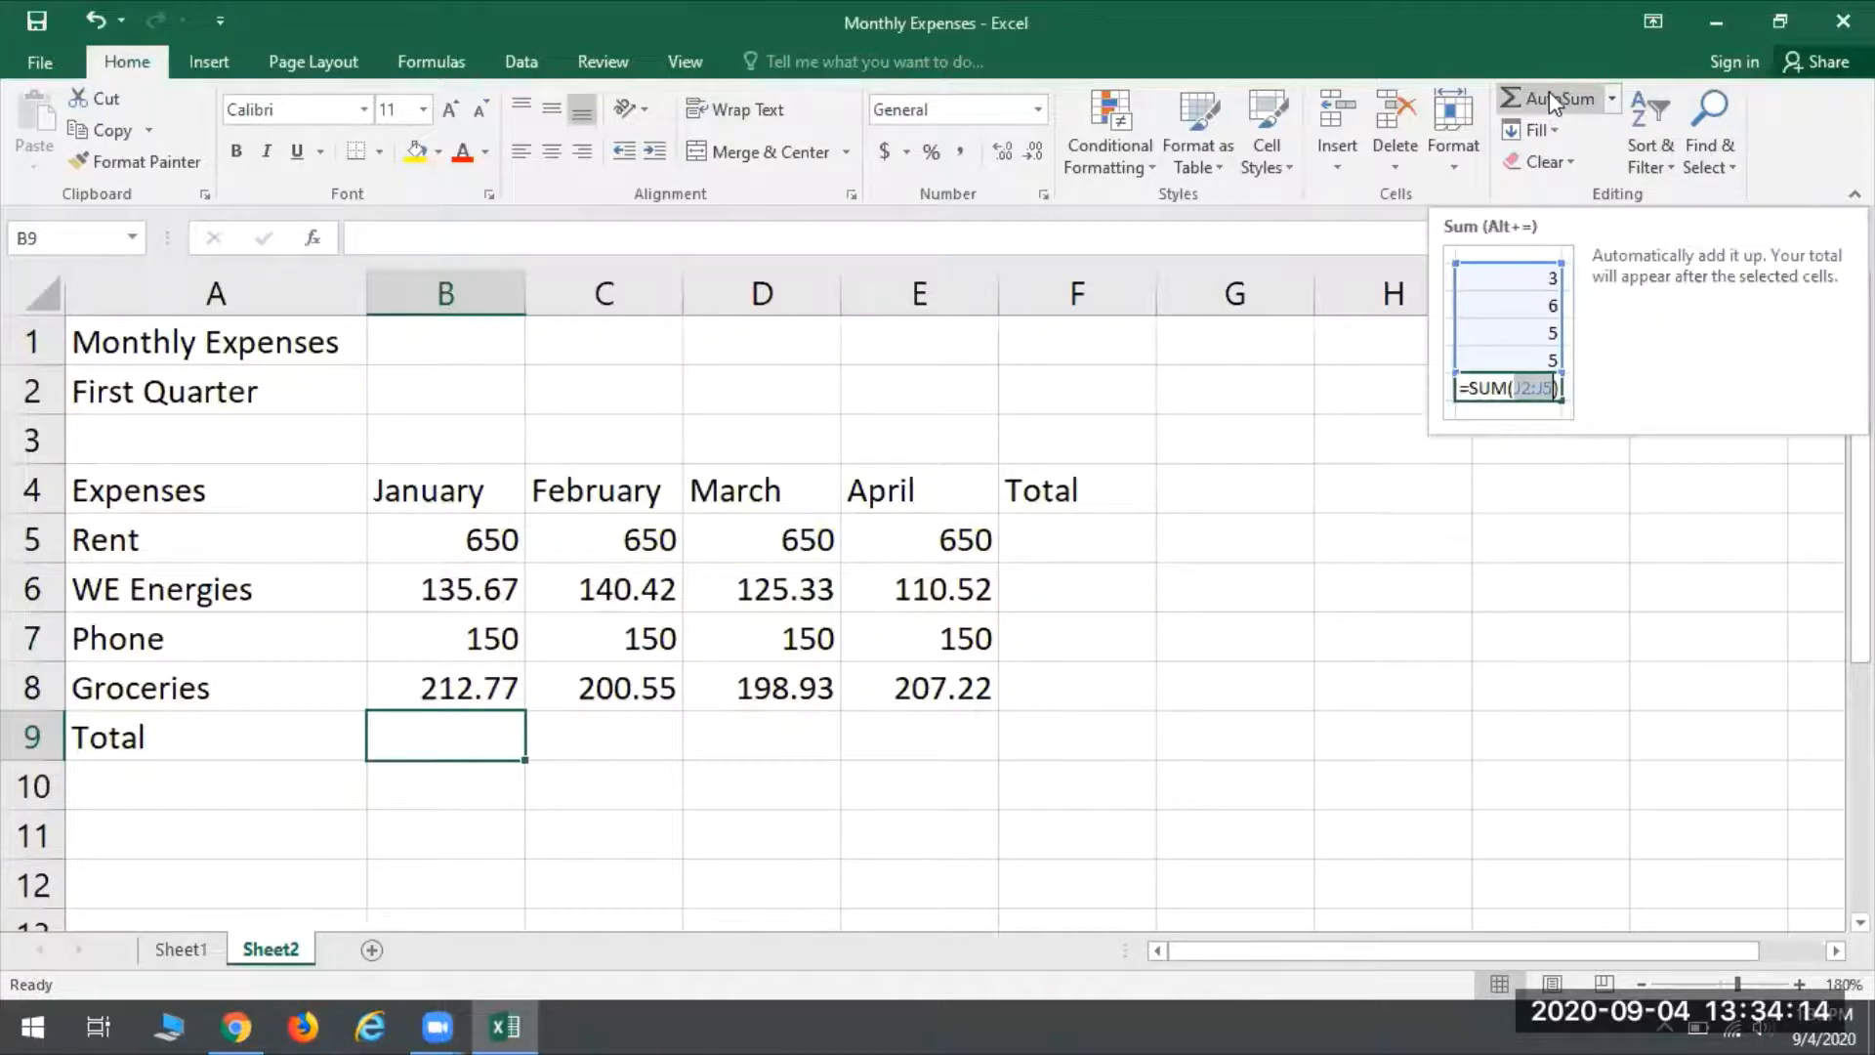
- Total the January expenses B5:B8 in cell B9 with AutoSum and check the resulting formula
click(1612, 99)
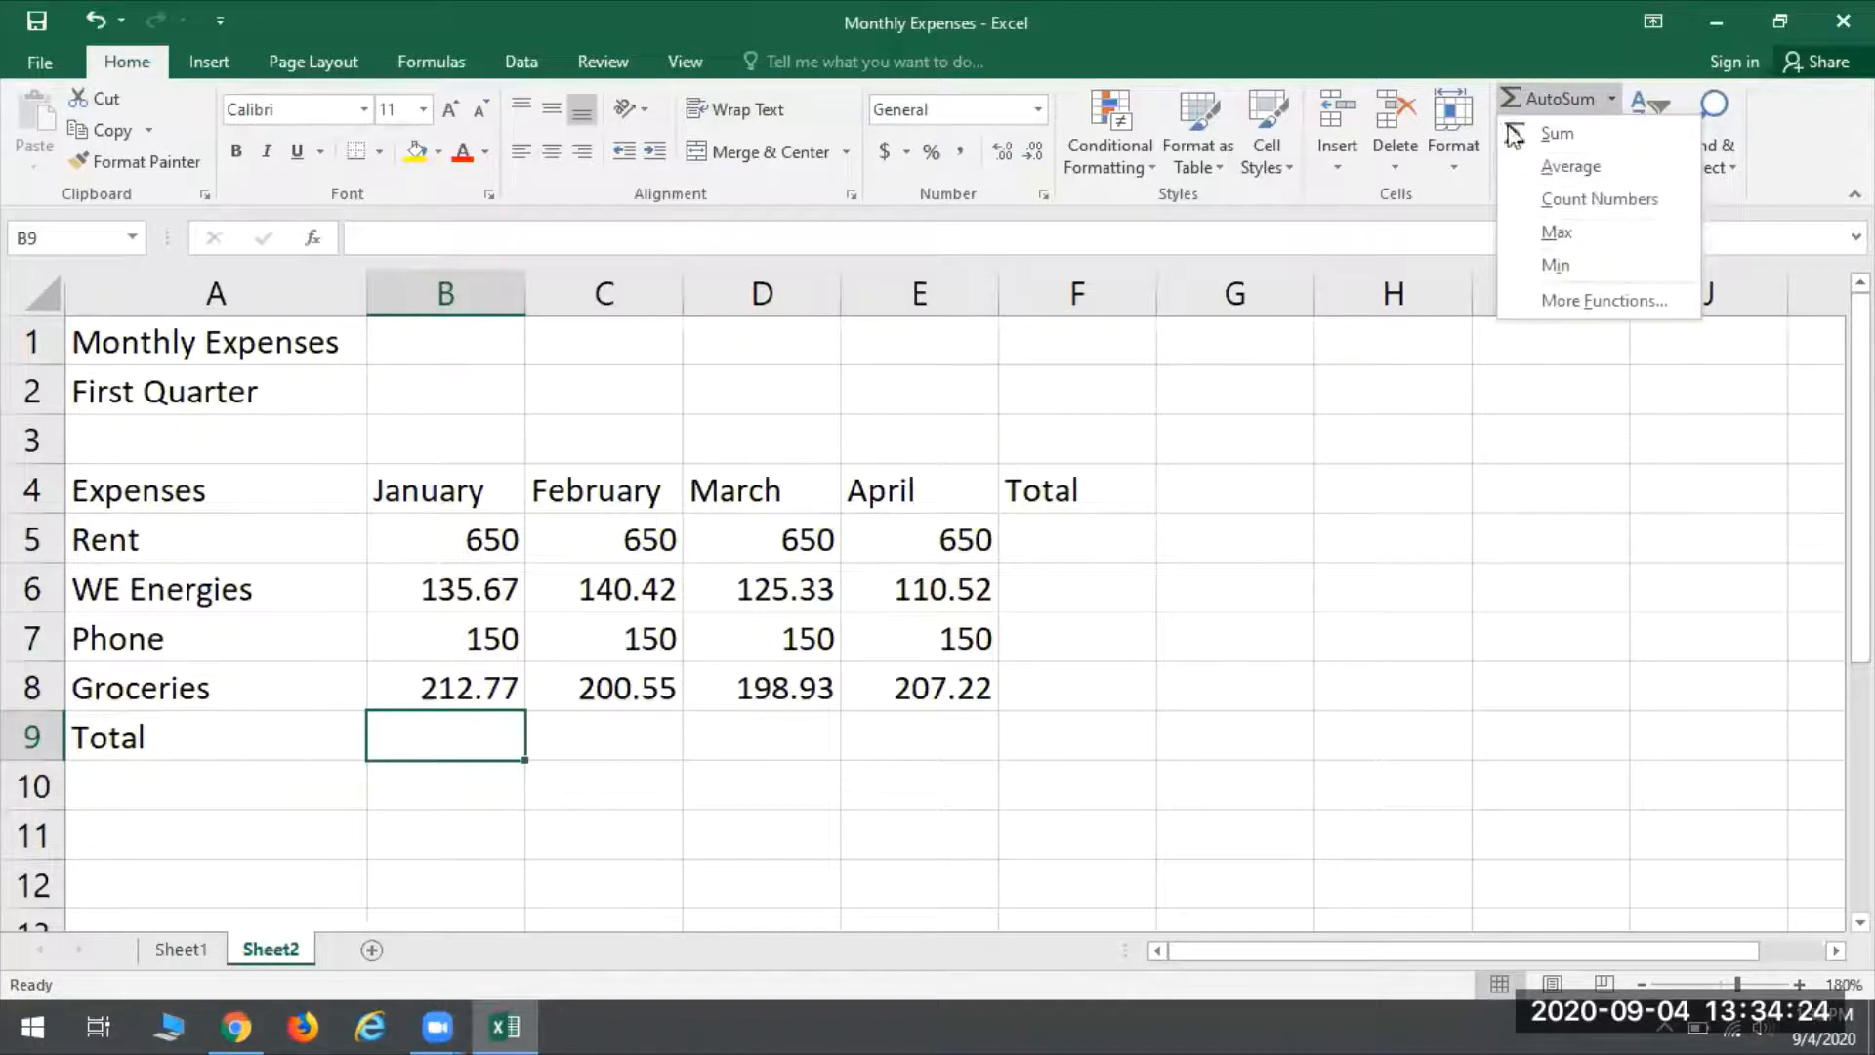
click(1509, 97)
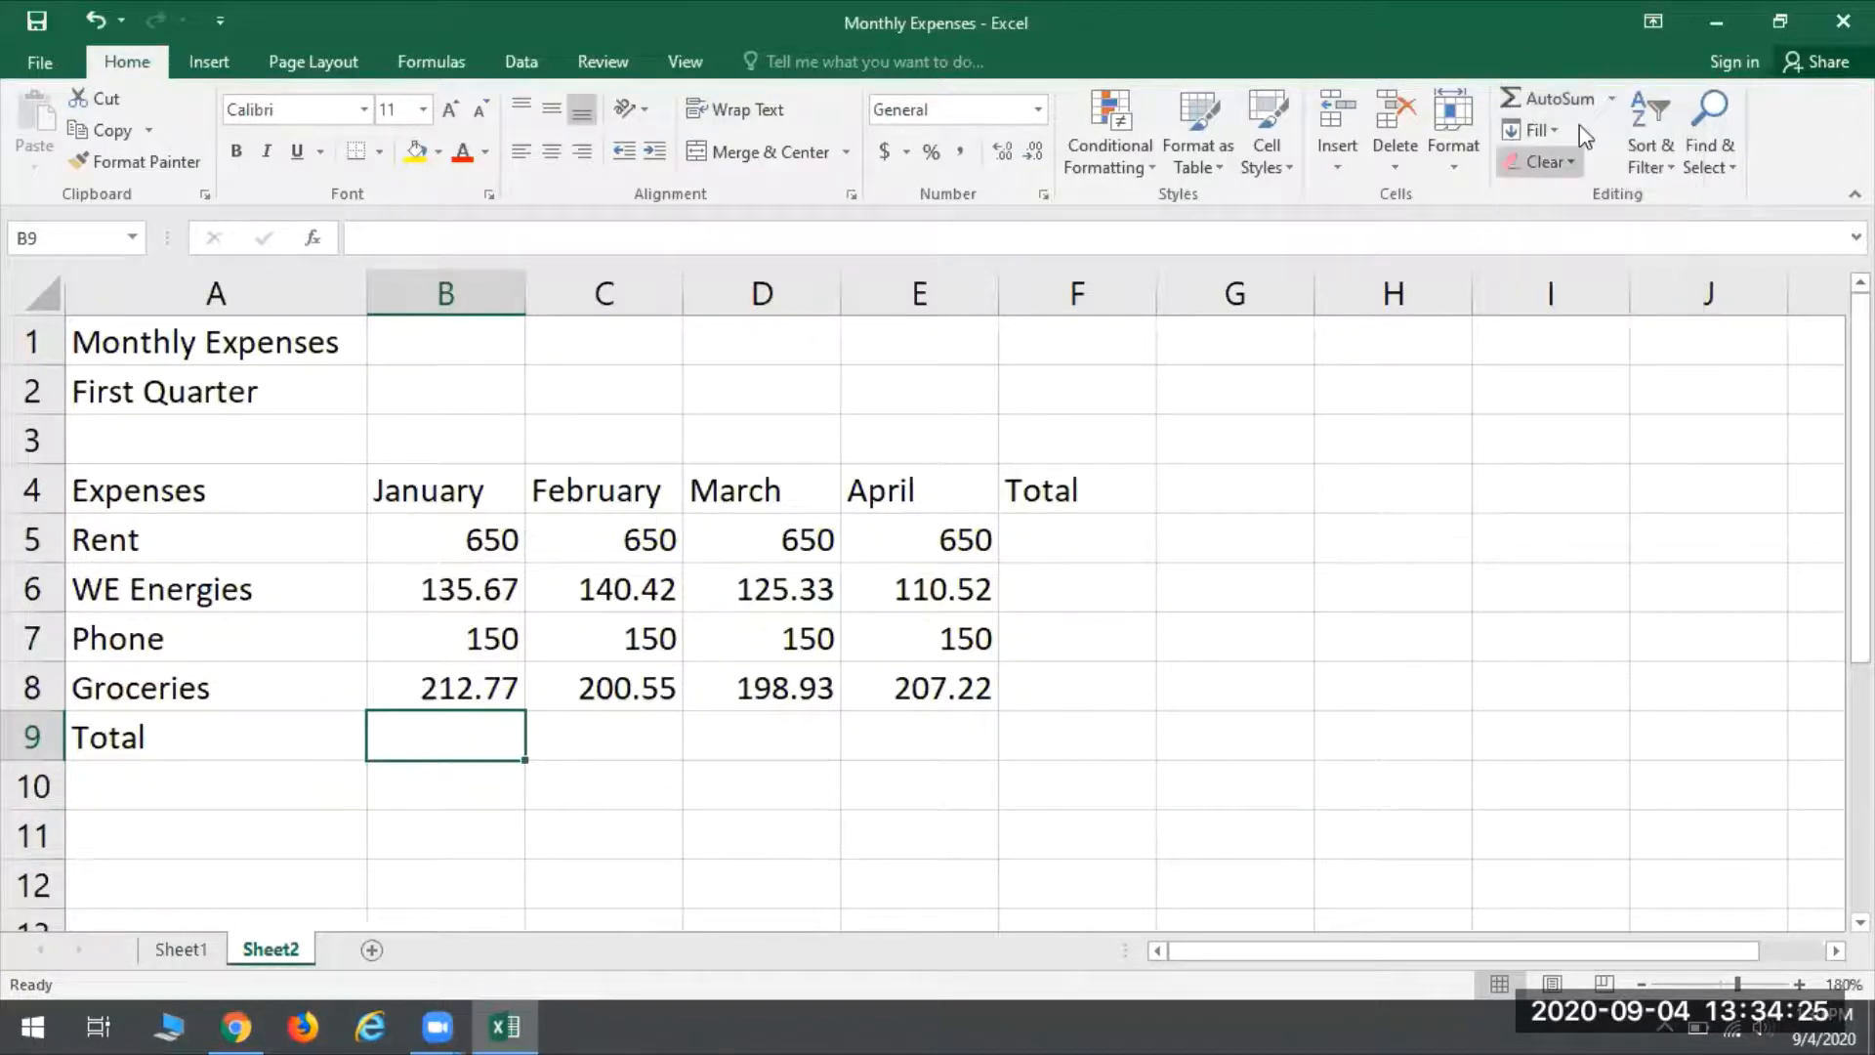
click(1513, 96)
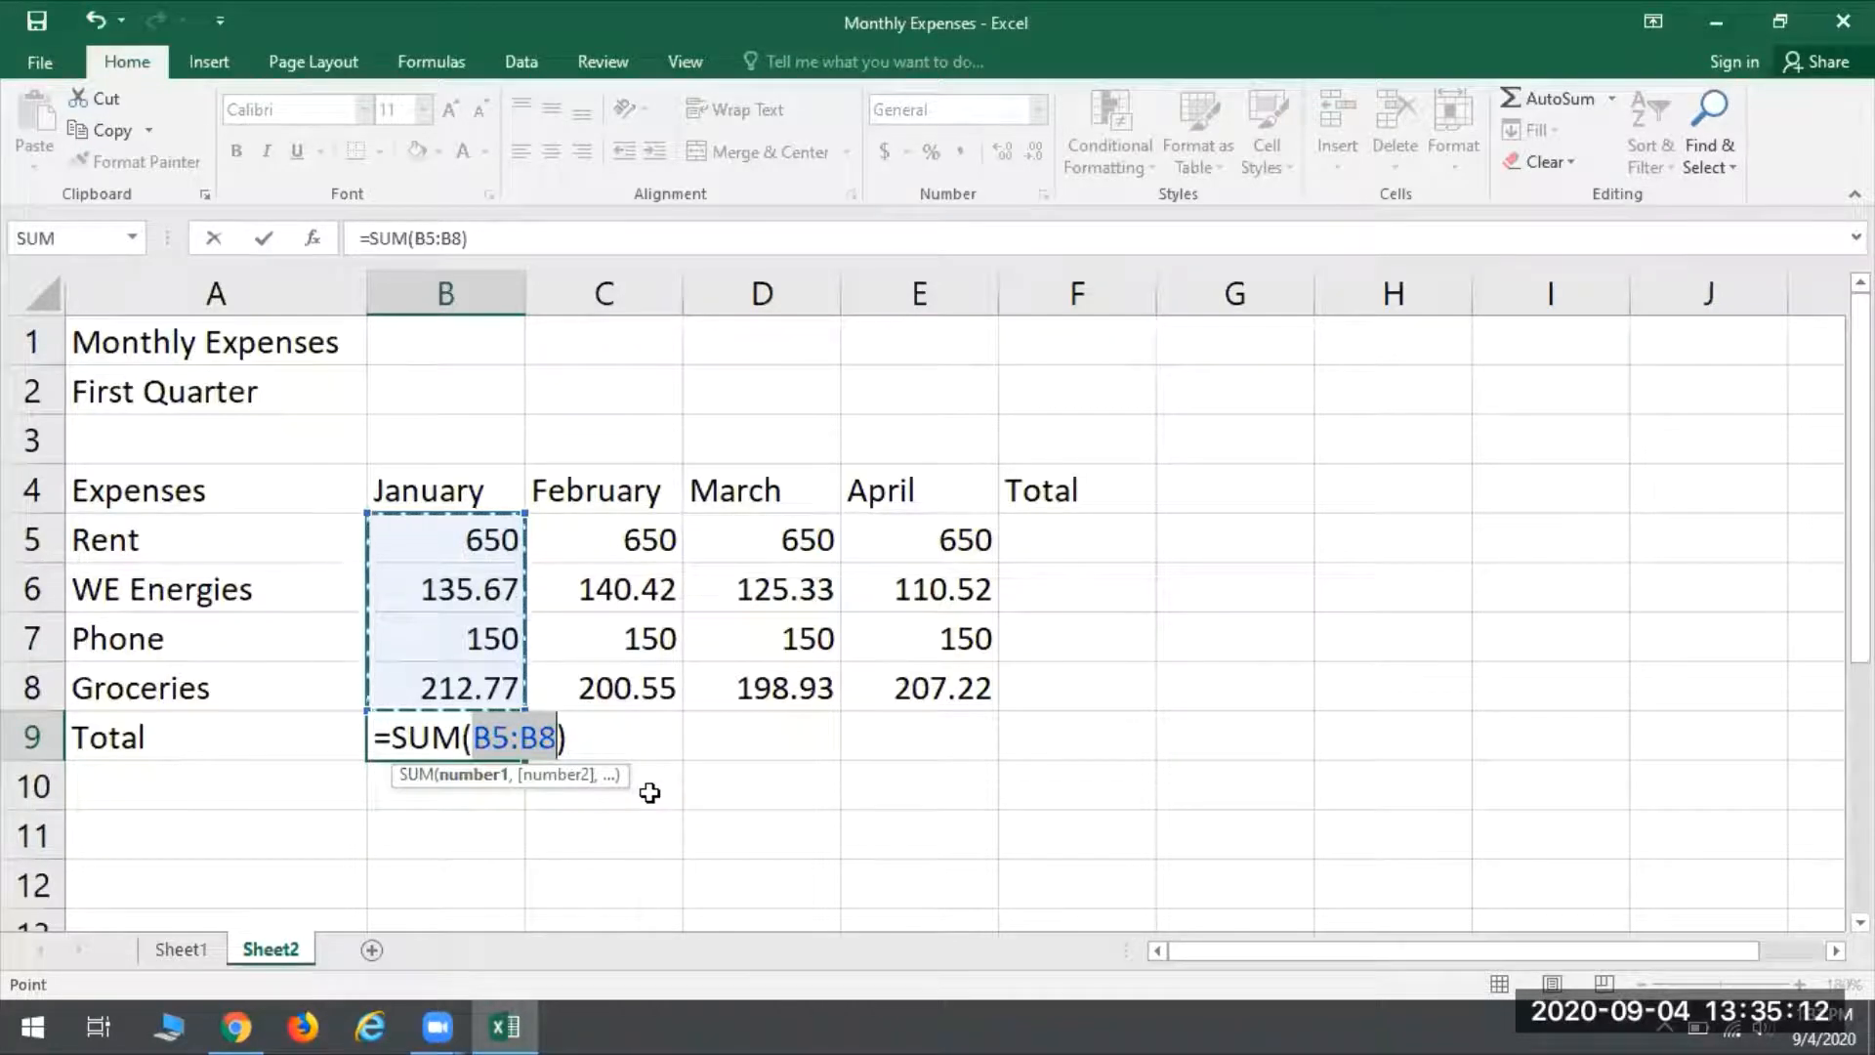
key(Return)
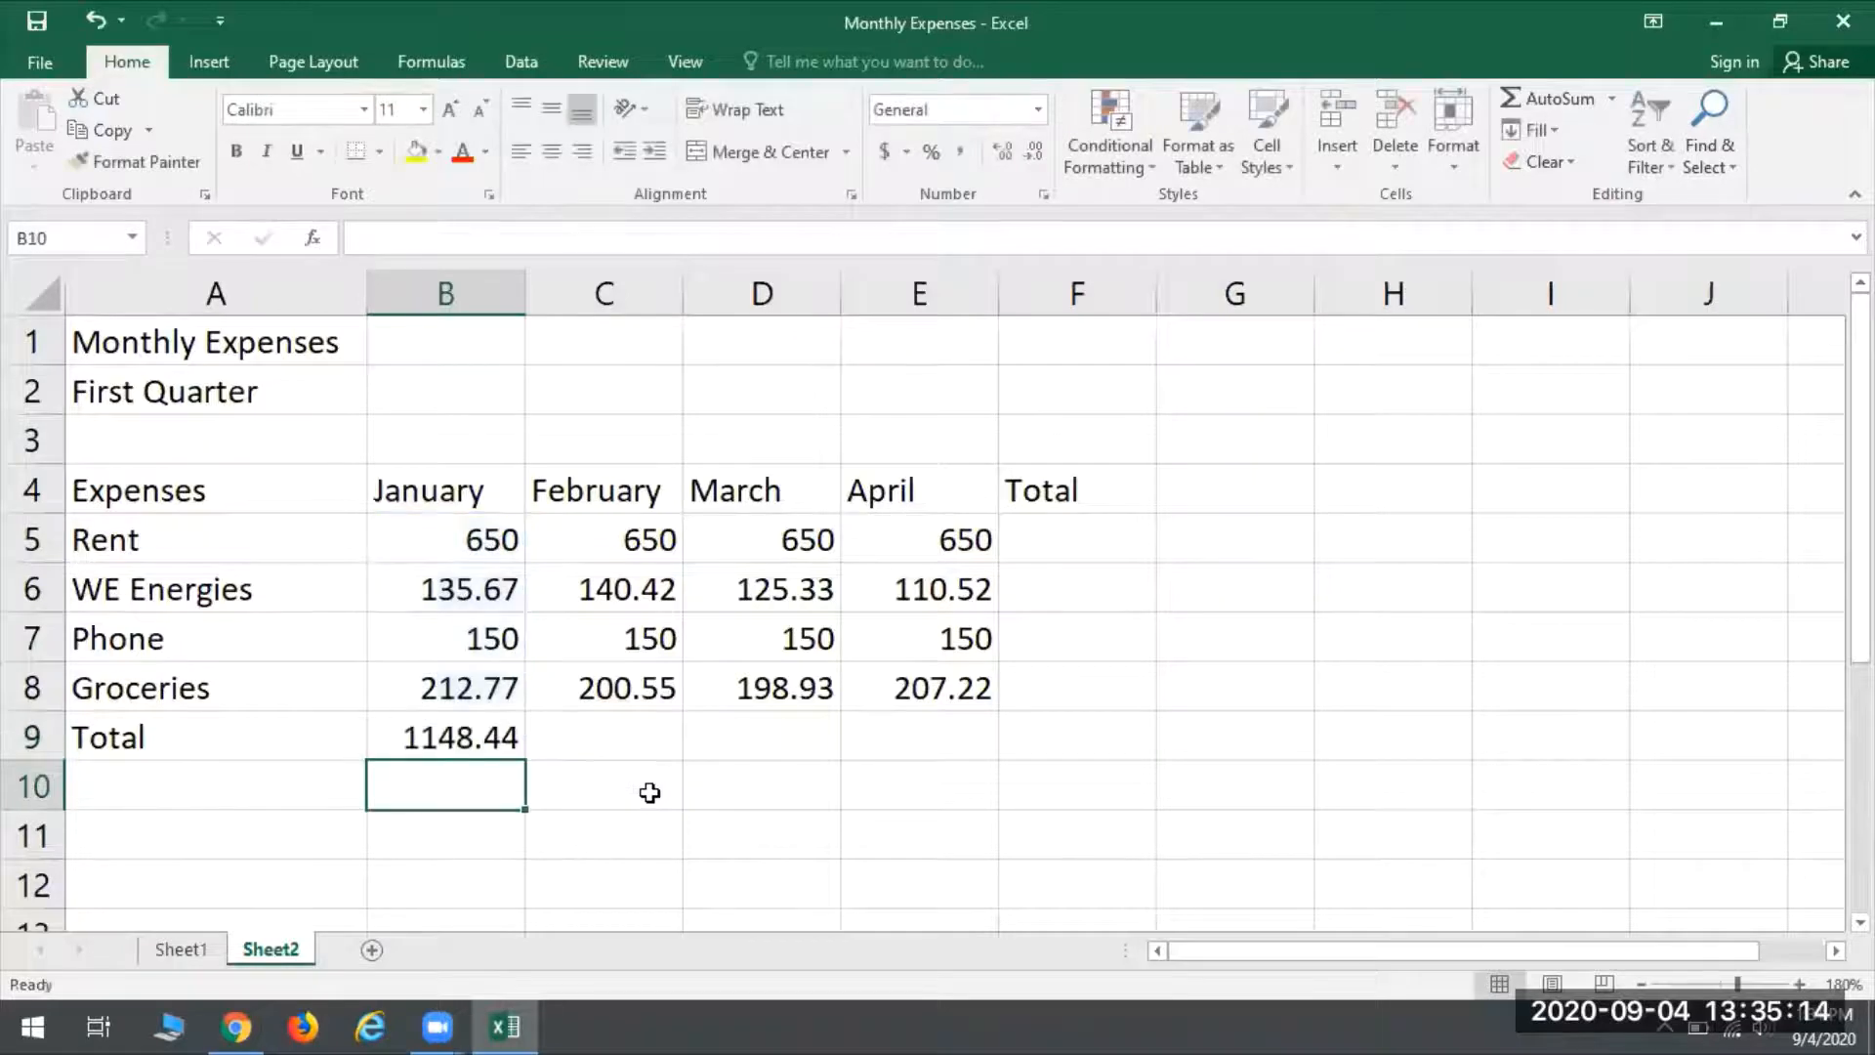
click(420, 734)
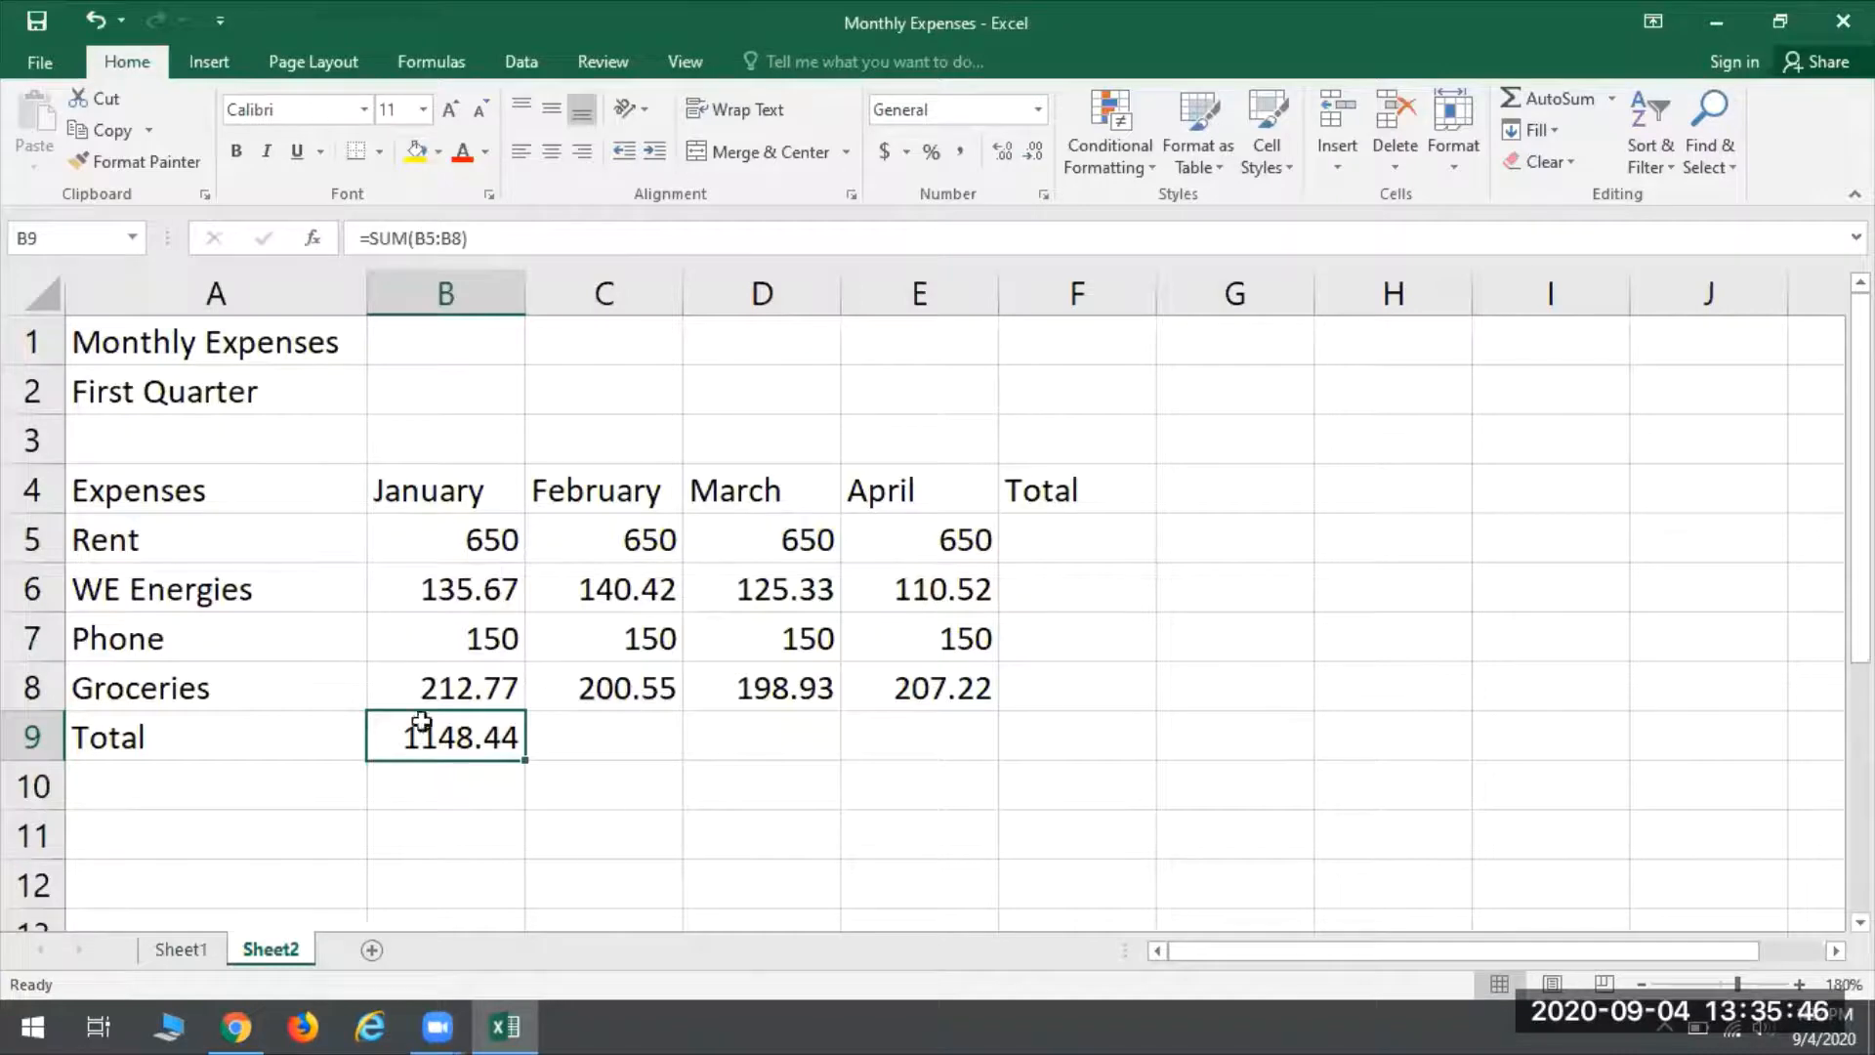
- Fill the January total formula from B9 across the February, March and April total cells through E9
click(697, 649)
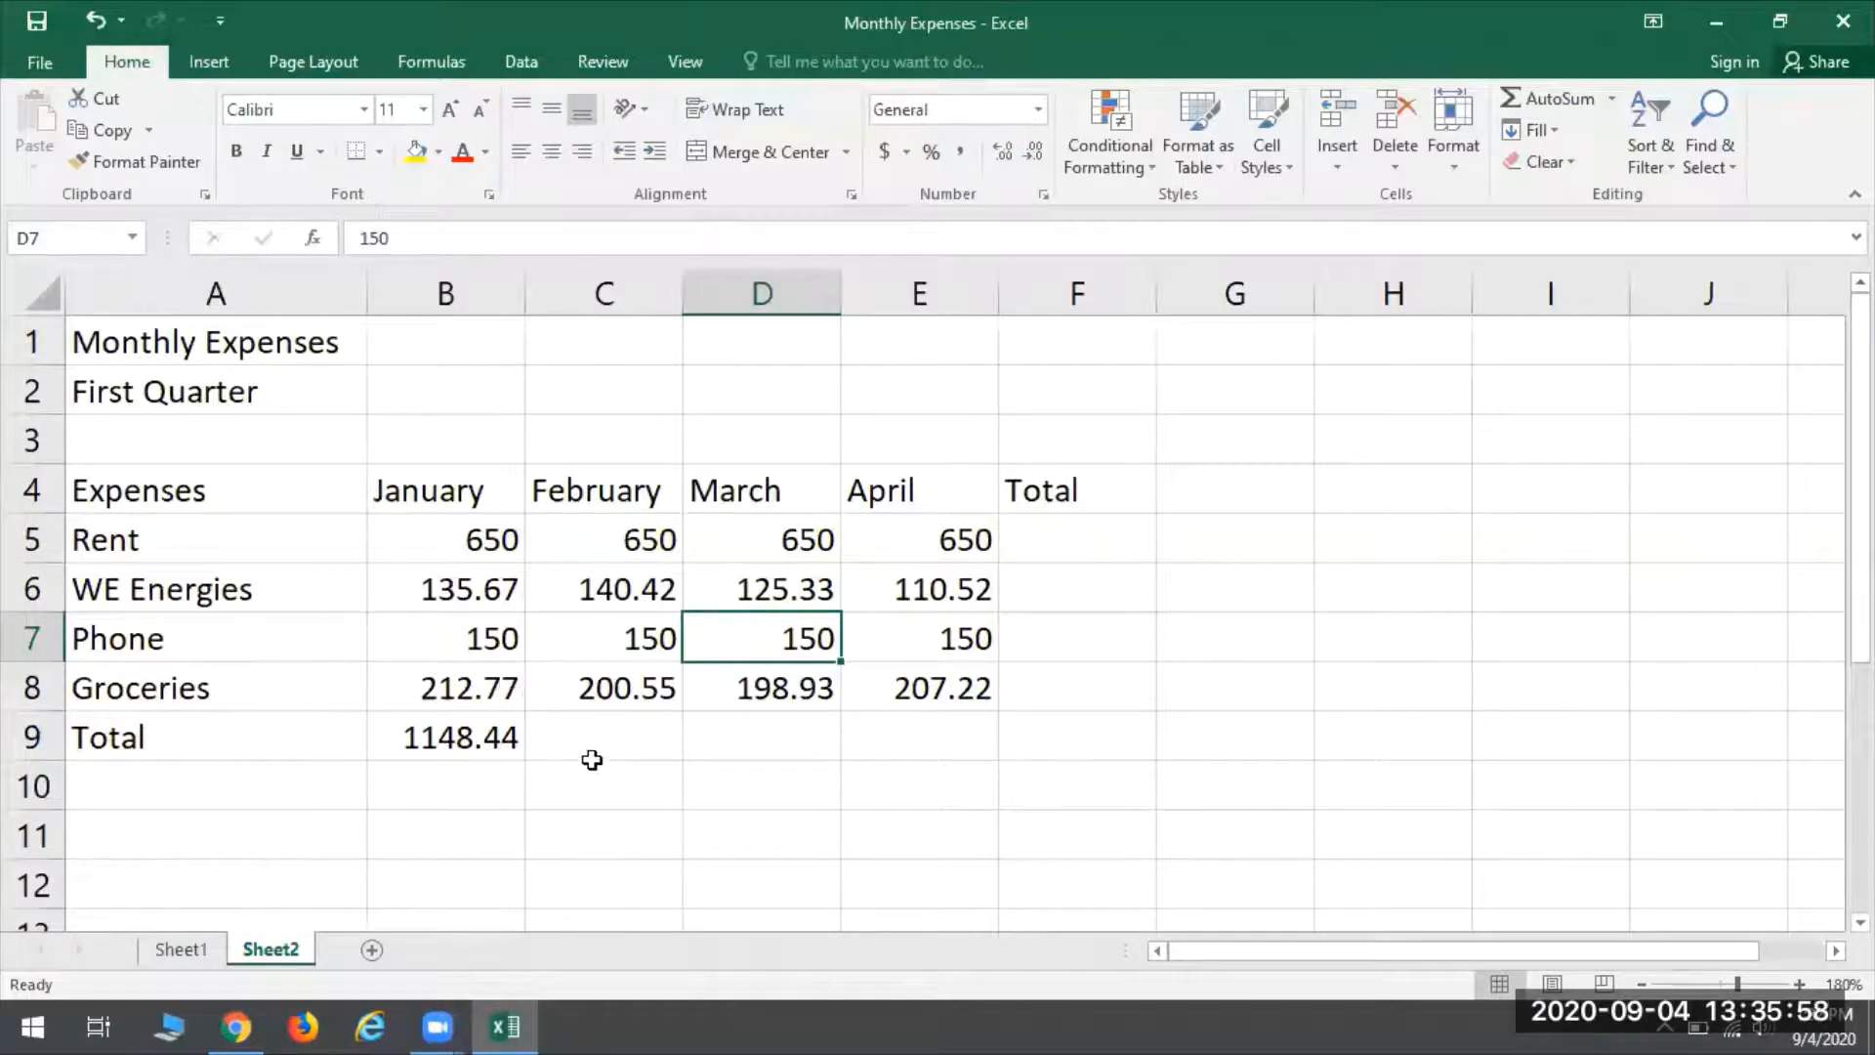
click(616, 735)
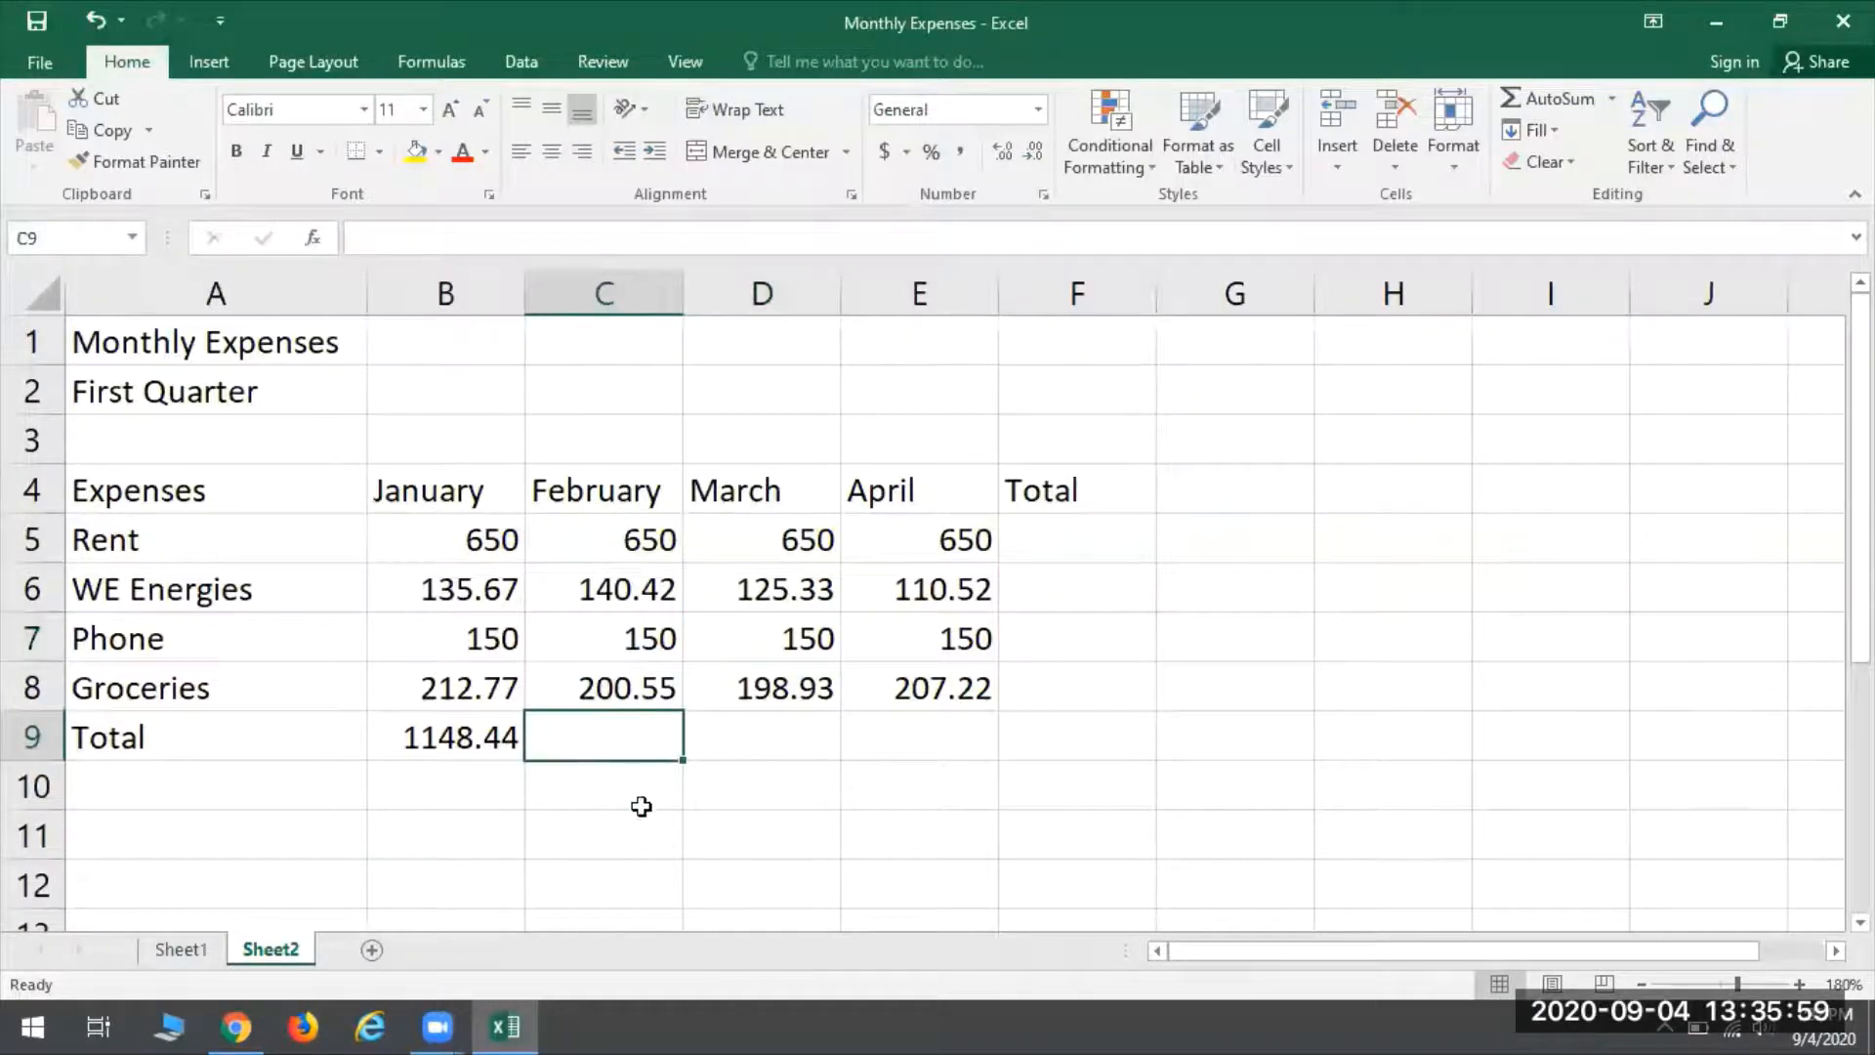
click(781, 725)
click(918, 742)
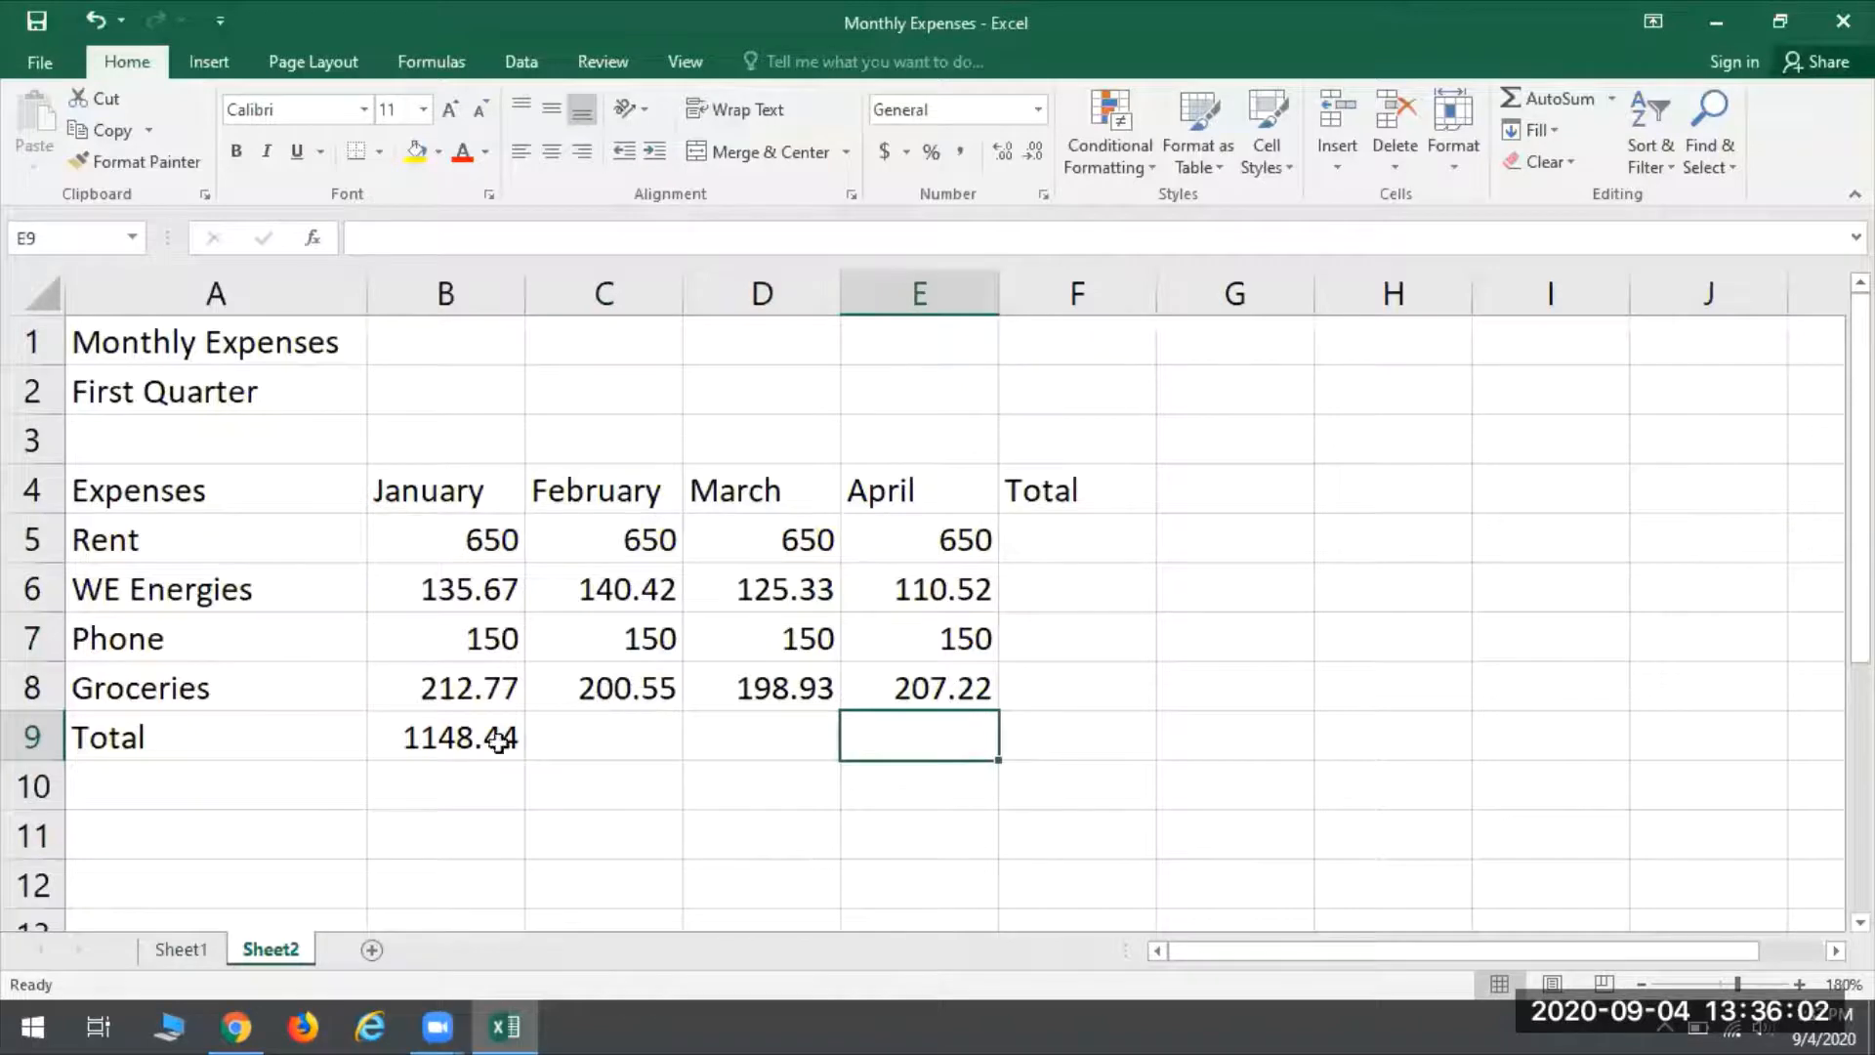
click(440, 734)
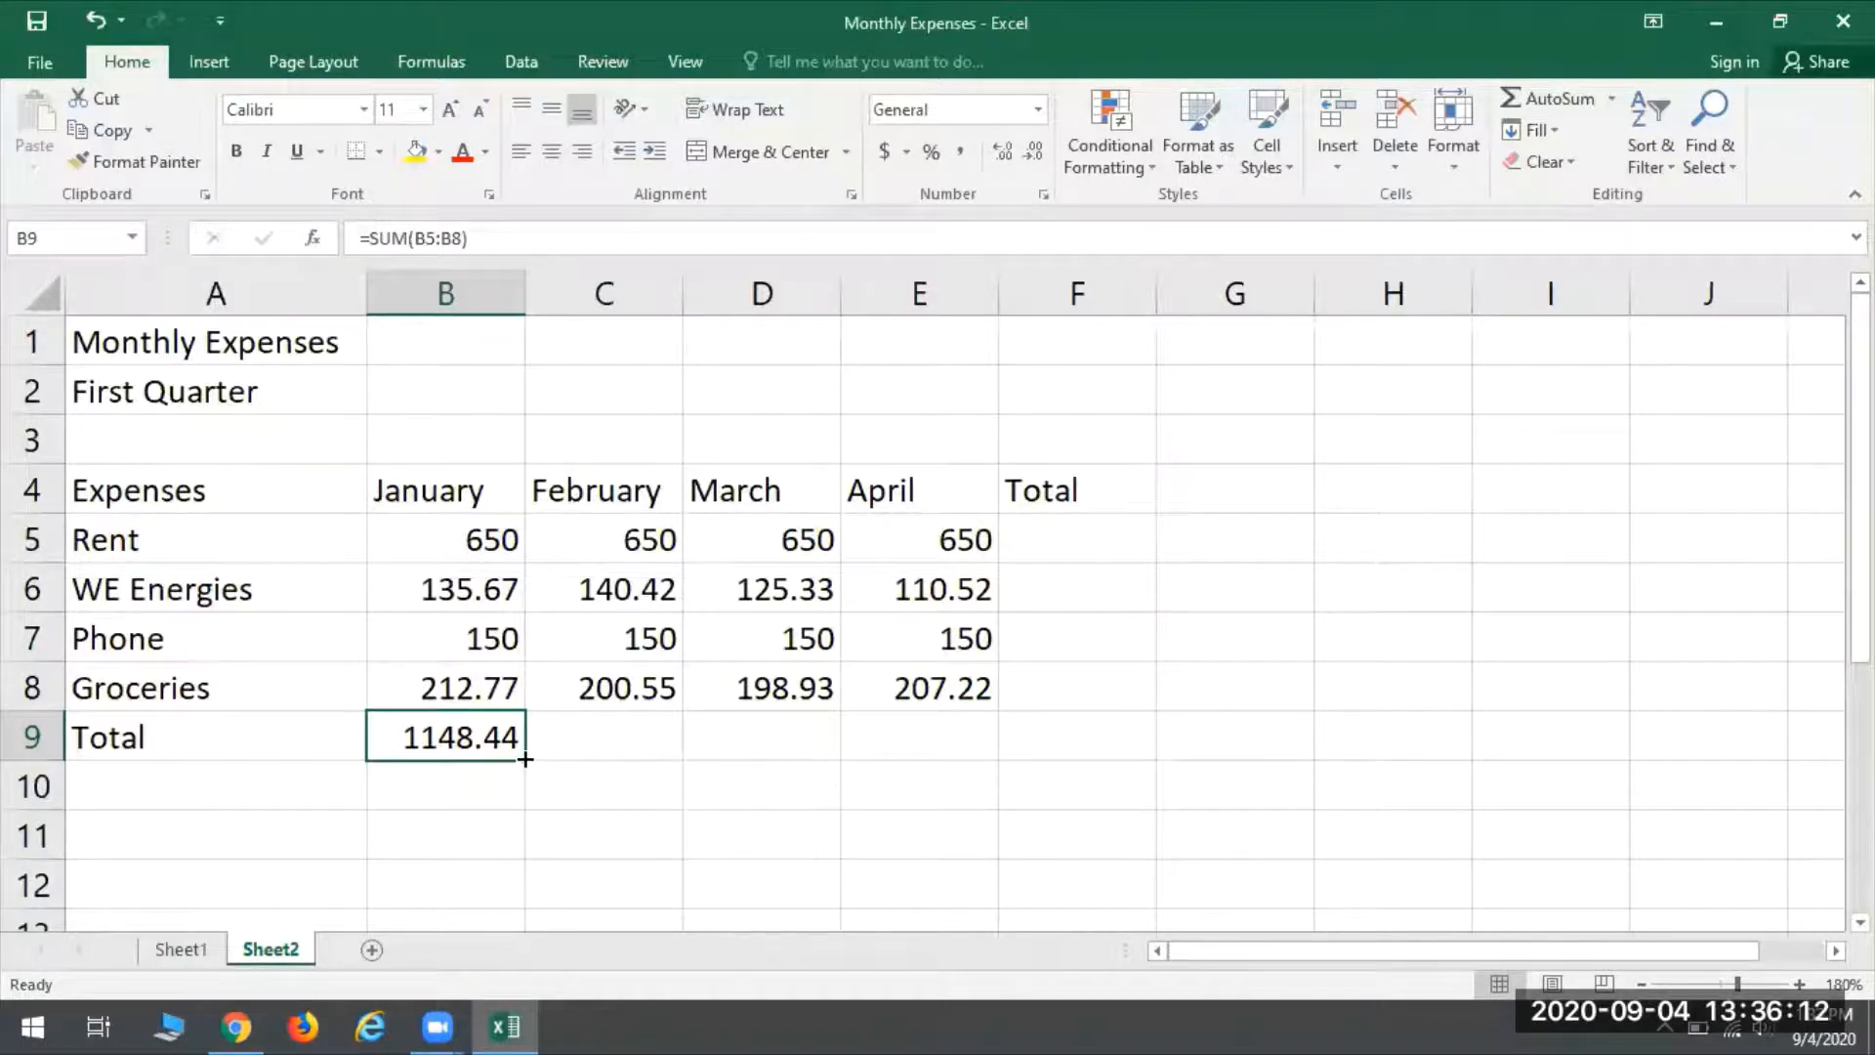
drag(525, 758, 974, 745)
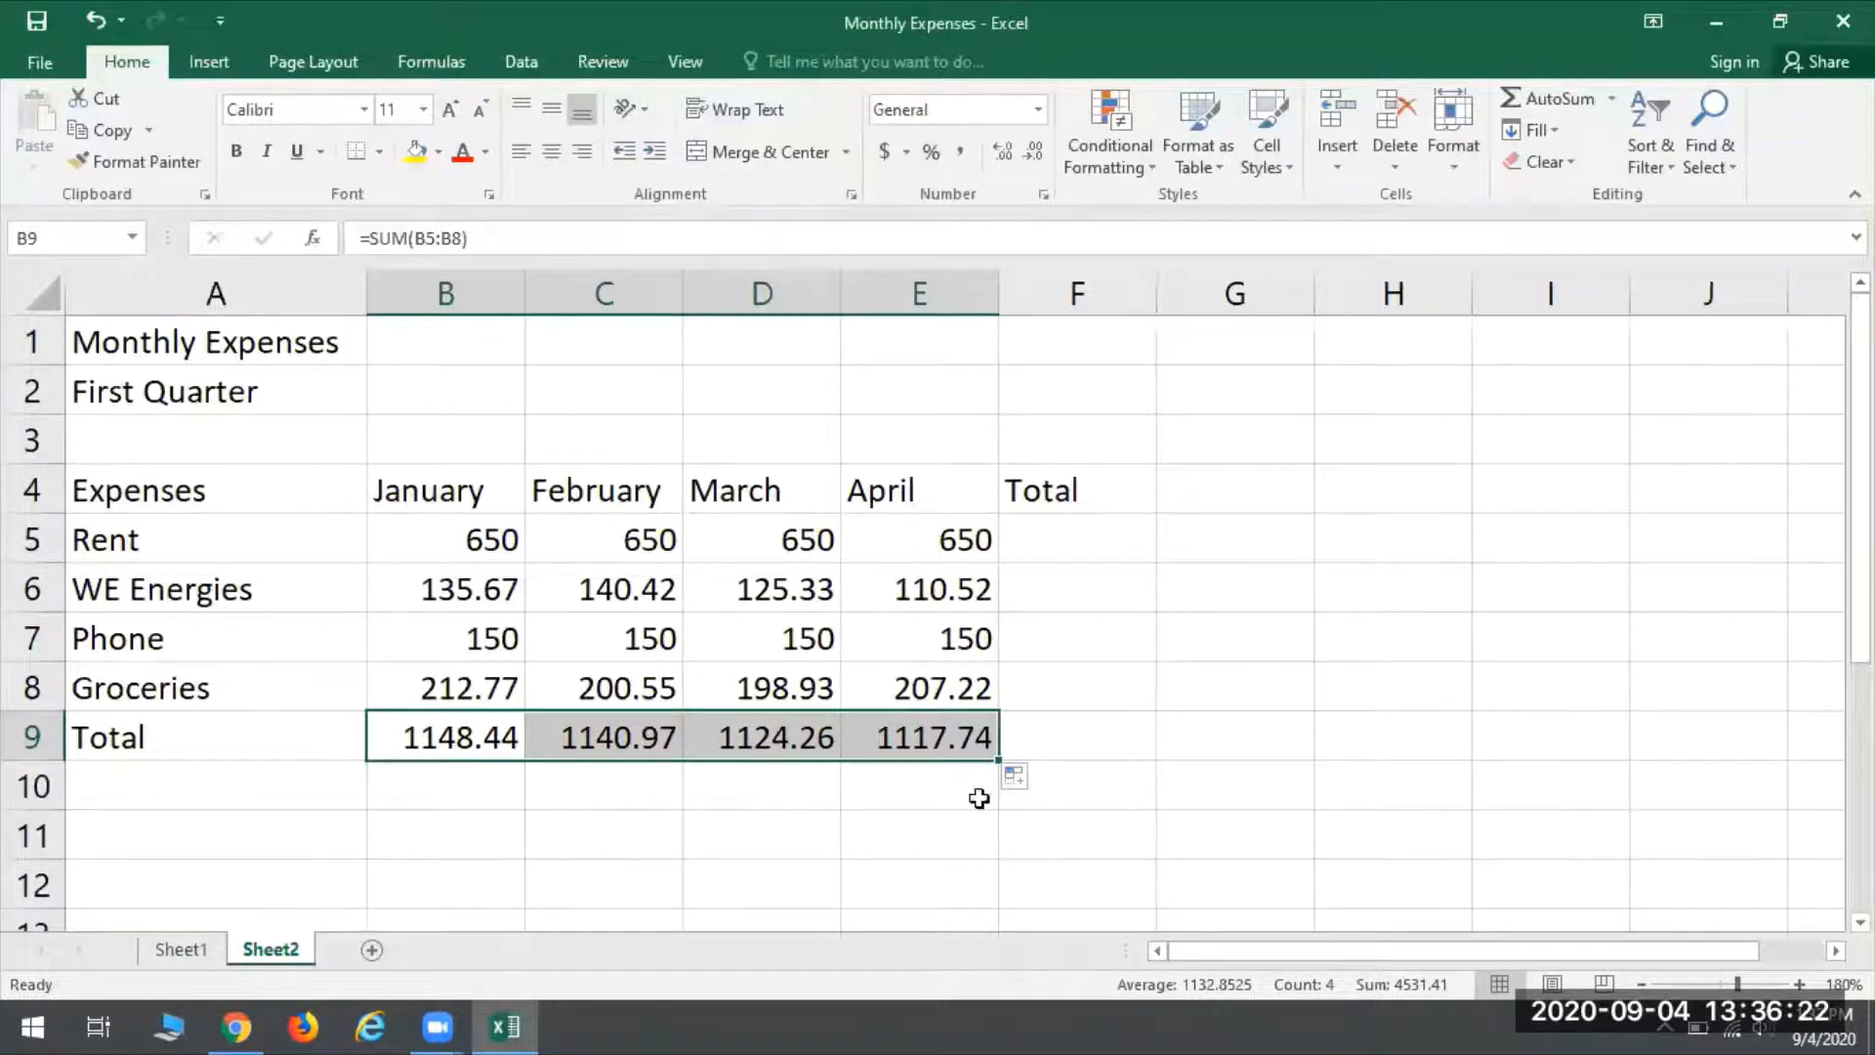
- Examine the April total's formula in E9 and the expense cells E5 to E8 that it adds
click(910, 745)
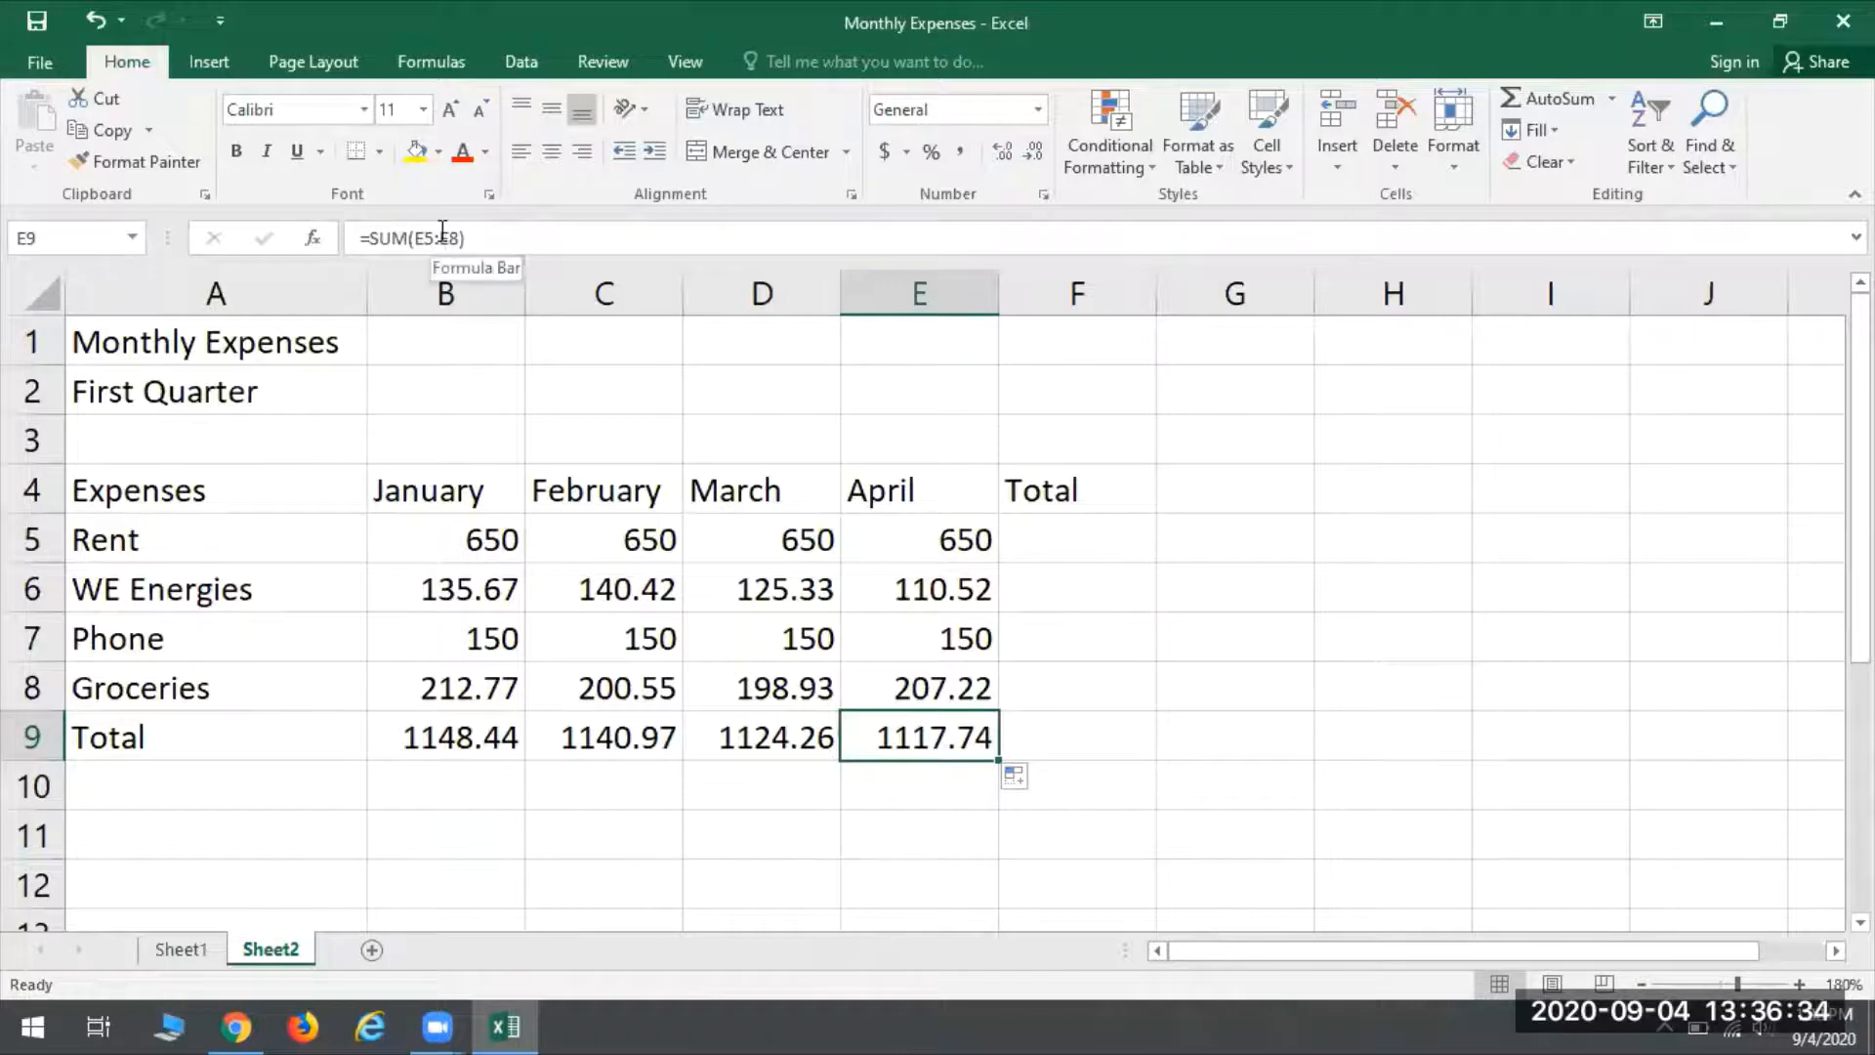
click(918, 543)
click(912, 586)
click(929, 632)
click(921, 682)
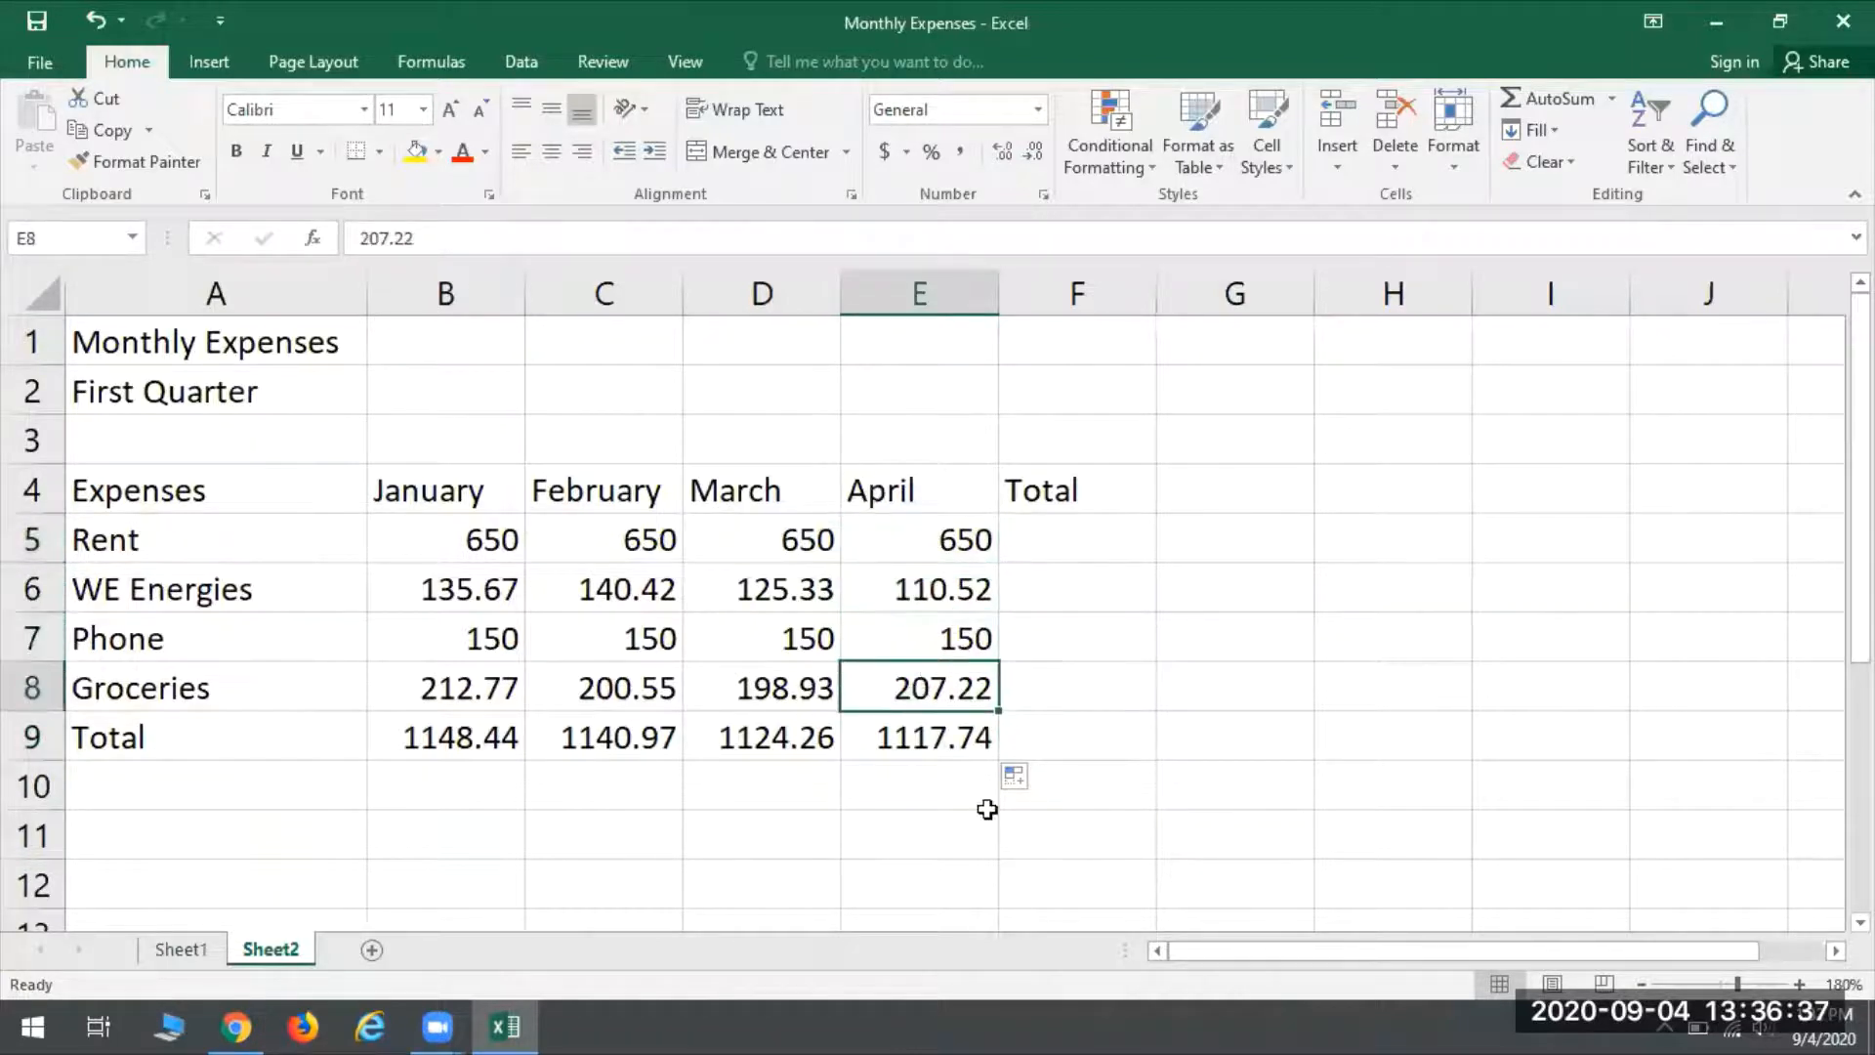
click(923, 735)
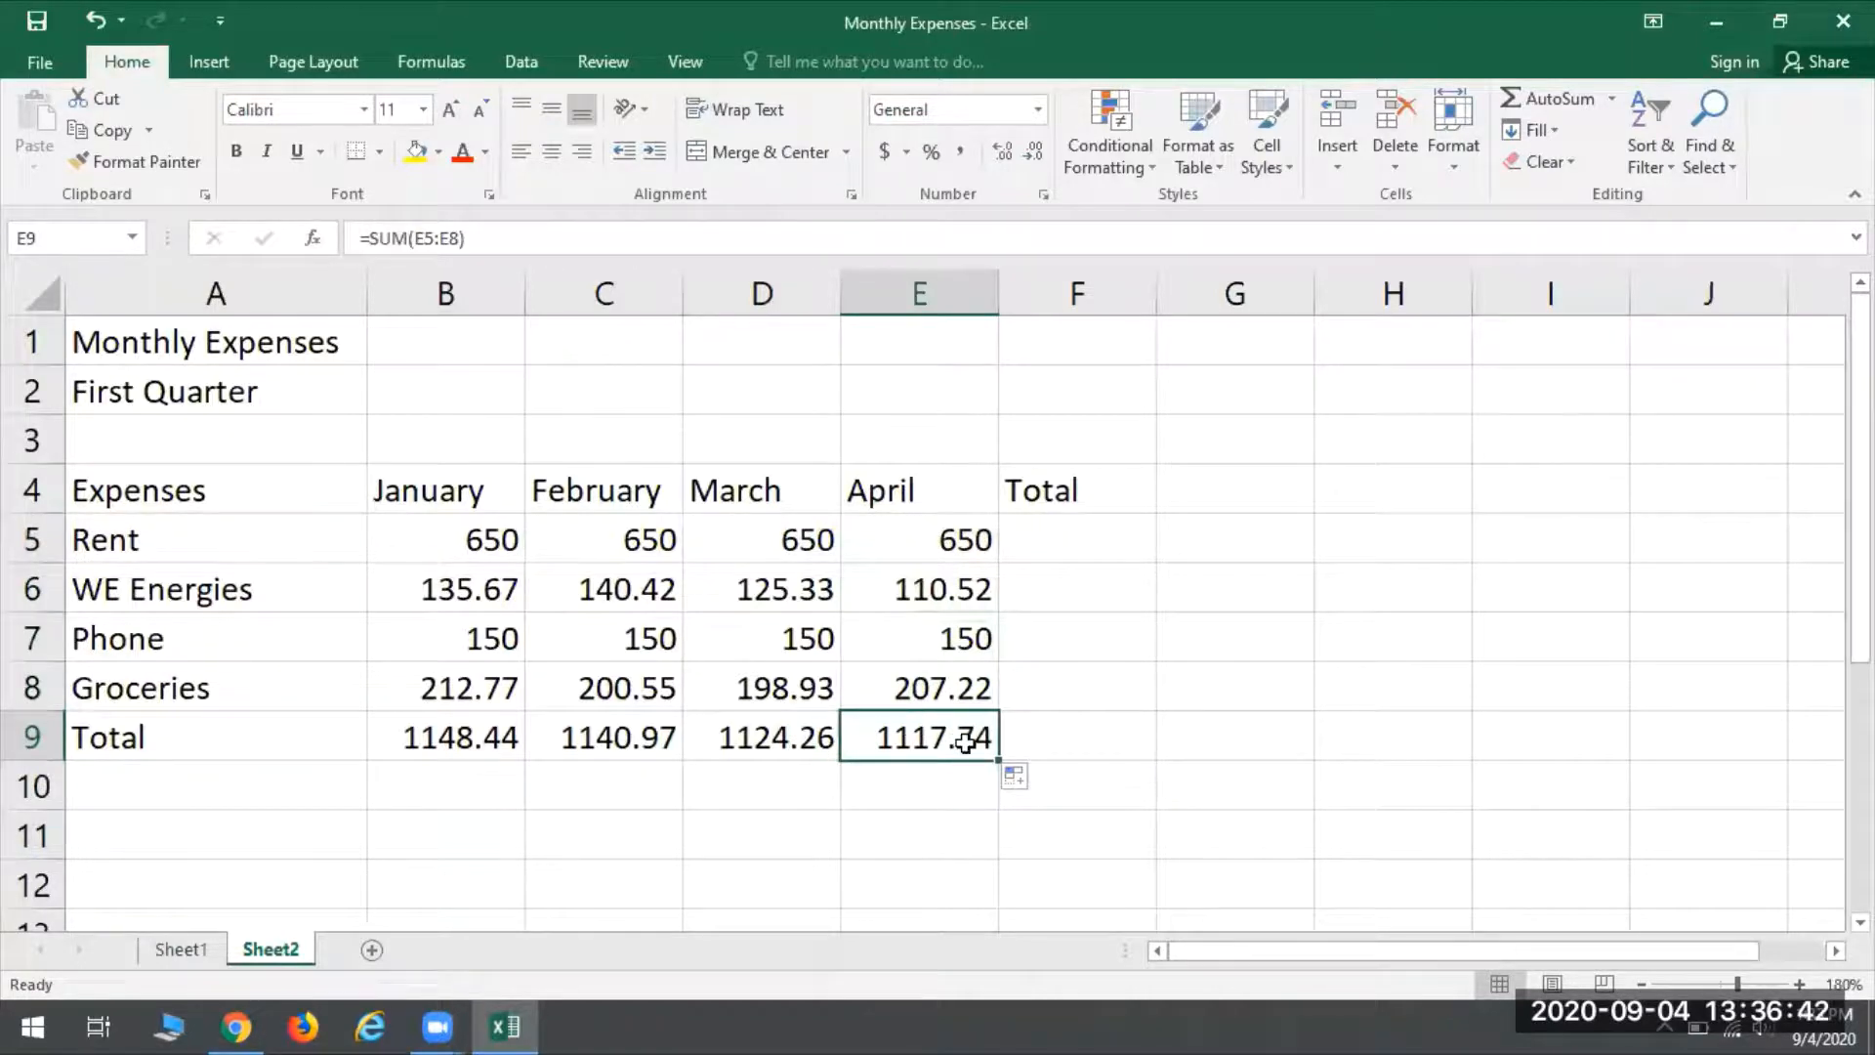
- Sum the Rent row B5:E5 in F5 with AutoSum and fill the formula down the Total column to F9
click(1074, 548)
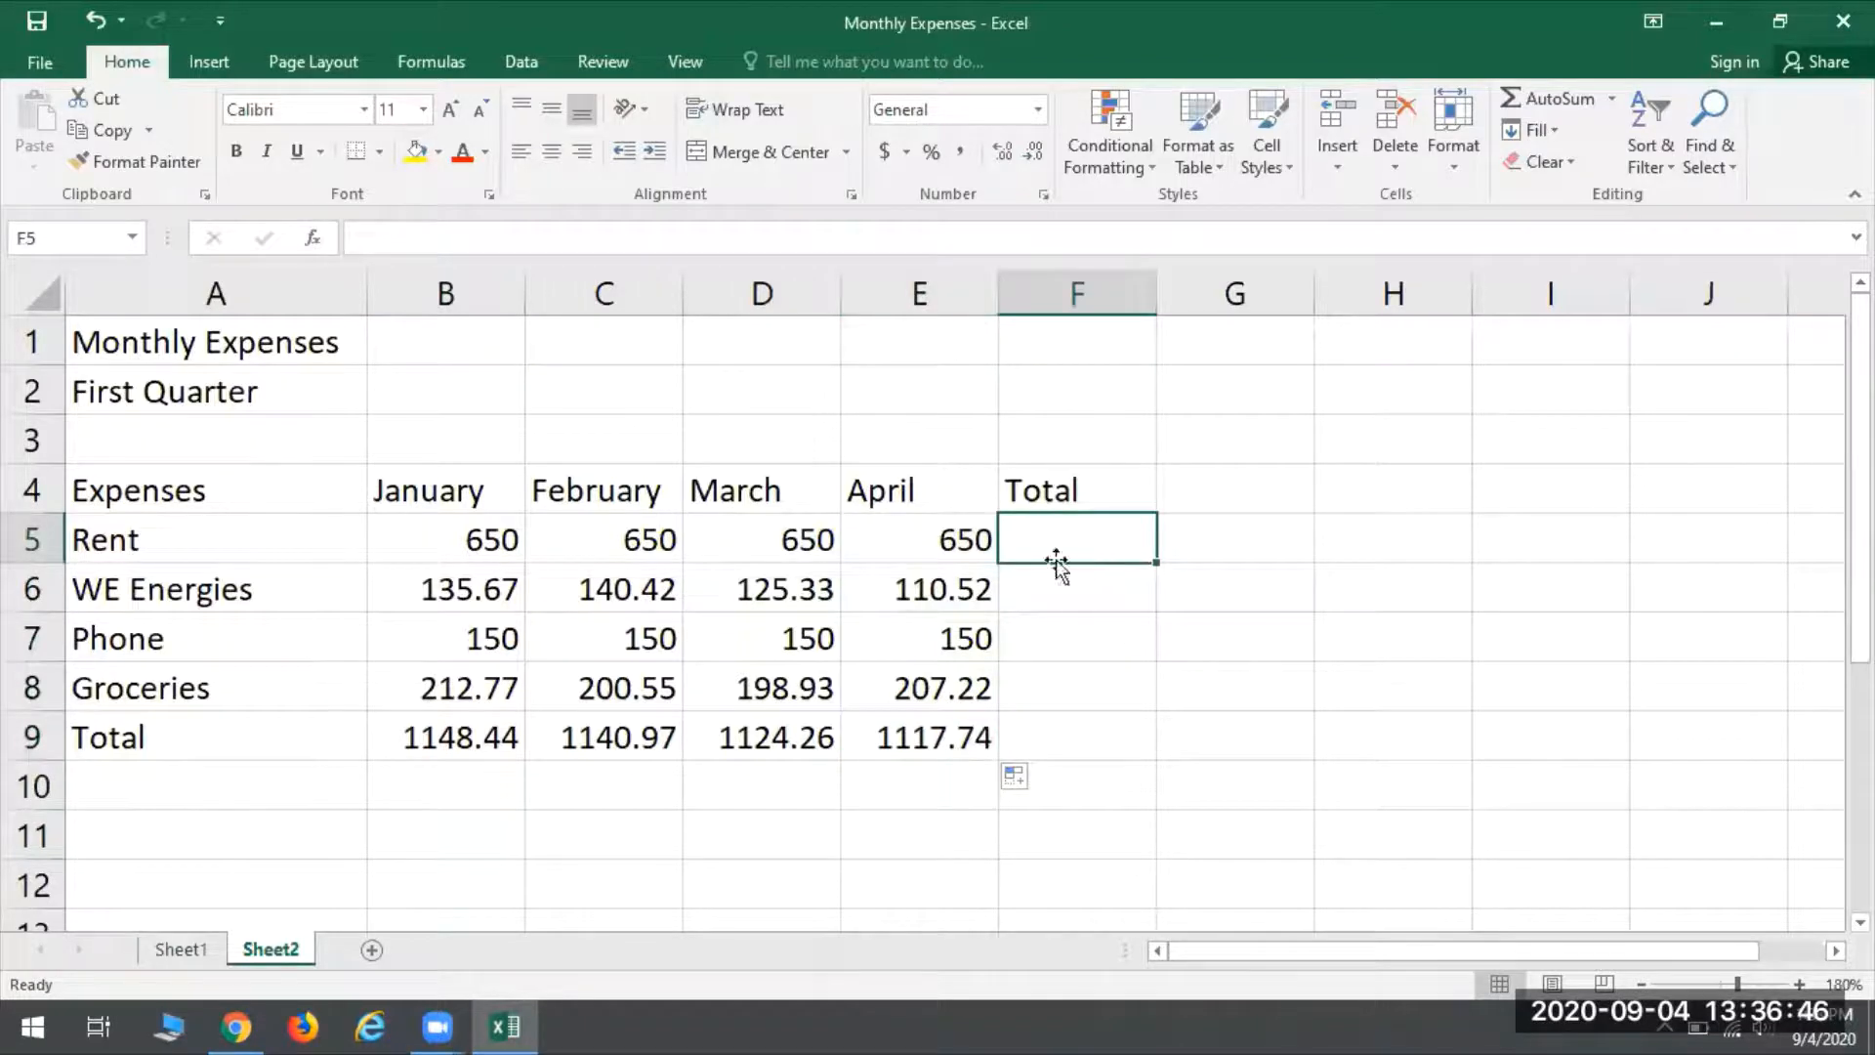
click(1574, 104)
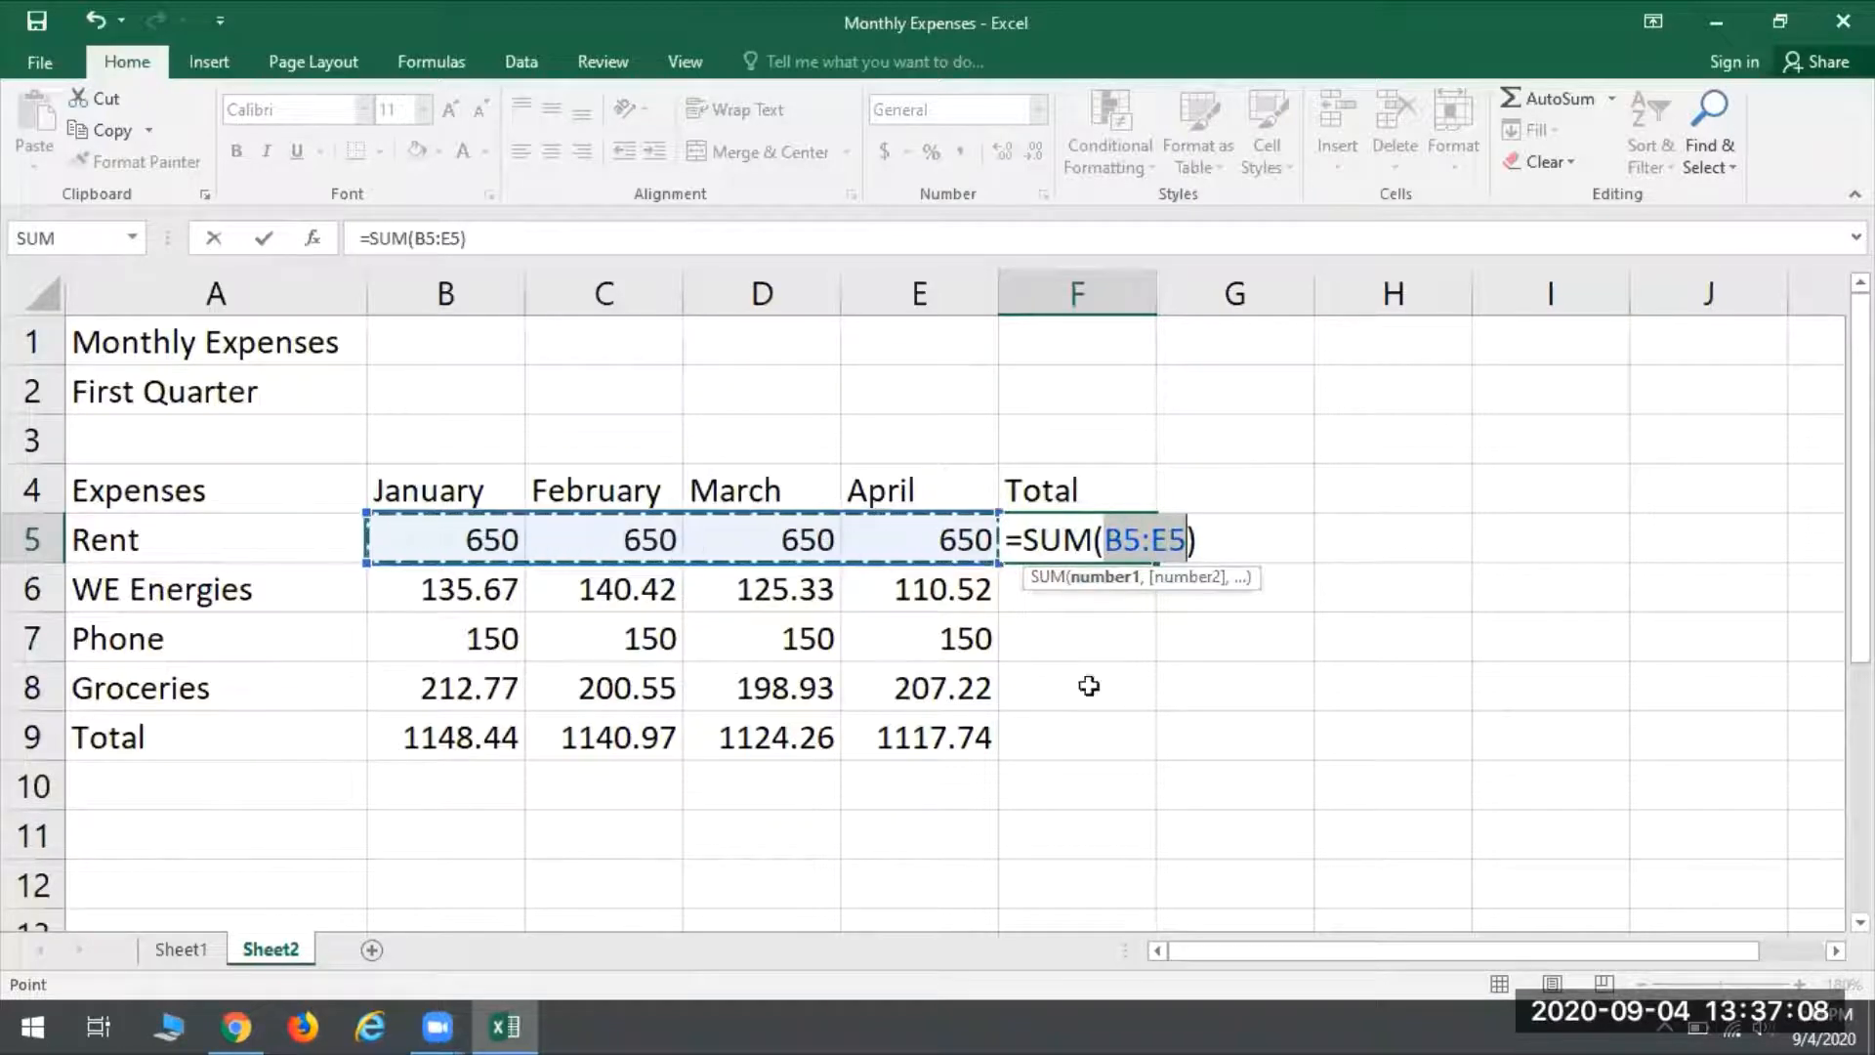
key(Return)
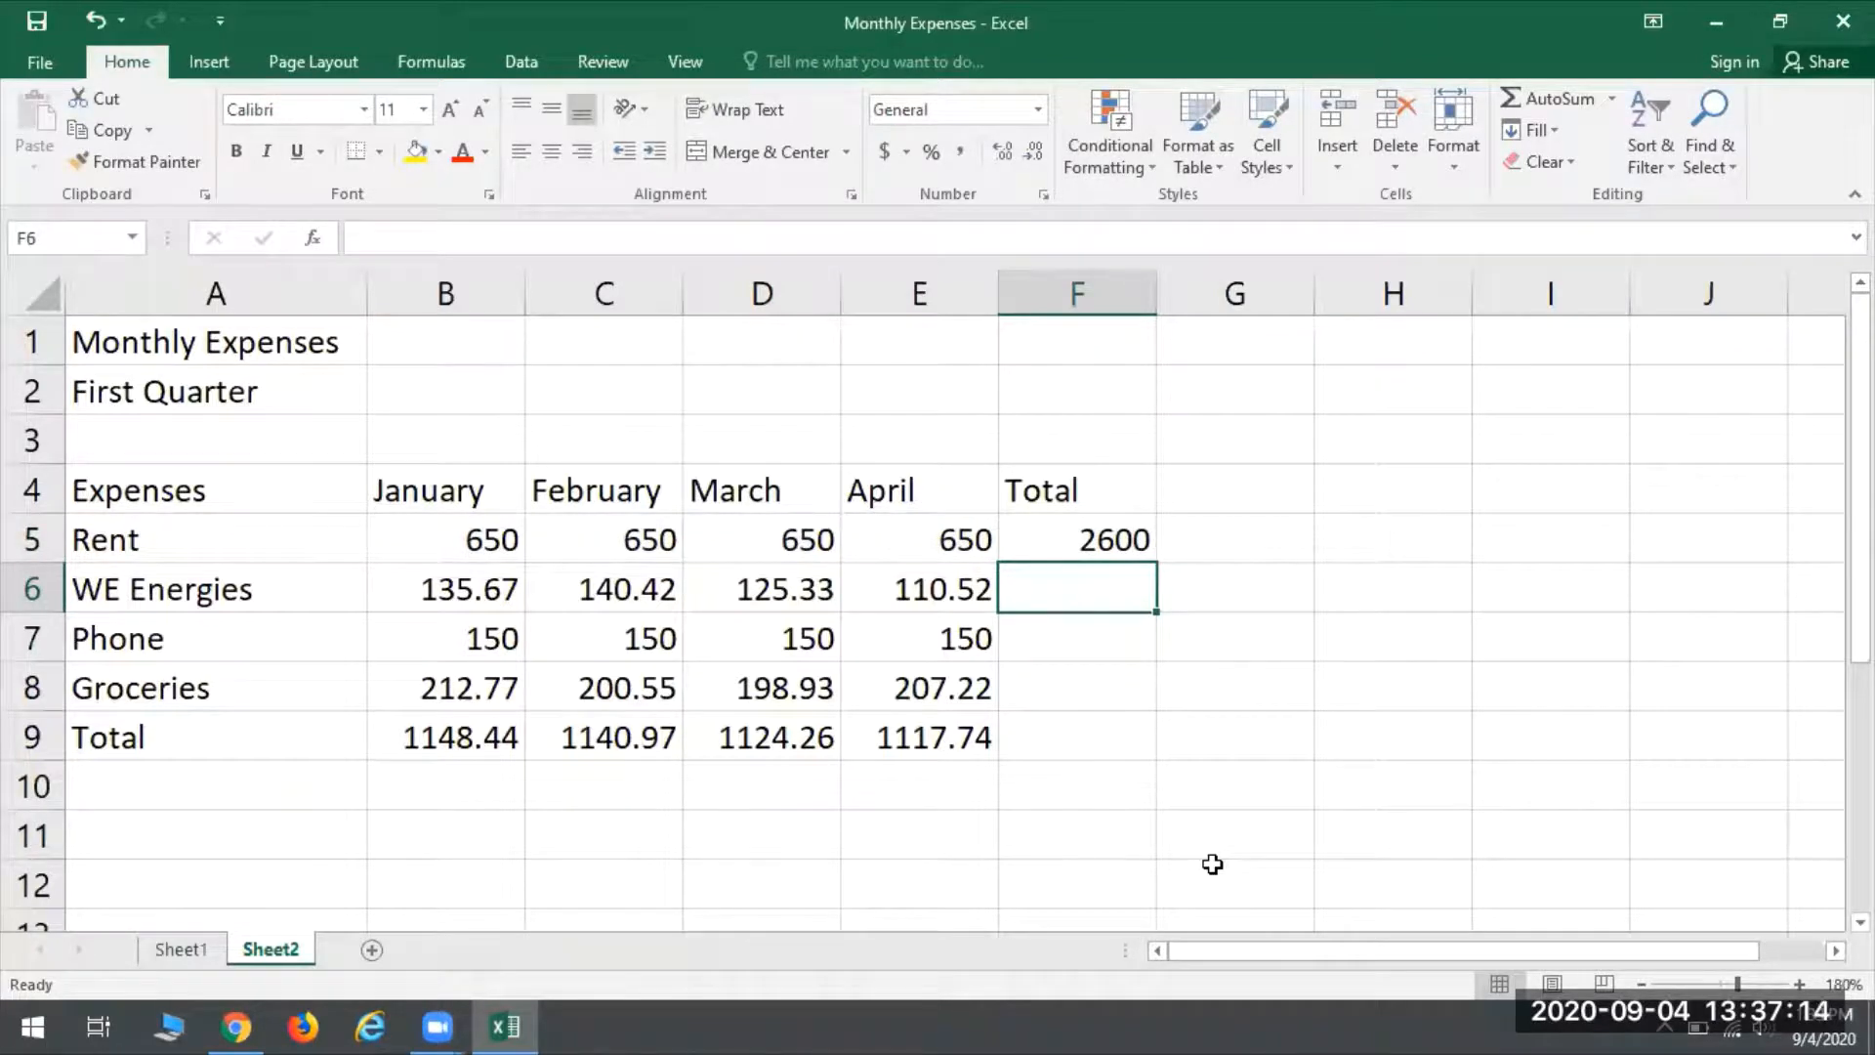
key(Up)
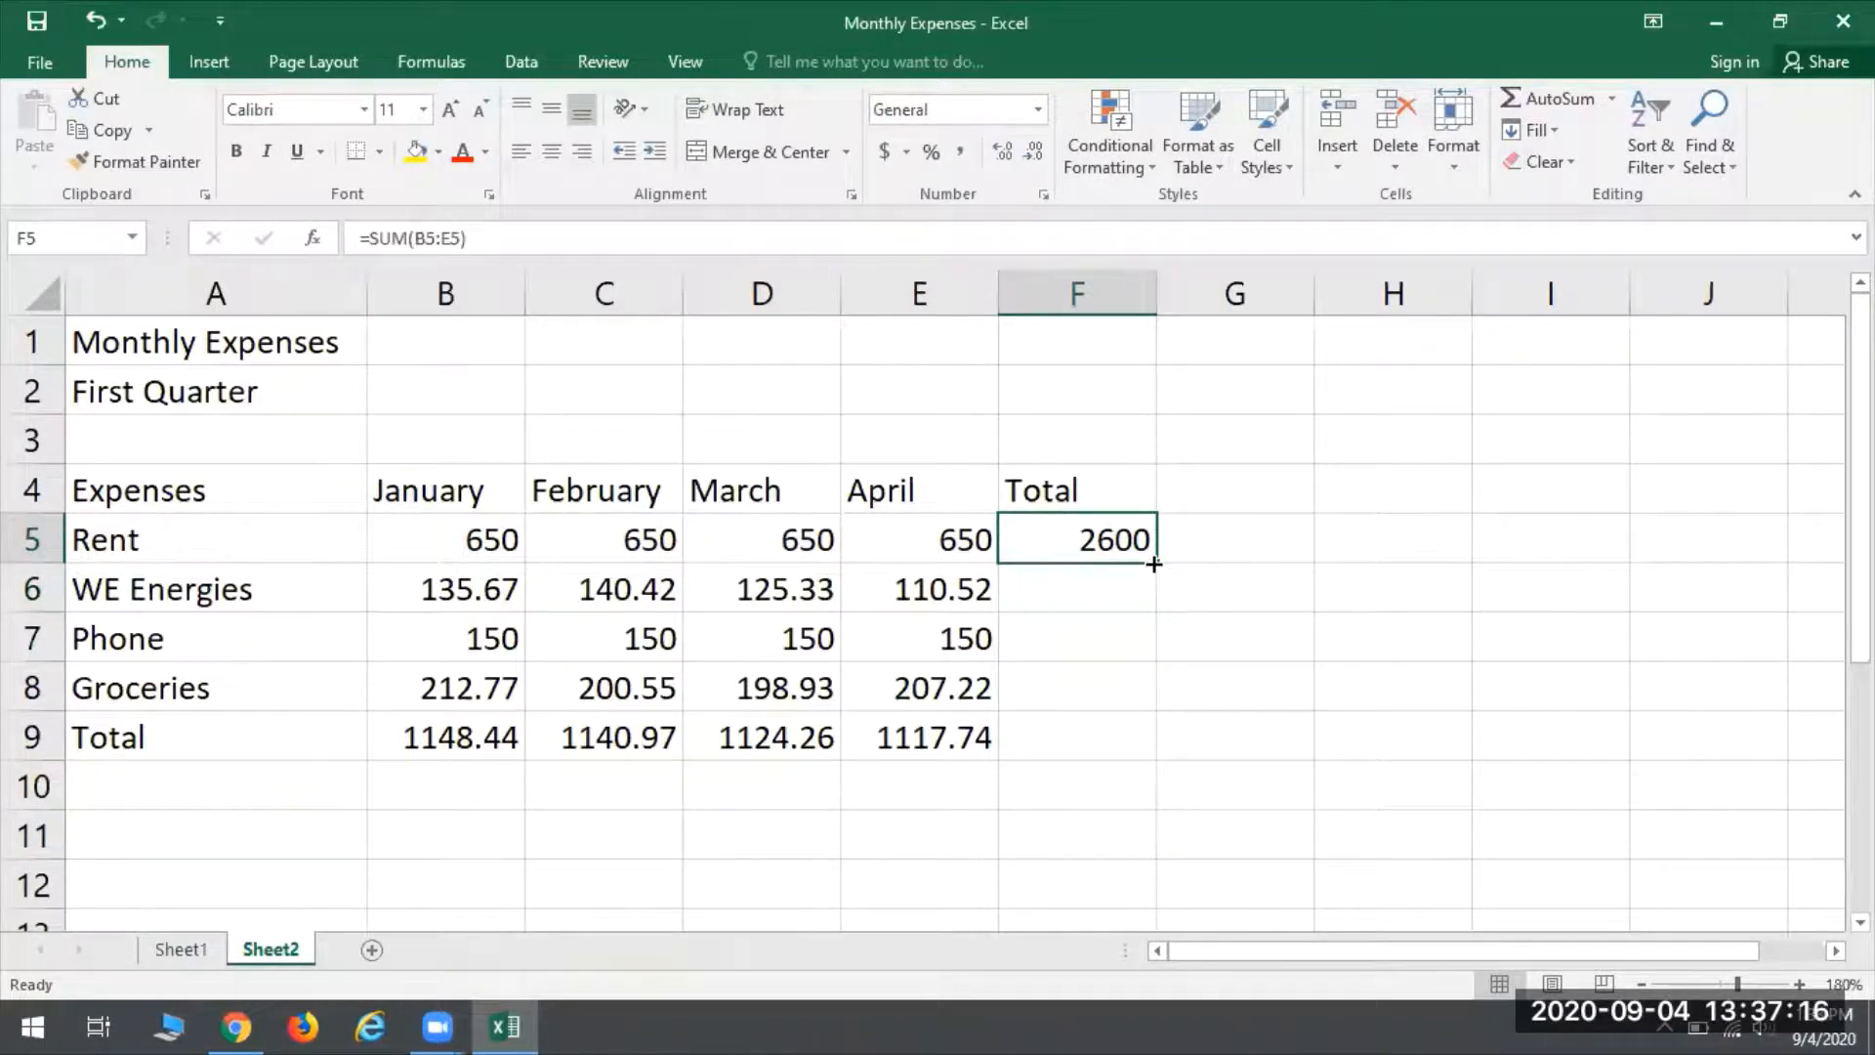
drag(1156, 564, 1140, 741)
click(1040, 740)
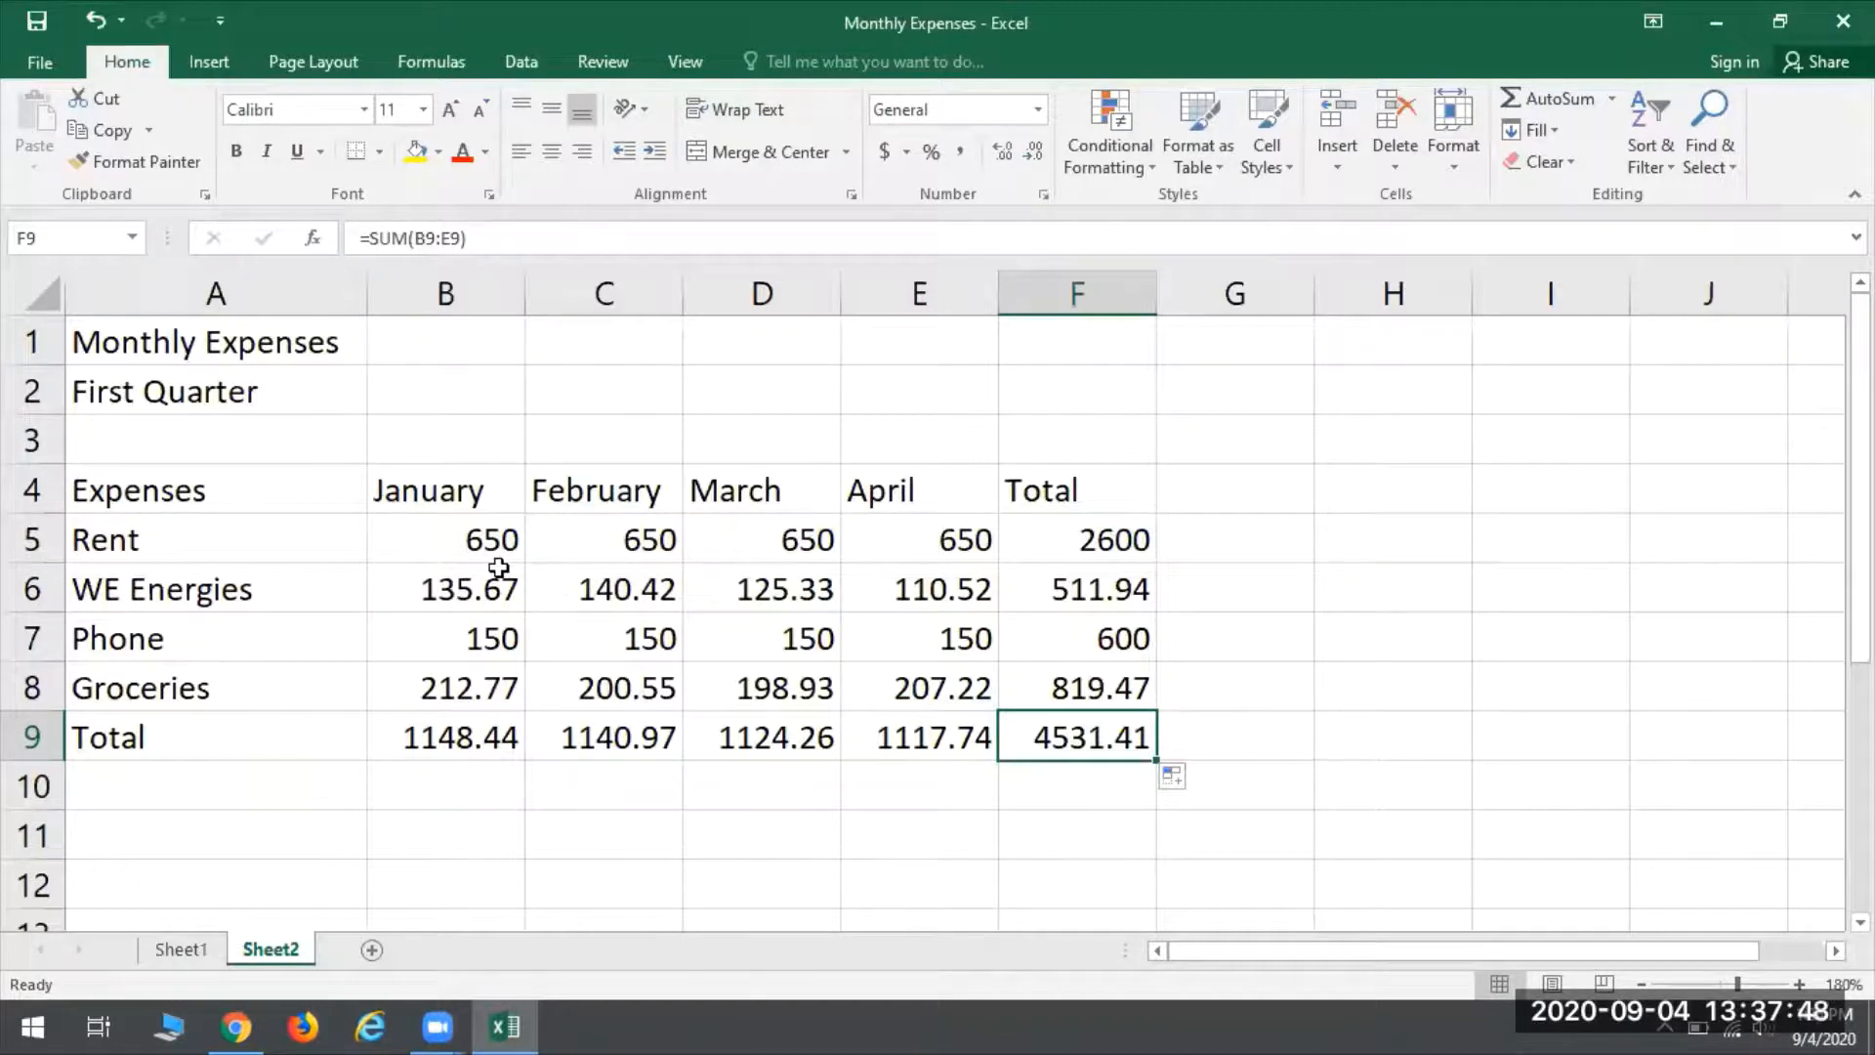
click(476, 593)
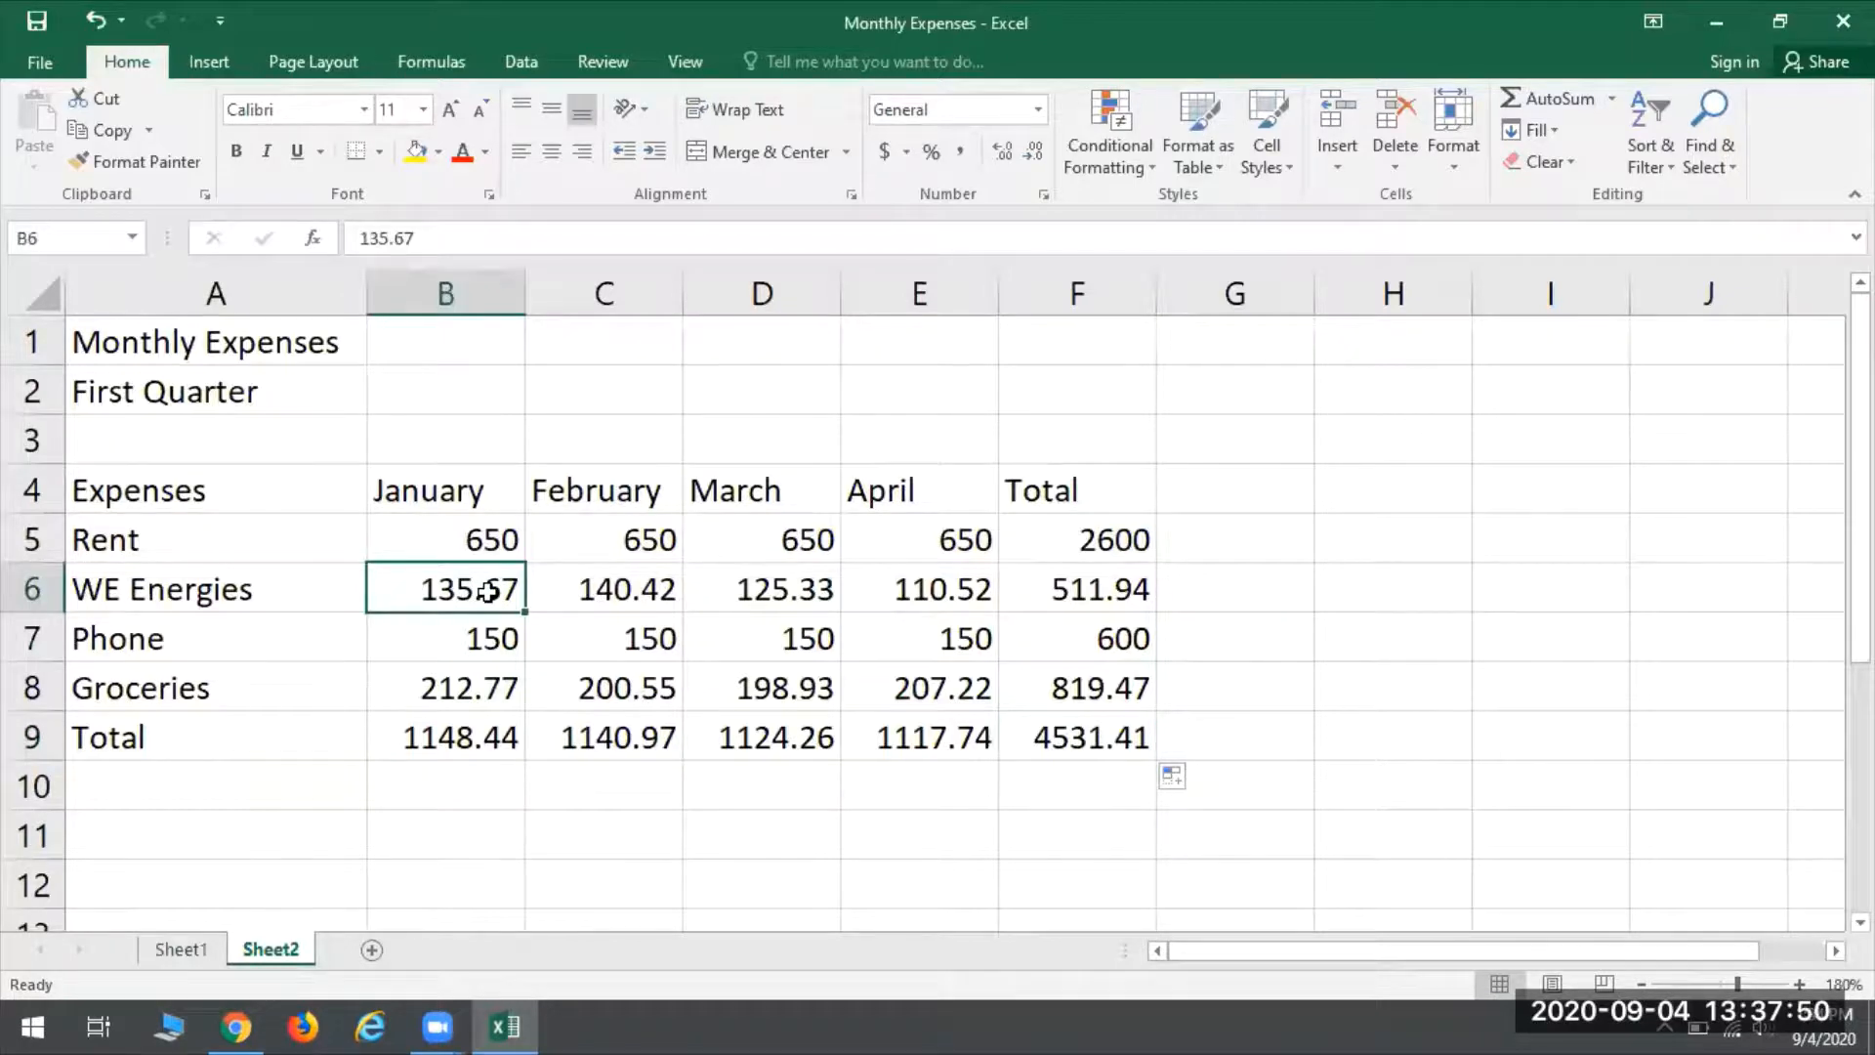
click(566, 627)
text(160.)
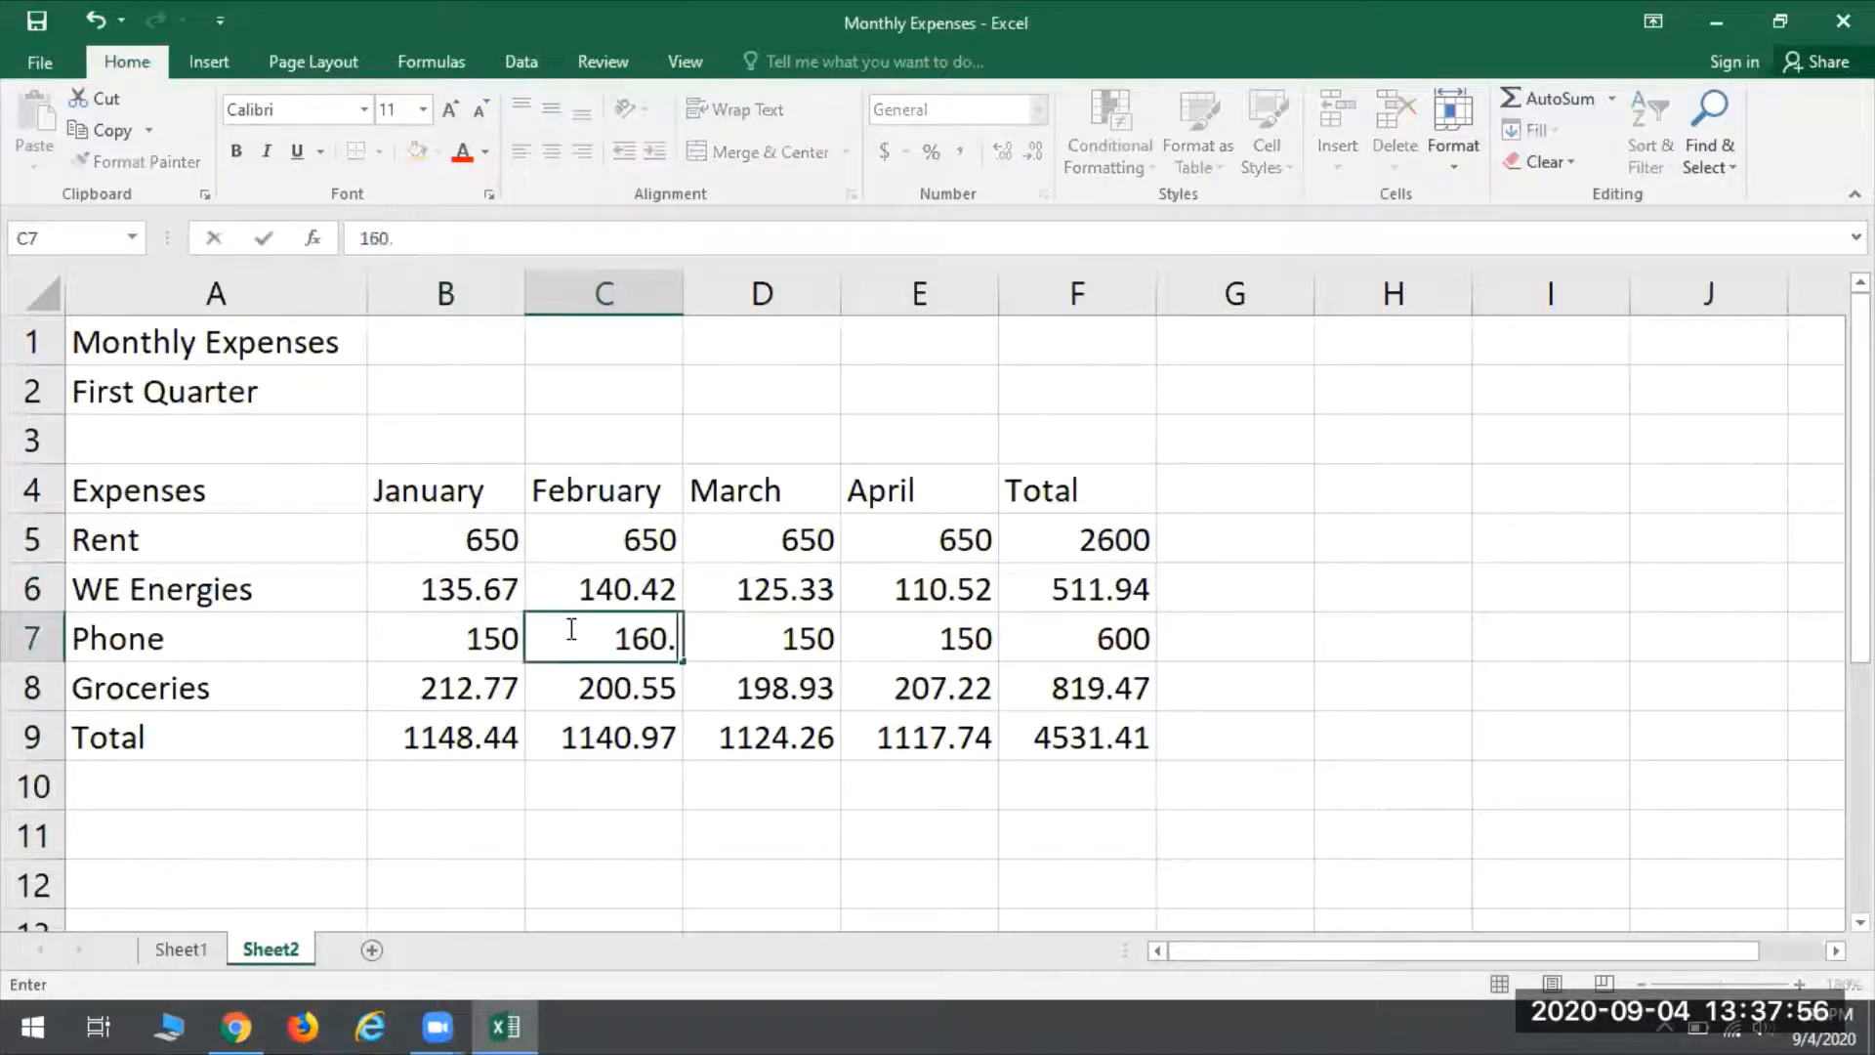
text(50)
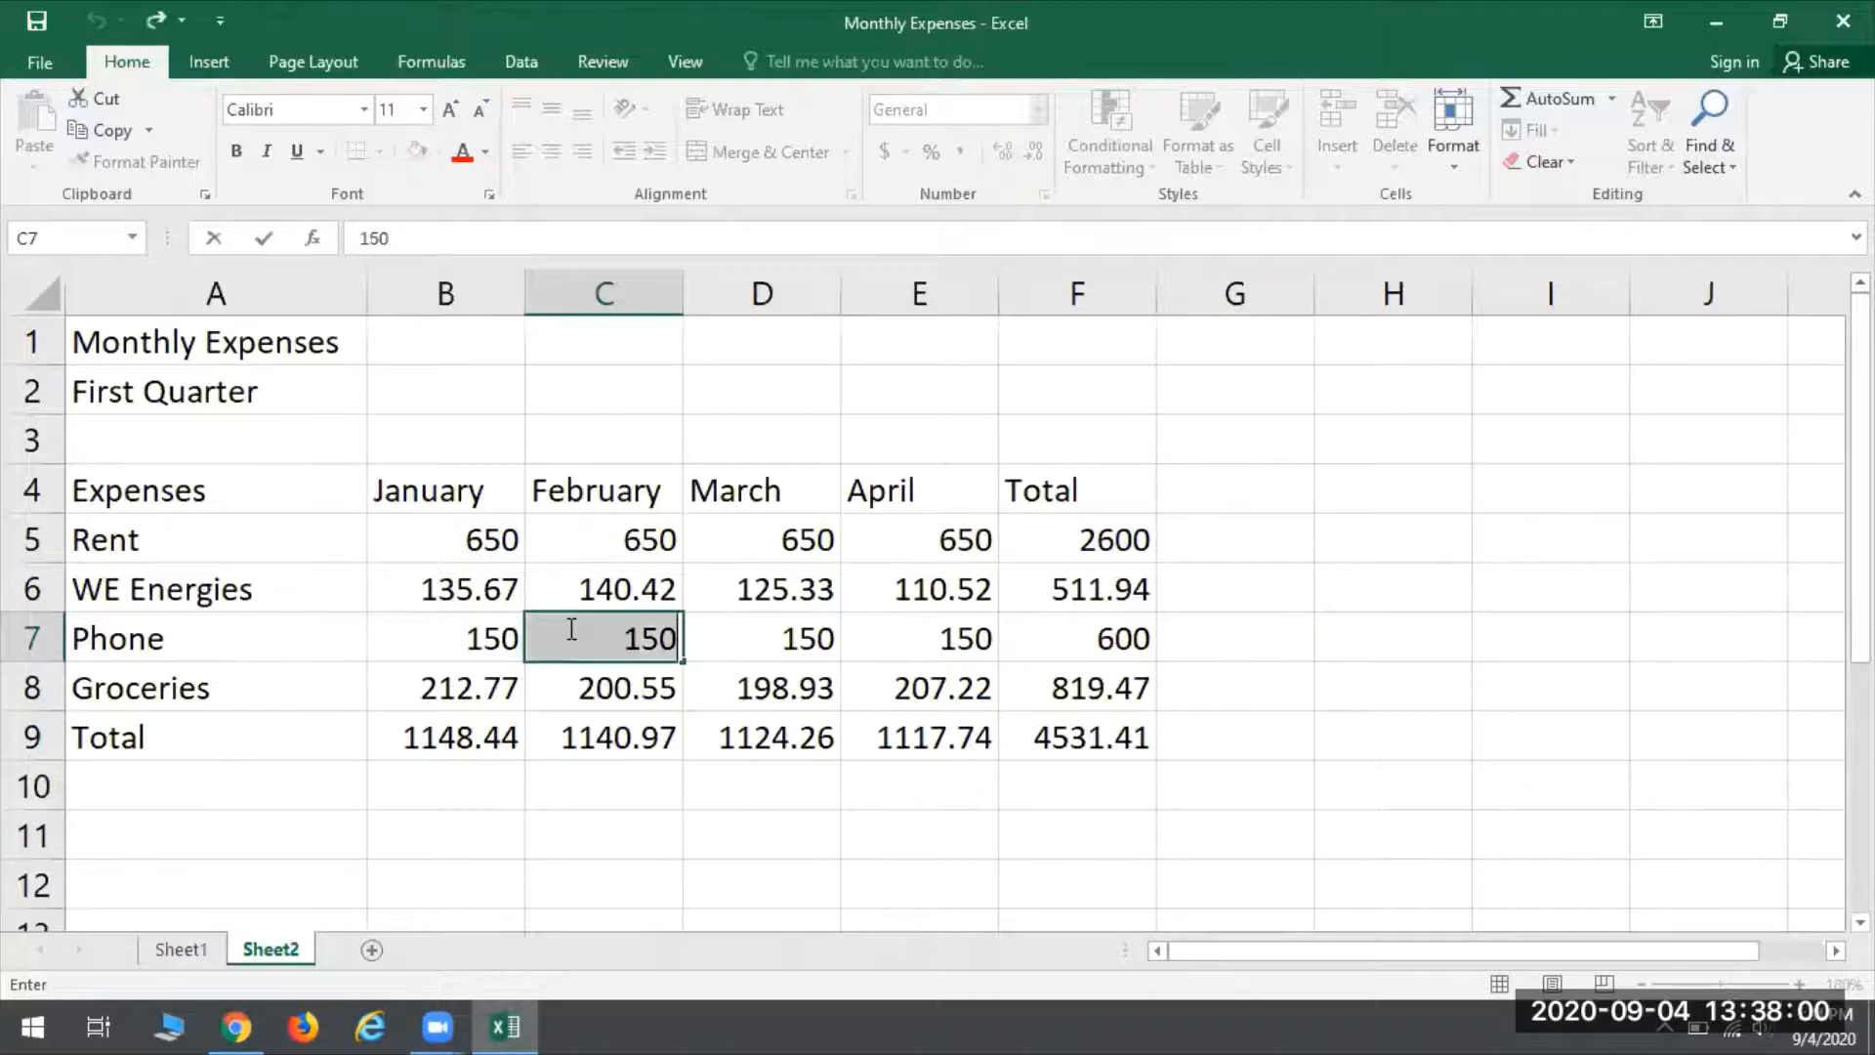
key(ctrl+z)
- Set the January WE Energies expense in B6 to 160.50 and check the January, WE Energies and grand totals
click(498, 600)
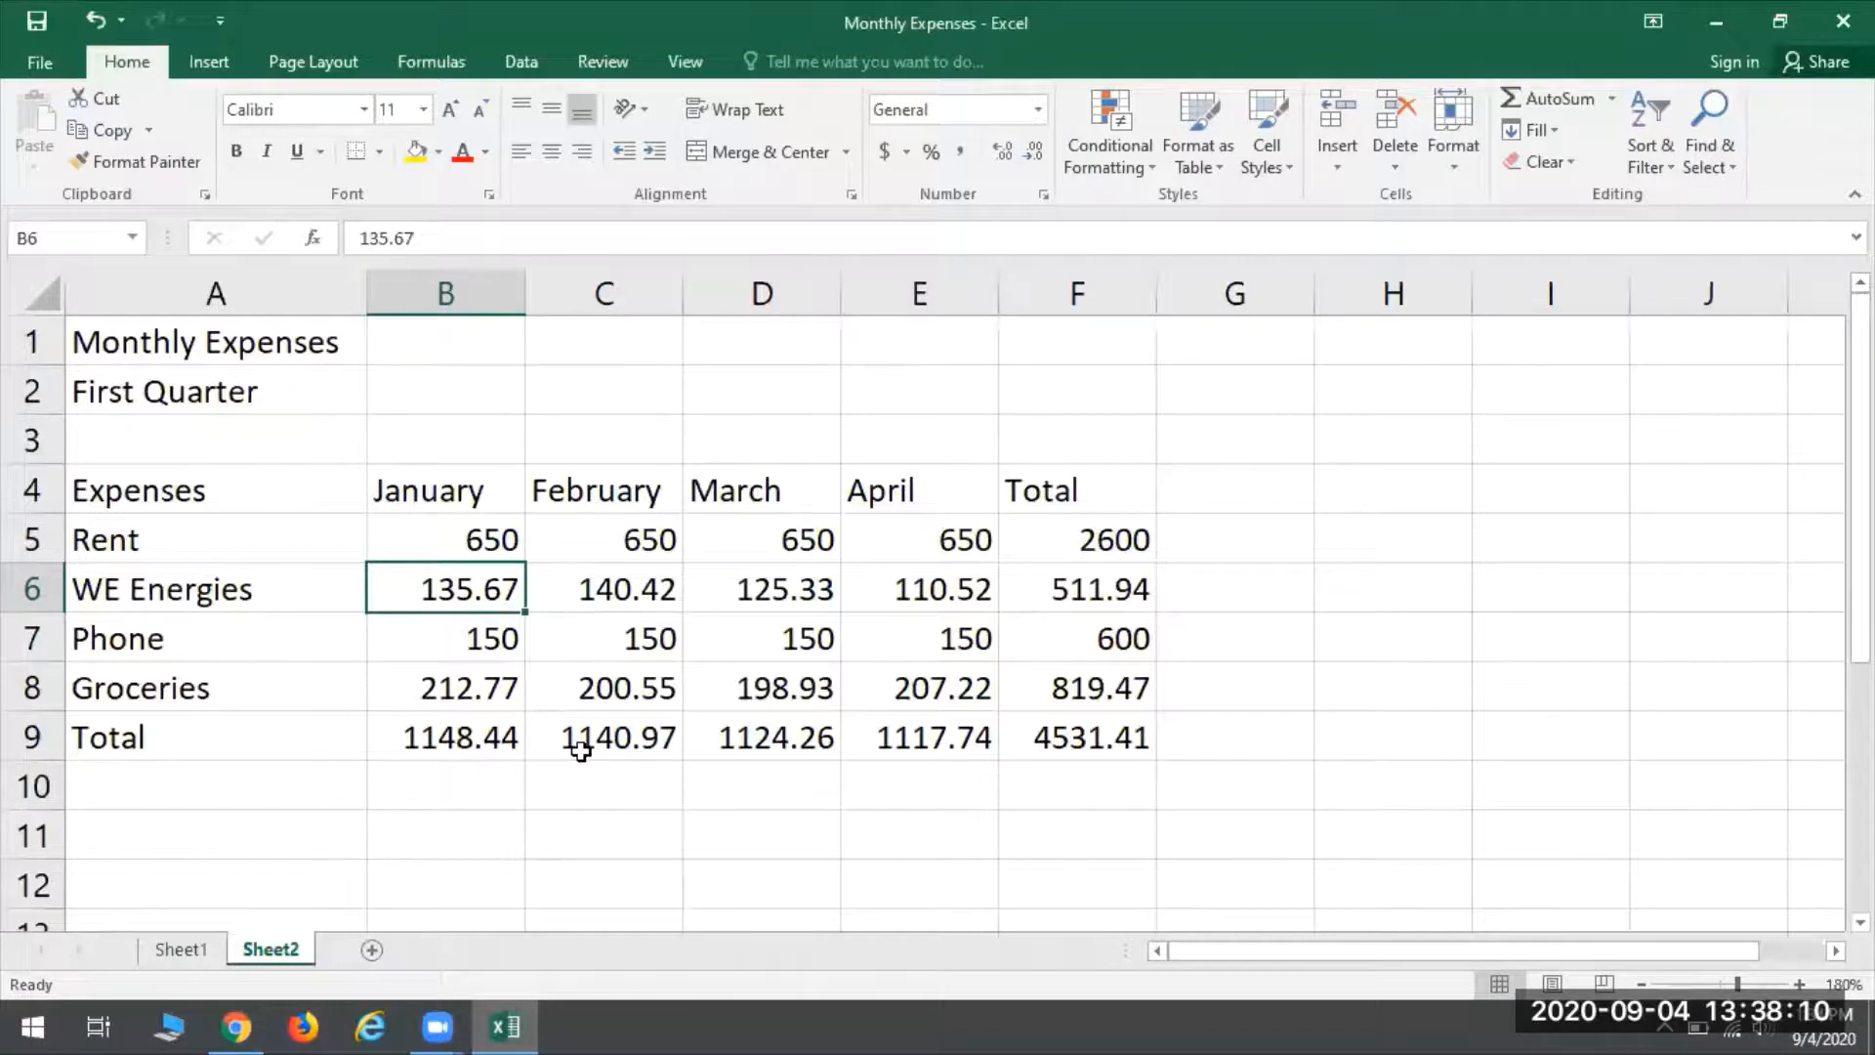
text(150)
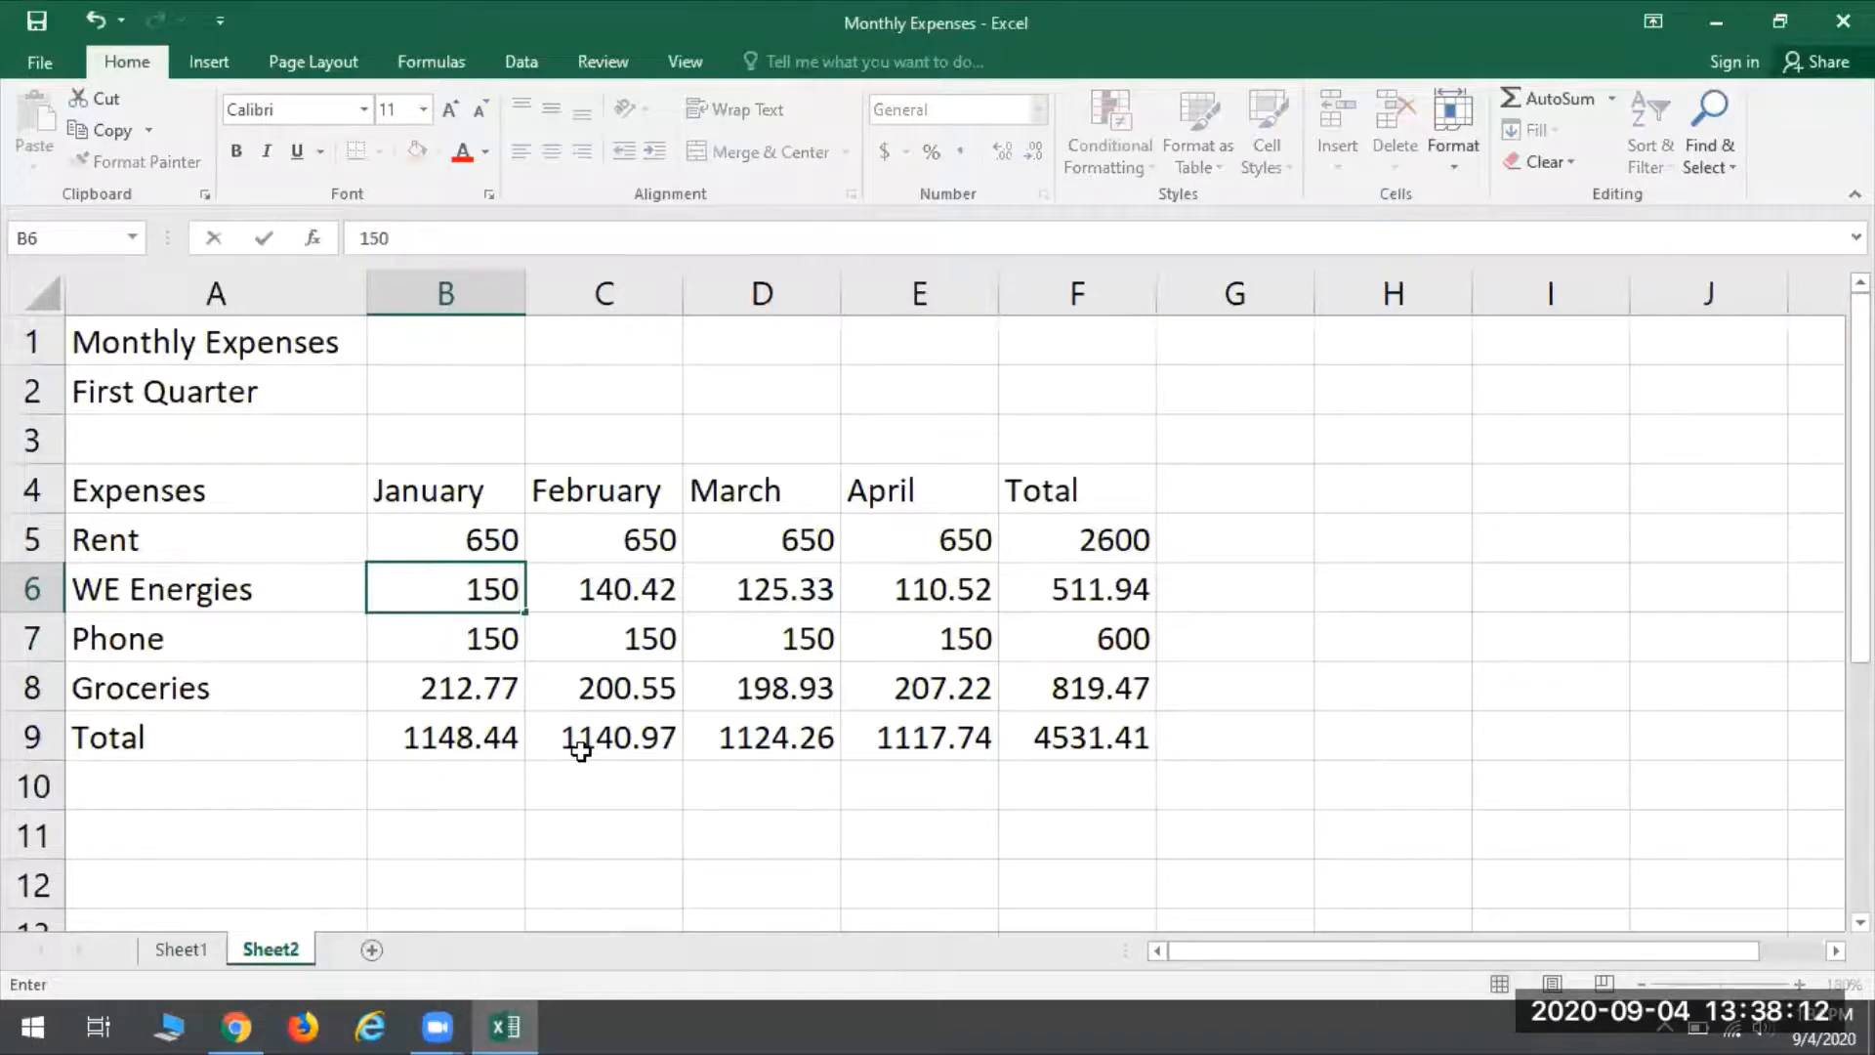
key(BackSpace)
key(BackSpace)
key(BackSpace)
text(160.50)
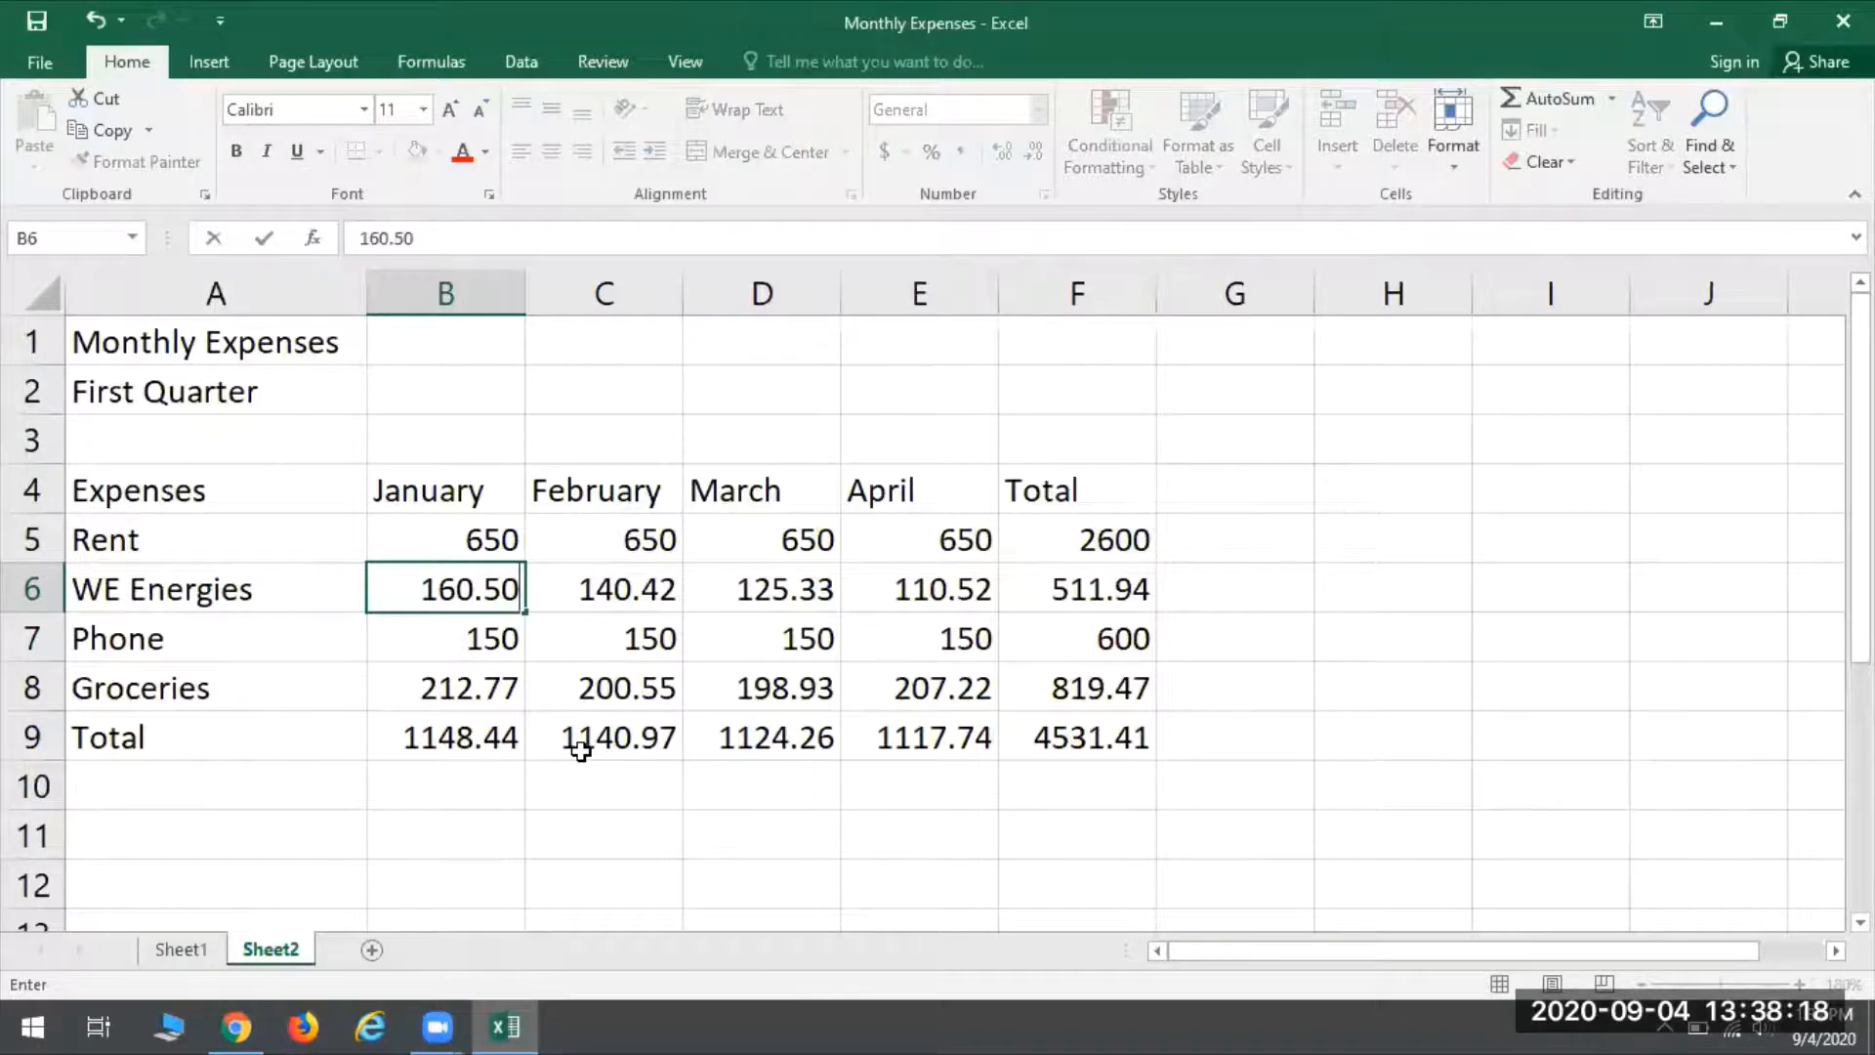
key(Return)
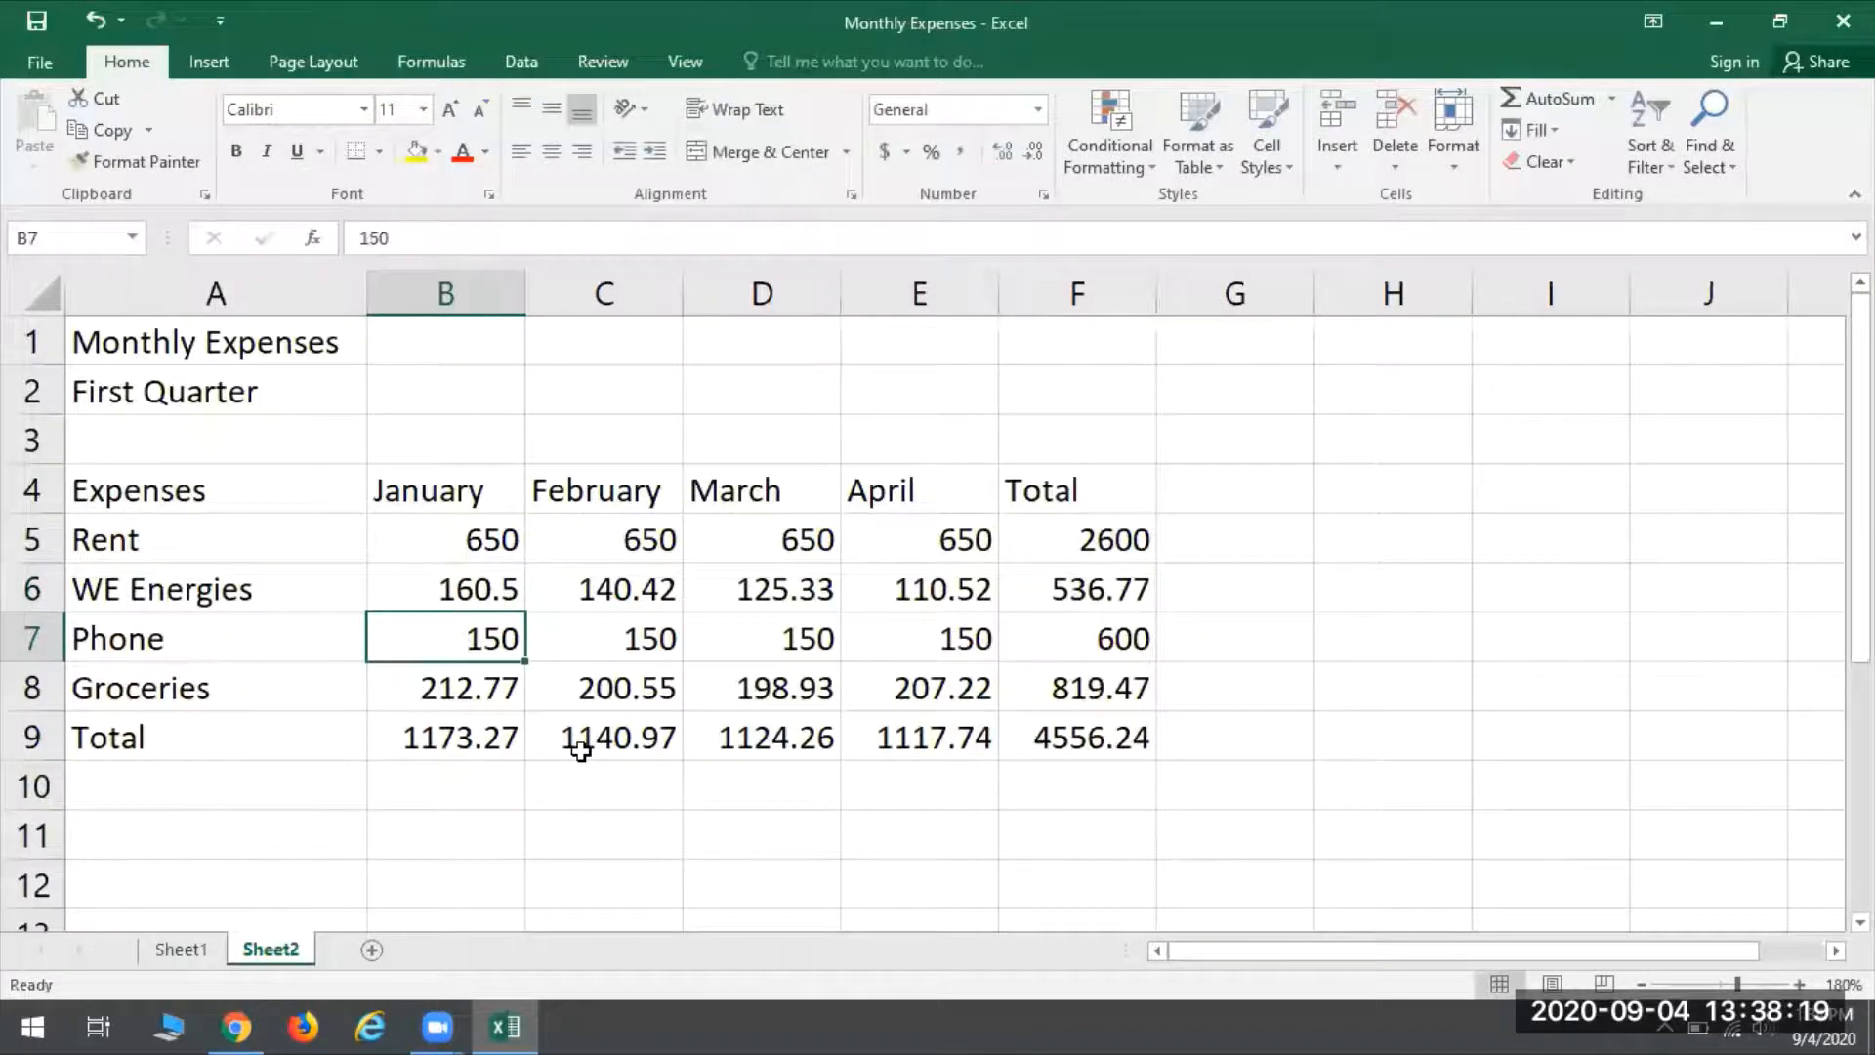
click(437, 740)
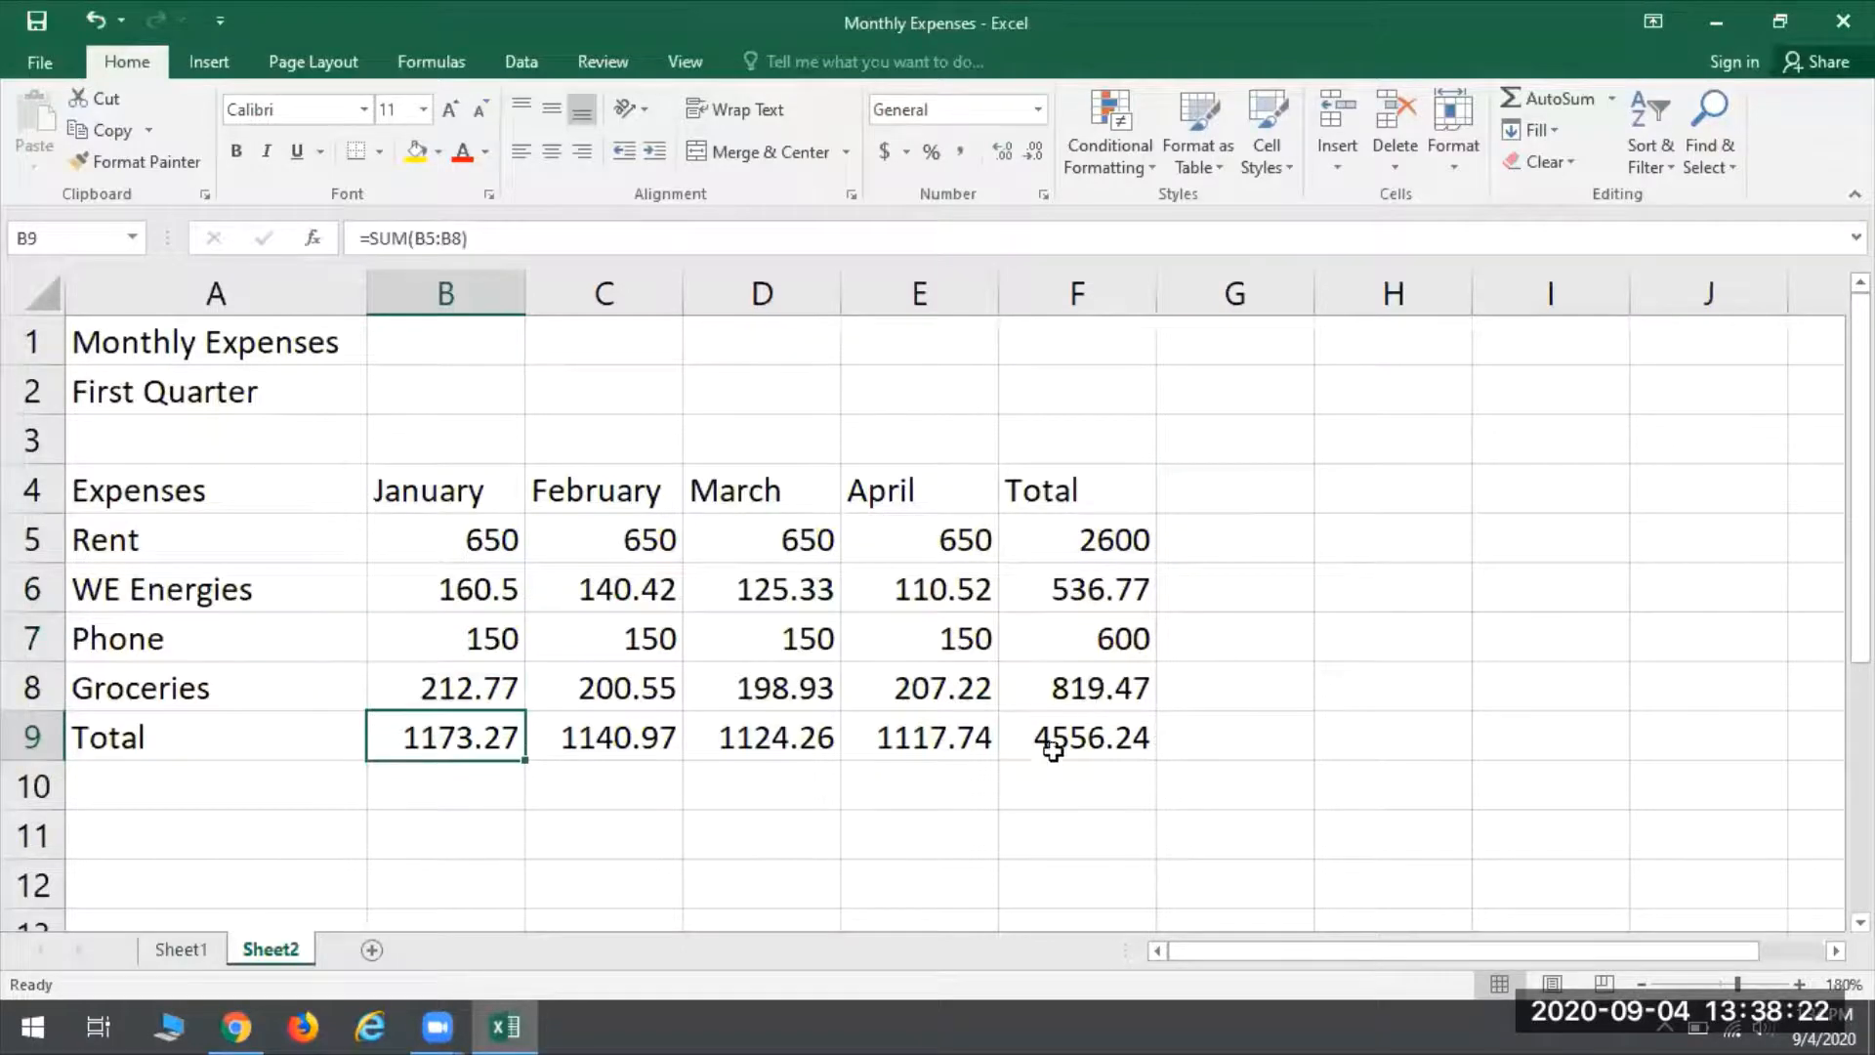
click(1105, 609)
click(1079, 734)
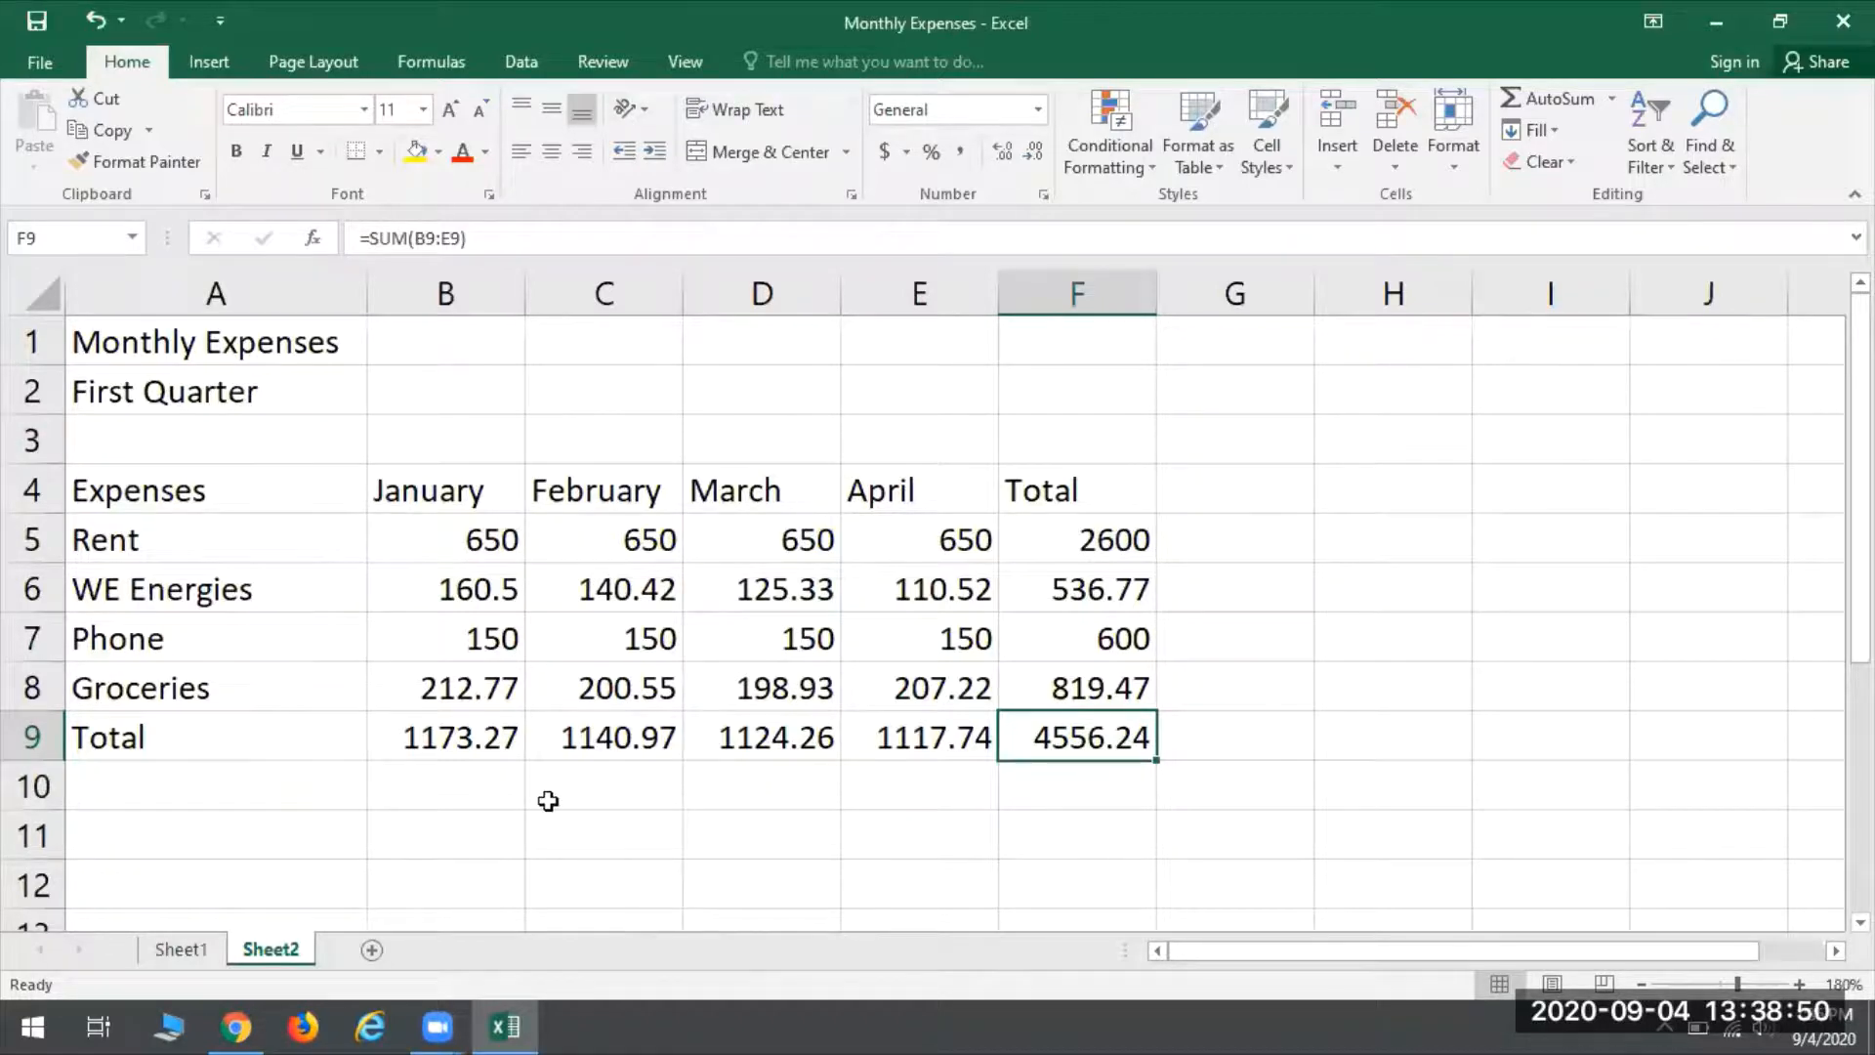
- Apply the Accounting number format in dollars to the whole worksheet
drag(472, 539, 1094, 748)
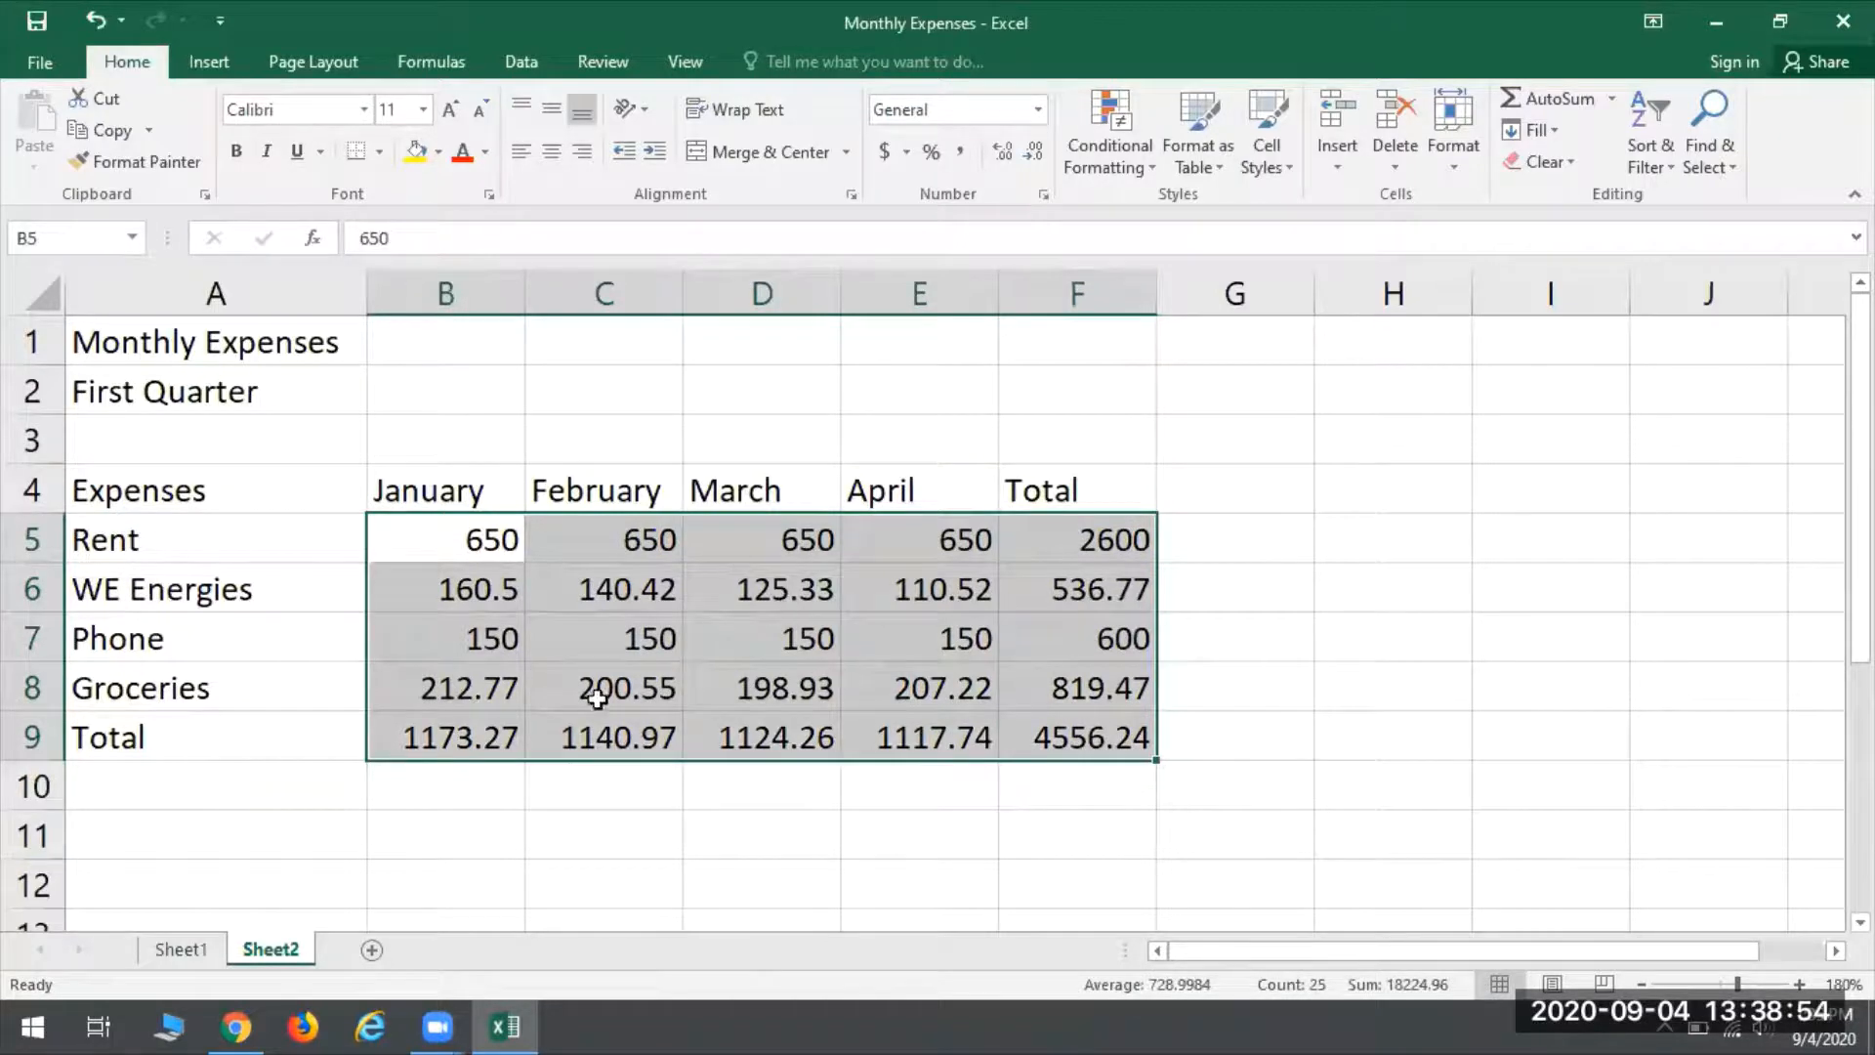
click(589, 635)
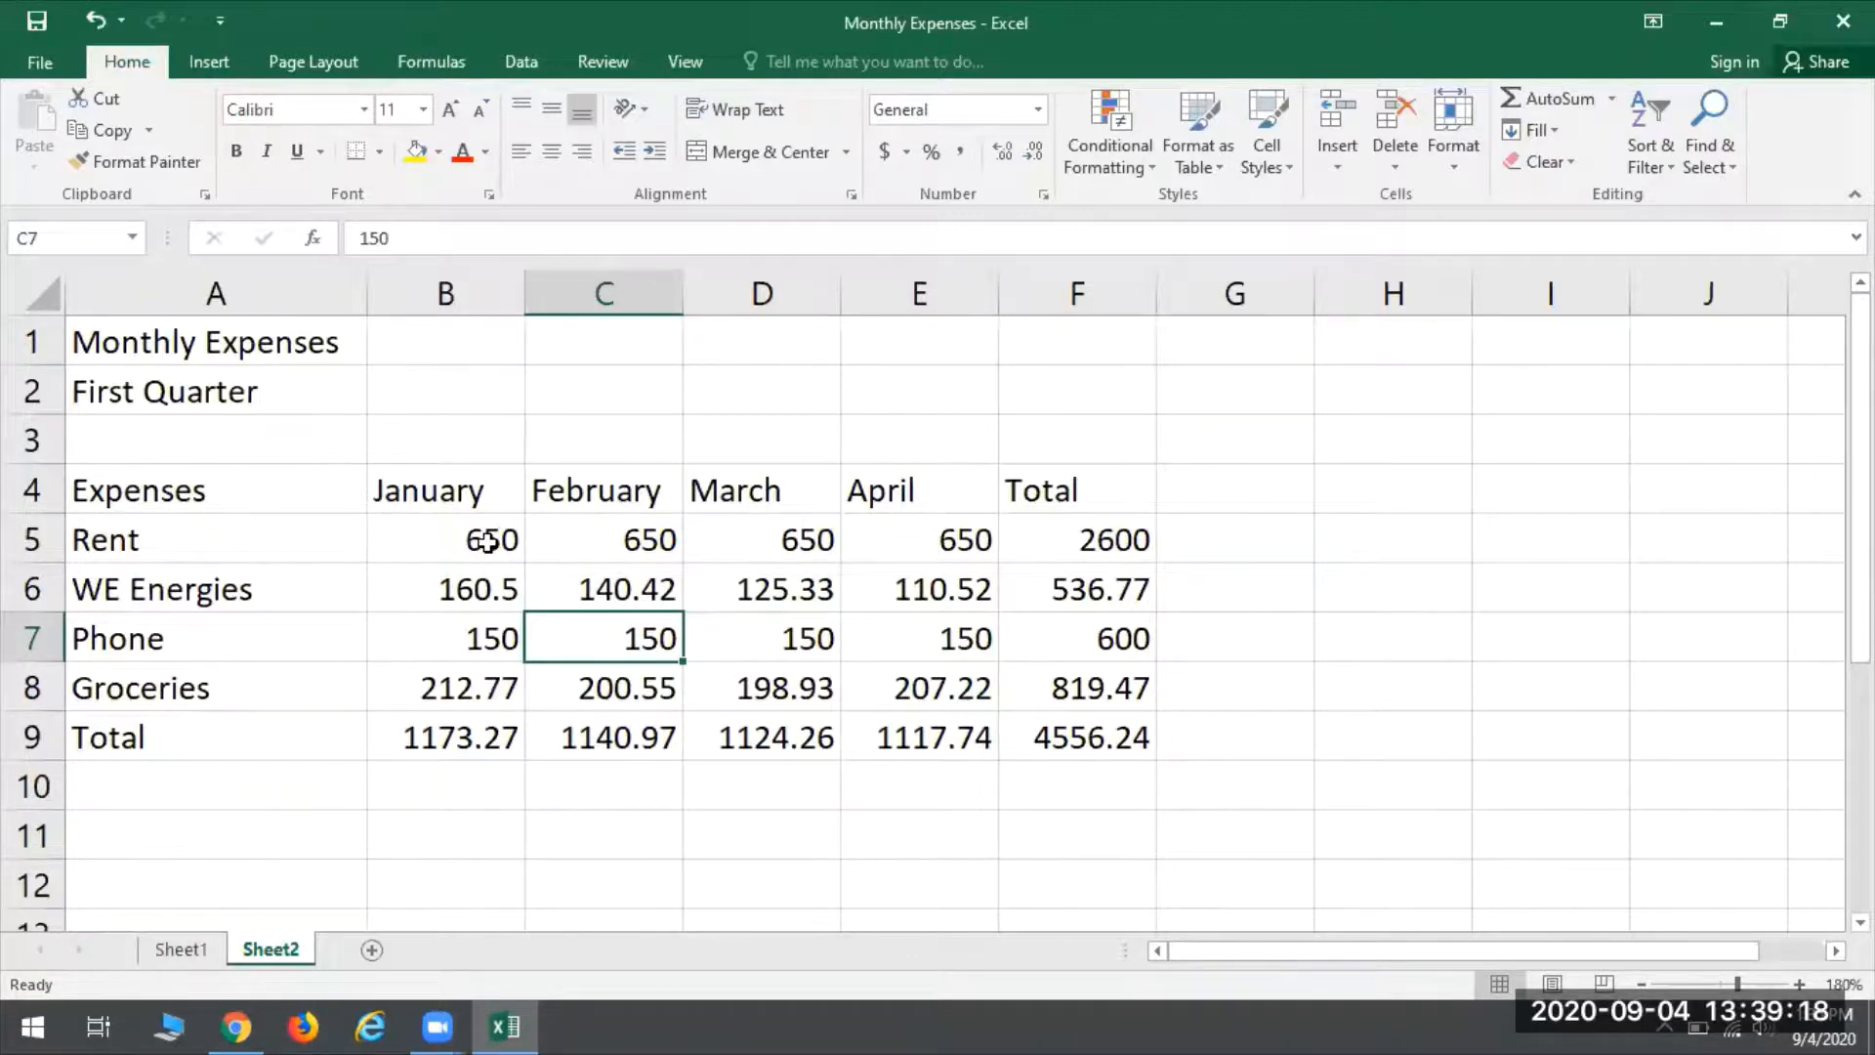
key(ctrl+a)
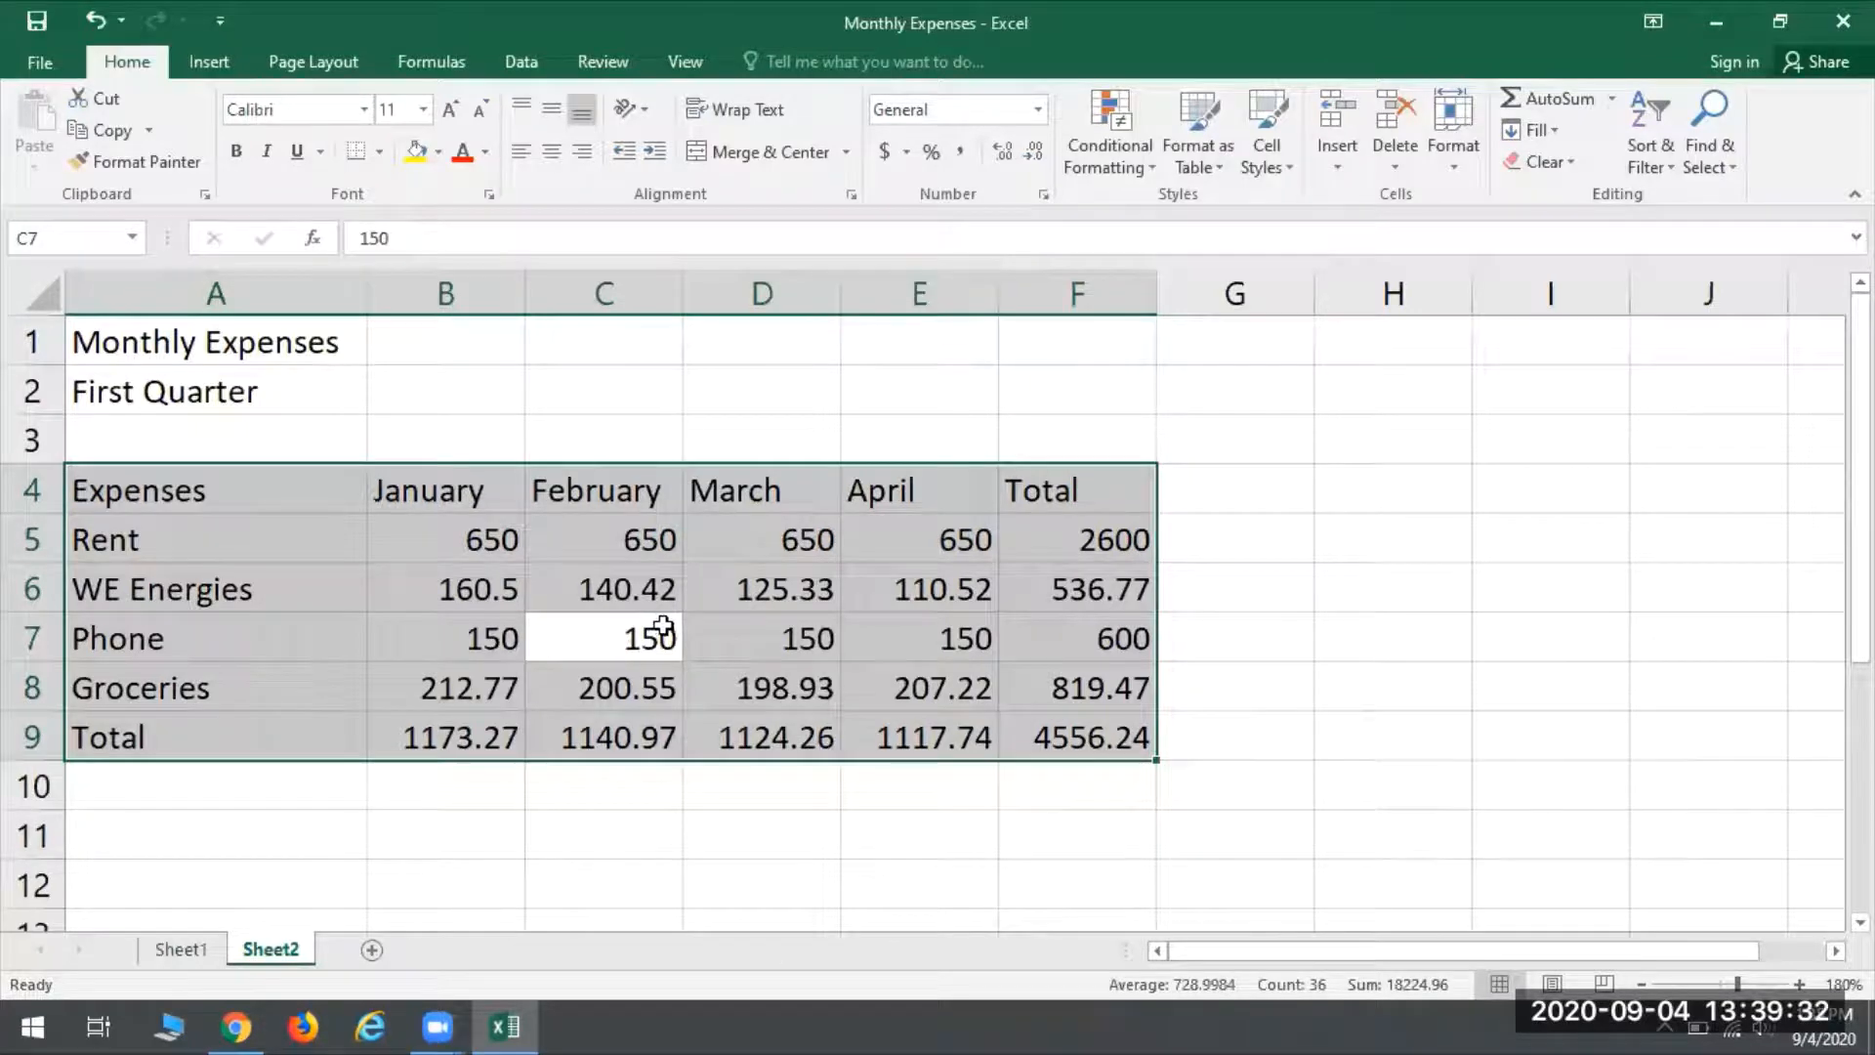
key(ctrl+a)
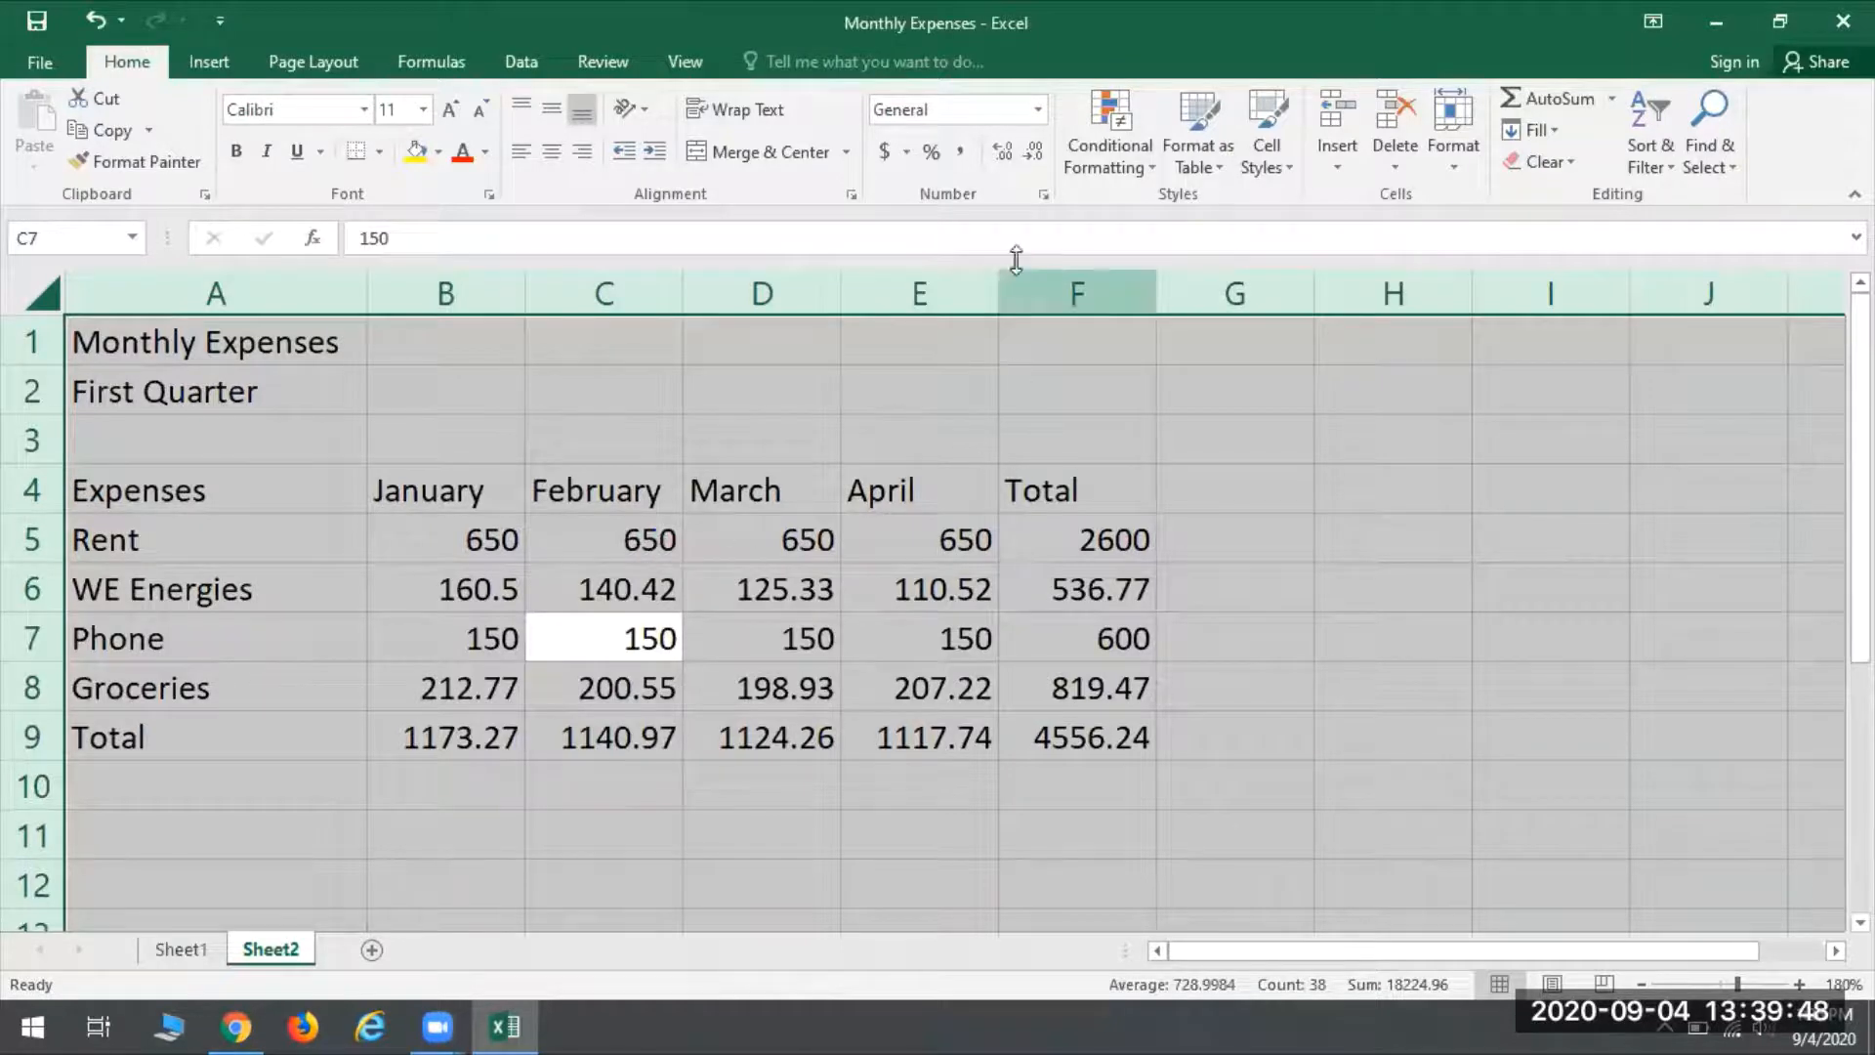
click(882, 154)
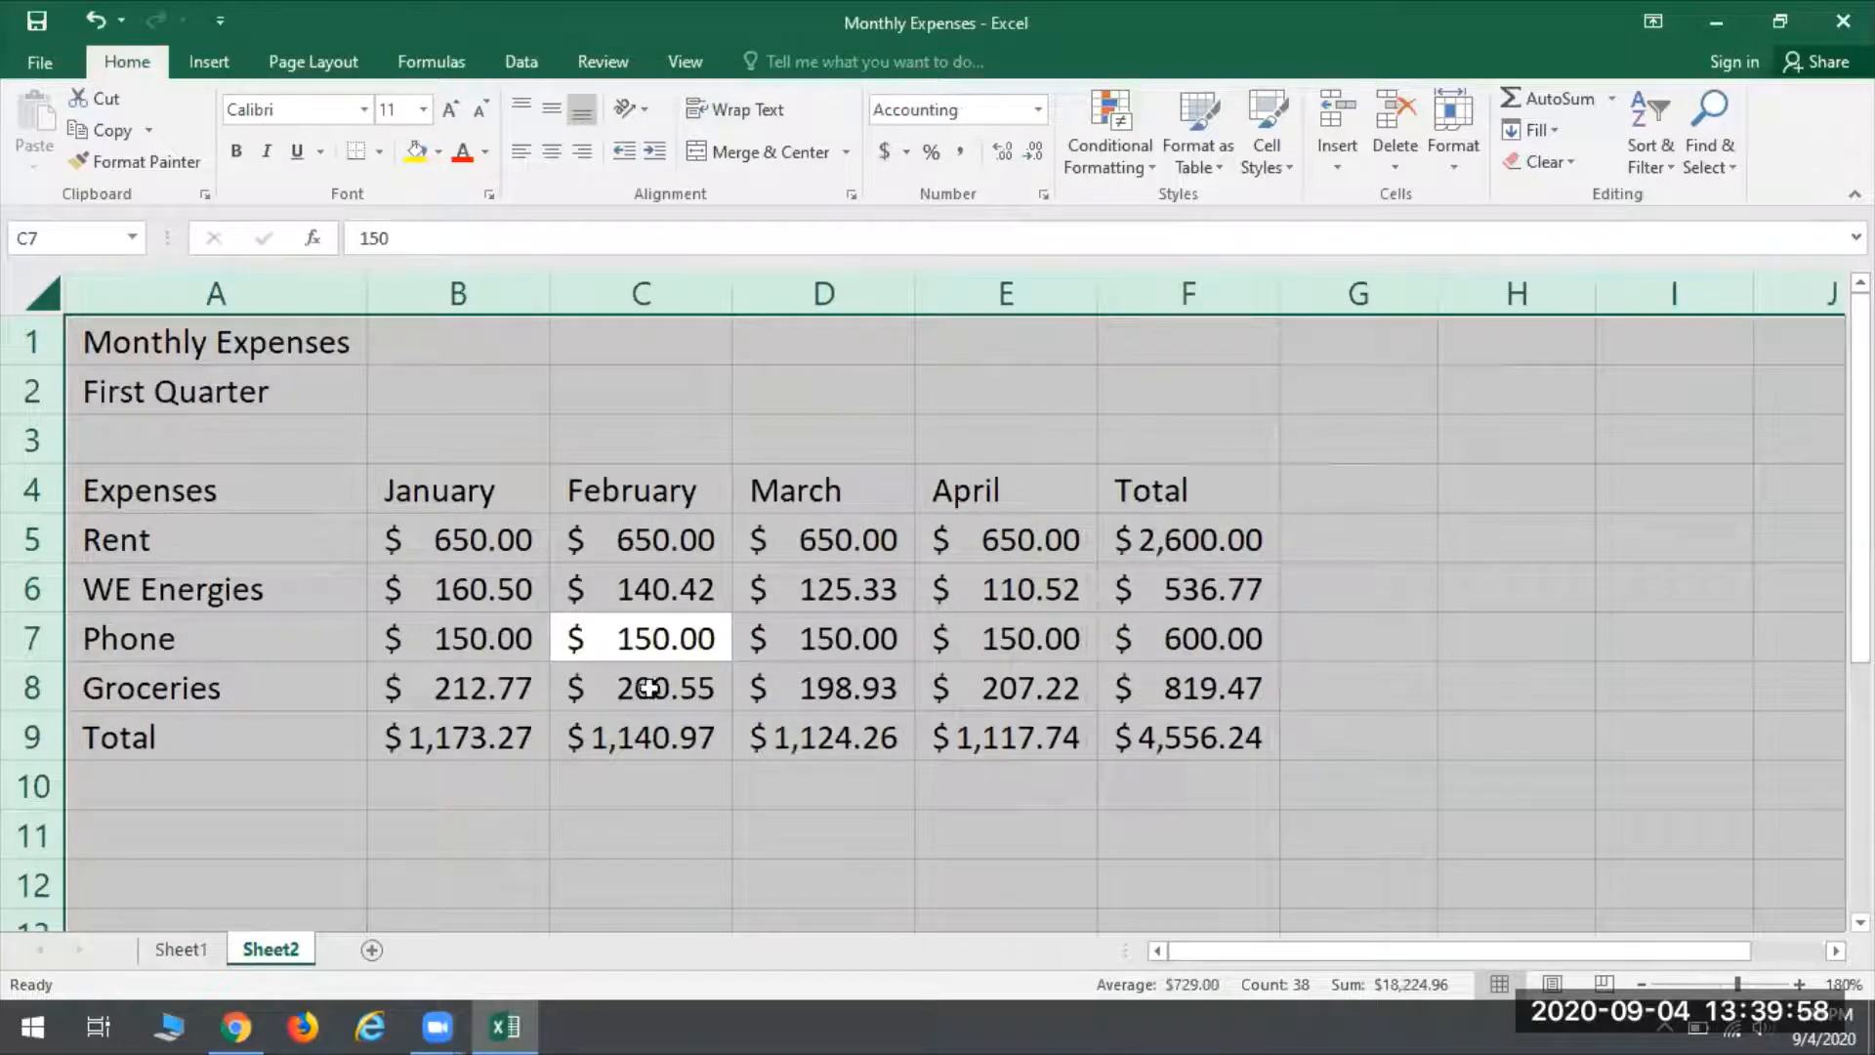
click(1228, 589)
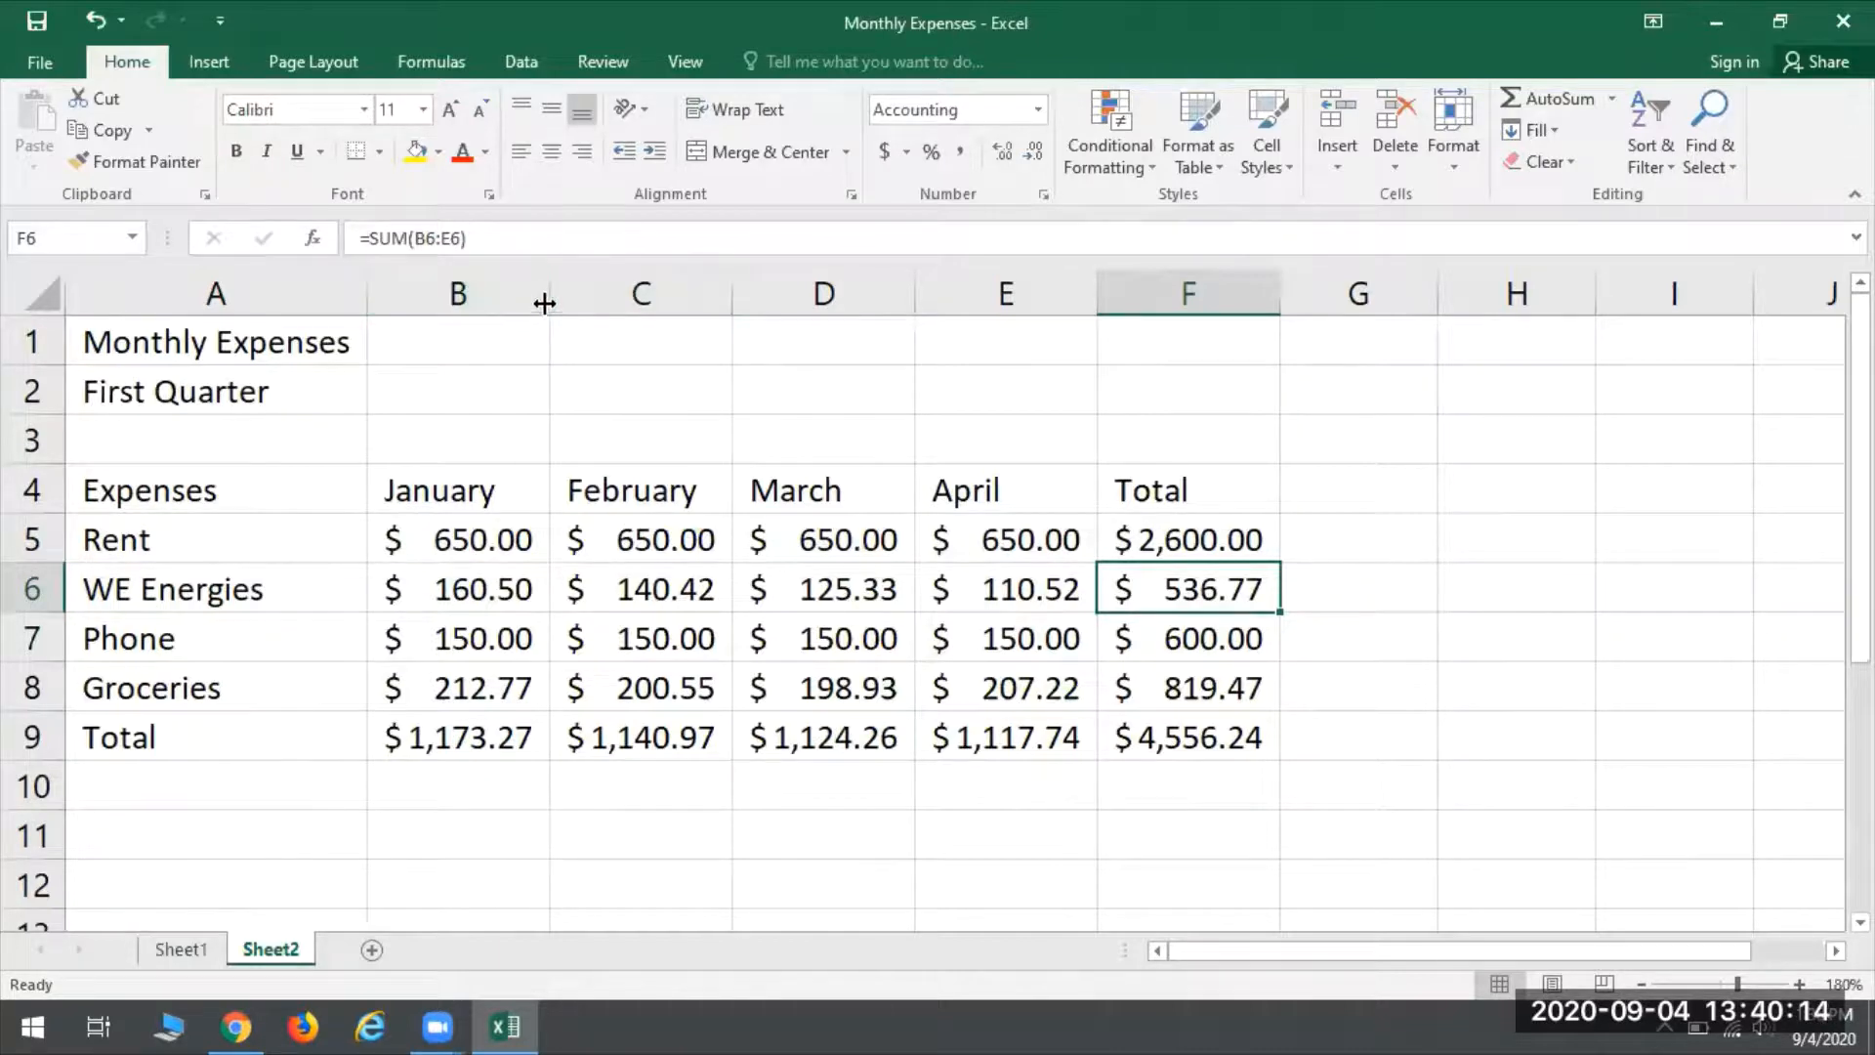
- Narrow column B until the January total no longer fits, and autofit the column to its contents
drag(550, 297, 525, 297)
click(390, 739)
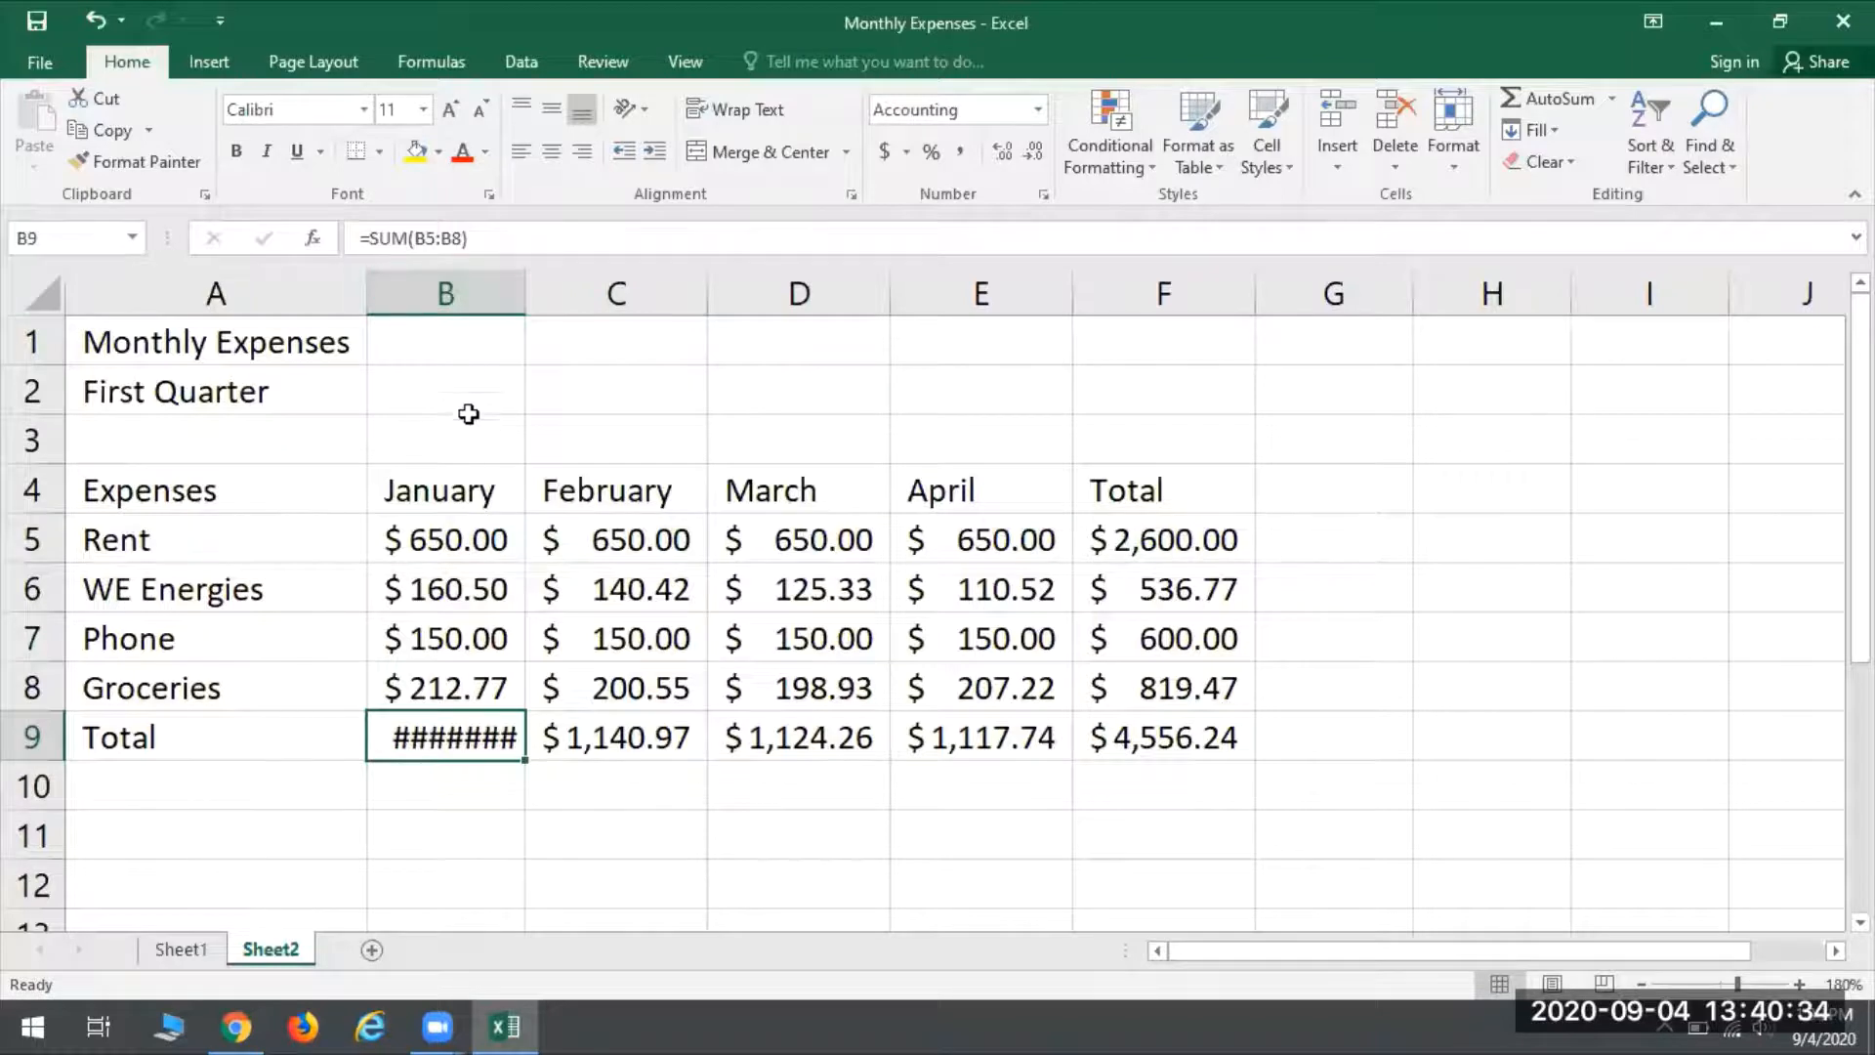
double_click(526, 290)
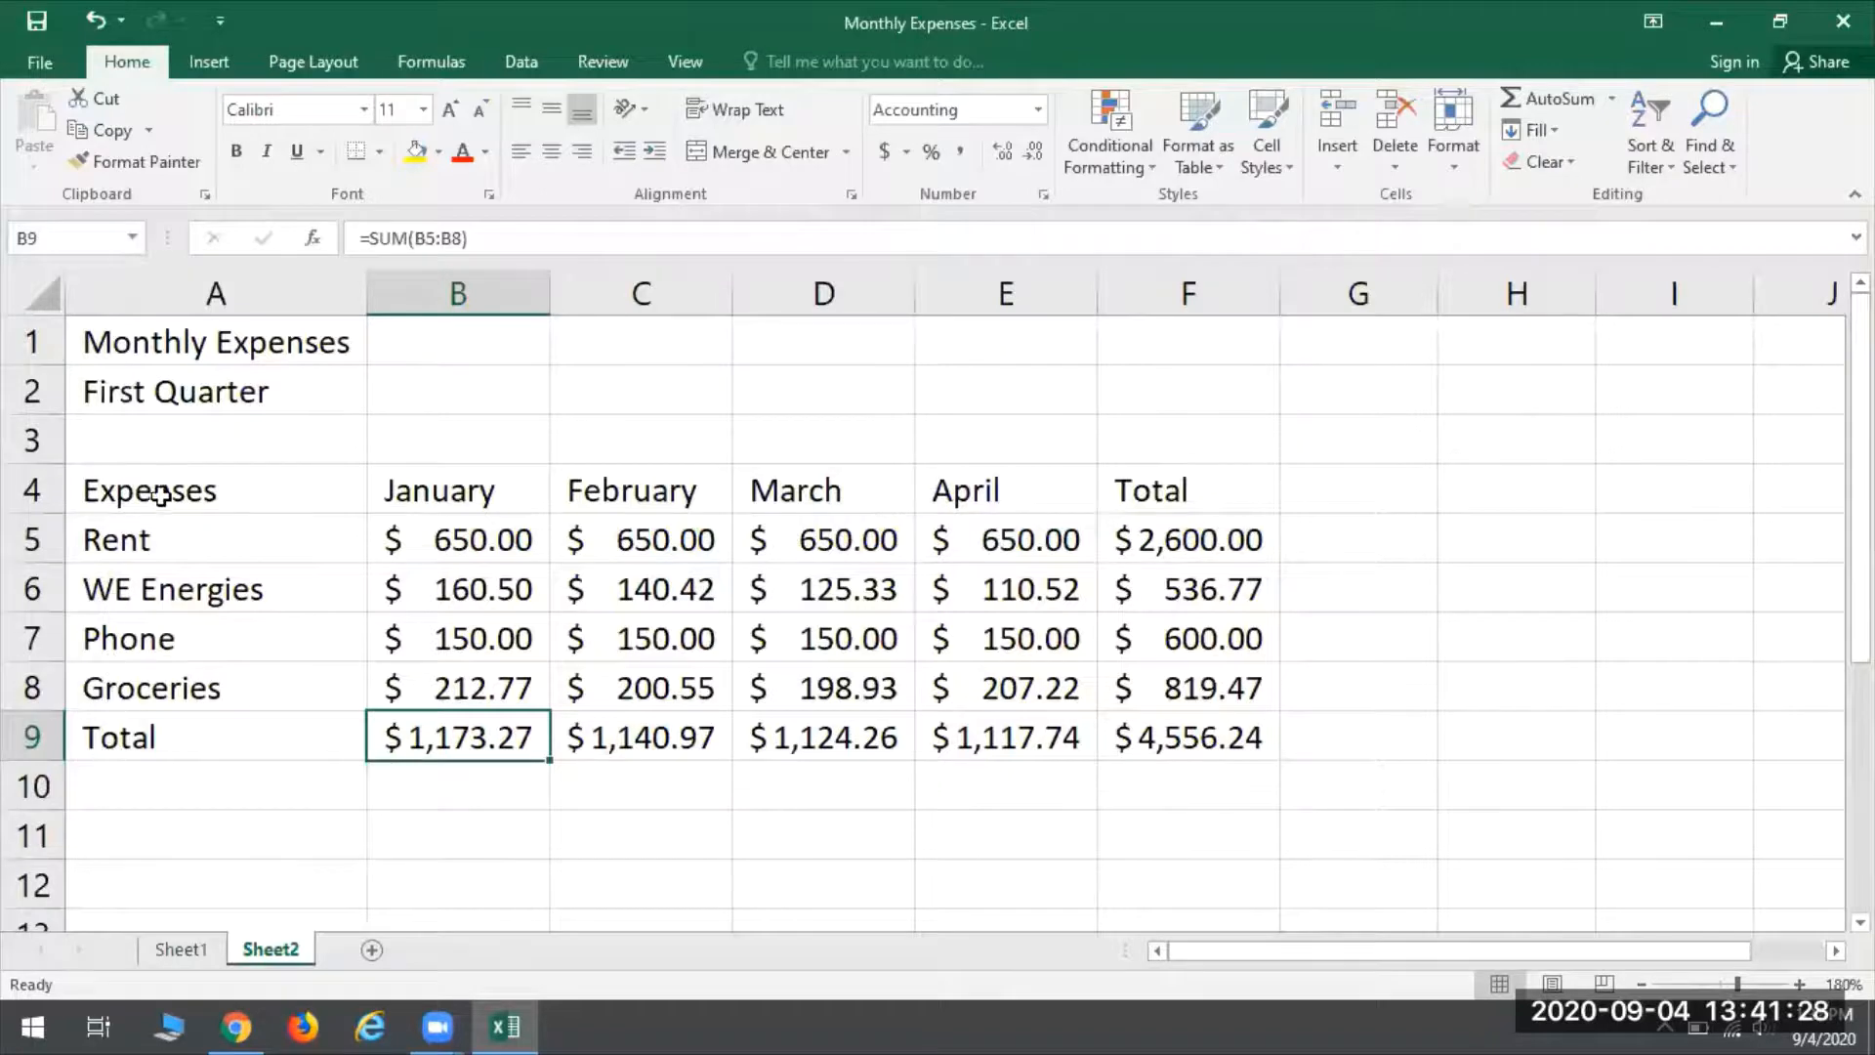
- Make the expense labels in A4:A9 bold
drag(138, 478, 158, 747)
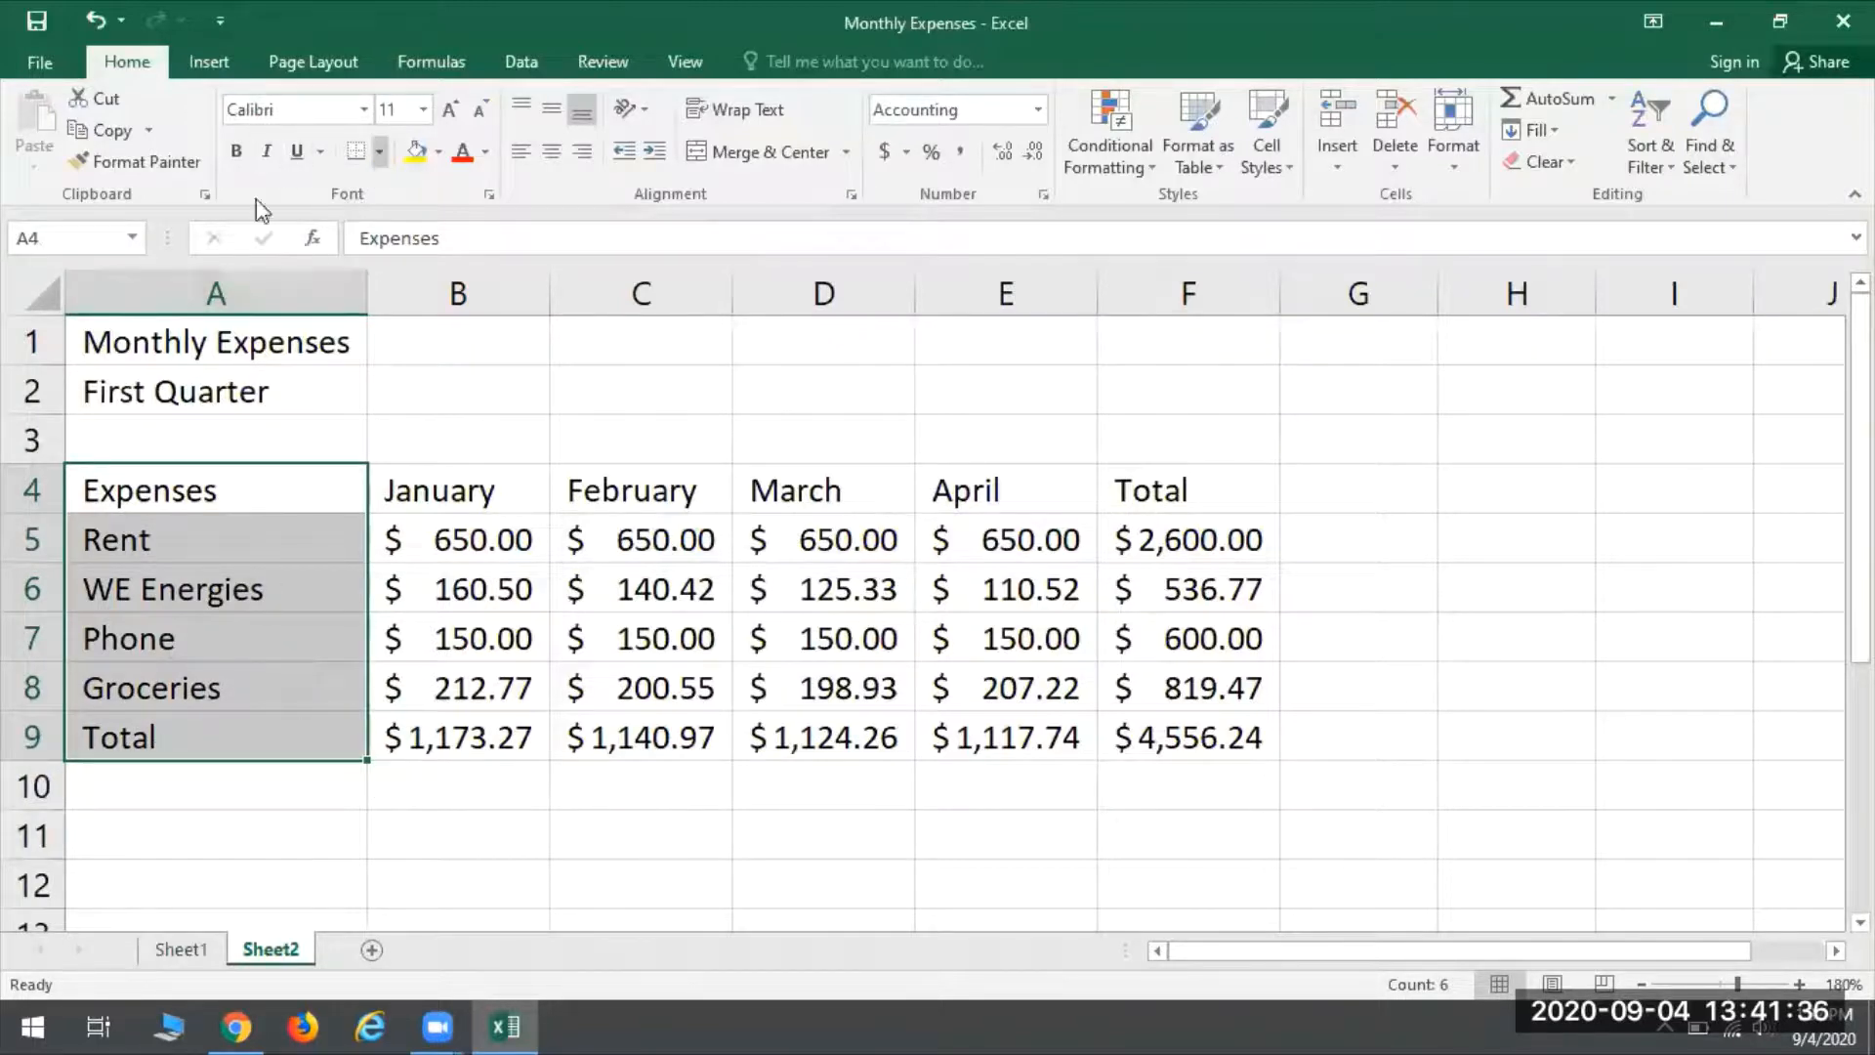
click(236, 152)
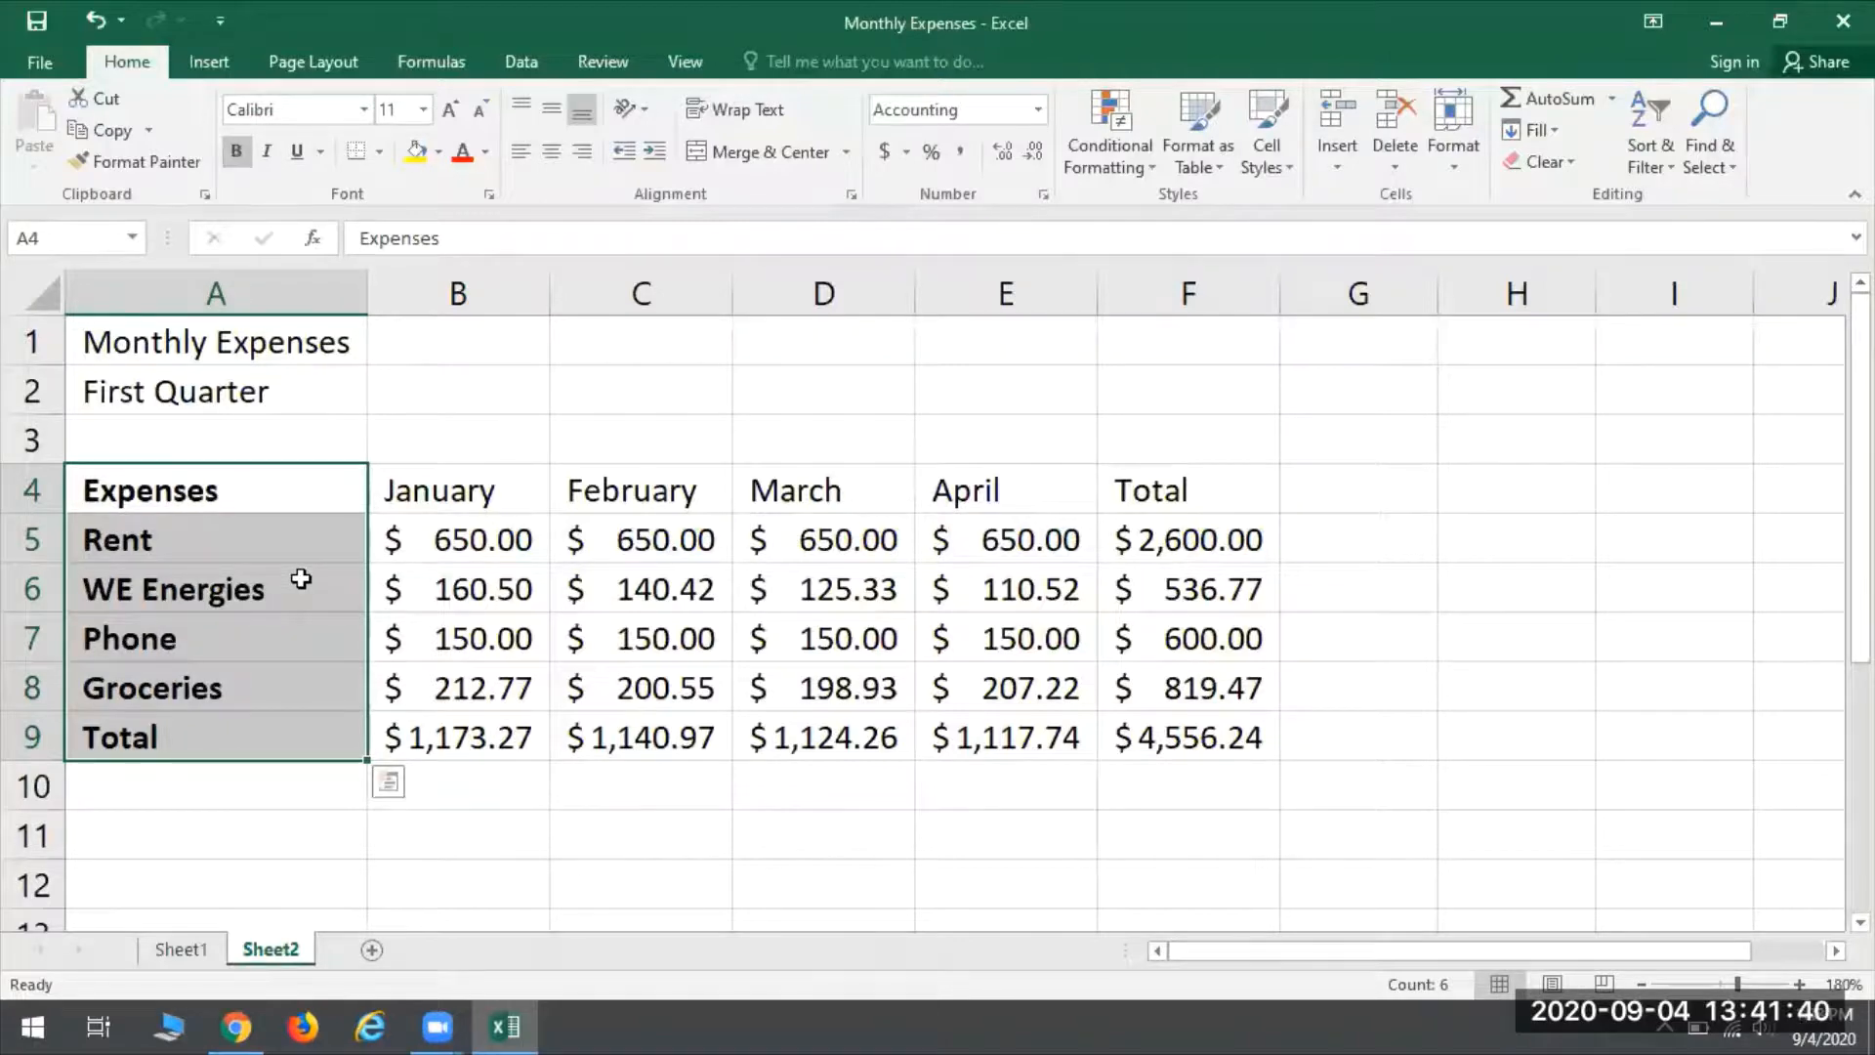
click(587, 589)
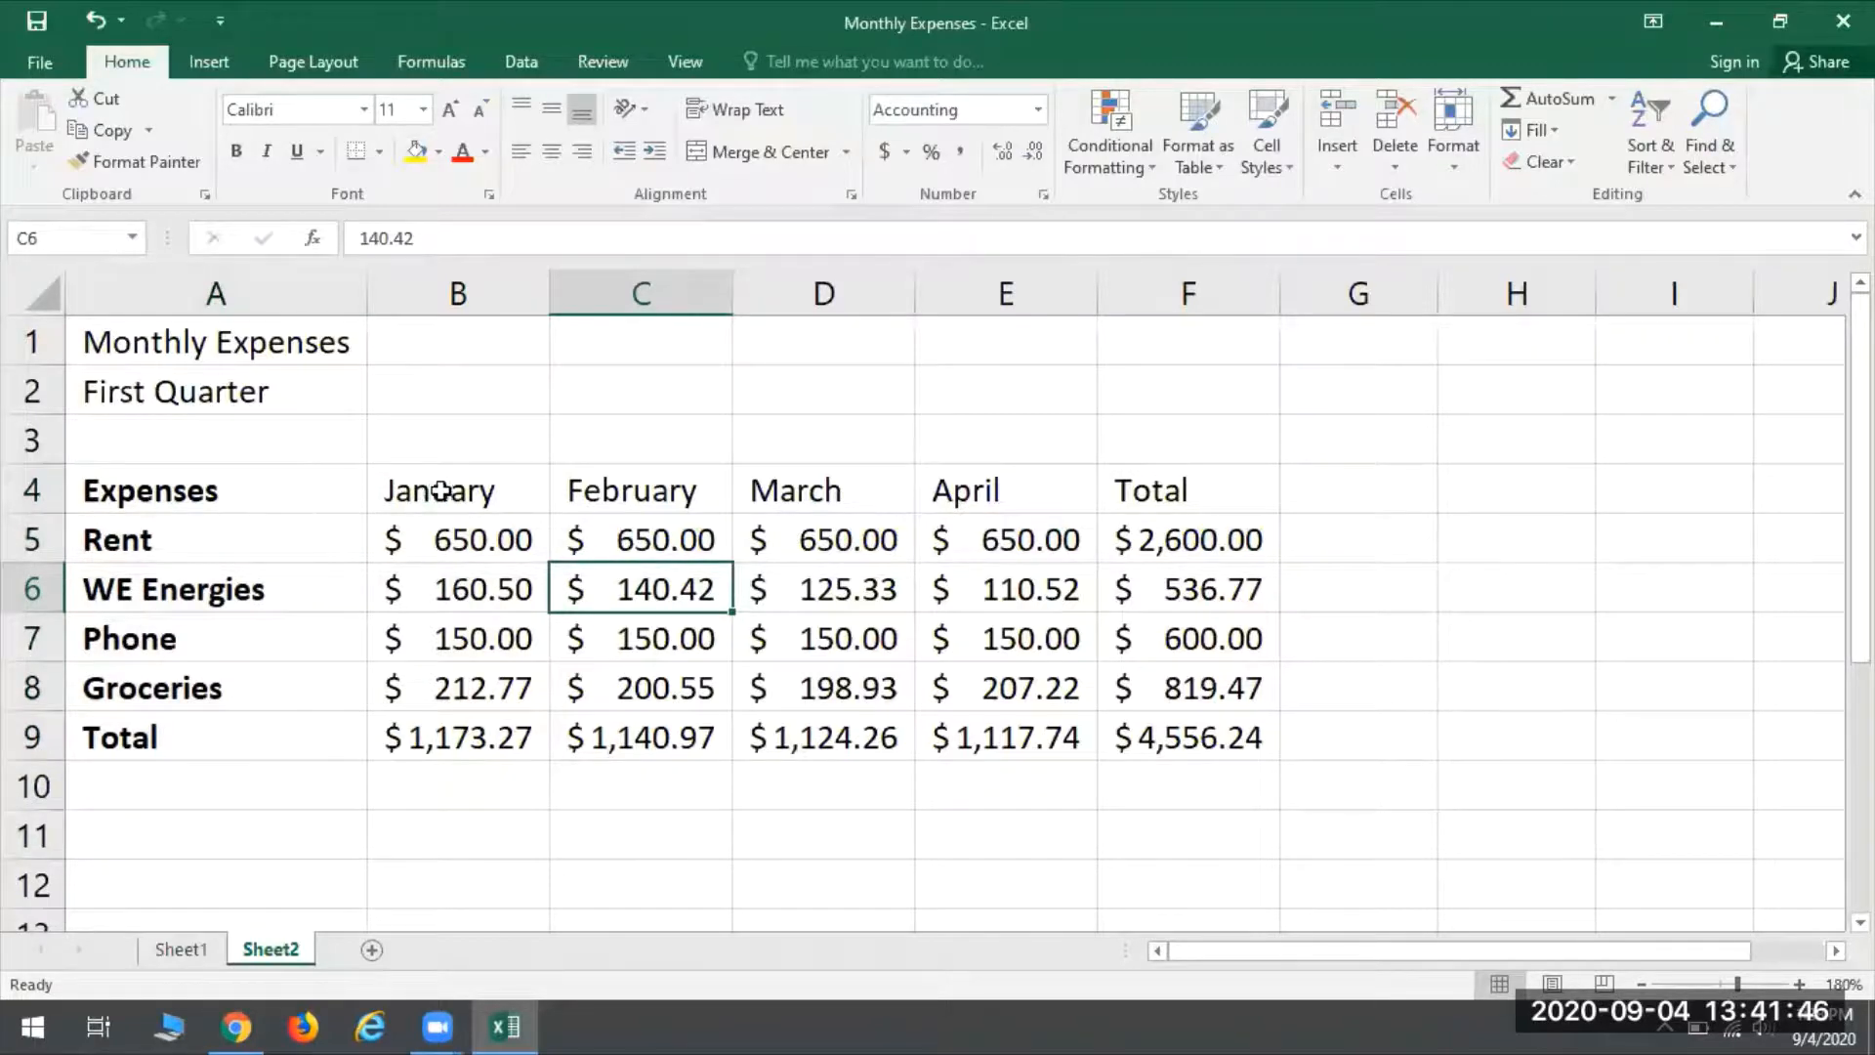
- Angle the month headings January to April in B4:E4 counterclockwise
drag(404, 480, 994, 482)
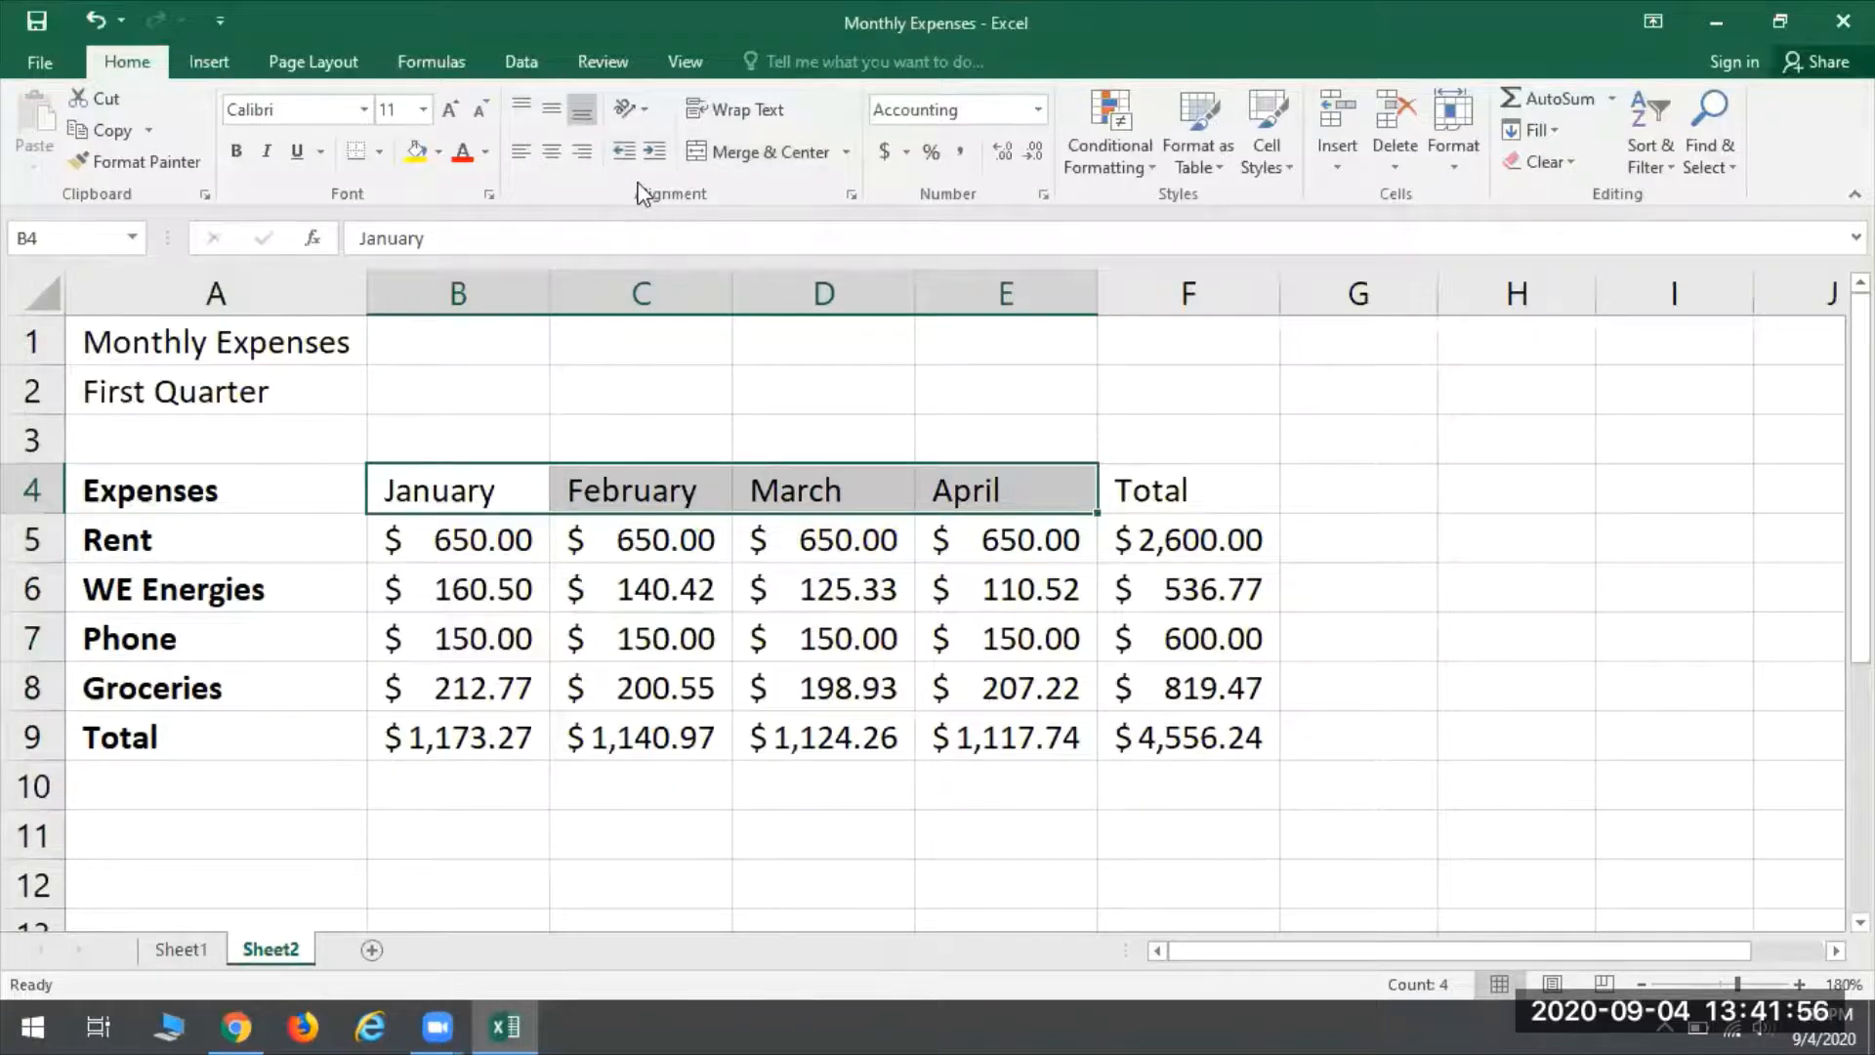
click(641, 118)
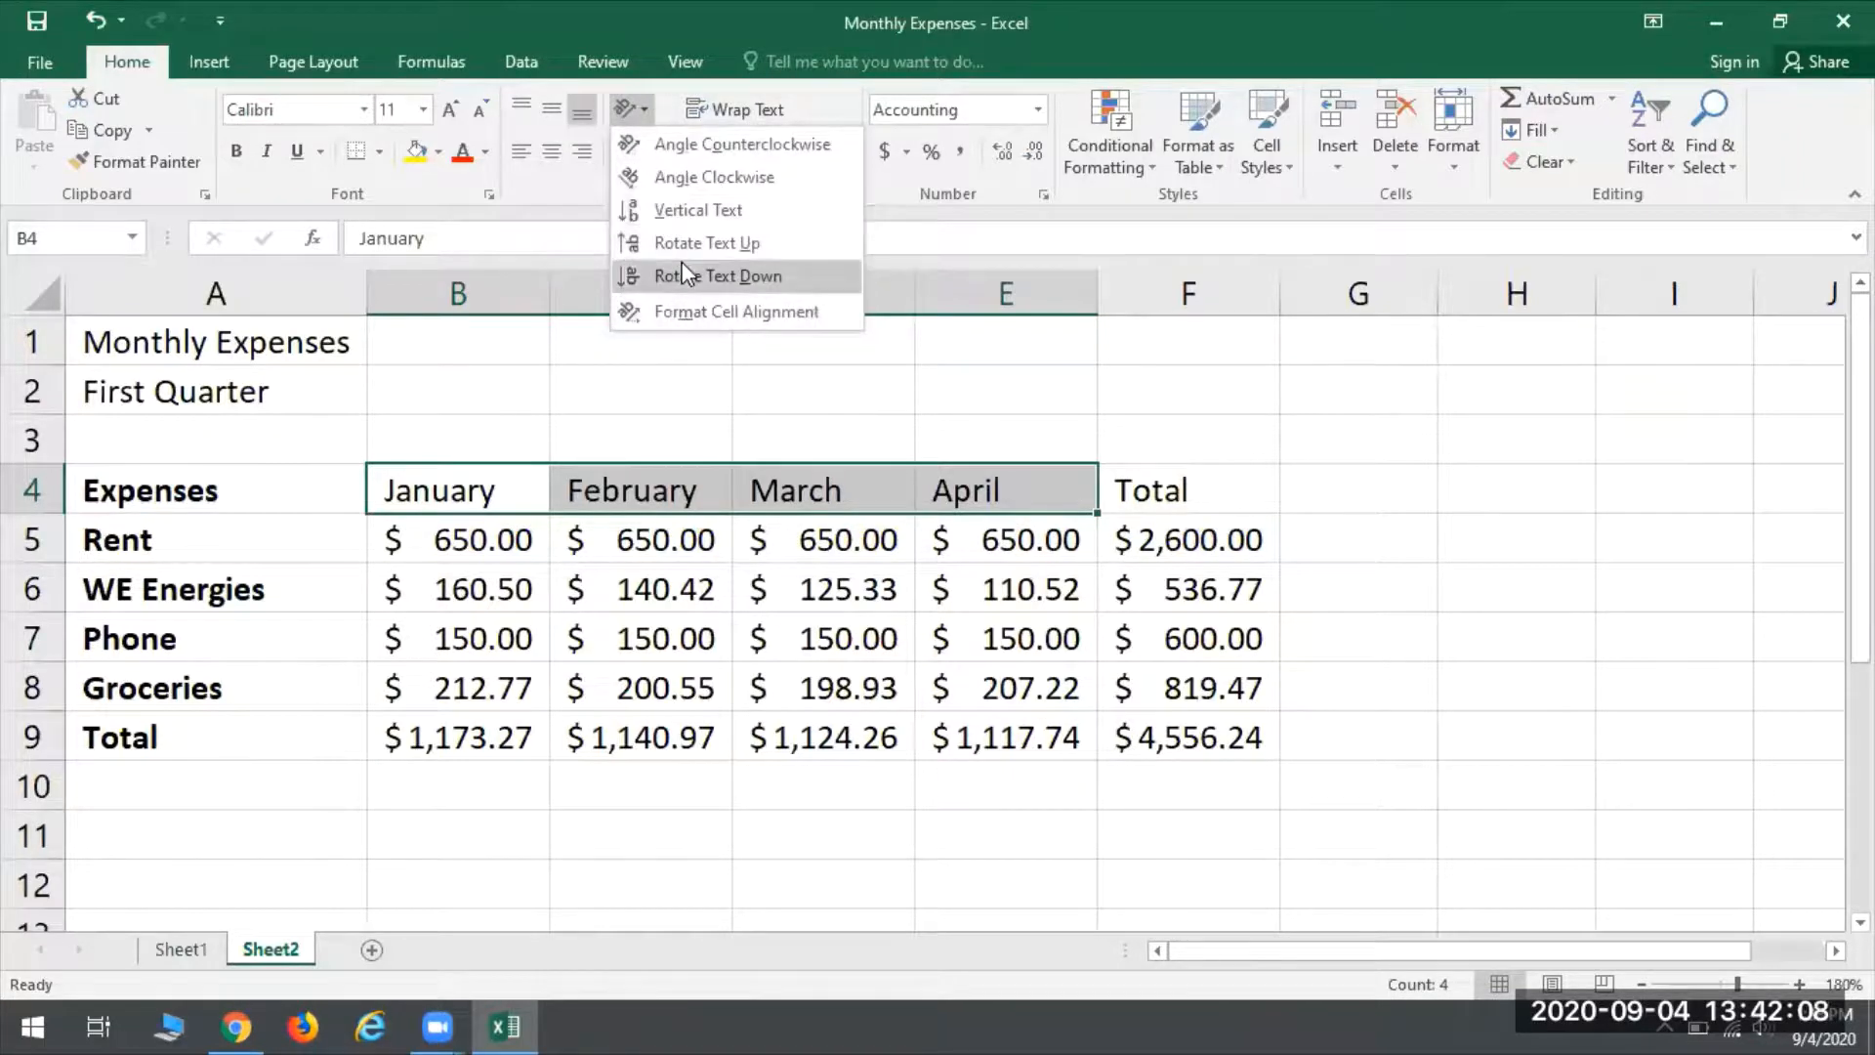
click(690, 152)
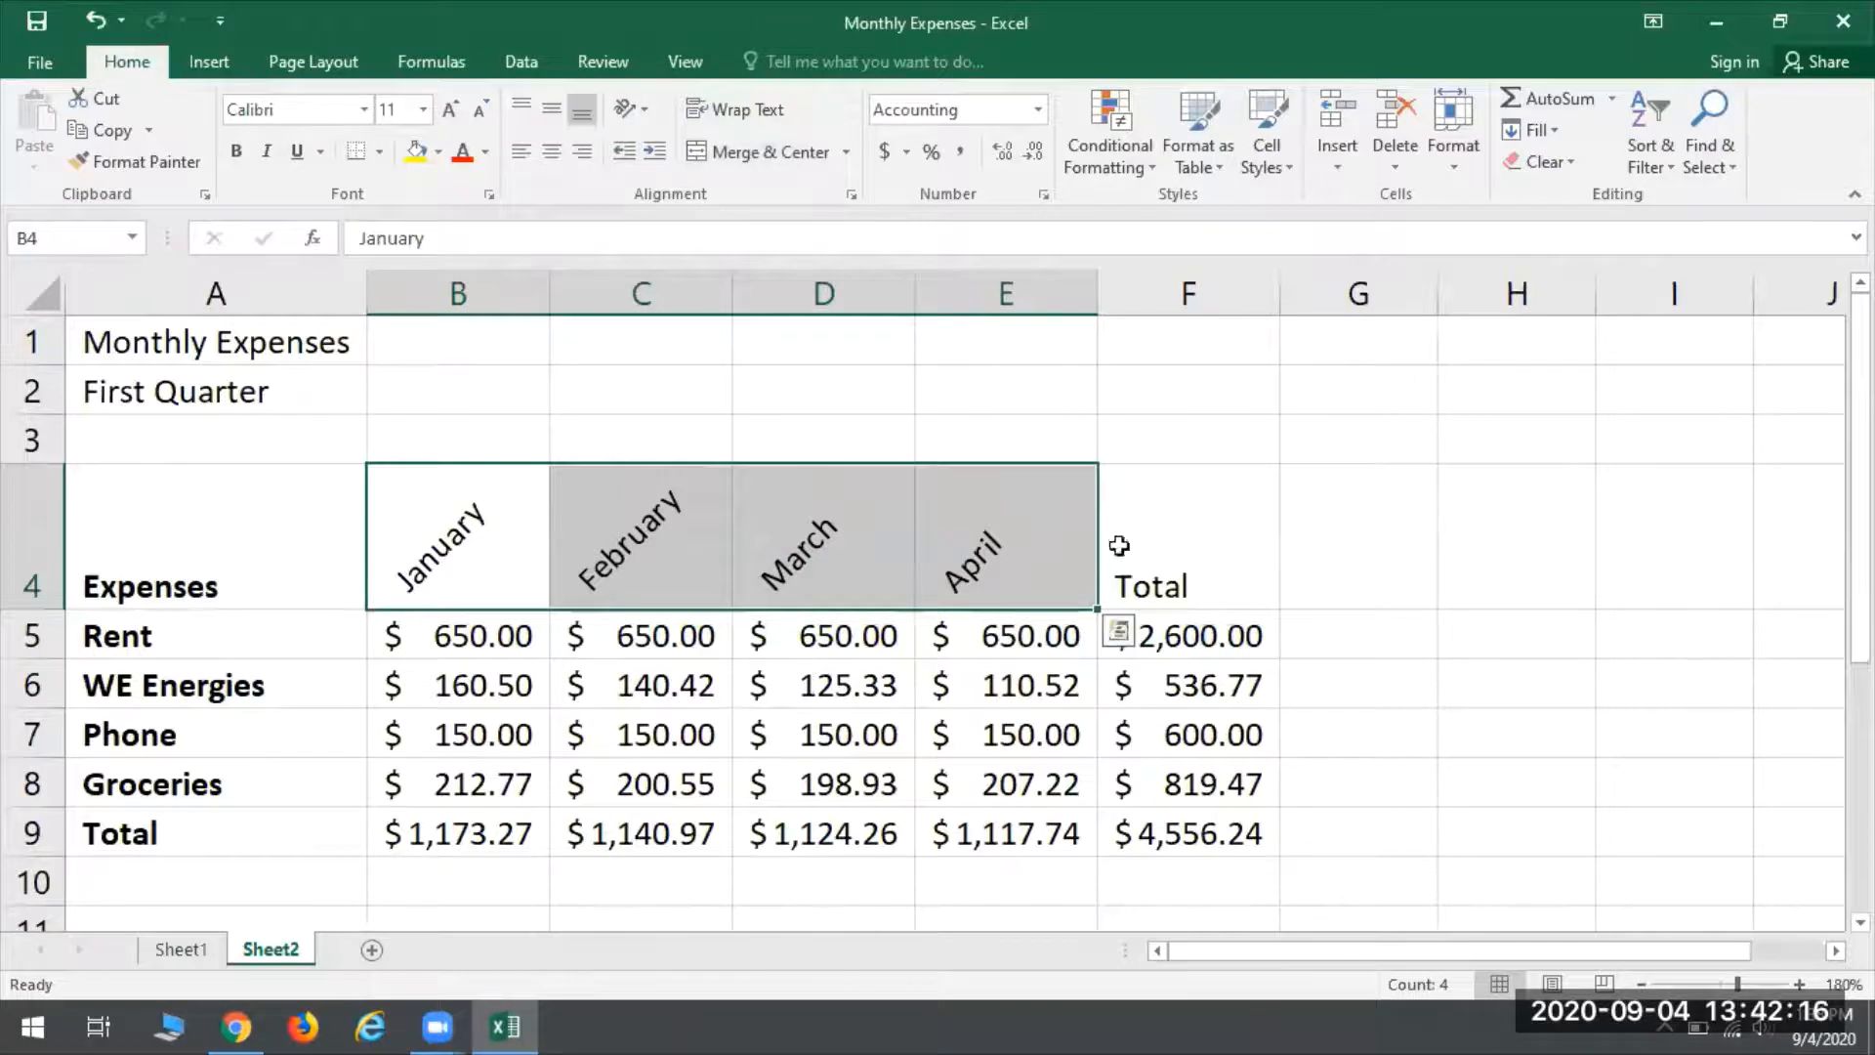
click(416, 534)
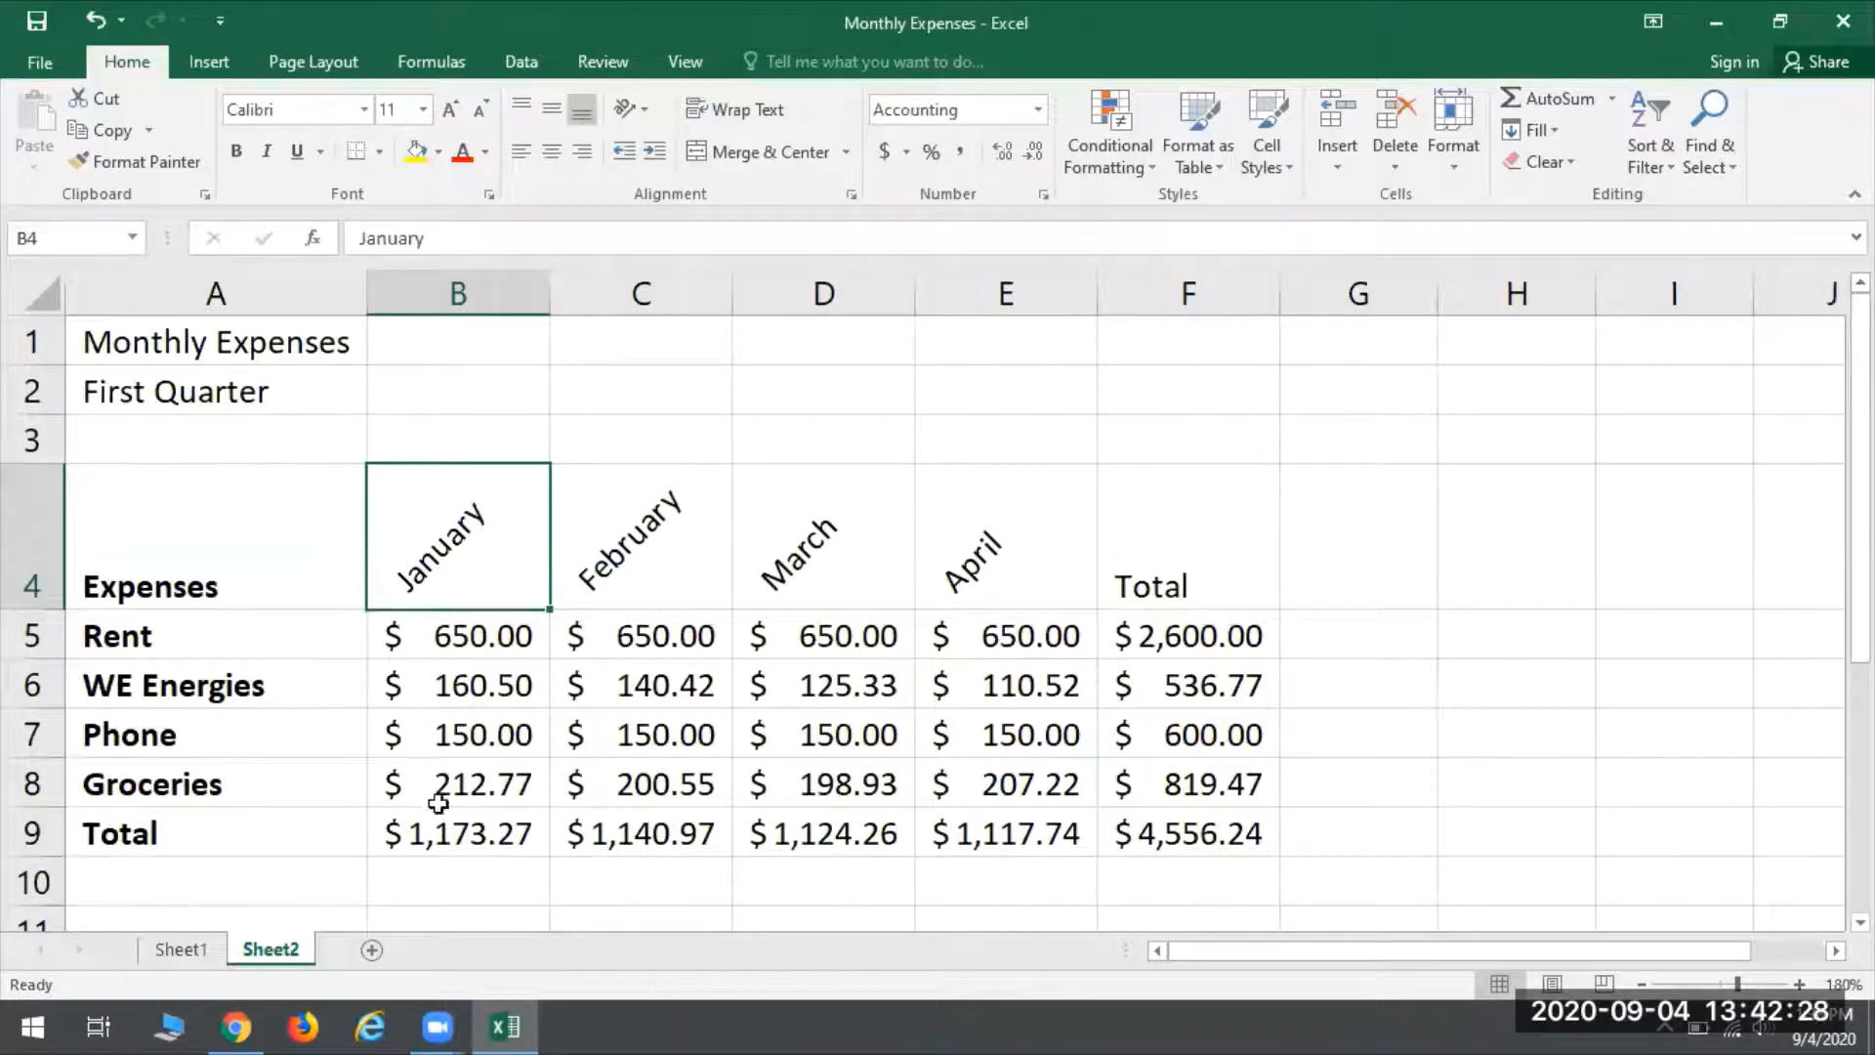
- Color the total amounts in B9:F9 red
drag(439, 830, 1179, 831)
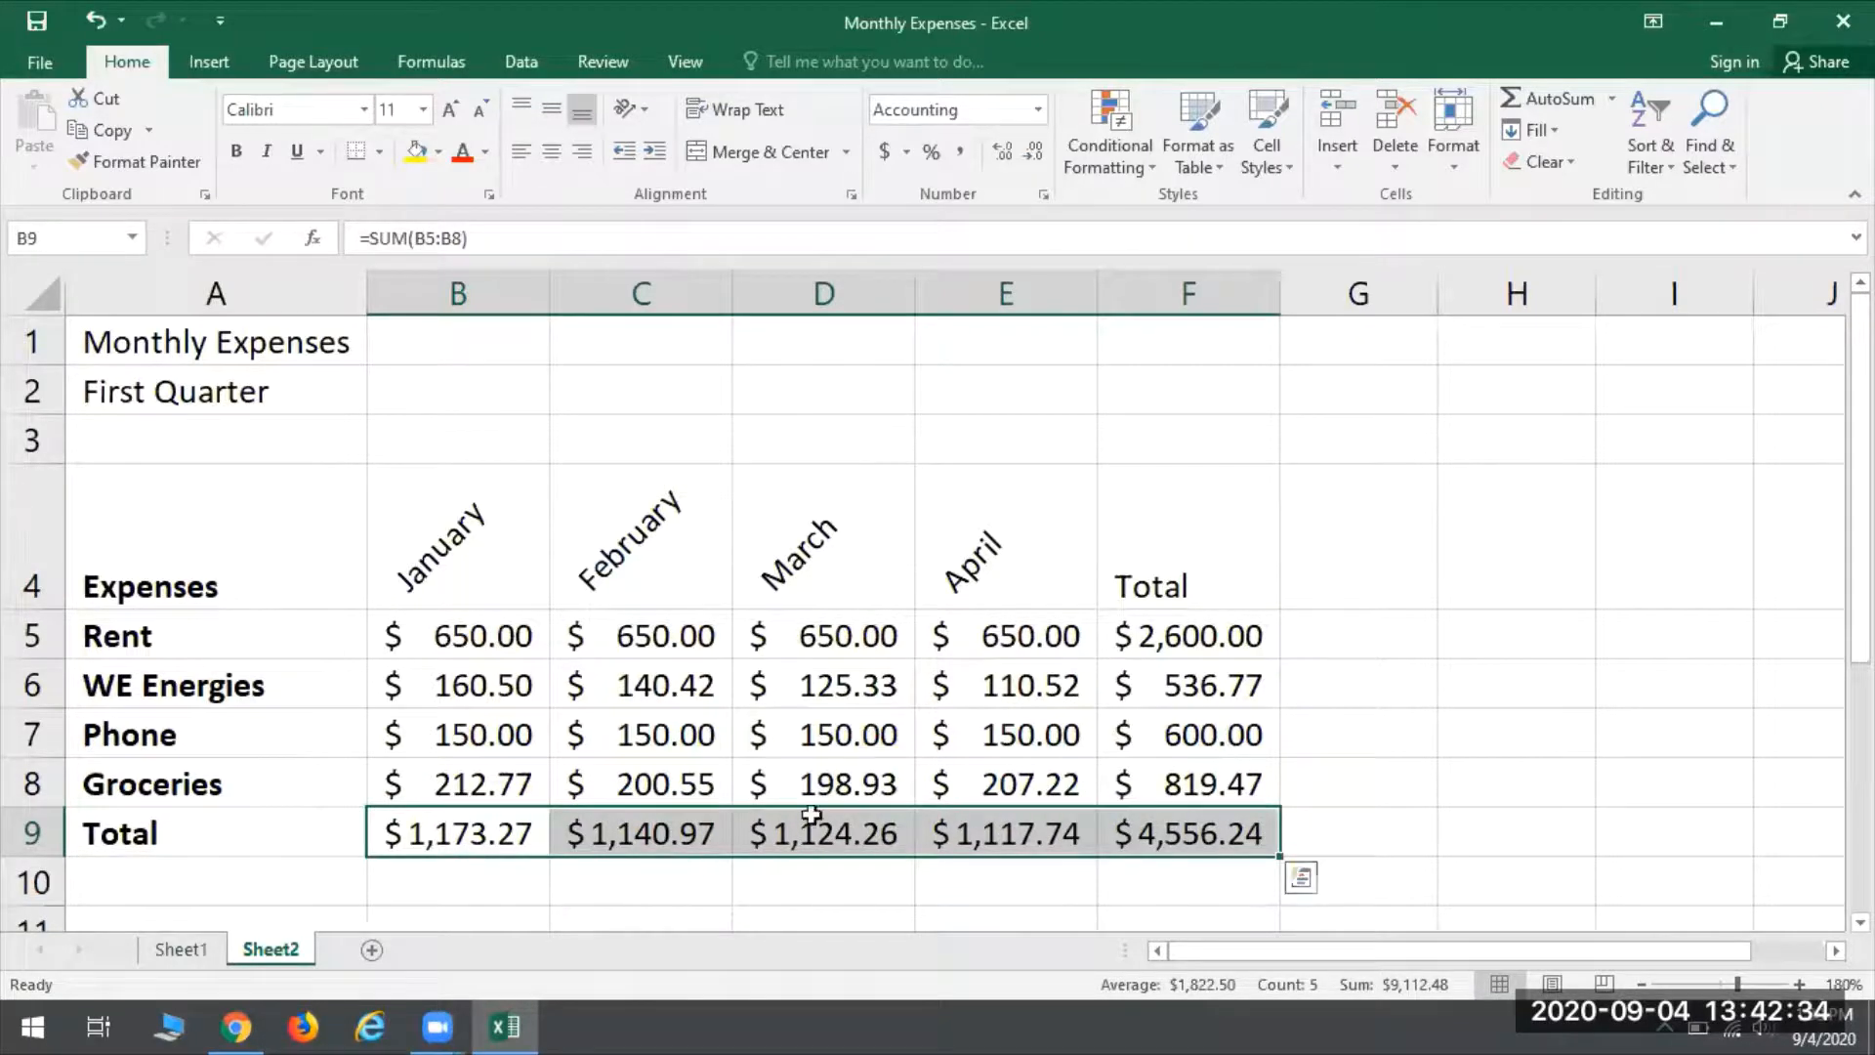
click(458, 154)
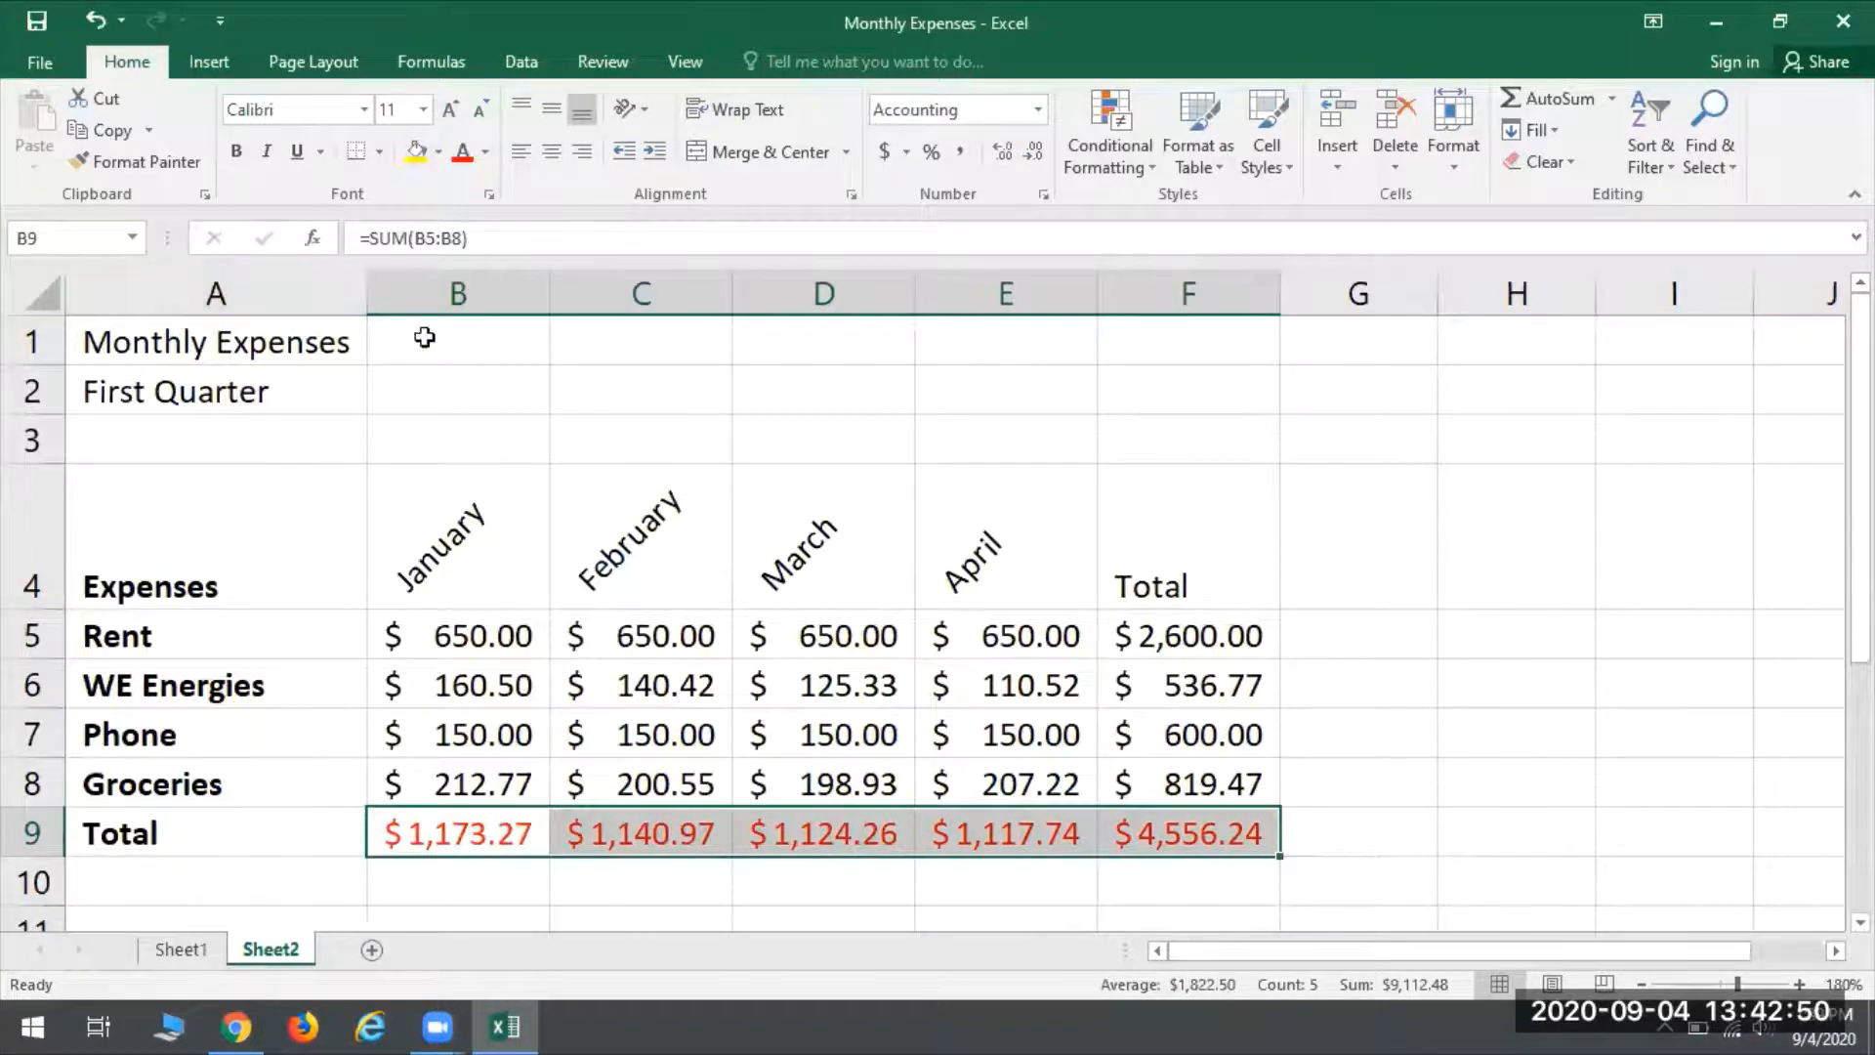
click(291, 386)
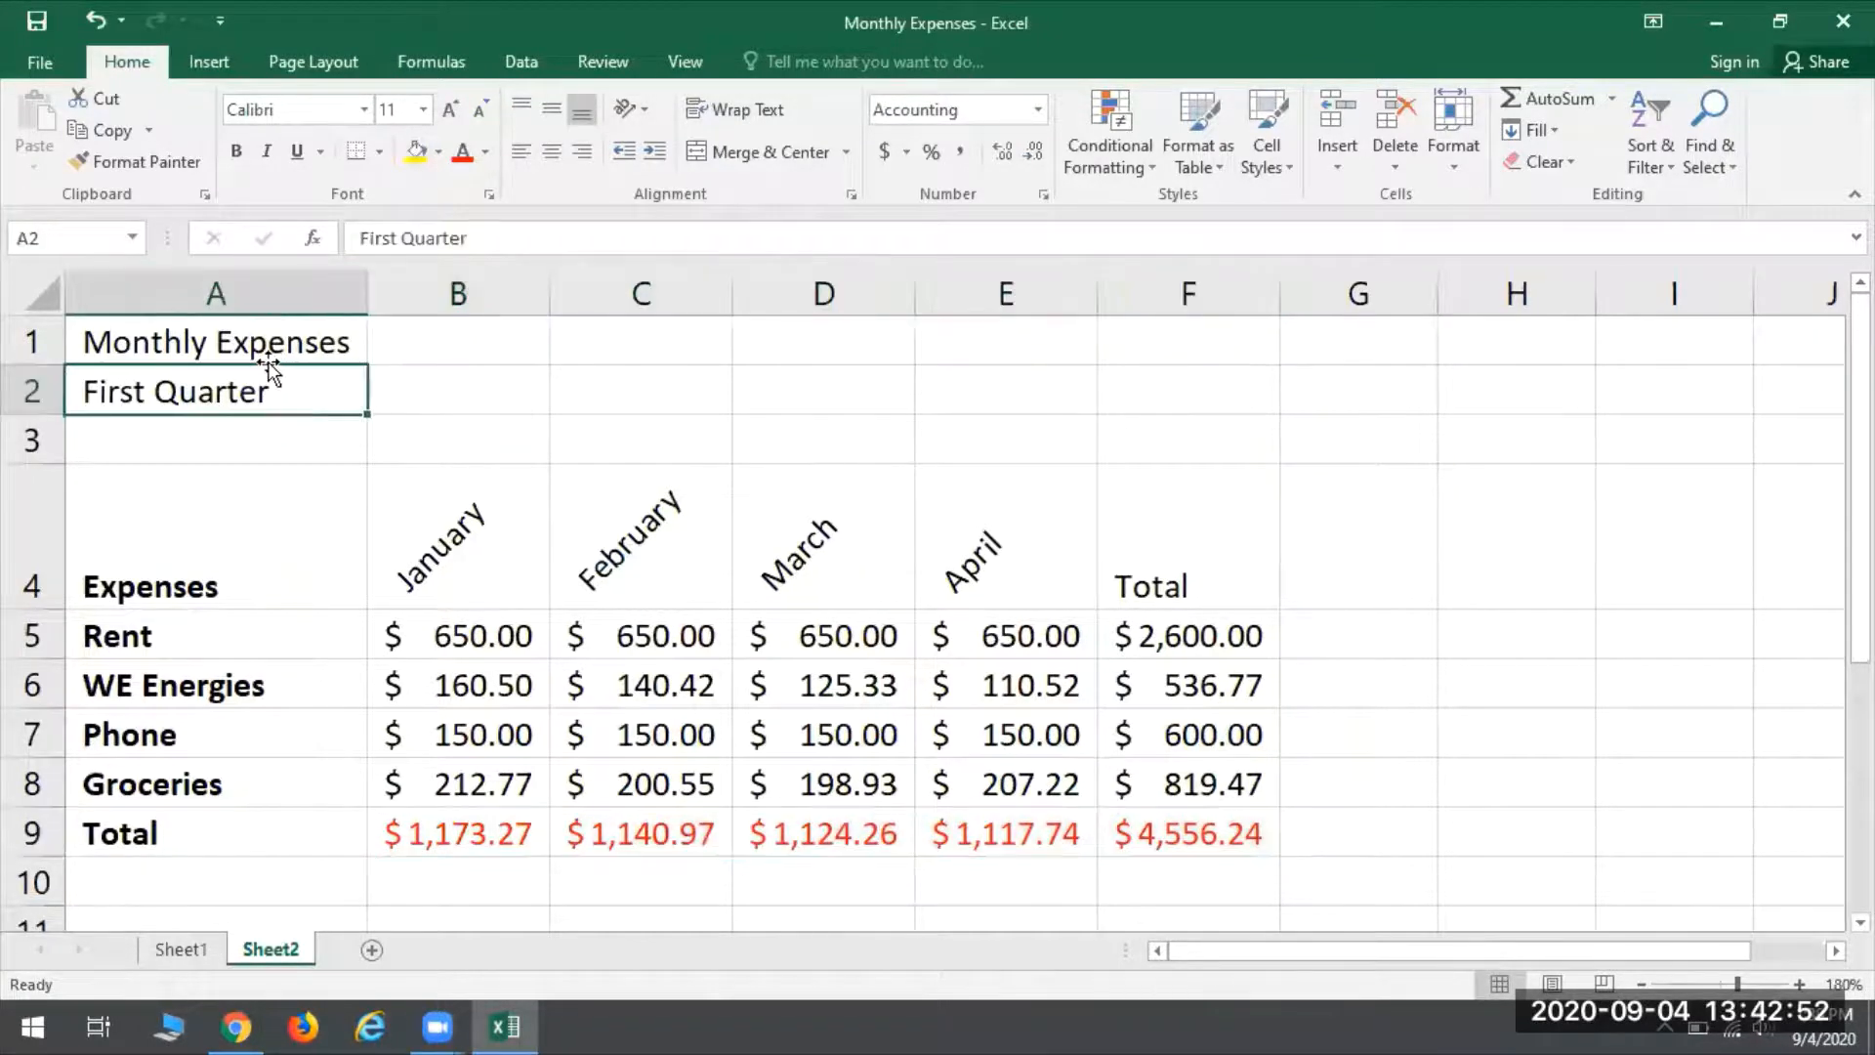
- Merge and center the Monthly Expenses title across A1:F1 and format it bold at font size 22
click(263, 342)
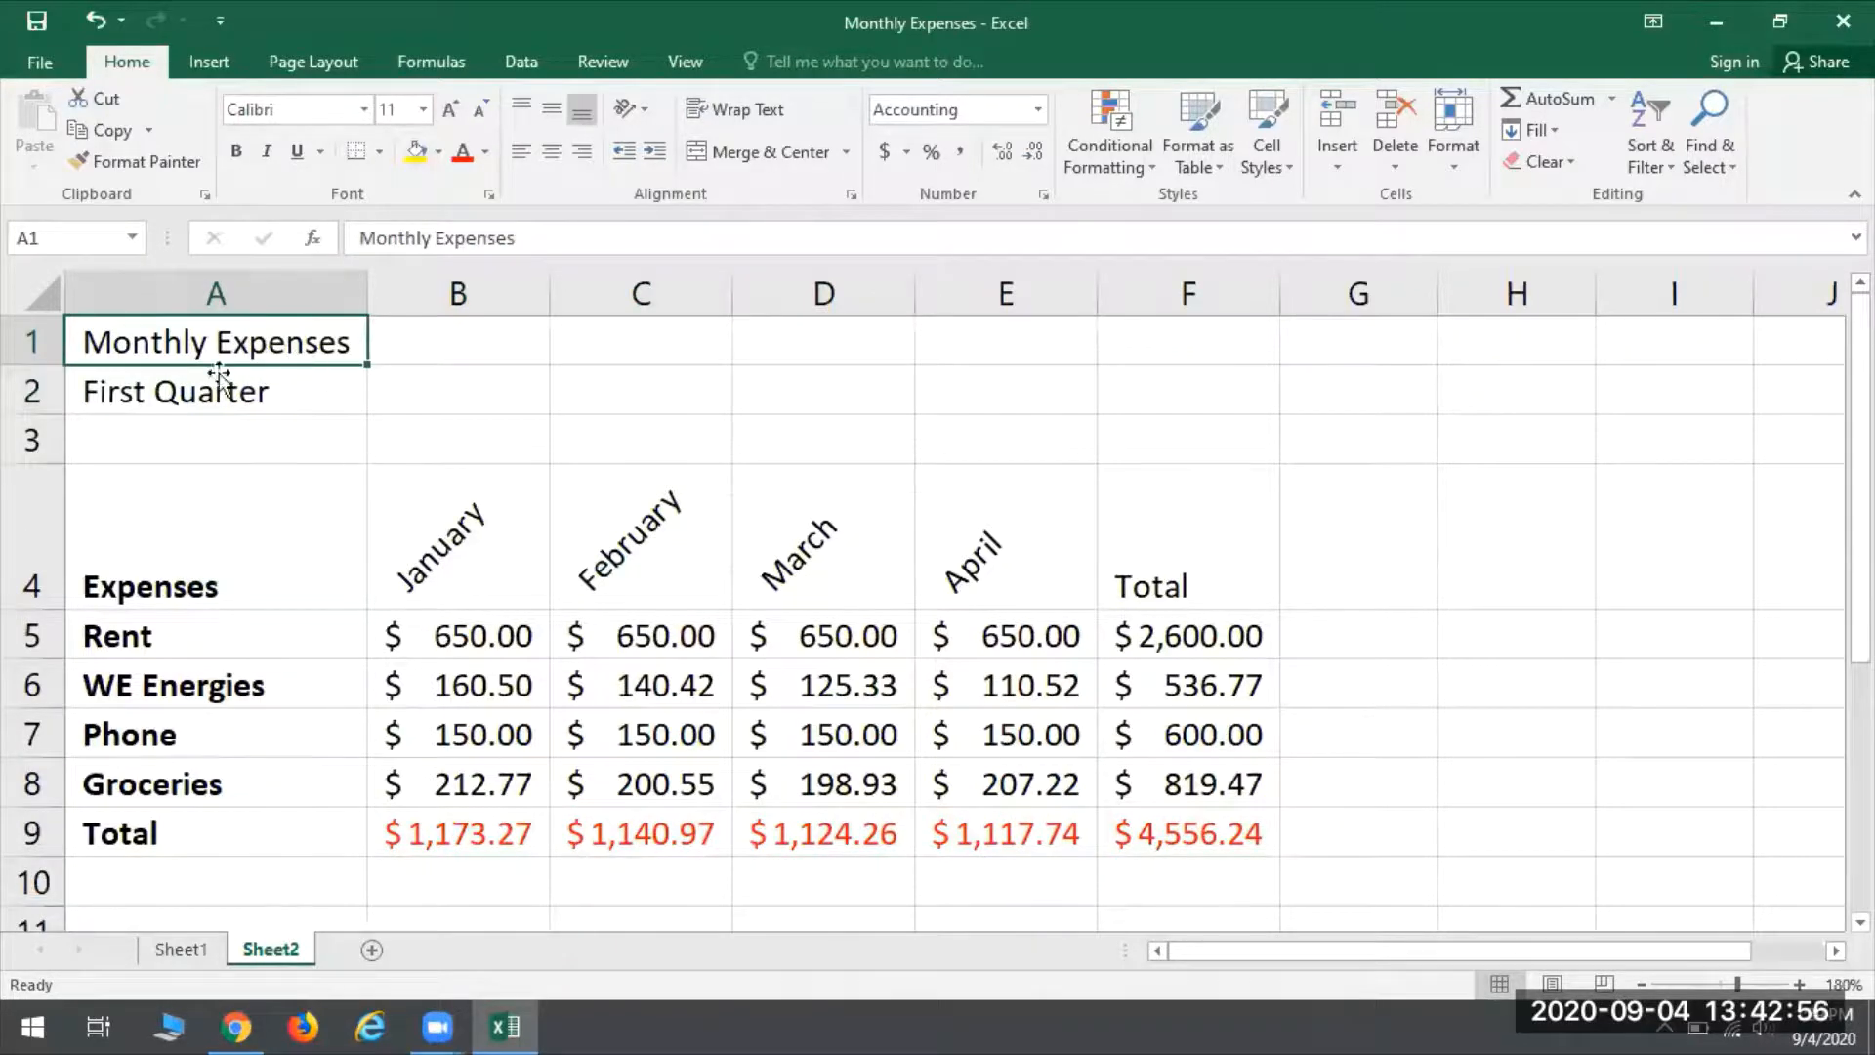
mouse_move(145, 329)
mouse_down()
mouse_move(992, 352)
mouse_move(1264, 323)
mouse_up()
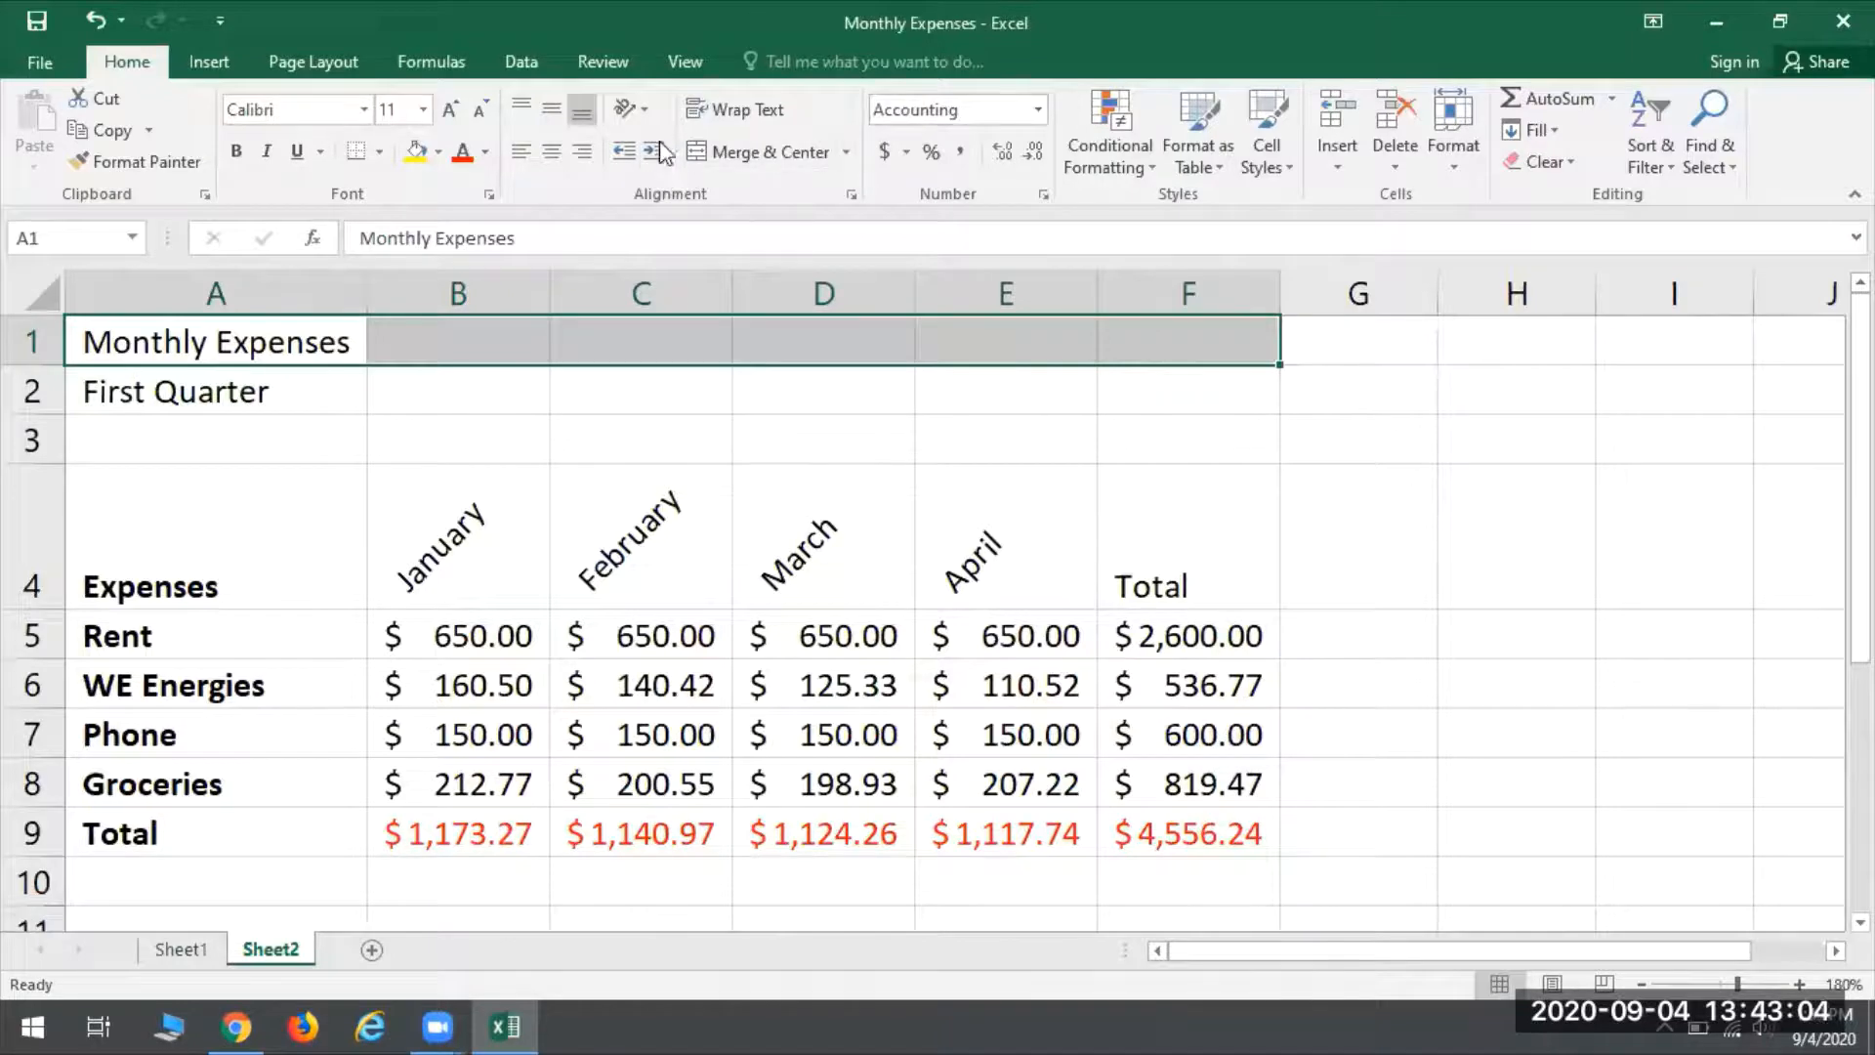
click(750, 157)
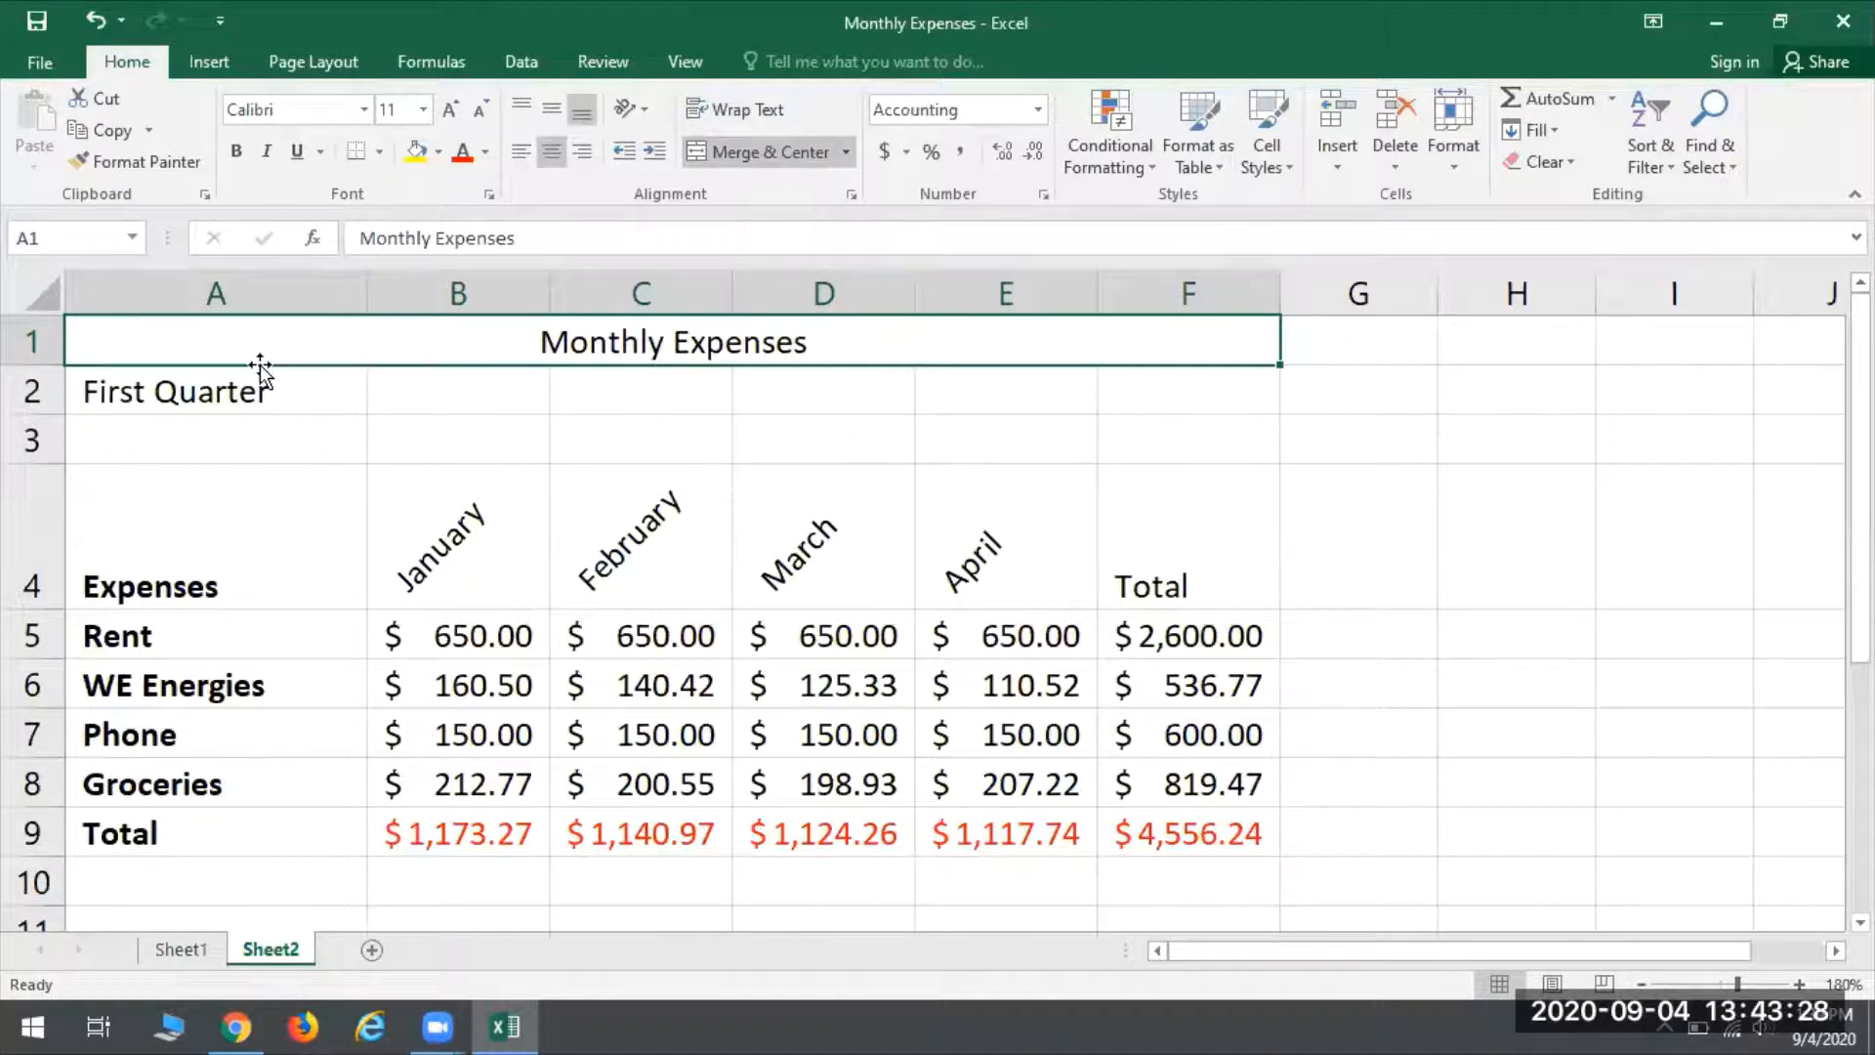
click(423, 111)
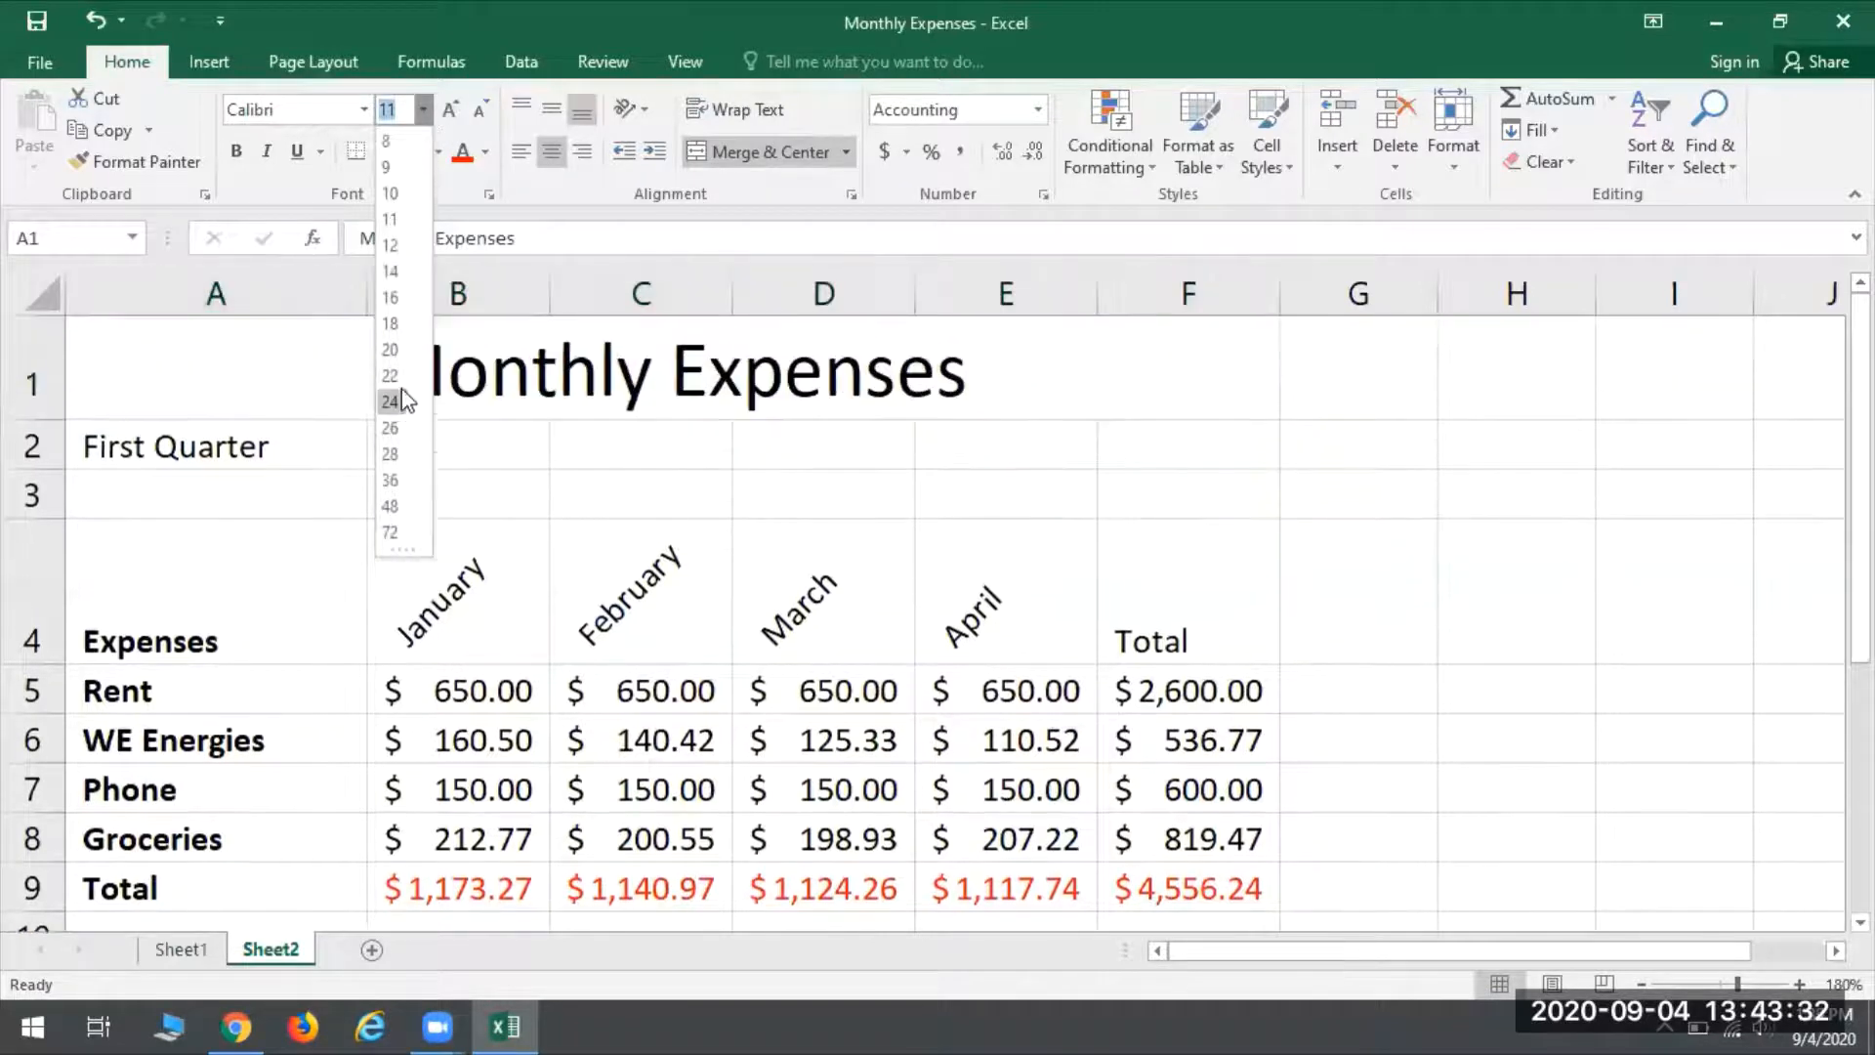
click(391, 376)
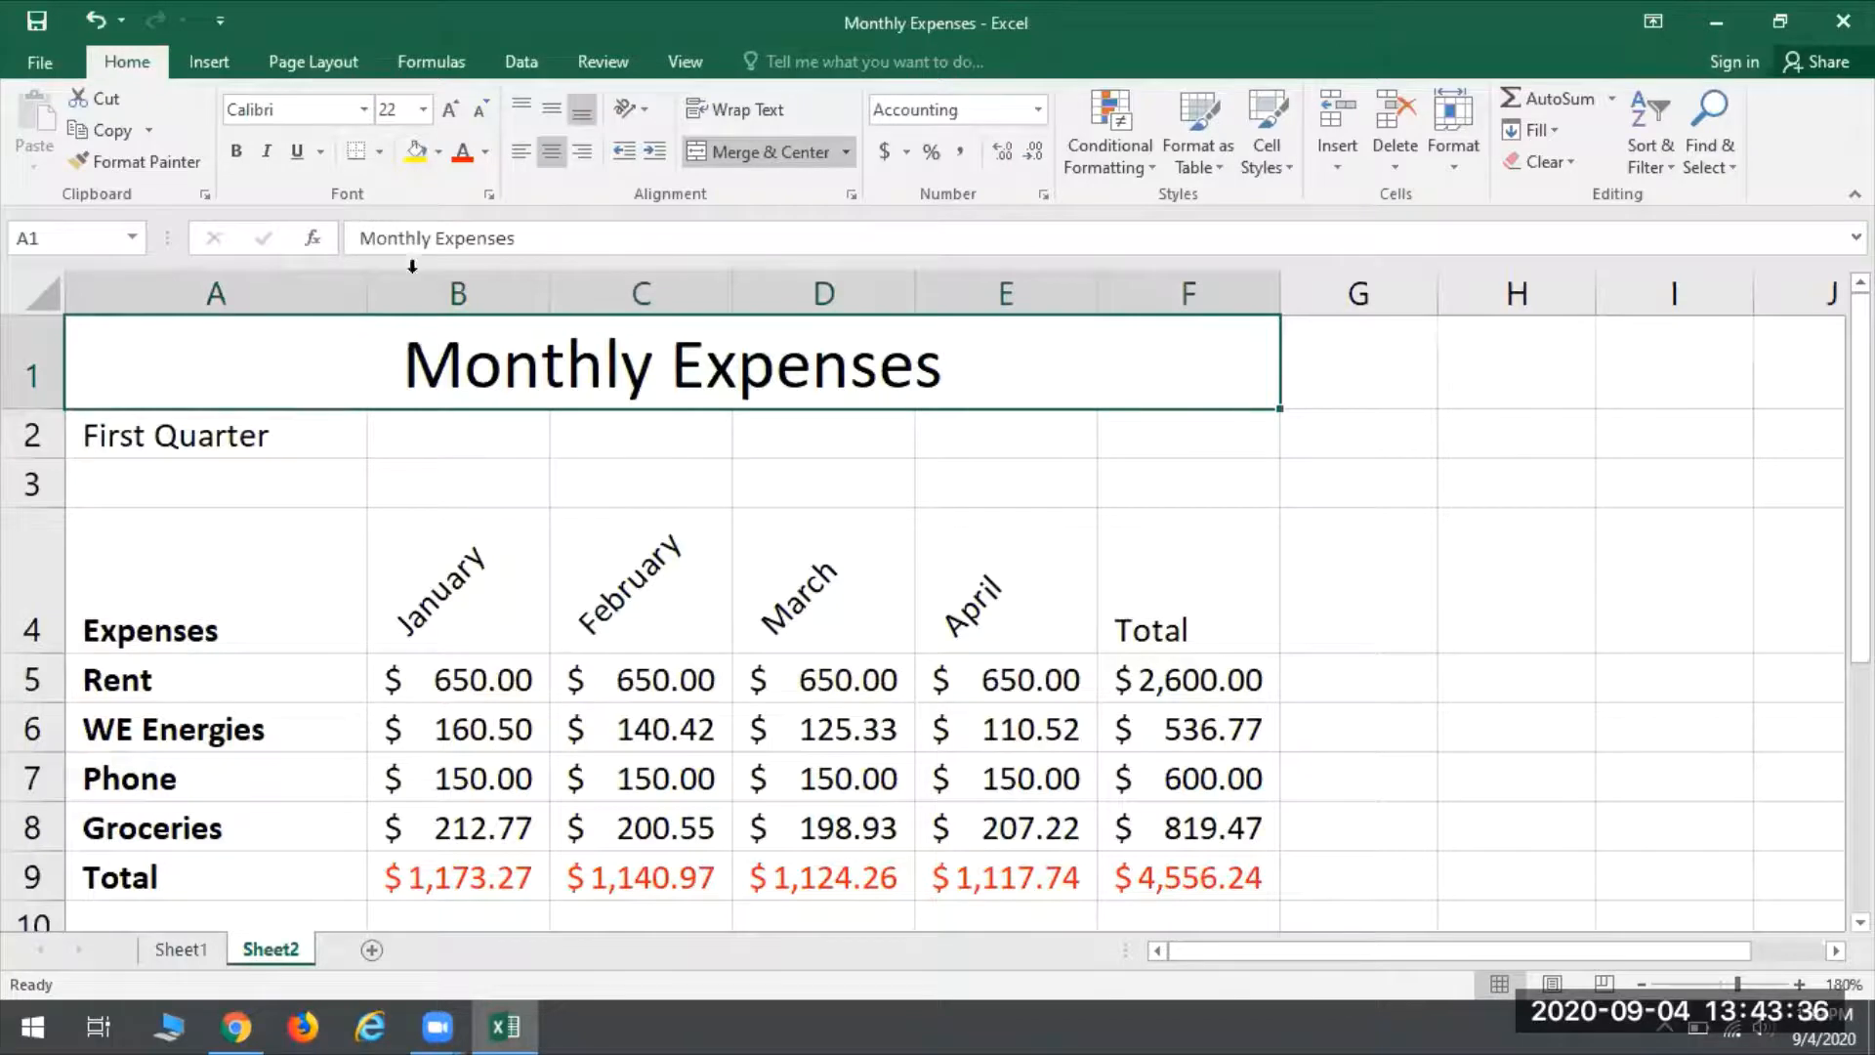
click(236, 151)
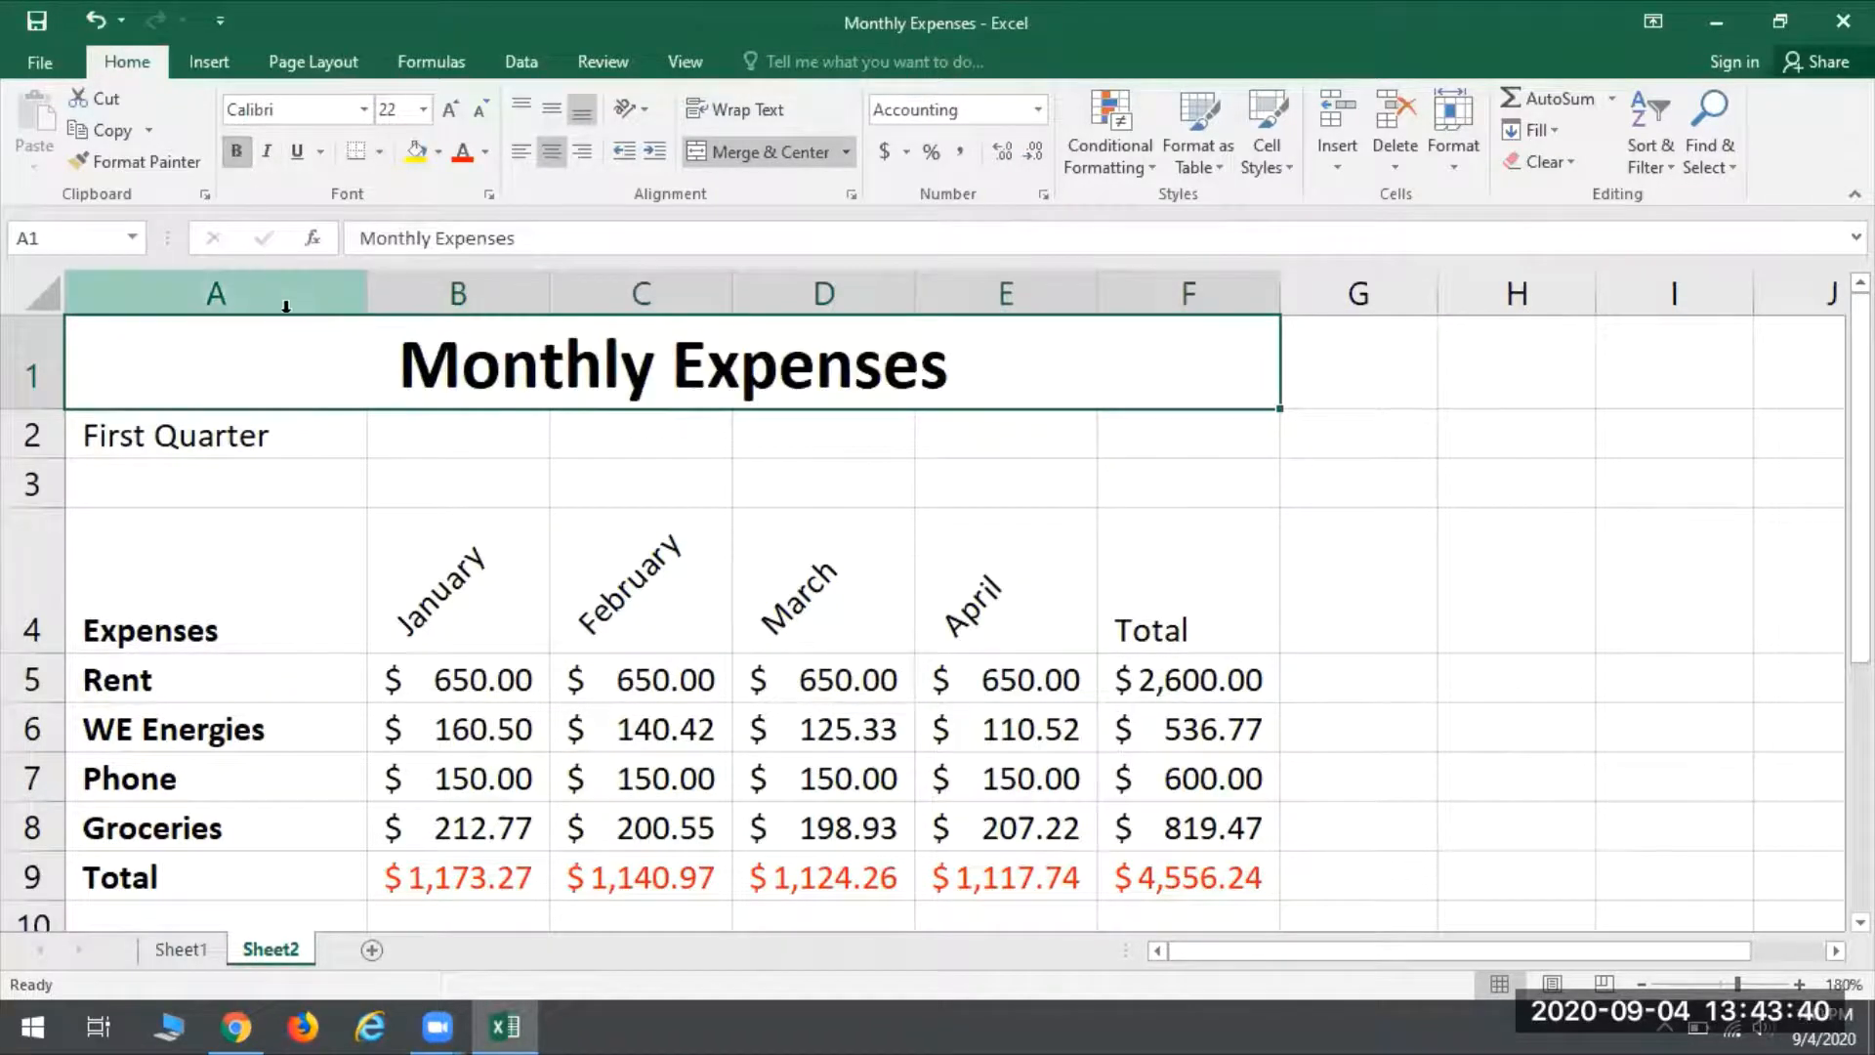
- Merge and center the First Quarter subtitle across A2:F2 and set its font size to 14
click(164, 432)
drag(164, 433, 1218, 423)
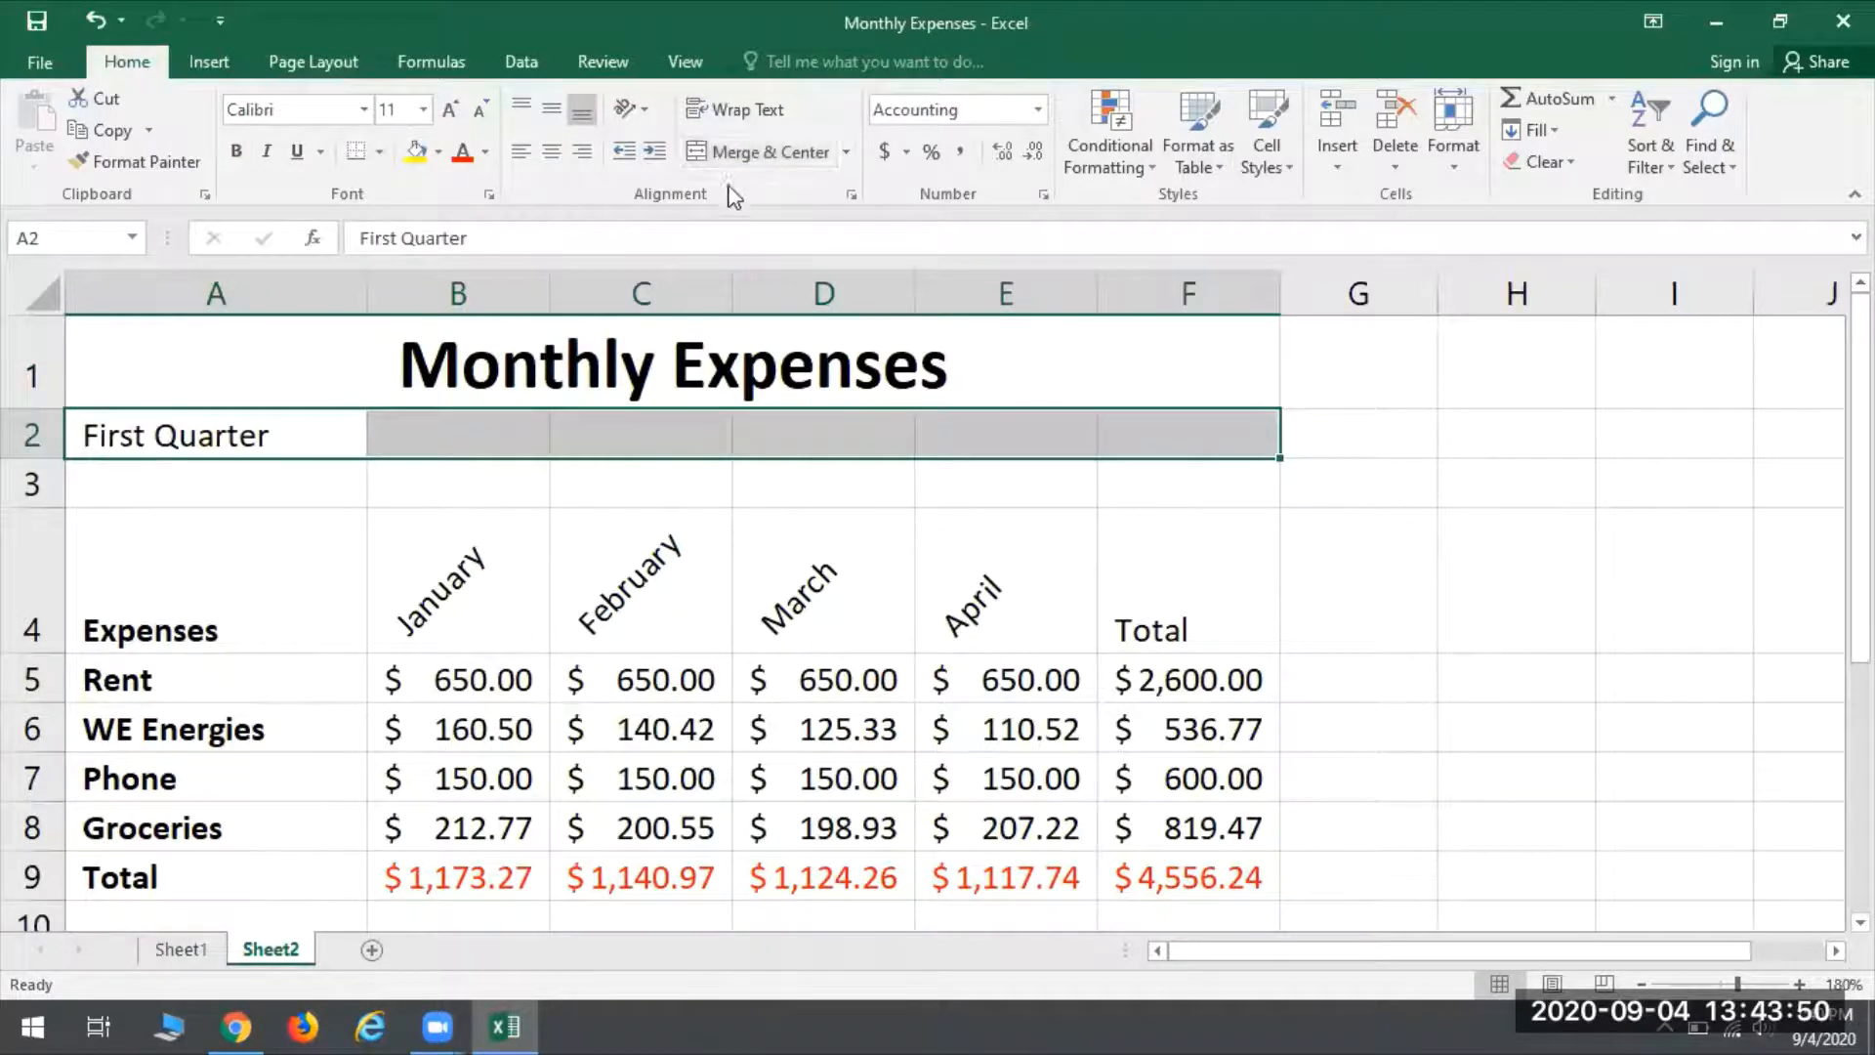
click(730, 151)
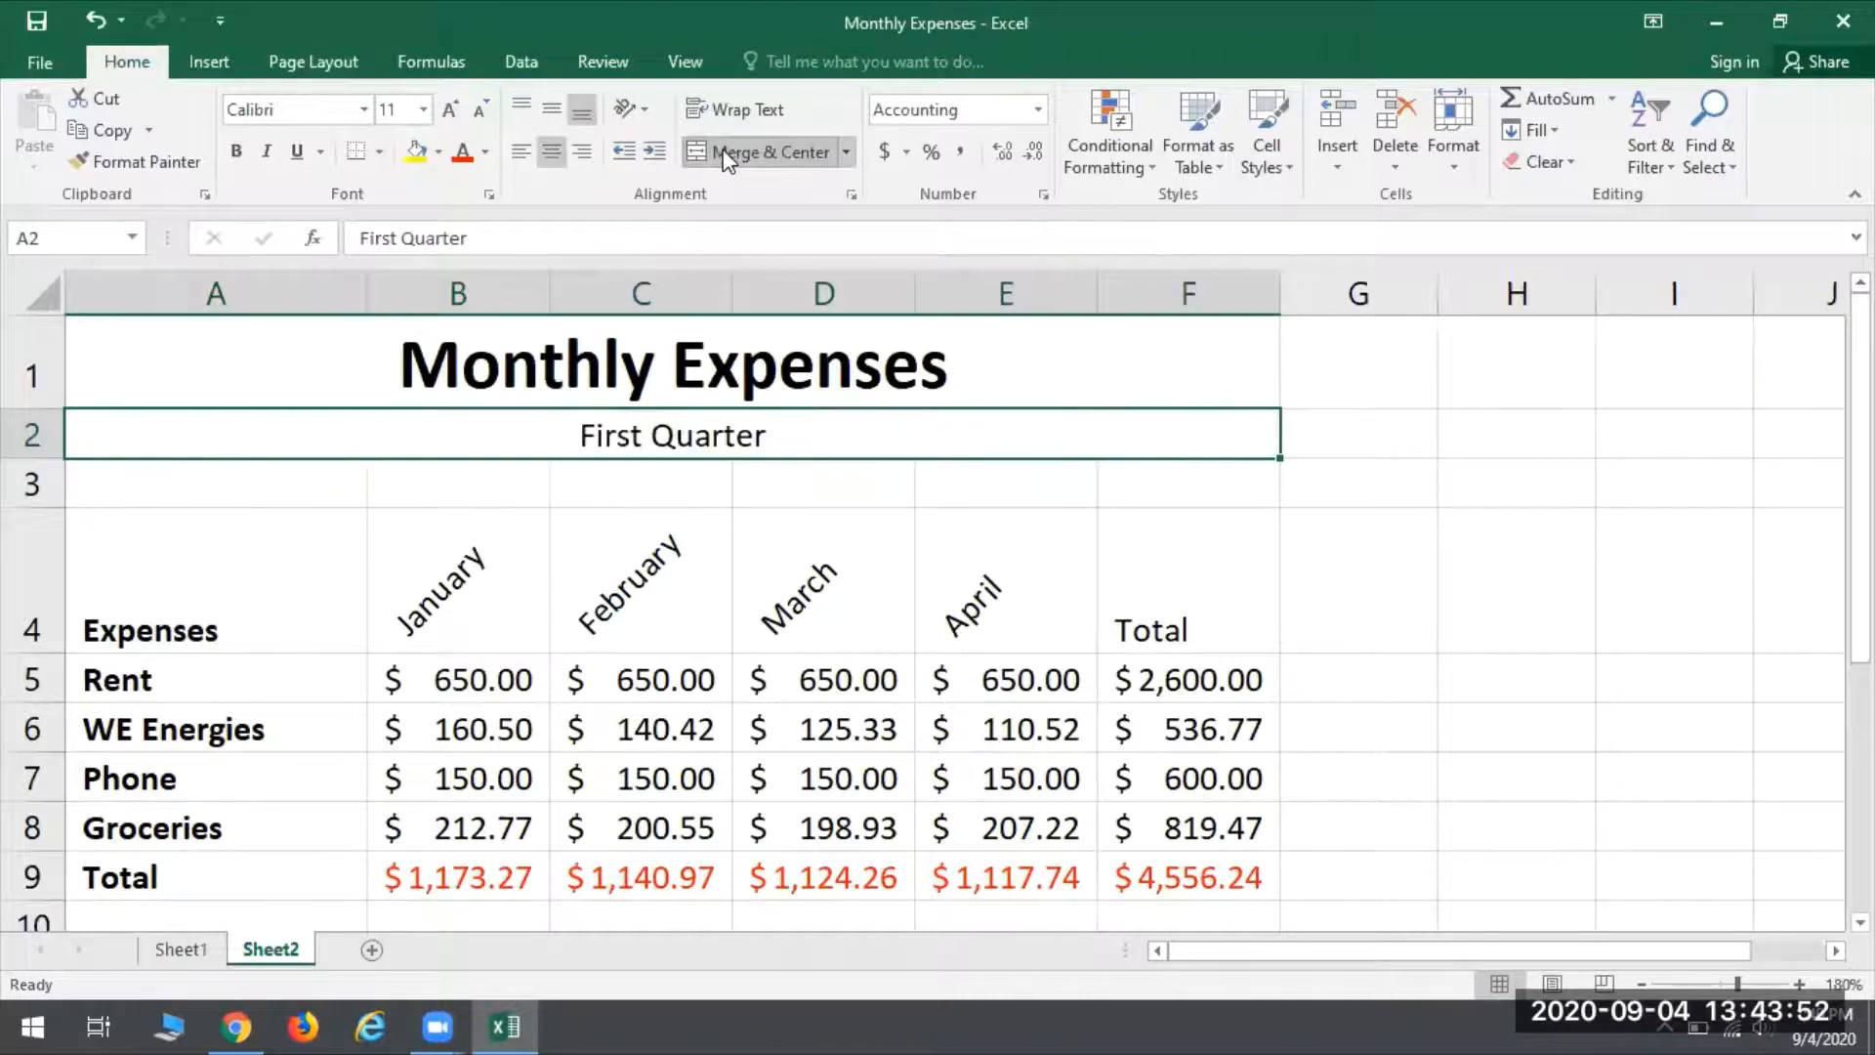
click(429, 102)
click(402, 268)
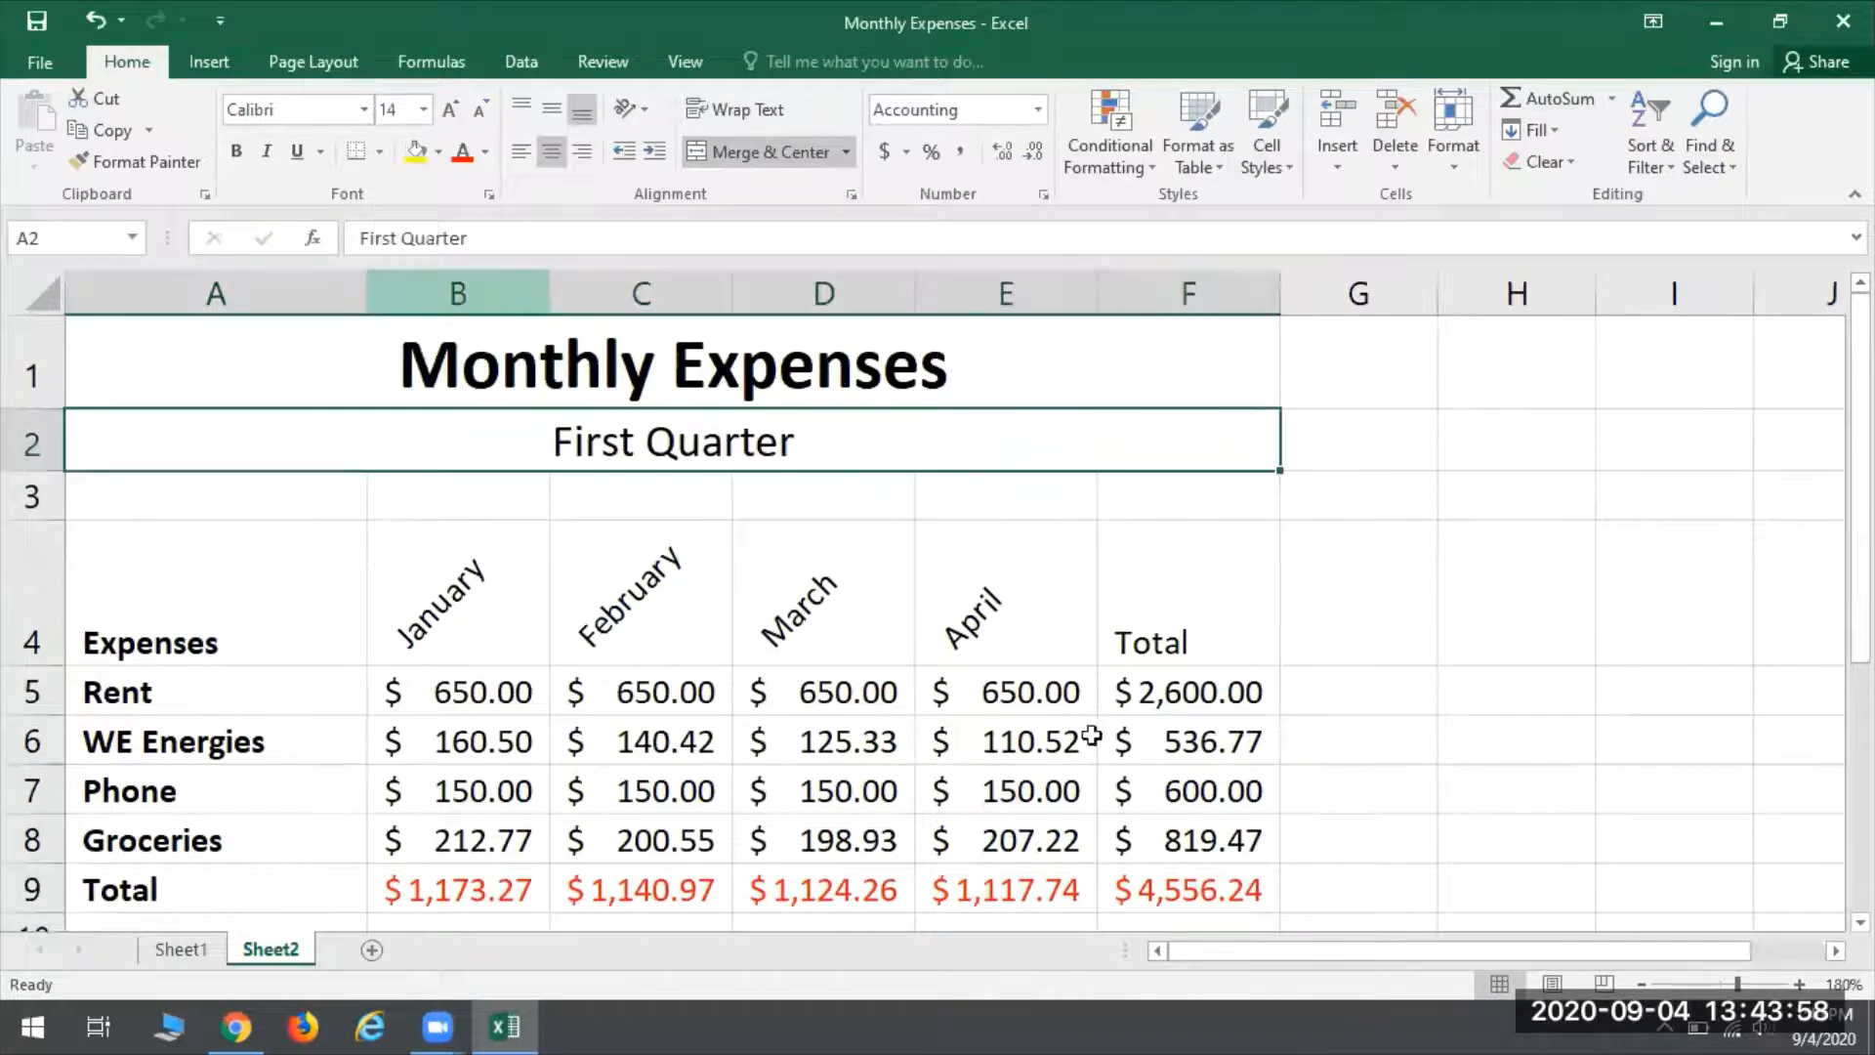
click(1274, 572)
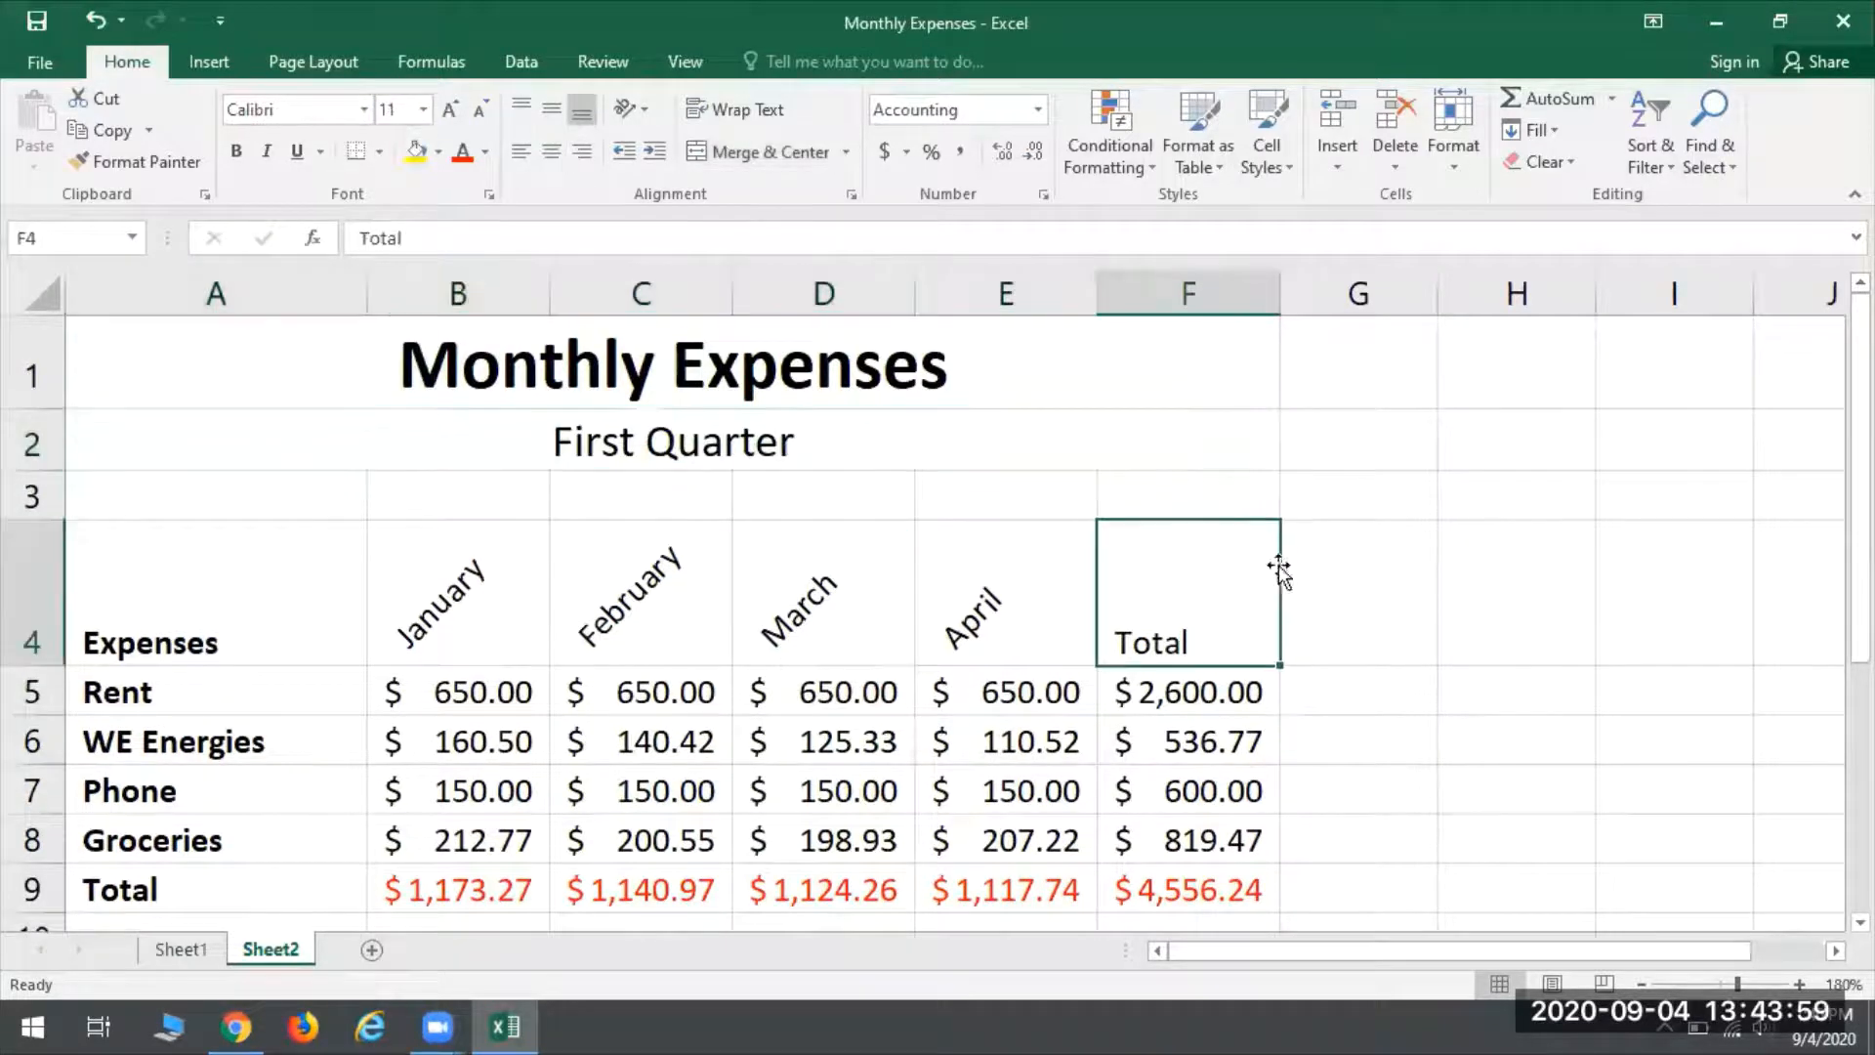
click(1514, 584)
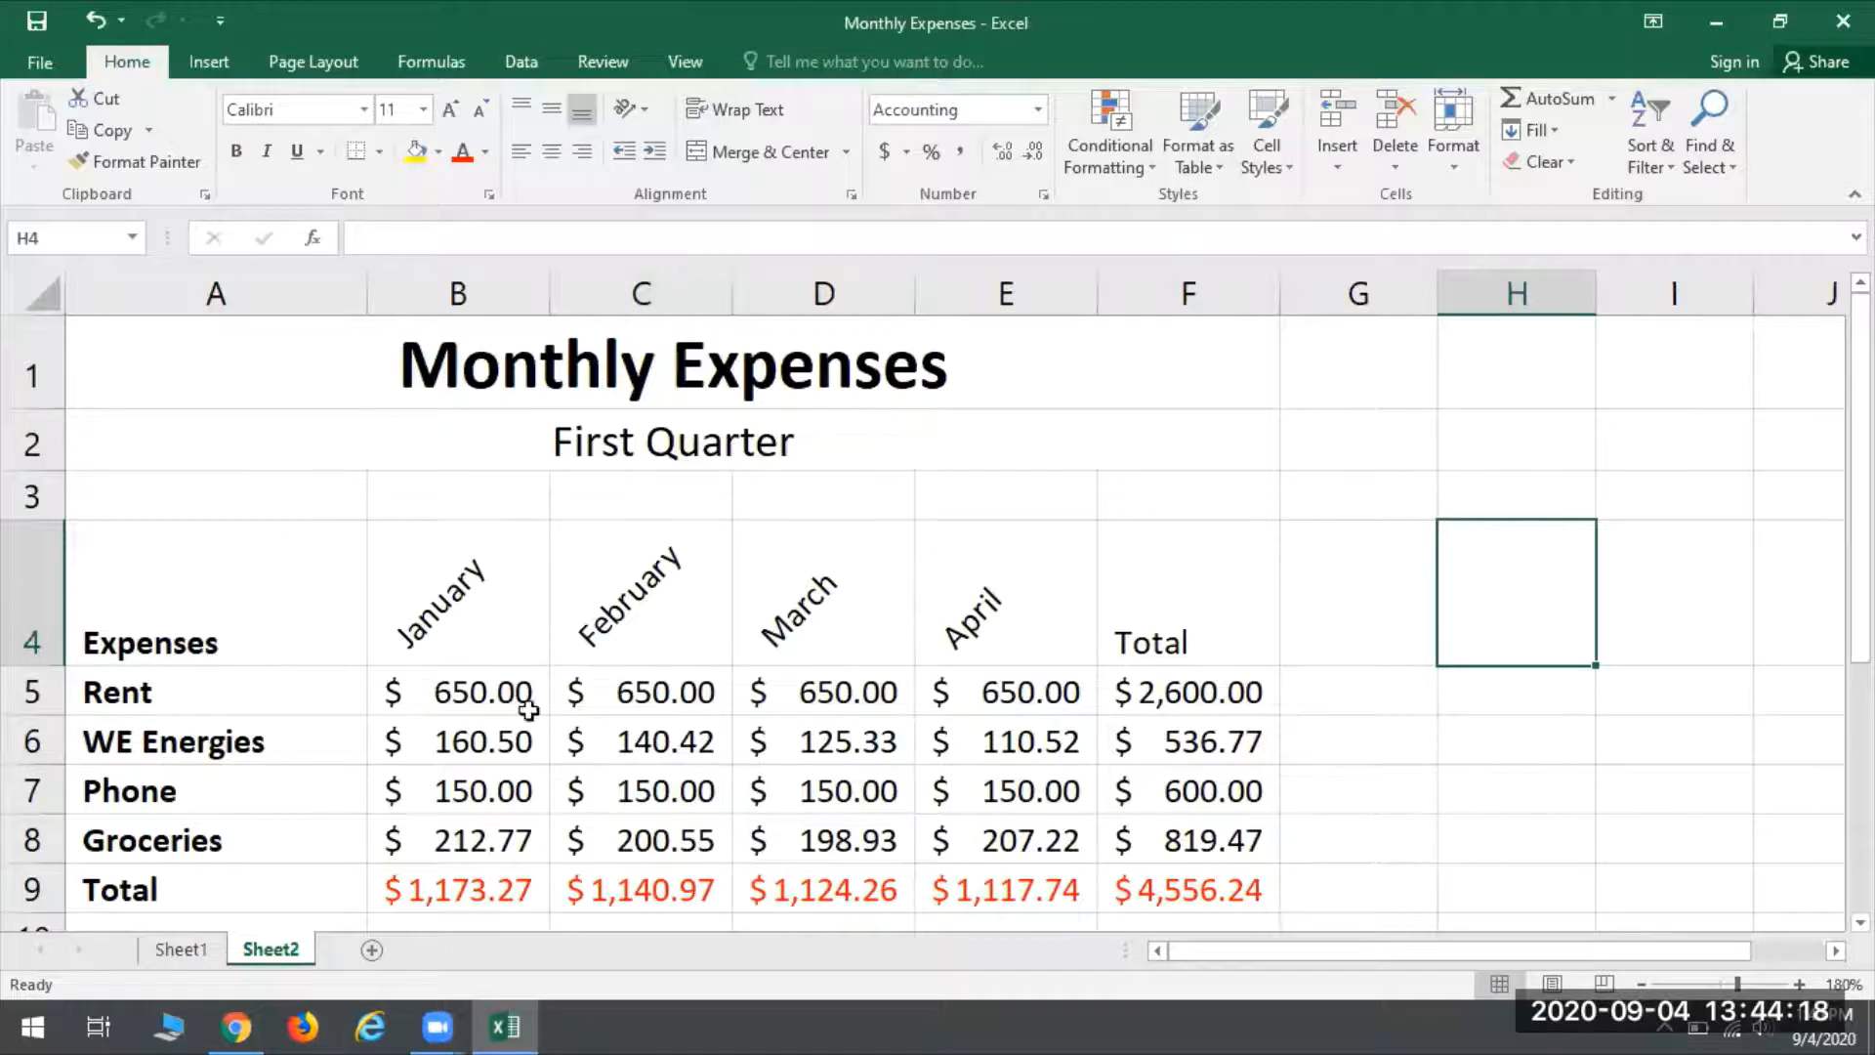
- Check in the print preview how the expenses table looks without borders, and return to the worksheet
click(50, 70)
click(39, 402)
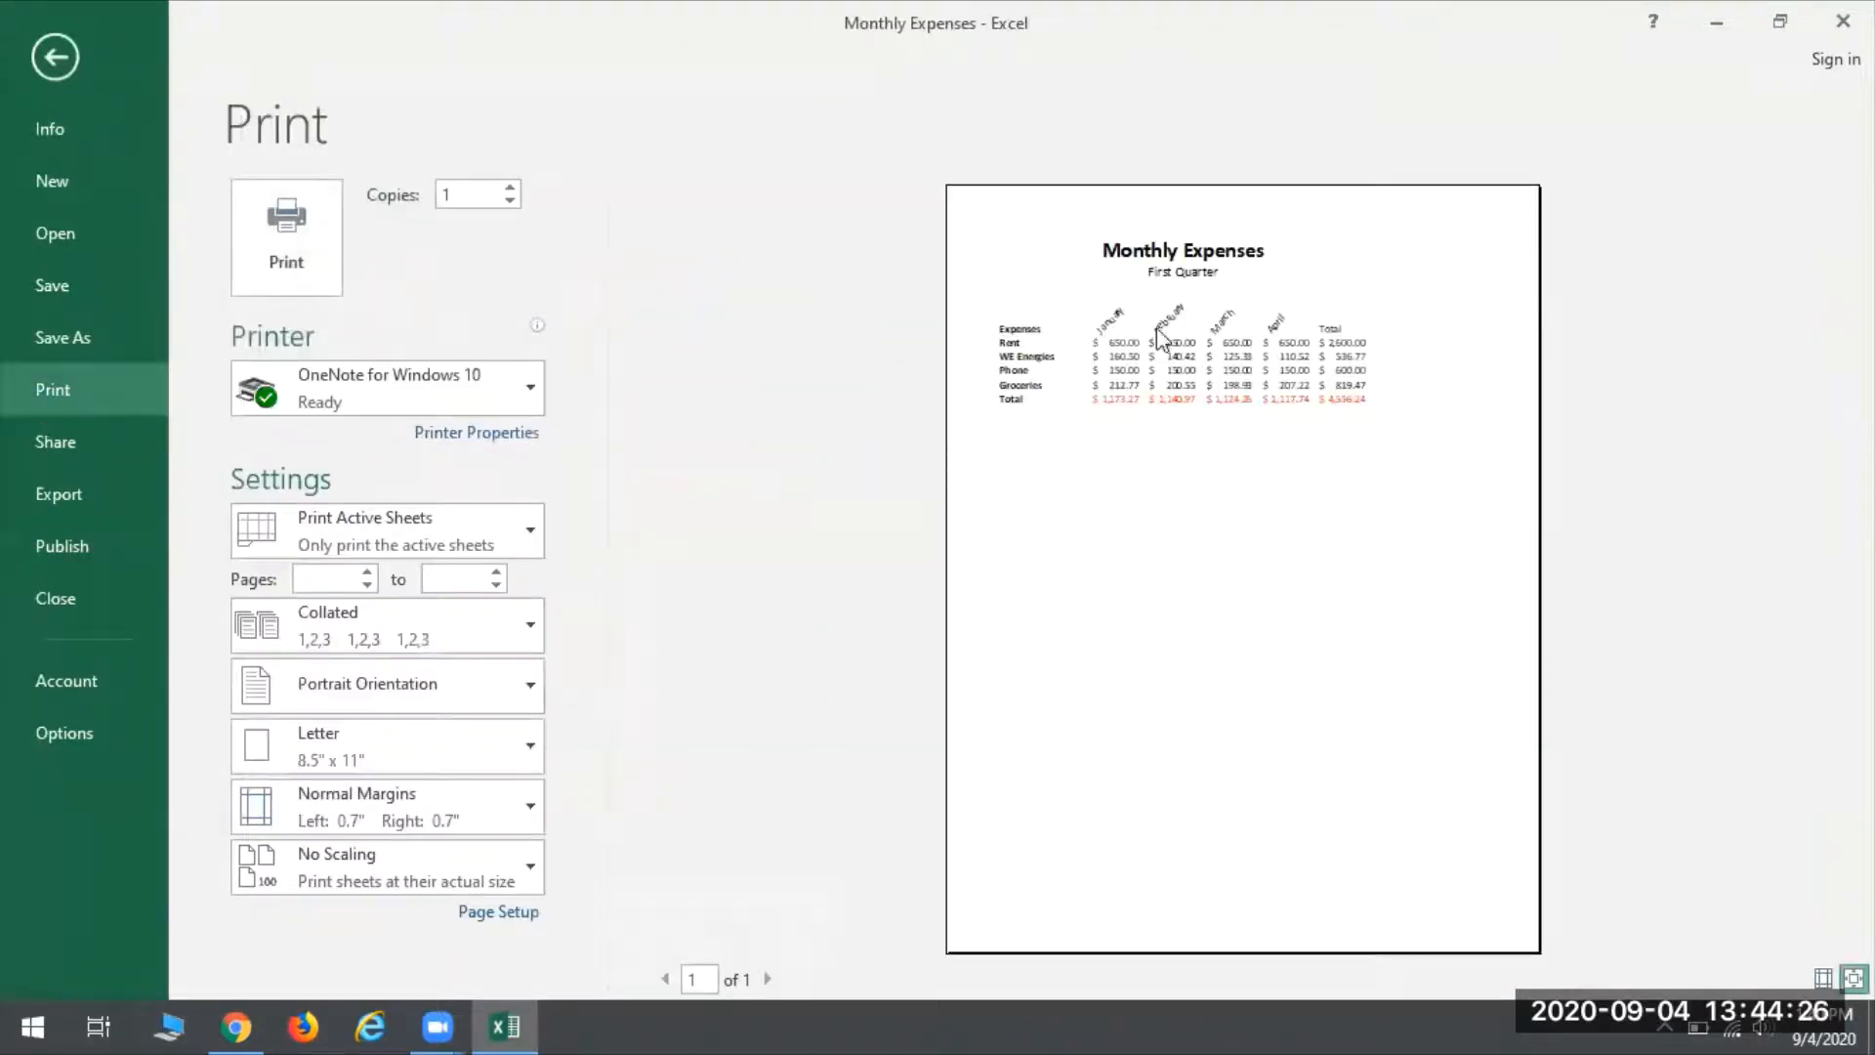
click(1369, 415)
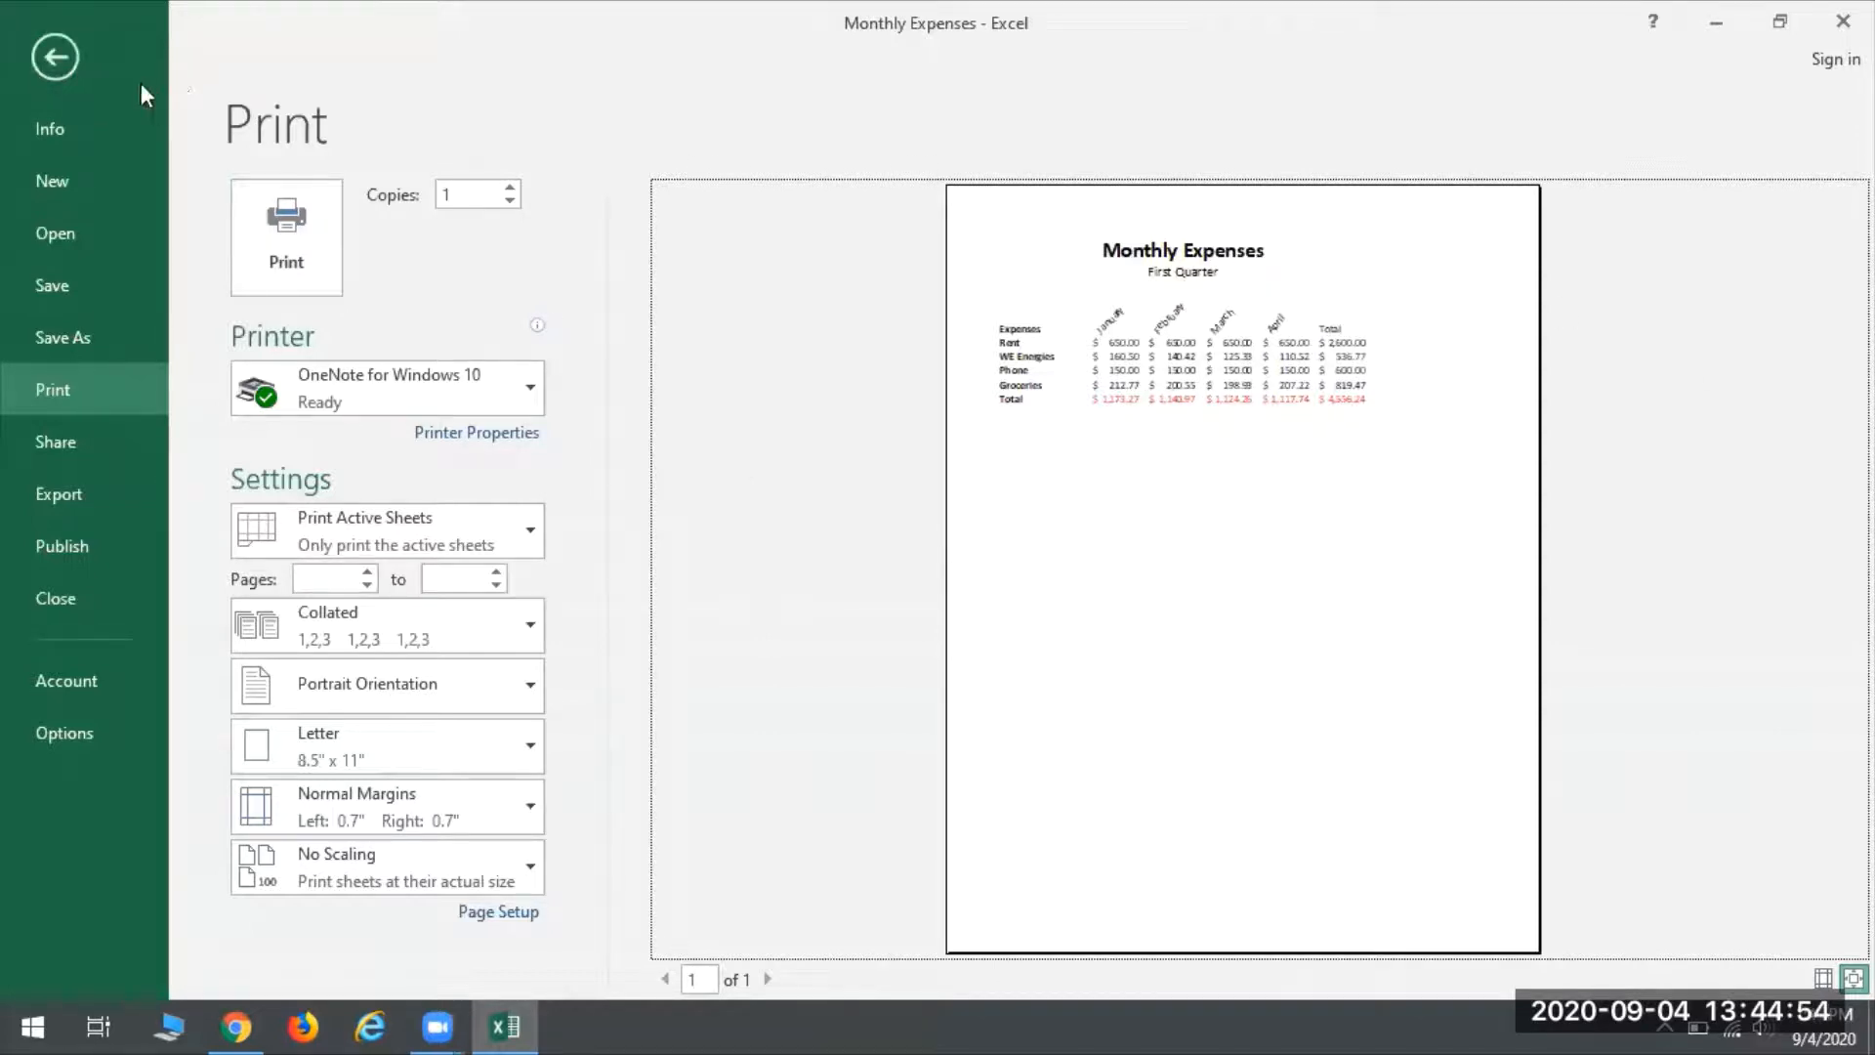
click(34, 56)
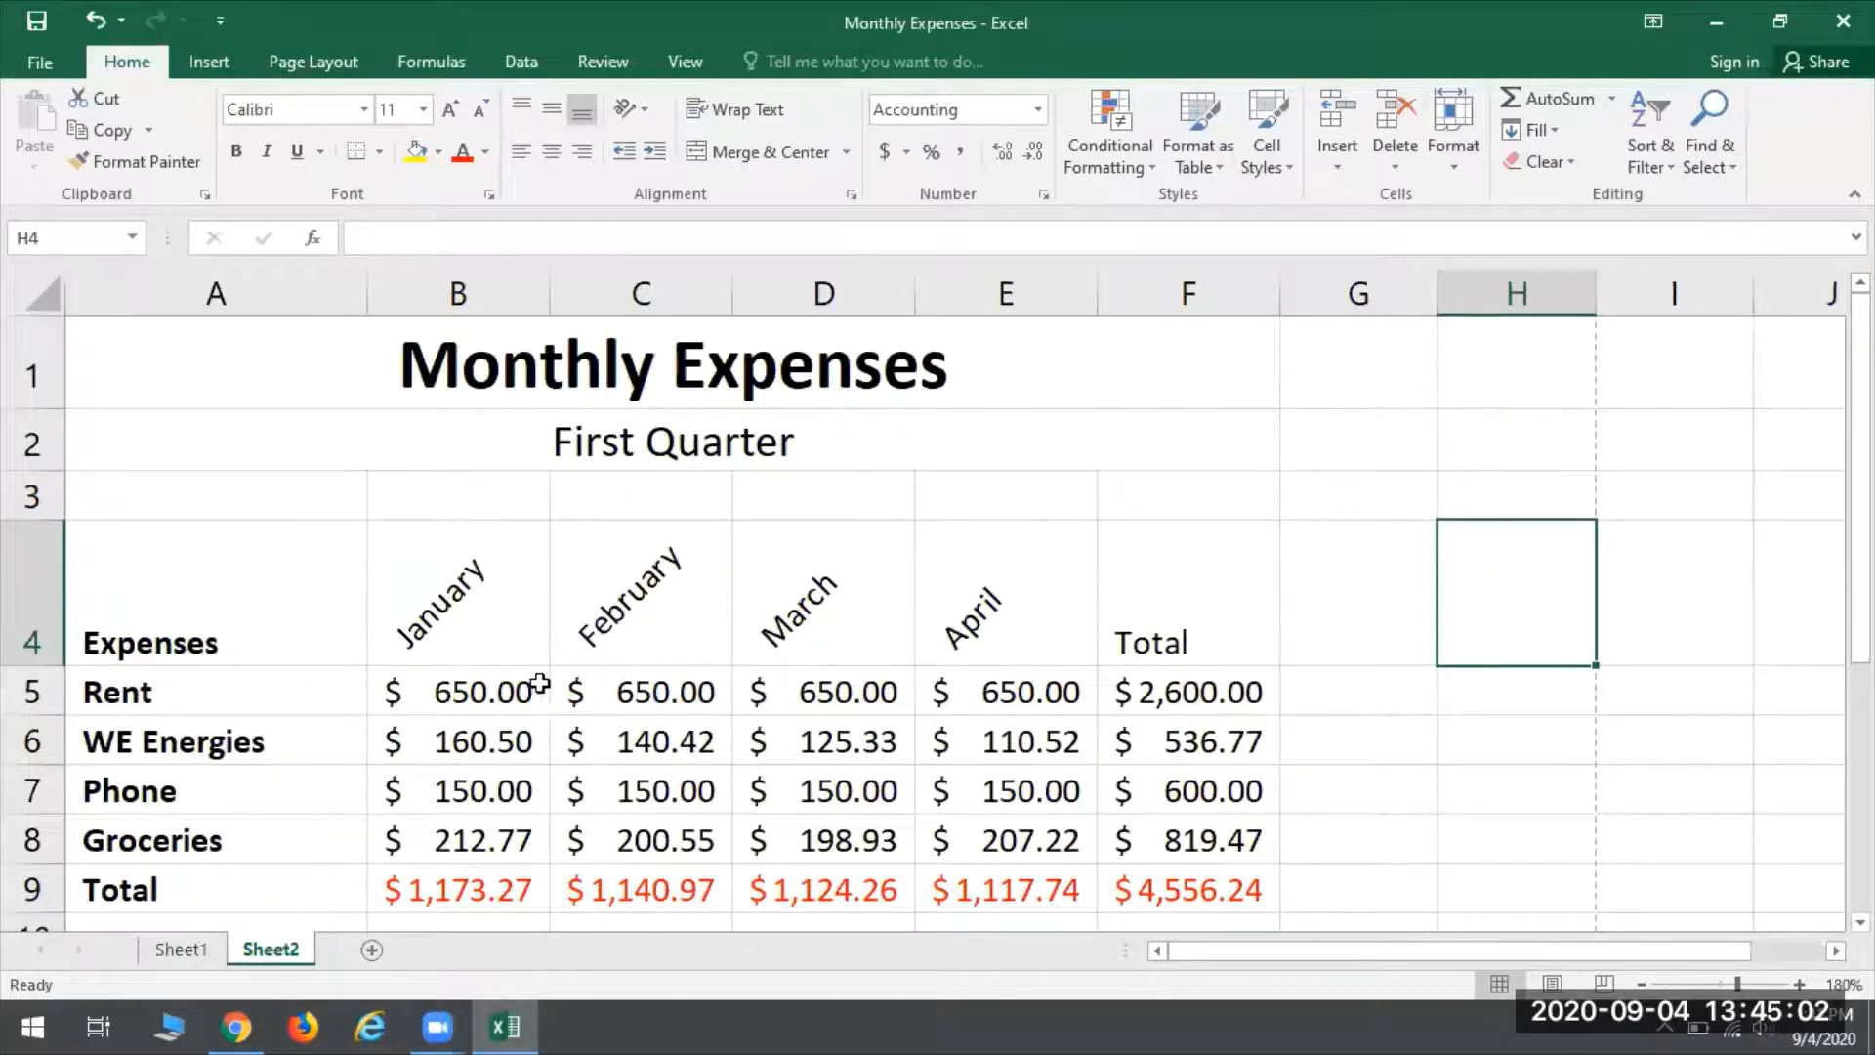
- Apply All Borders to the amounts and totals in B5:F9
drag(416, 690, 1226, 888)
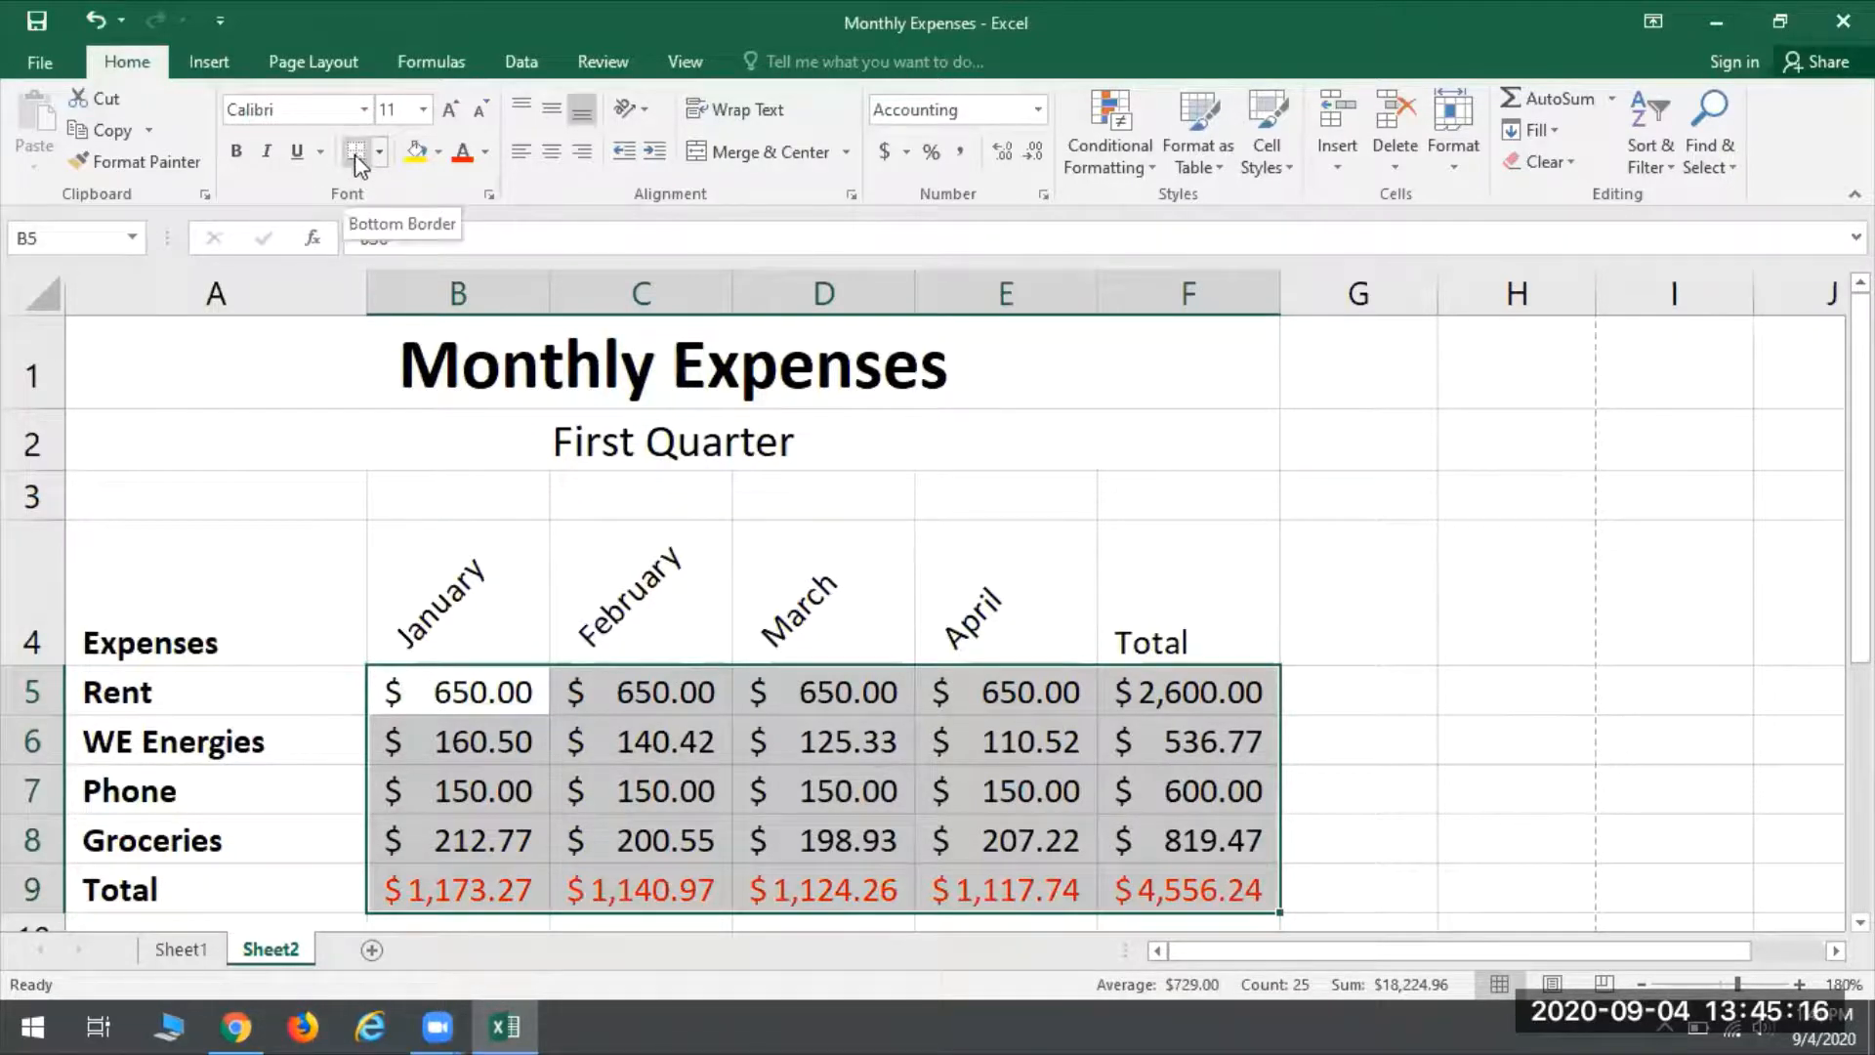
click(382, 152)
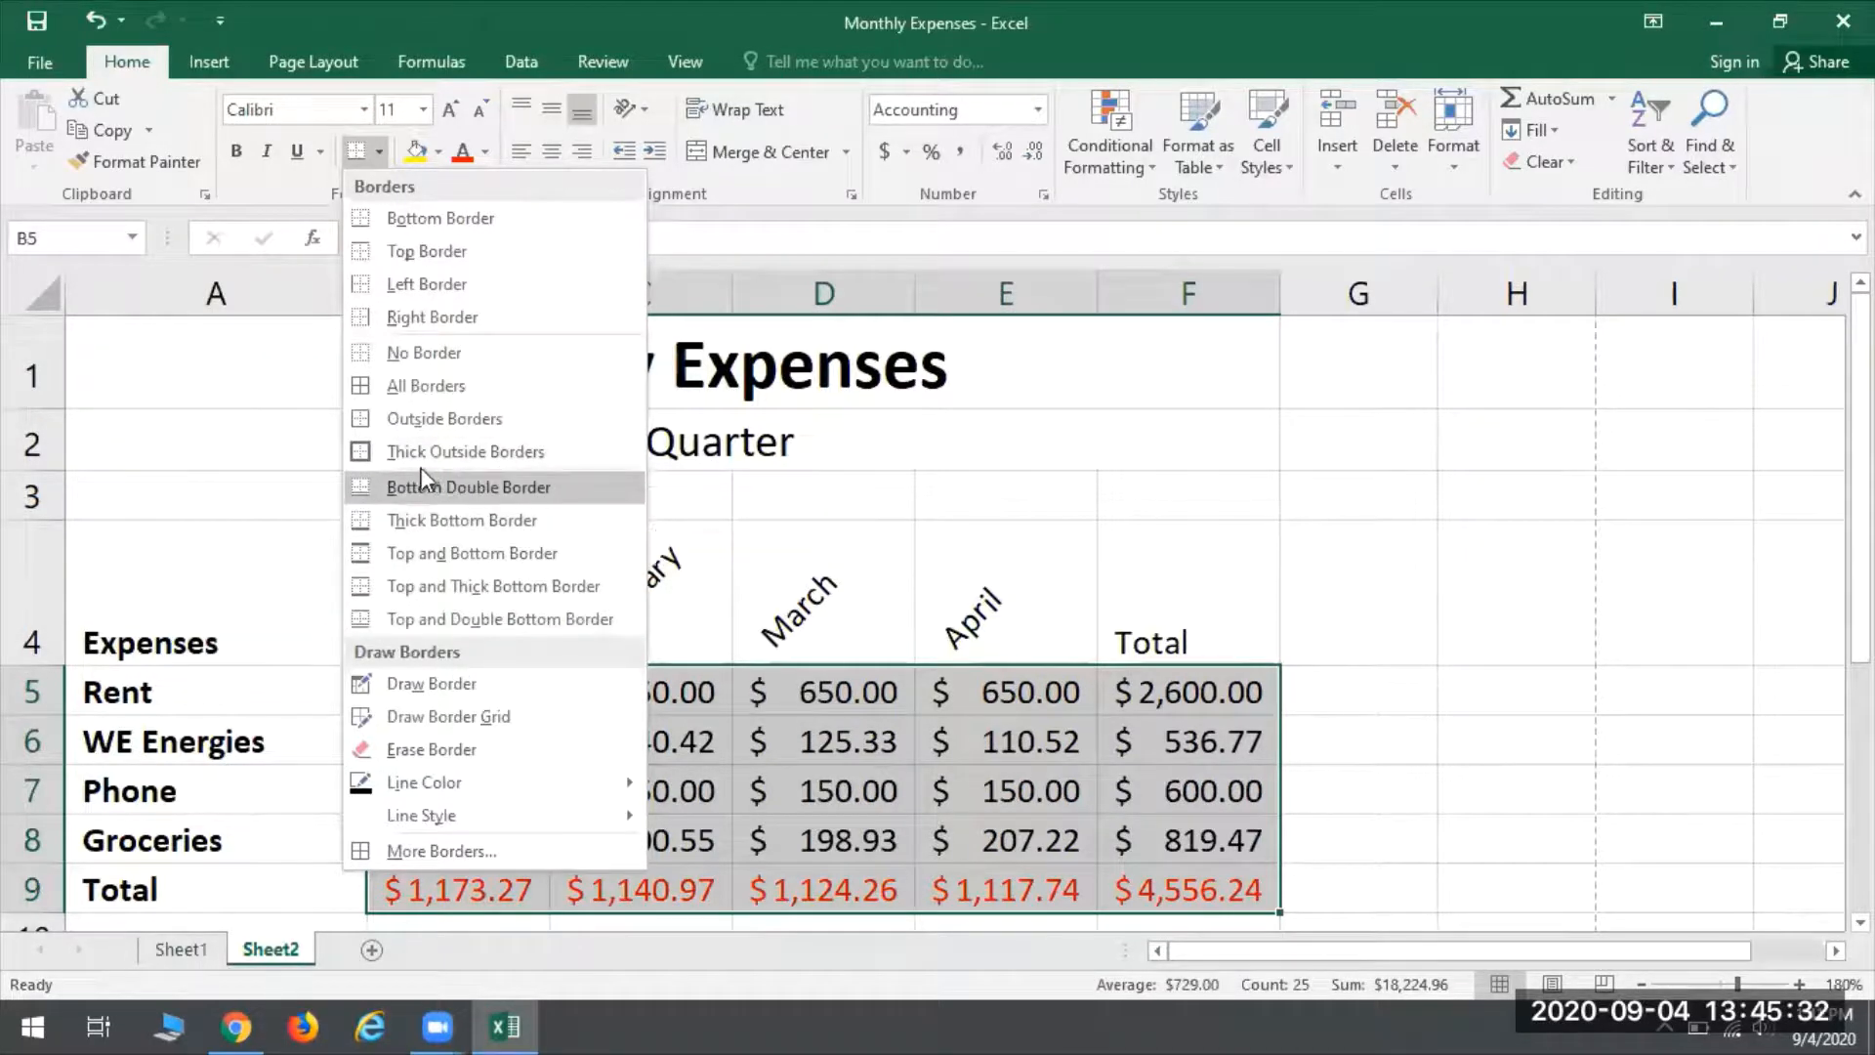
click(414, 387)
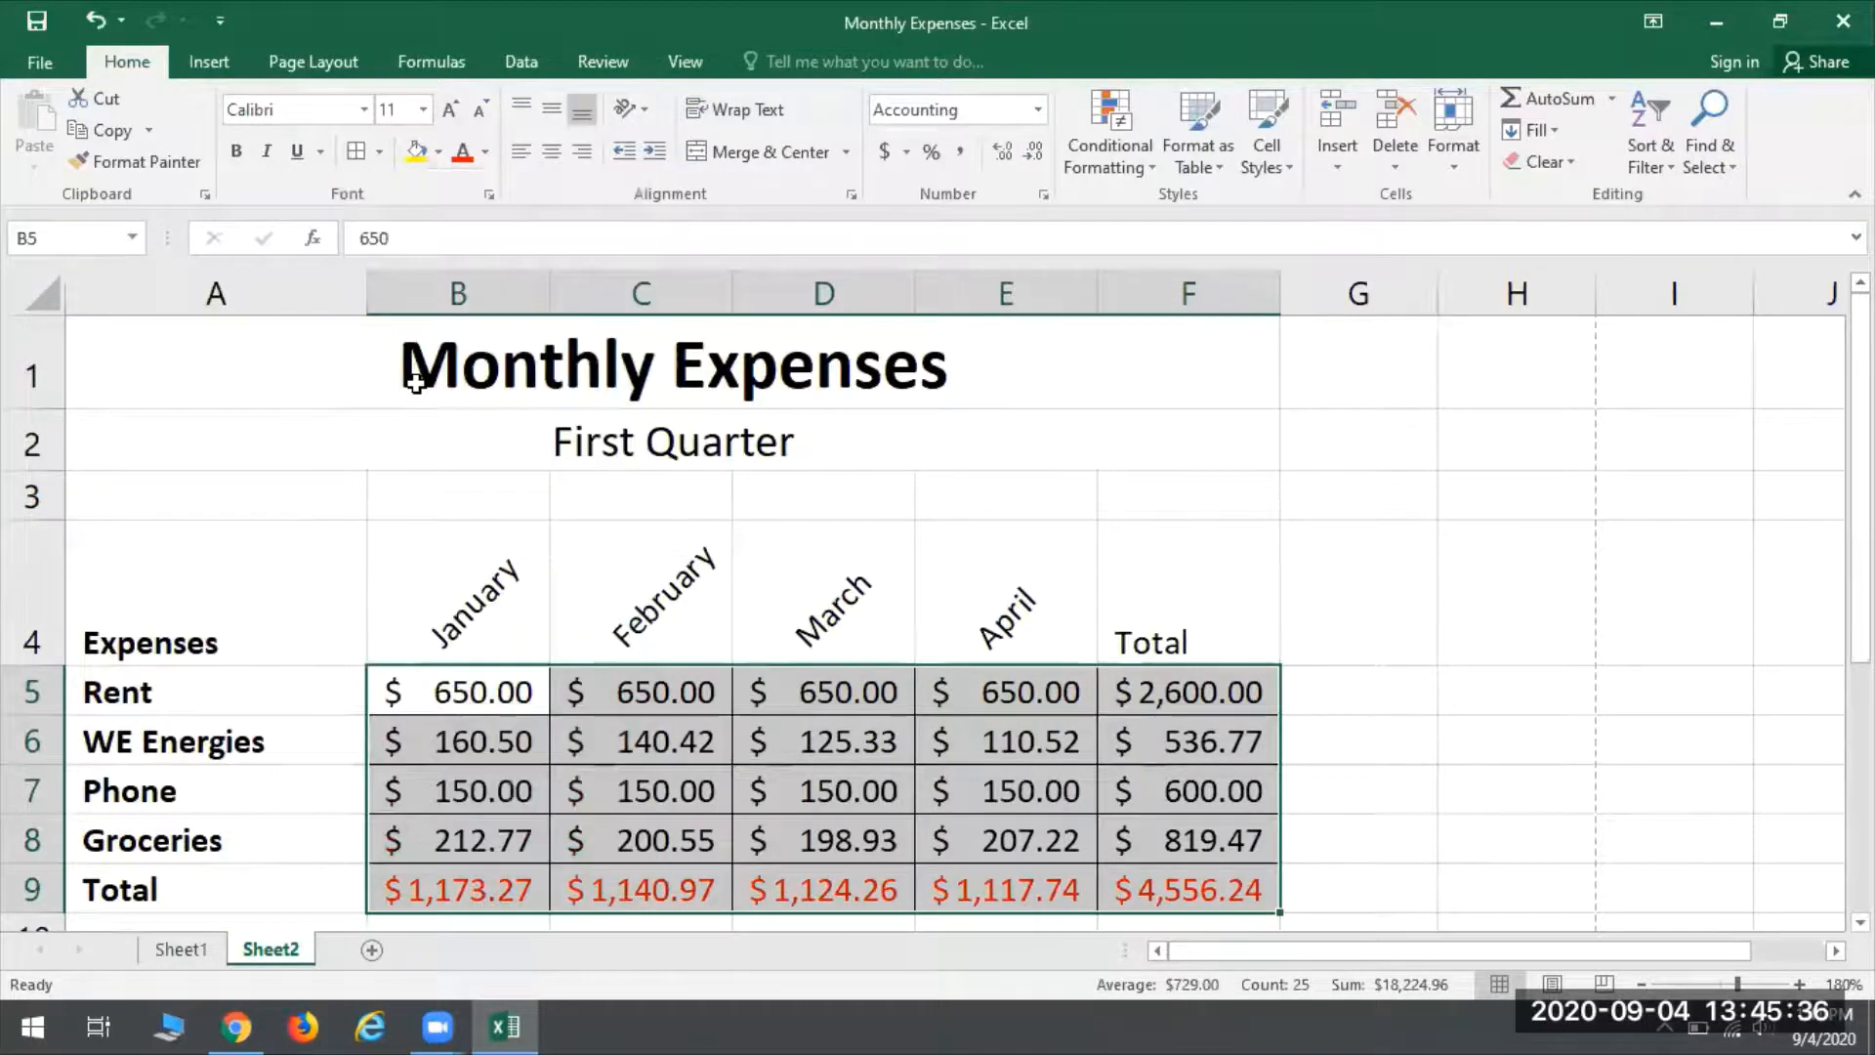
click(180, 496)
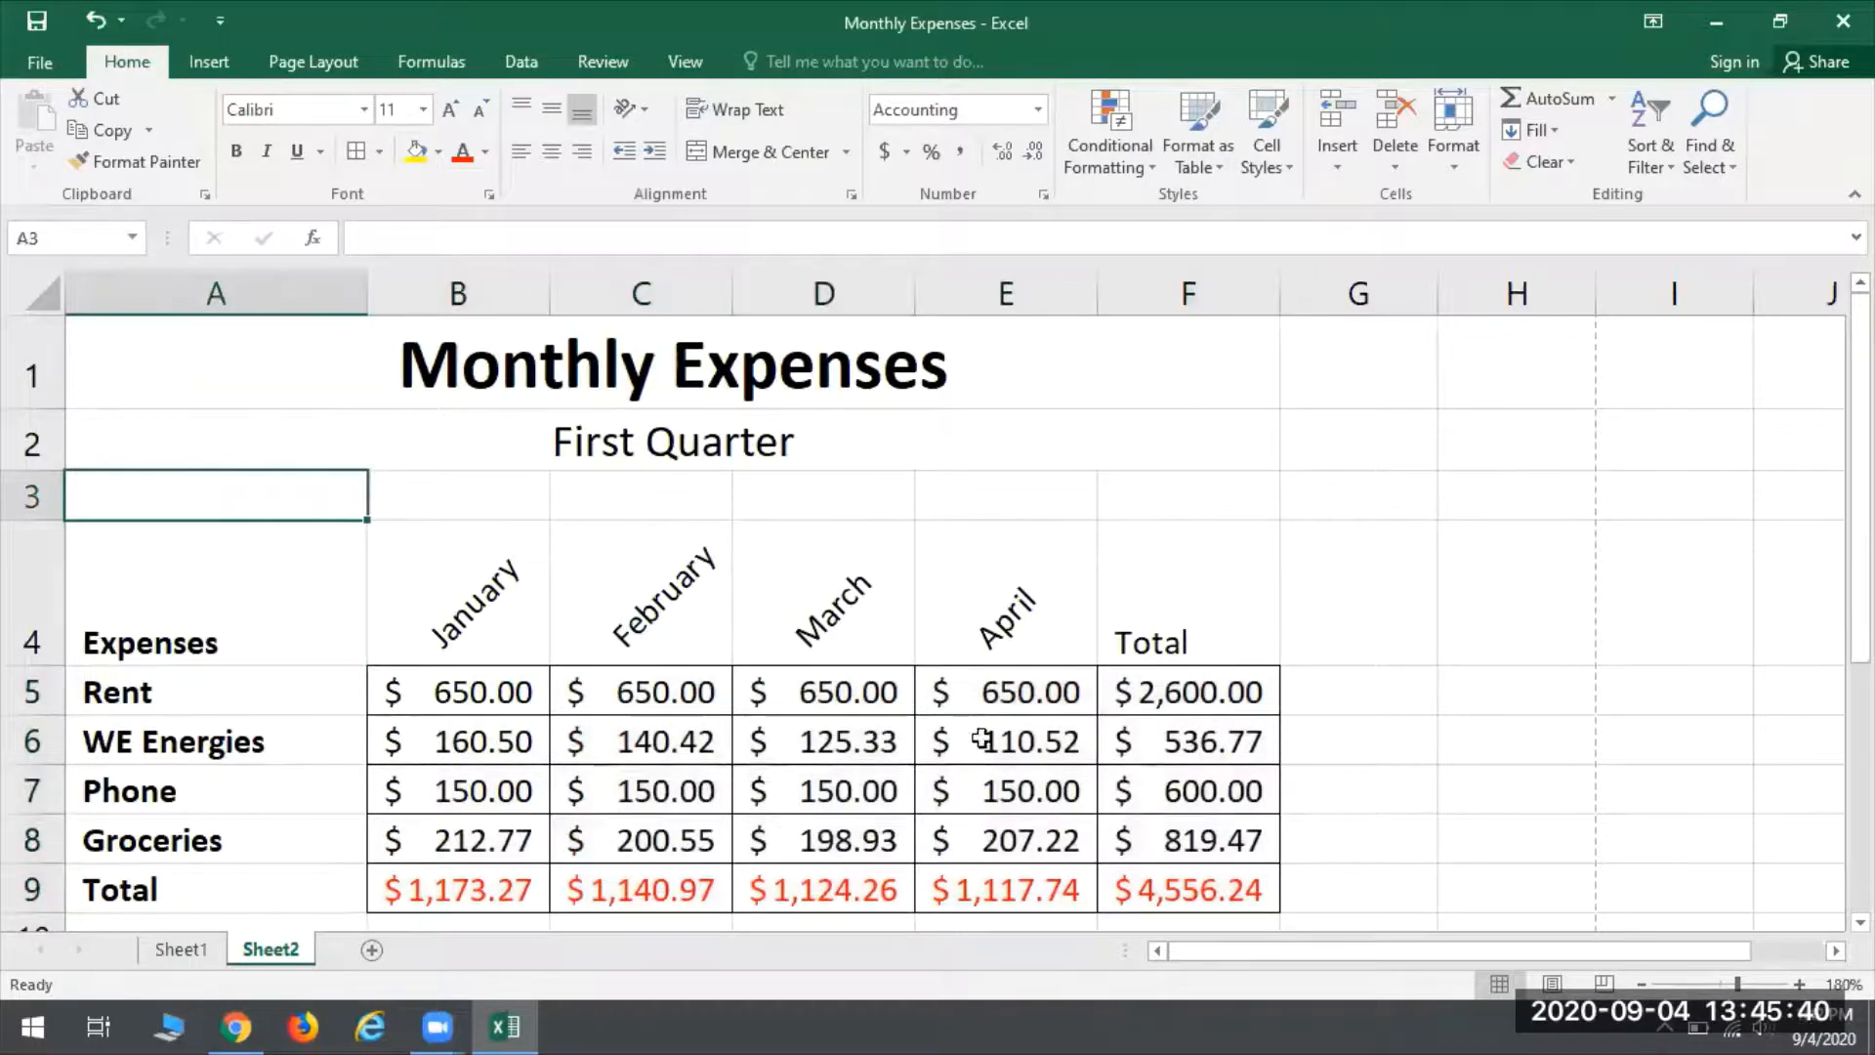
- Check the bordered expenses table in the print preview and return to the worksheet
click(41, 63)
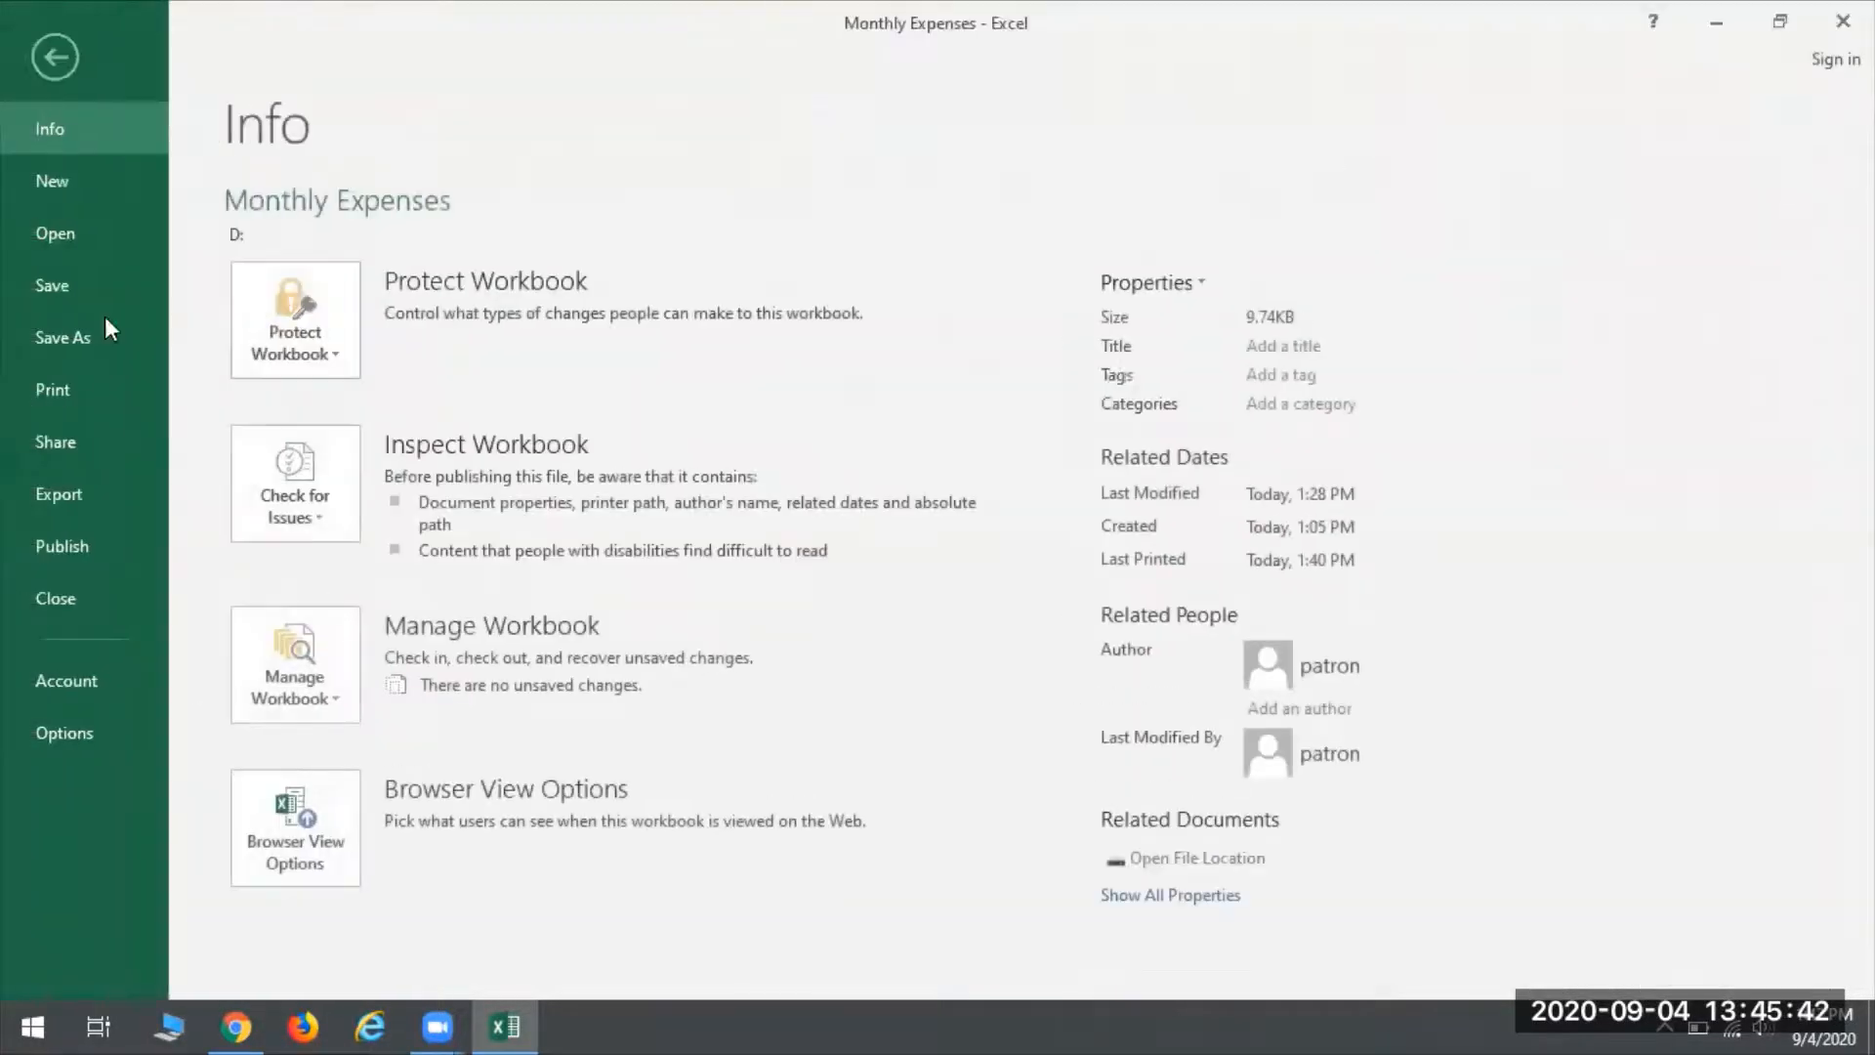
click(60, 398)
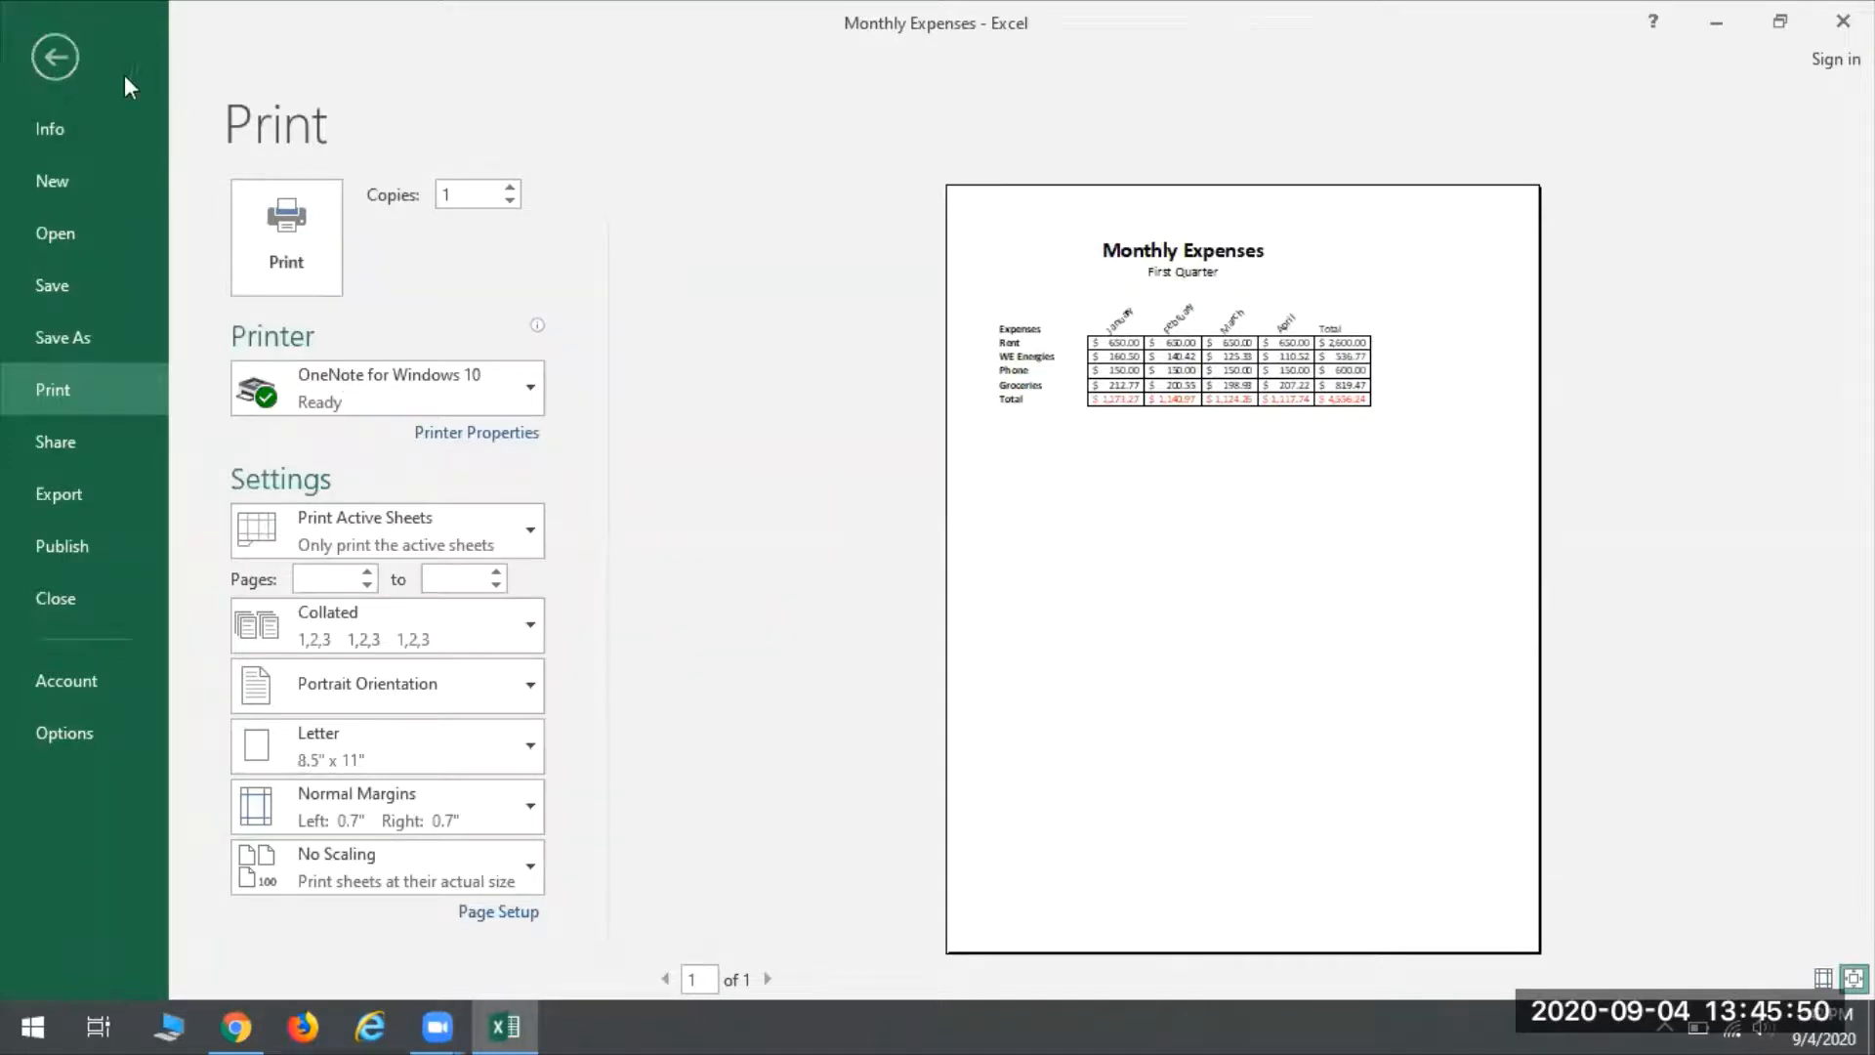
click(62, 39)
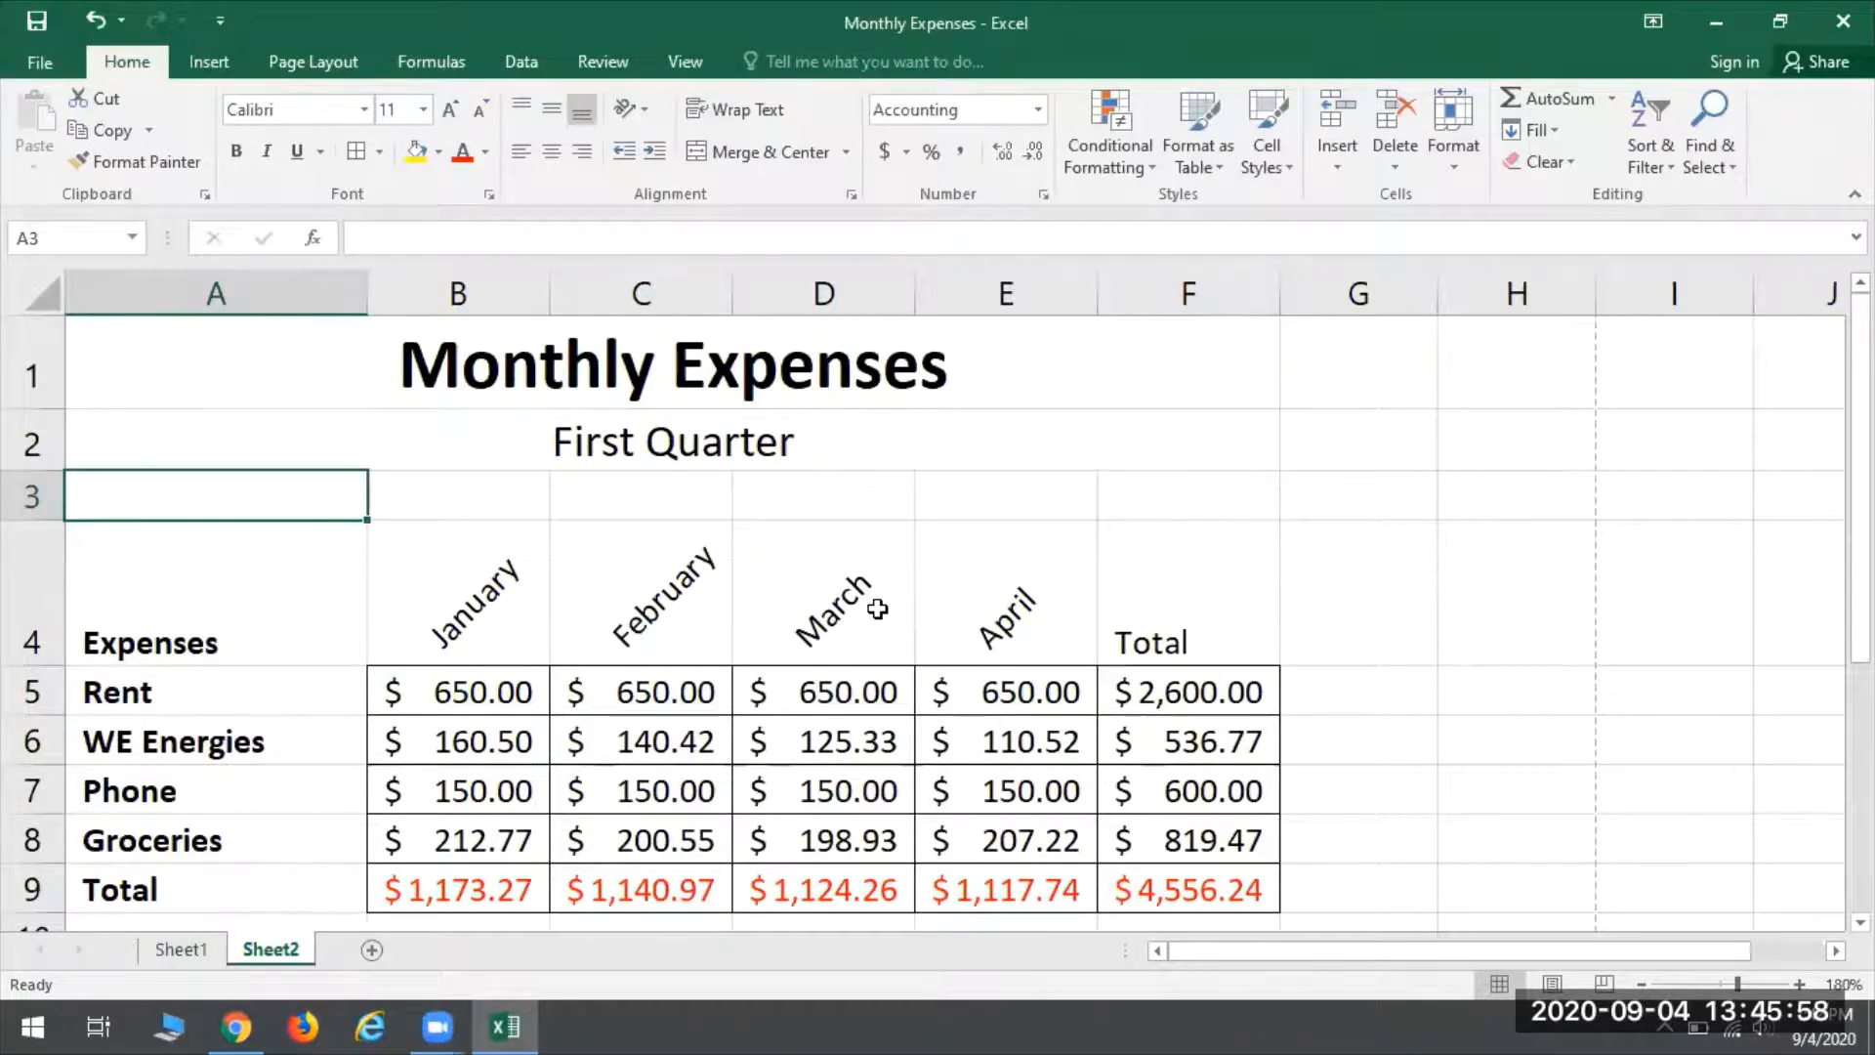
- Insert a 2-D clustered column chart of the monthly expenses in A4:E8 and place it beside the table, clear of the data
click(1644, 985)
click(1644, 986)
click(1644, 985)
click(1644, 985)
click(1644, 985)
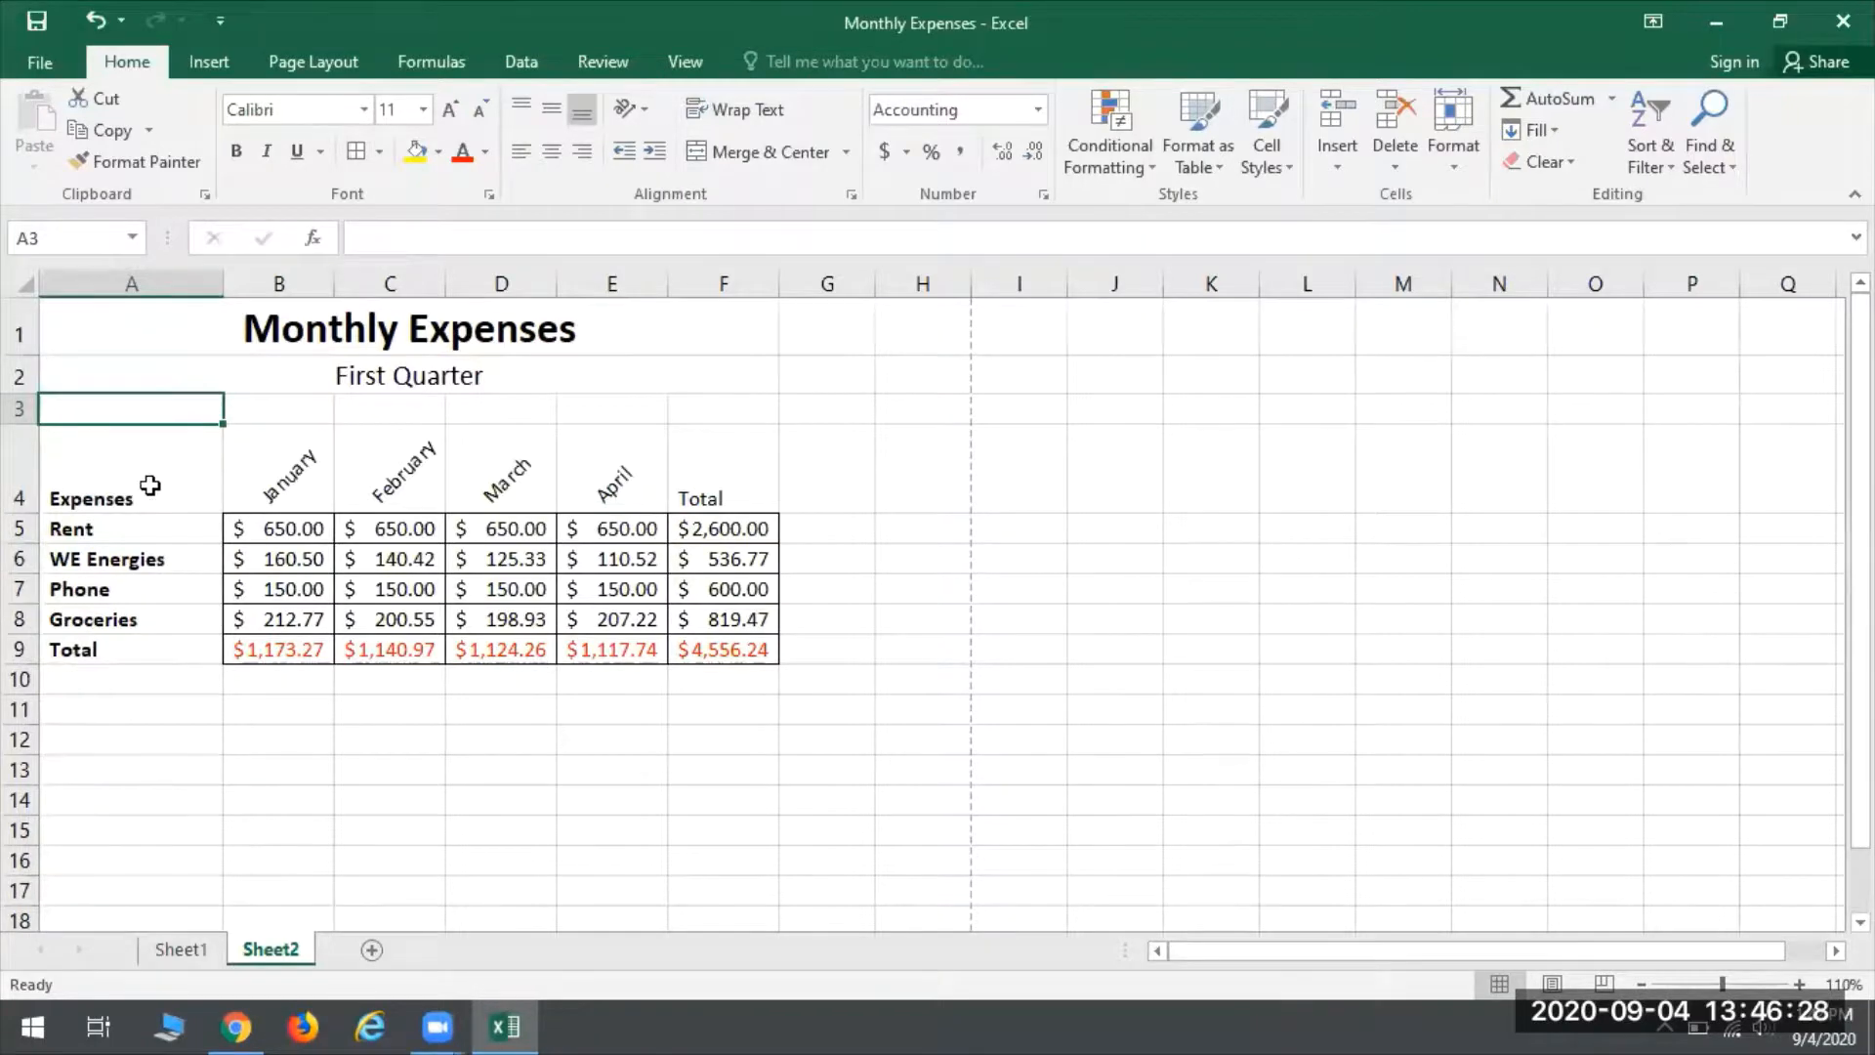
drag(108, 472, 639, 630)
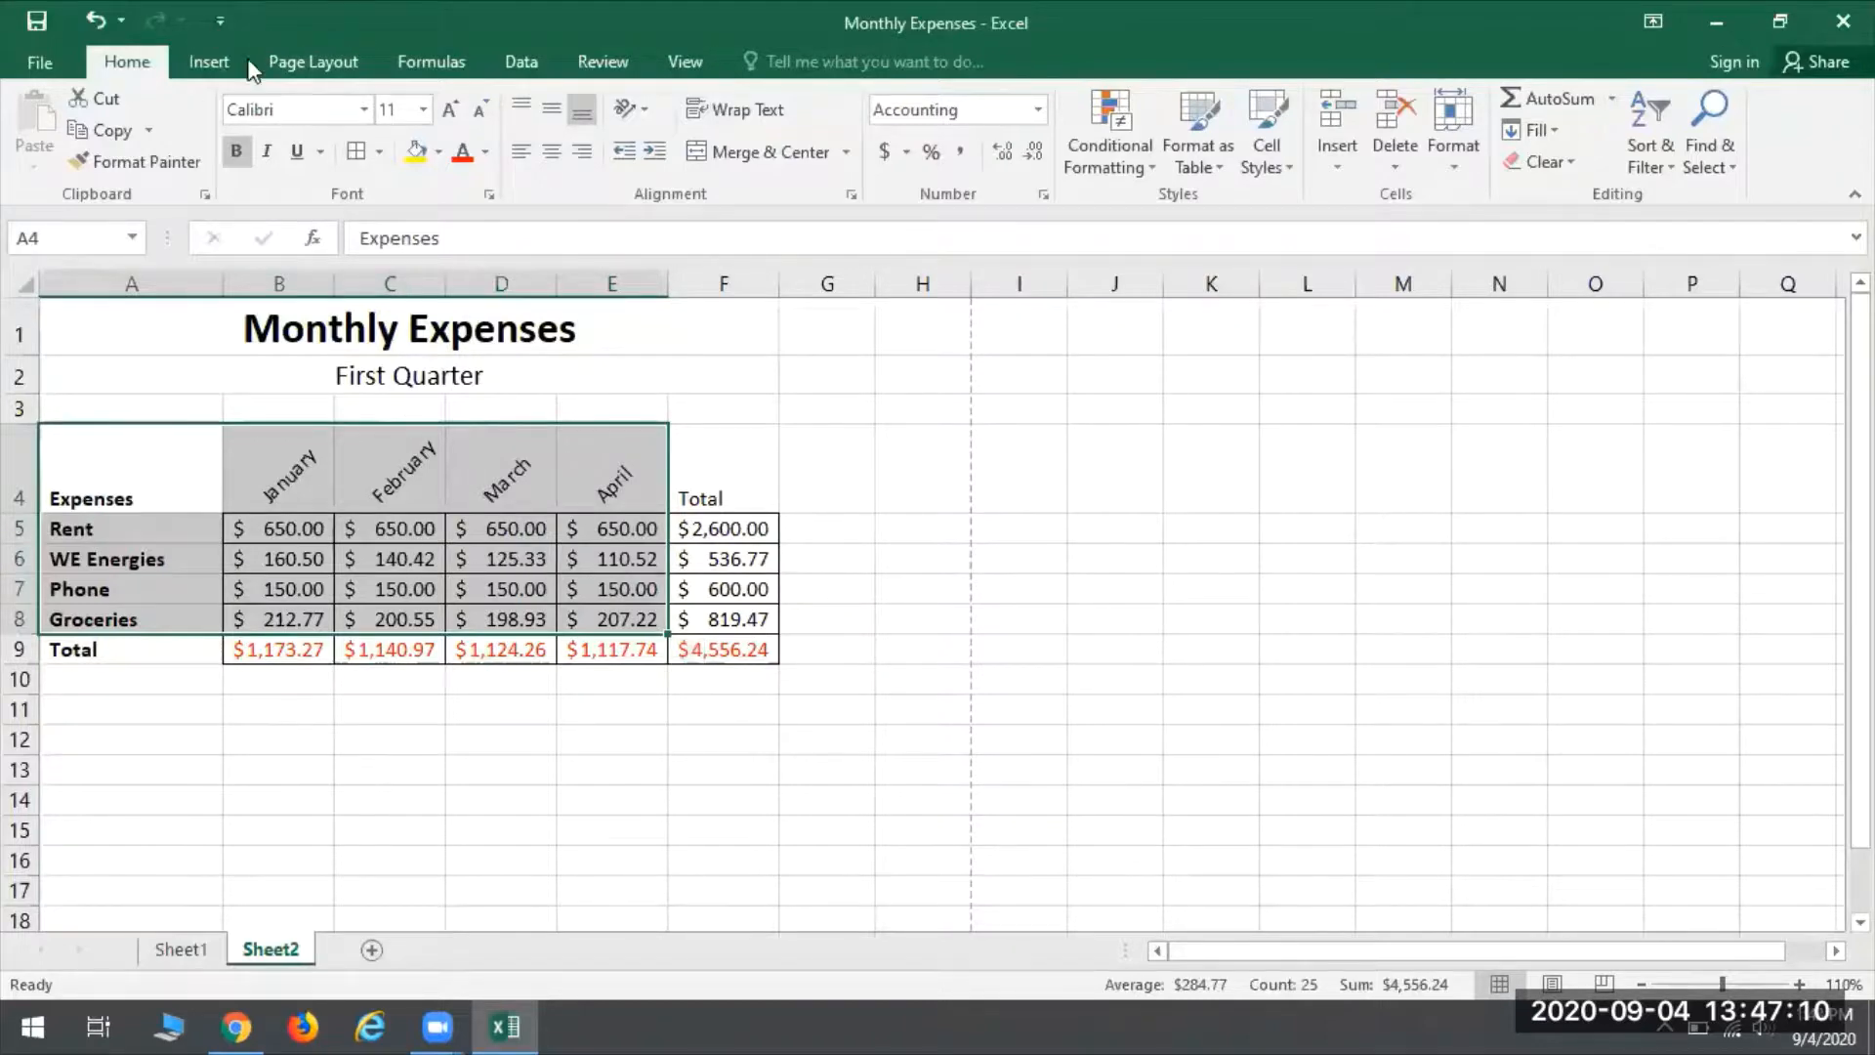
click(211, 64)
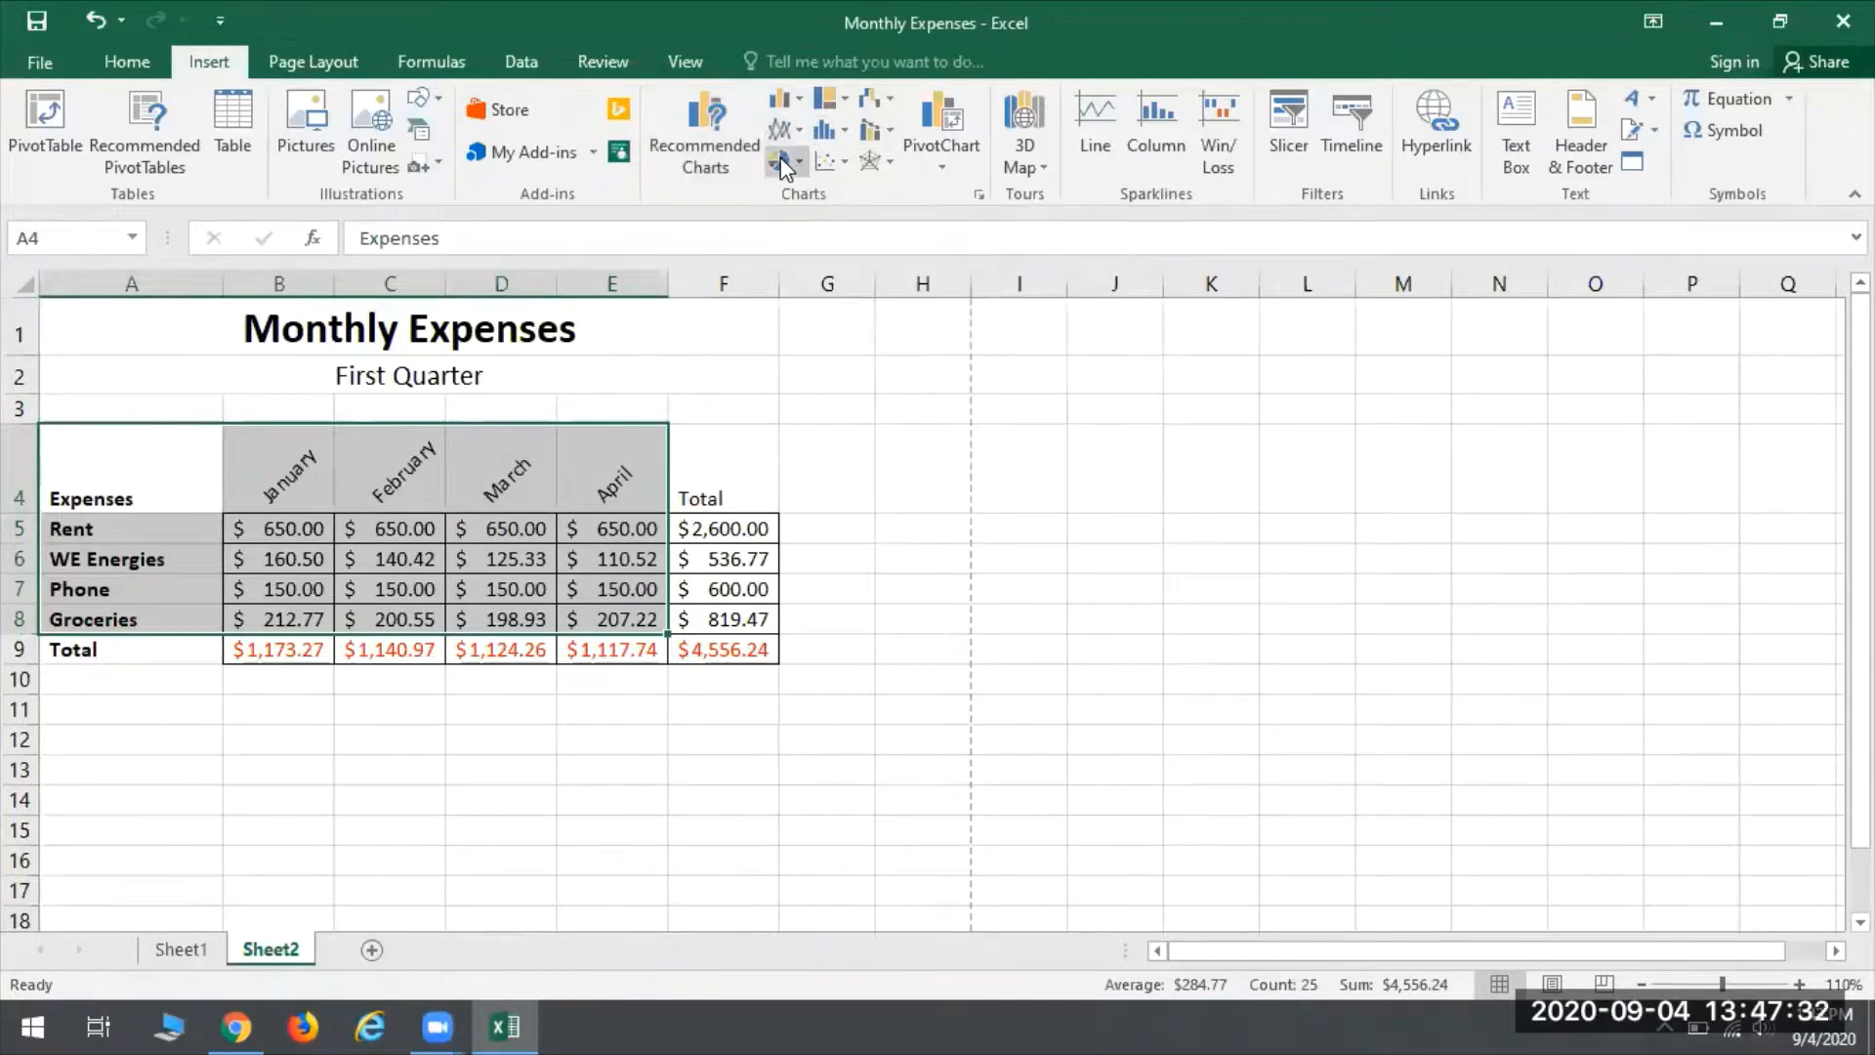
click(791, 98)
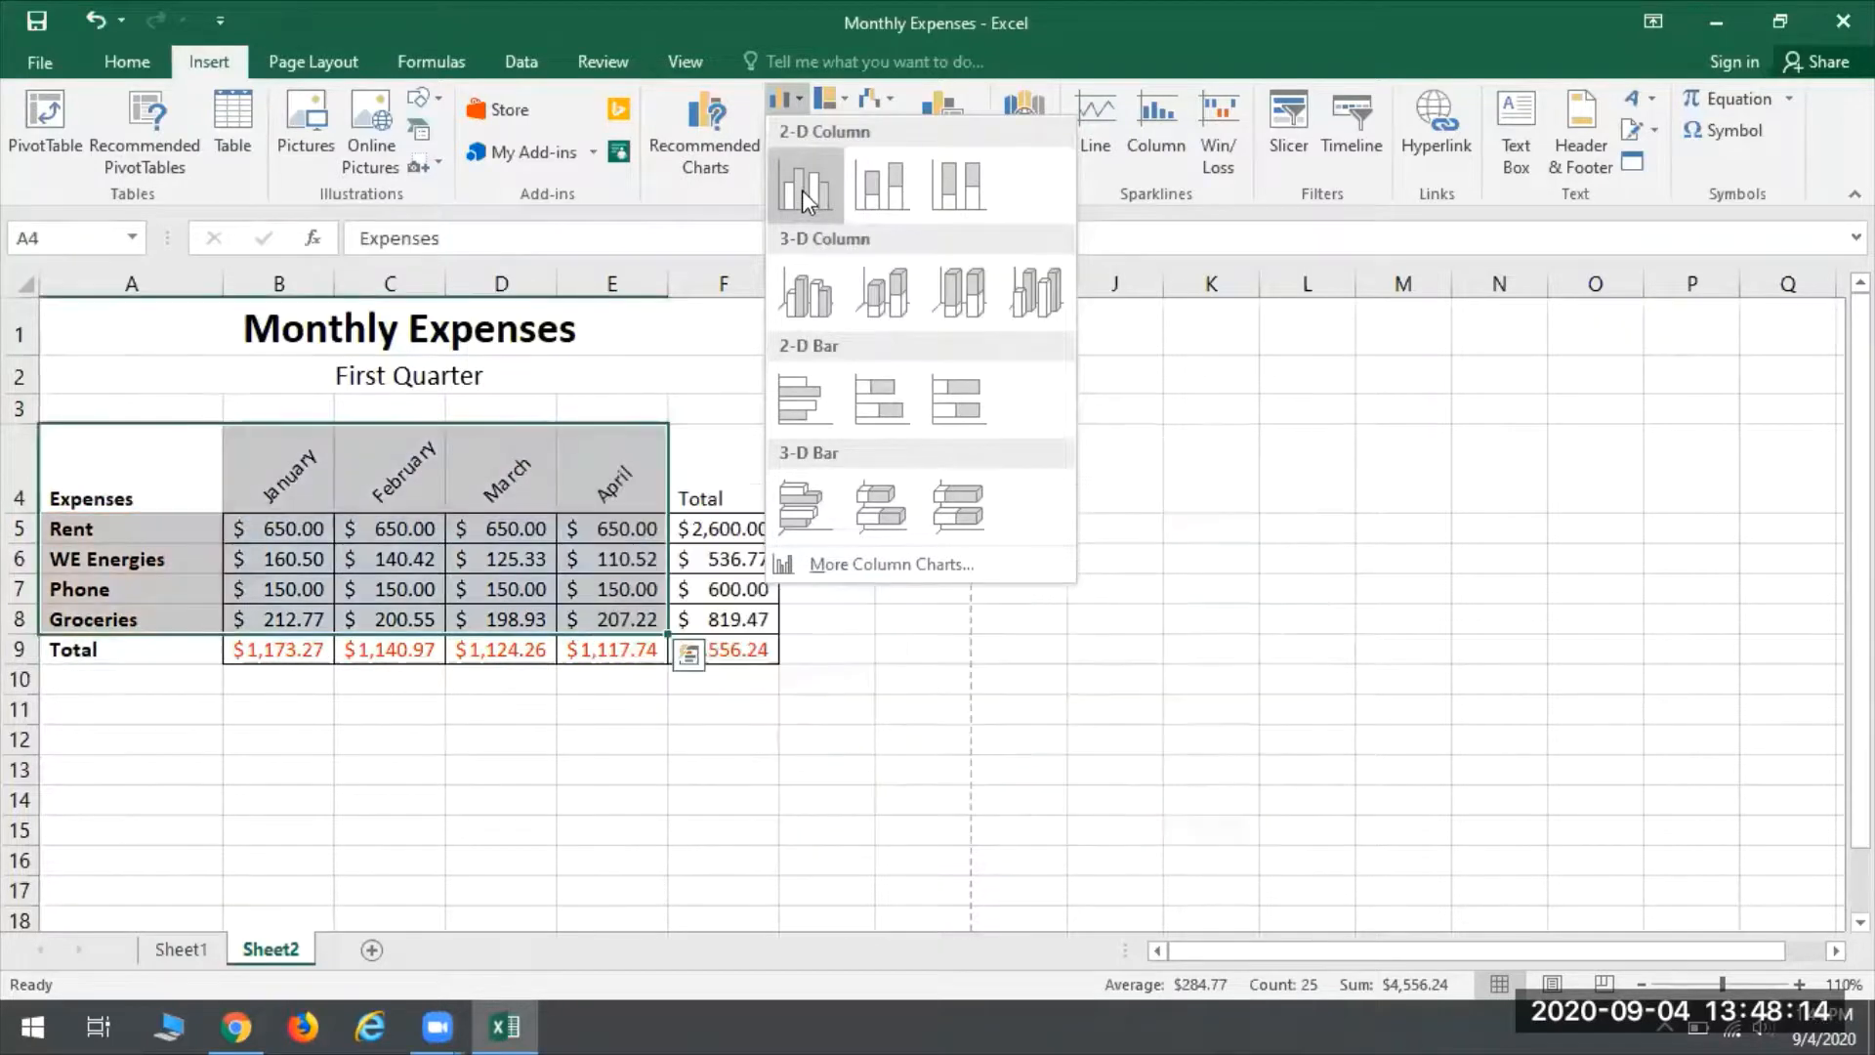
click(803, 191)
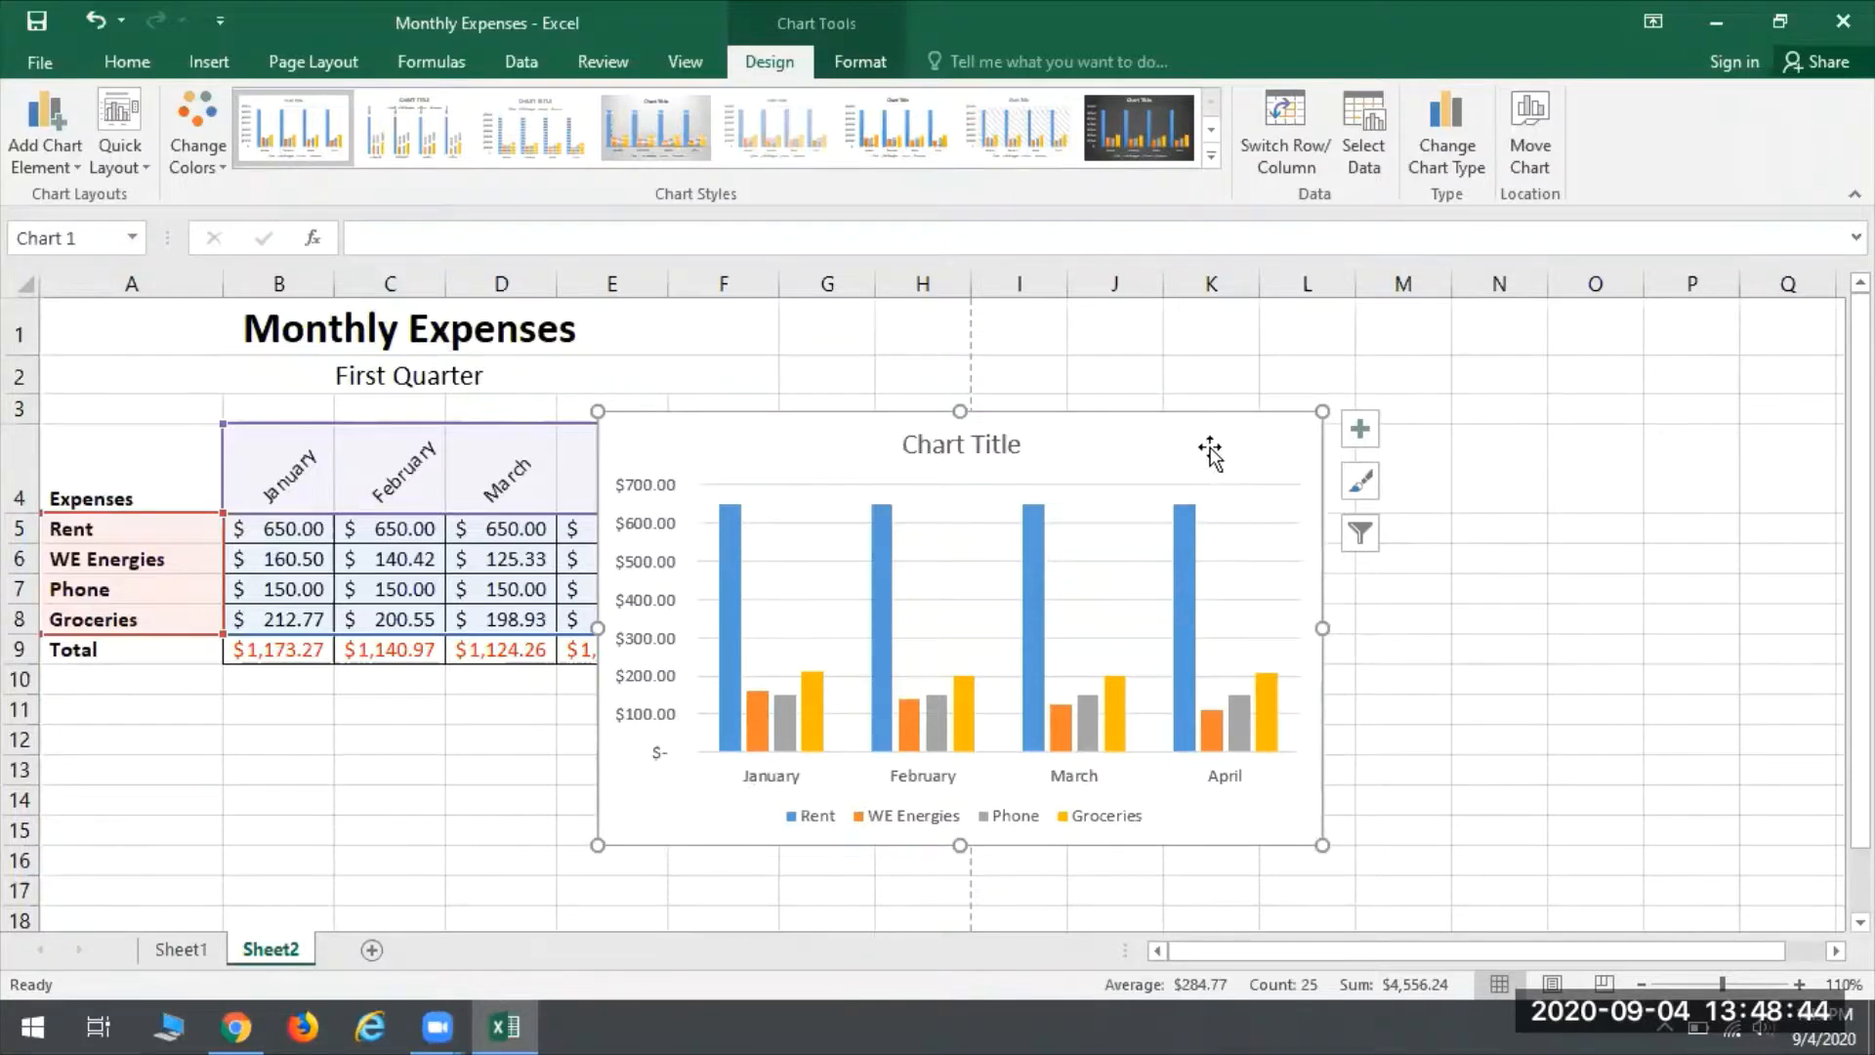
drag(1163, 443, 1432, 383)
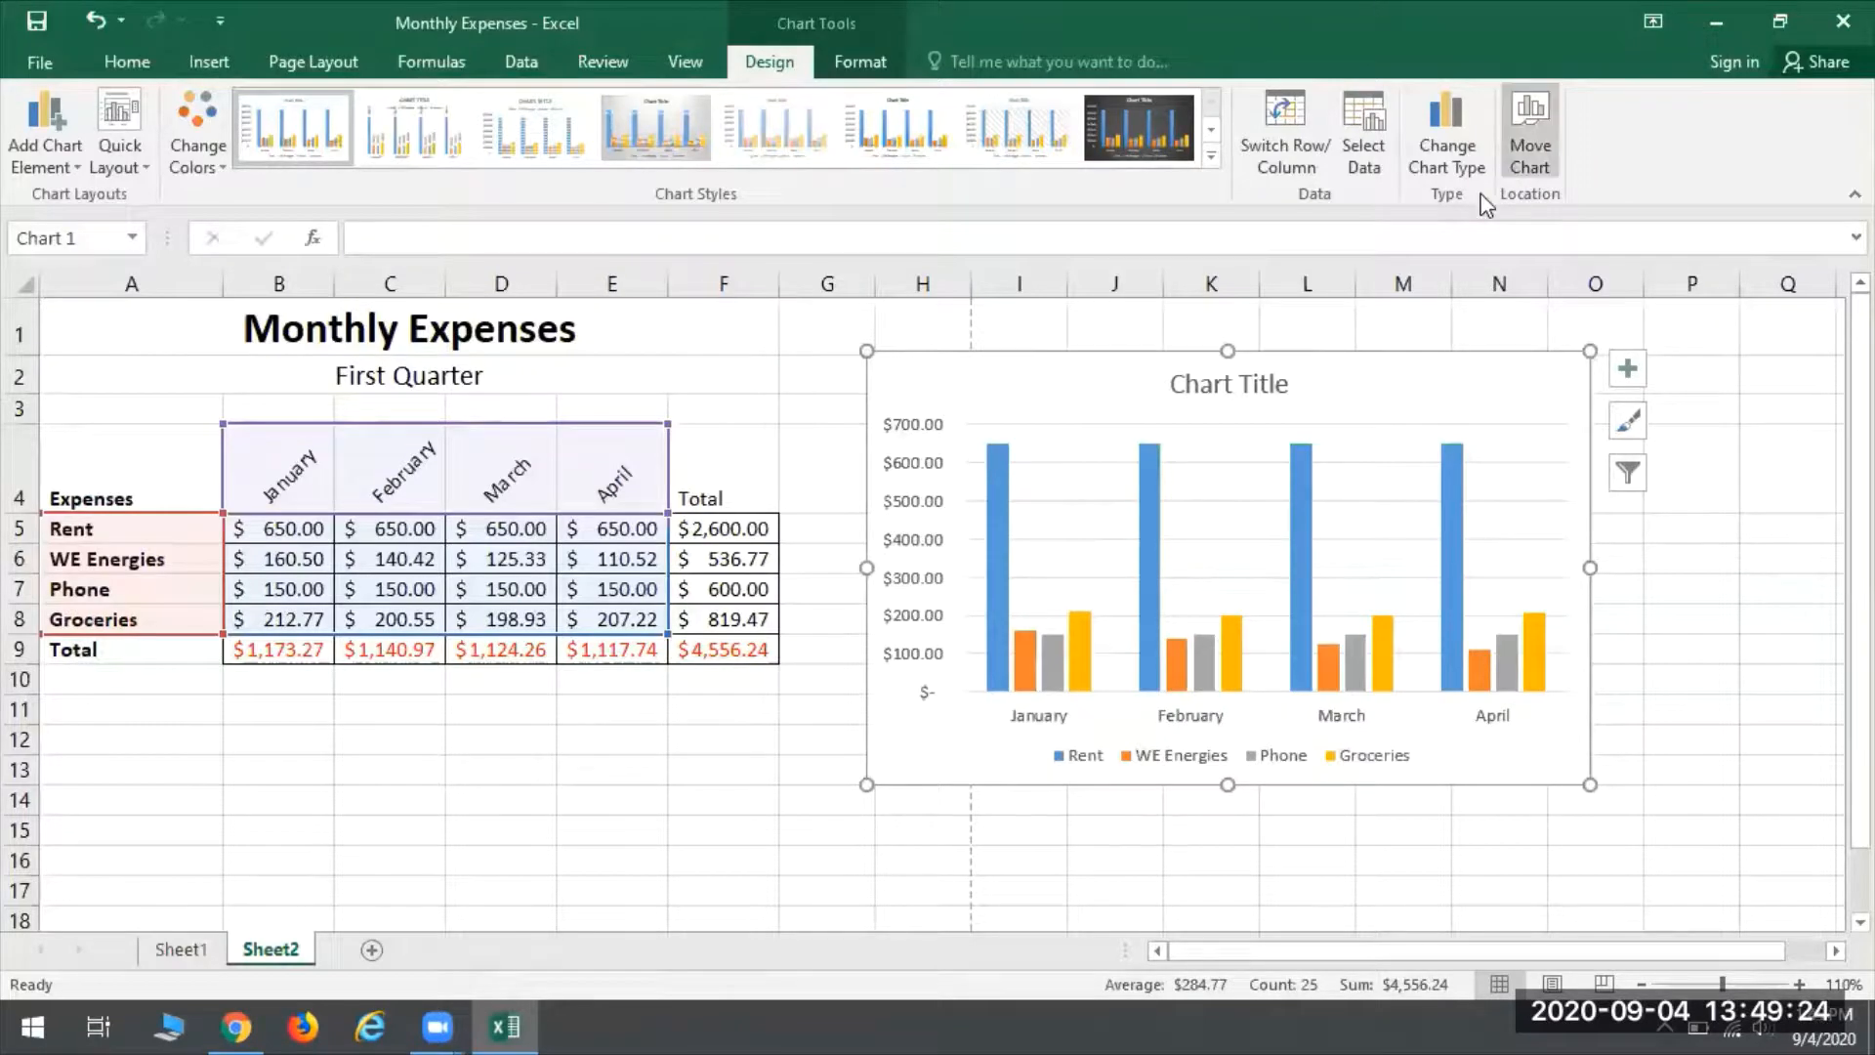
- Move the expenses chart to a new sheet named Chart1
click(1529, 127)
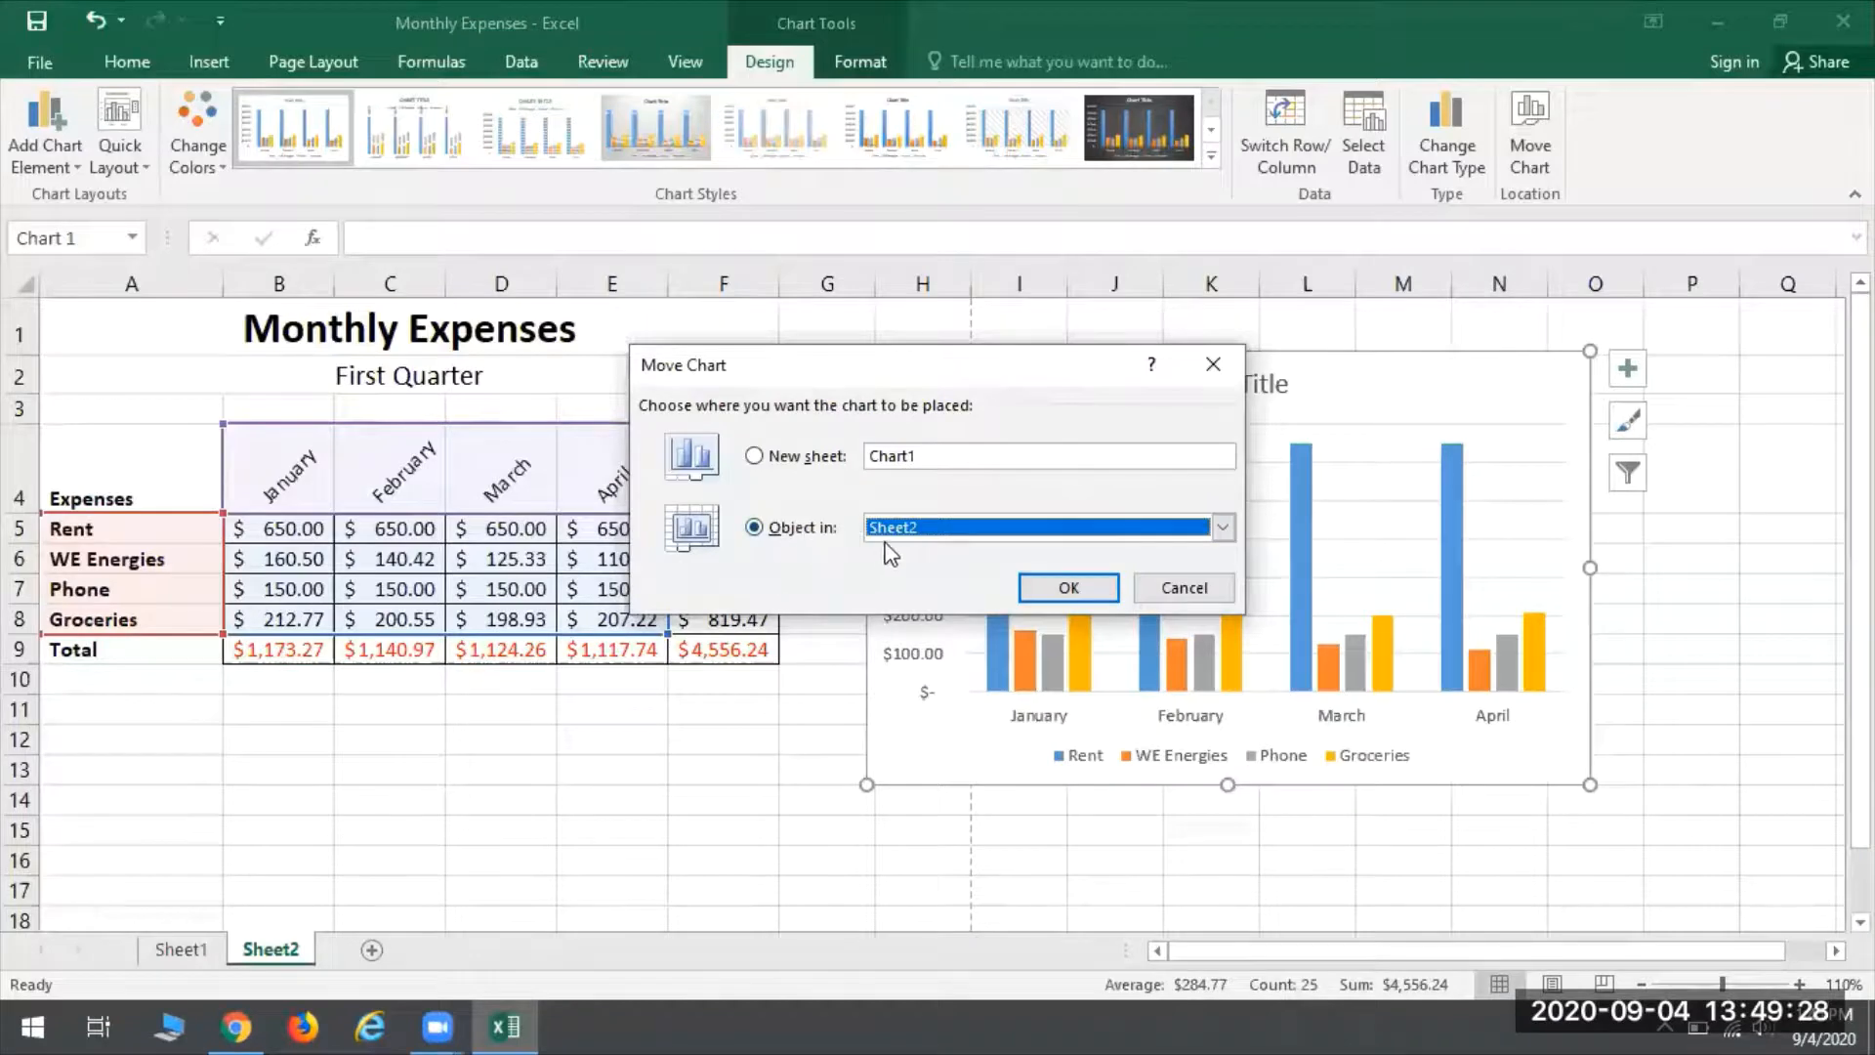
click(942, 532)
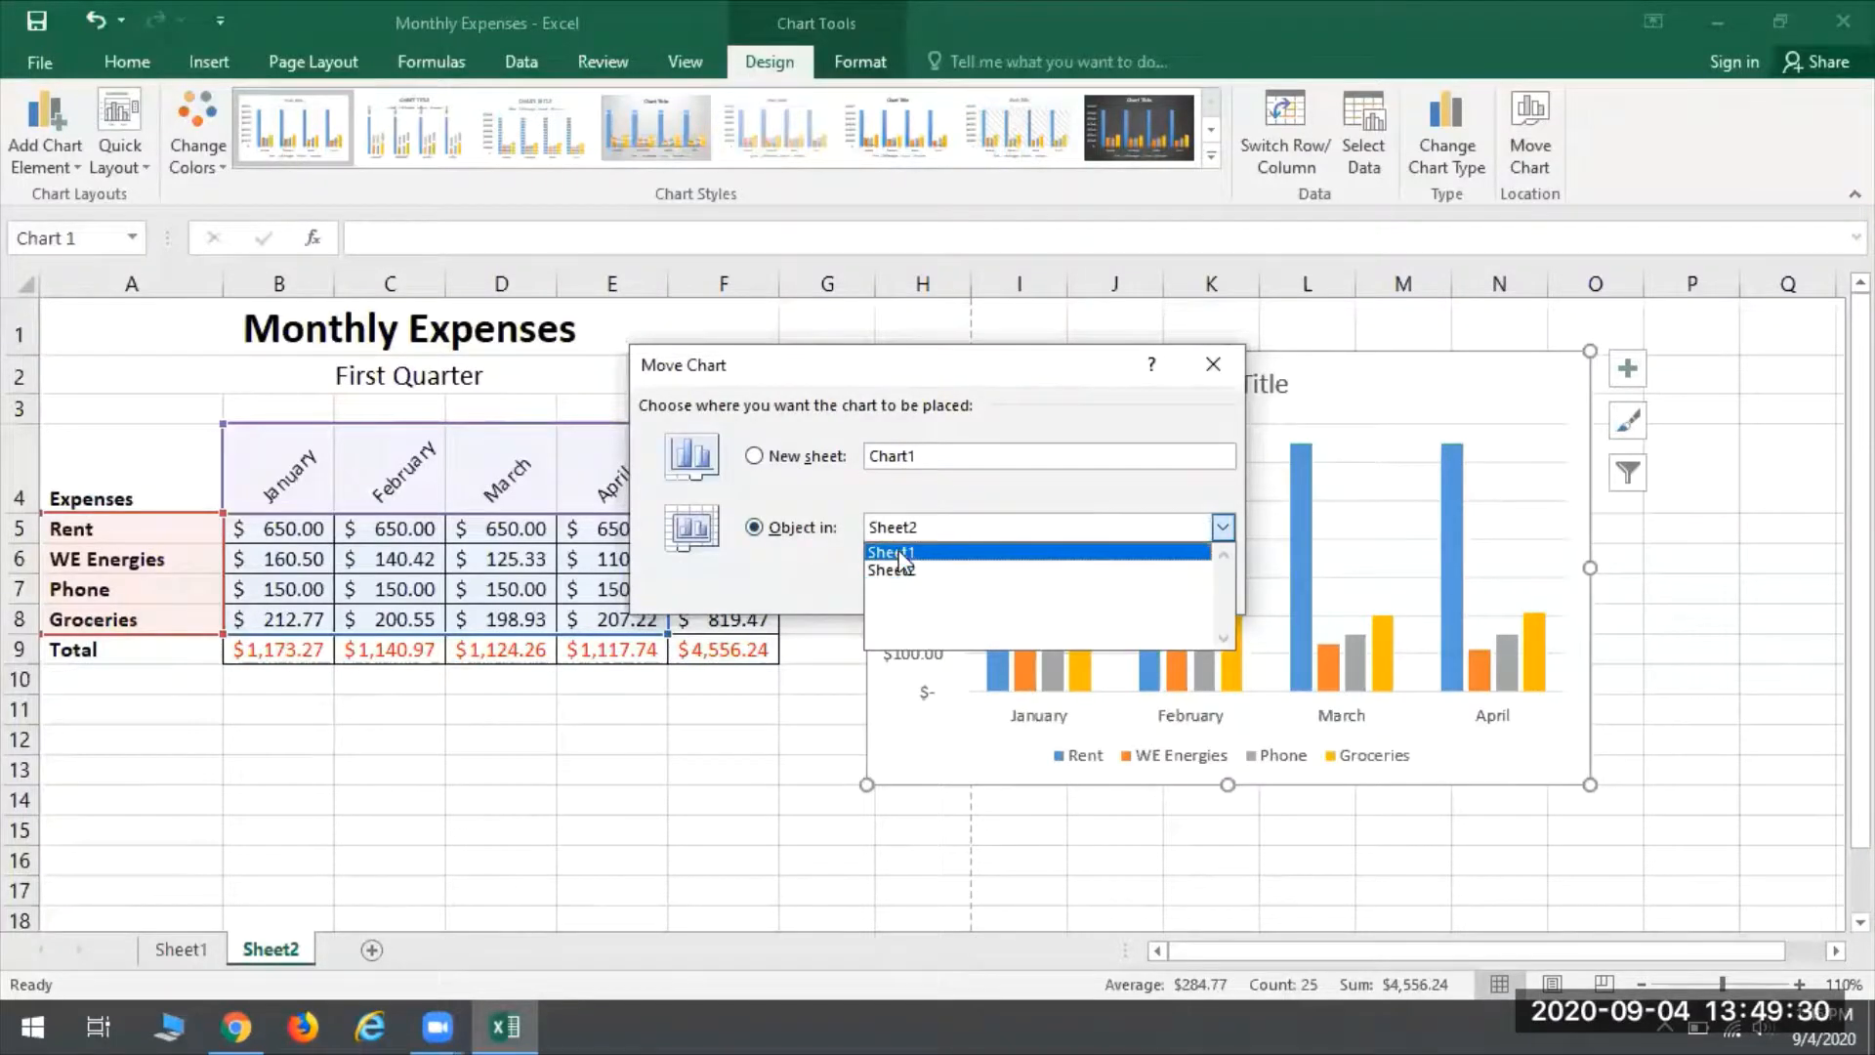
click(837, 492)
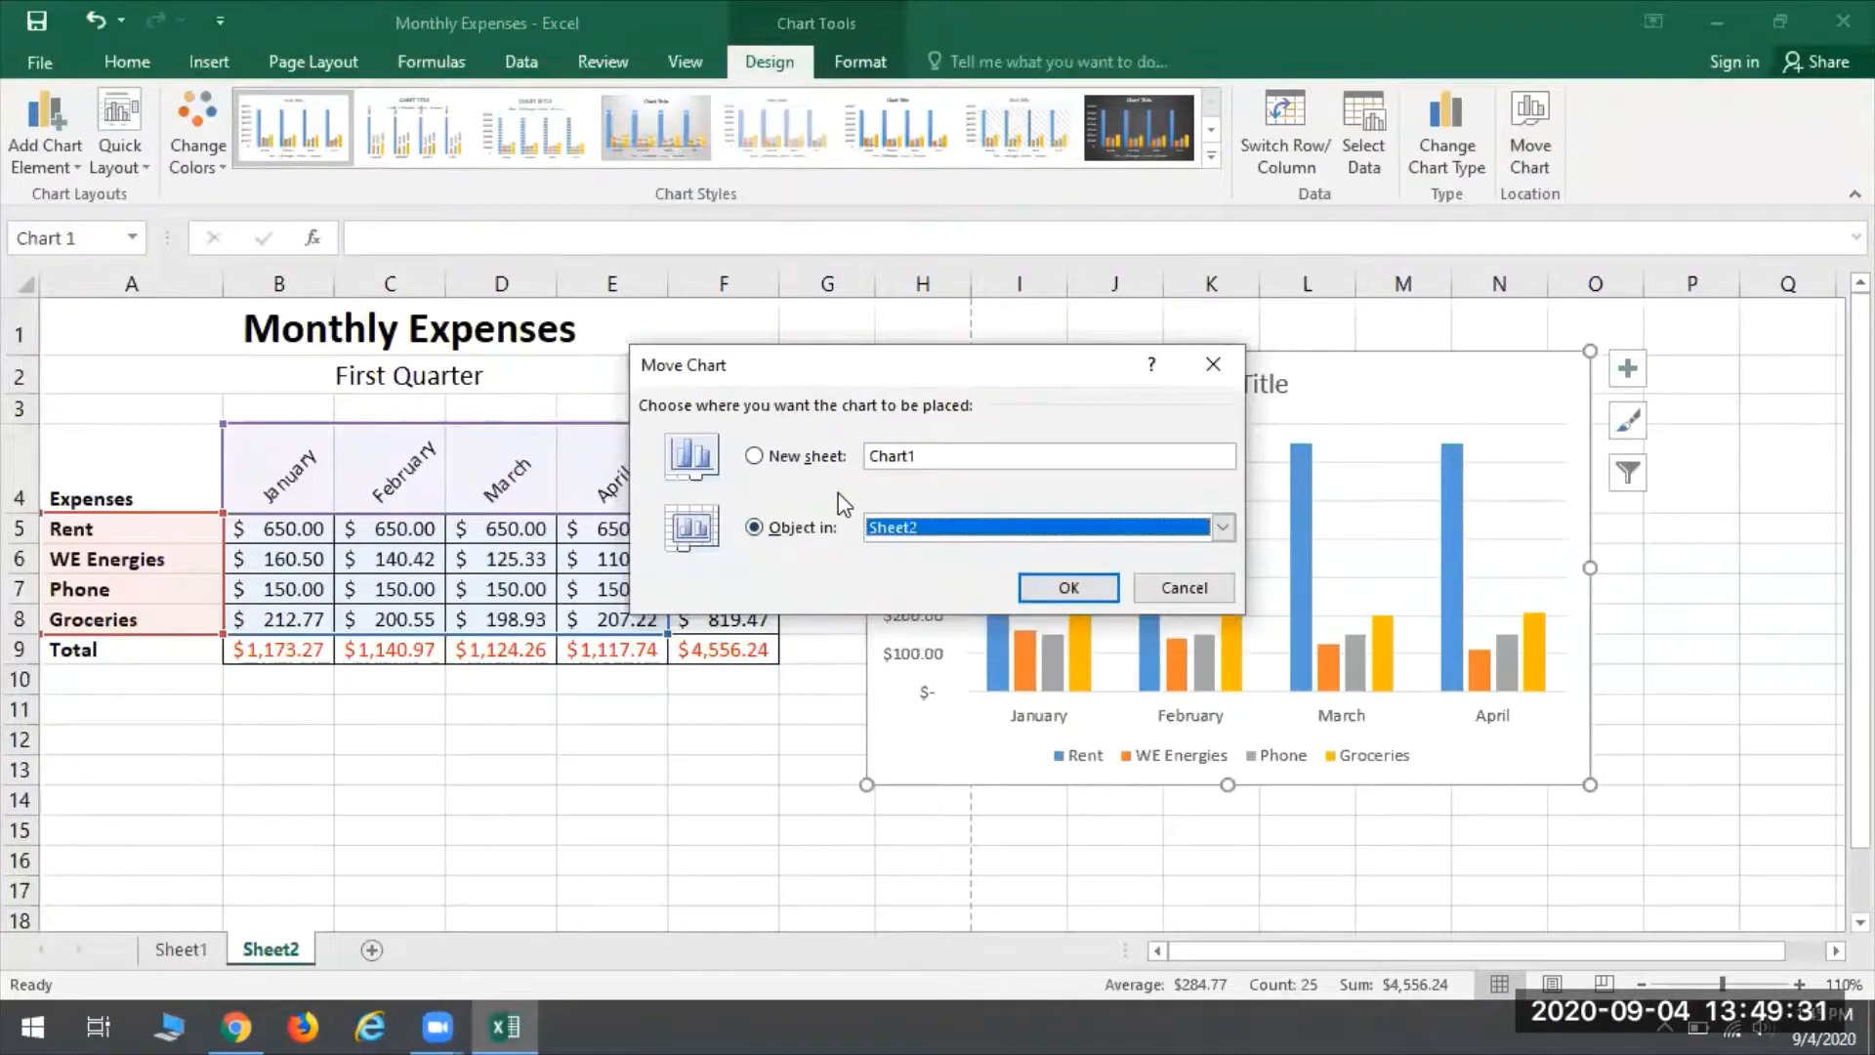
click(755, 457)
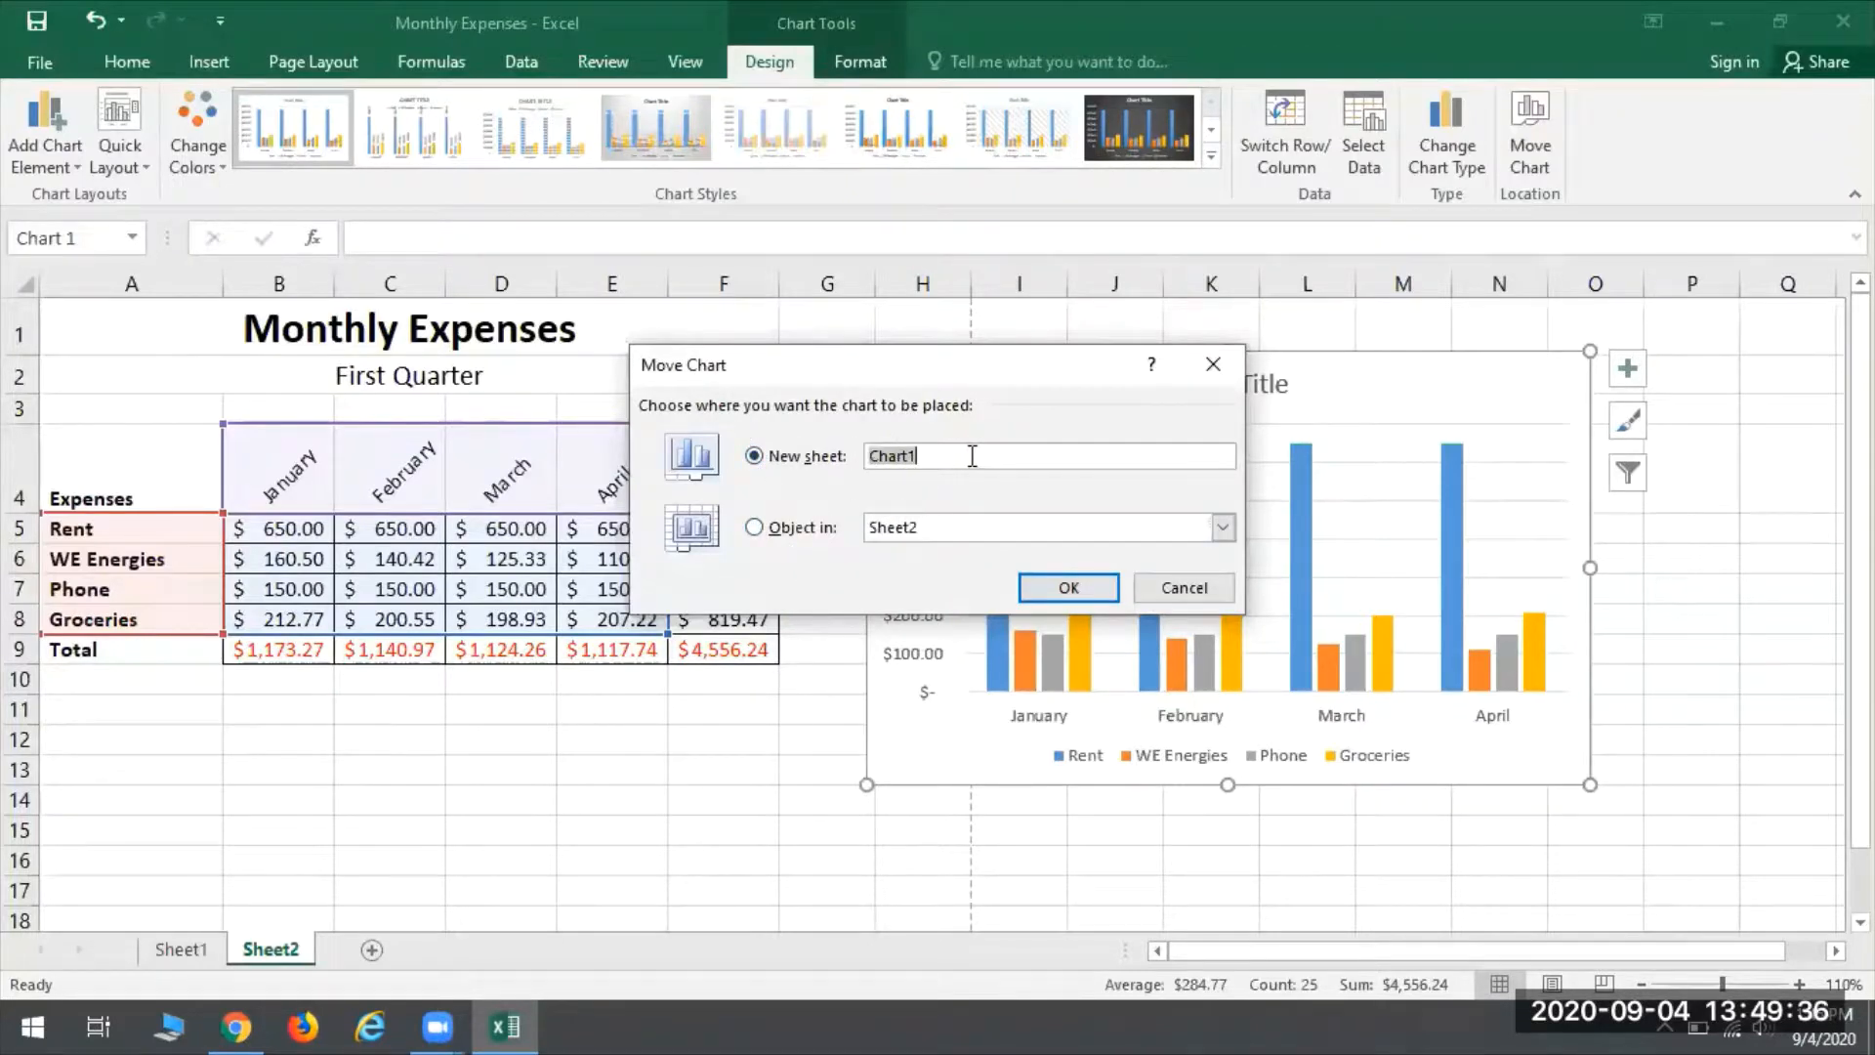
click(894, 457)
click(1070, 588)
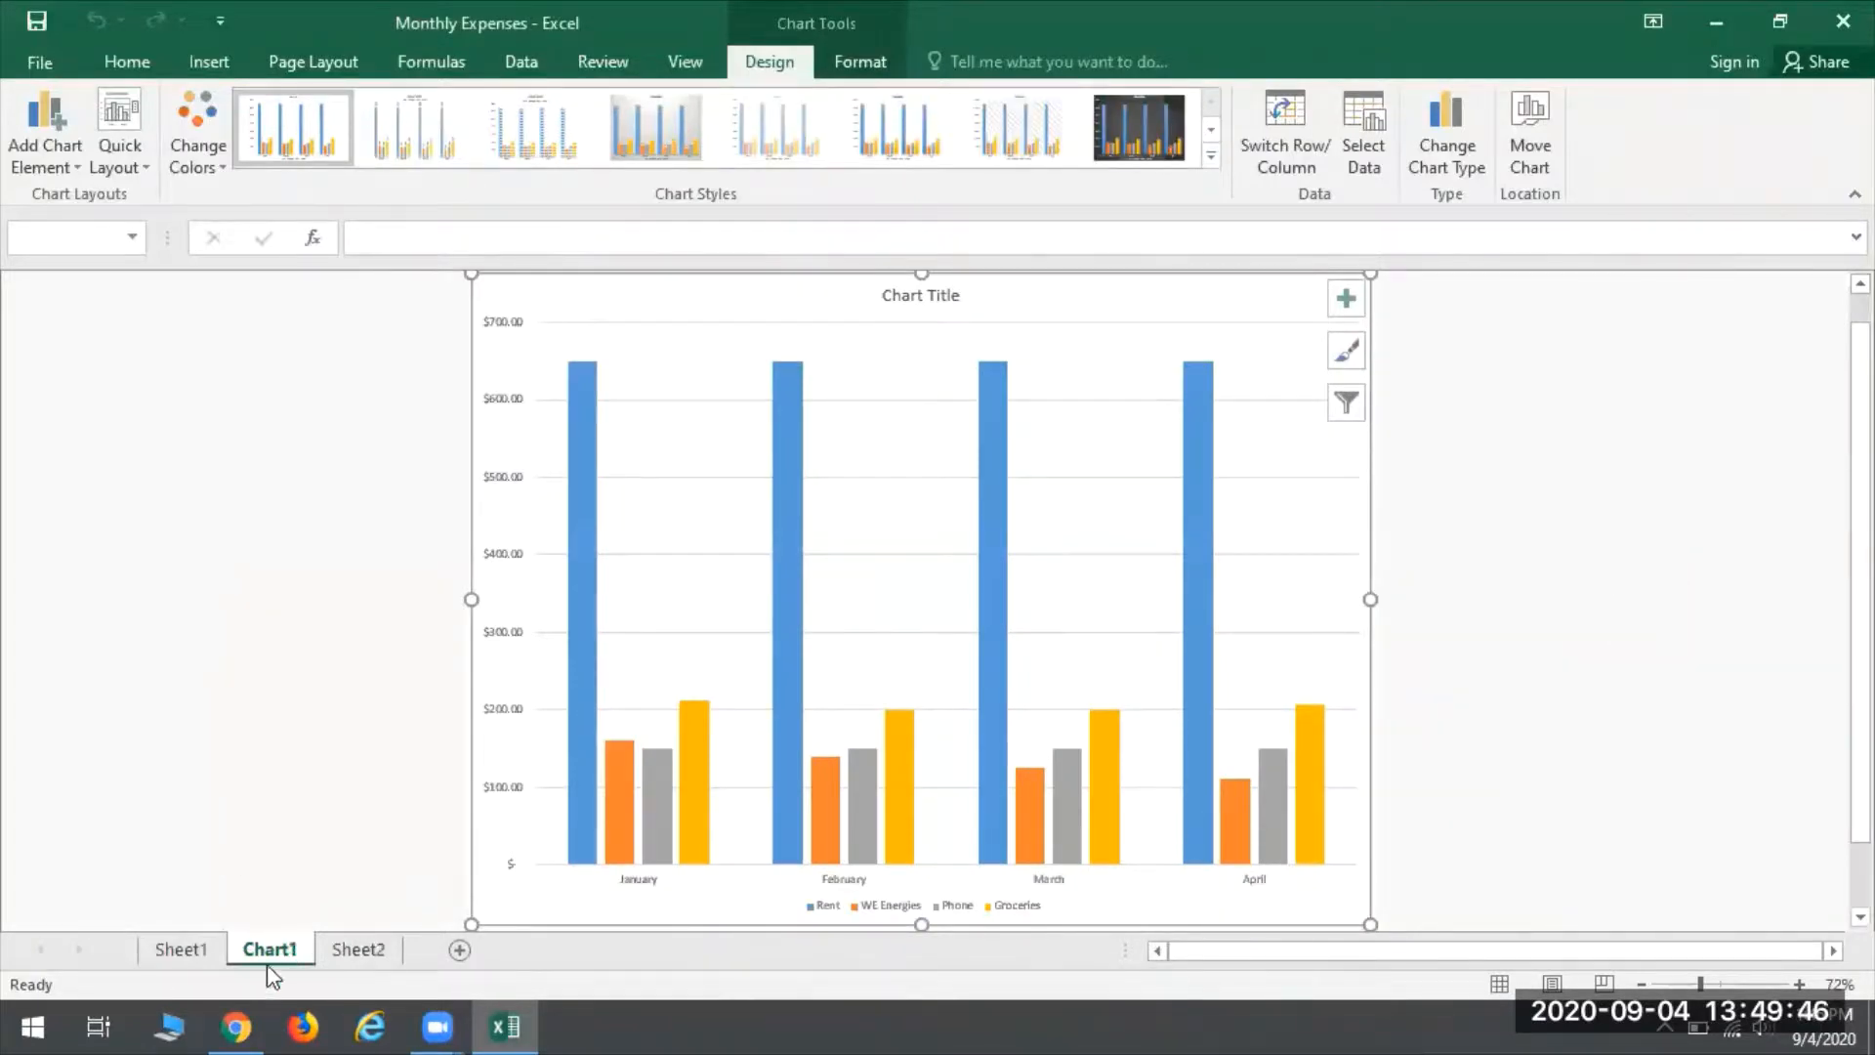
- Look at the expenses table on Sheet2 without the chart, and return to the Chart1 sheet
click(357, 952)
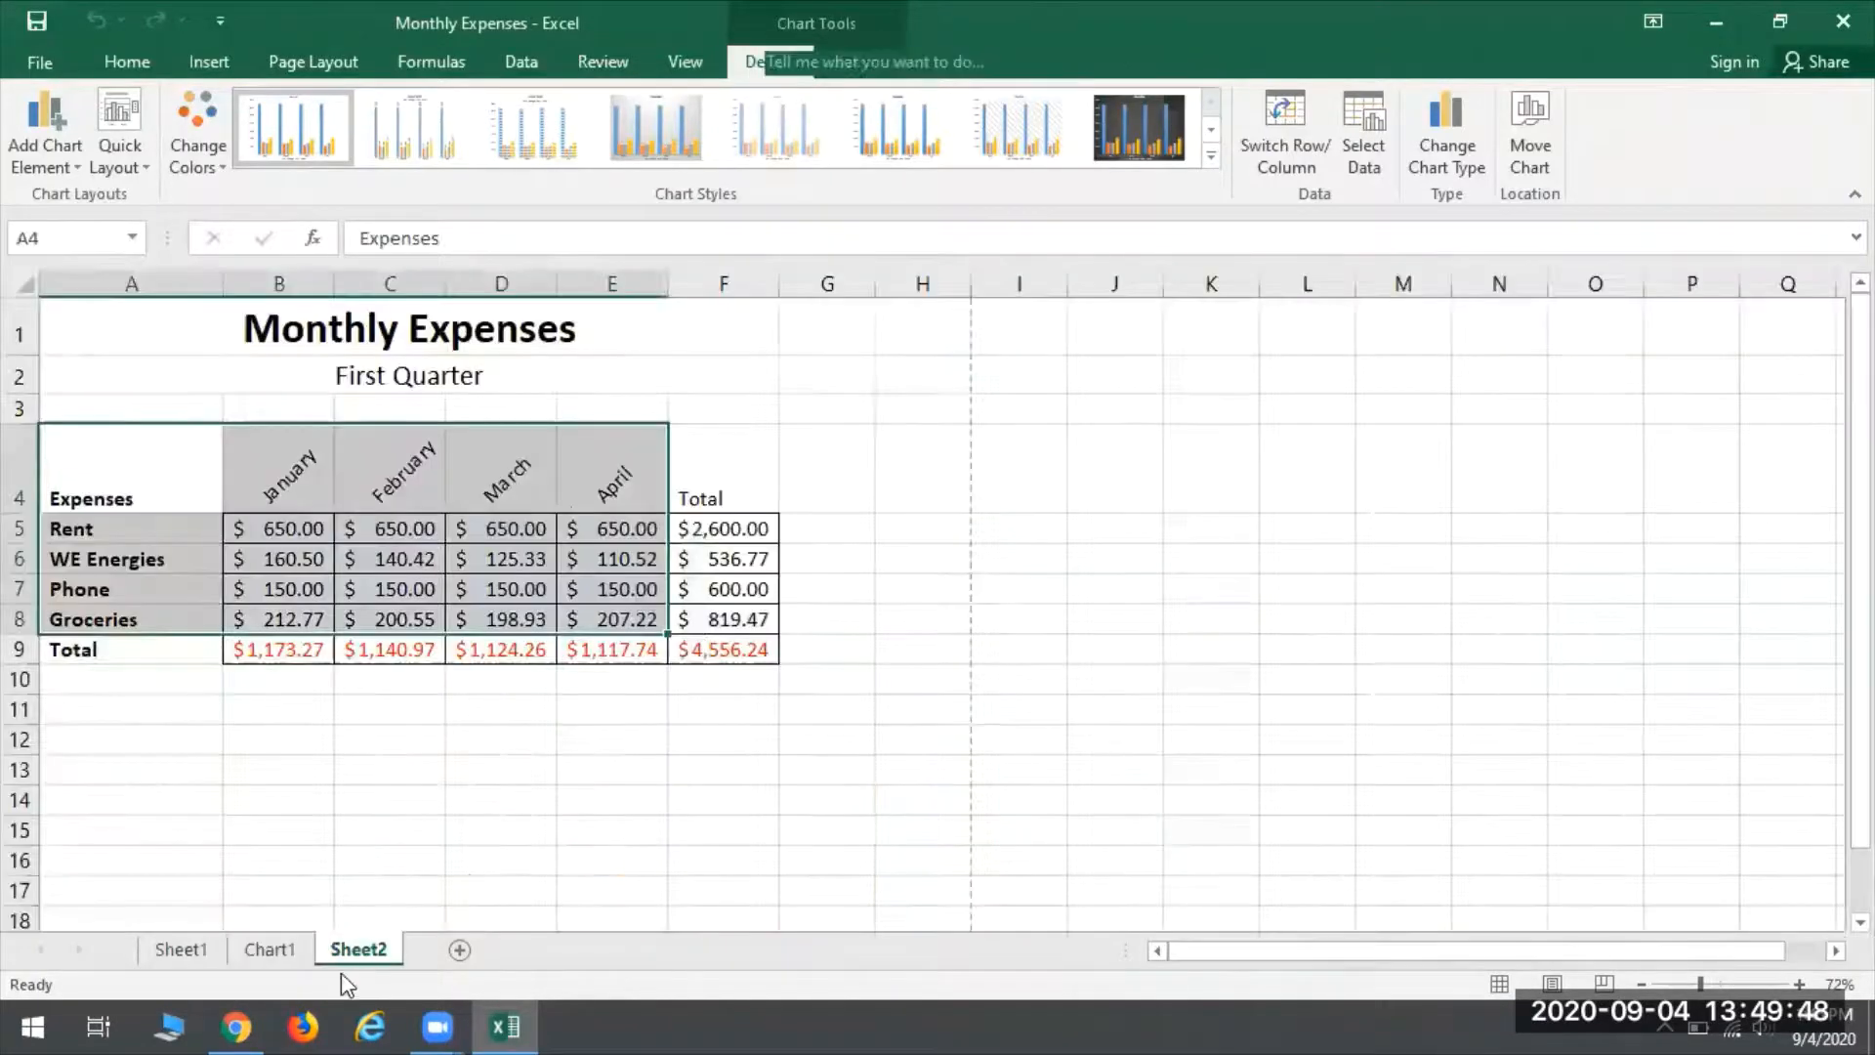
click(943, 503)
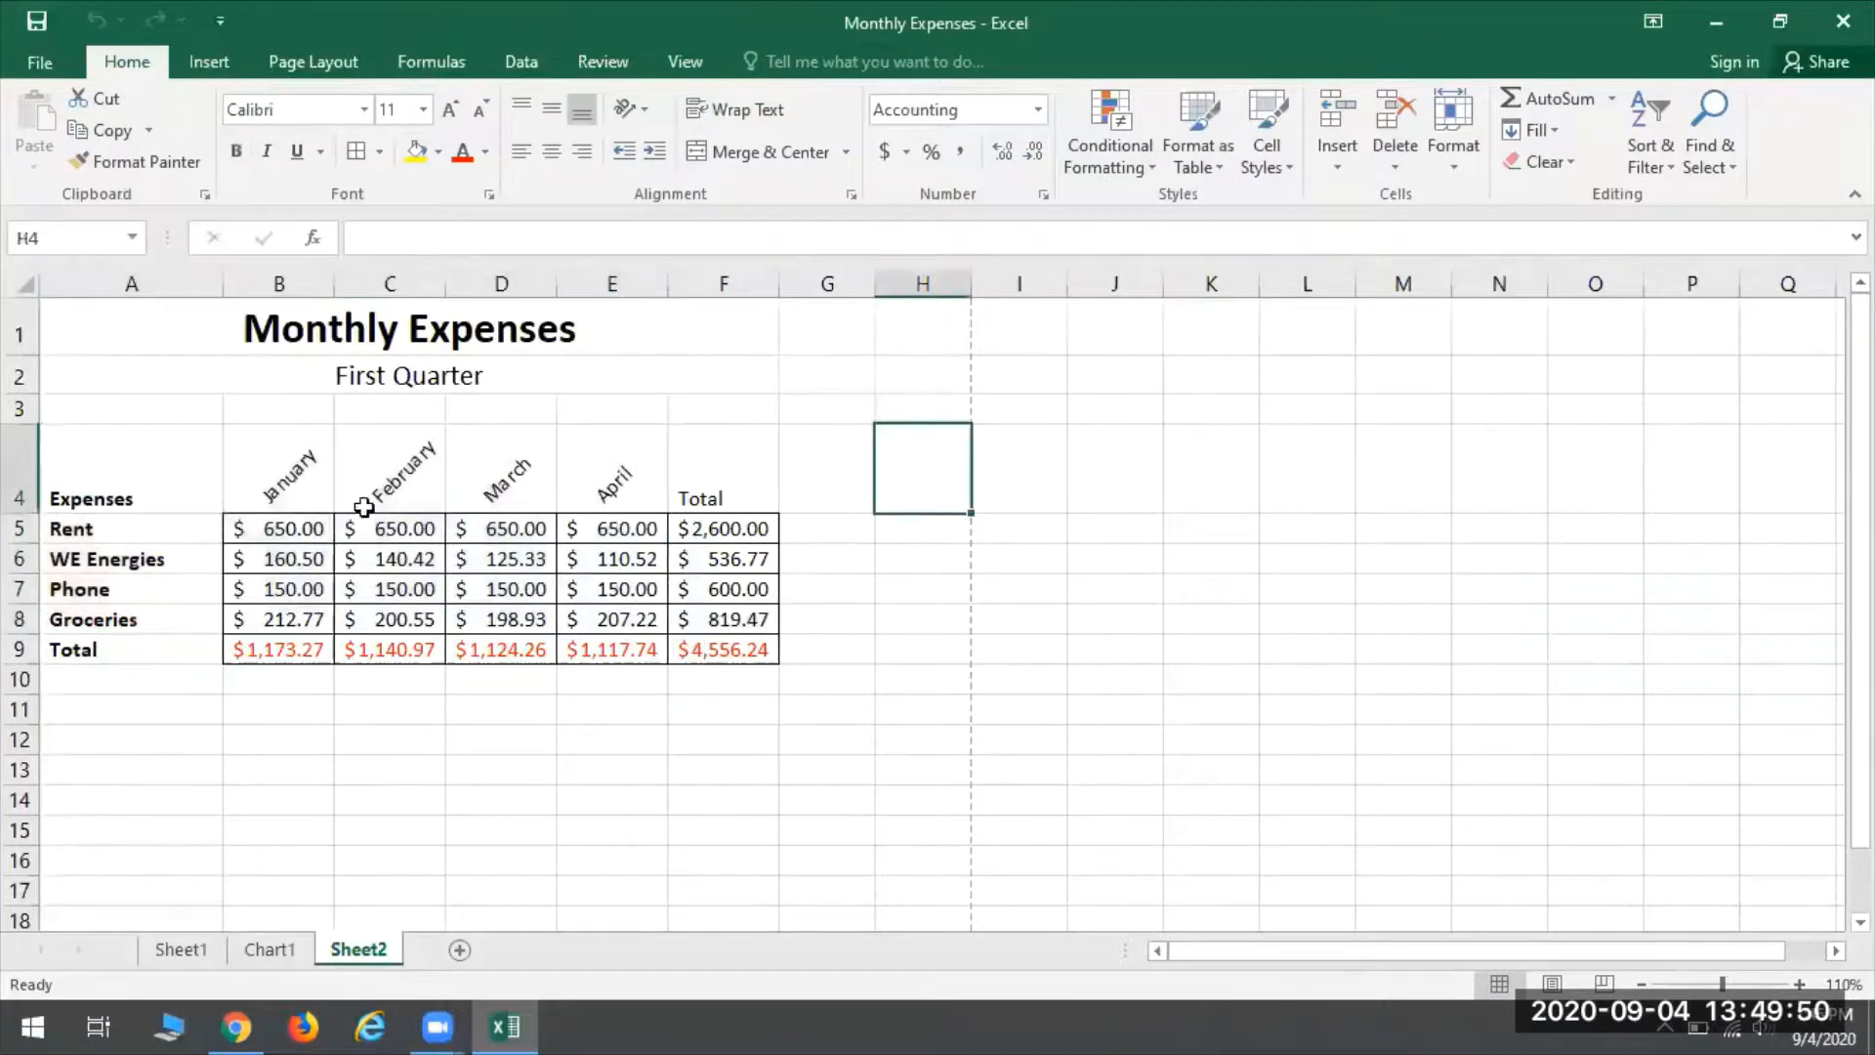
click(285, 955)
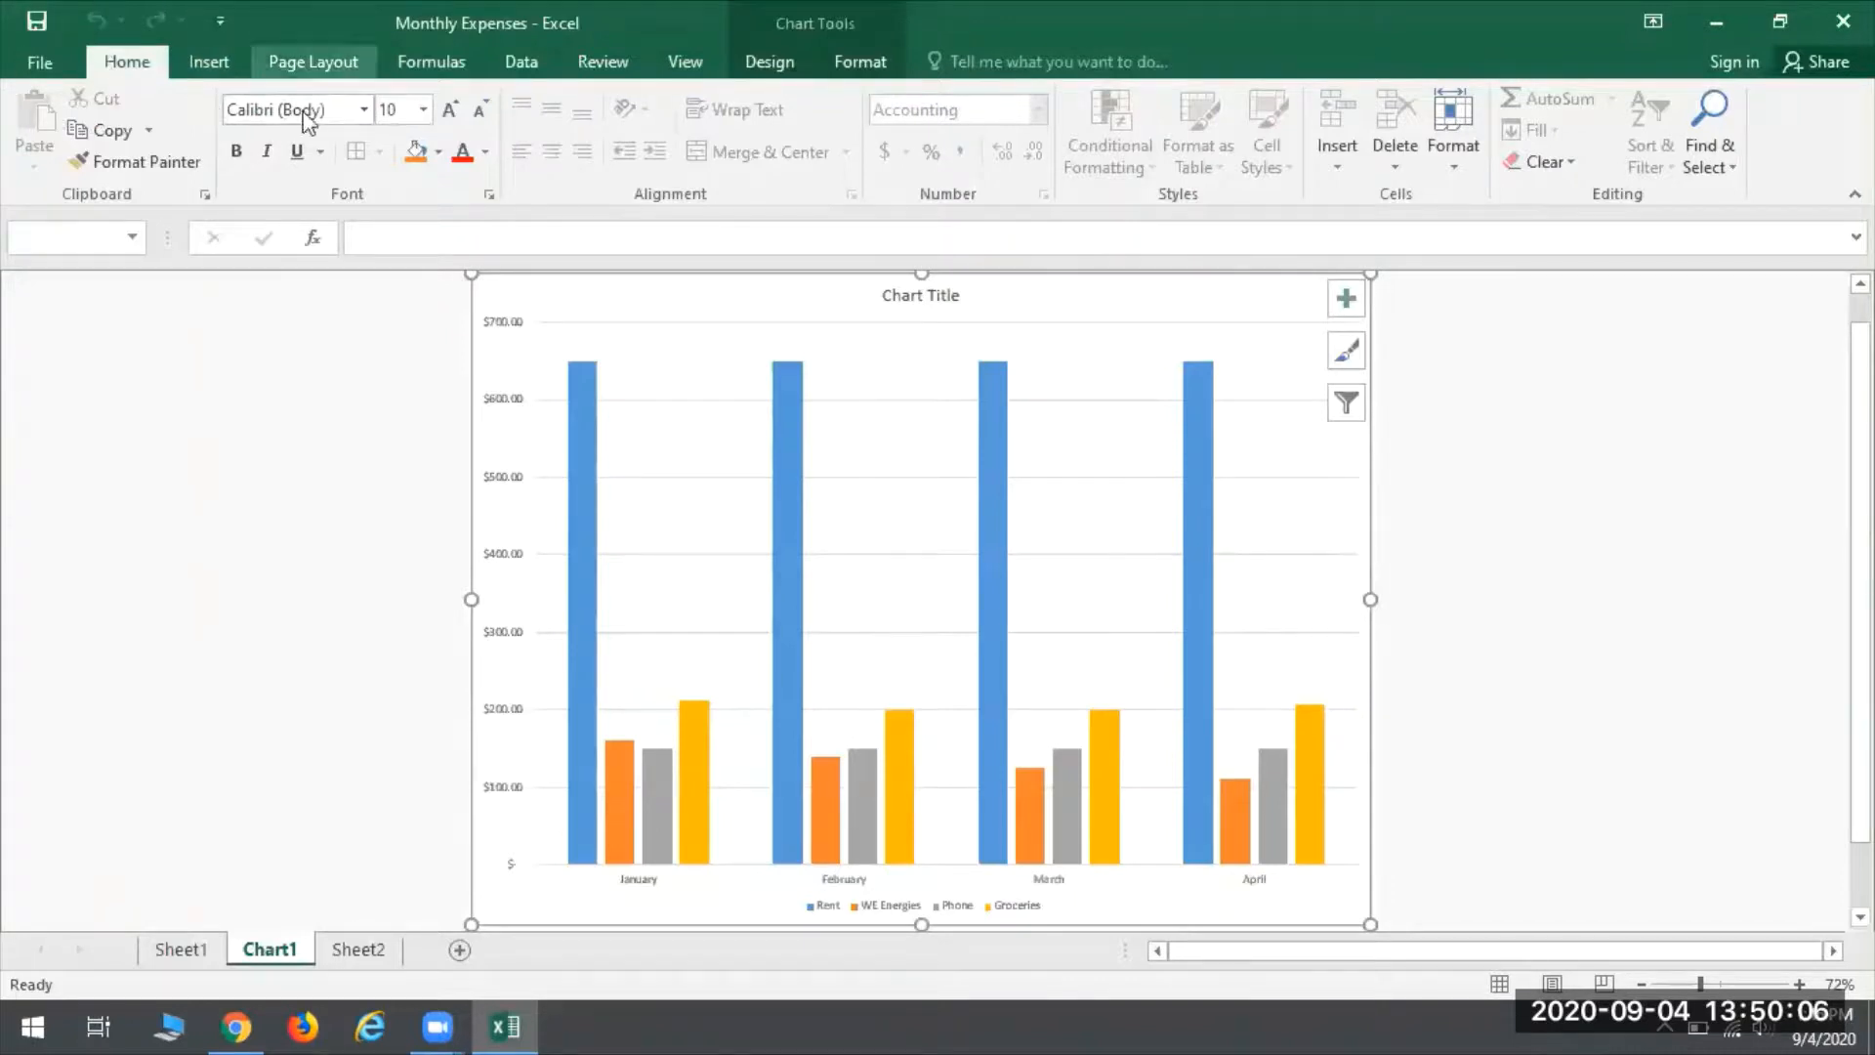
- Set the Chart1 sheet's margins to Narrow and its page orientation to Portrait
click(323, 65)
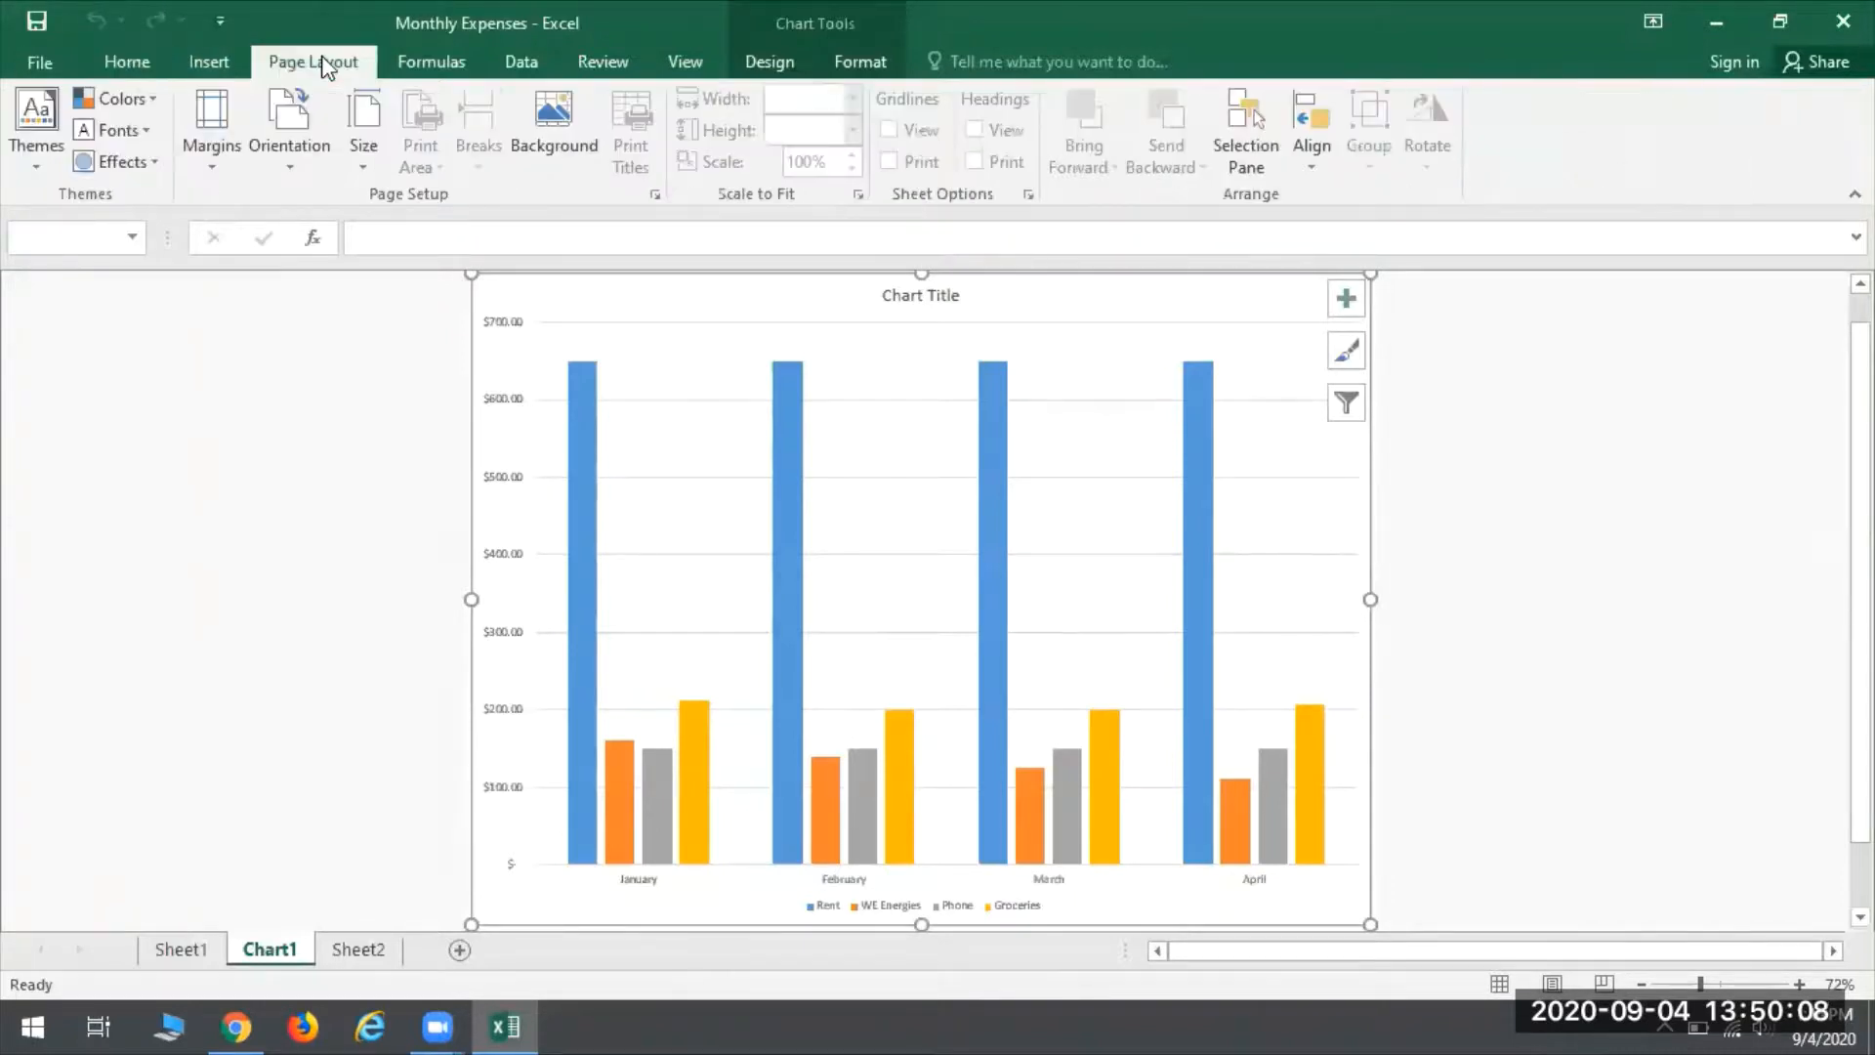
click(213, 154)
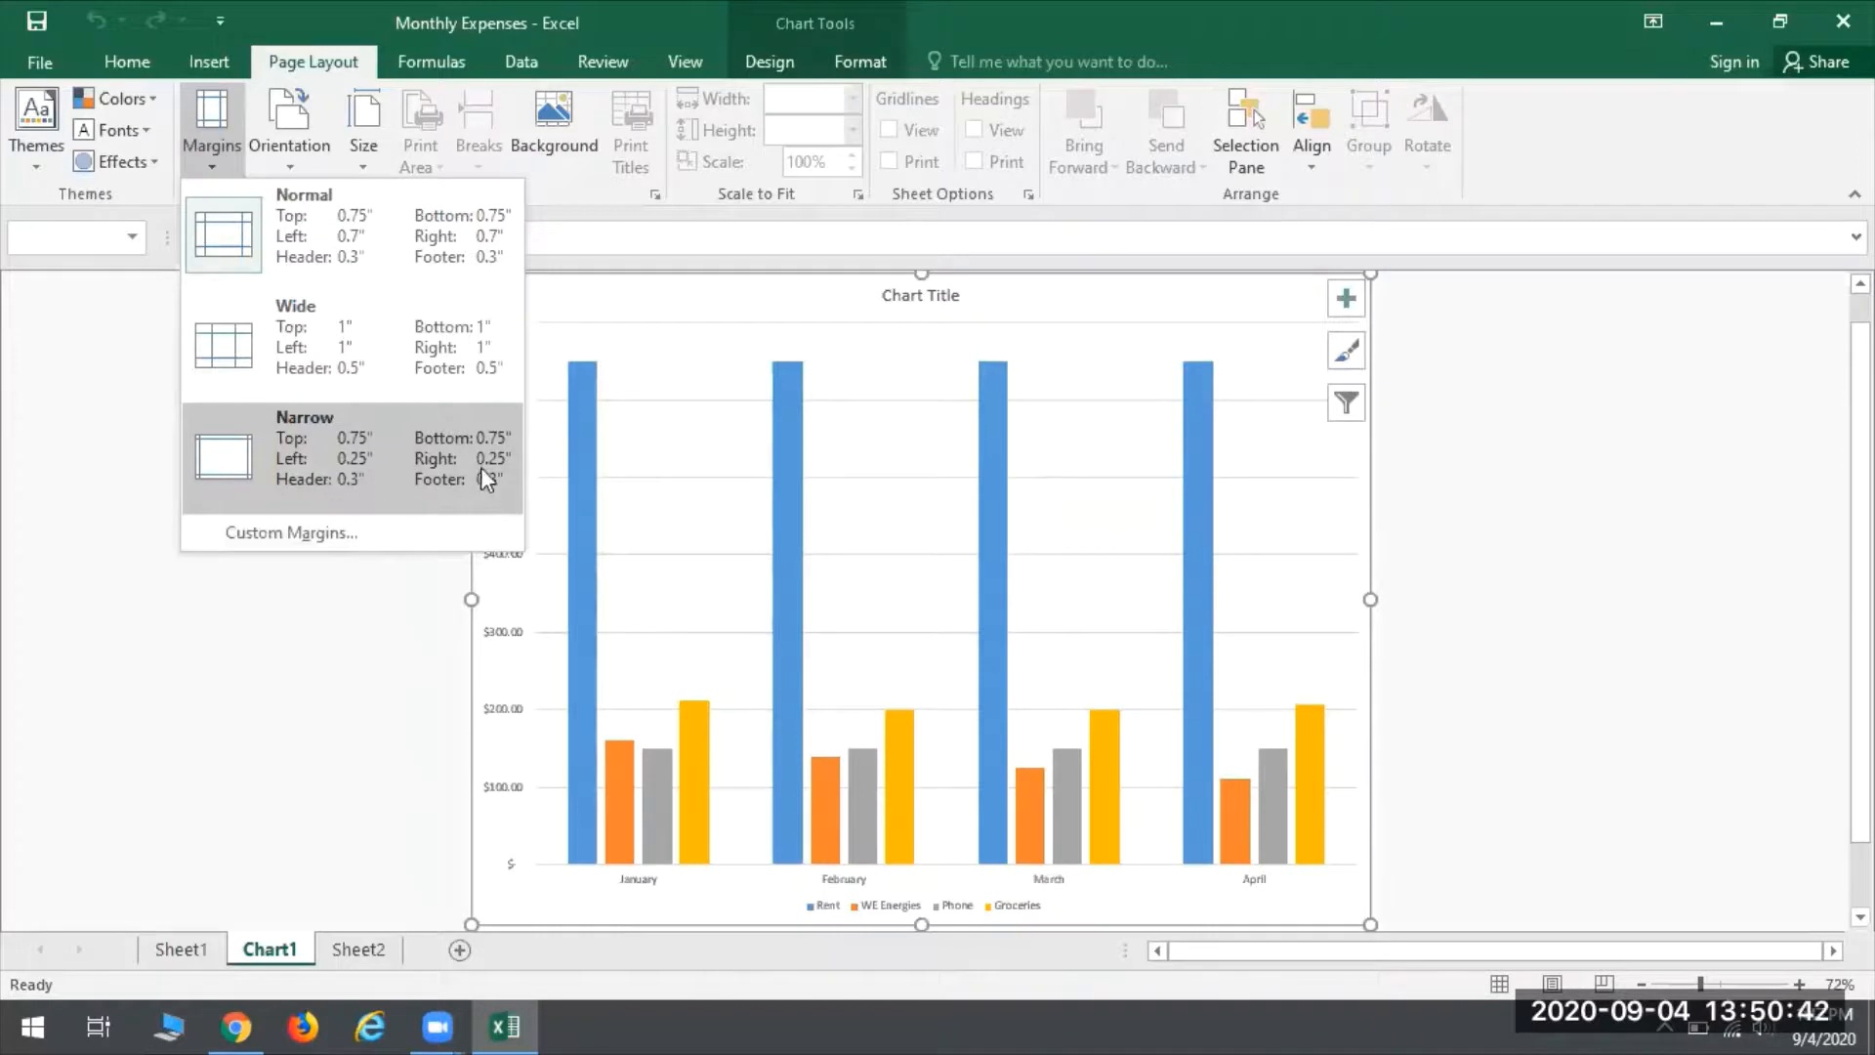
click(361, 447)
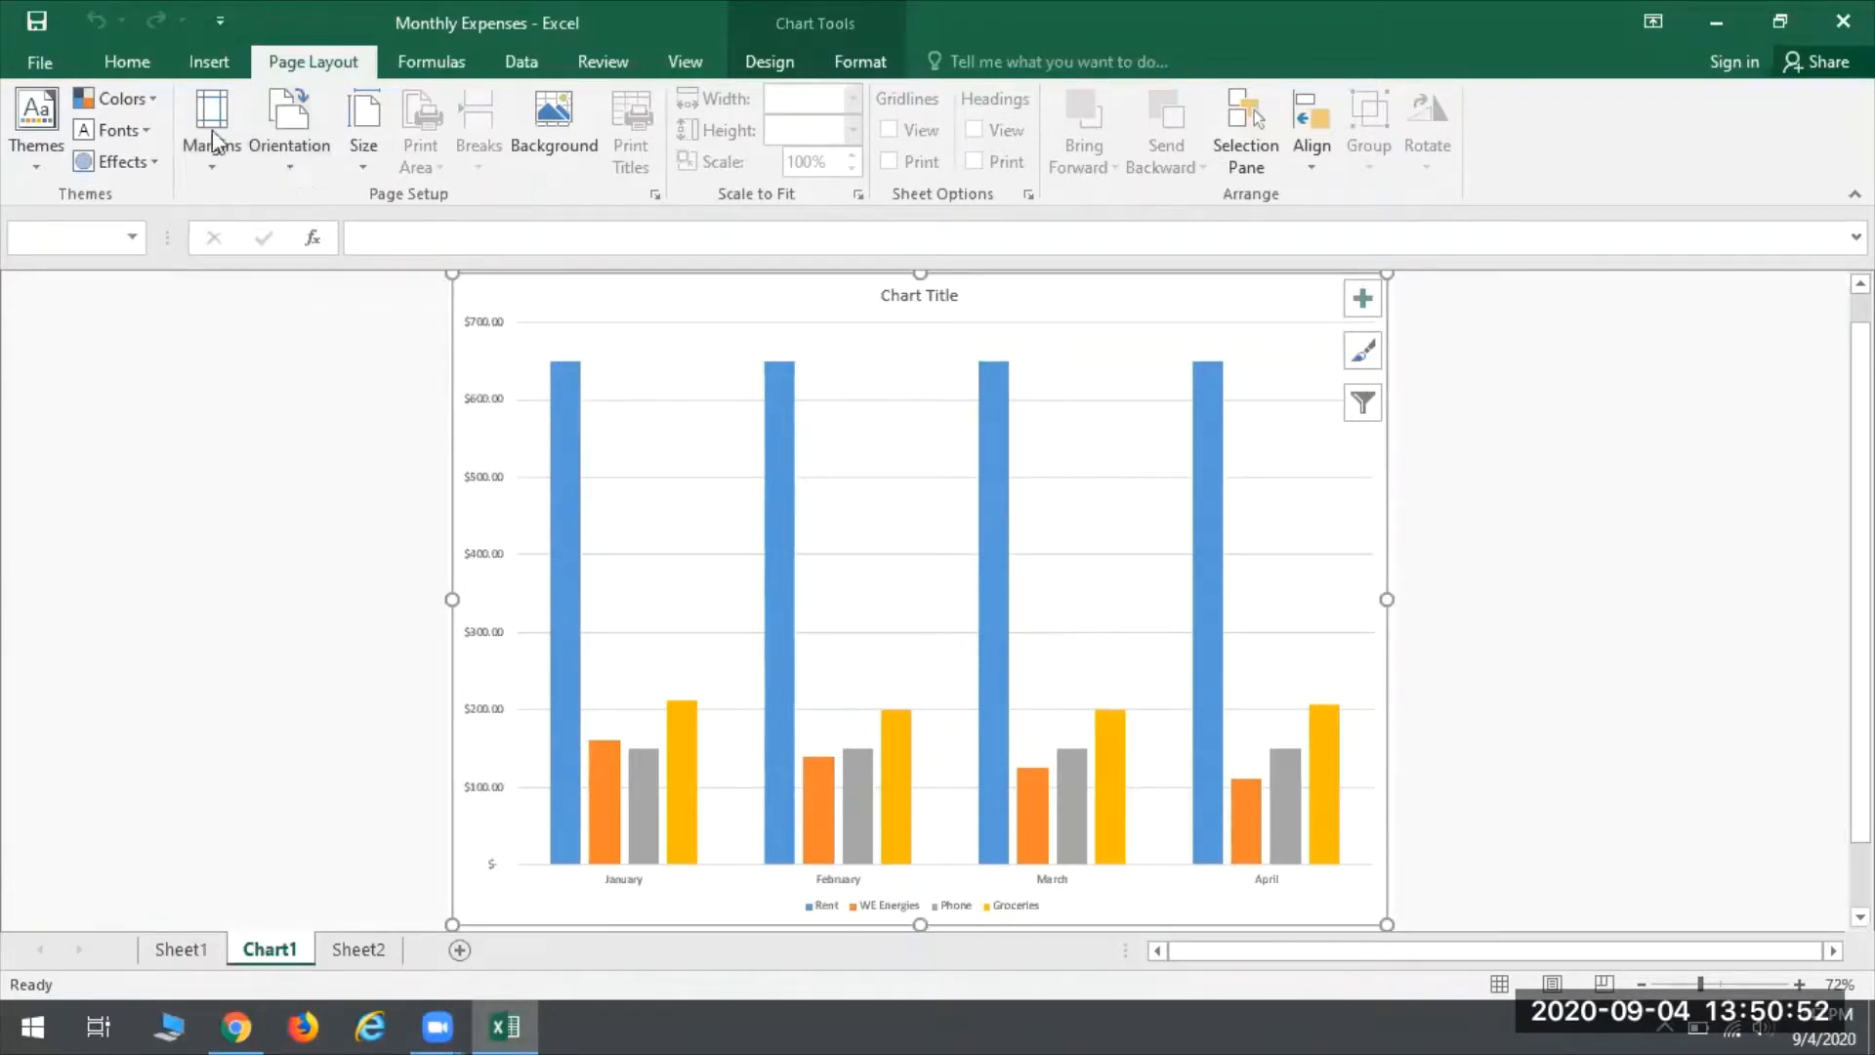
click(297, 125)
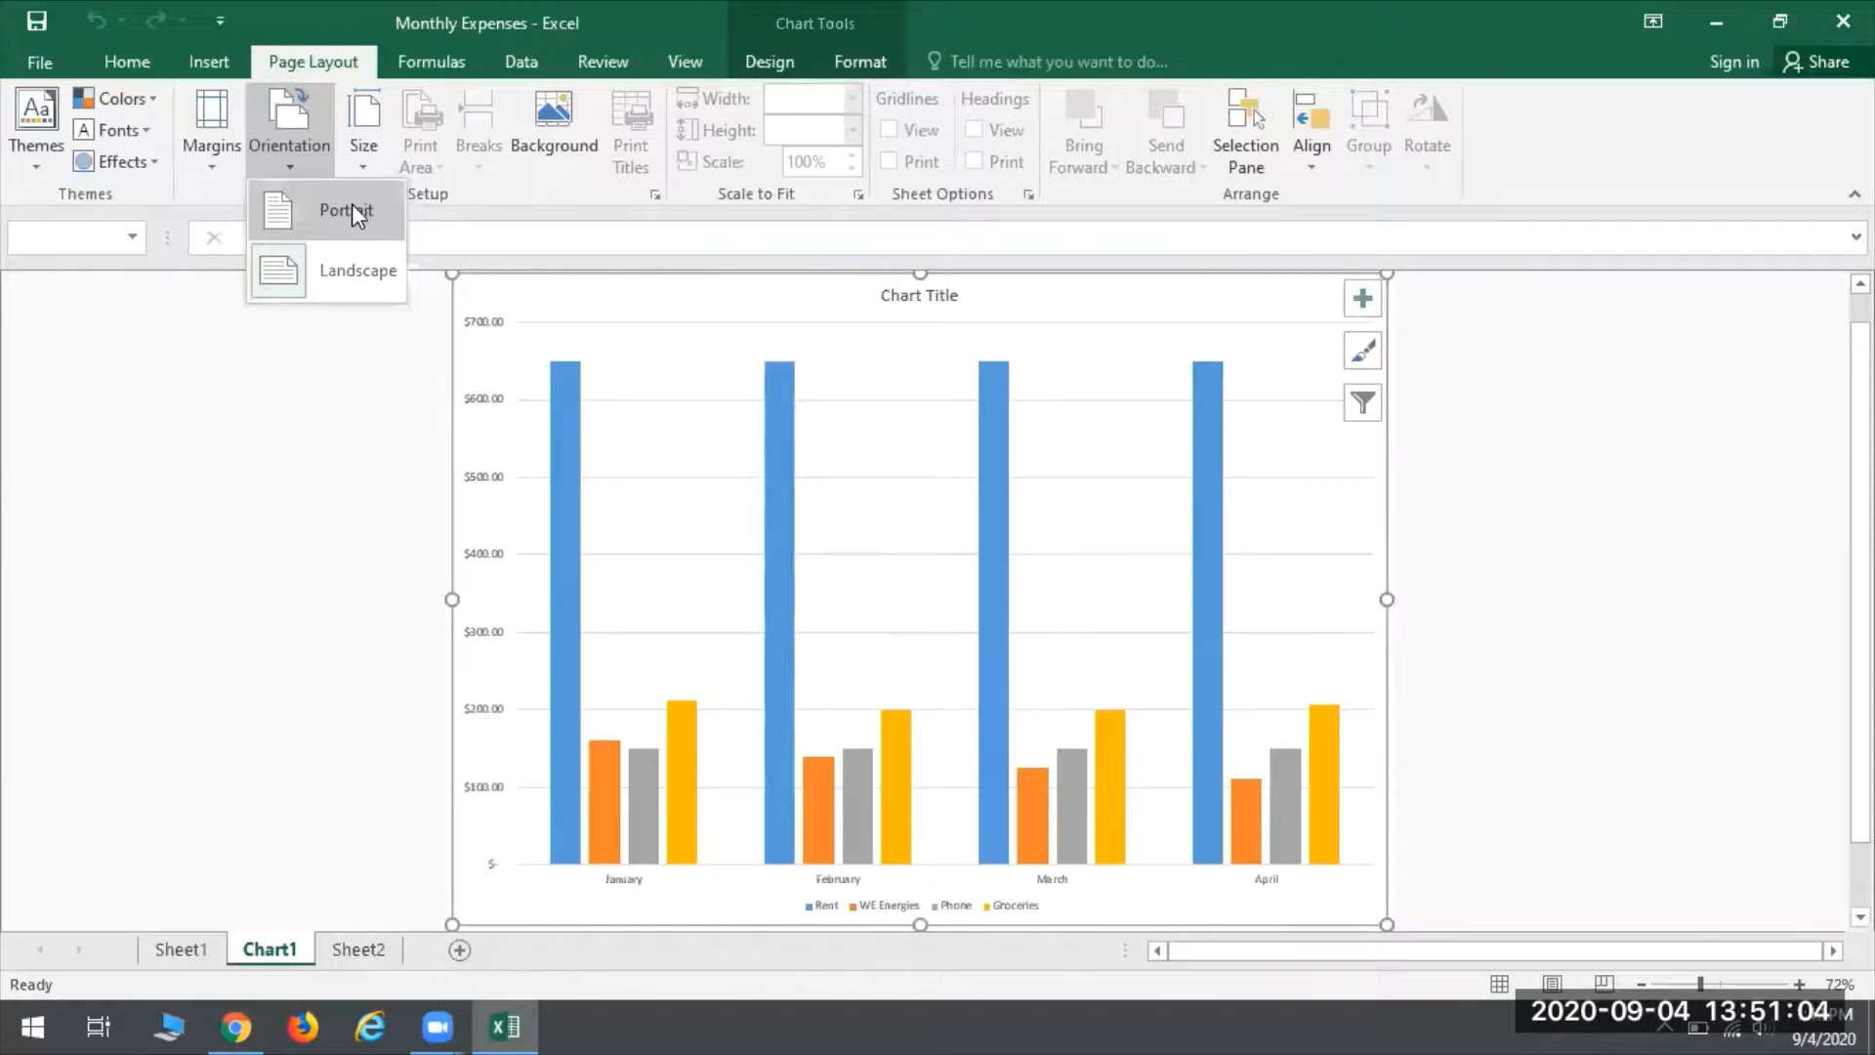
click(324, 213)
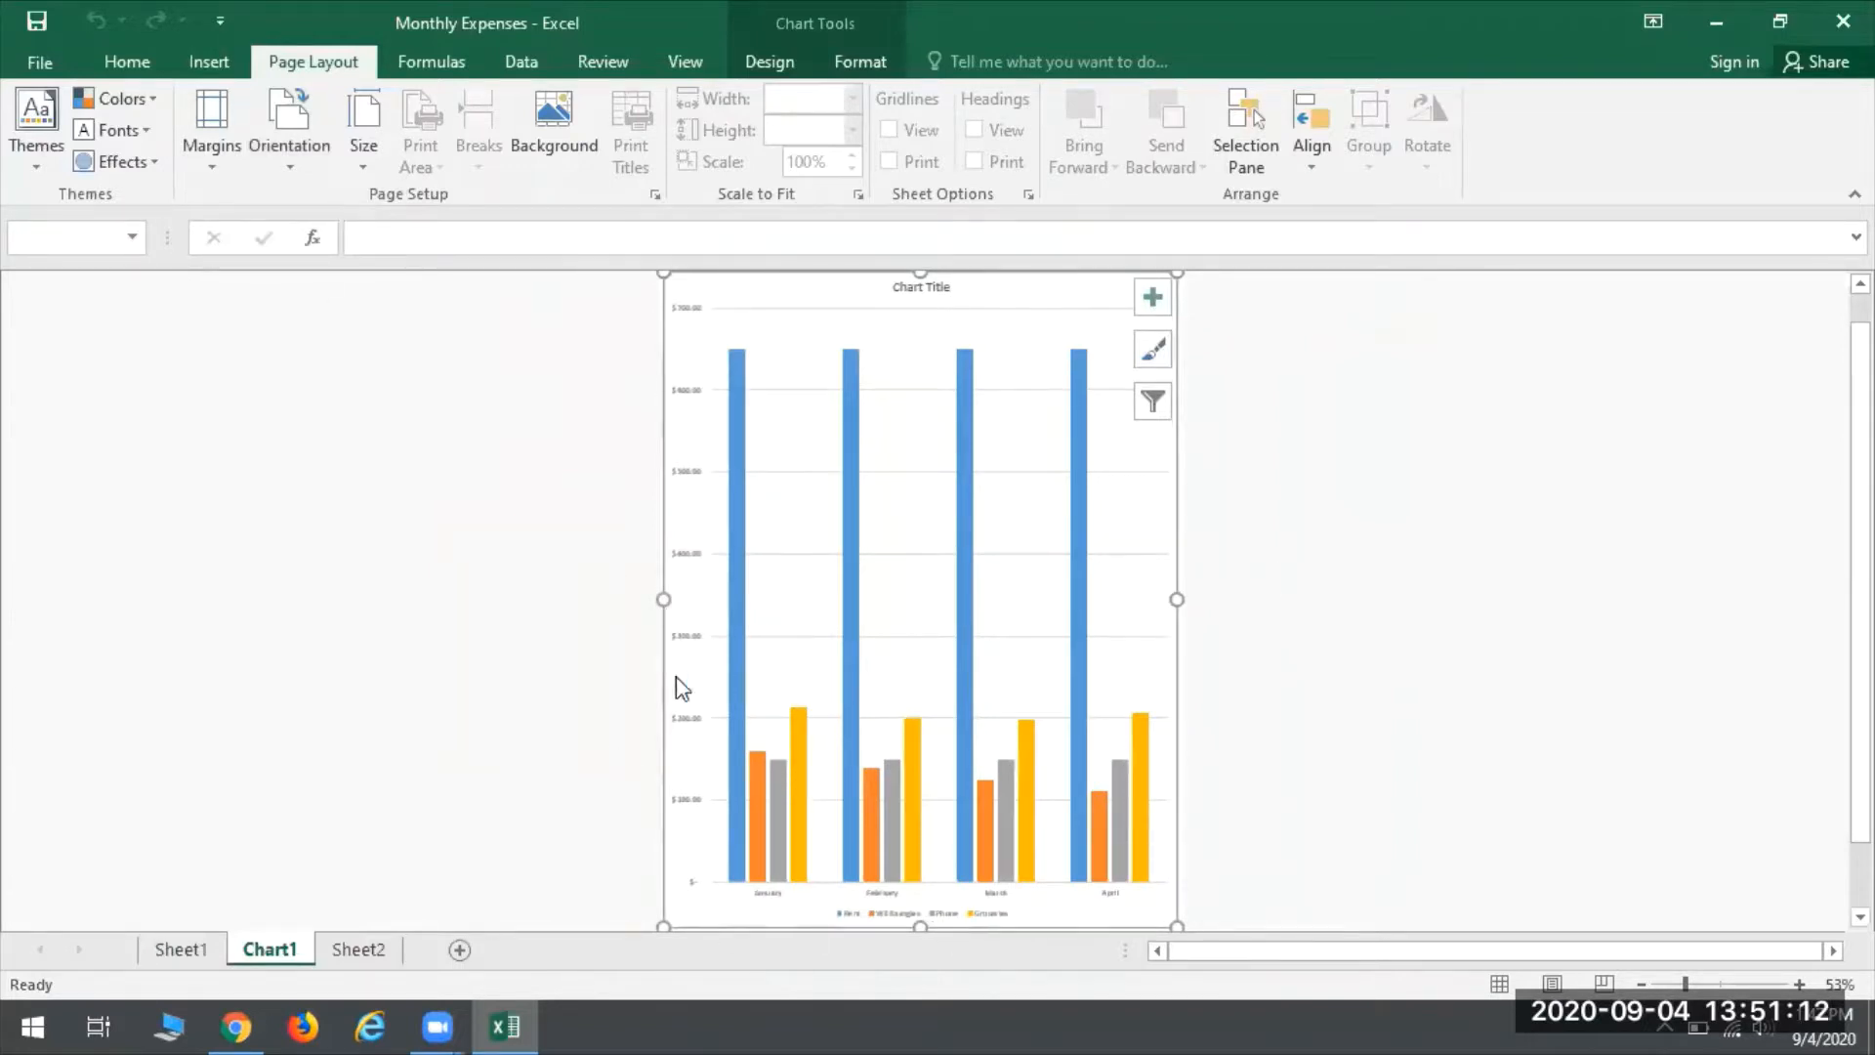
- Review the paper size choices and page setup settings for the chart sheet without changing them
click(360, 113)
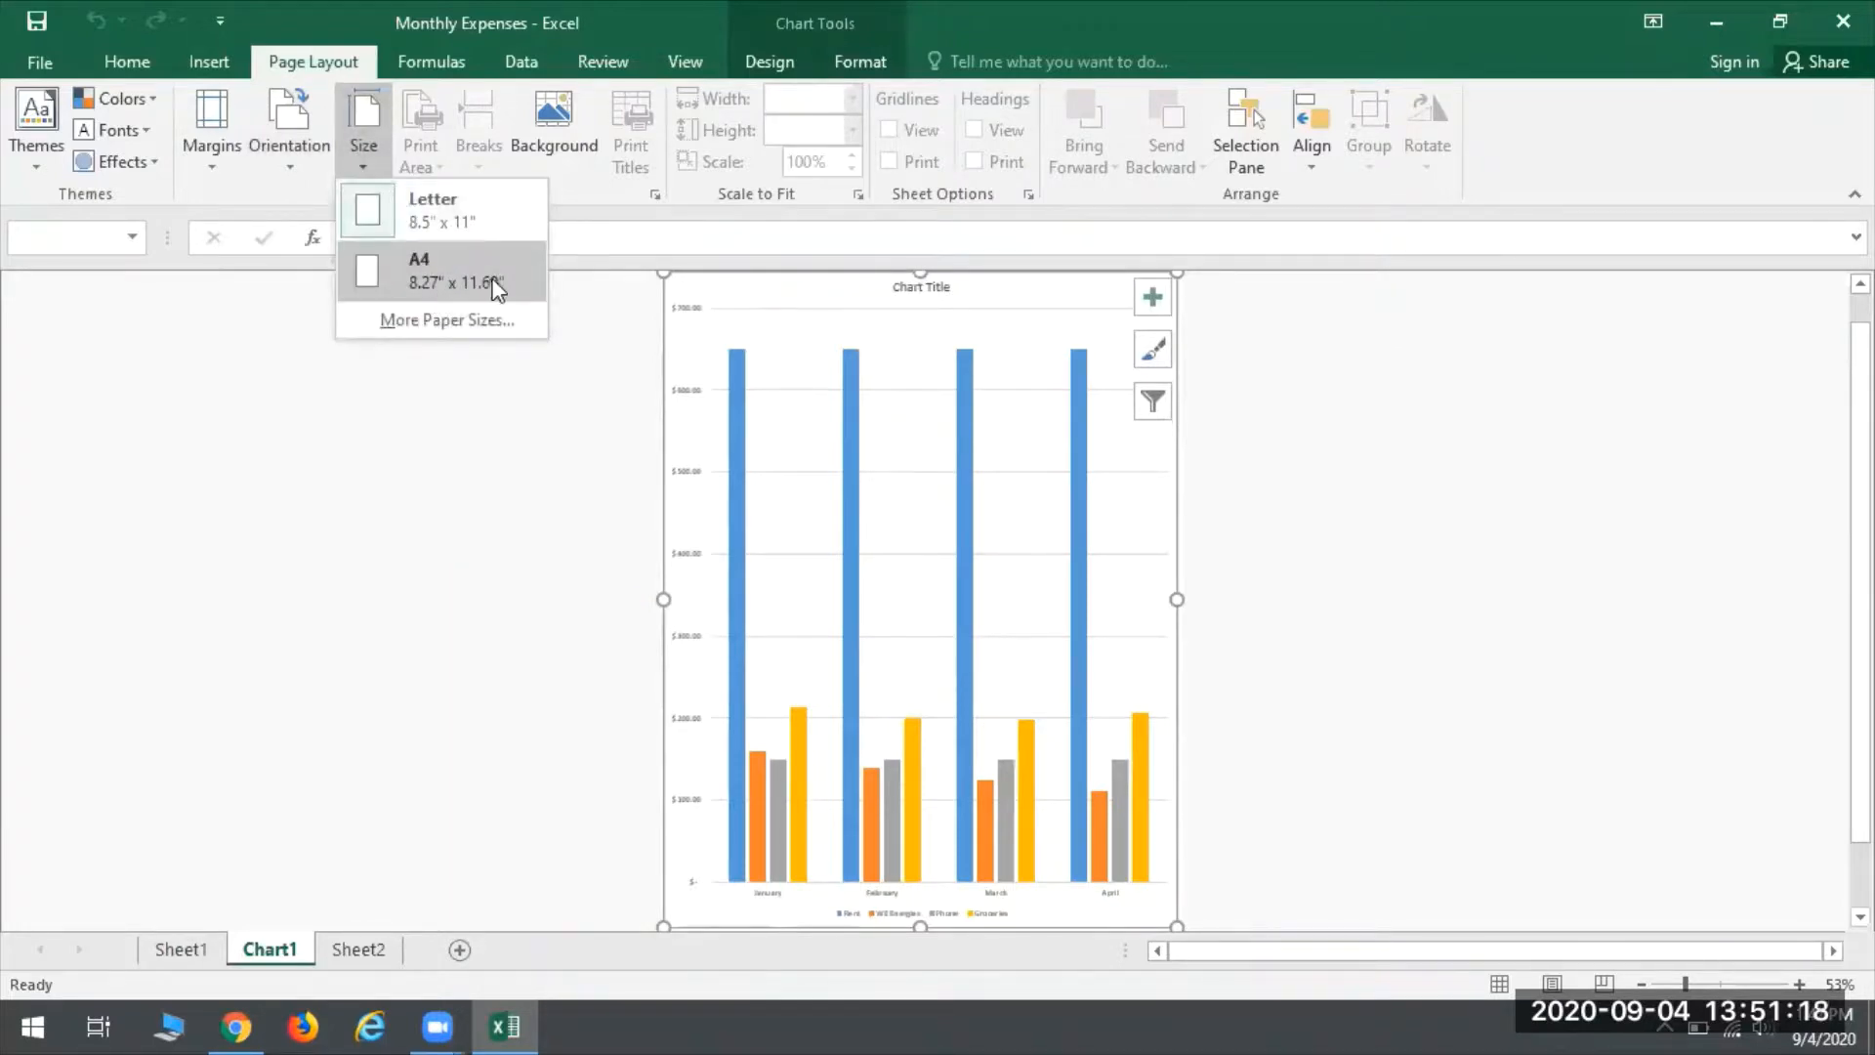
click(406, 329)
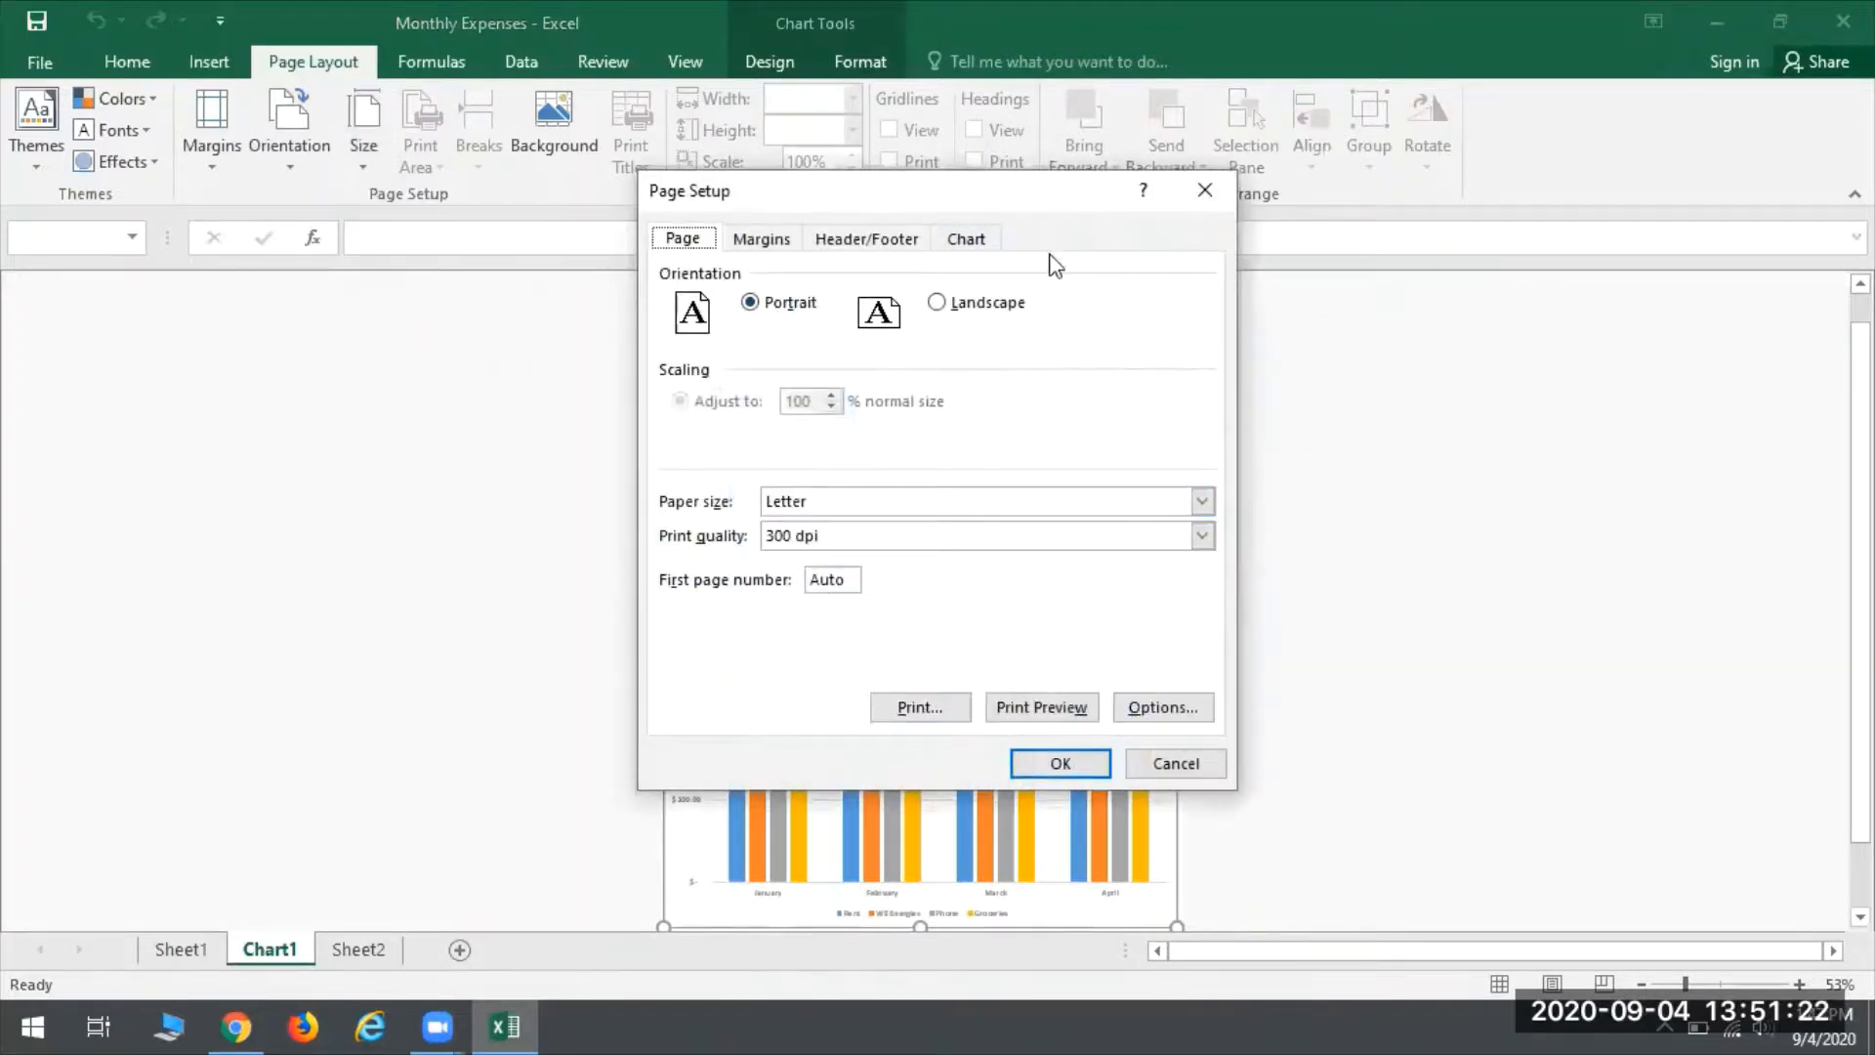
click(1209, 192)
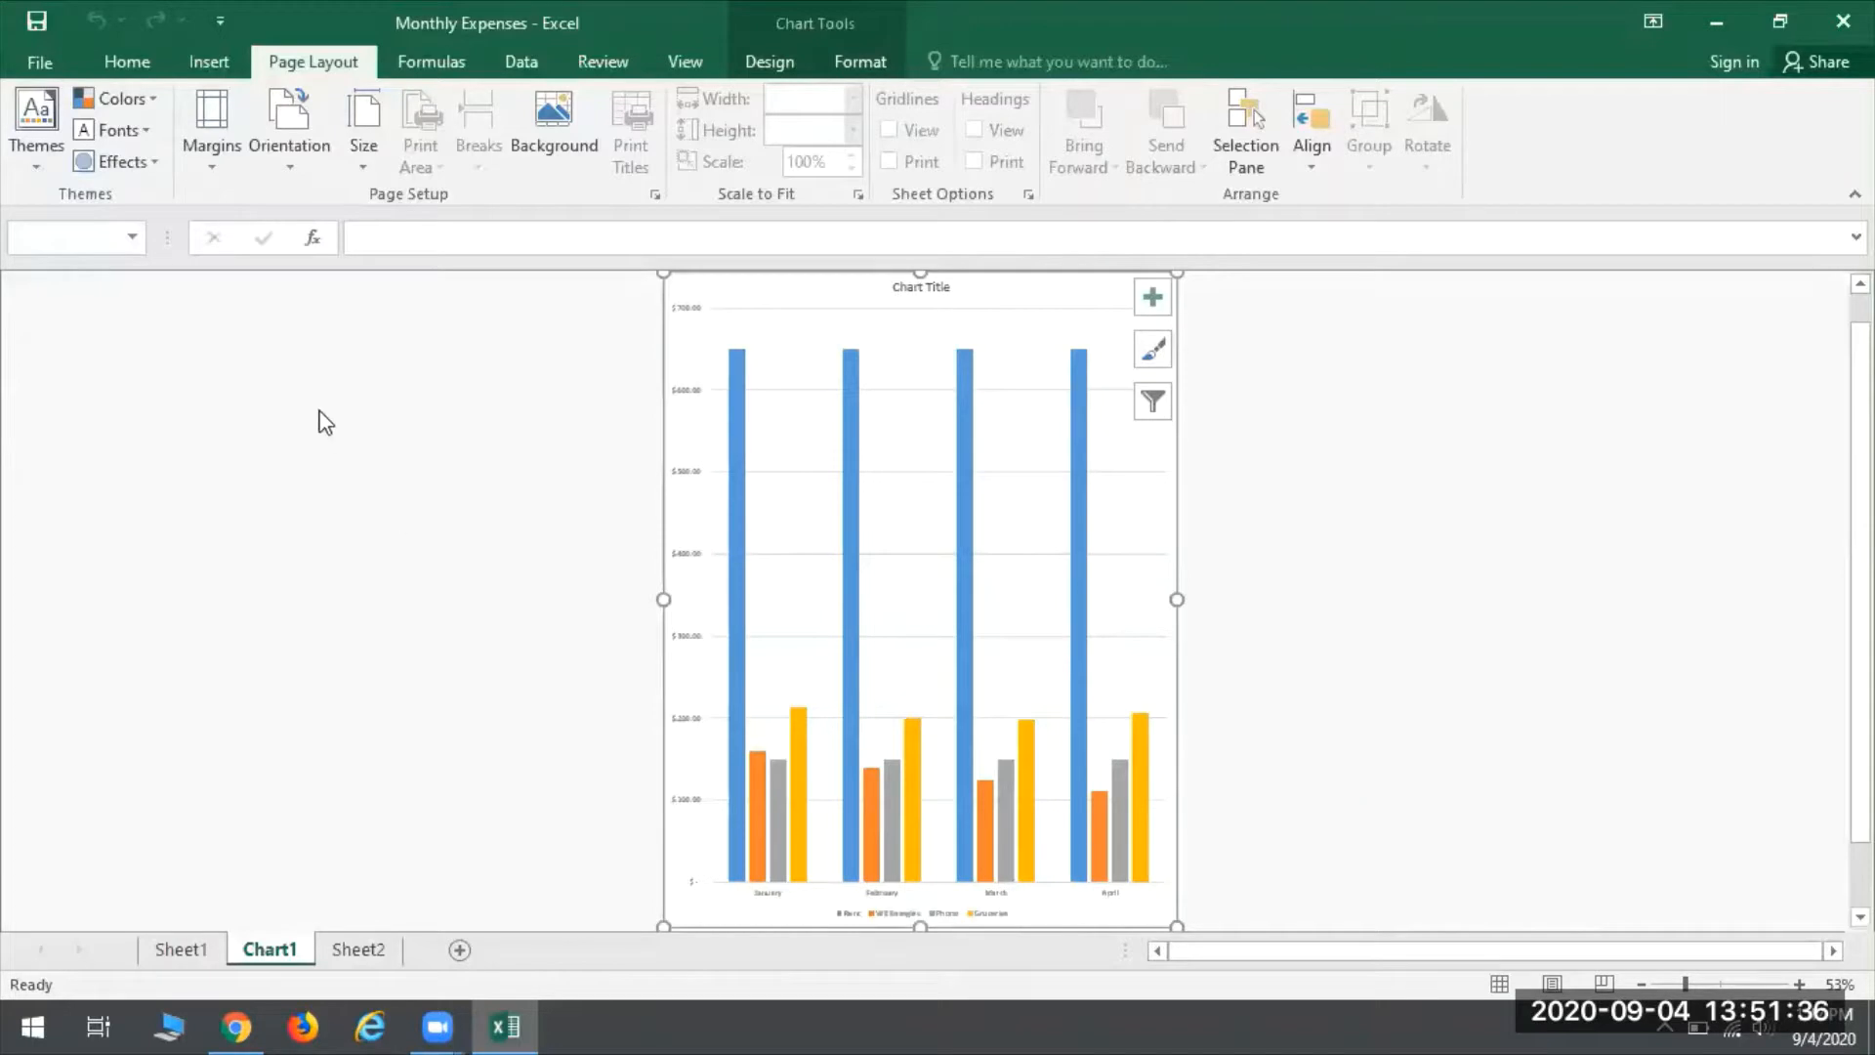
- Open the print preview of the chart sheet, try the number of copies, keeping 1, and review the available printers
click(39, 62)
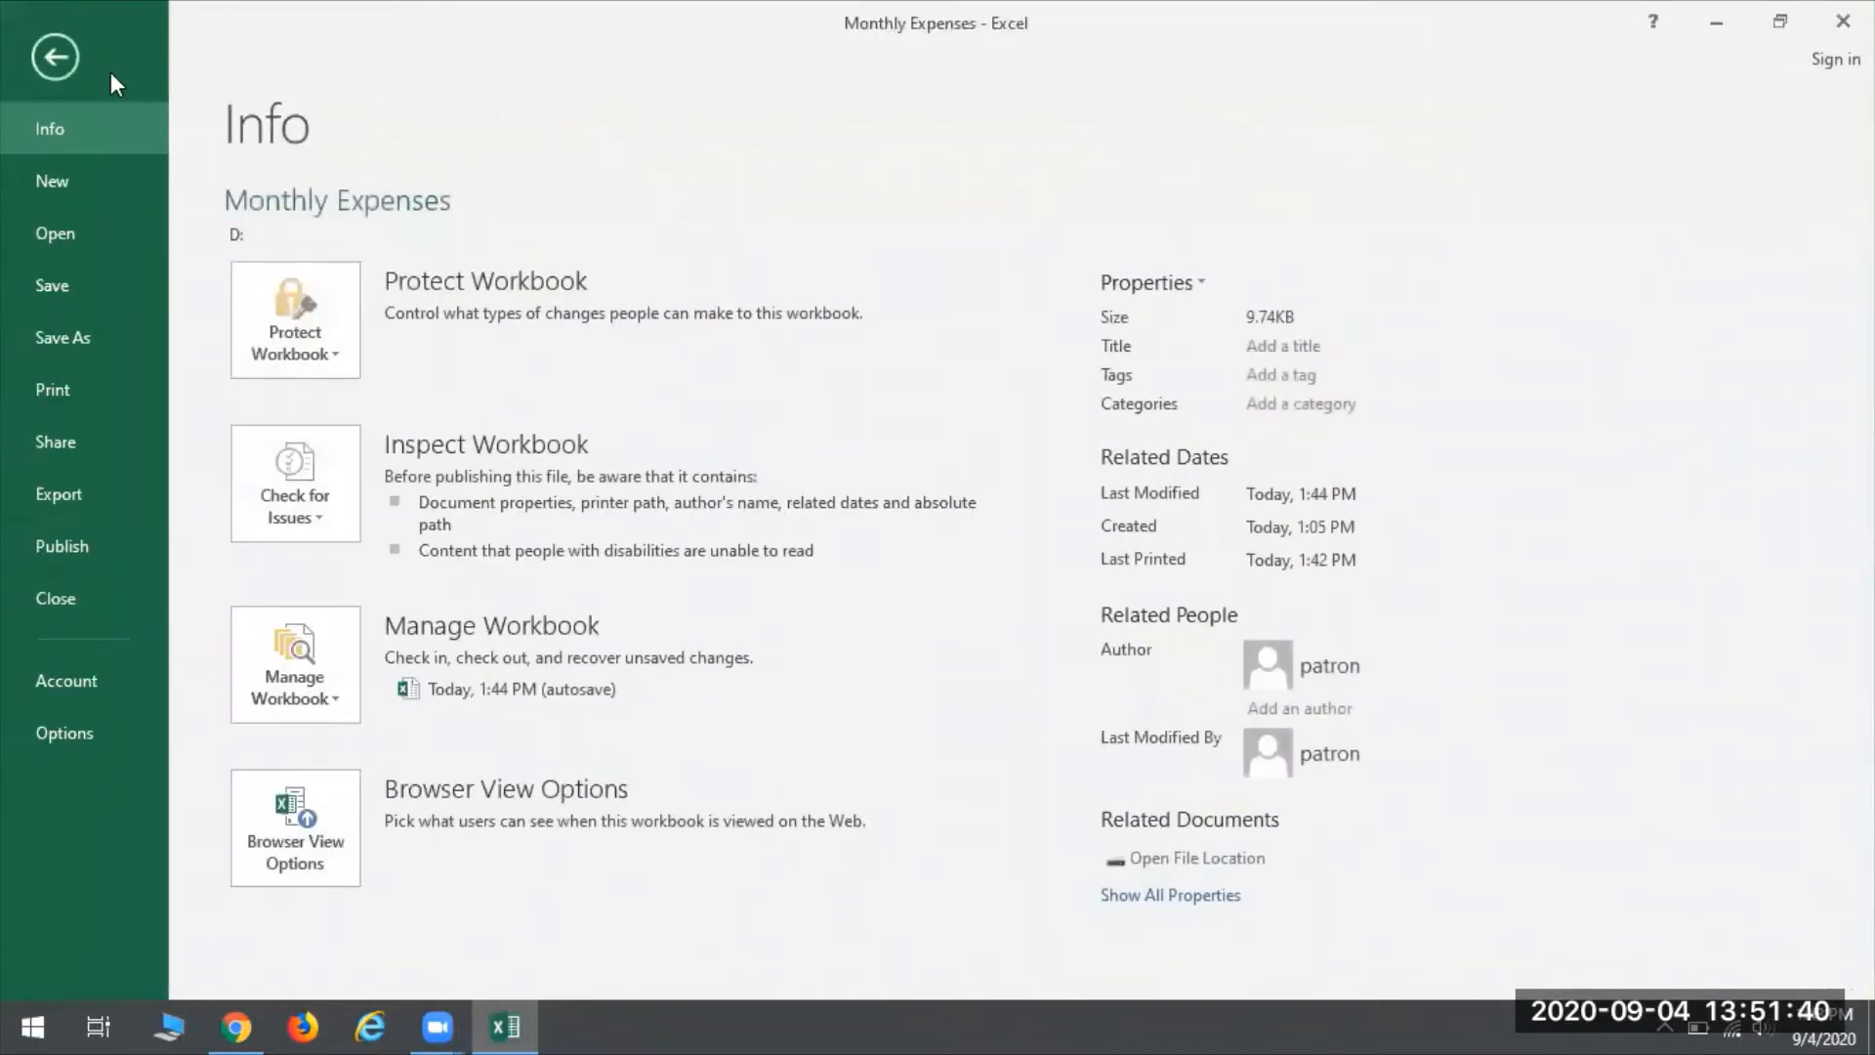
click(86, 390)
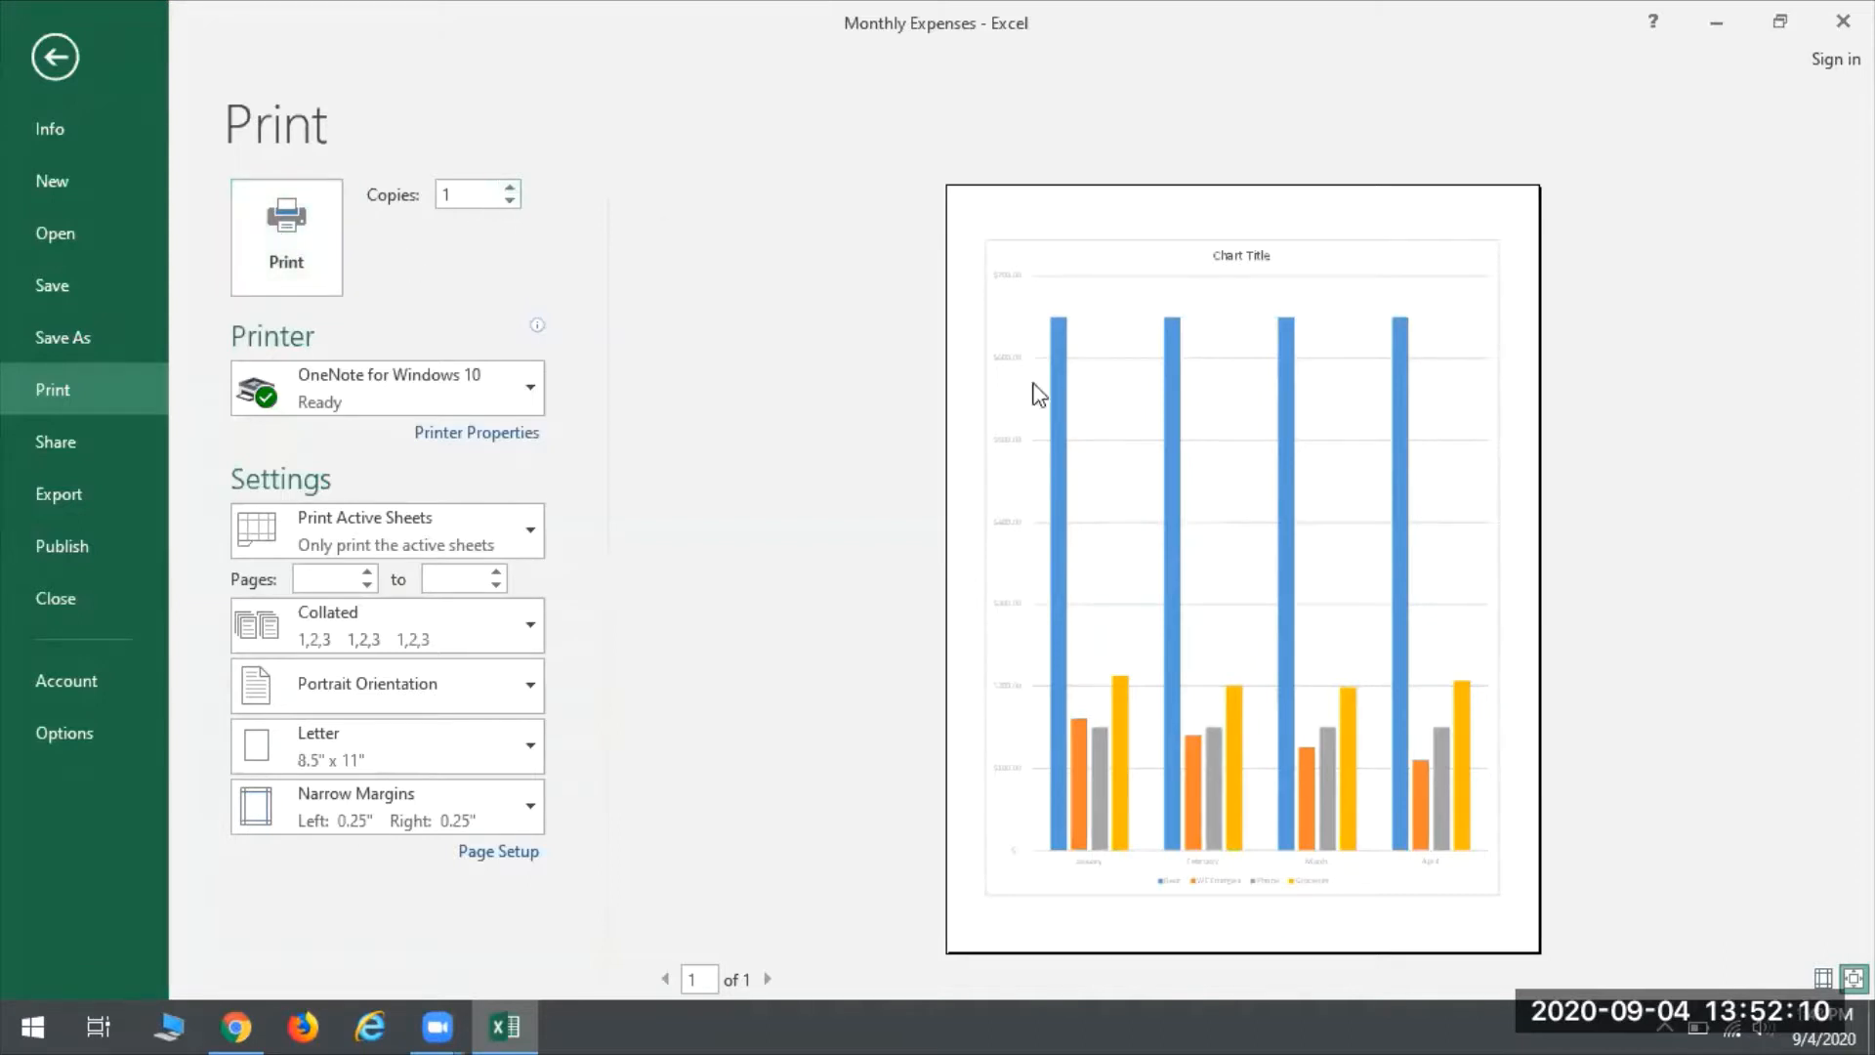
click(518, 185)
click(517, 186)
click(518, 186)
click(517, 186)
click(509, 201)
click(401, 389)
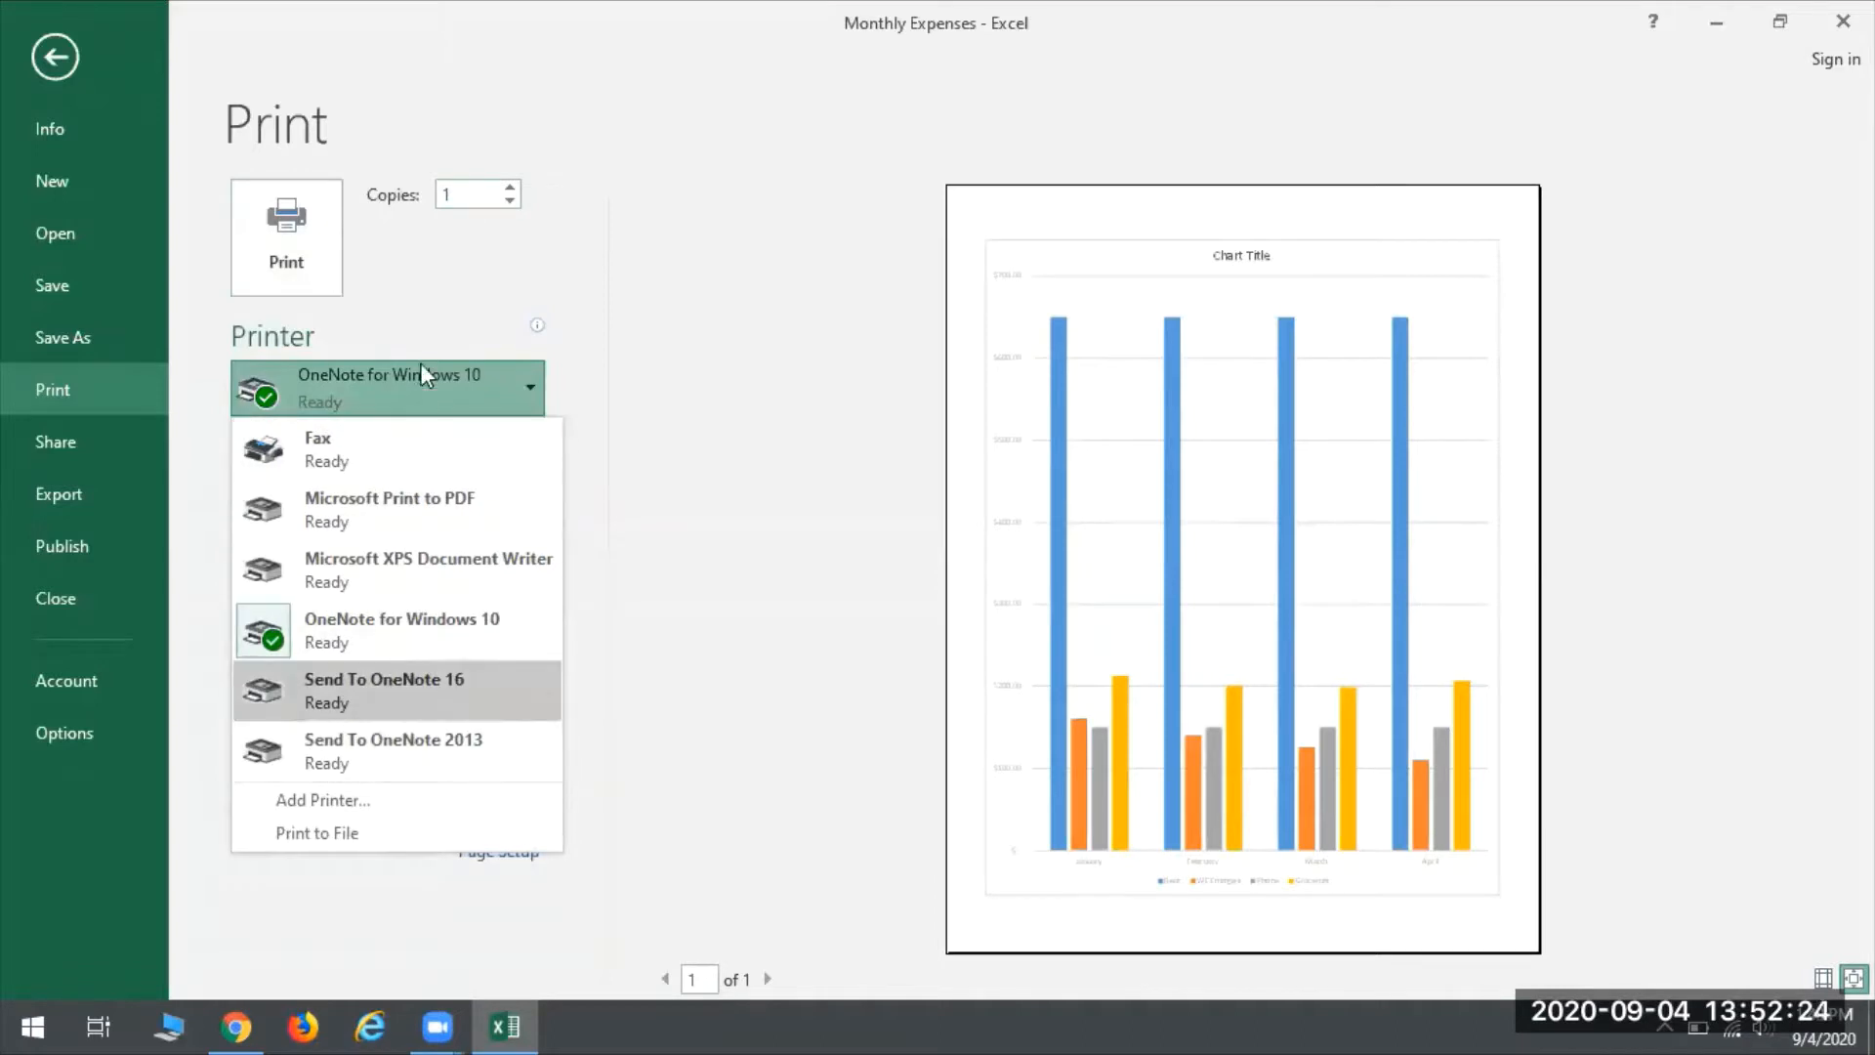
click(468, 285)
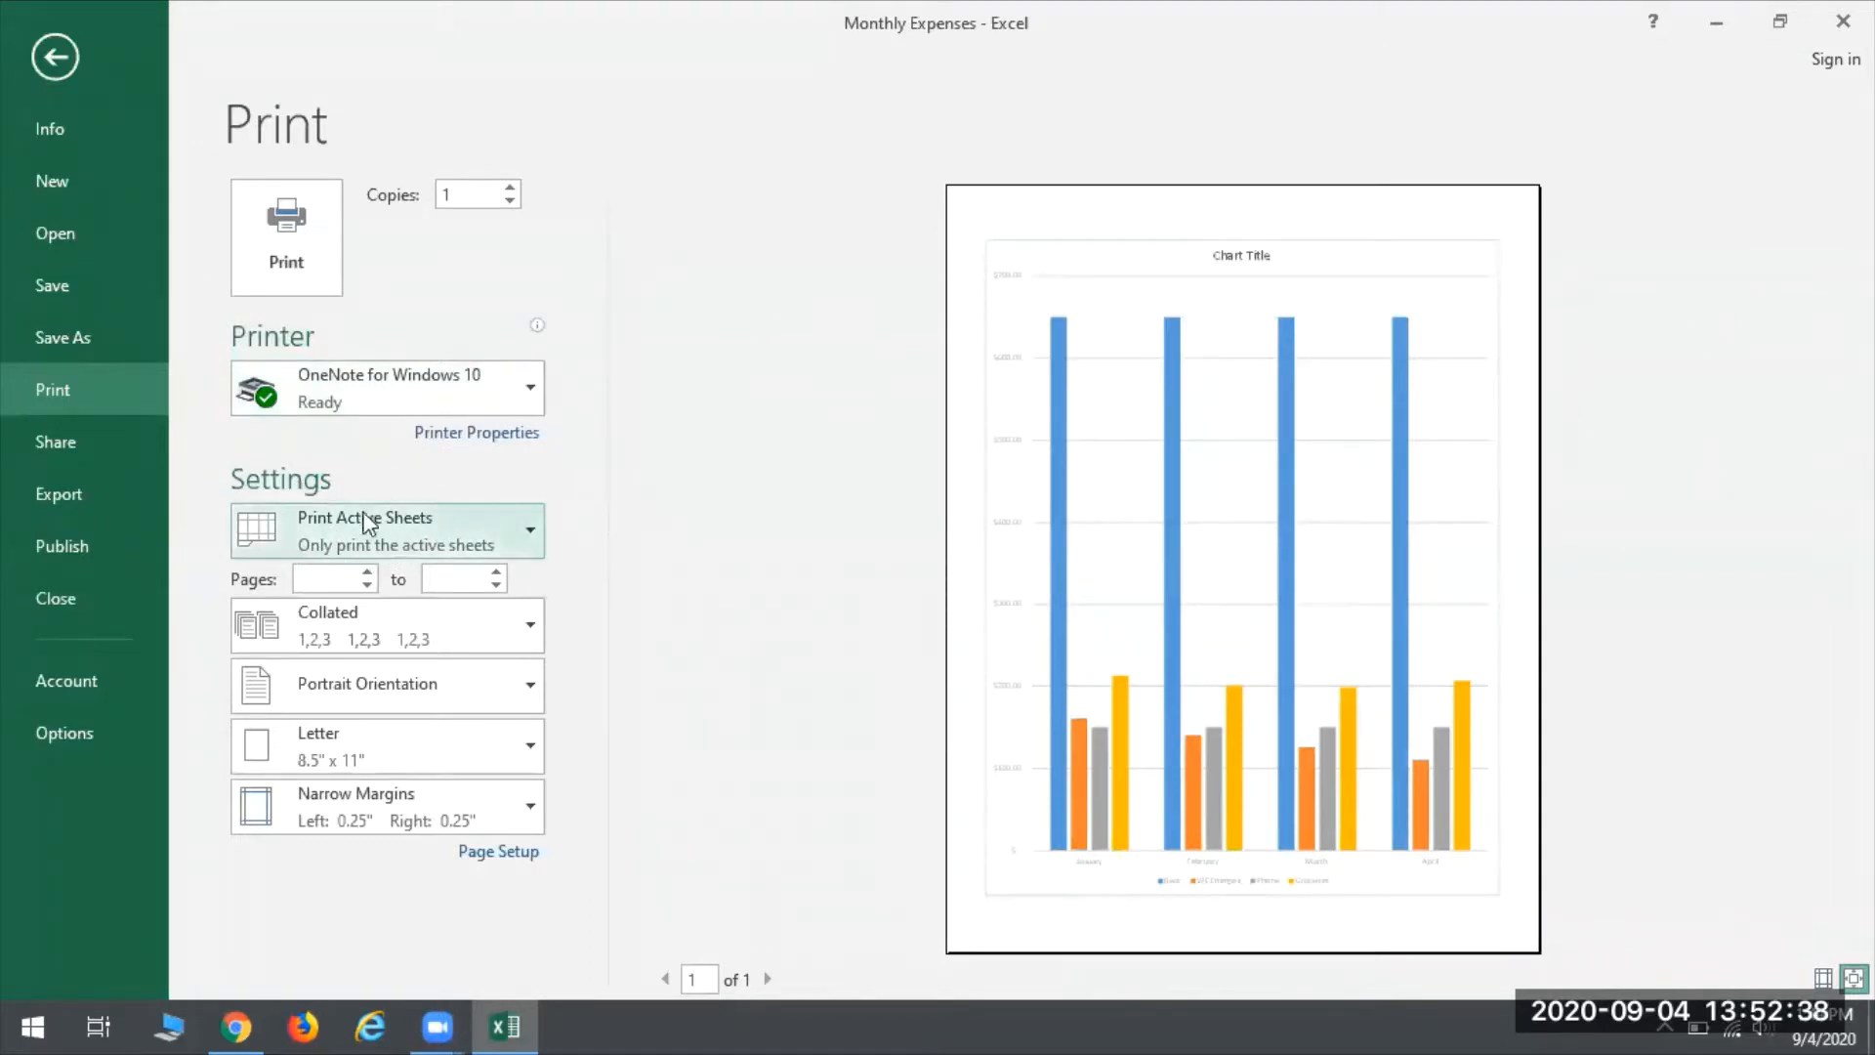
- Set printing to cover the entire workbook and page through the preview to the expenses table
click(410, 531)
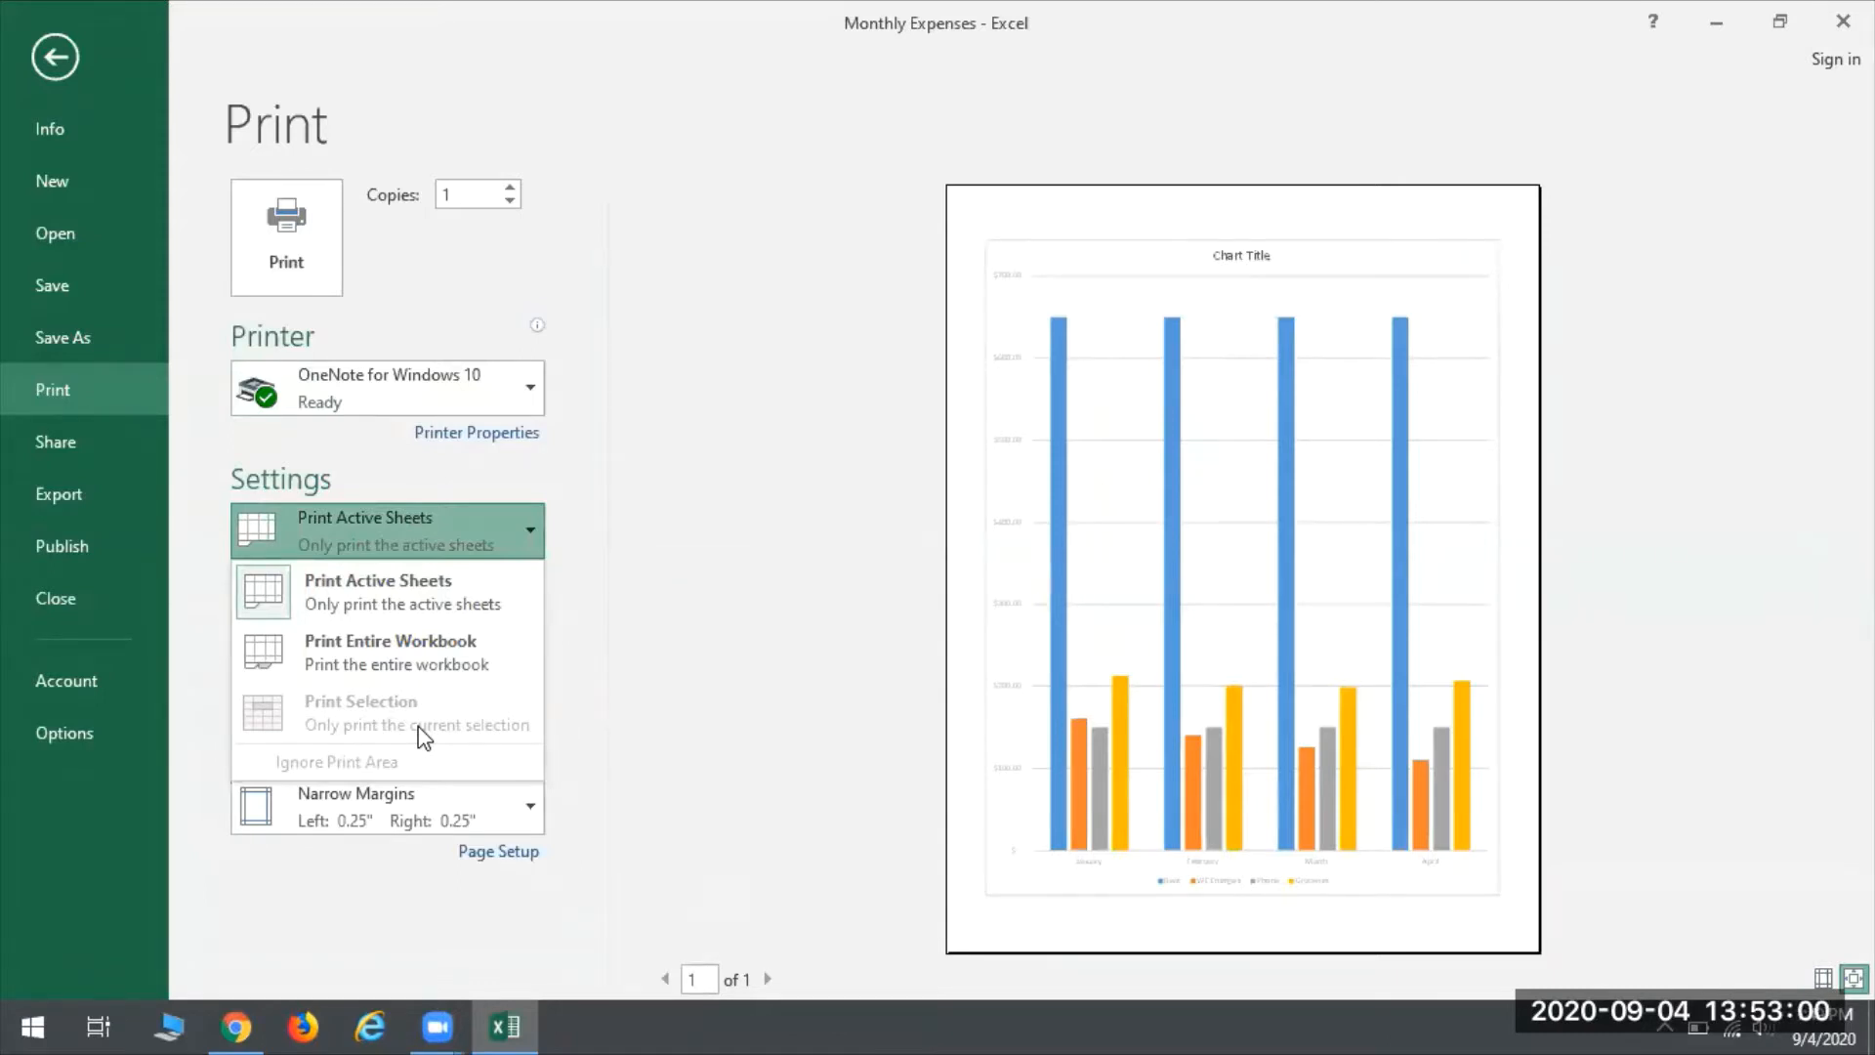
click(455, 653)
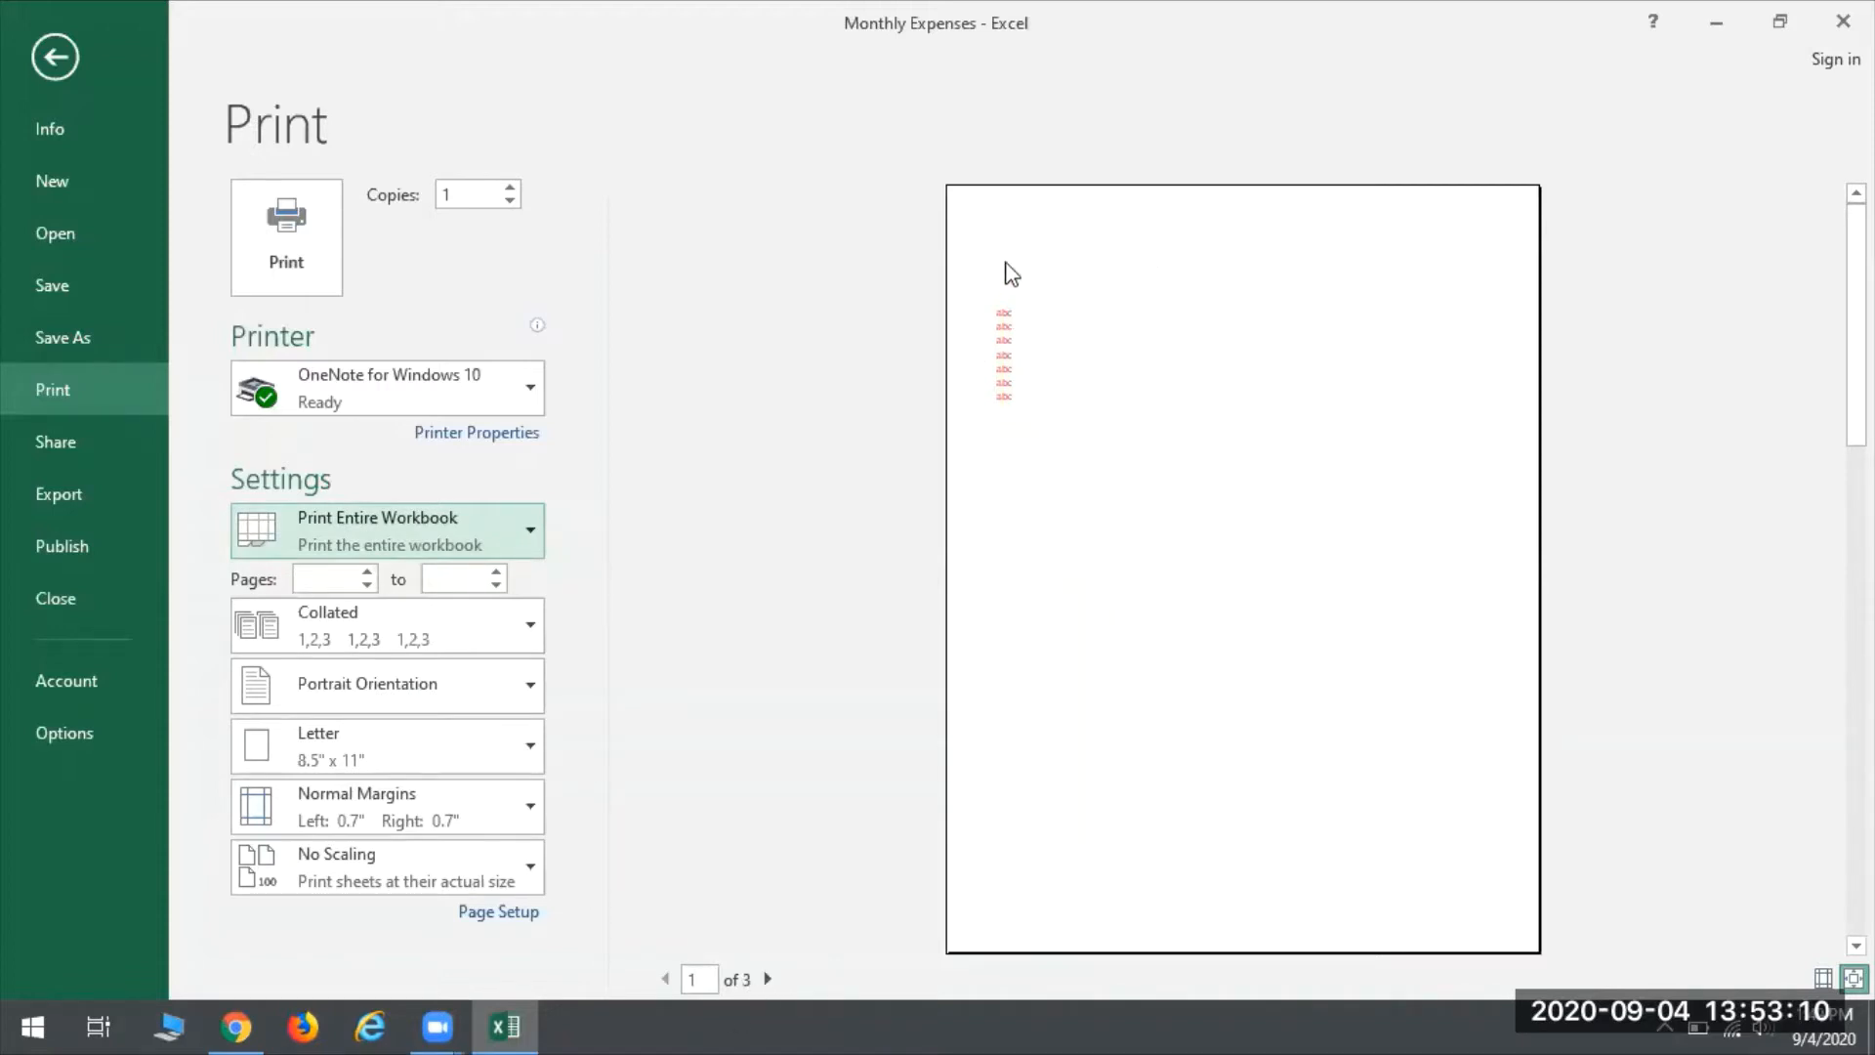
click(766, 980)
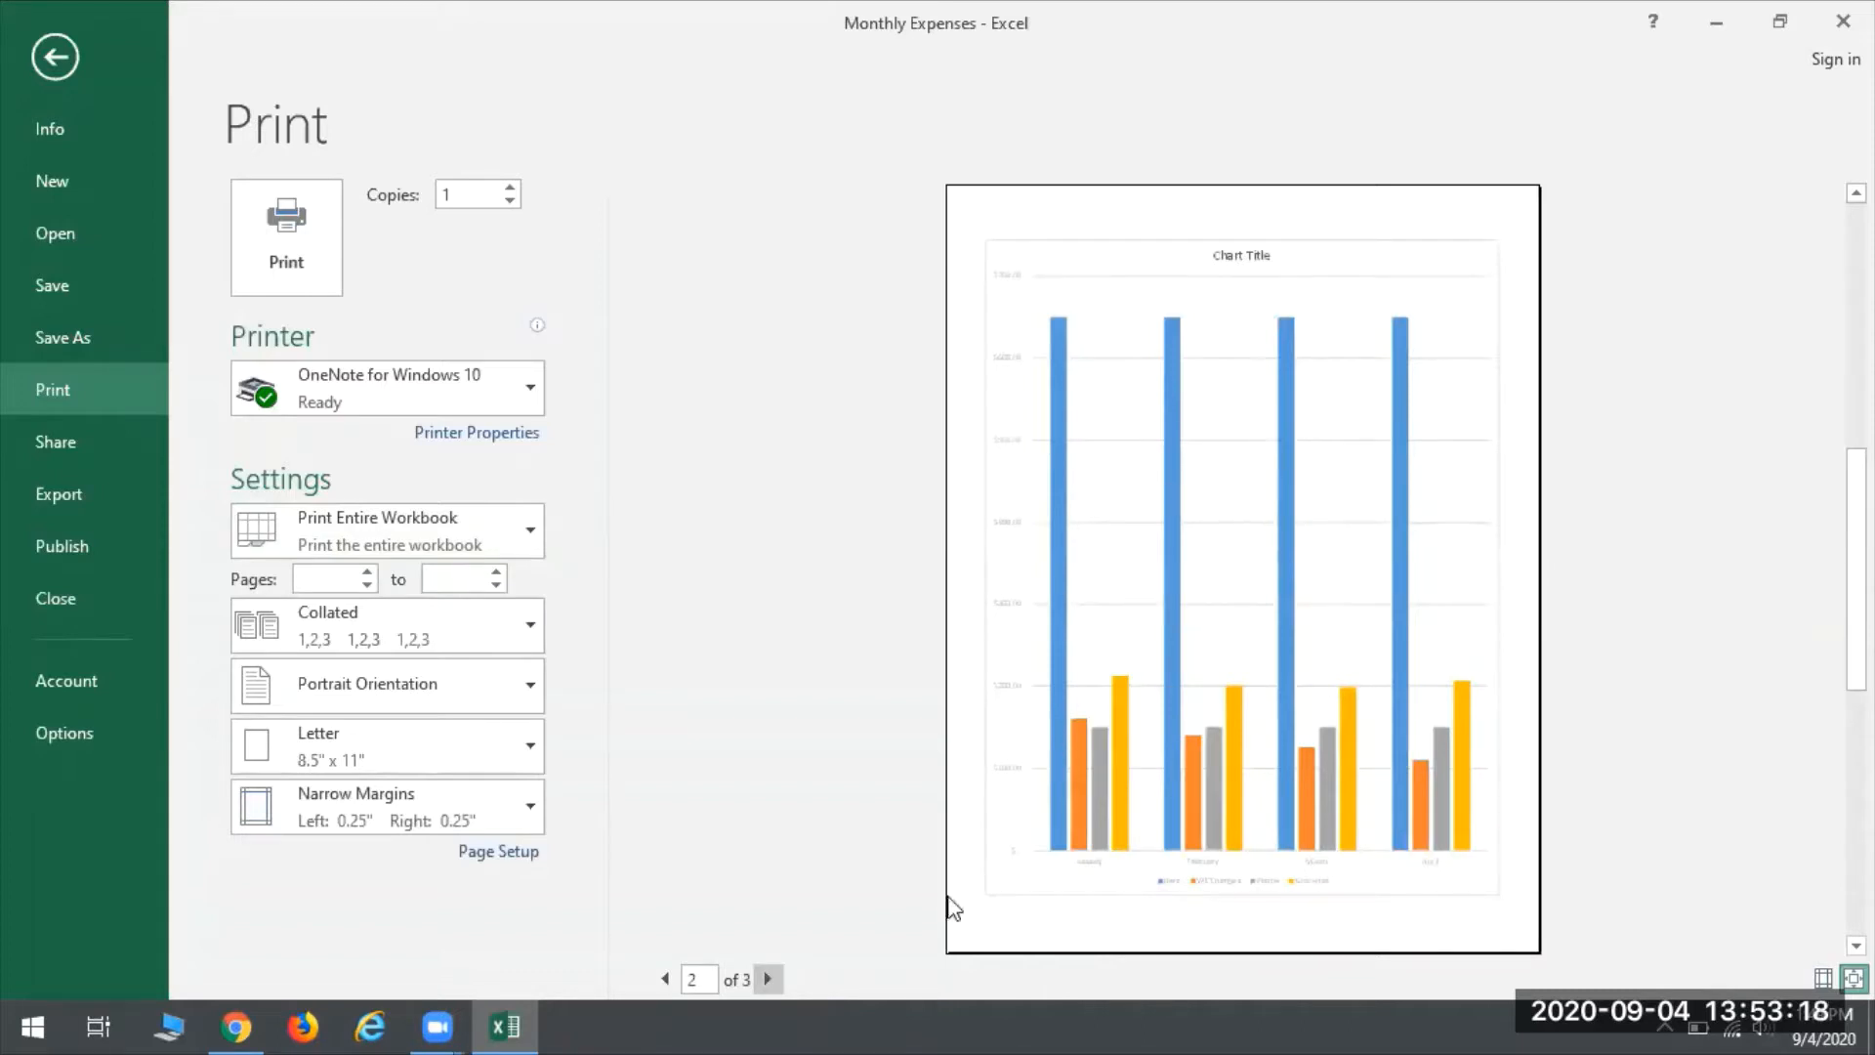
click(765, 980)
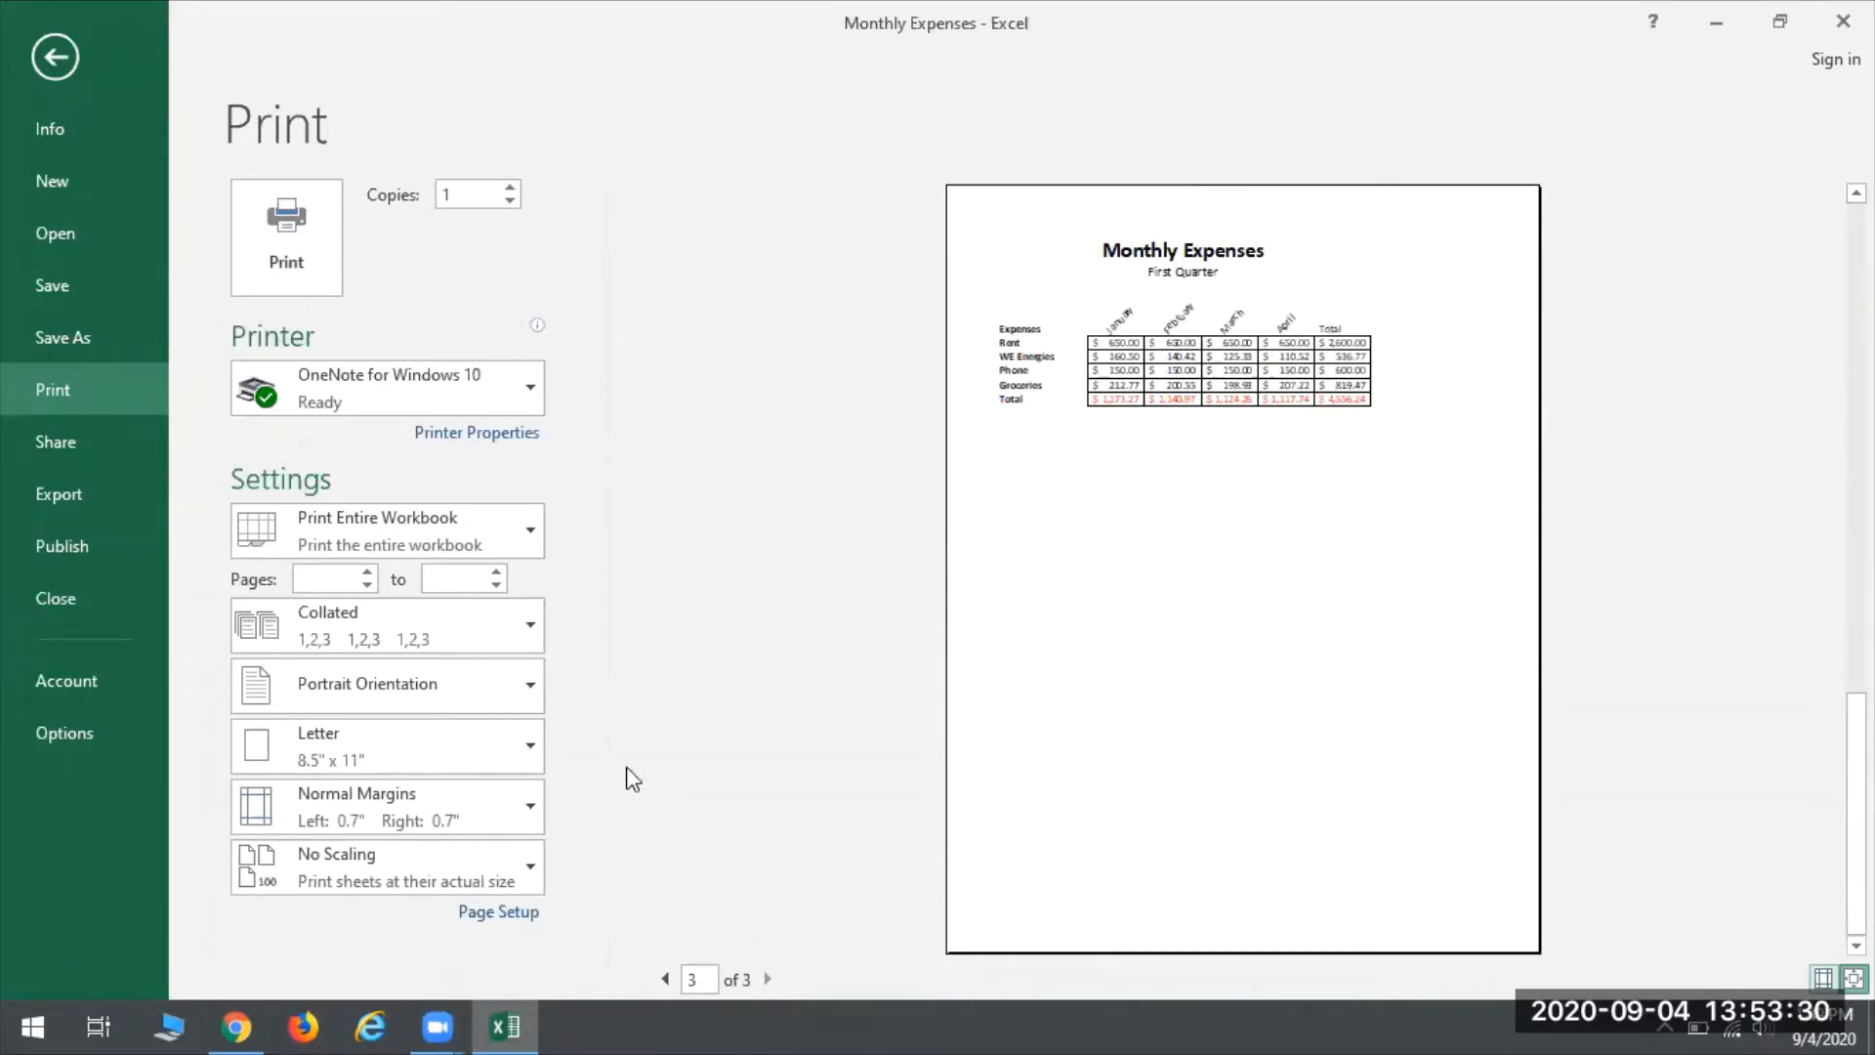
click(489, 513)
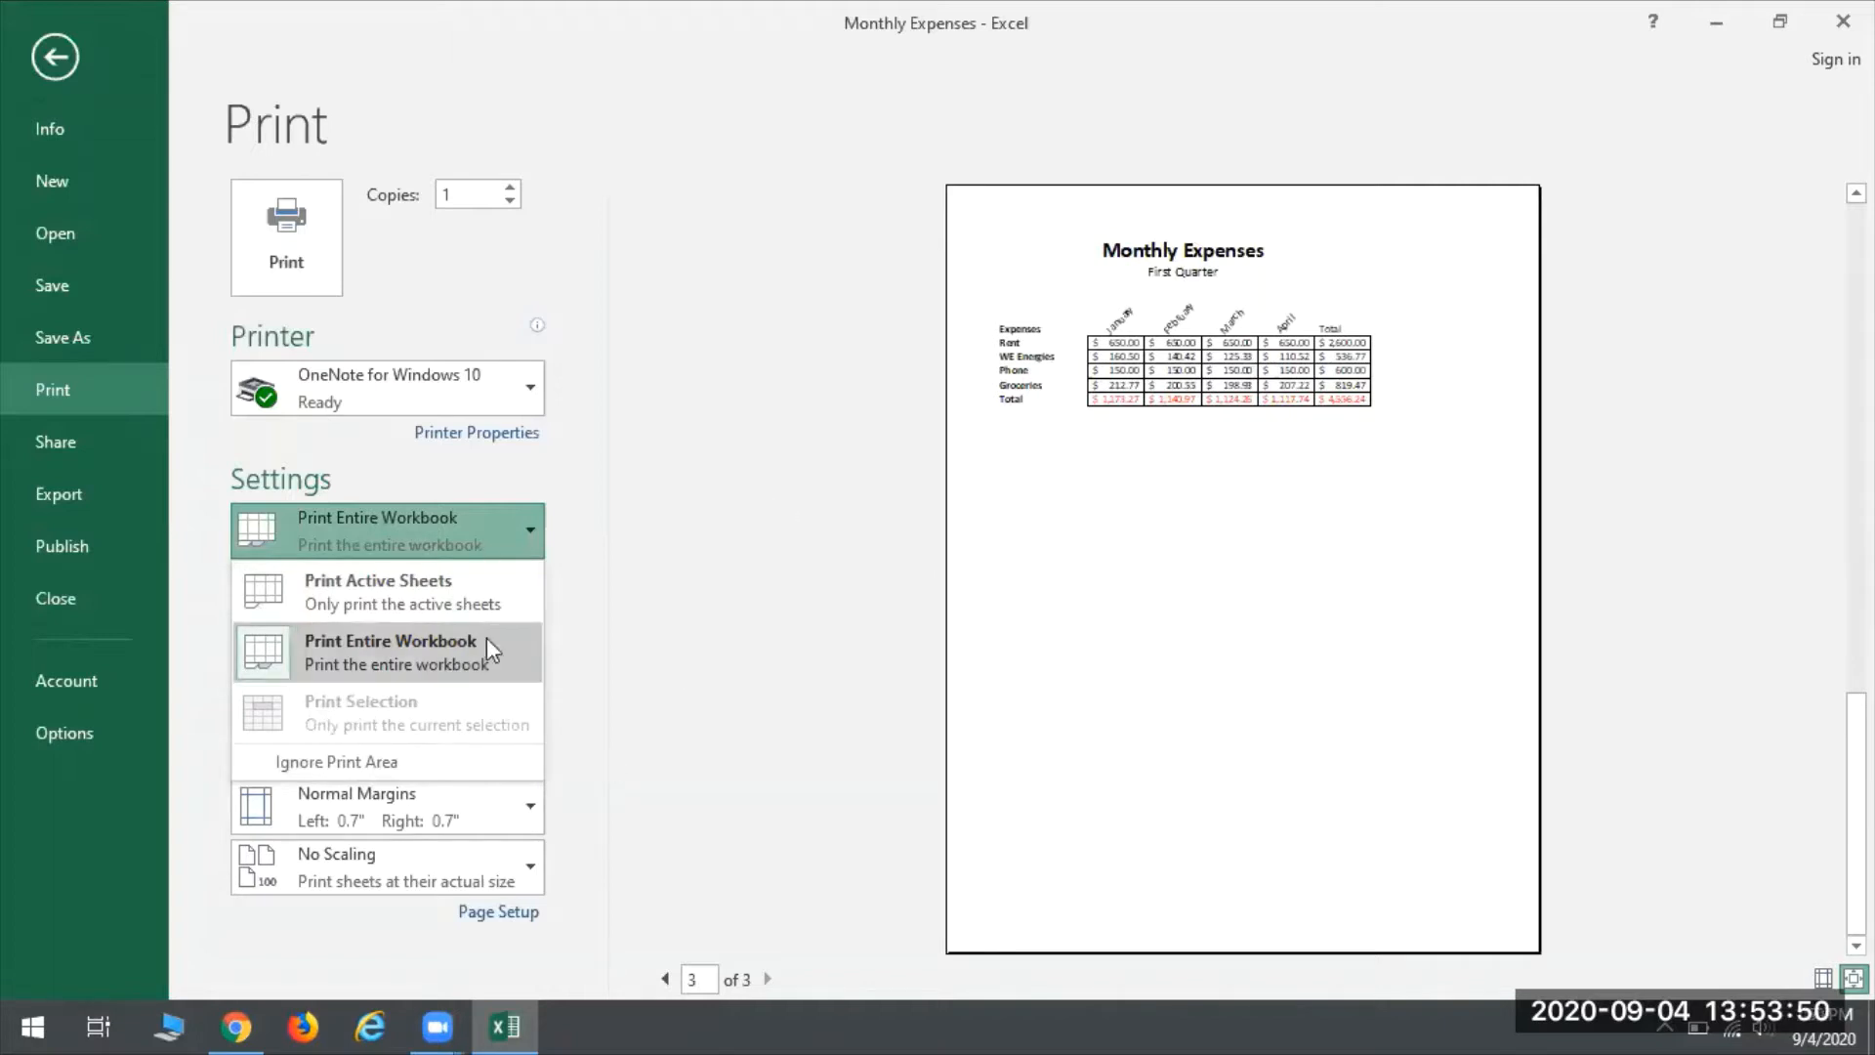
click(689, 646)
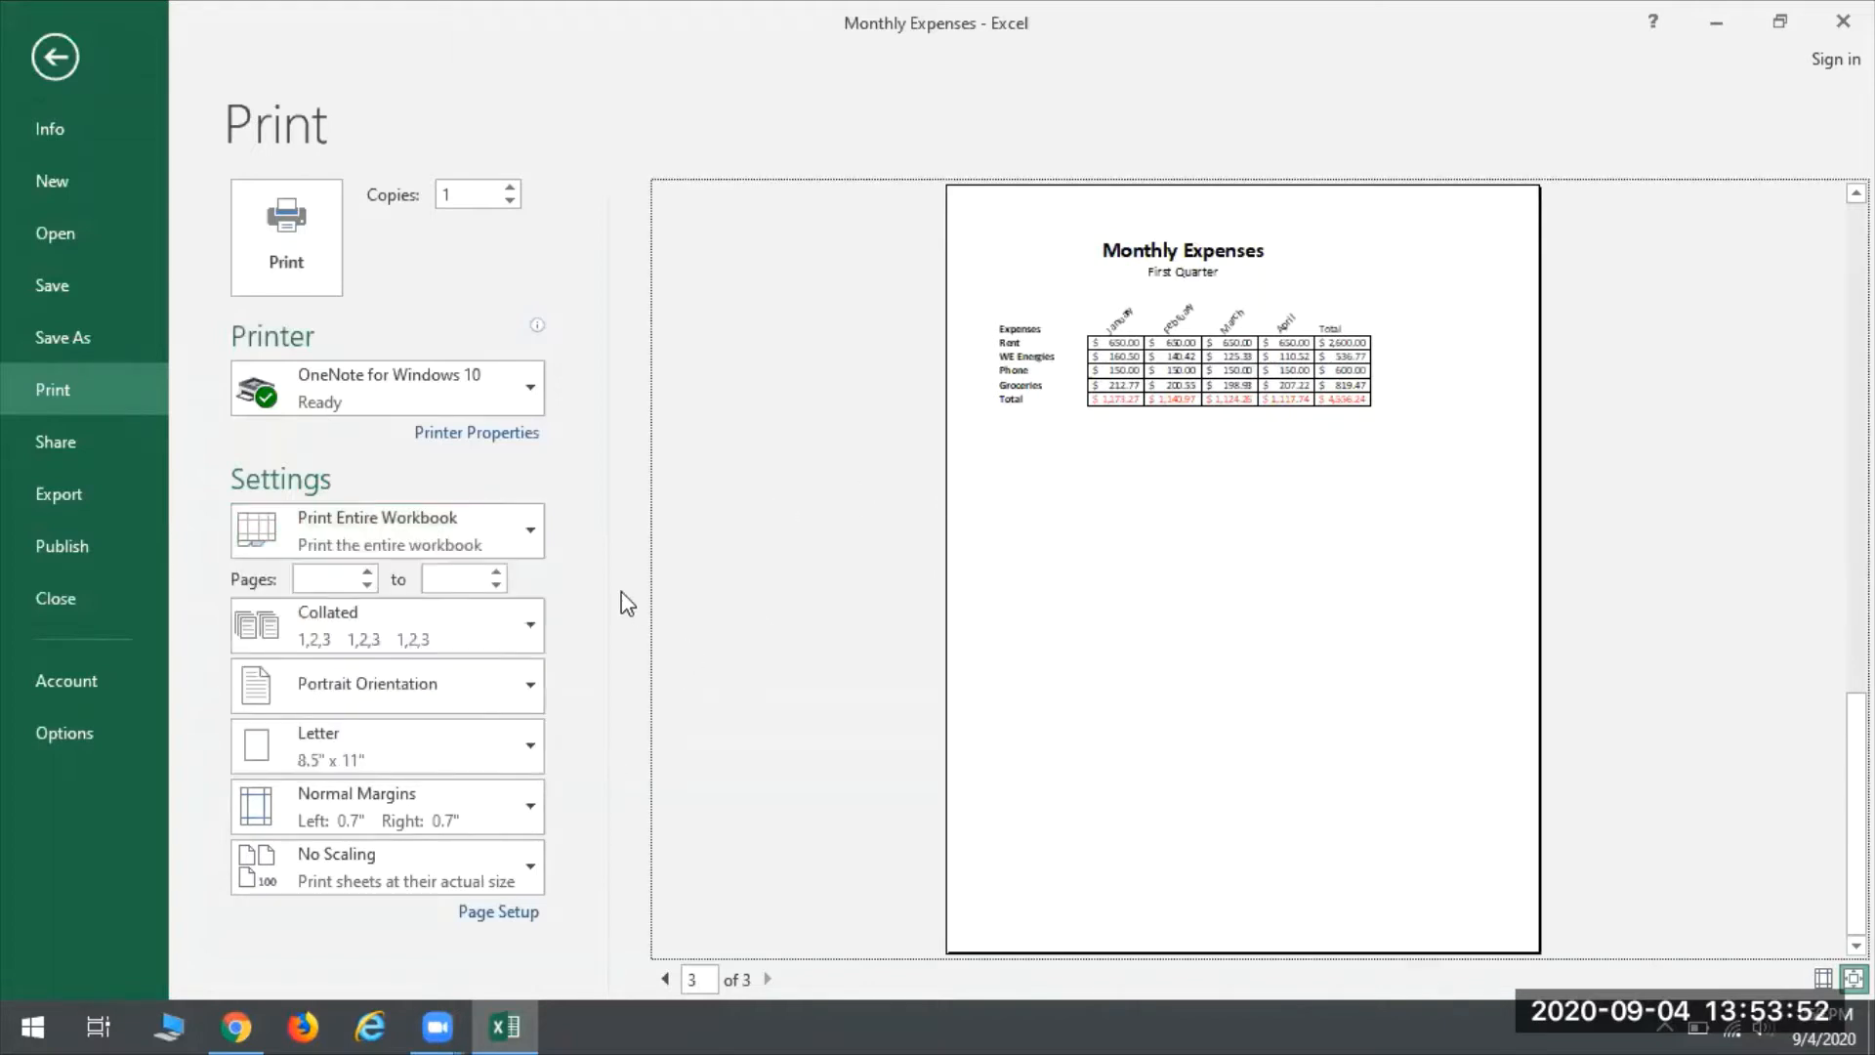
click(584, 602)
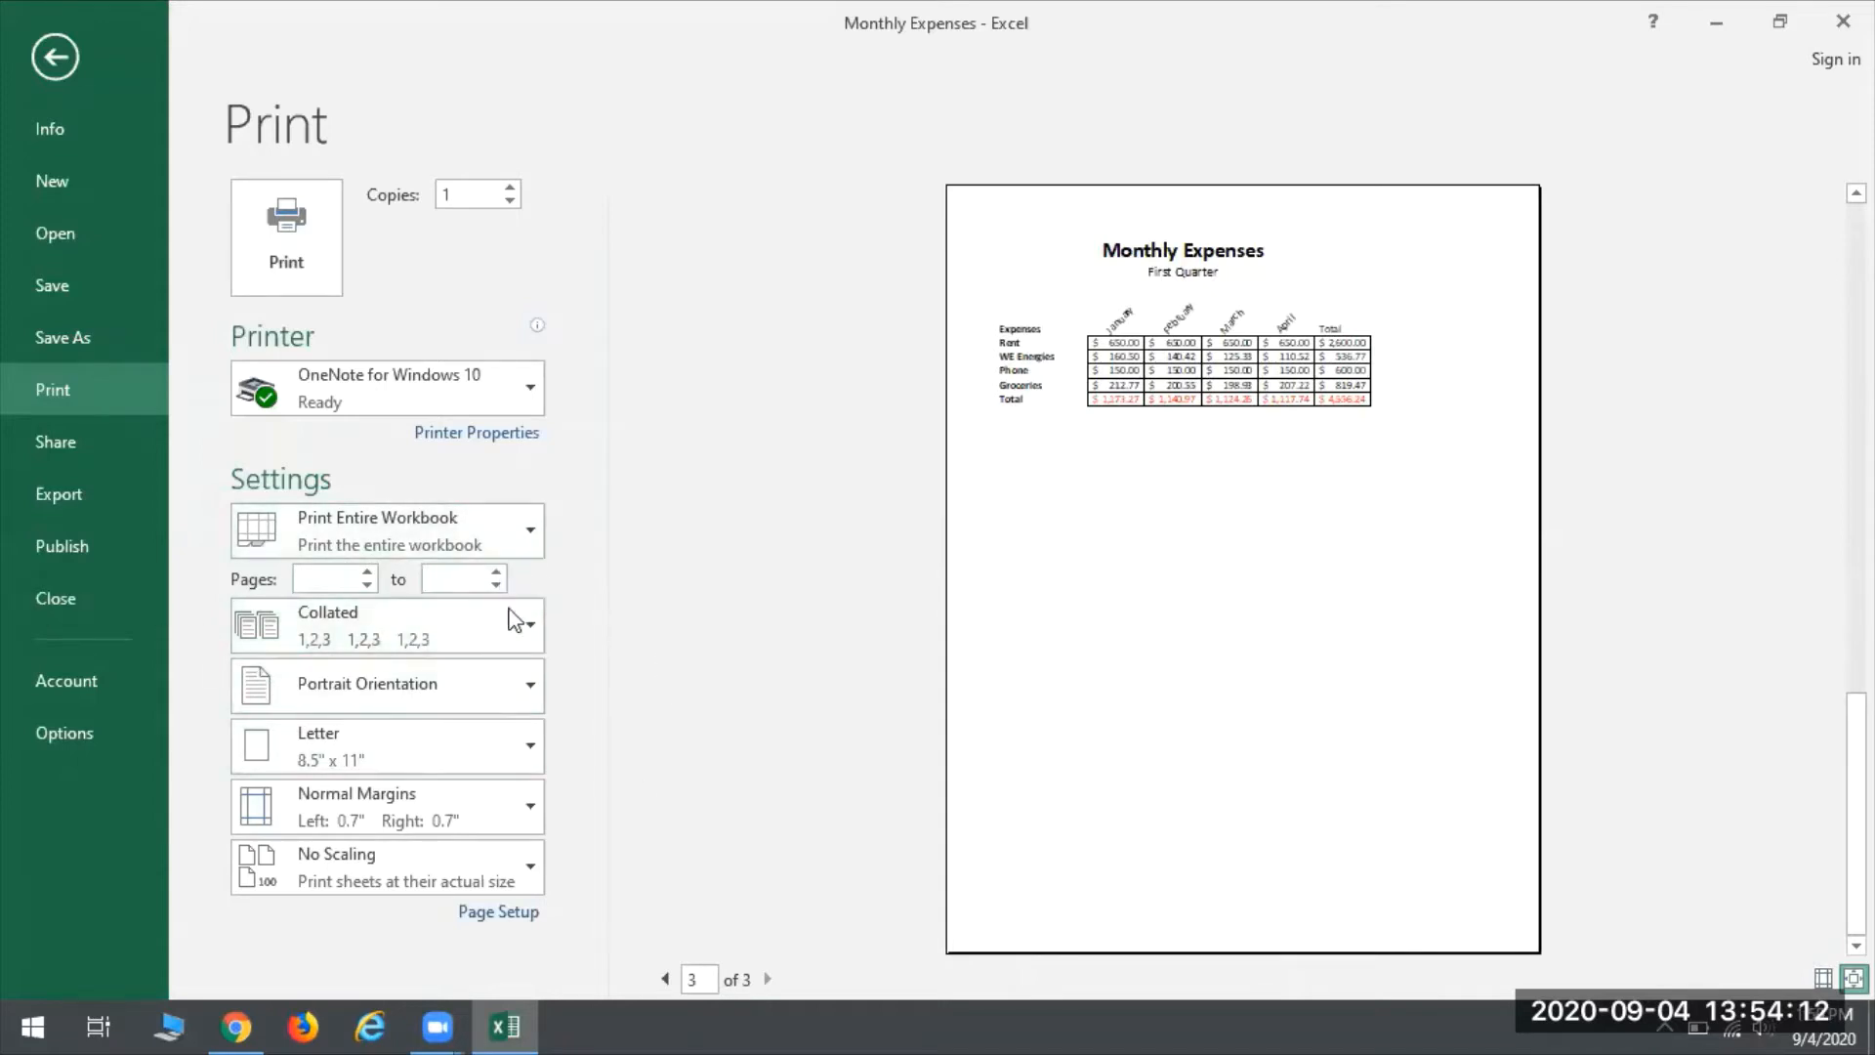
- Limit the print range to pages 2 to 3 of the workbook
click(335, 579)
text(2)
text(3)
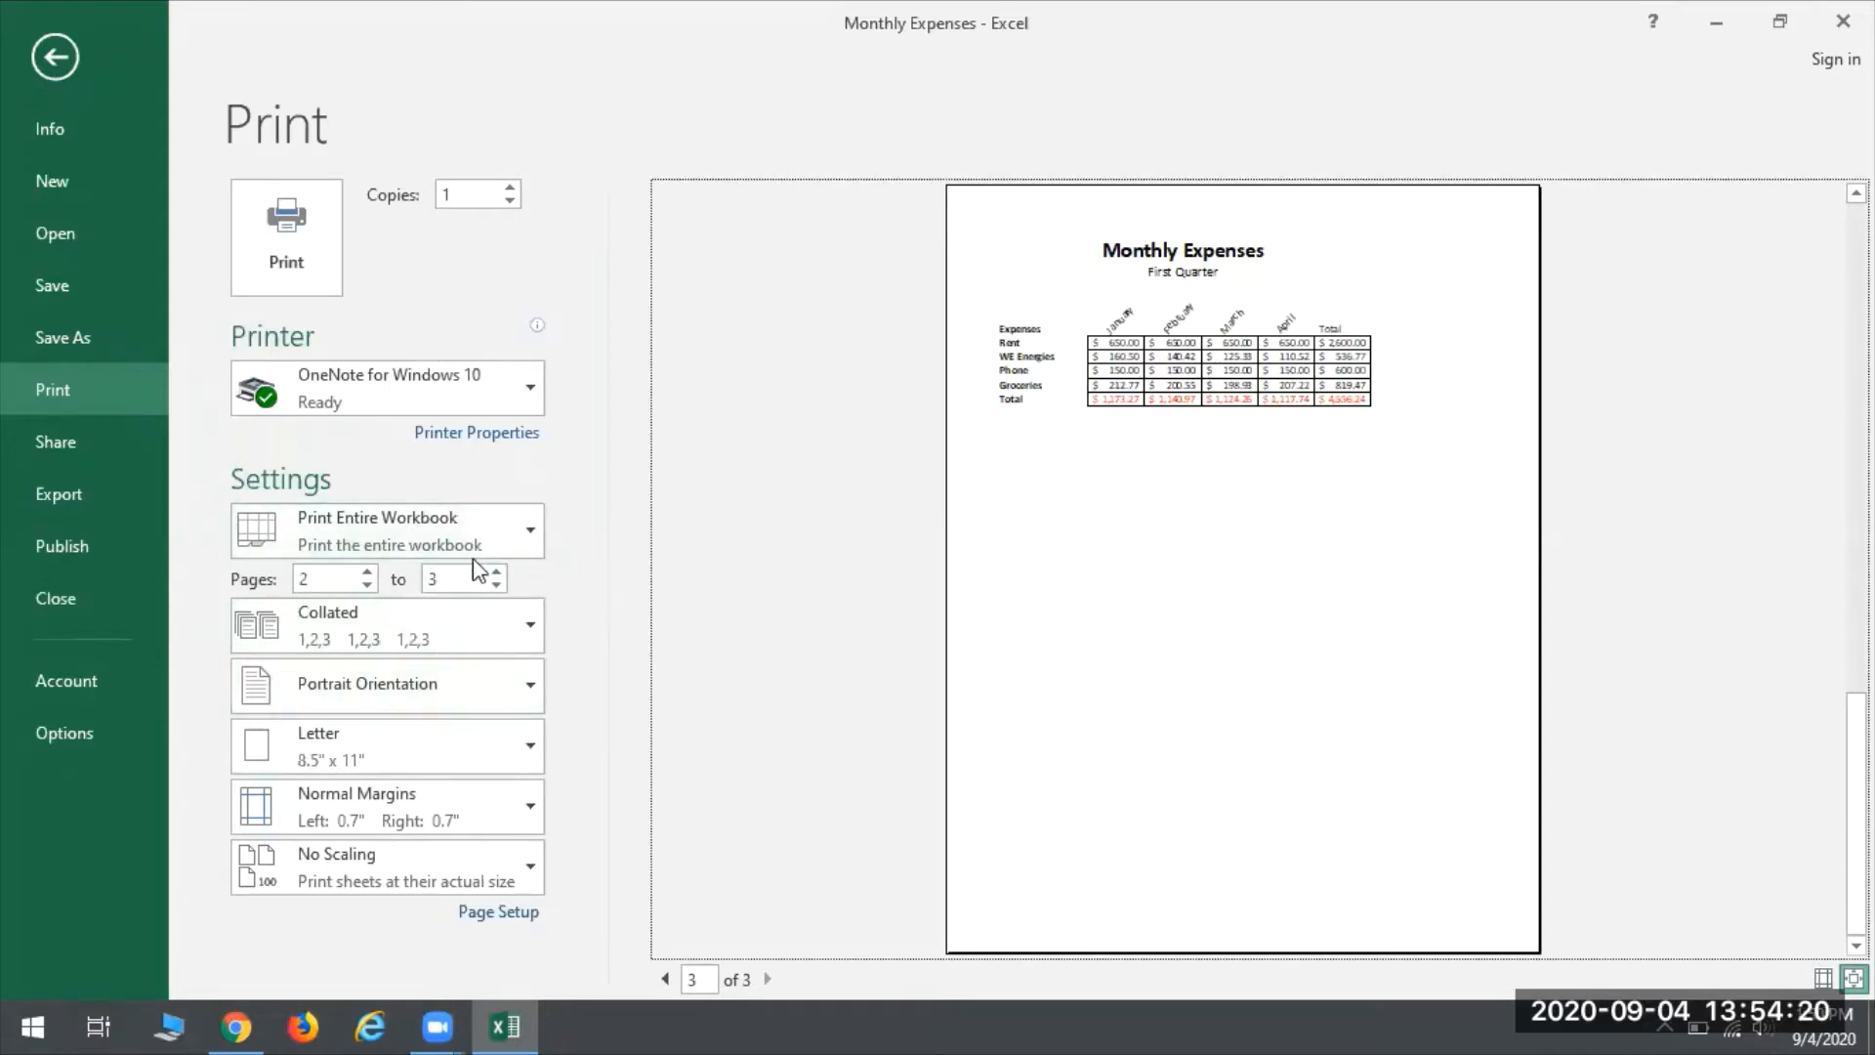
- Review the collation, orientation, paper size, margin and scaling choices for printing without changing them, and return to the chart sheet
click(465, 625)
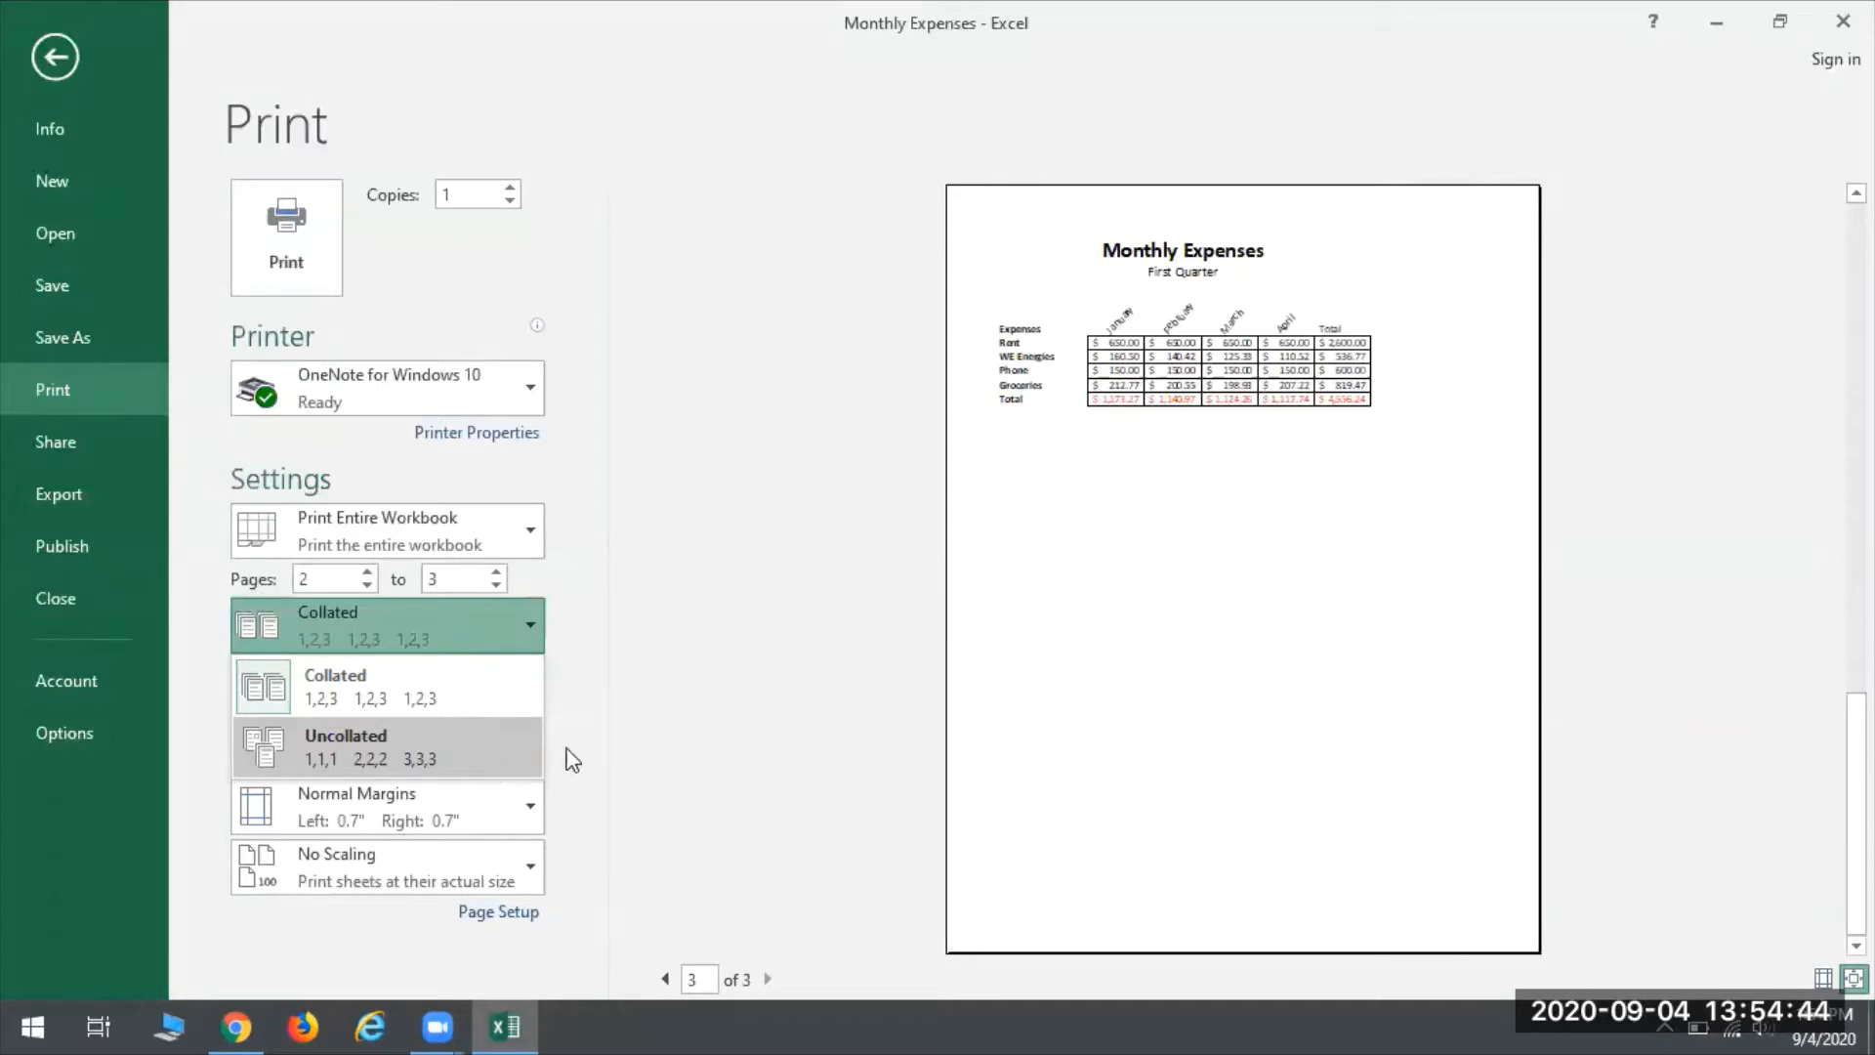
click(529, 618)
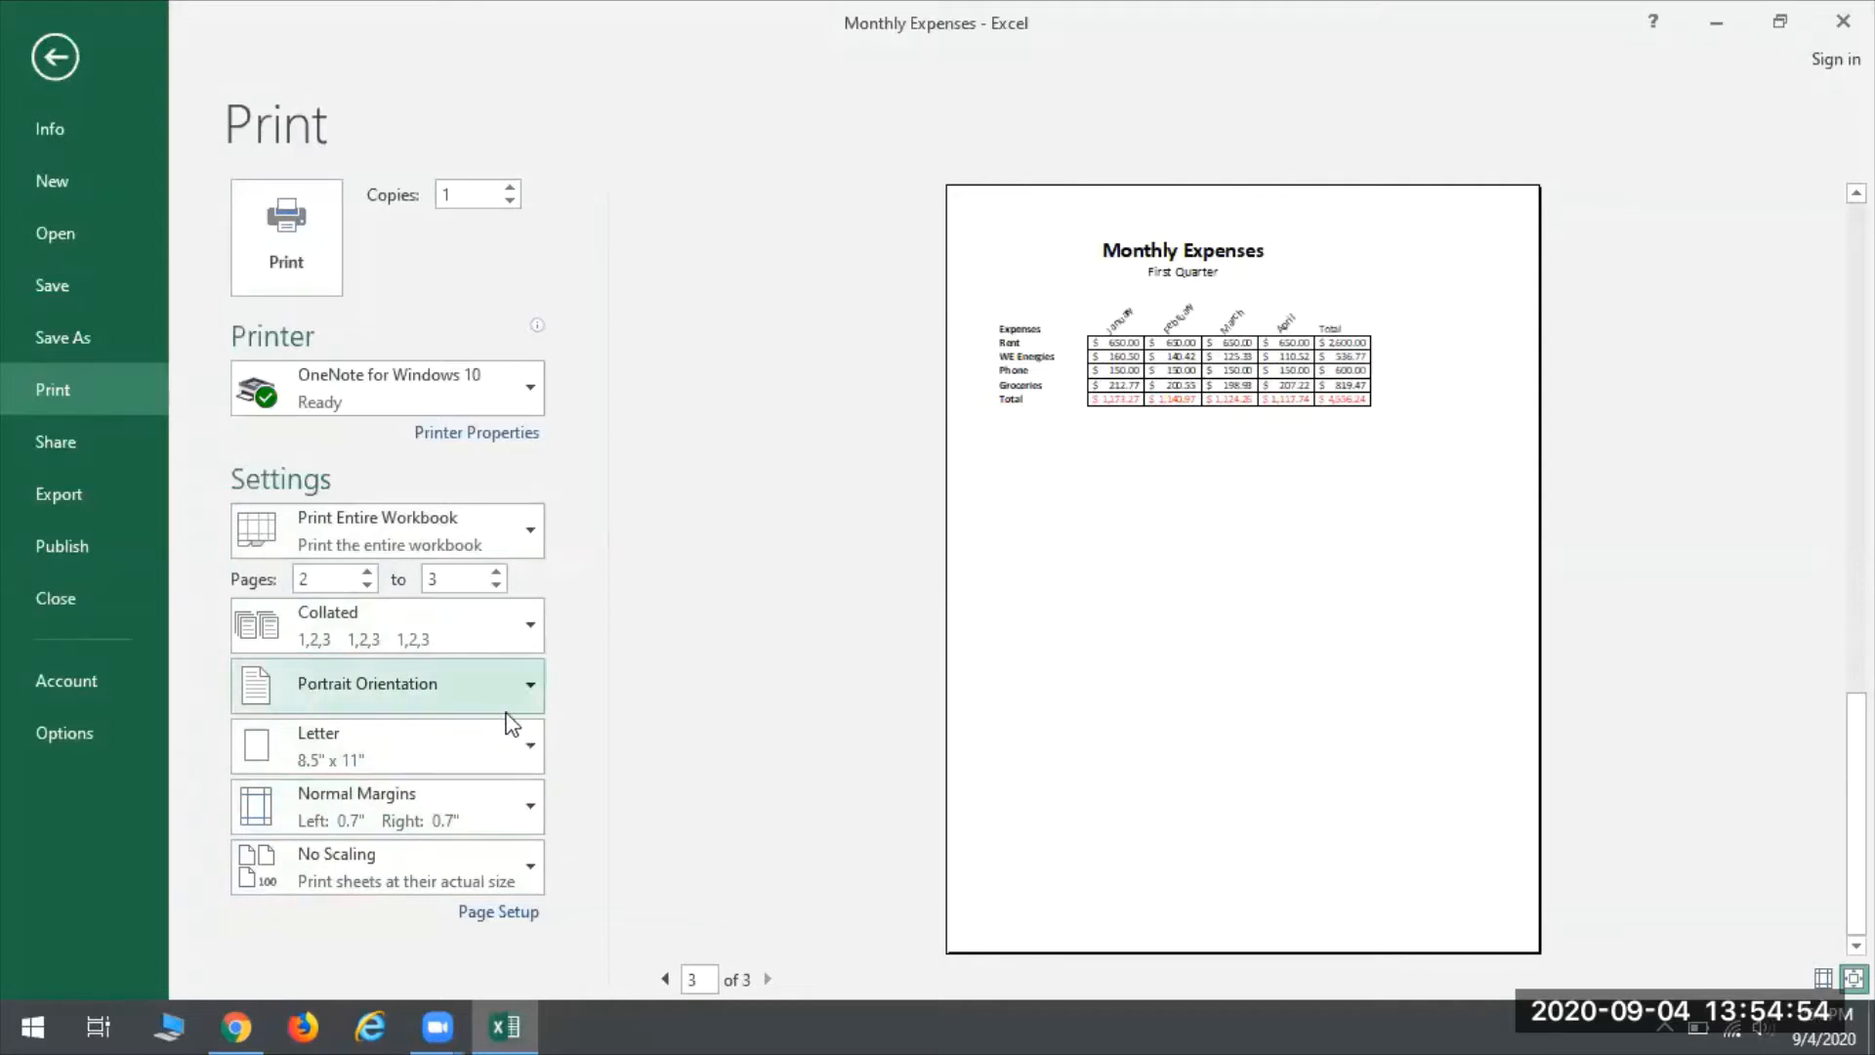
click(381, 688)
click(732, 659)
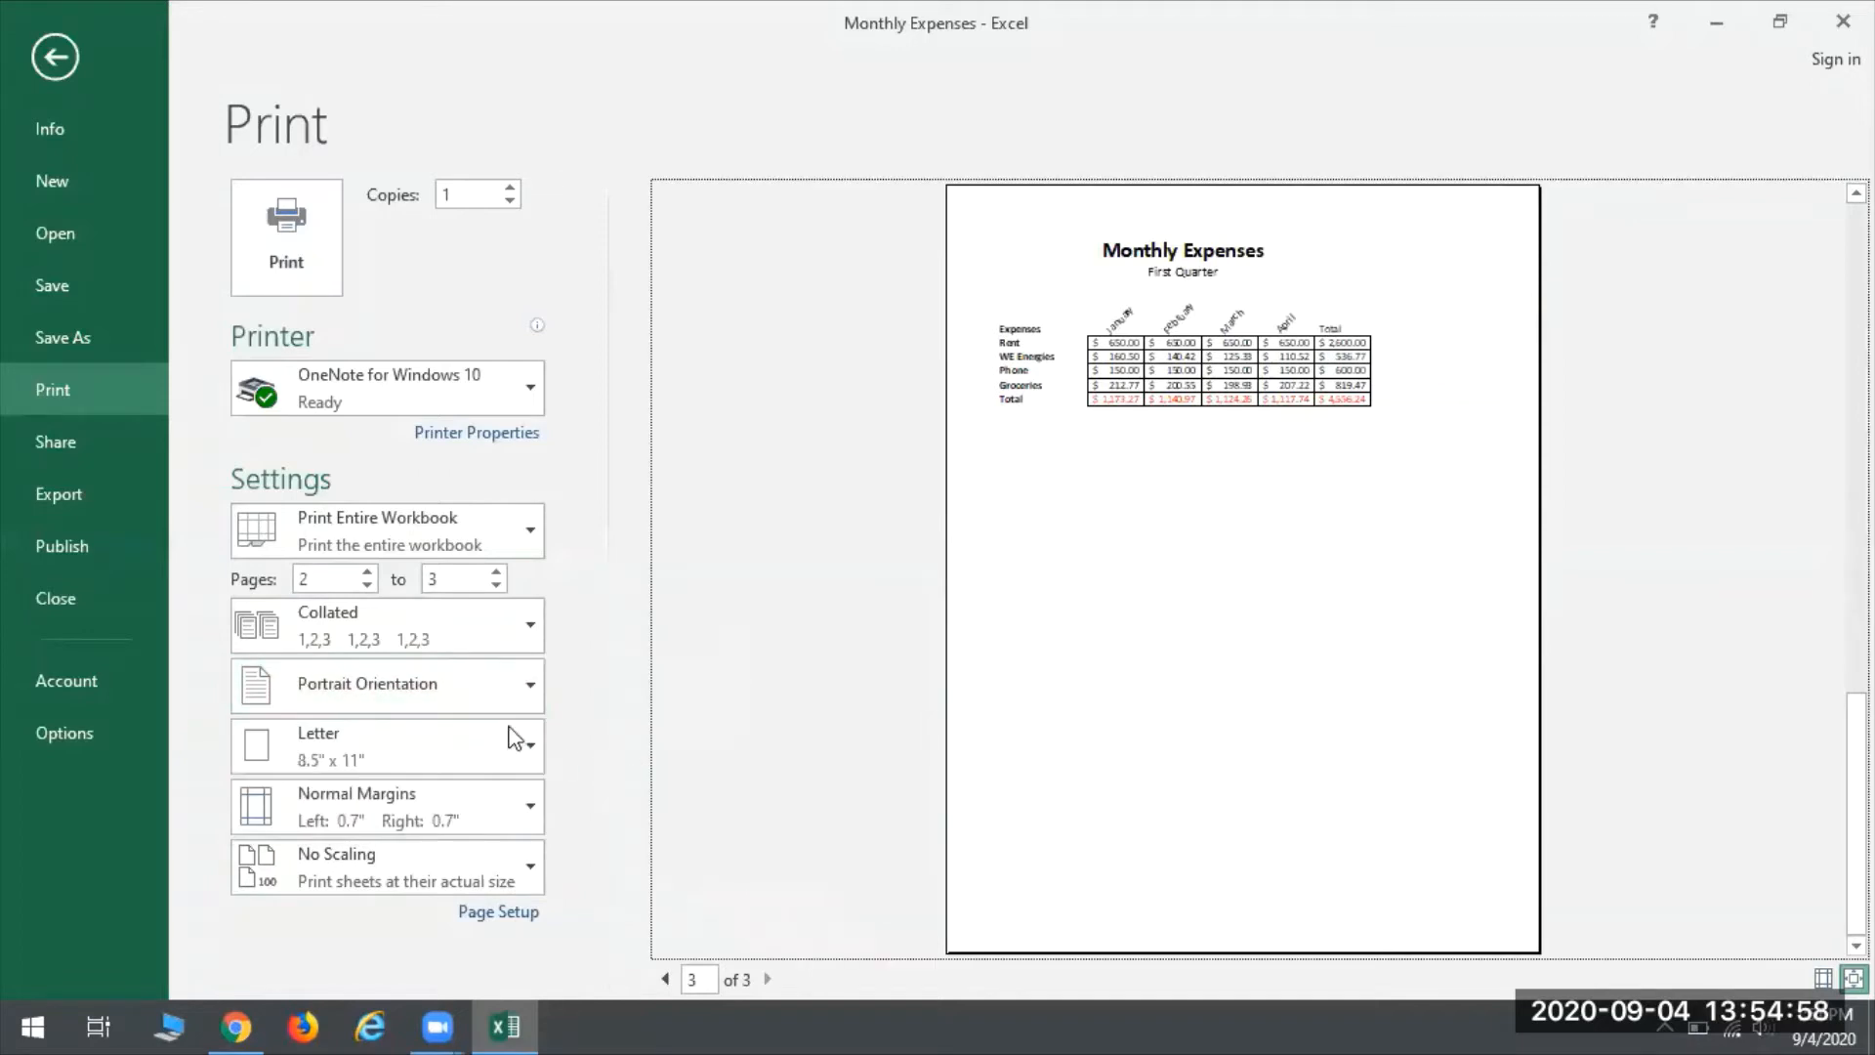
click(407, 741)
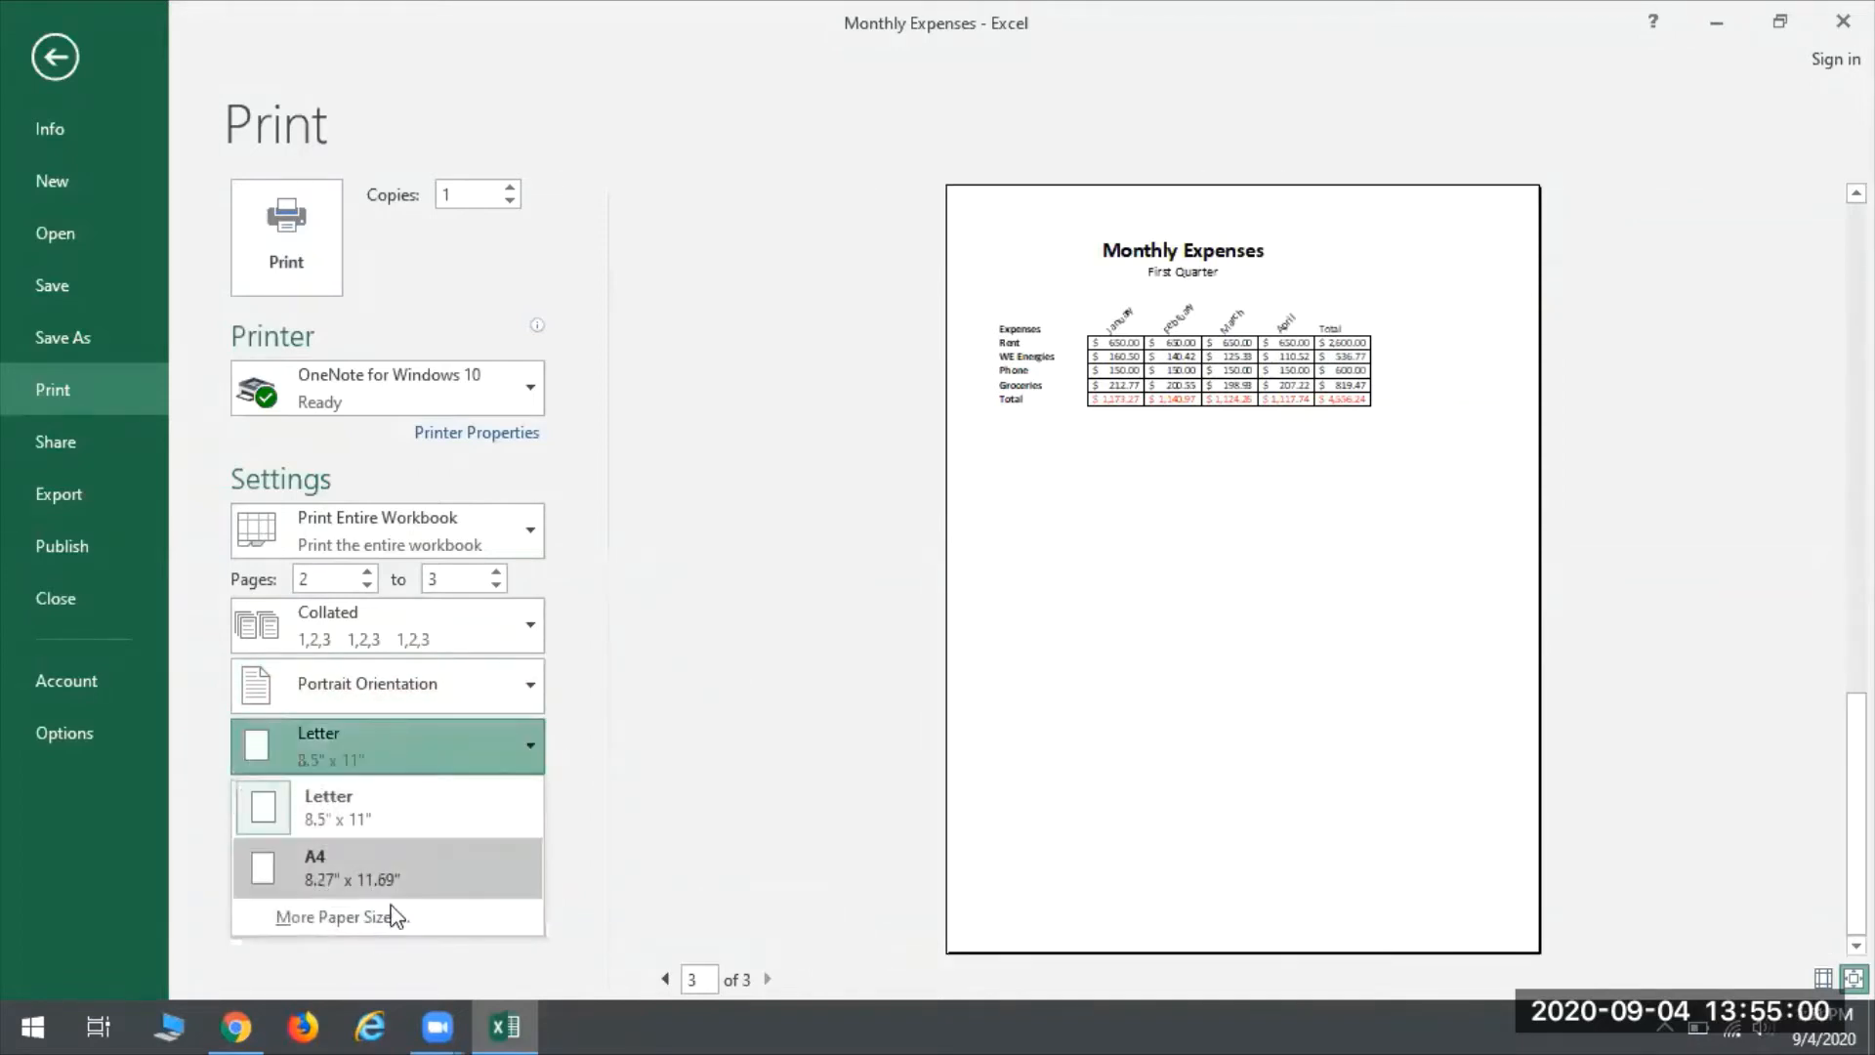
click(606, 741)
click(455, 818)
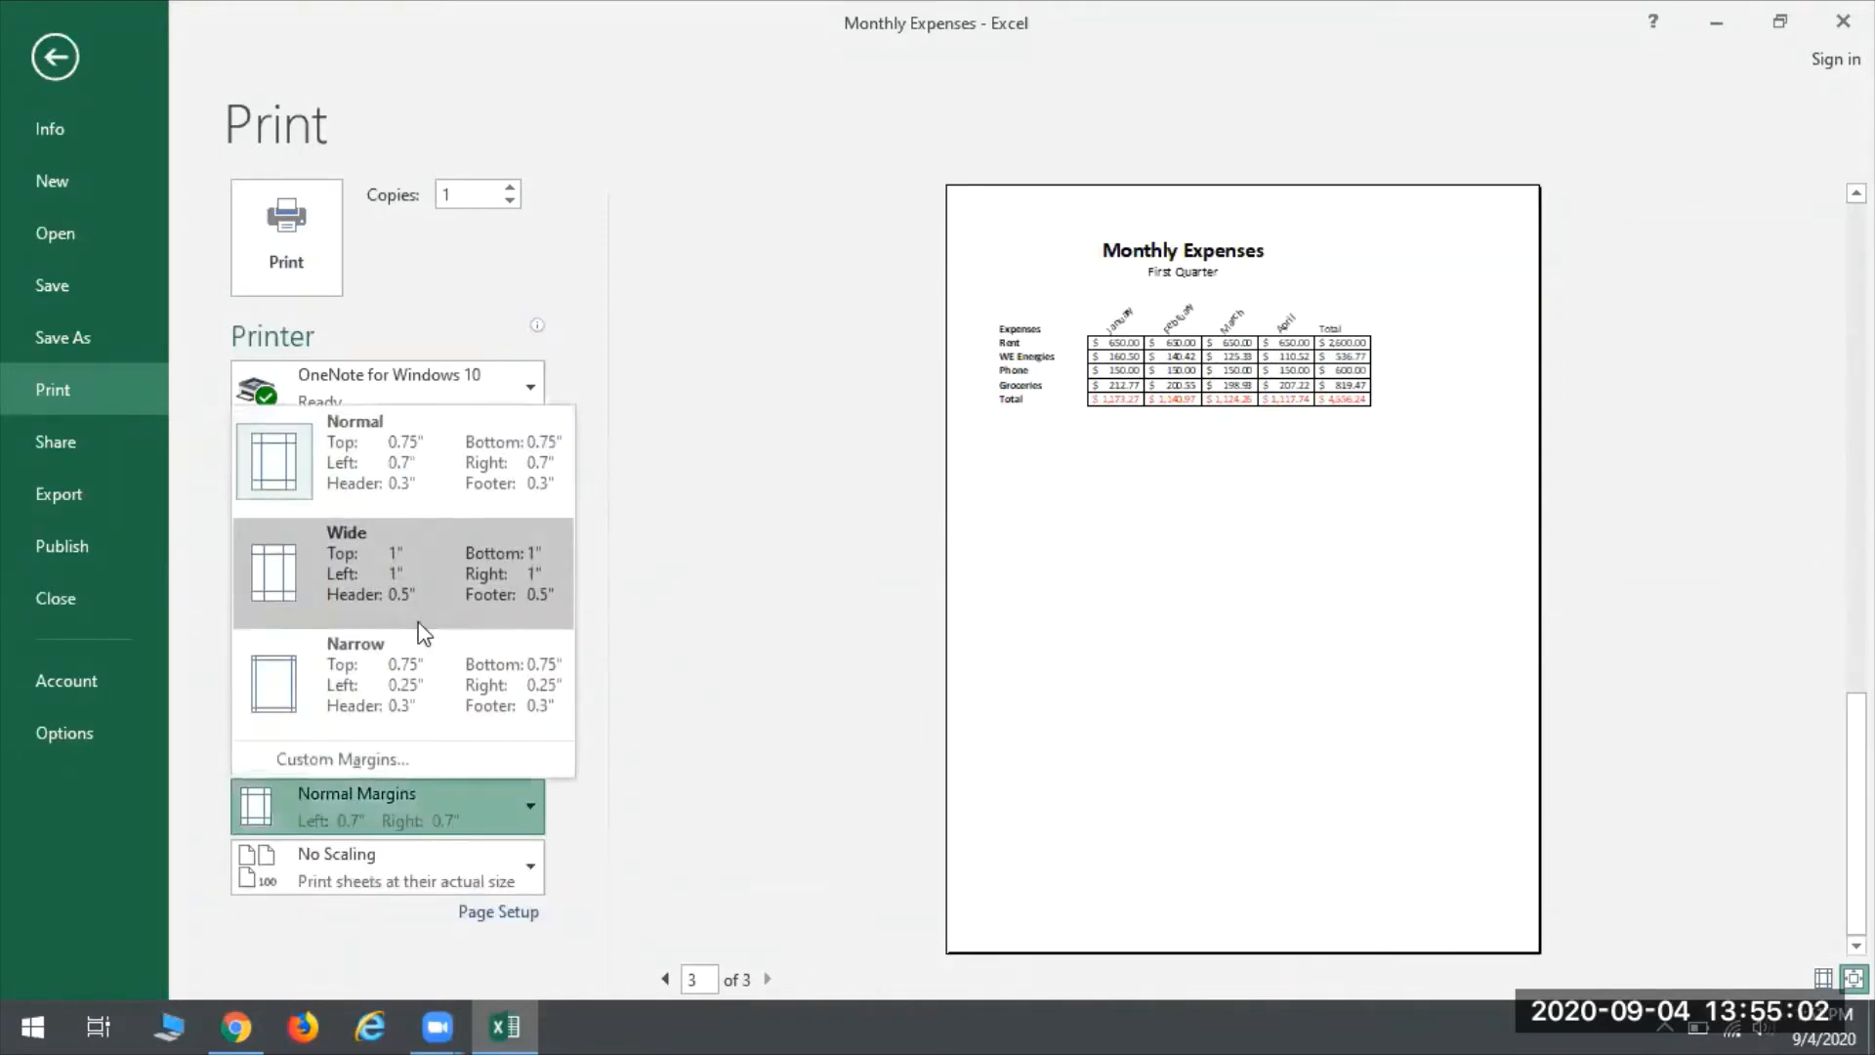
click(642, 781)
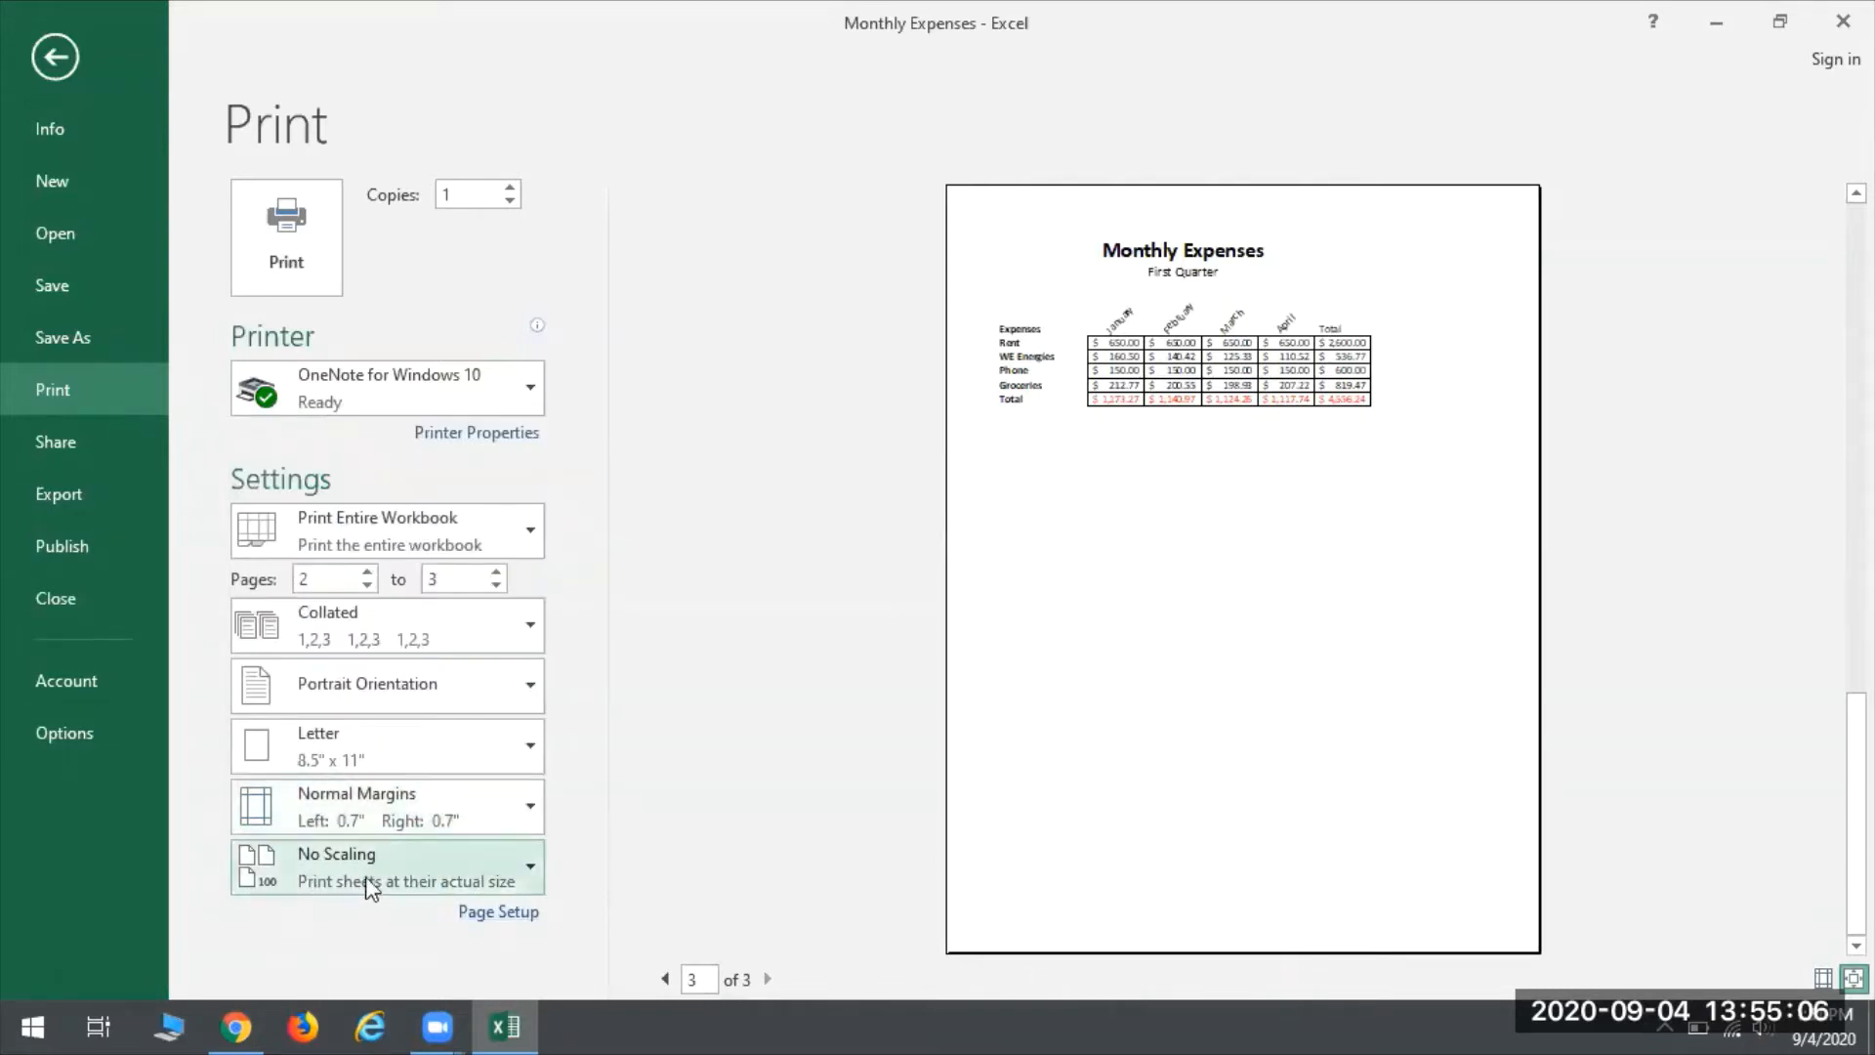
click(294, 885)
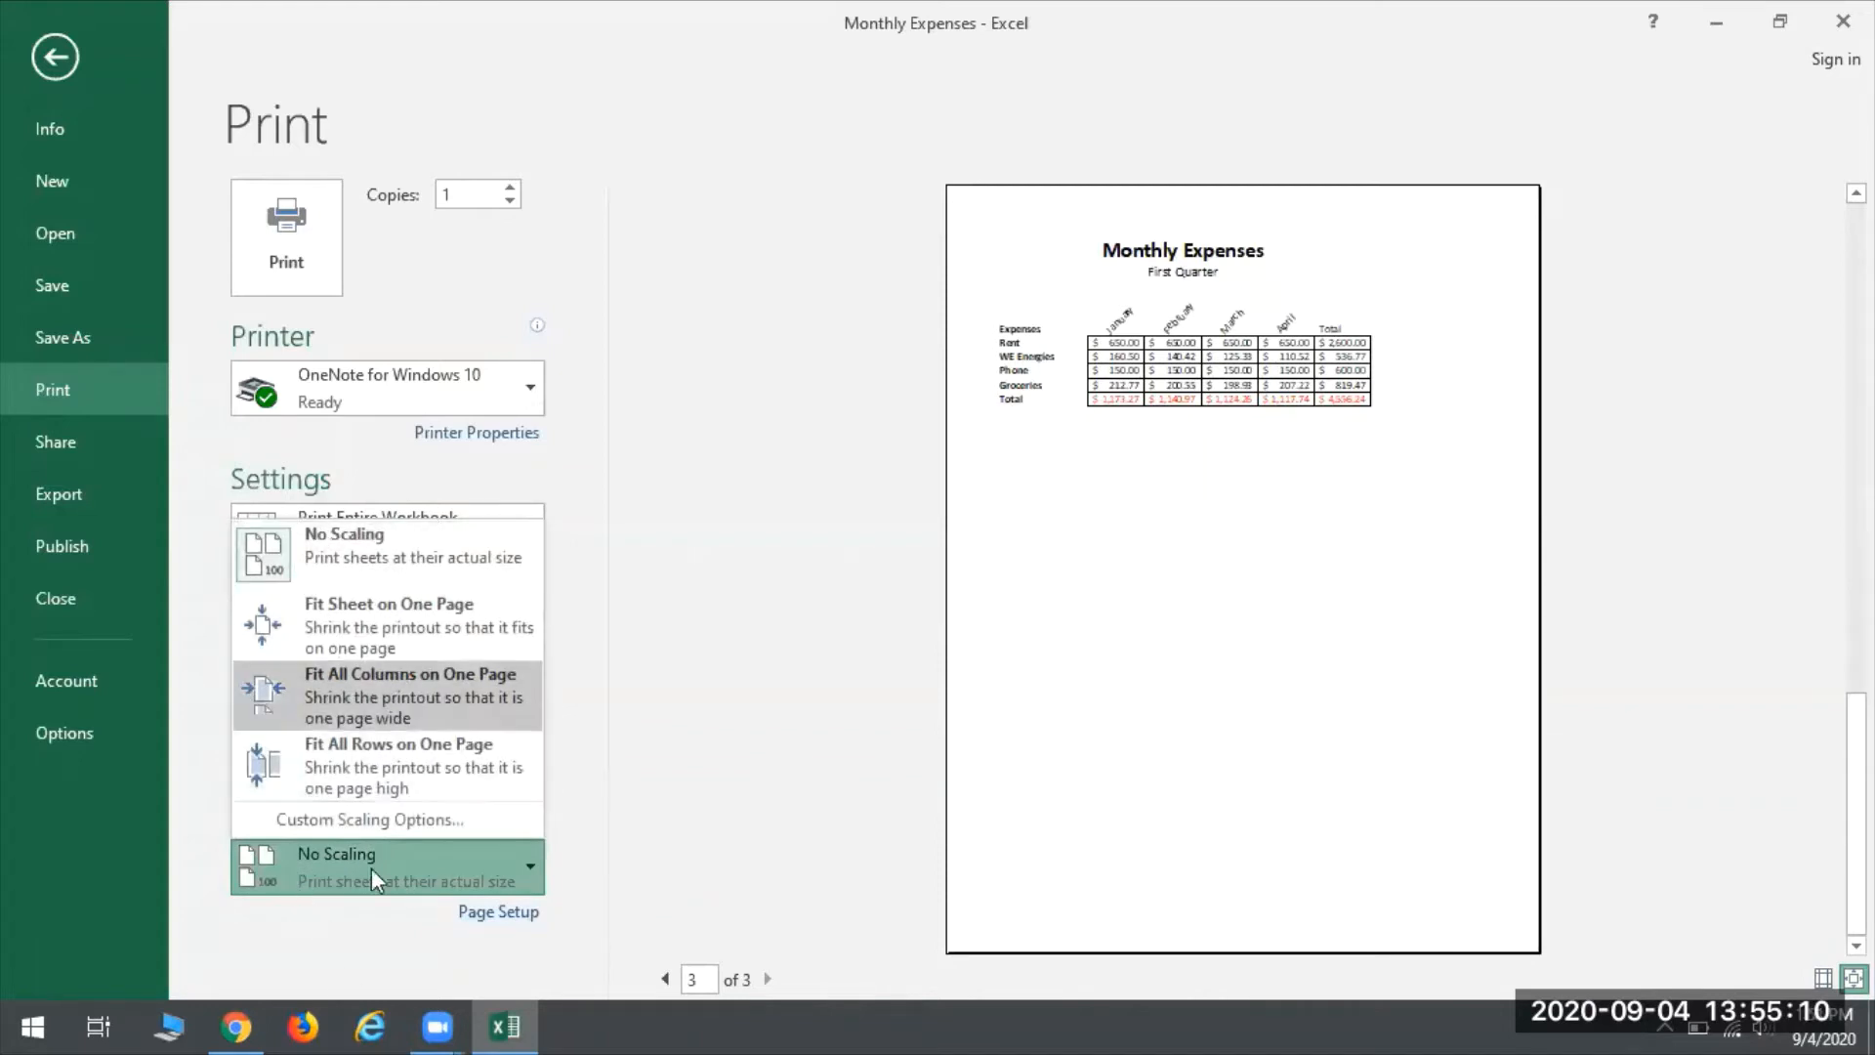
click(645, 788)
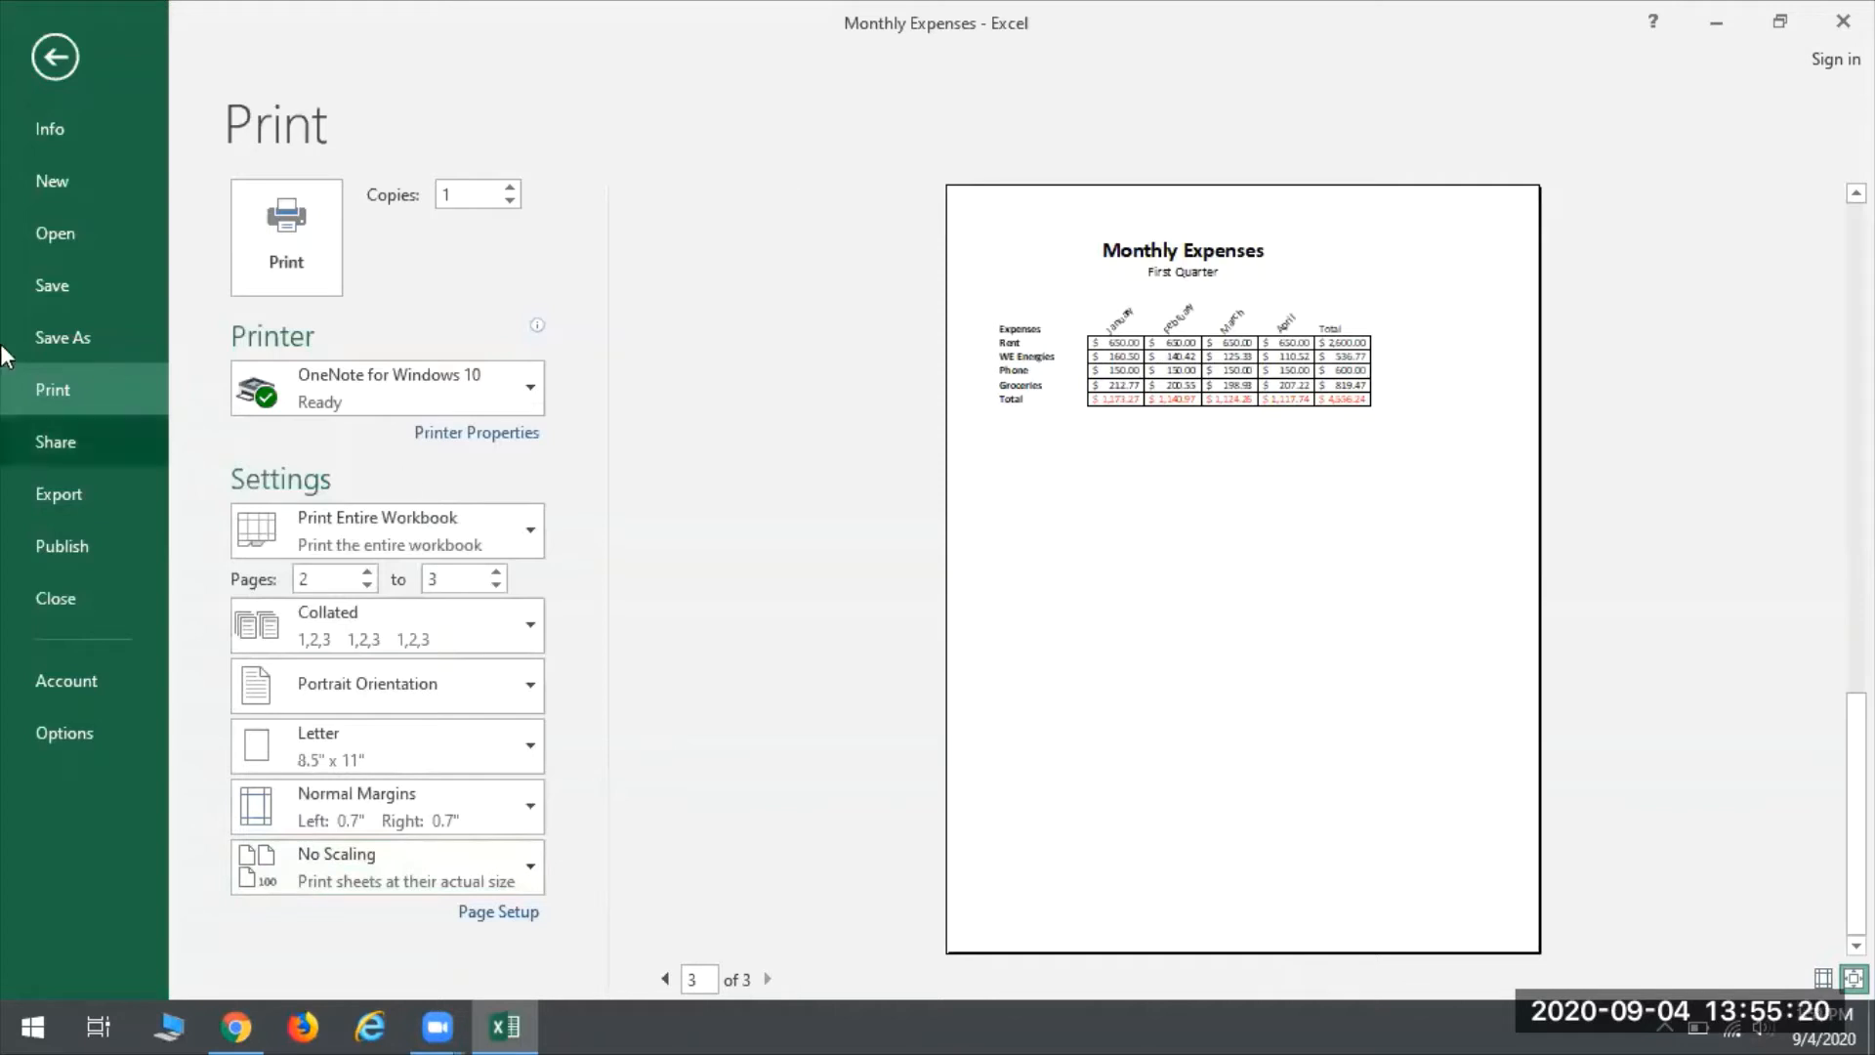
click(54, 57)
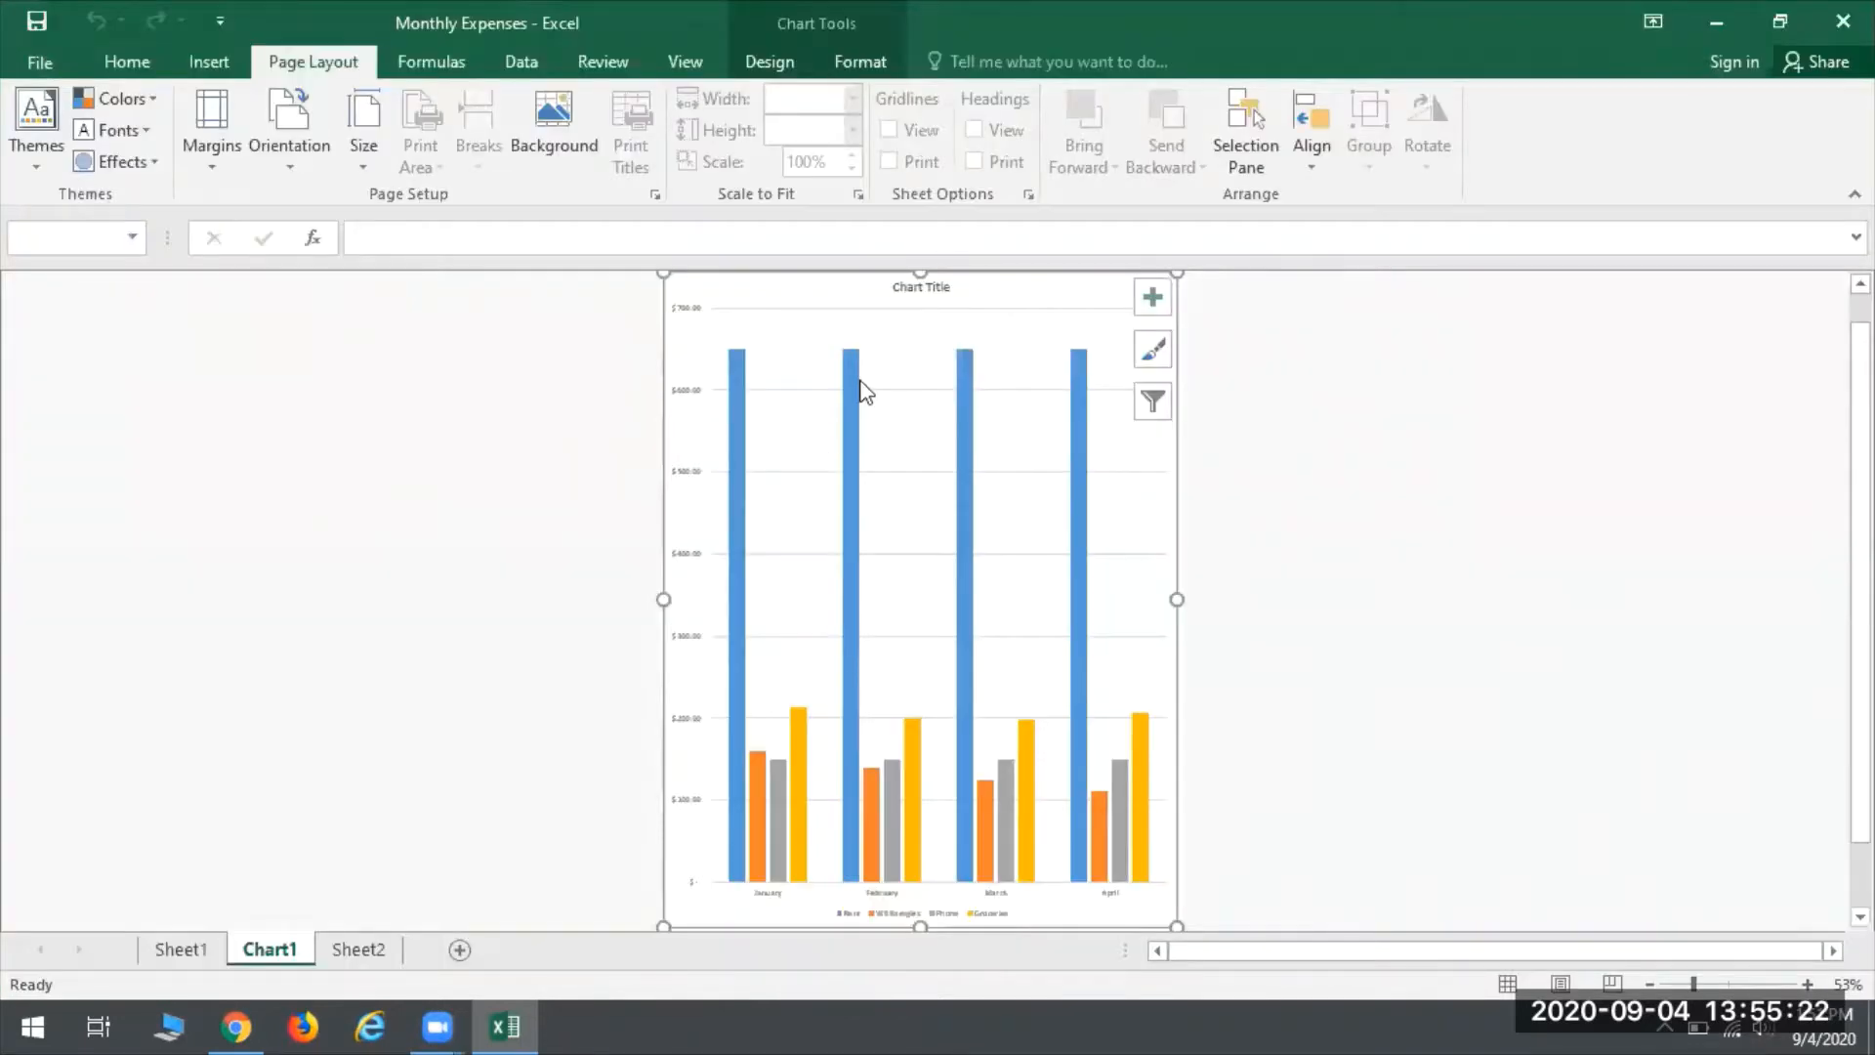
- Close the Monthly Expenses workbook and save its changes
mouse_move(856, 395)
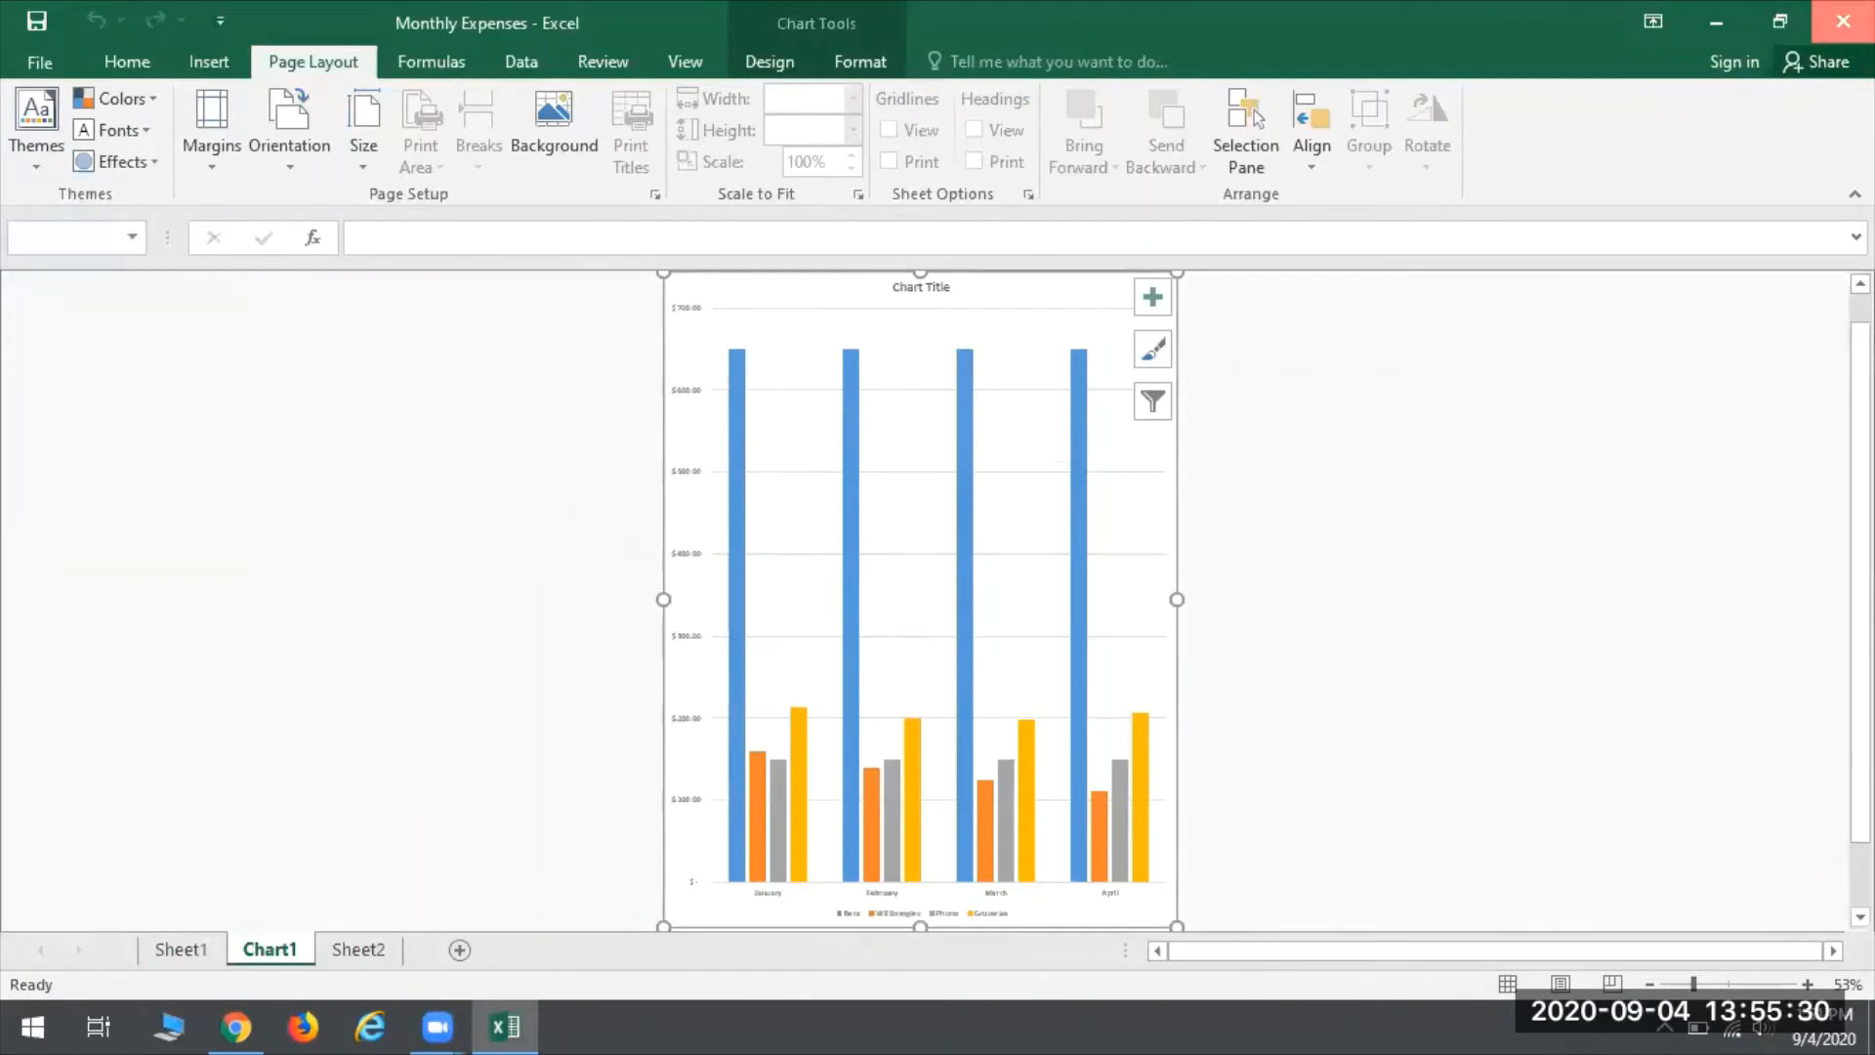
click(1842, 21)
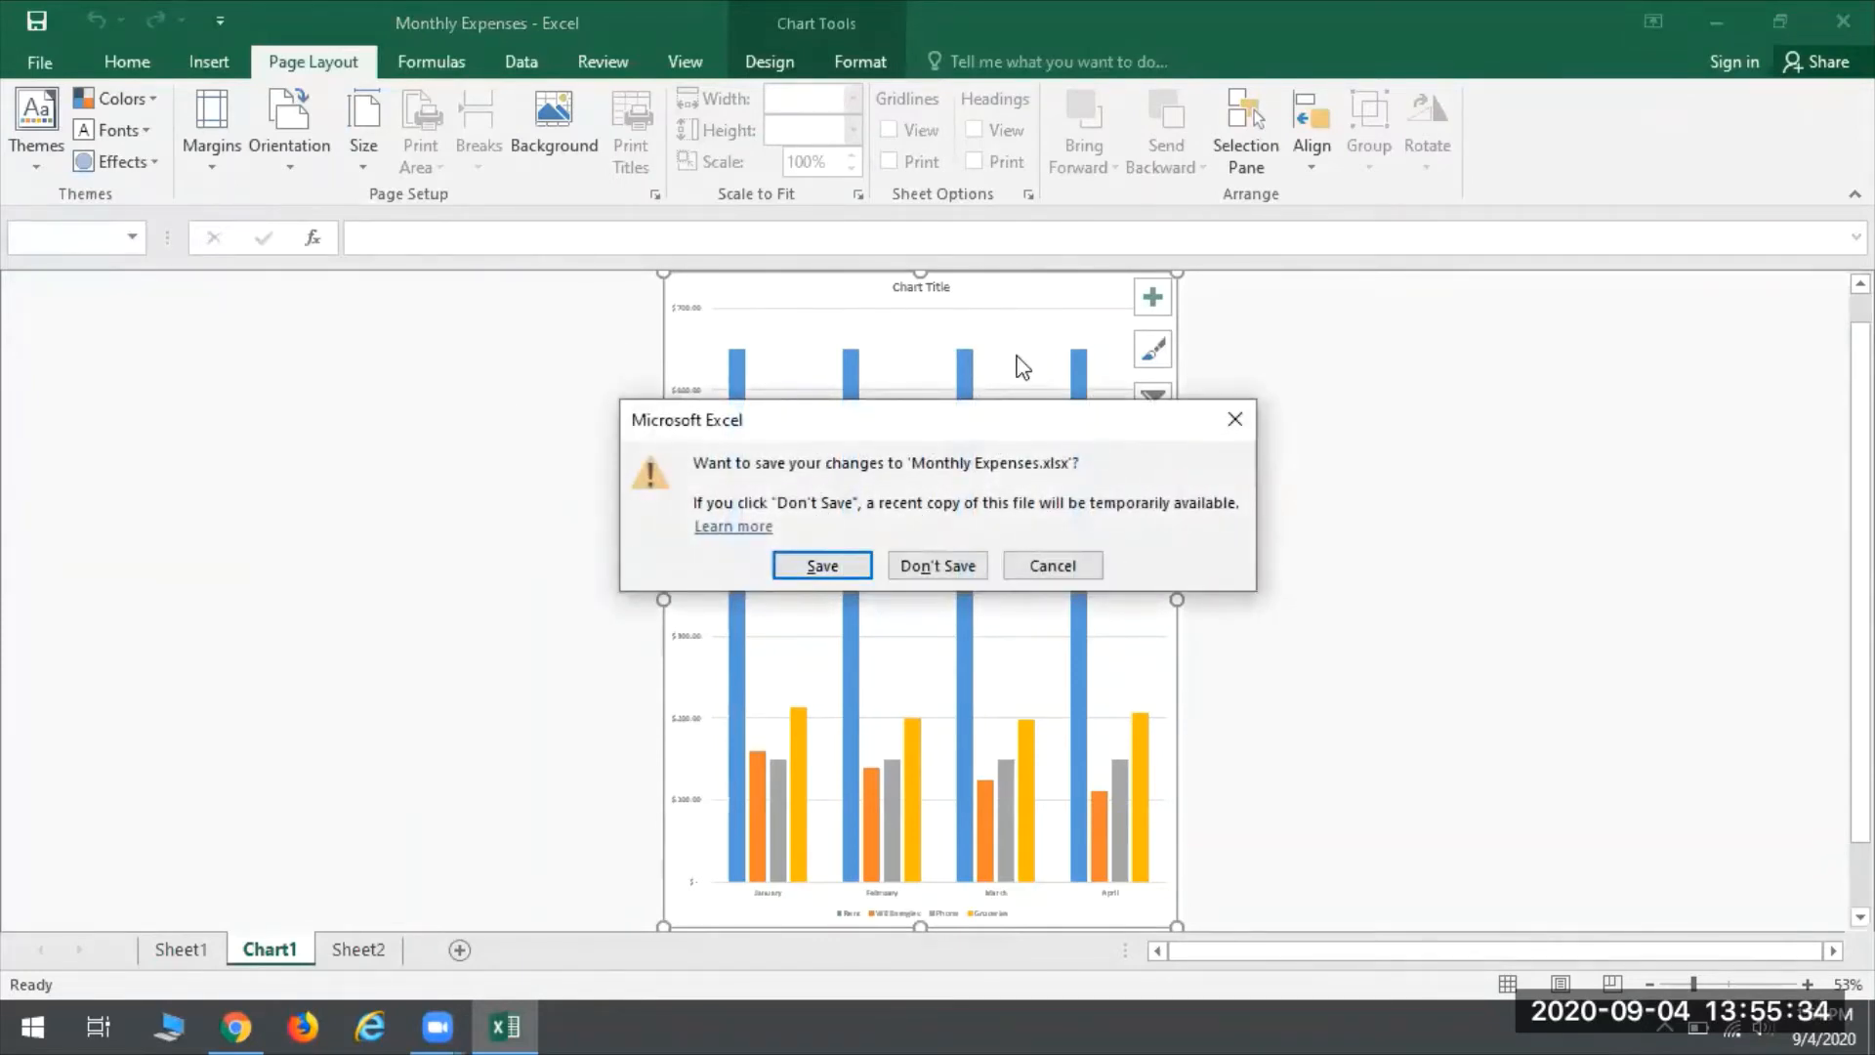
click(807, 566)
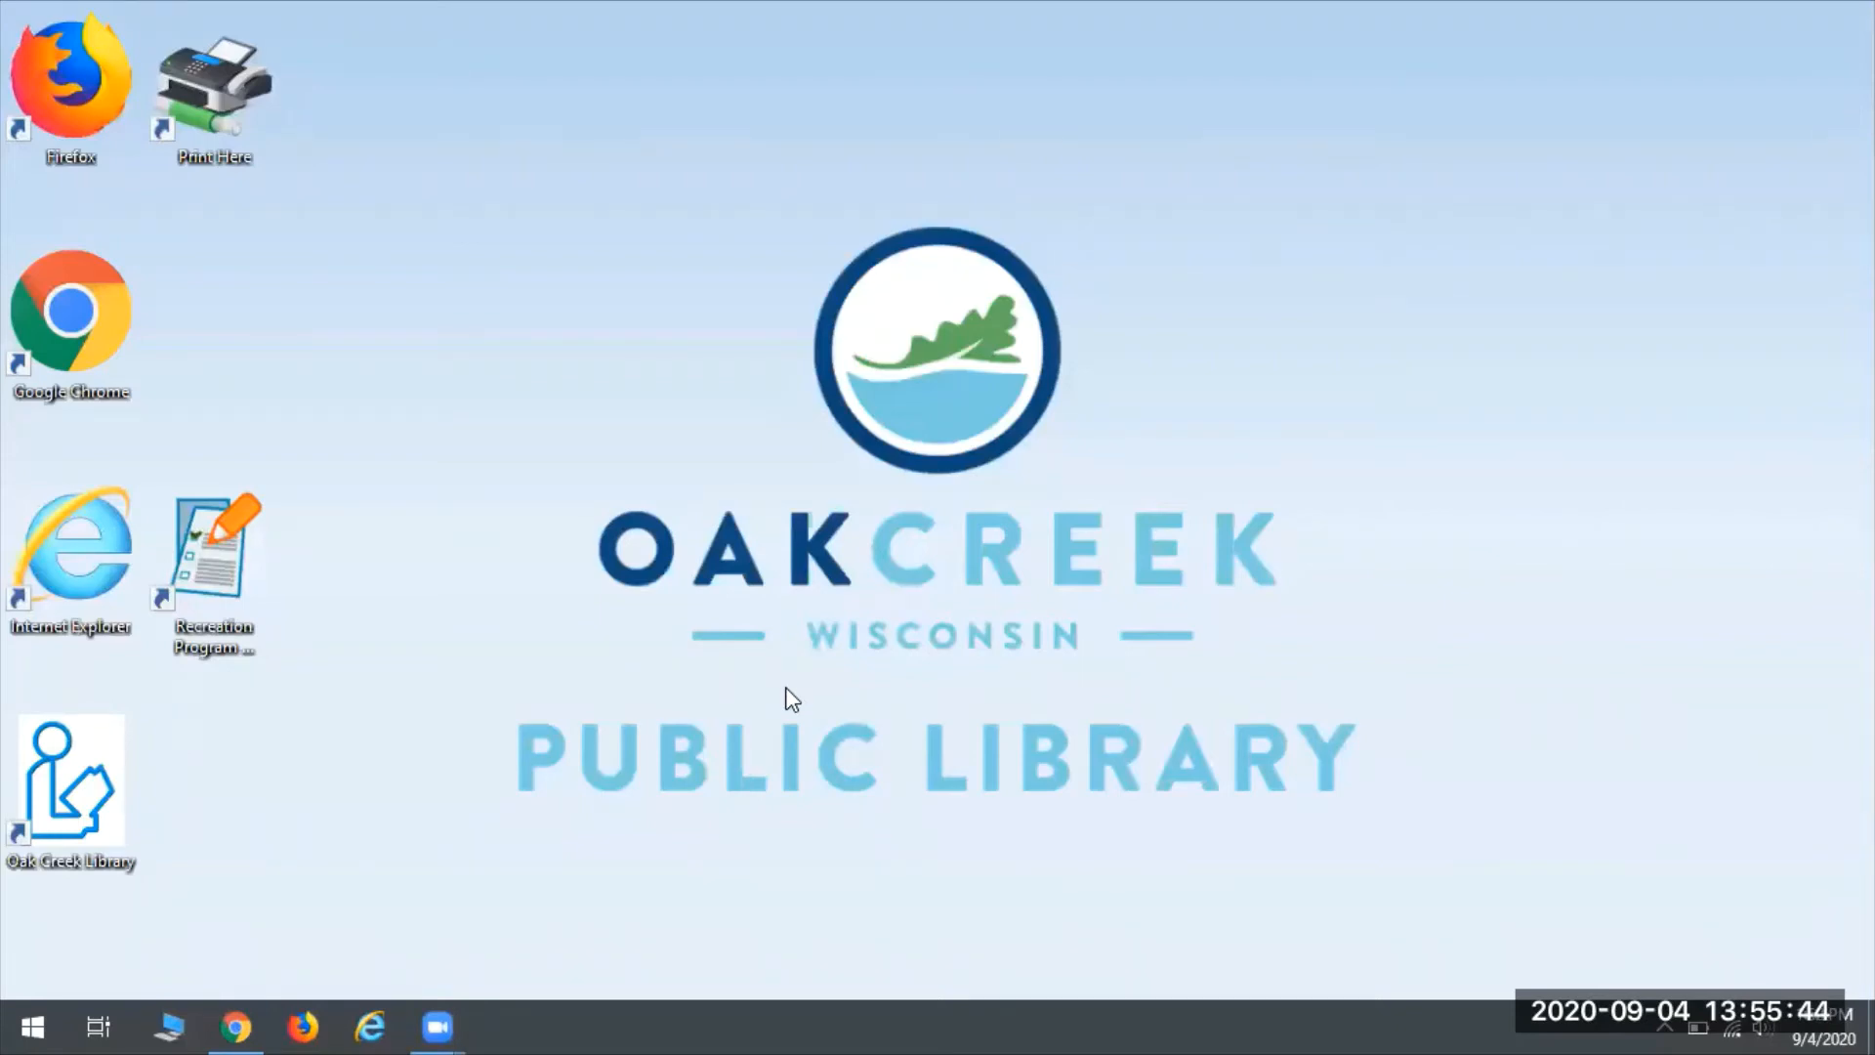
- Launch Excel 2016 again from the list of installed apps
click(21, 1025)
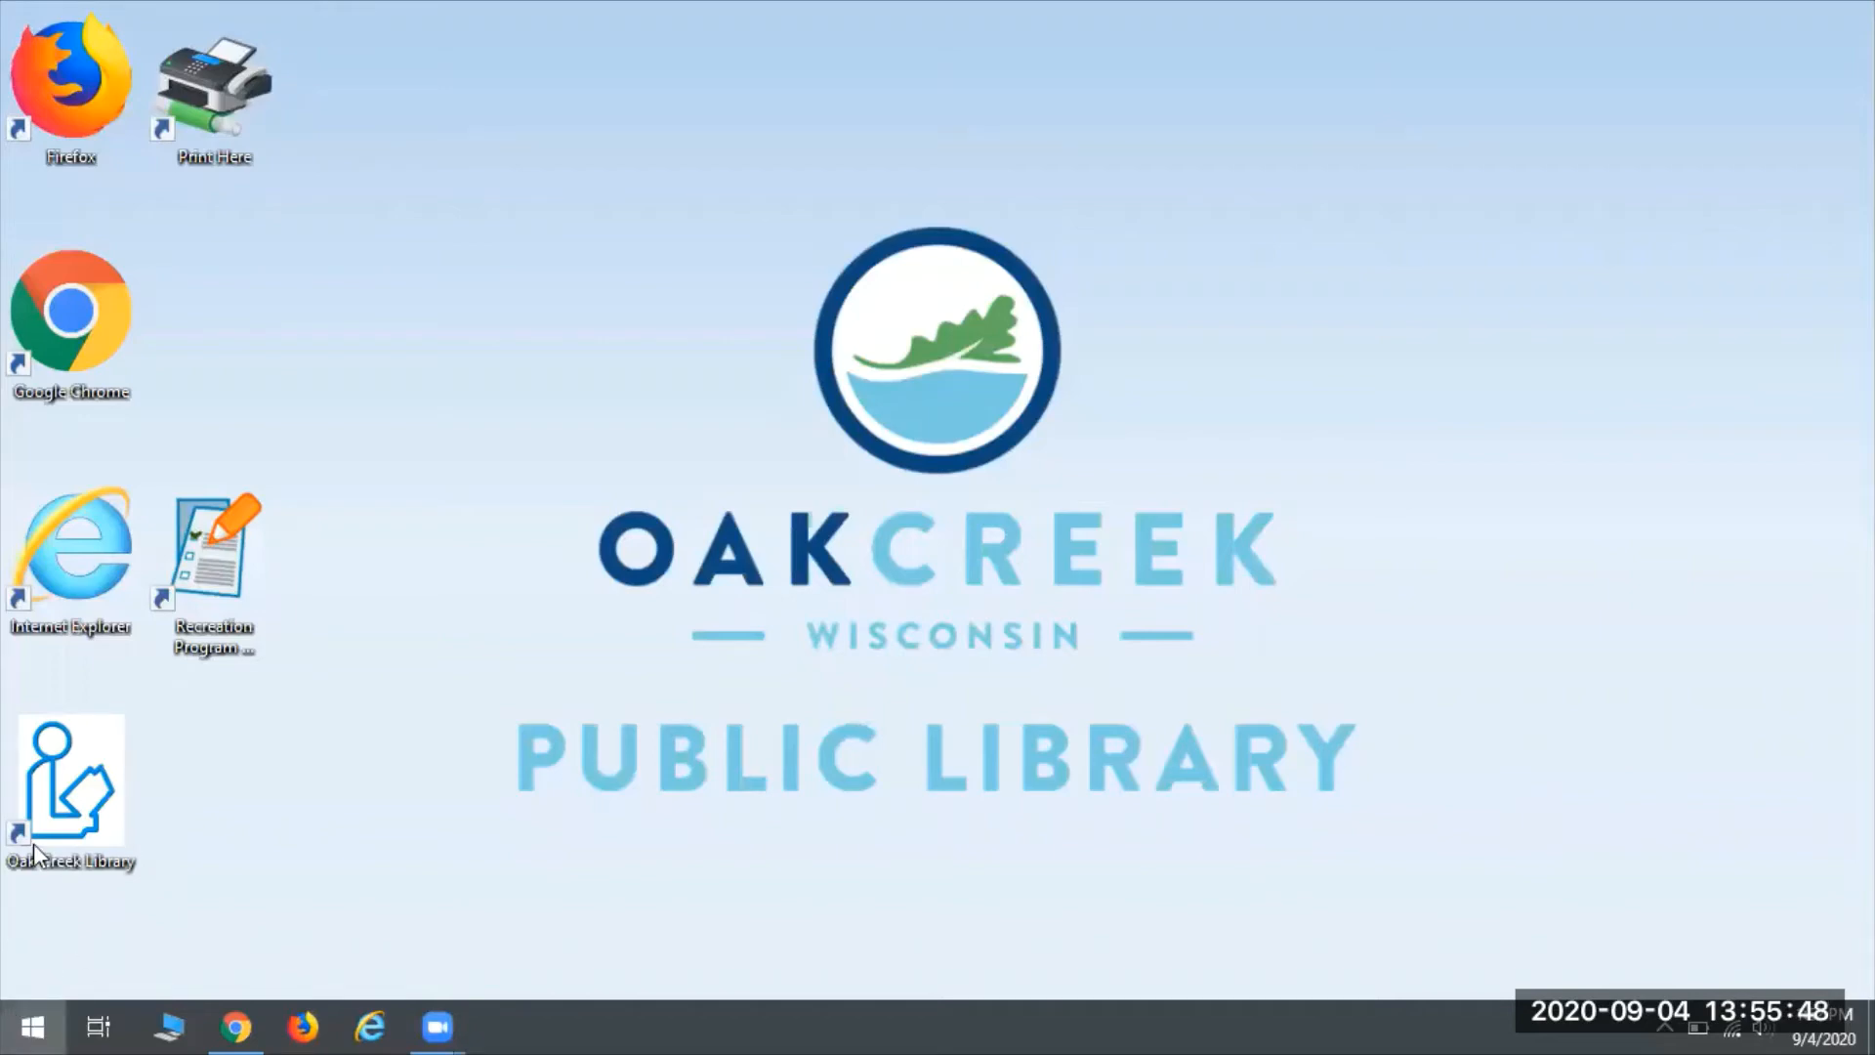
click(35, 305)
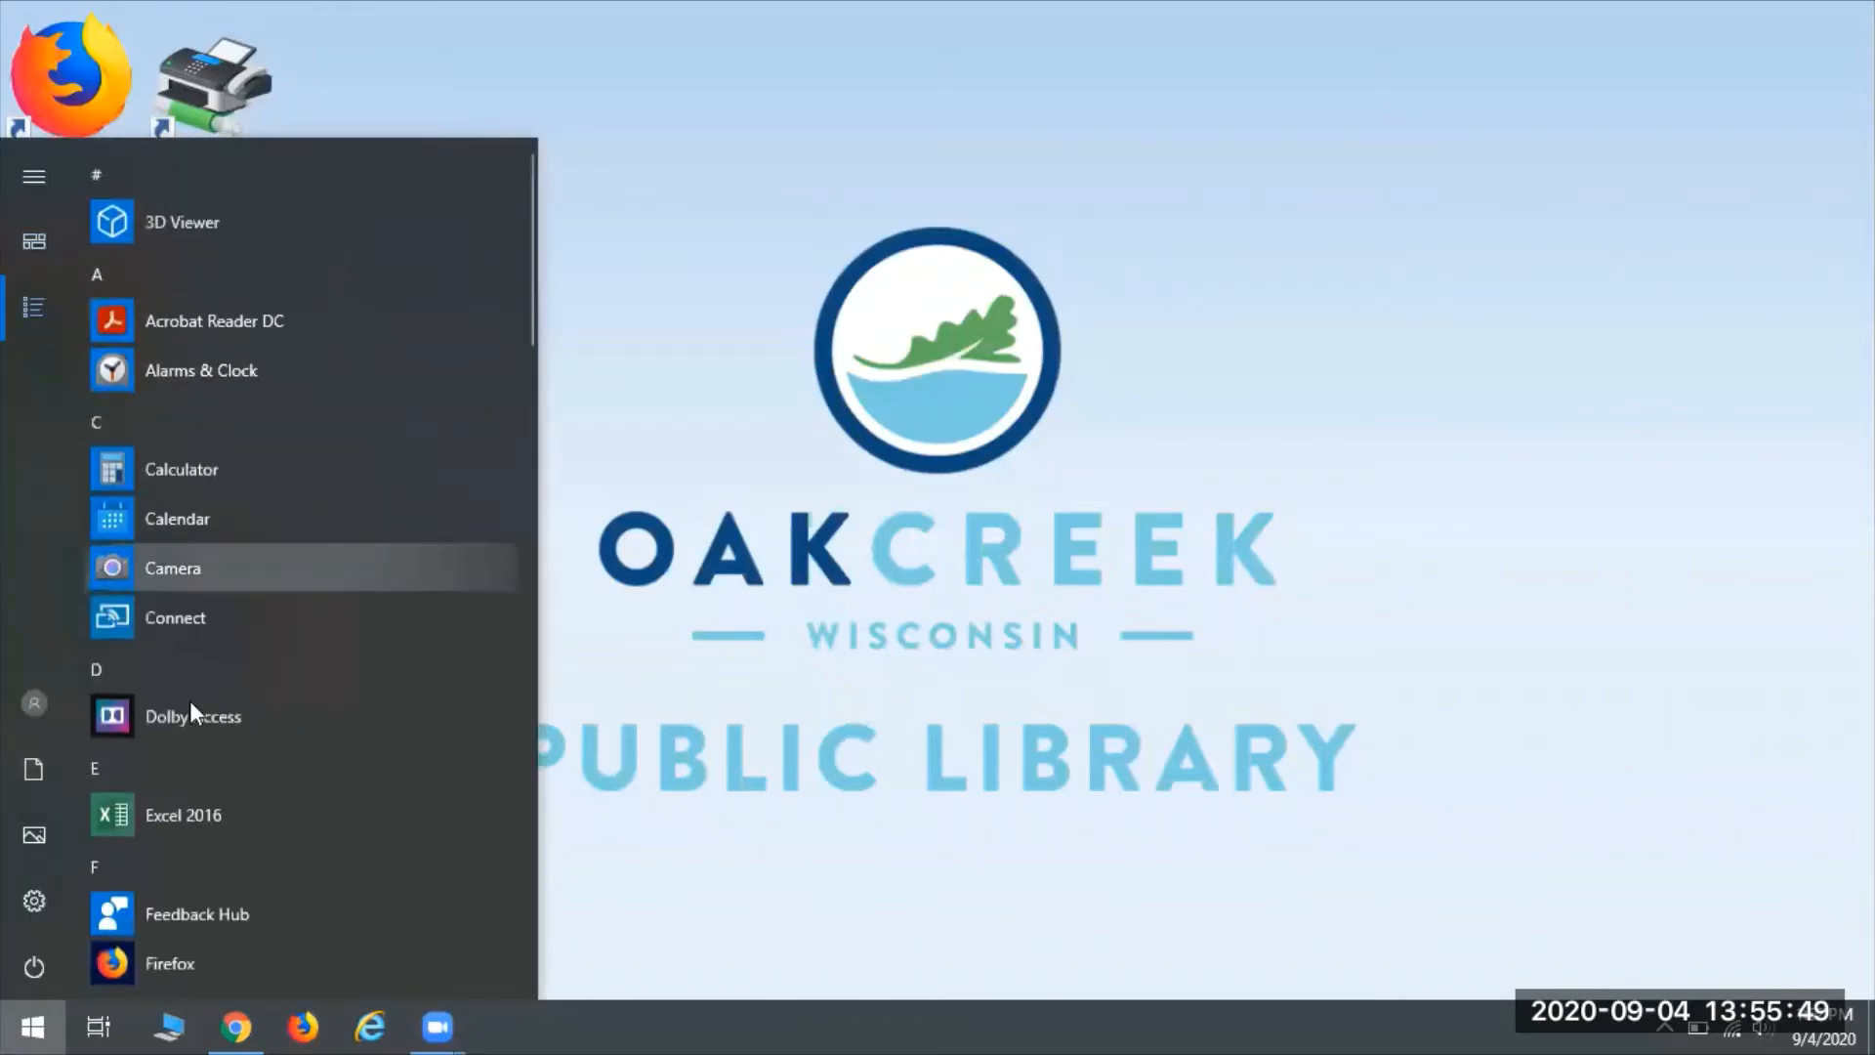
click(189, 818)
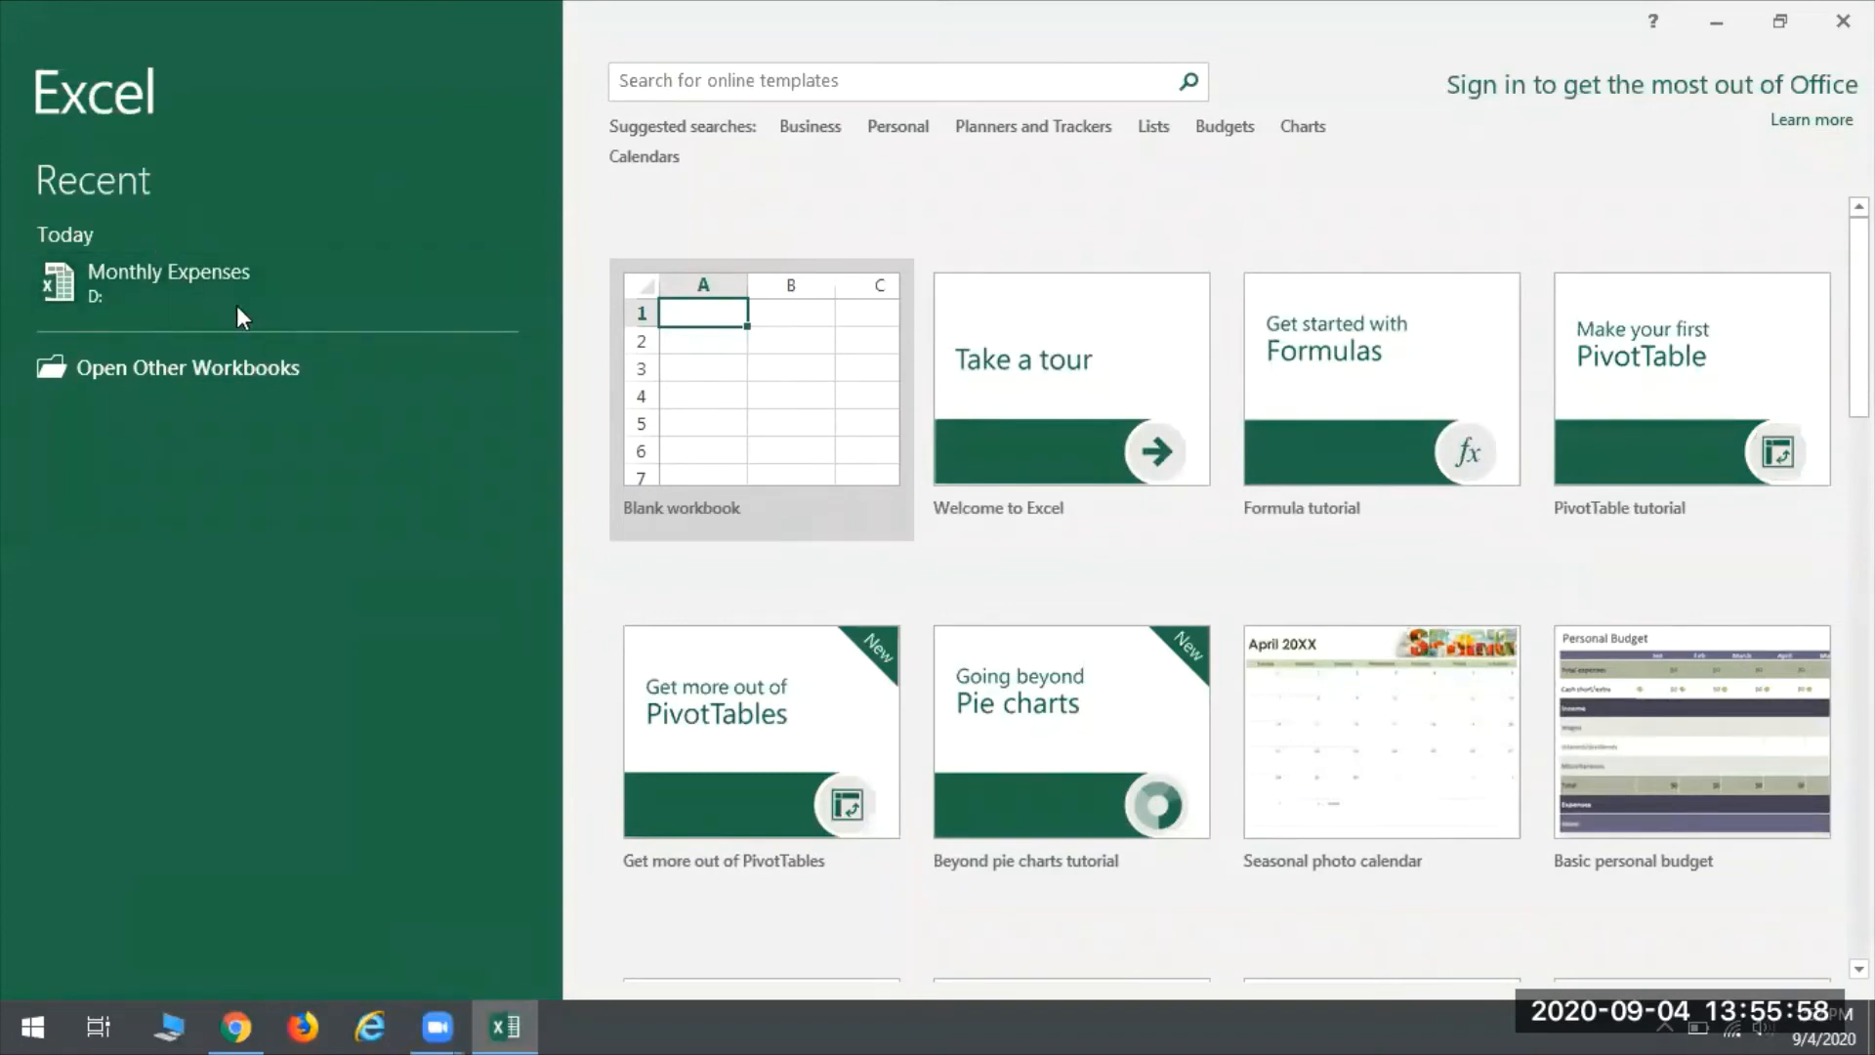
- Browse to the CENTON USB (D:) drive and open the Monthly Expenses workbook
click(162, 367)
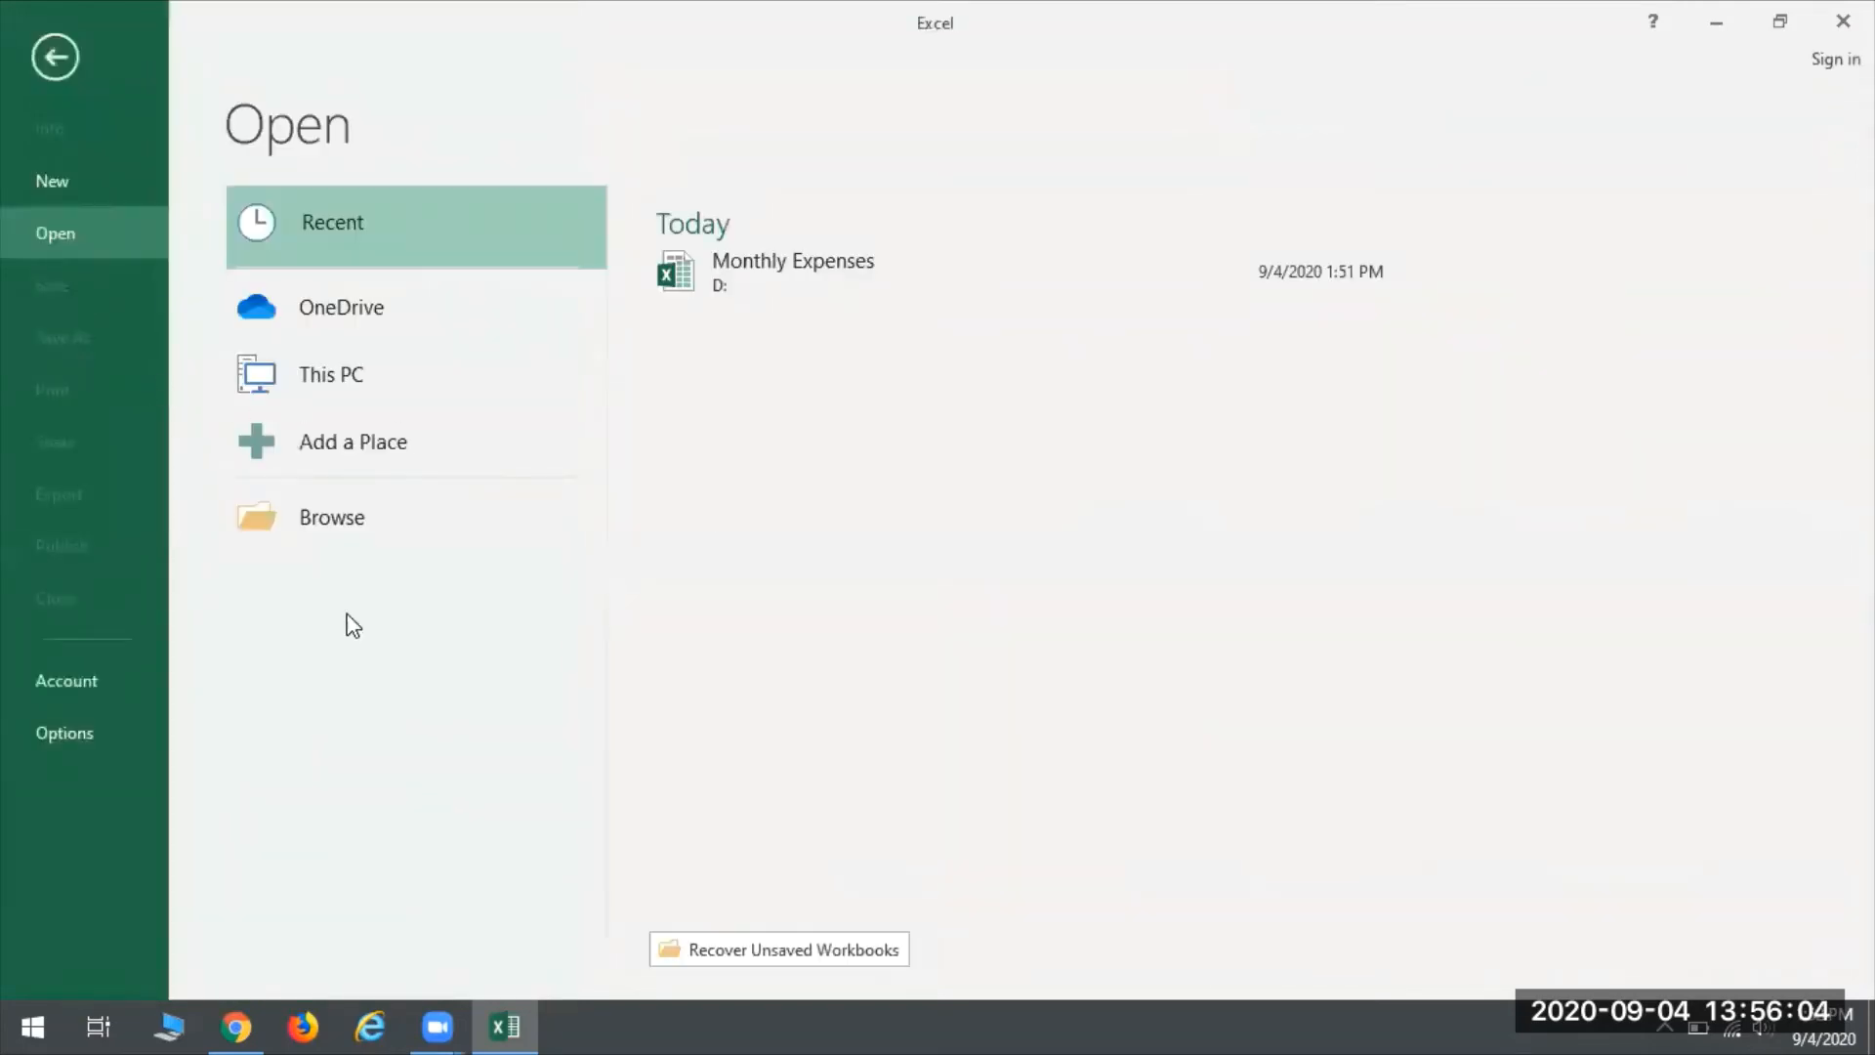
click(338, 516)
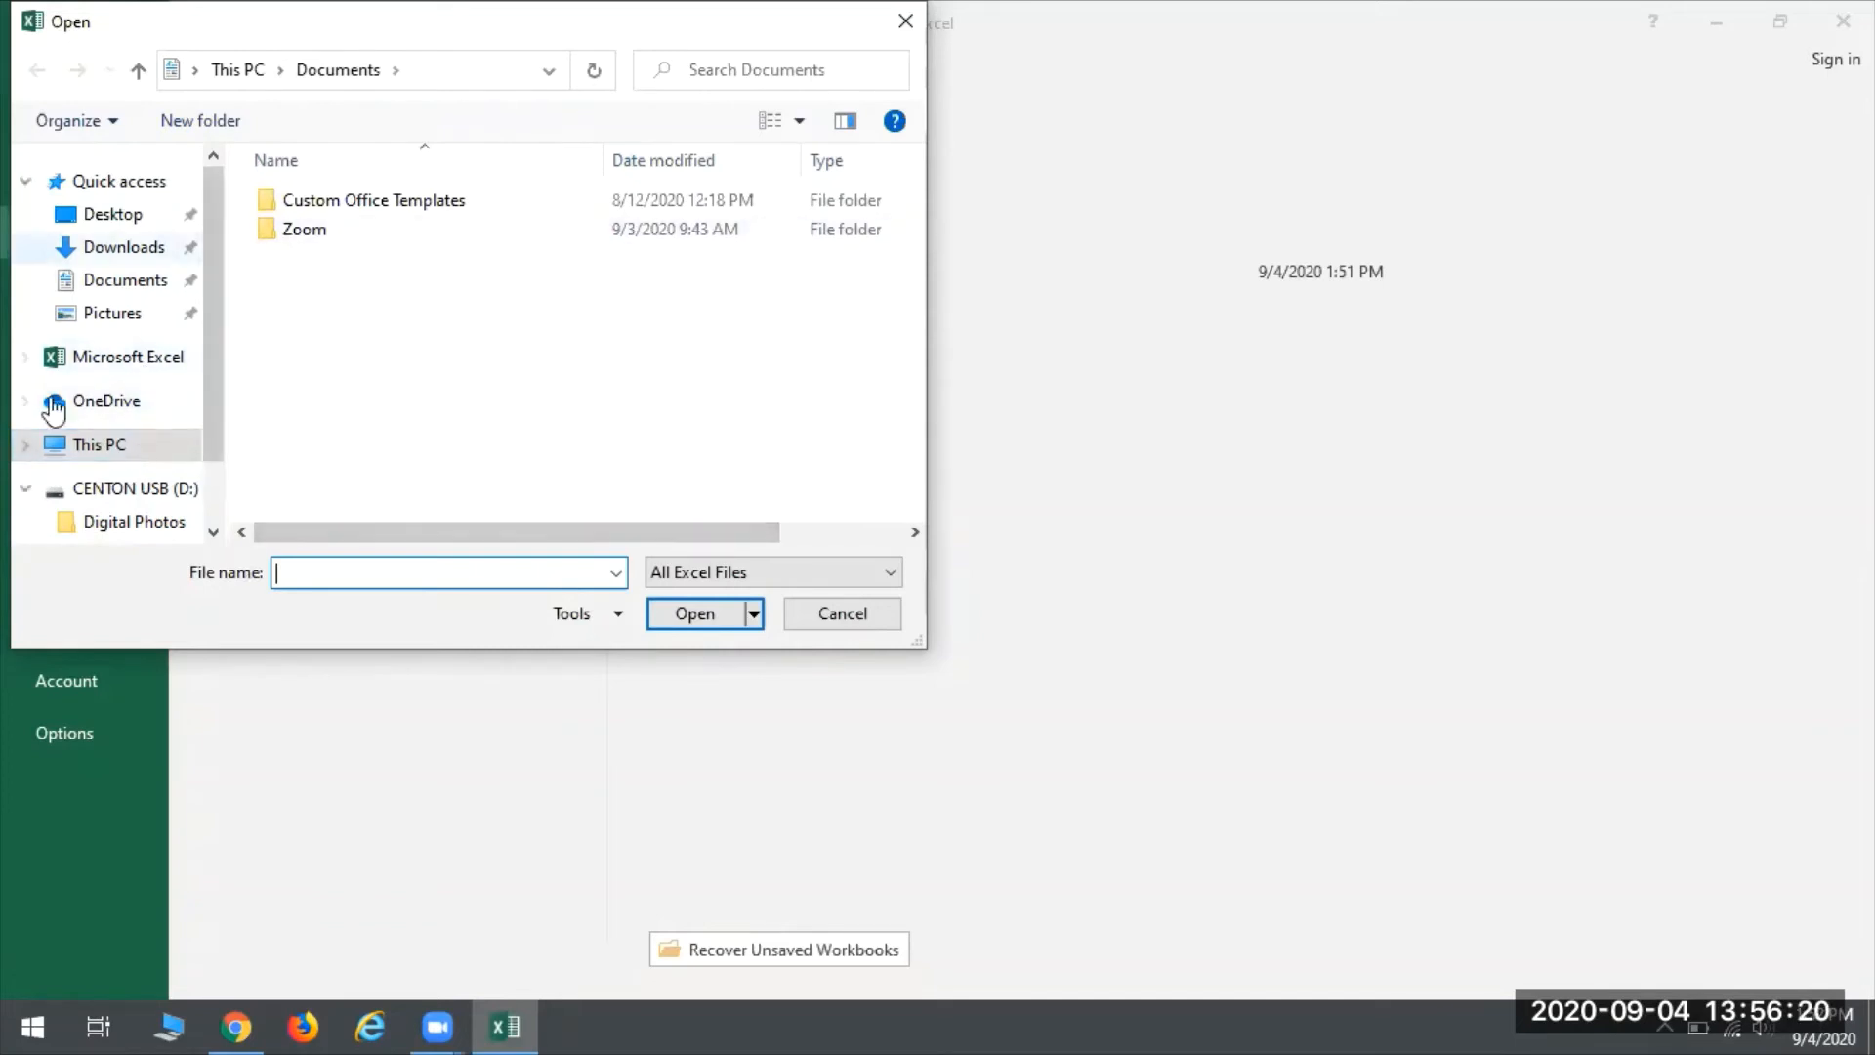
click(129, 491)
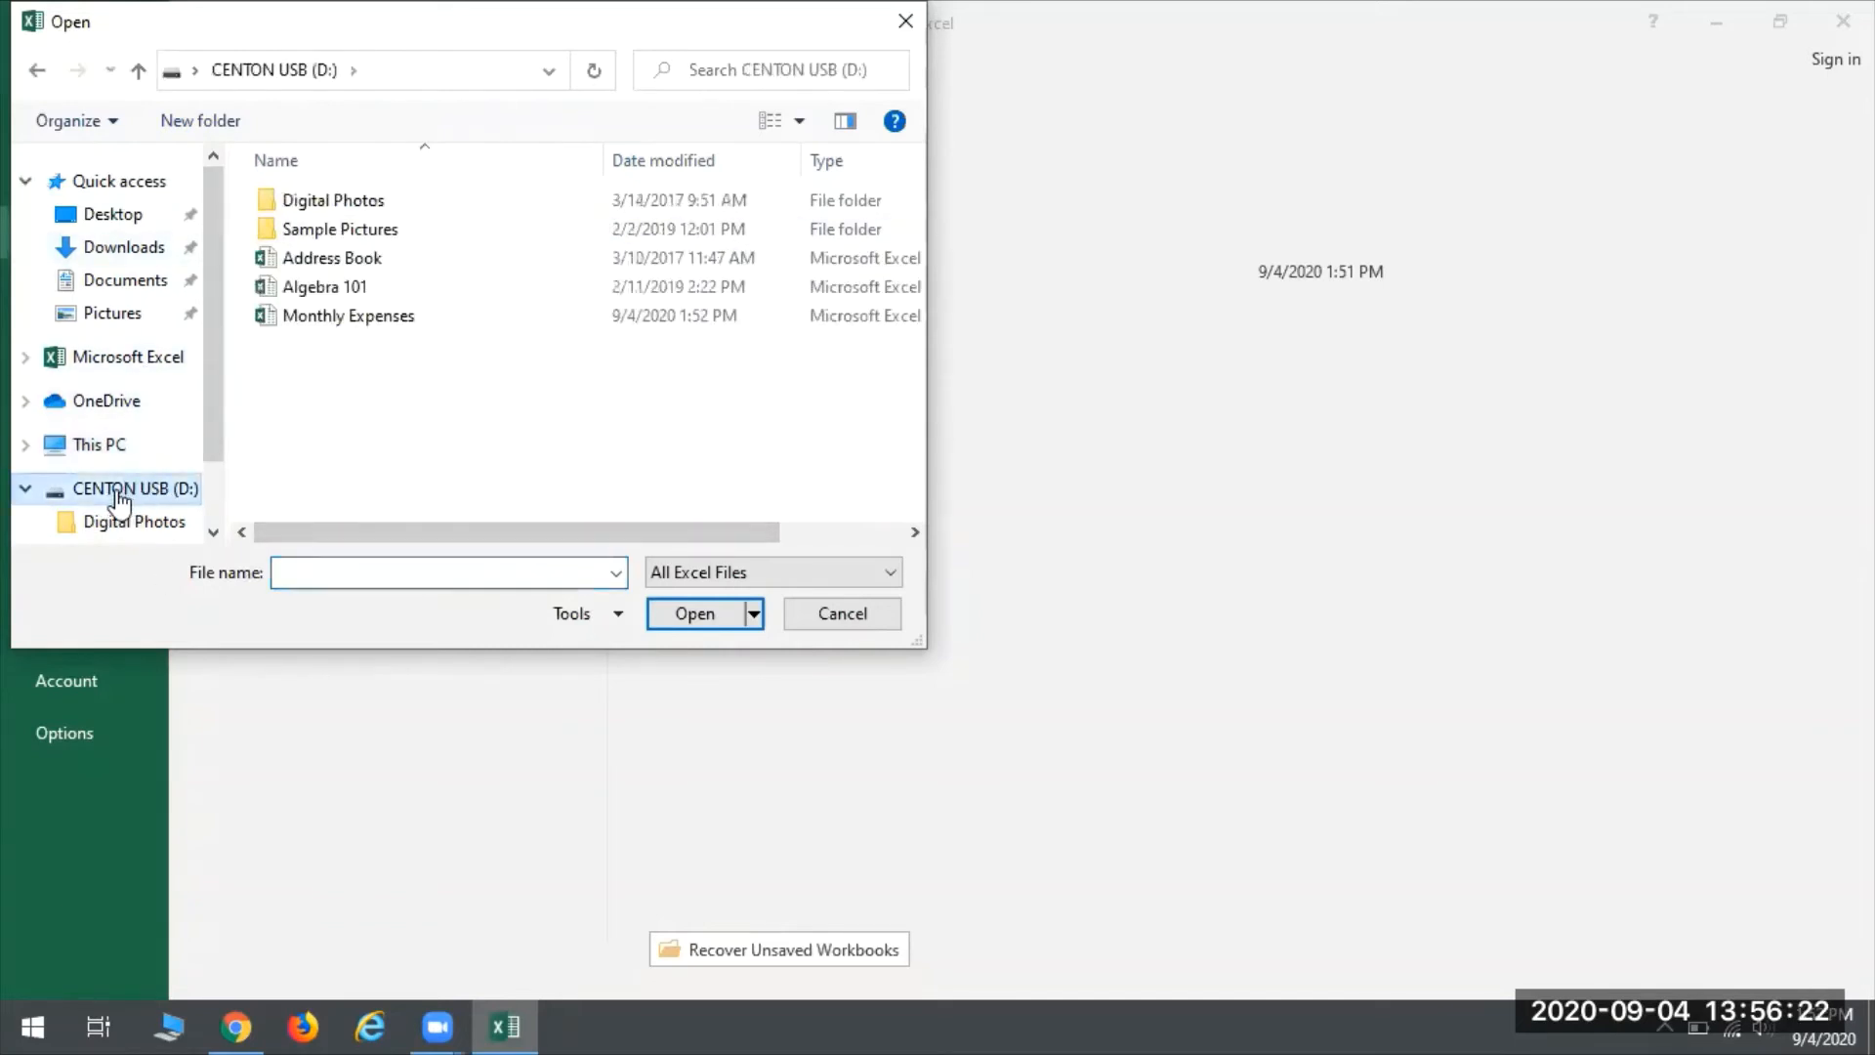
click(314, 320)
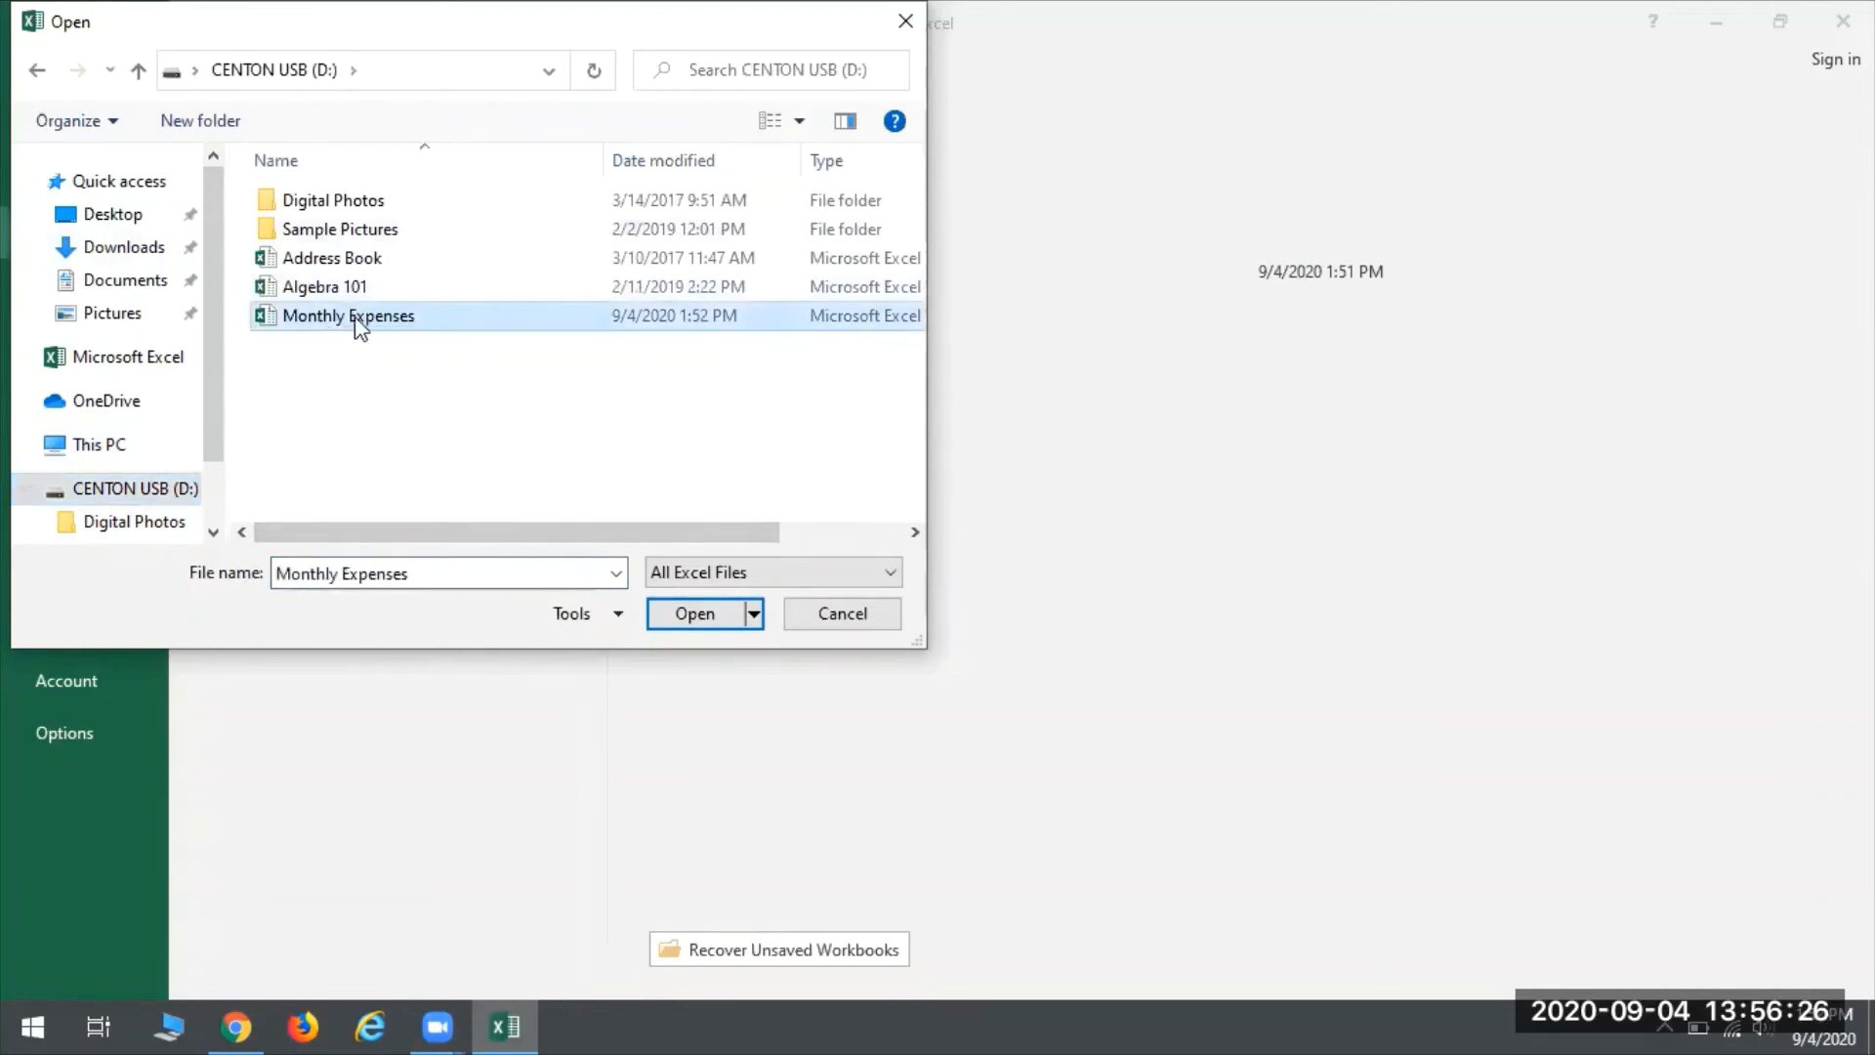
click(713, 613)
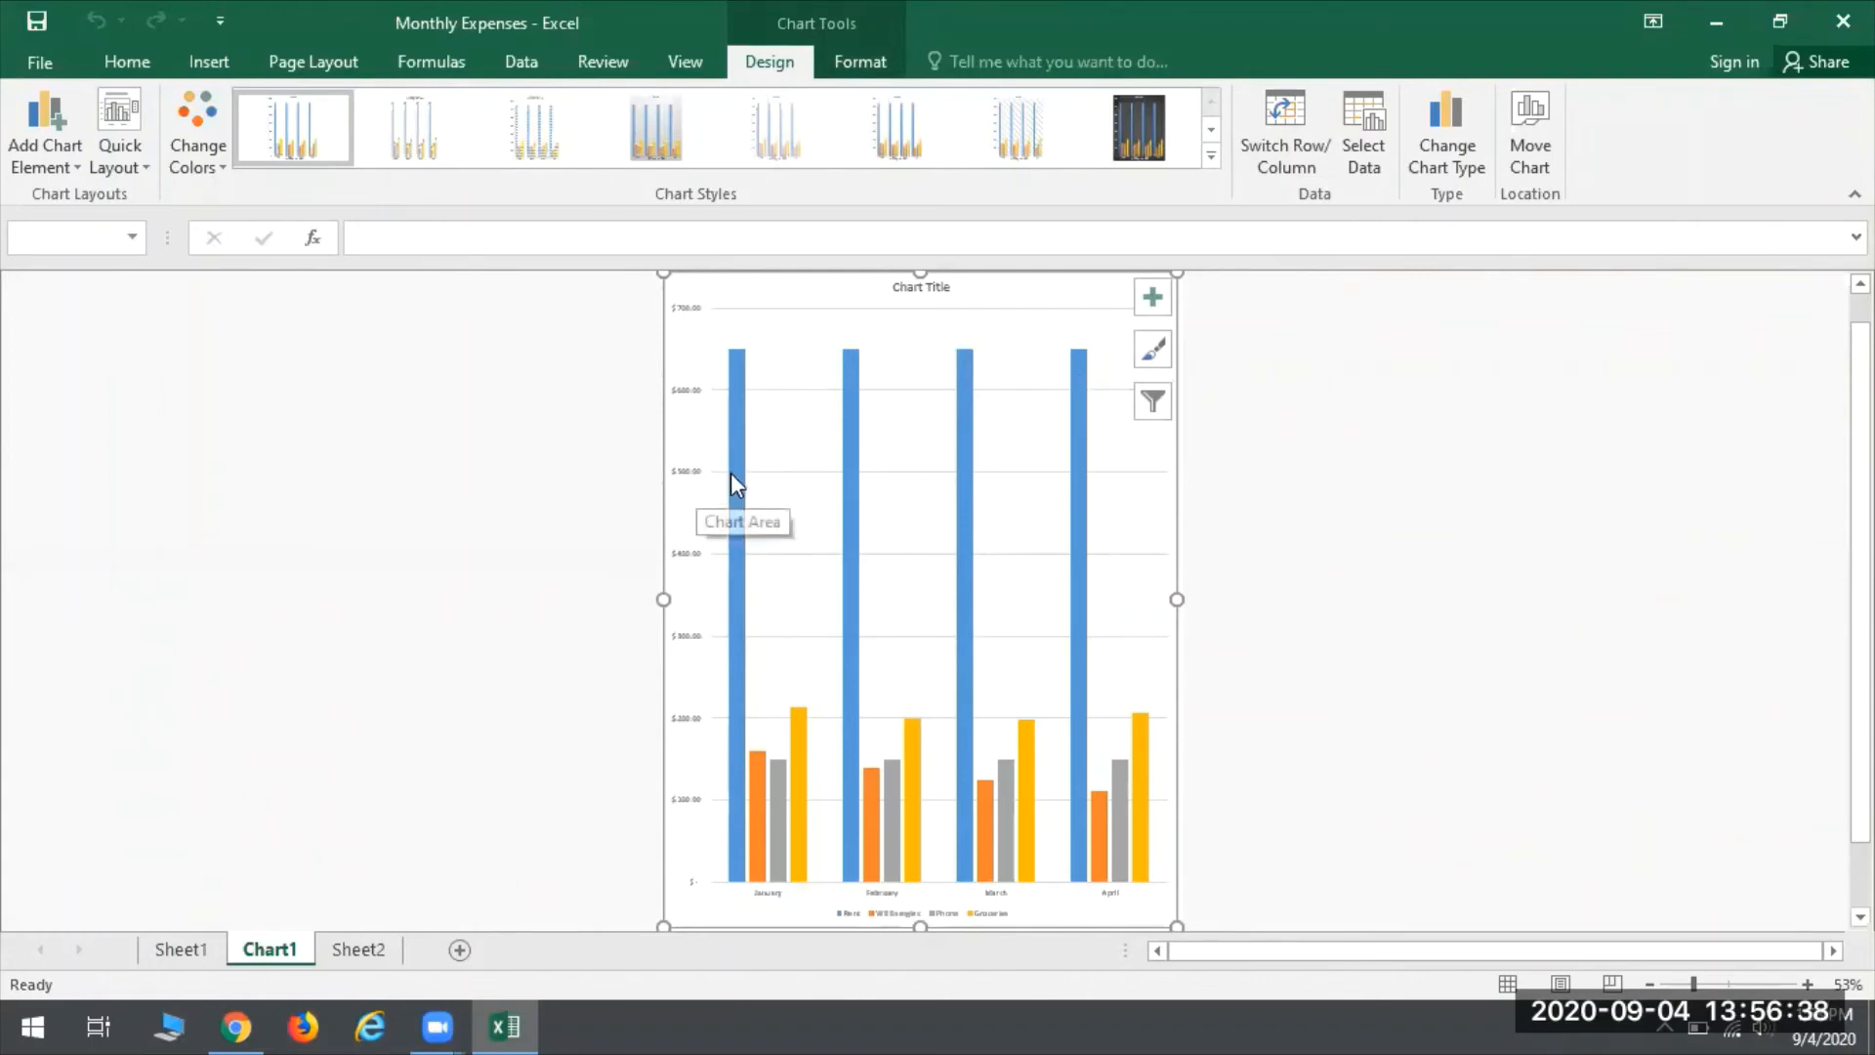
- Look through Sheet1, Chart1 and Sheet2 of the reopened workbook, ending on the expenses table
click(175, 949)
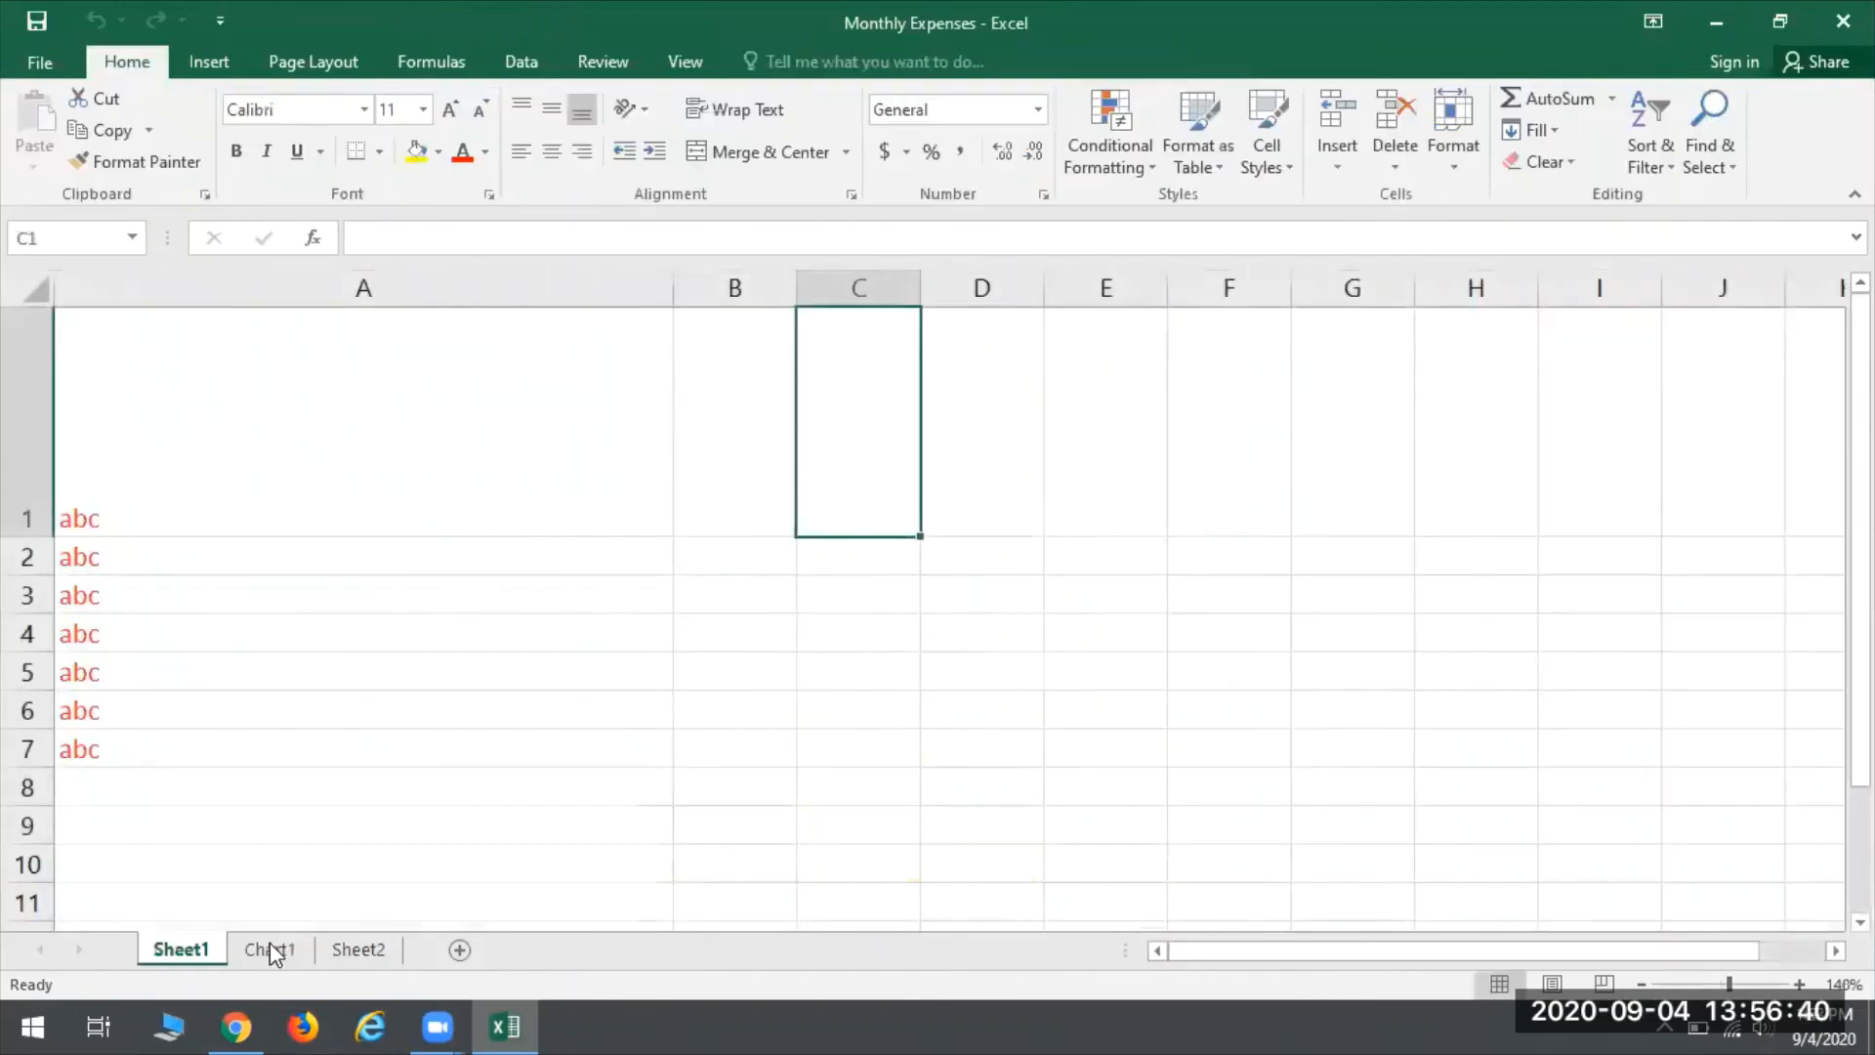
click(299, 951)
click(357, 952)
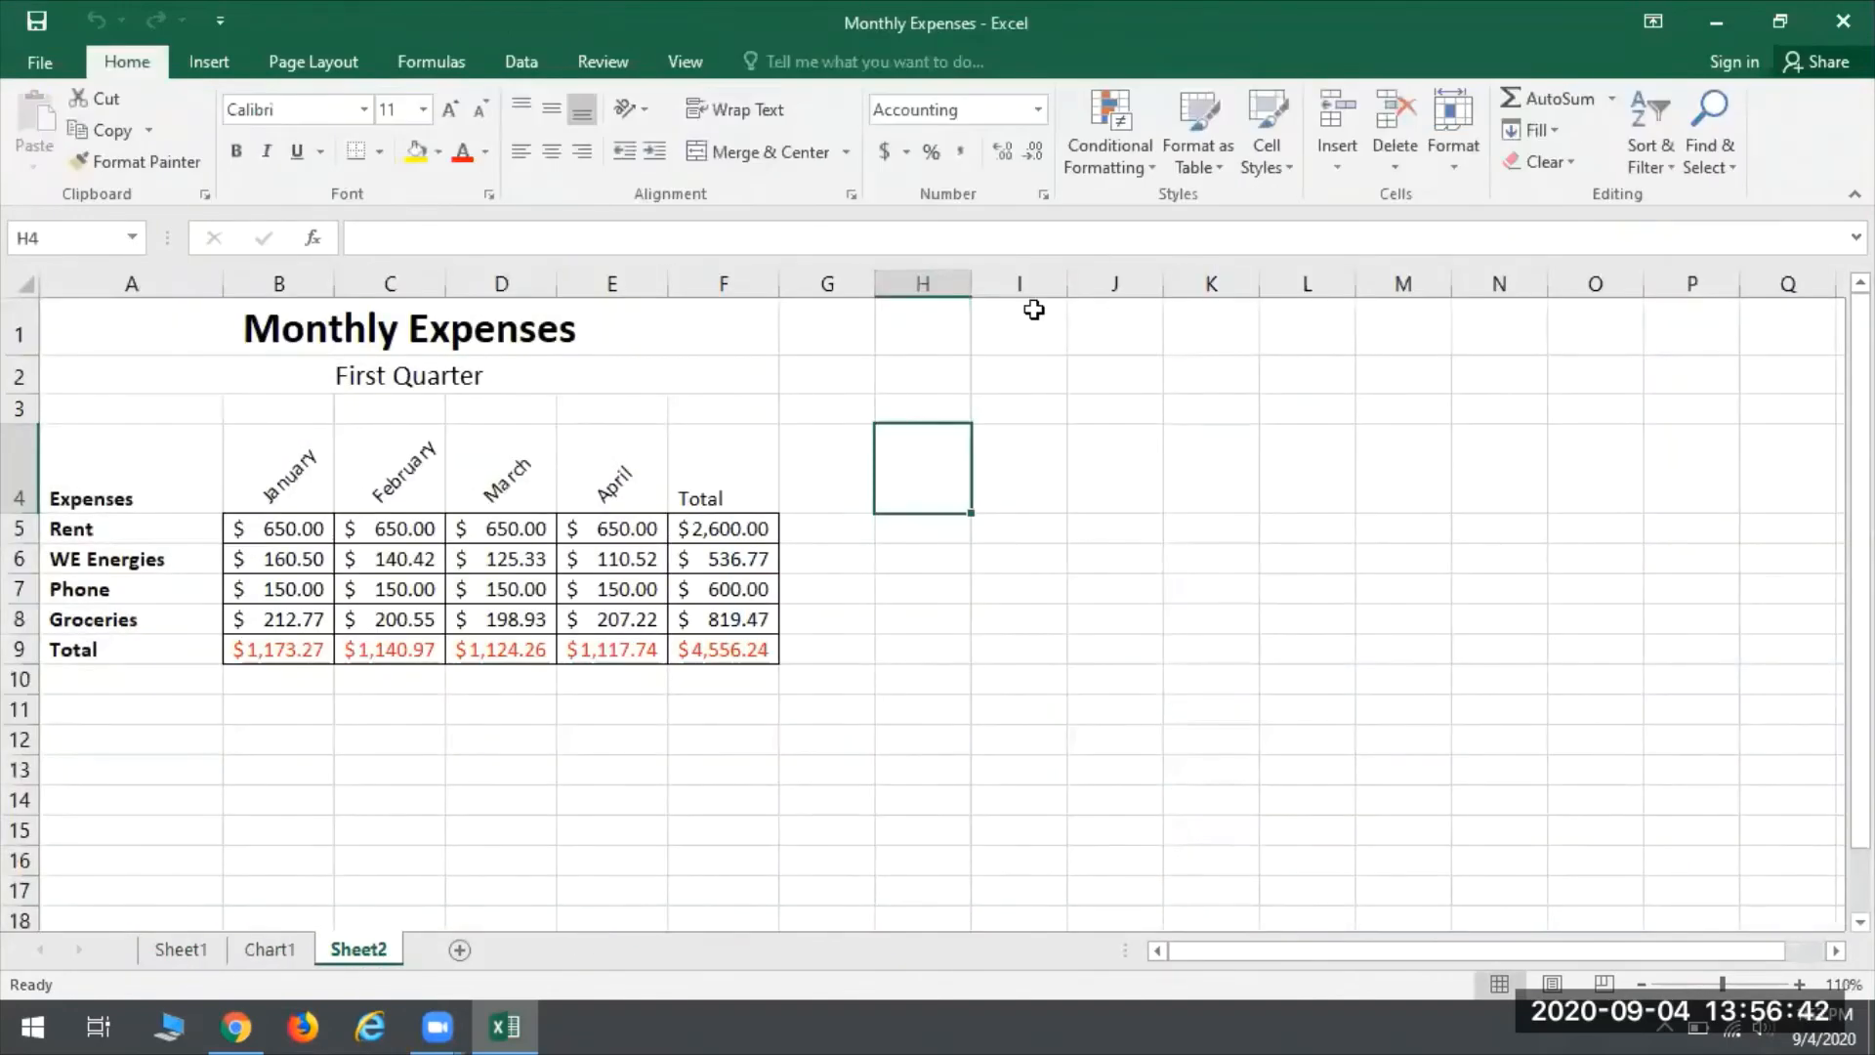